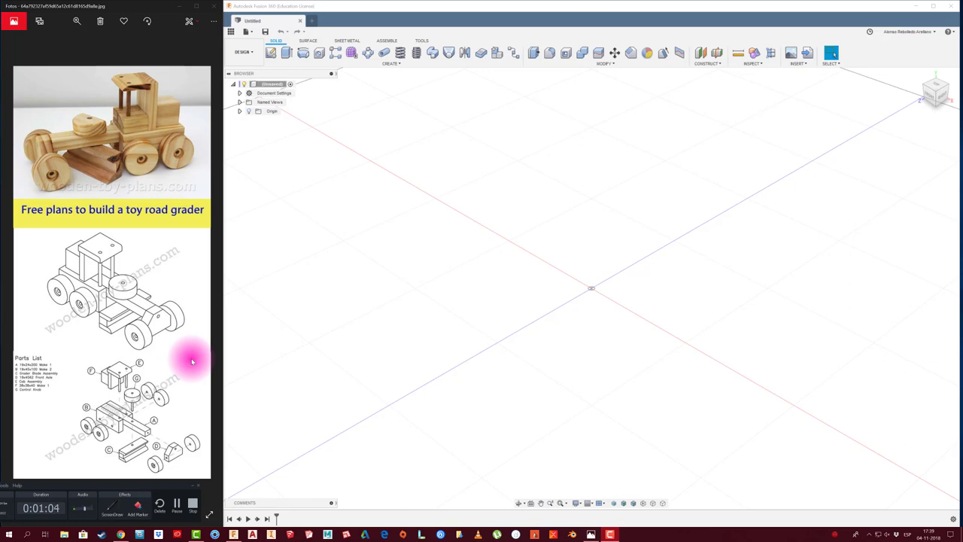
Create the ROAD GRADER WOOD folder in the JUGUETES project and open it.
click(231, 33)
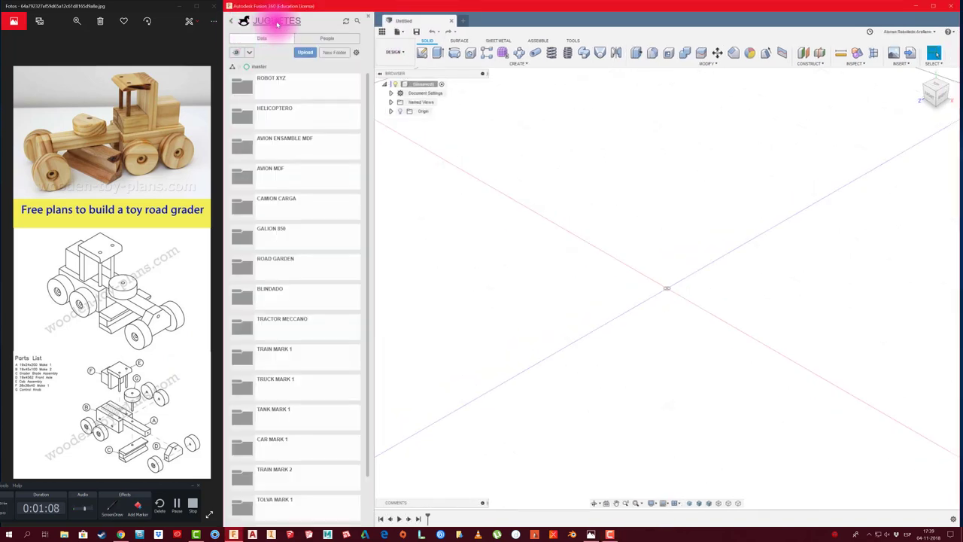
click(335, 54)
text(ROAD GRADER WOOD)
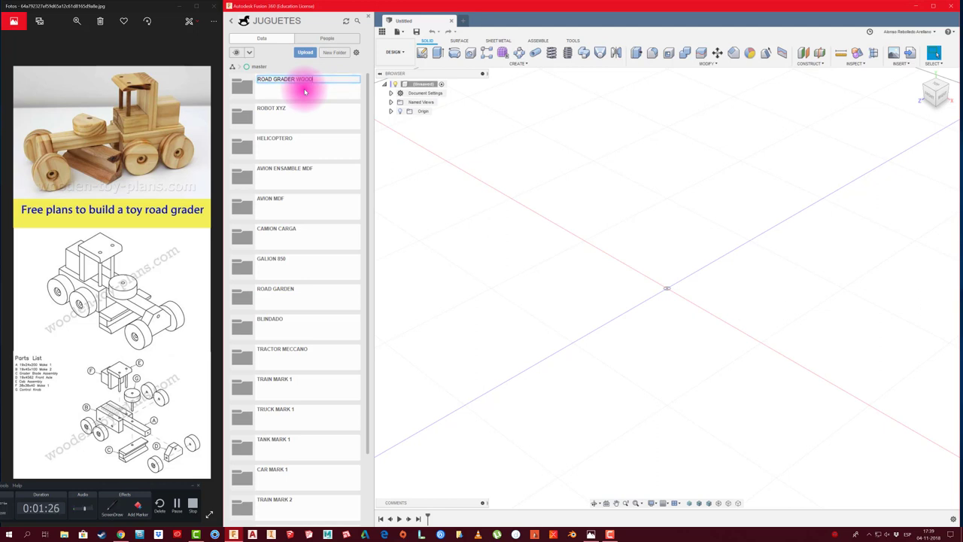
key(Return)
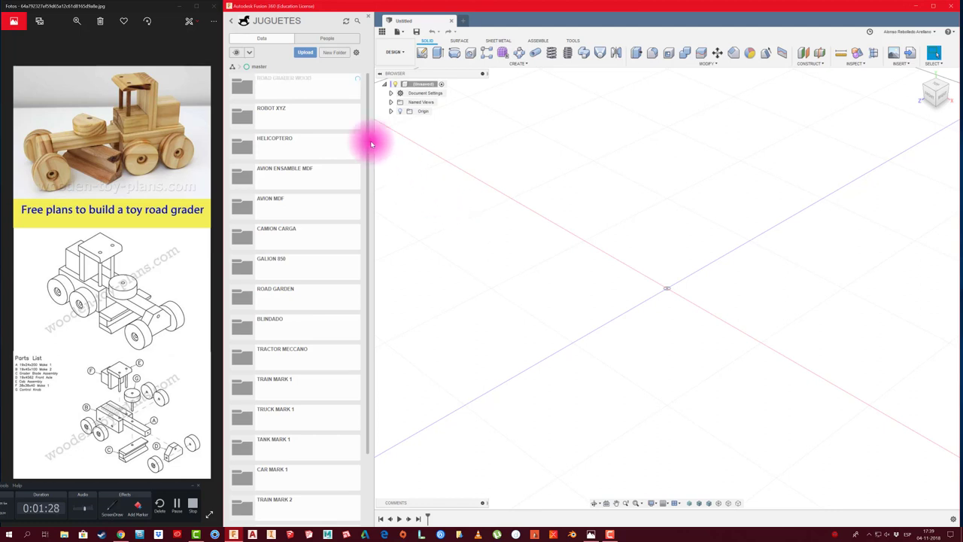
double_click(295, 85)
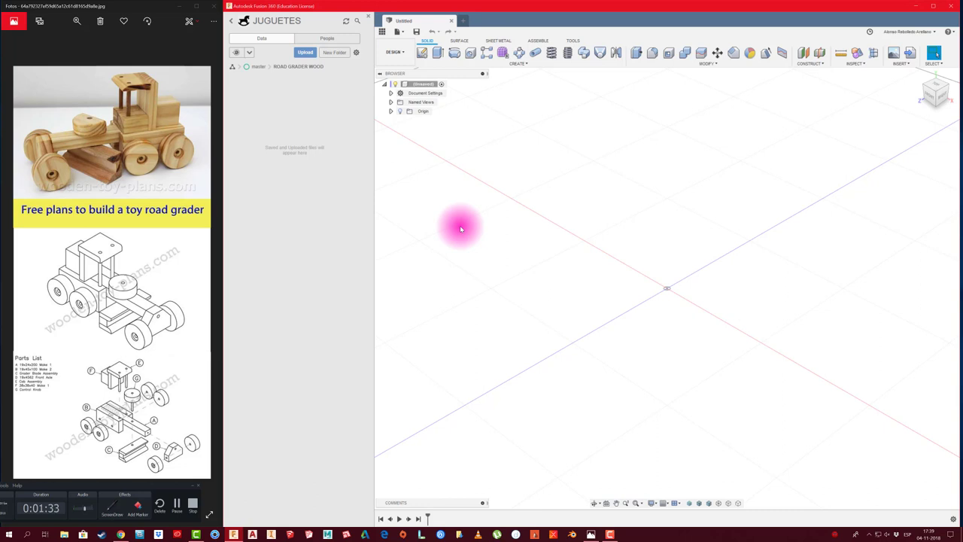
click(368, 18)
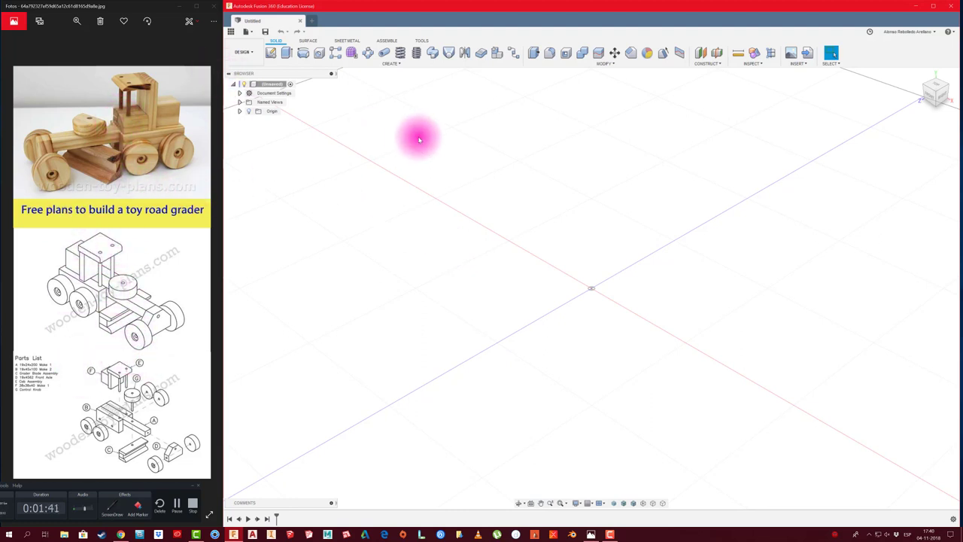
Add a new component under the root and give it a name.
right_click(273, 87)
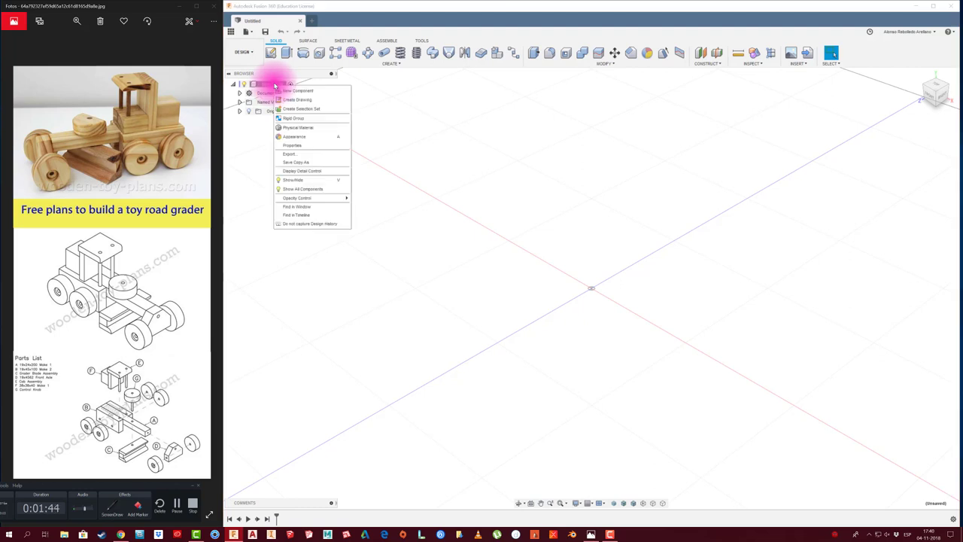
click(299, 88)
click(295, 121)
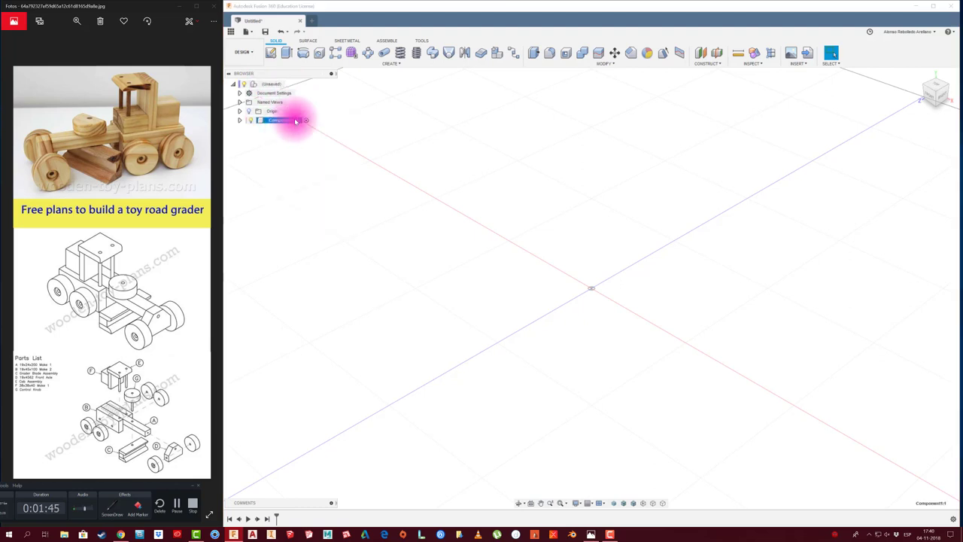
text(CABINA)
Draw a centre rectangle at the origin on the top plane.
click(271, 52)
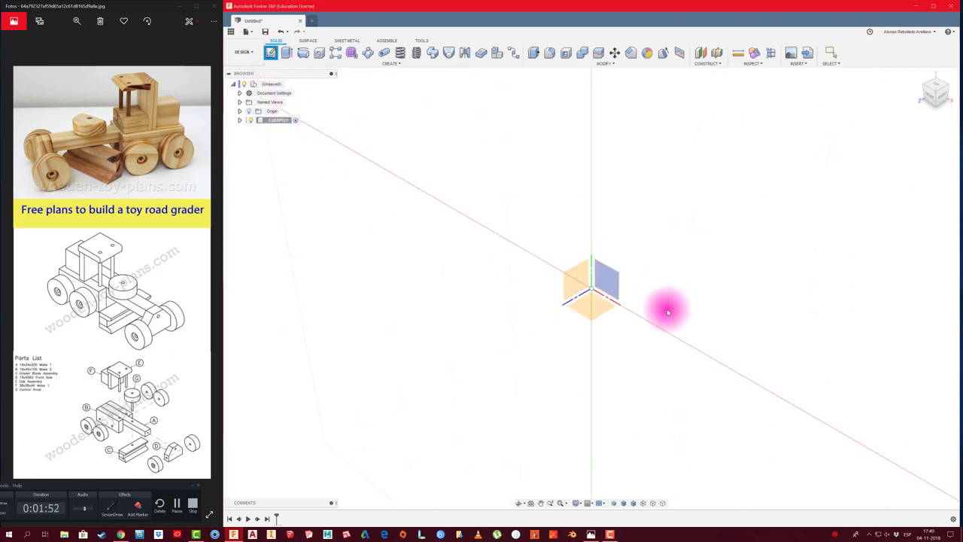
click(601, 313)
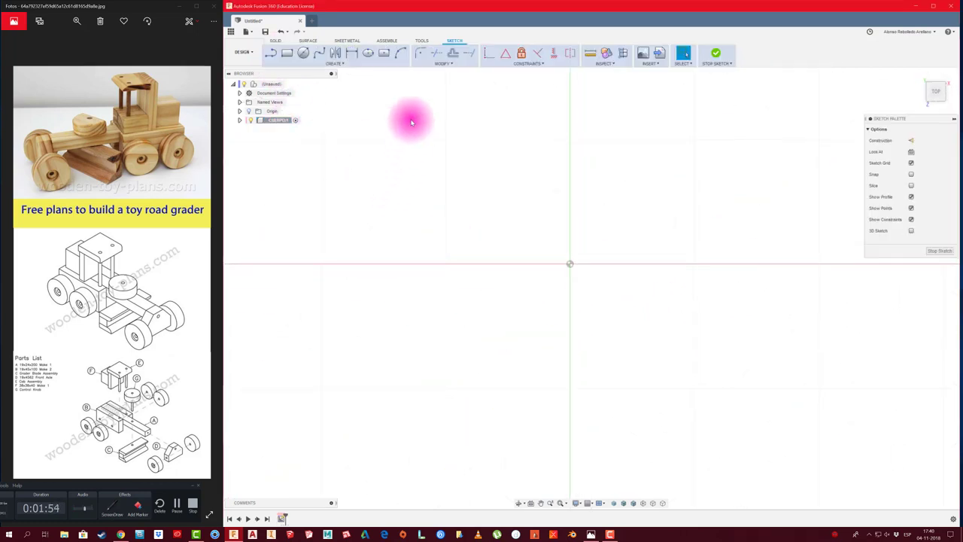
click(385, 54)
click(569, 264)
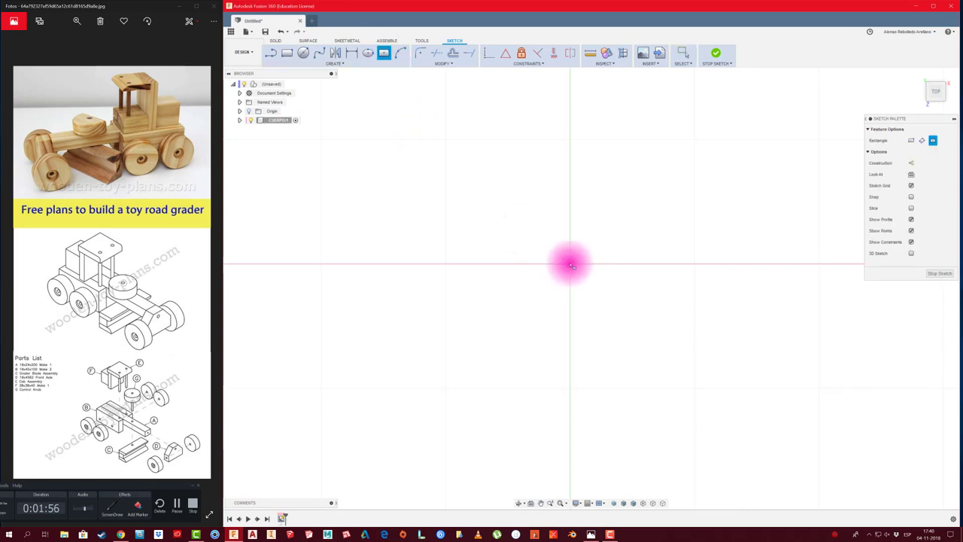
click(741, 315)
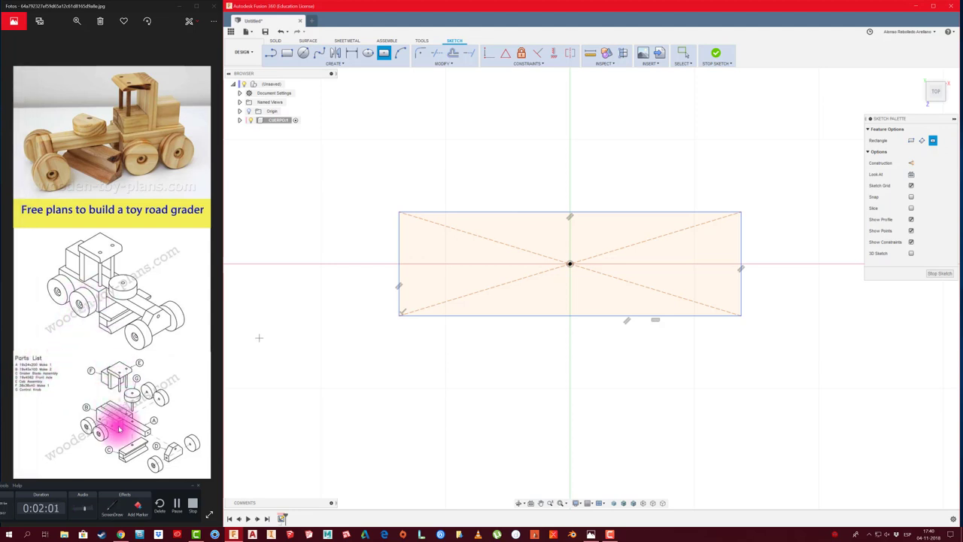
Dimension the rectangle 200 mm wide by 24 mm high.
key(d)
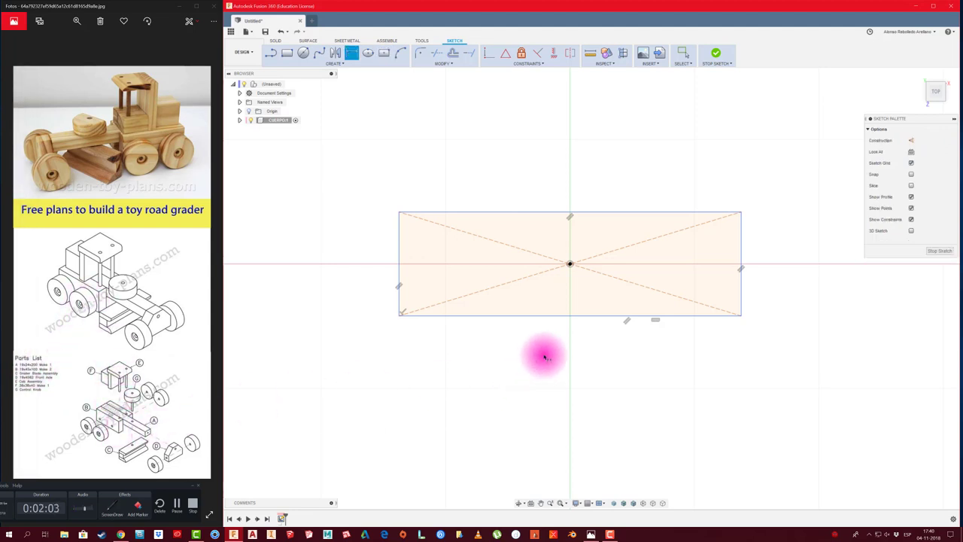
click(562, 315)
click(562, 351)
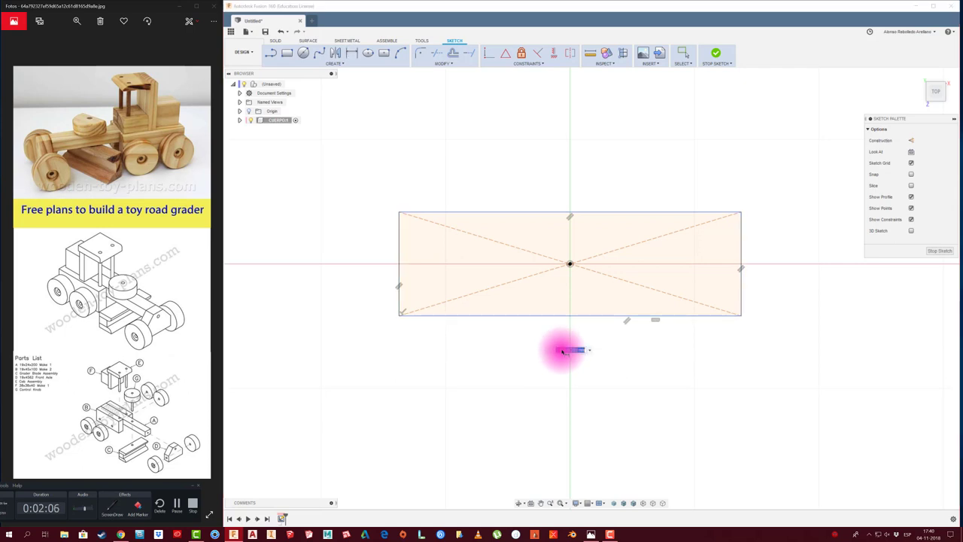
text(200)
key(Return)
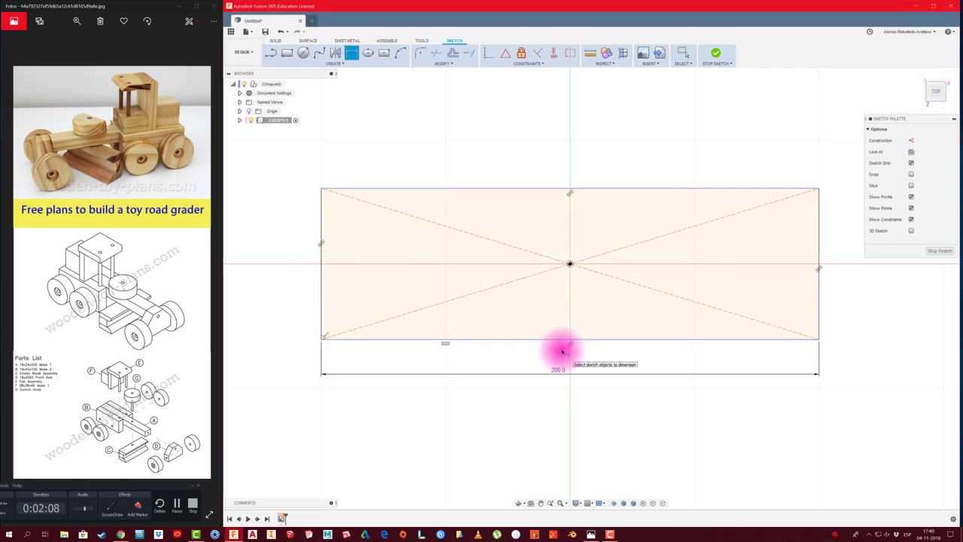
click(322, 305)
click(276, 300)
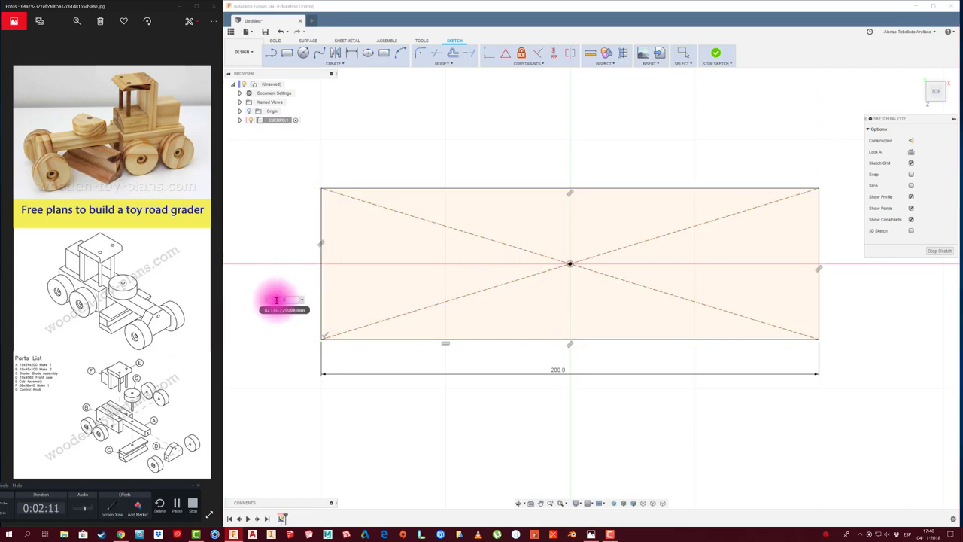
text(24)
key(Return)
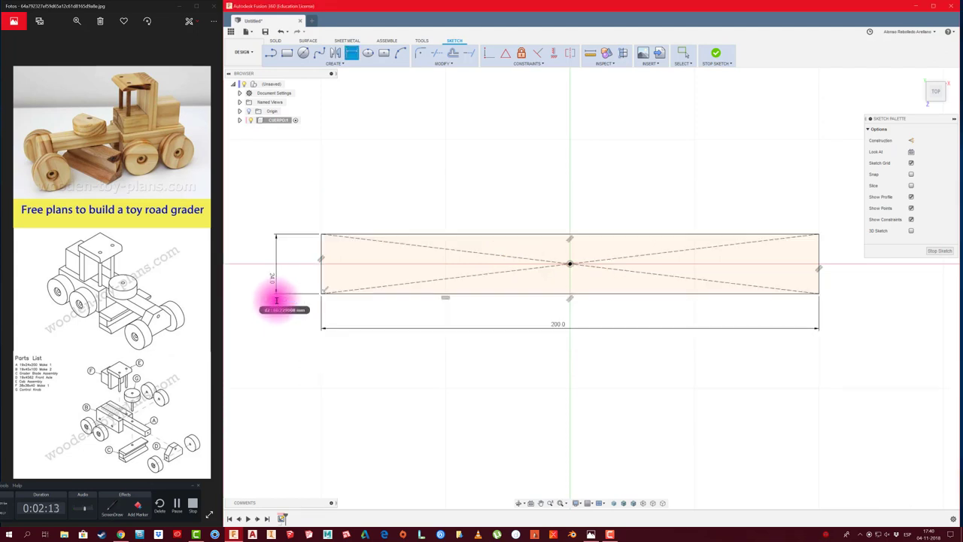
Extrude the 200 × 24 mm rectangle upward into the solid body beam.
key(e)
click(571, 281)
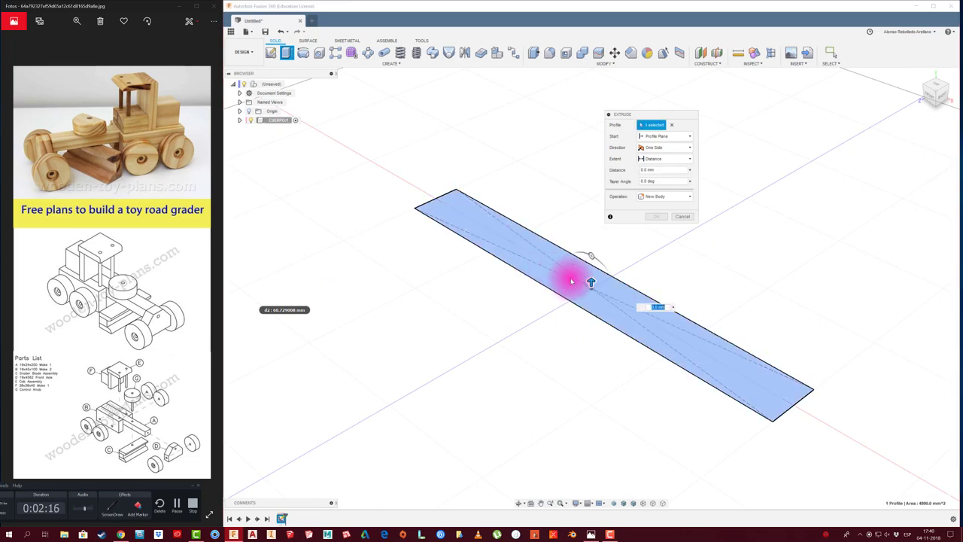
drag(591, 282, 593, 336)
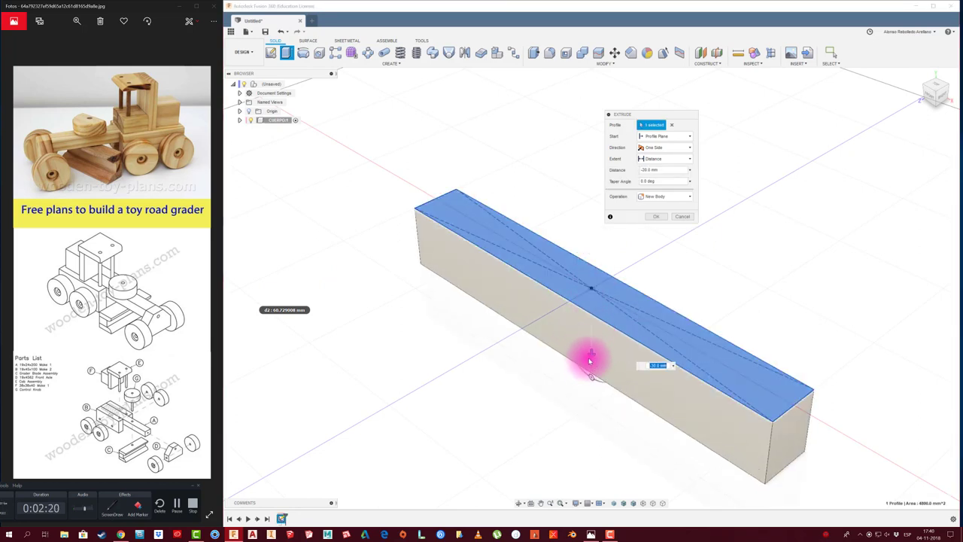
drag(590, 361, 603, 241)
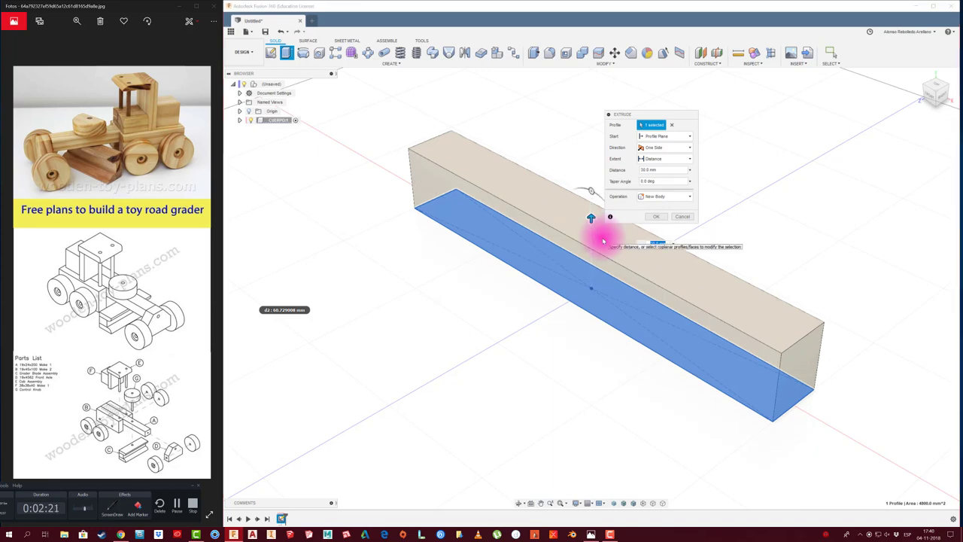
key(Return)
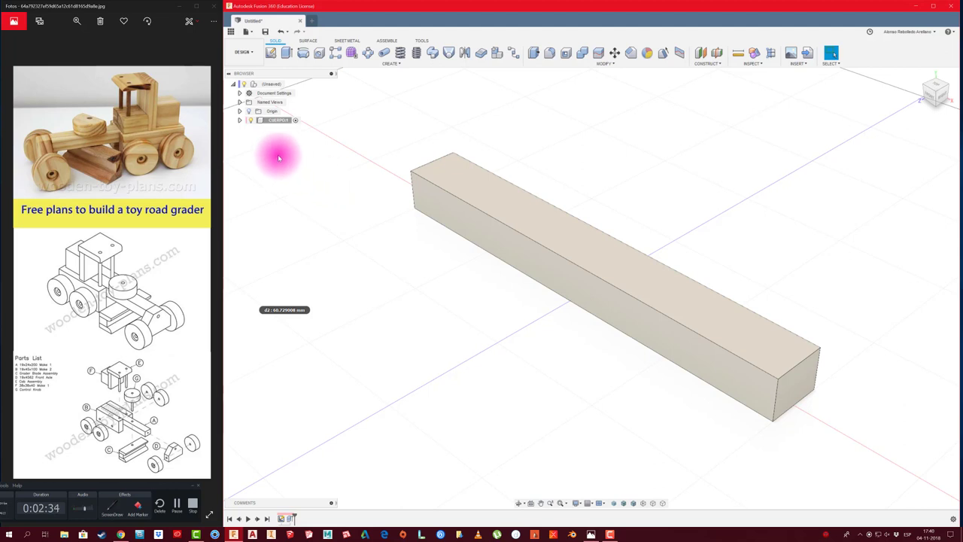
right_click(282, 121)
key(Escape)
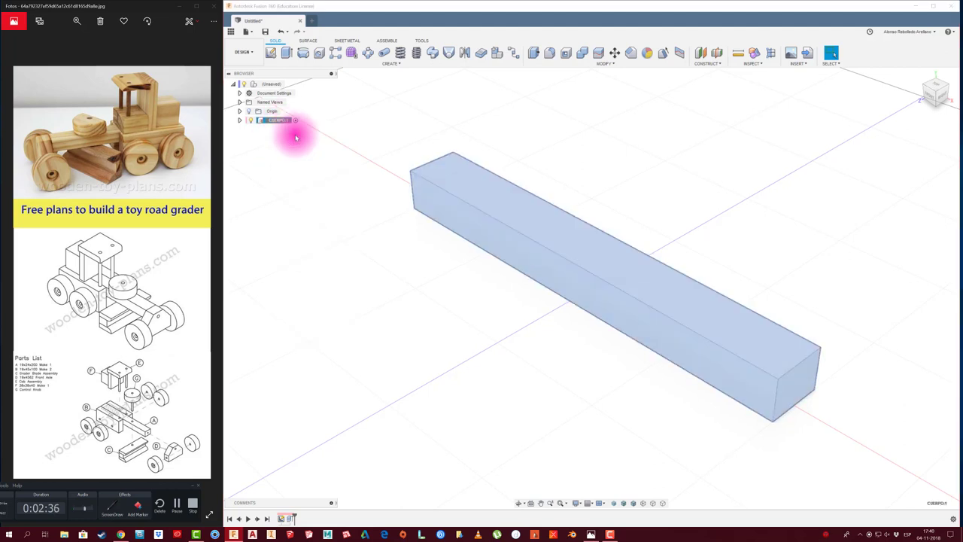
click(622, 222)
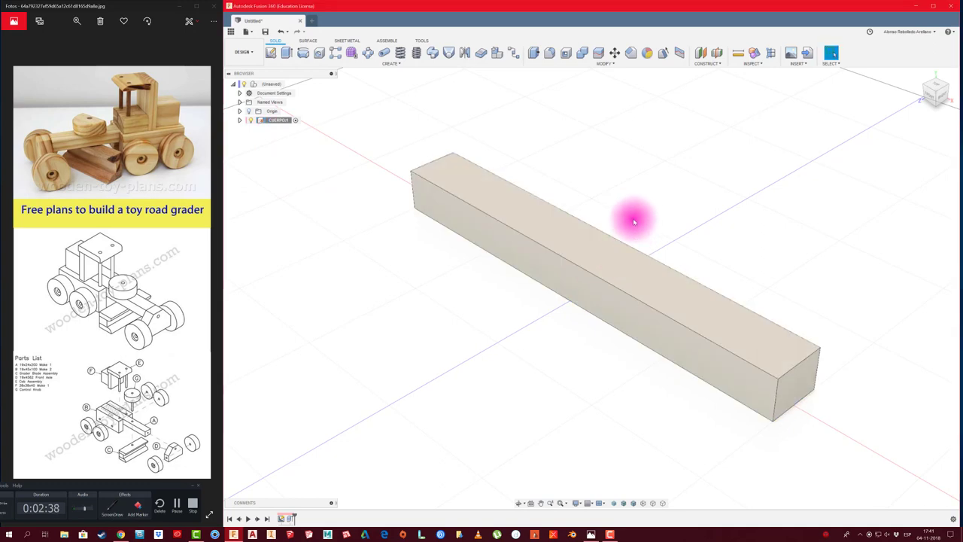
scroll(519, 248, down, 2)
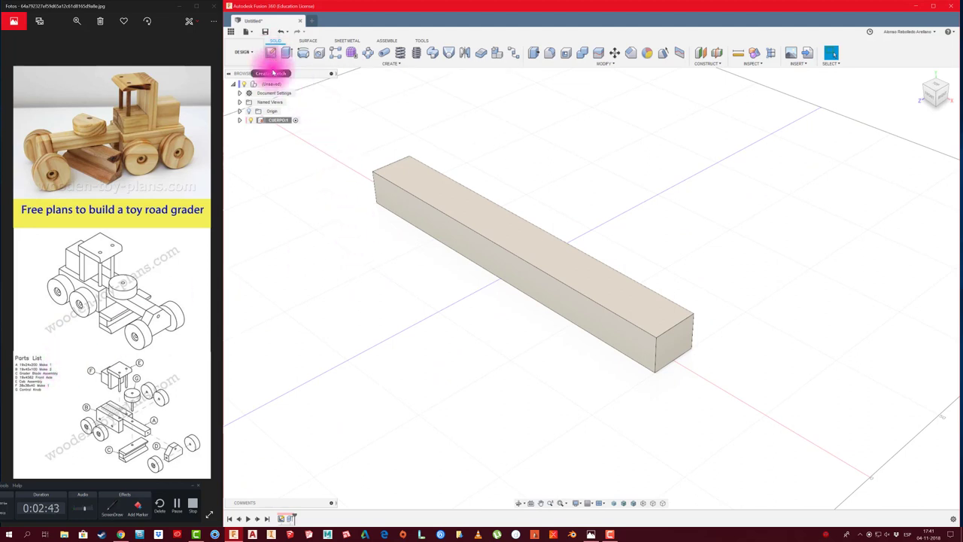
Add a new component named LATERAL to the design.
right_click(274, 86)
click(294, 94)
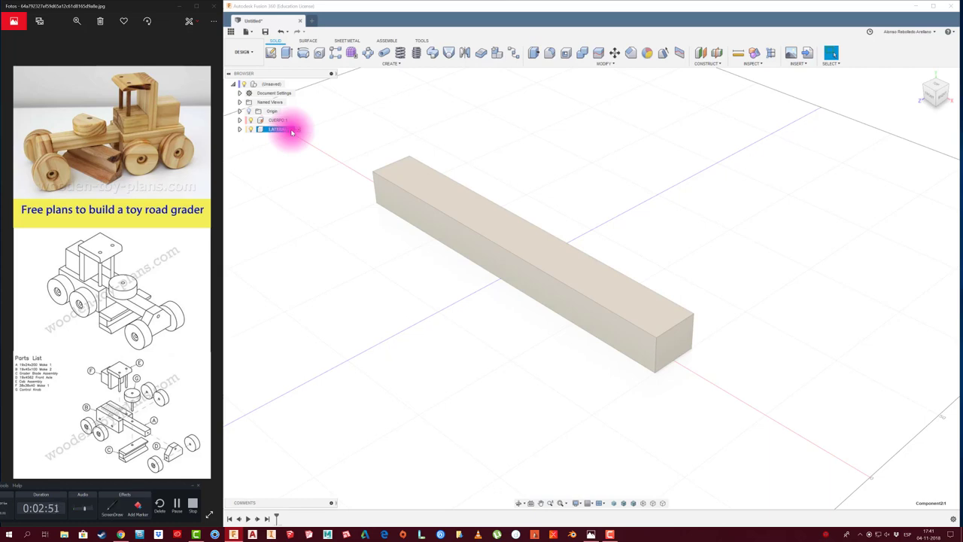
key(Return)
Sketch a corner rectangle on the beam's side face, reaching below the beam.
click(273, 55)
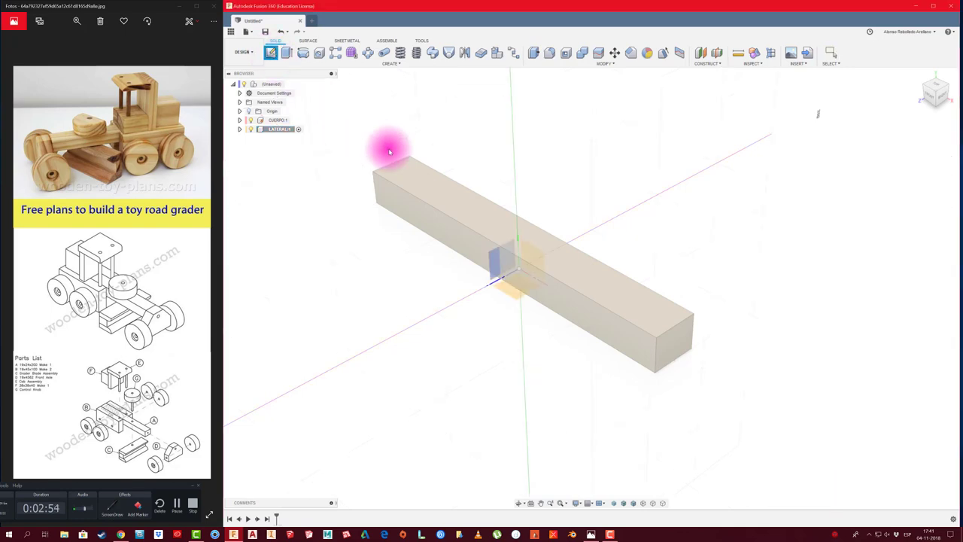
click(416, 188)
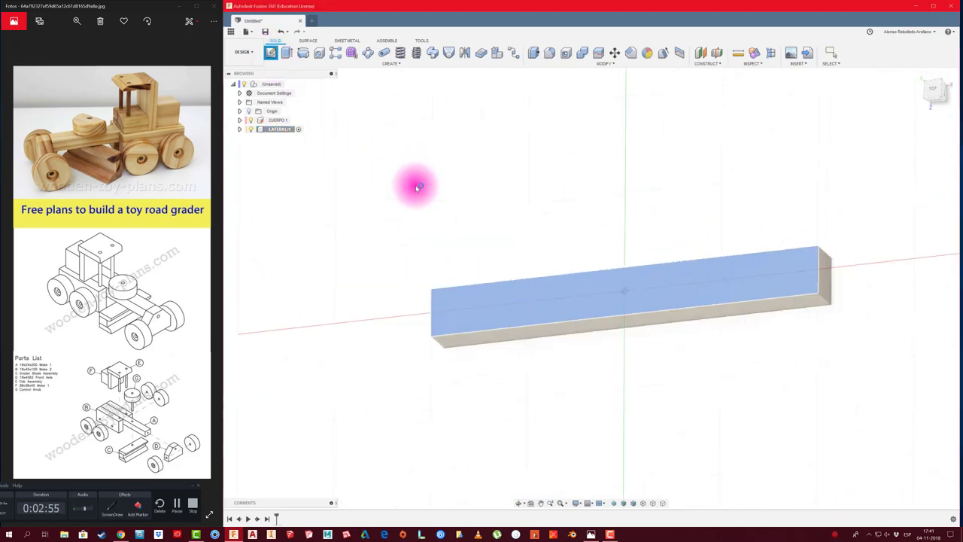
click(286, 53)
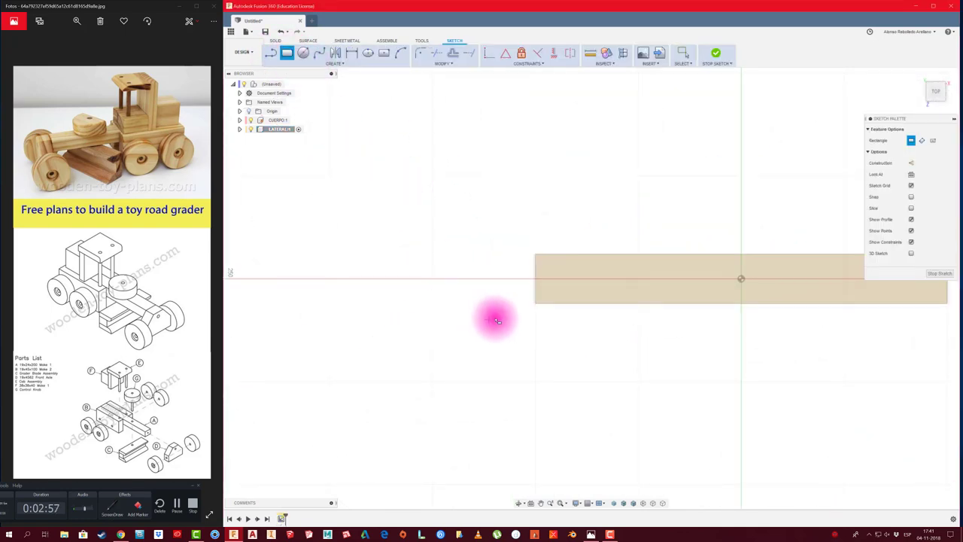
click(535, 303)
click(805, 365)
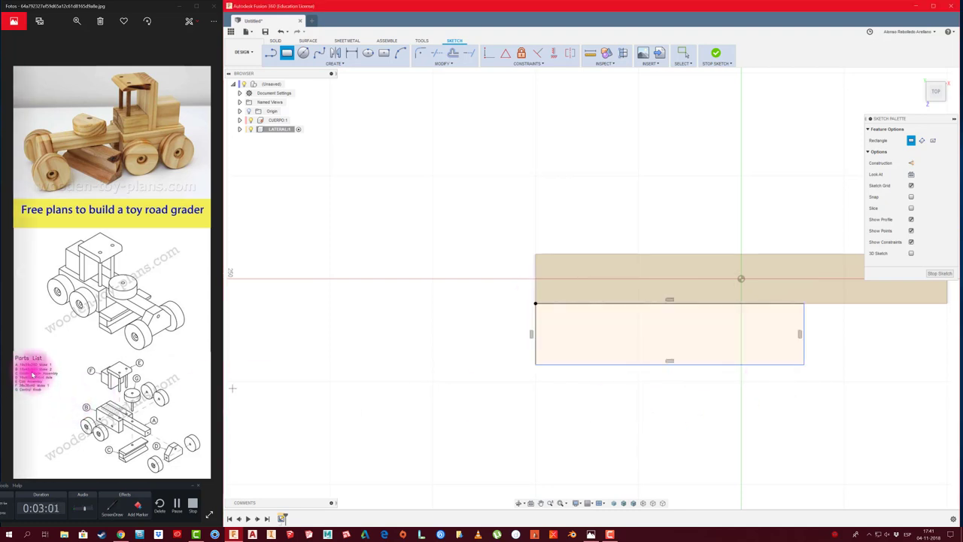
Dimension the rectangle's width to 100 mm and begin dimensioning its left edge.
key(d)
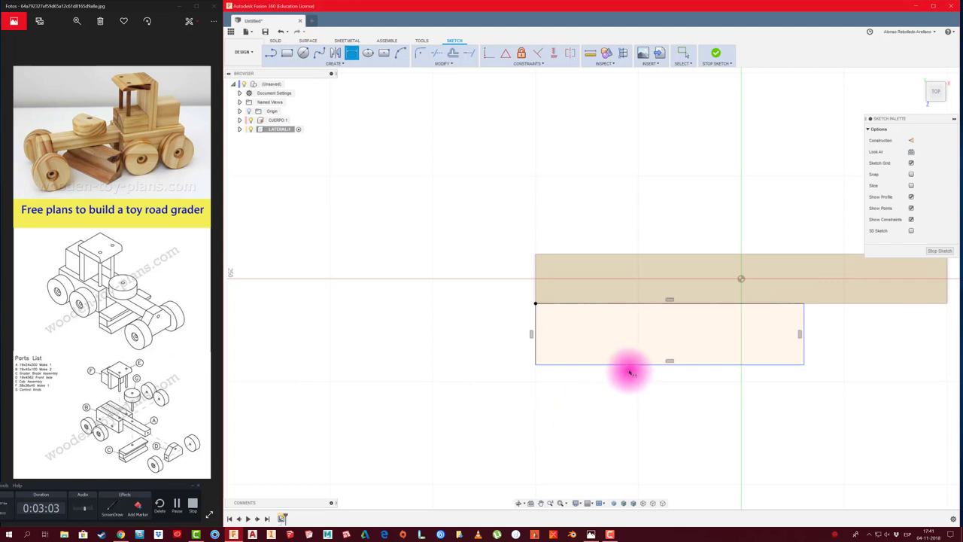
click(634, 365)
click(645, 401)
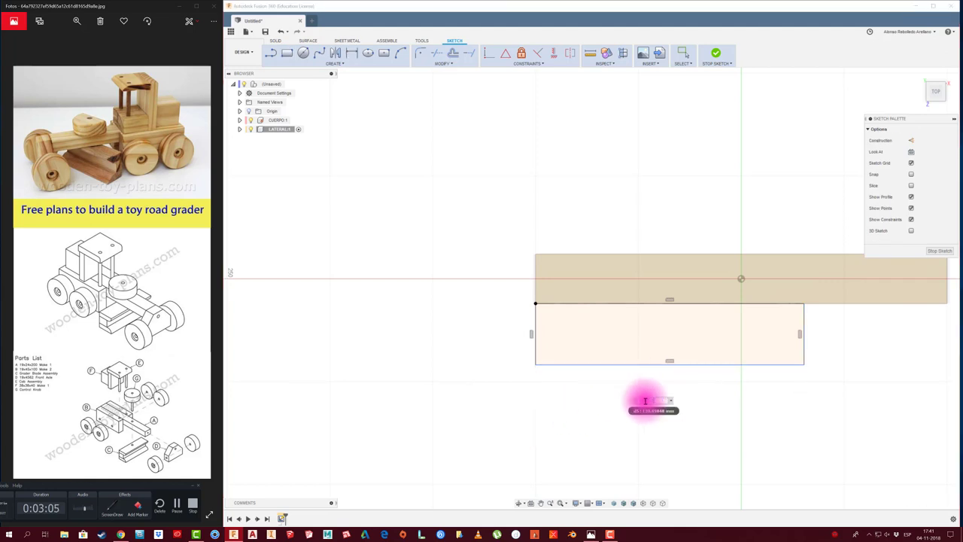
text(100)
key(Return)
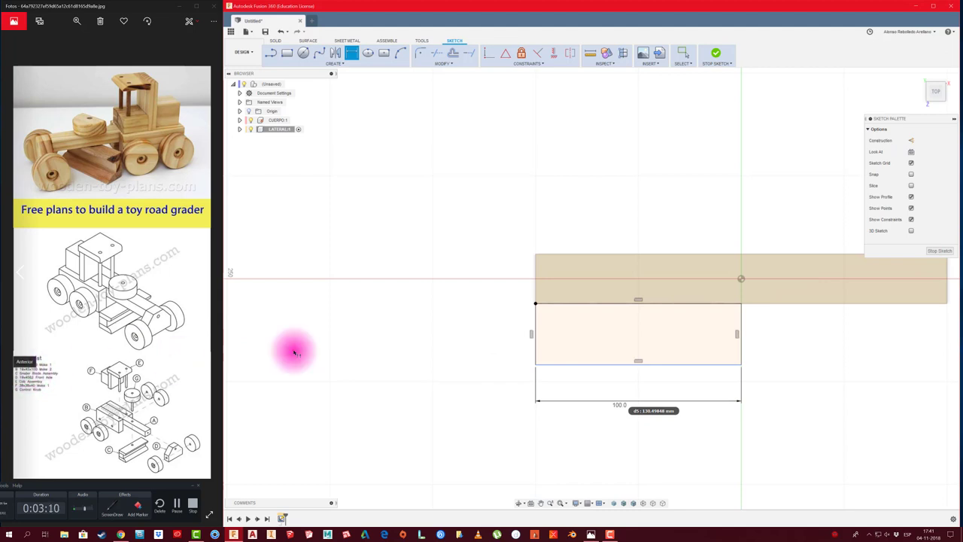
click(534, 344)
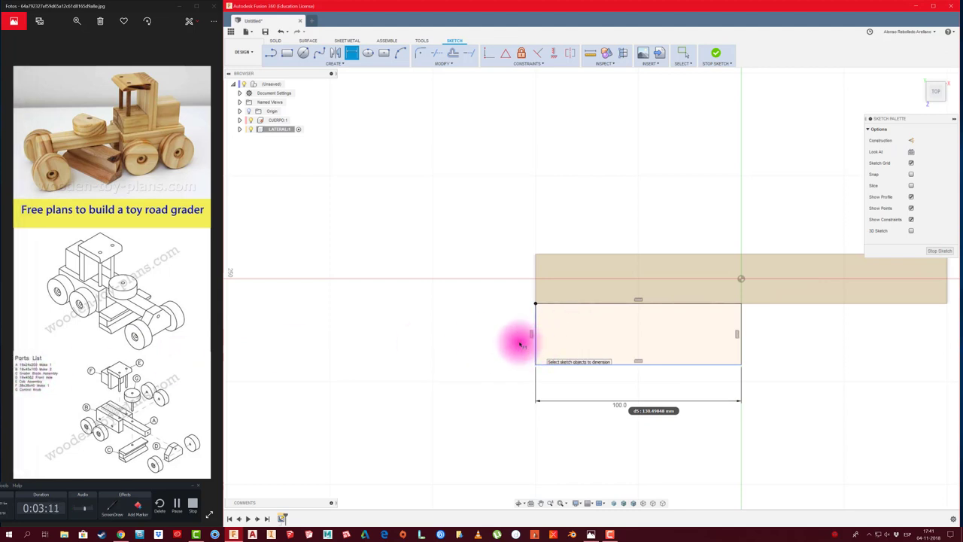
click(500, 342)
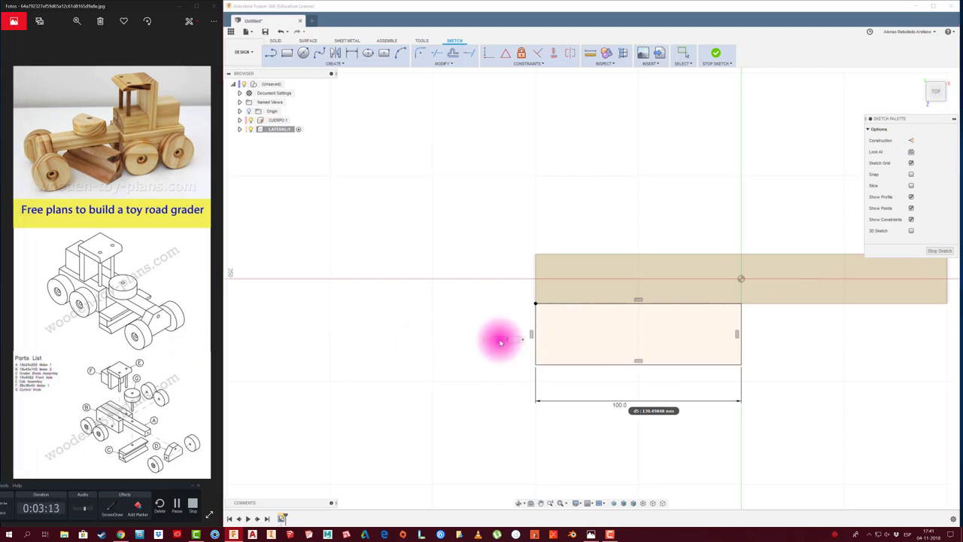
Extrude the 100 mm rectangle 45 mm downward as a solid, then reactivate the root.
key(e)
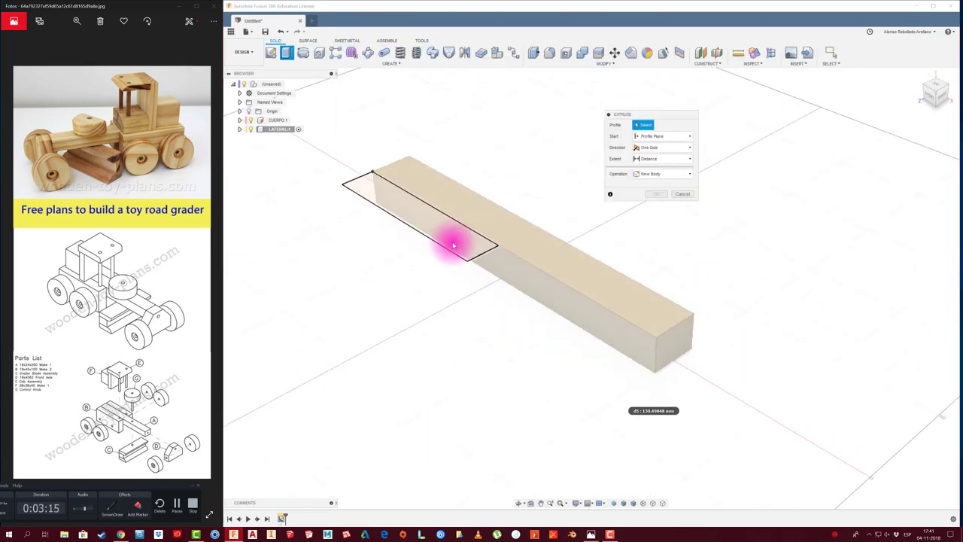
click(454, 245)
drag(423, 206, 433, 335)
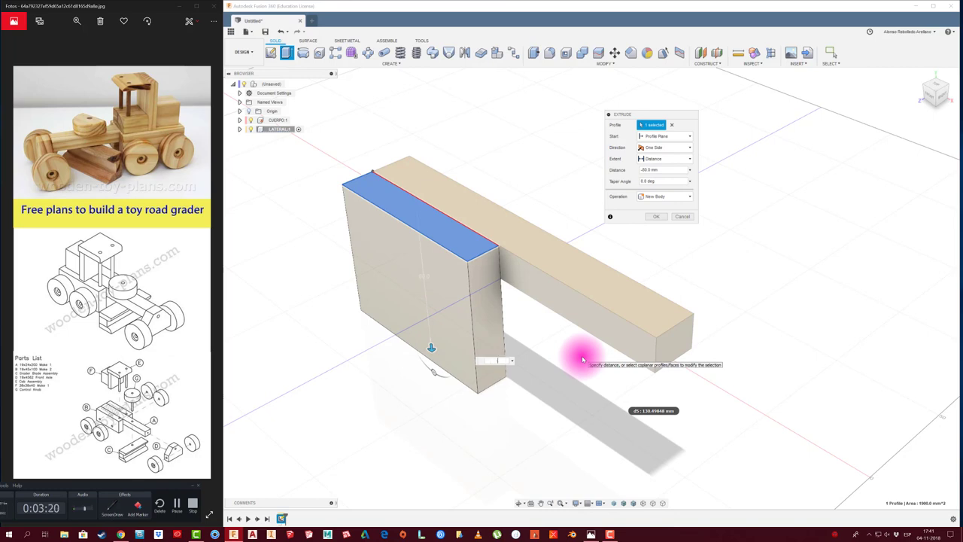
text(-45)
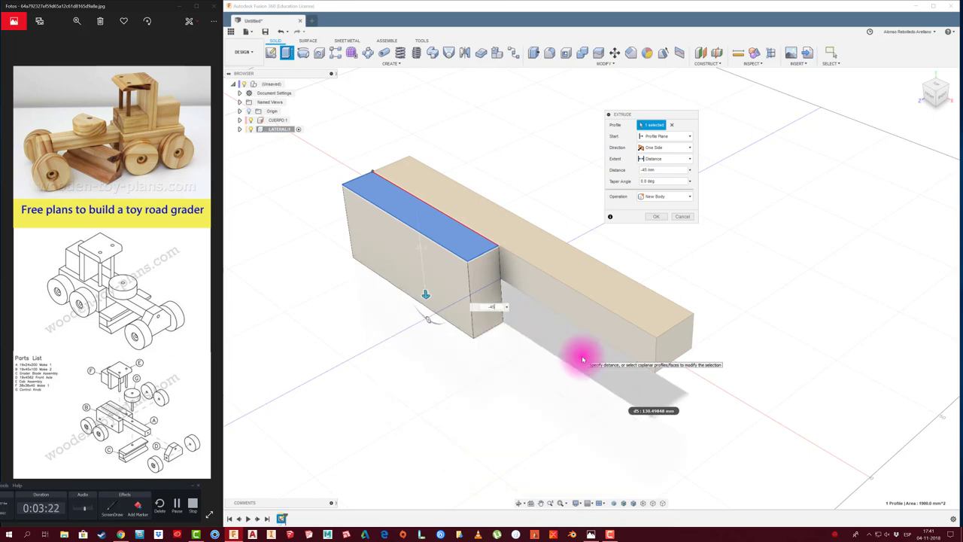
click(654, 216)
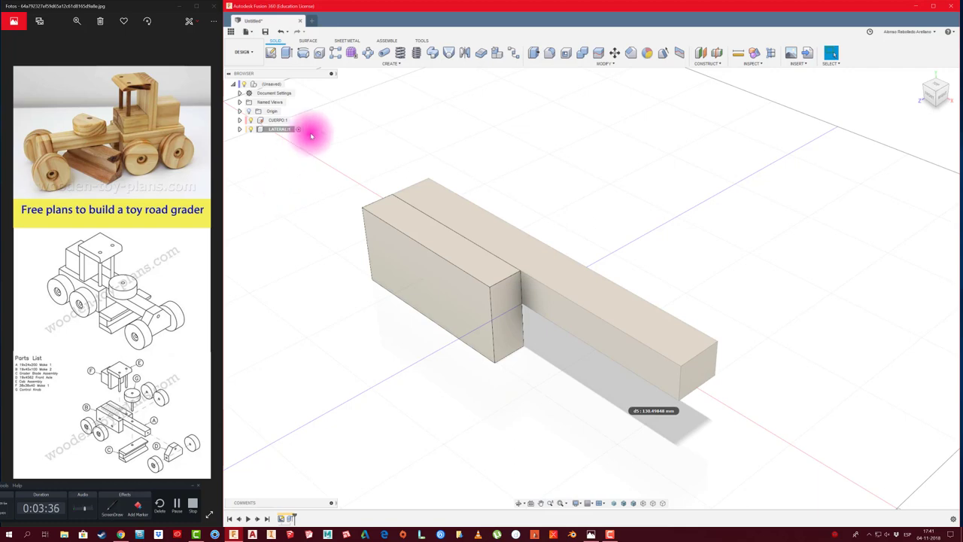
click(292, 86)
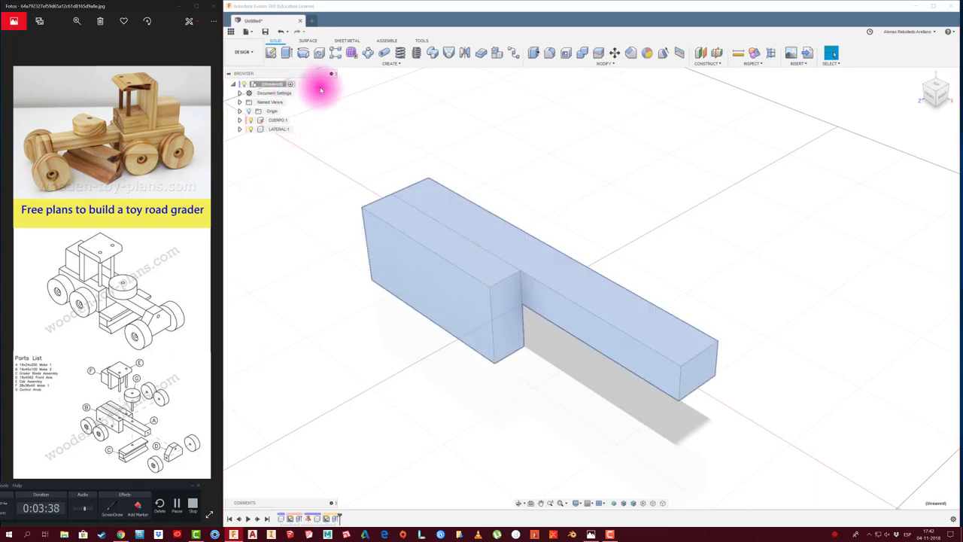
Save the design as ROAD GRADER WOOD, then test-move the side block and undo it.
click(264, 31)
text(ROAD GRADER WOOD)
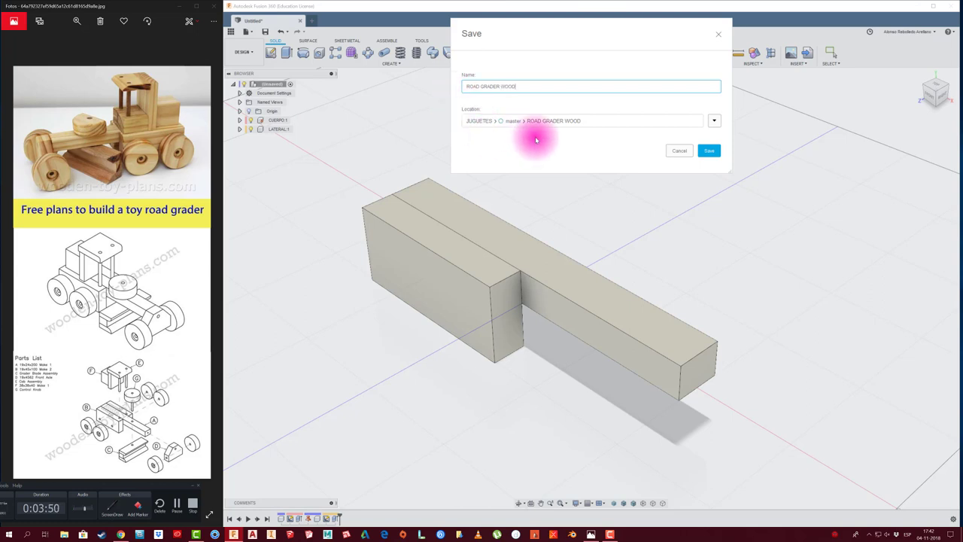
click(711, 153)
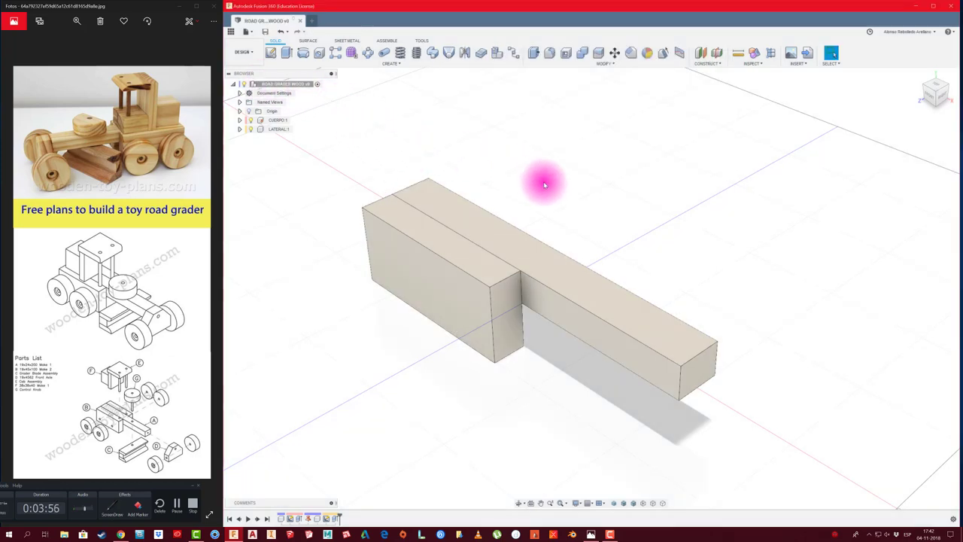
middle_drag(544, 181, 544, 175)
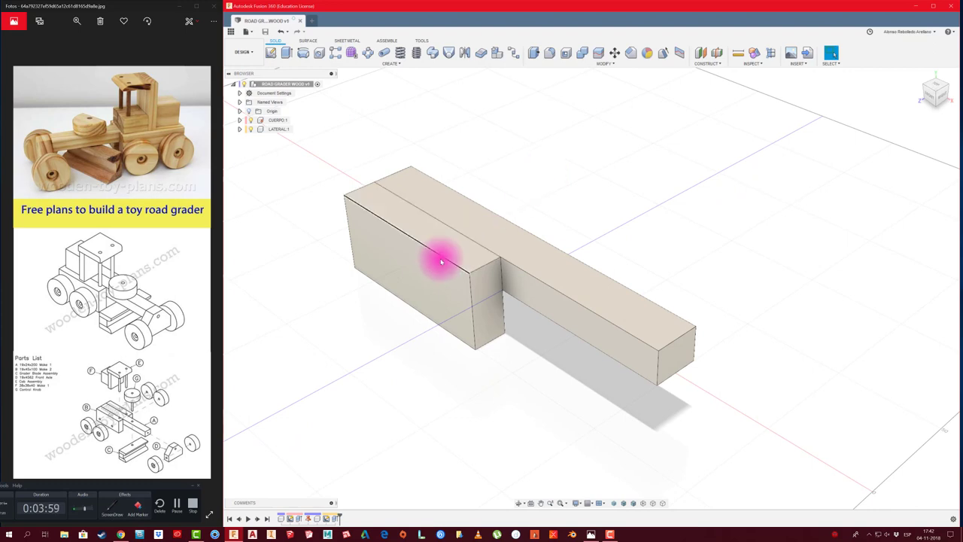
drag(440, 258, 328, 325)
key(ctrl+z)
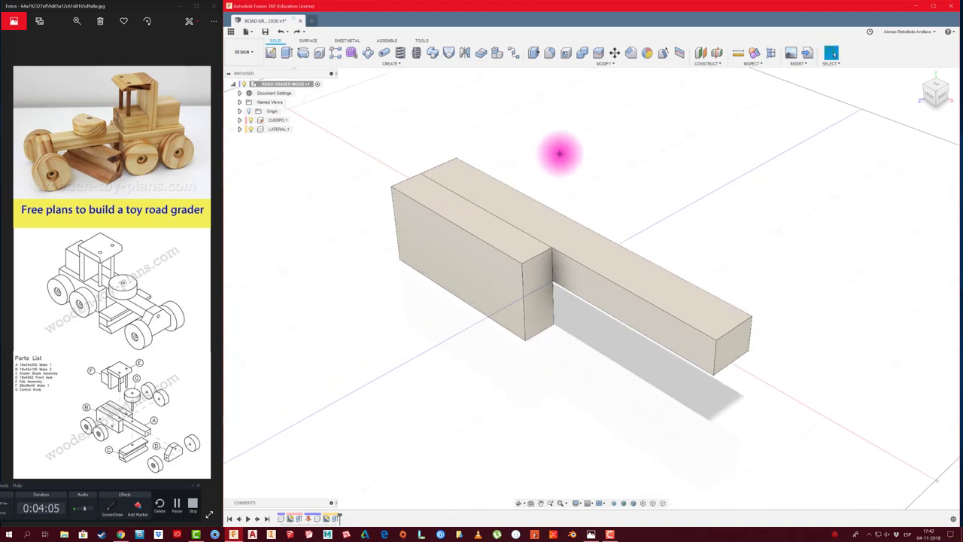
Create a rigid as-built joint between the side block and the body beam.
click(387, 40)
click(305, 64)
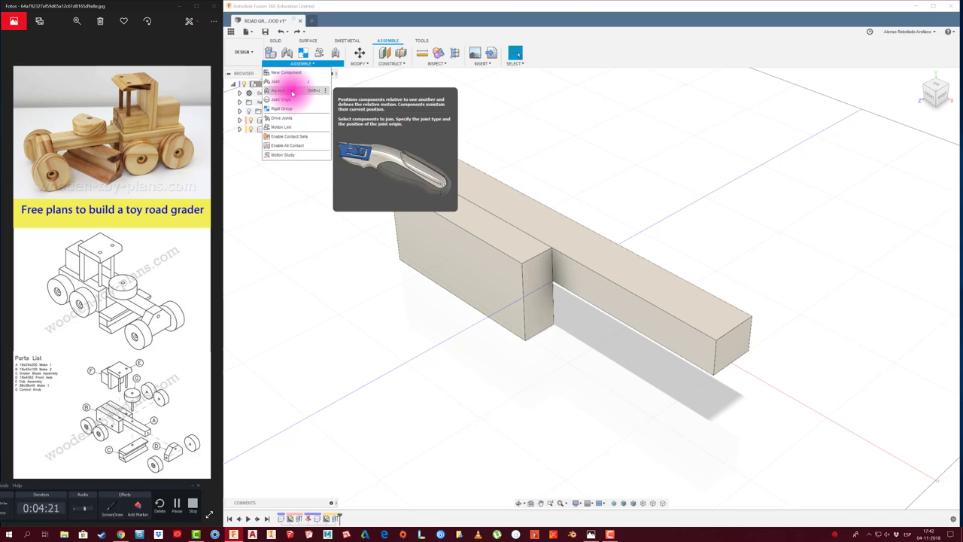
click(293, 93)
click(424, 216)
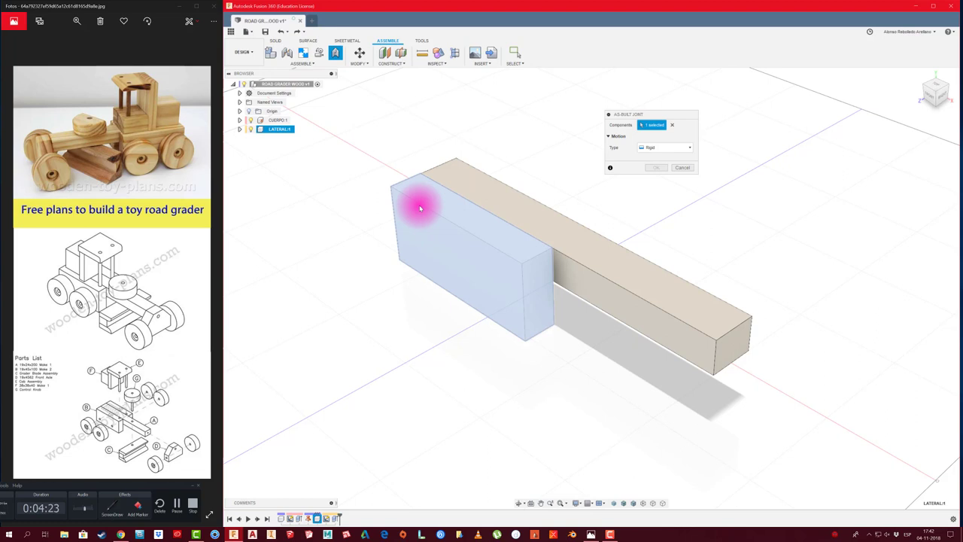
click(462, 176)
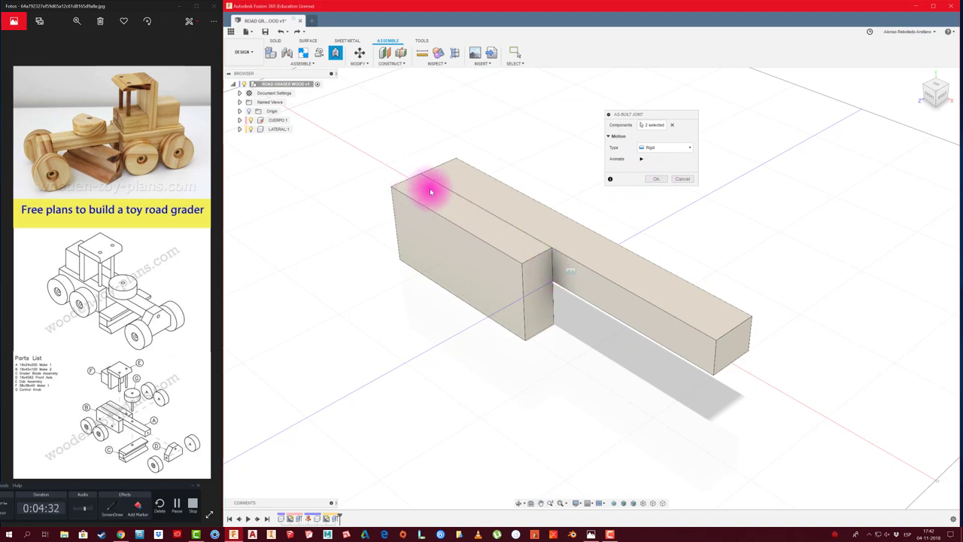
click(656, 179)
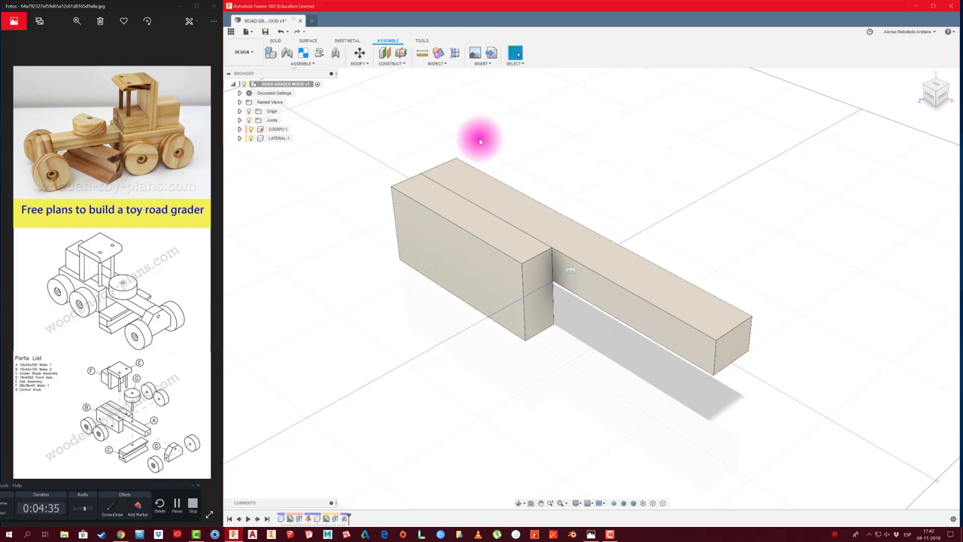
Copy and paste LATERAL:1 as LATERAL:2 and drag the copy clear of the beam.
click(276, 140)
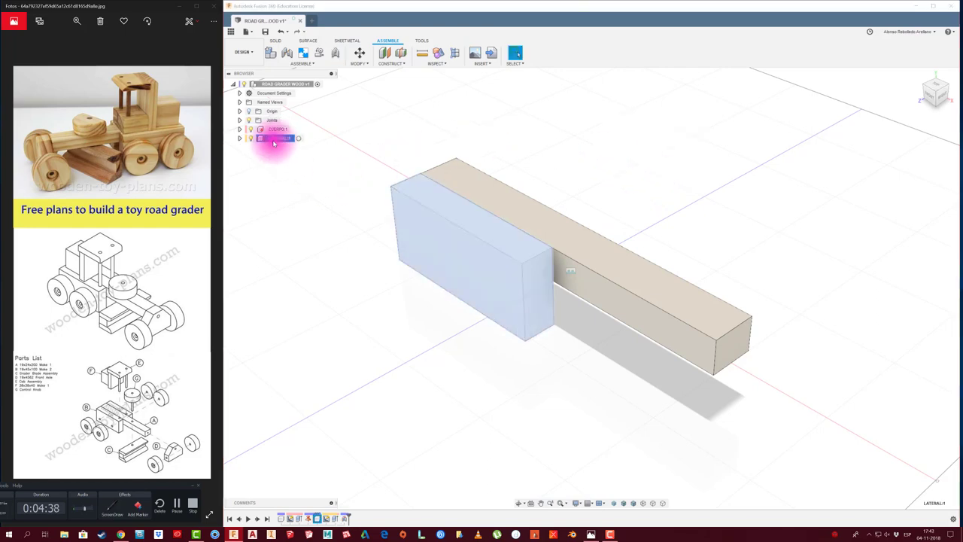
key(ctrl+c)
key(ctrl+v)
mouse_move(458, 263)
mouse_down()
mouse_move(588, 181)
mouse_move(580, 175)
mouse_up()
click(663, 254)
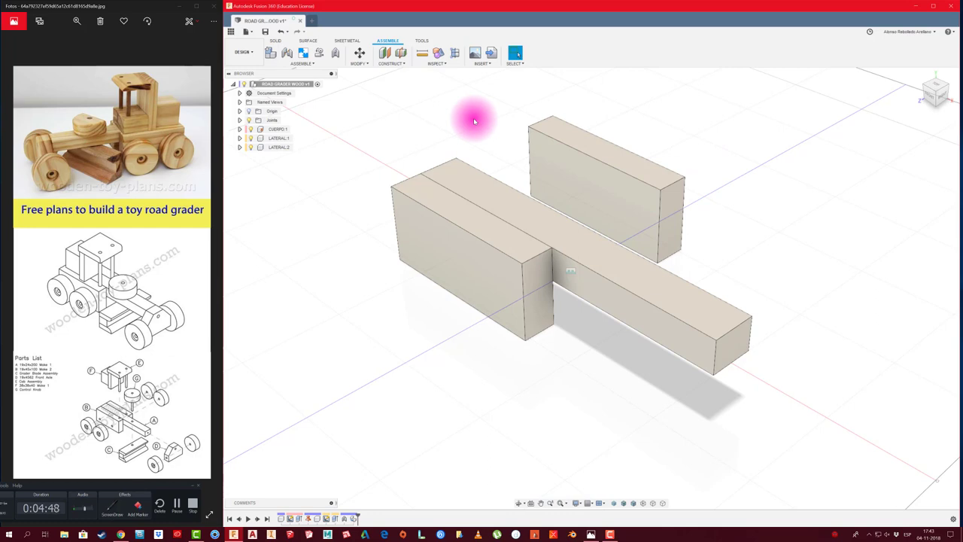
mouse_move(474, 121)
shift+middle_down()
mouse_move(698, 218)
mouse_move(703, 273)
shift+middle_up()
mouse_move(703, 273)
mouse_down()
mouse_move(585, 249)
mouse_move(604, 243)
mouse_move(660, 280)
mouse_up()
mouse_move(660, 280)
shift+middle_down()
mouse_move(692, 185)
mouse_move(318, 38)
shift+middle_up()
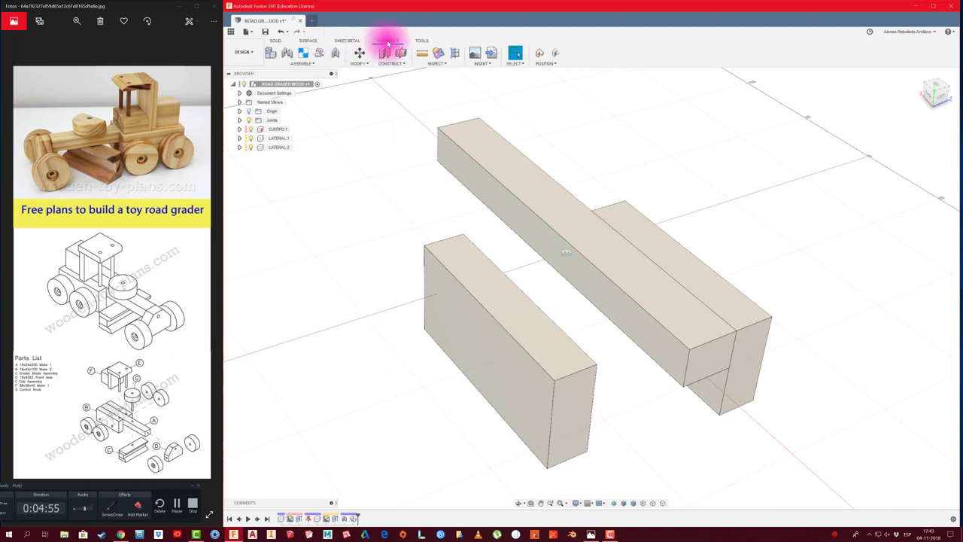
Rigidly joint the copied block's corner to the beam end's corner, flipped to the opposite side.
click(388, 40)
click(302, 63)
click(277, 74)
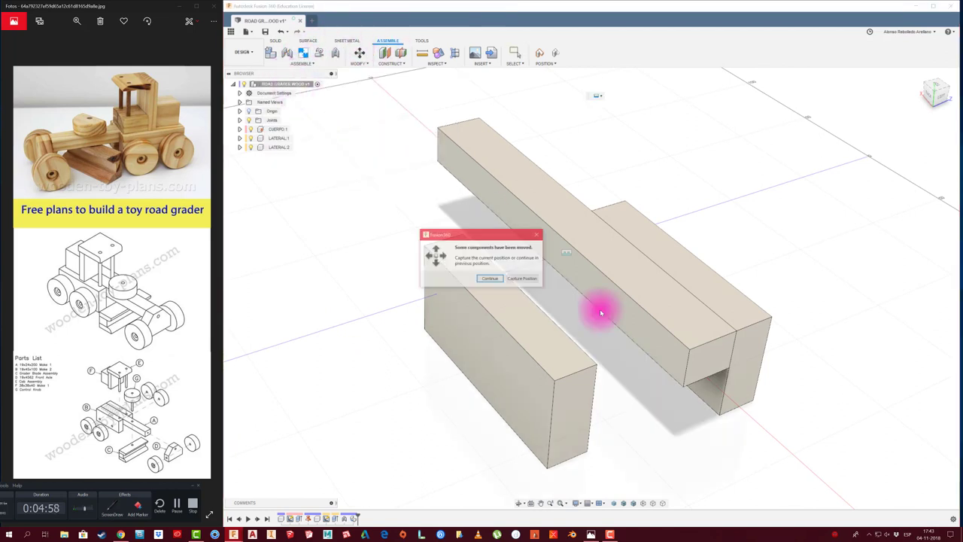
click(521, 279)
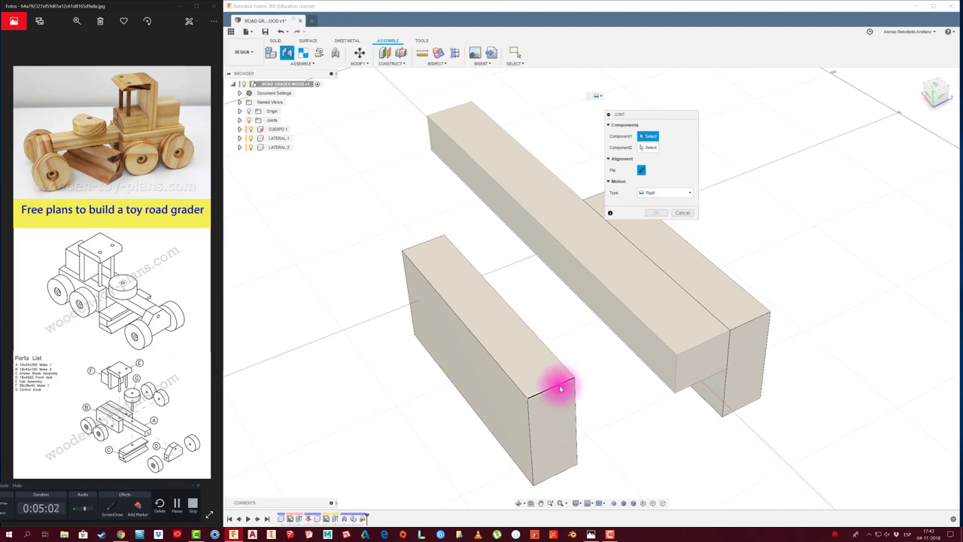
scroll(560, 388, up, 2)
scroll(608, 365, up, 2)
scroll(525, 365, up, 1)
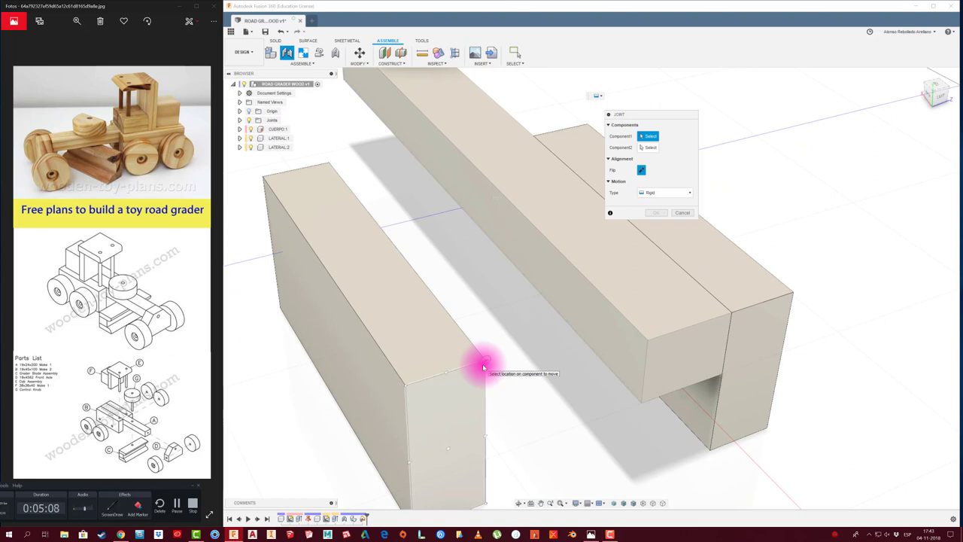
click(484, 365)
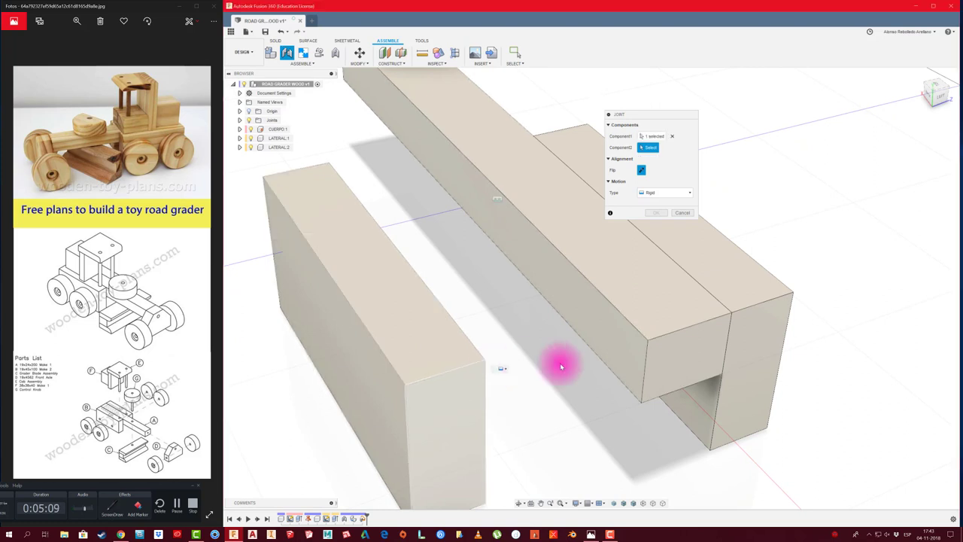
click(643, 345)
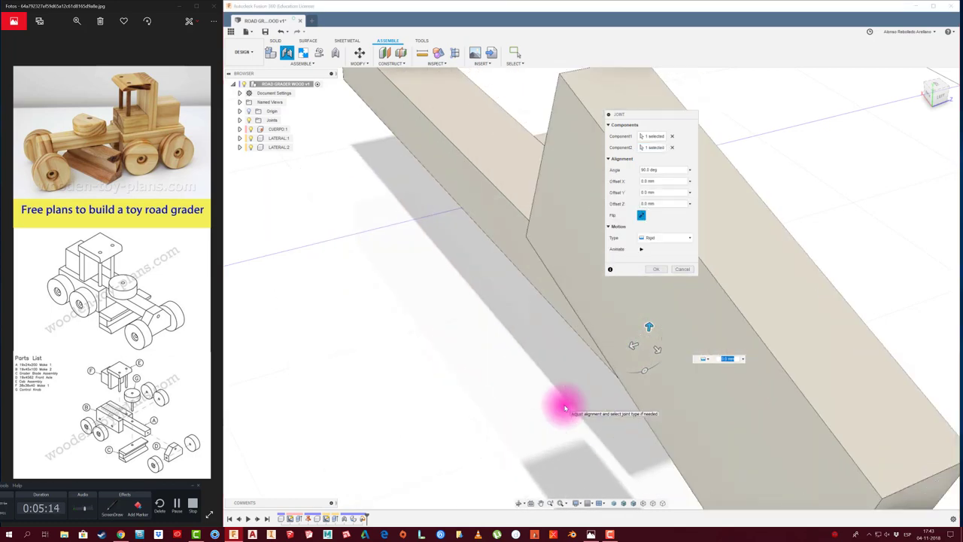
click(641, 215)
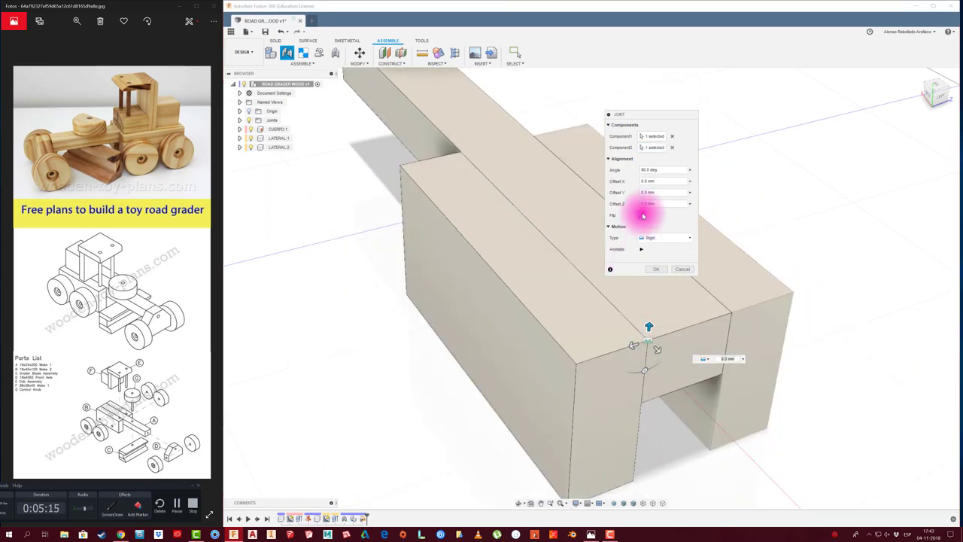
click(657, 269)
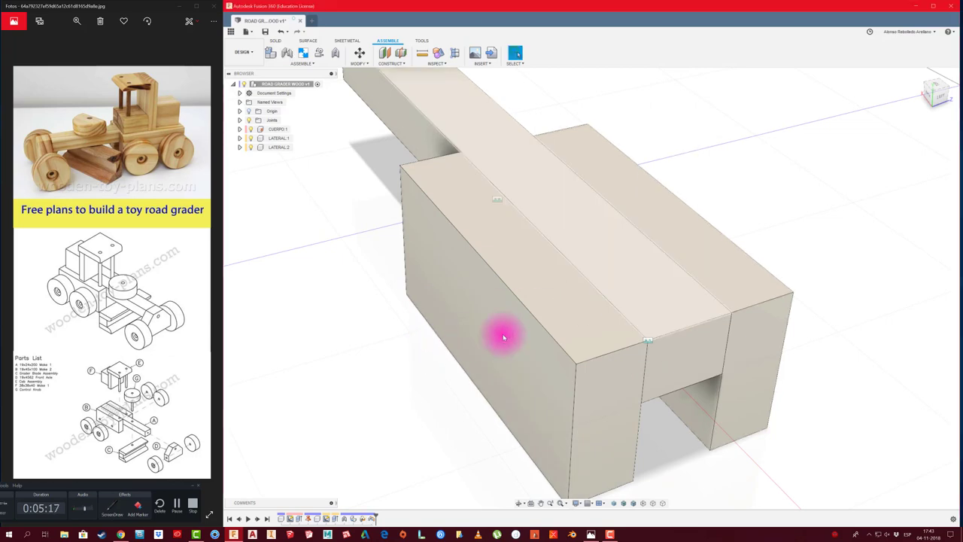
scroll(440, 414, down, 3)
Save version v2 of ROAD GRADER WOOD with the default 'User Saved' description.
mouse_move(574, 307)
shift+middle_down()
mouse_move(558, 353)
mouse_move(469, 359)
mouse_move(386, 348)
shift+middle_up()
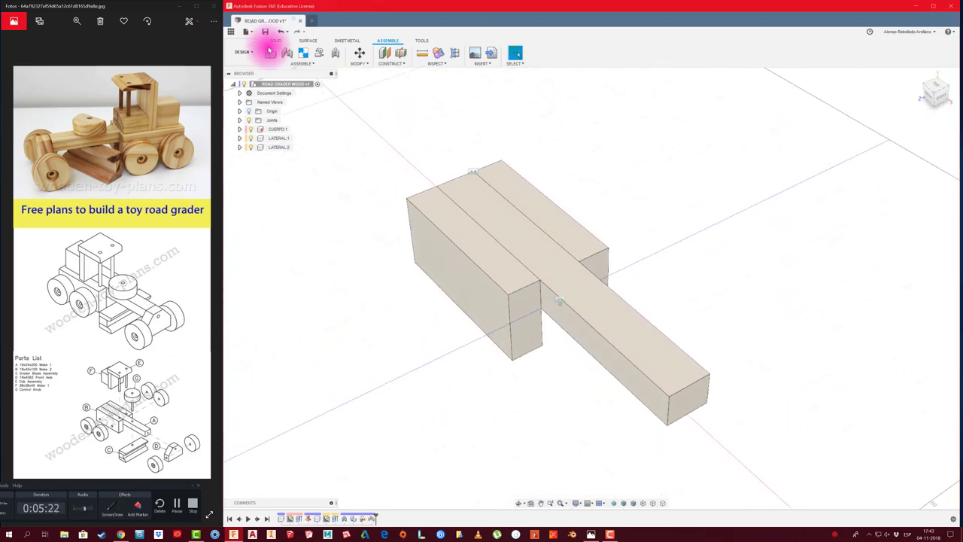
click(264, 32)
click(588, 275)
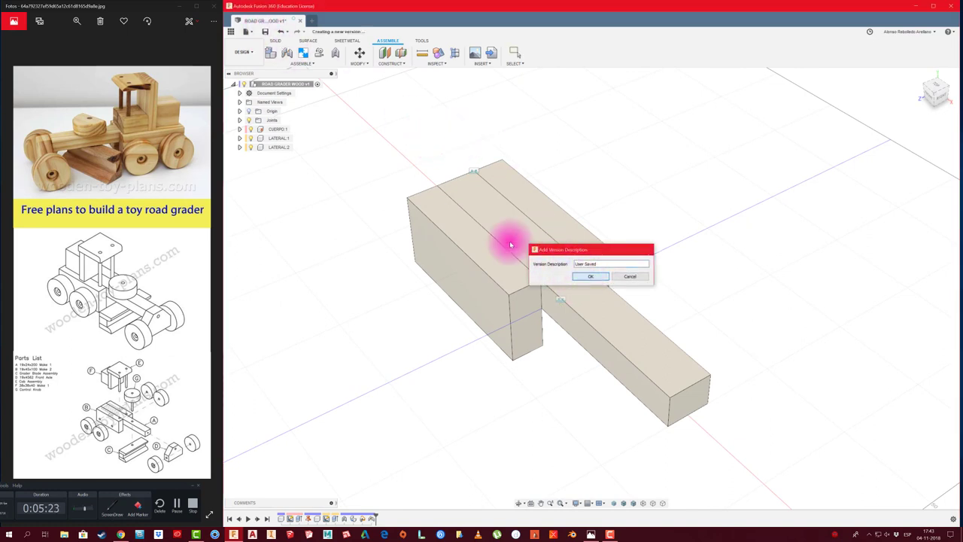
shift+middle_drag(340, 252, 341, 251)
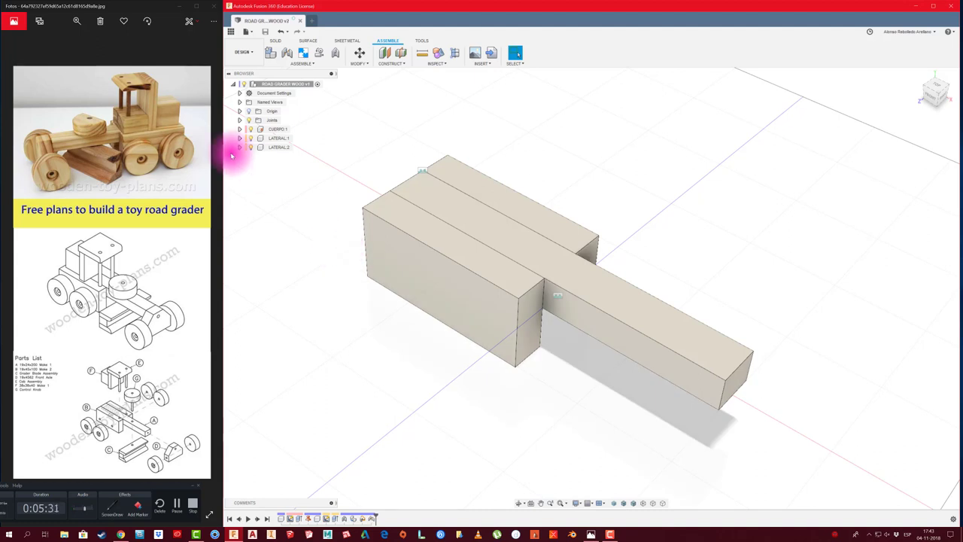
Expand the Joints folder and inspect the two joints and their options.
click(239, 121)
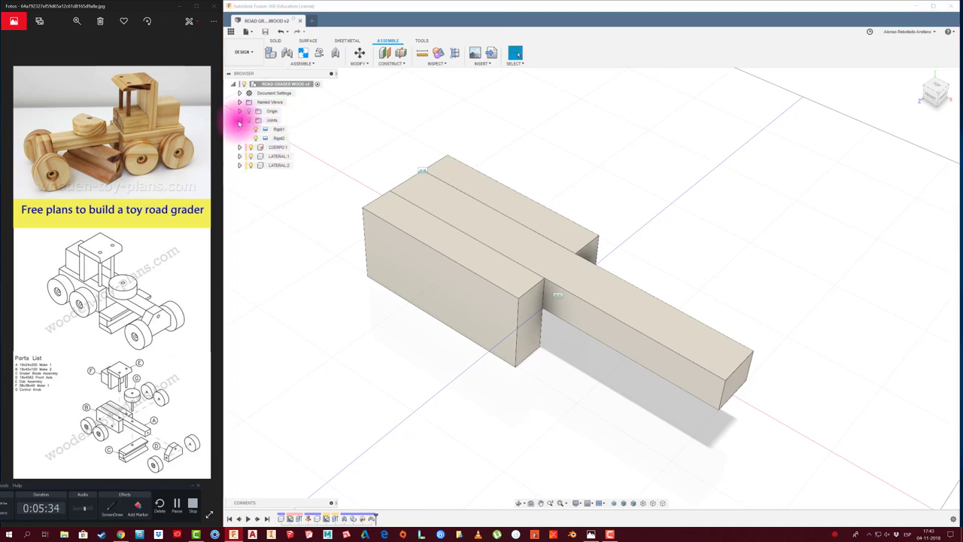
click(275, 128)
click(273, 138)
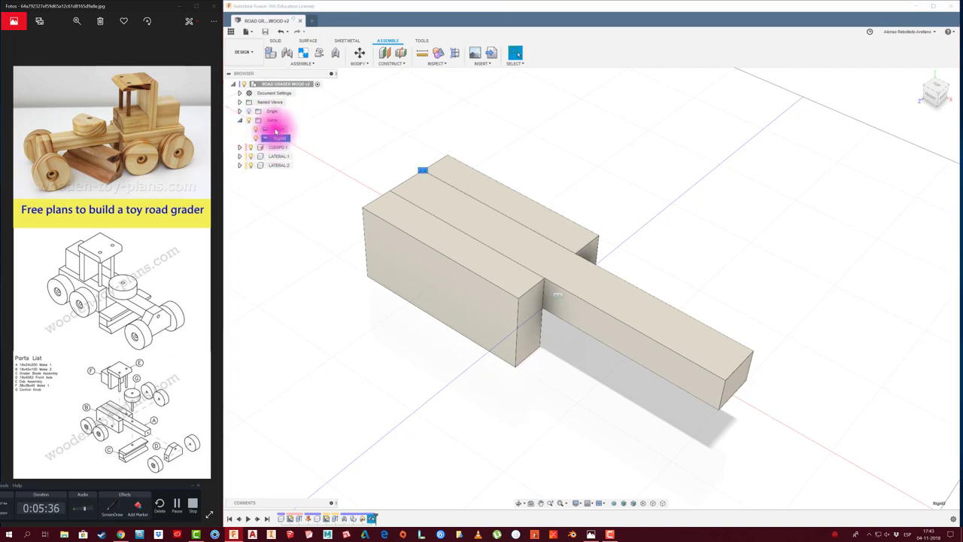
right_click(276, 131)
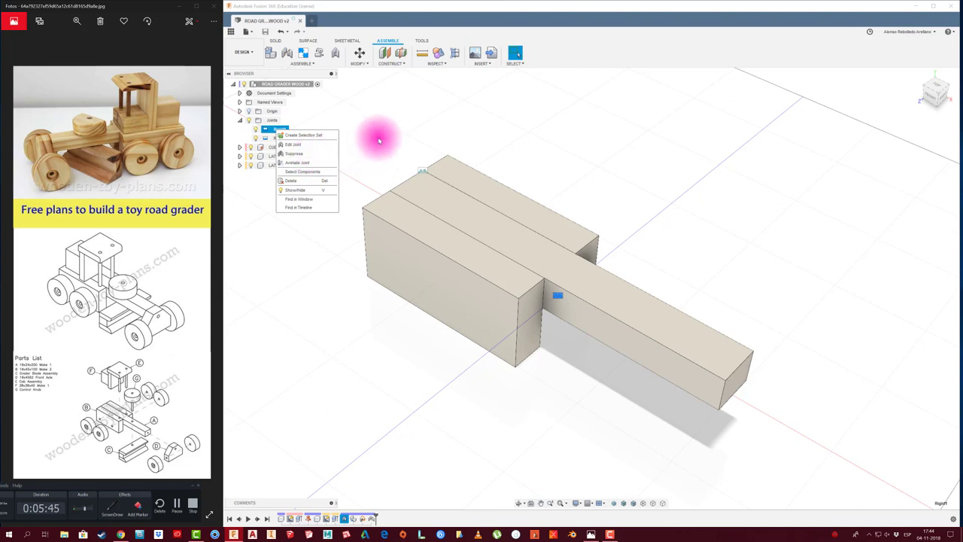
click(367, 144)
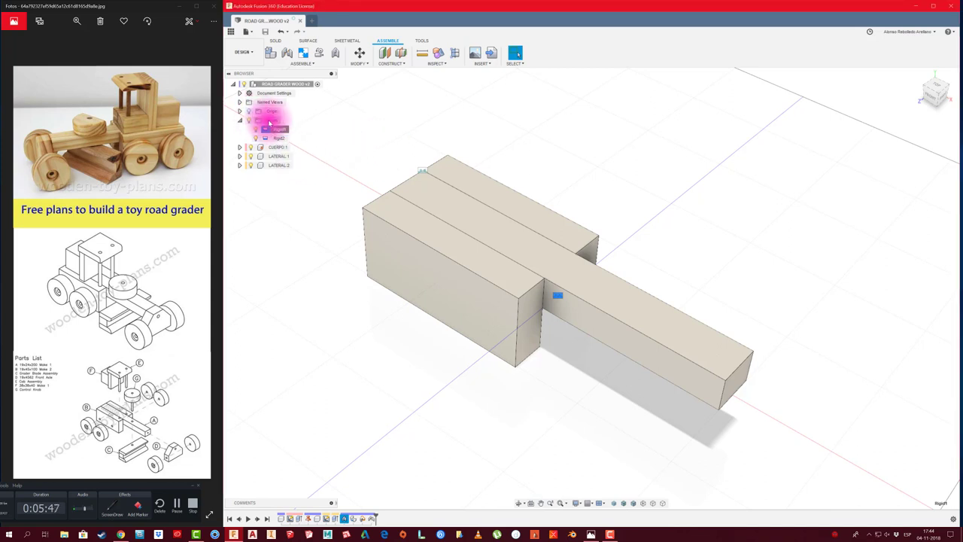
Collapse LATERAL:1 and the Joints folder, orbit the joined blocks, and return to the Solid tools.
click(240, 157)
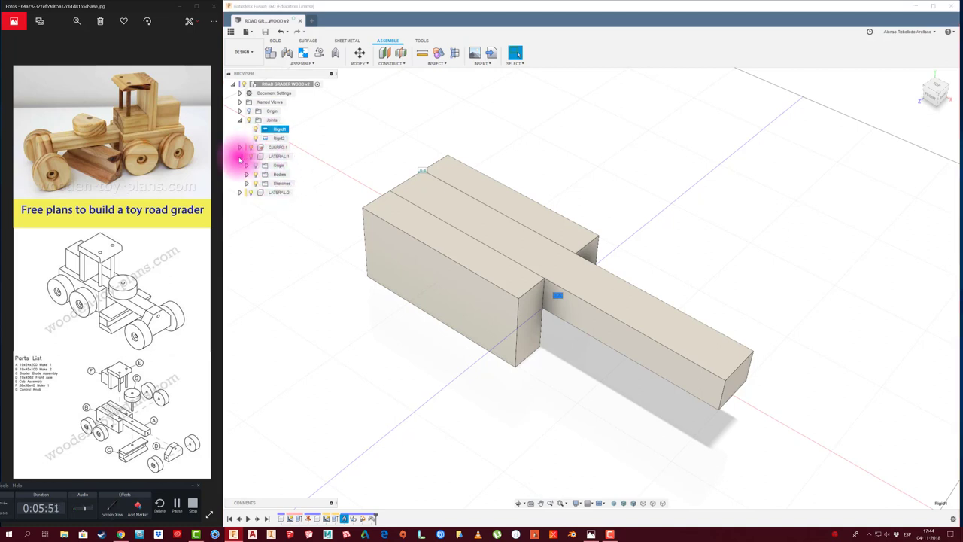
click(240, 156)
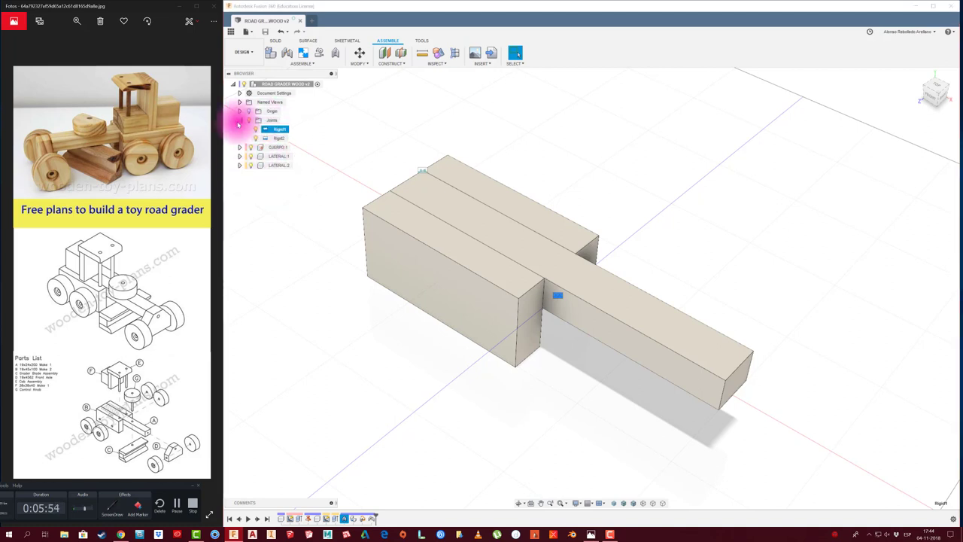
click(239, 122)
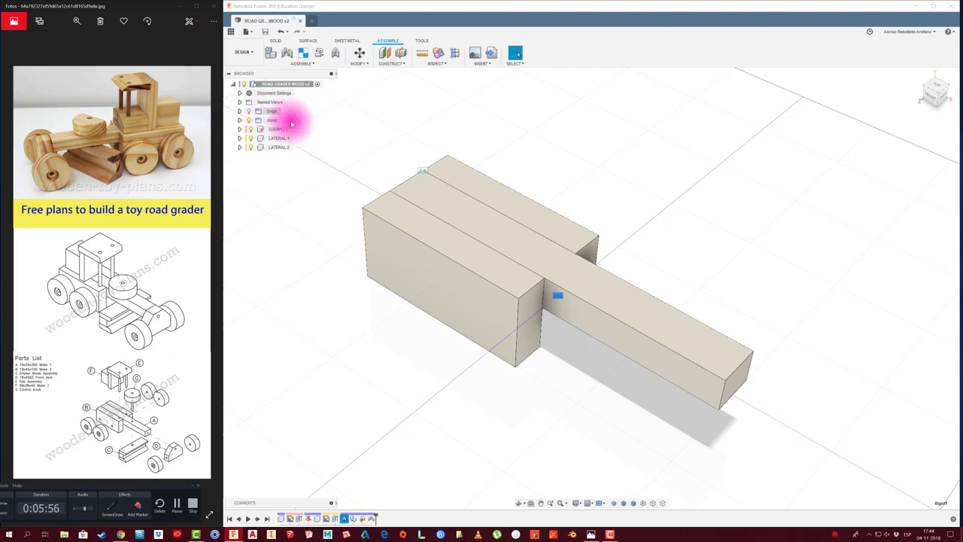
shift+middle_drag(273, 218, 278, 212)
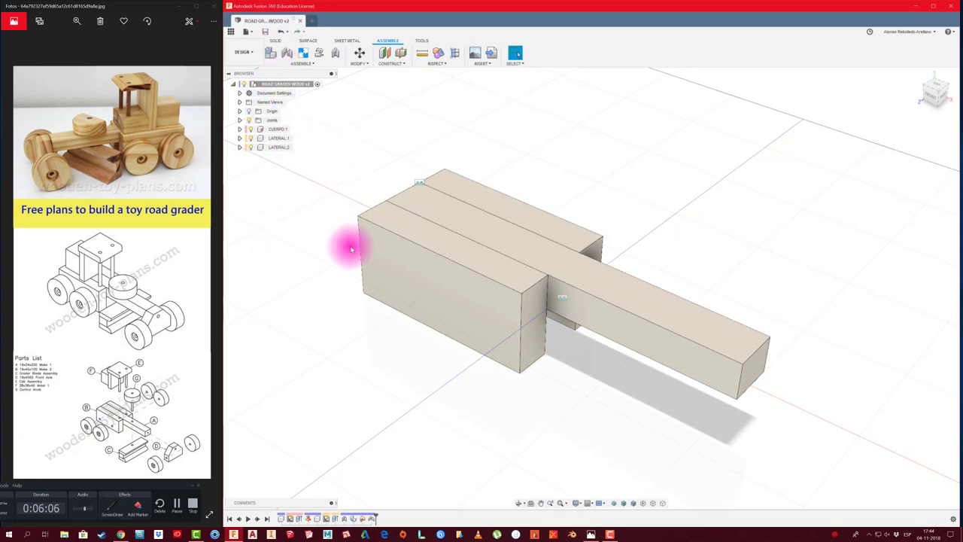
mouse_move(279, 138)
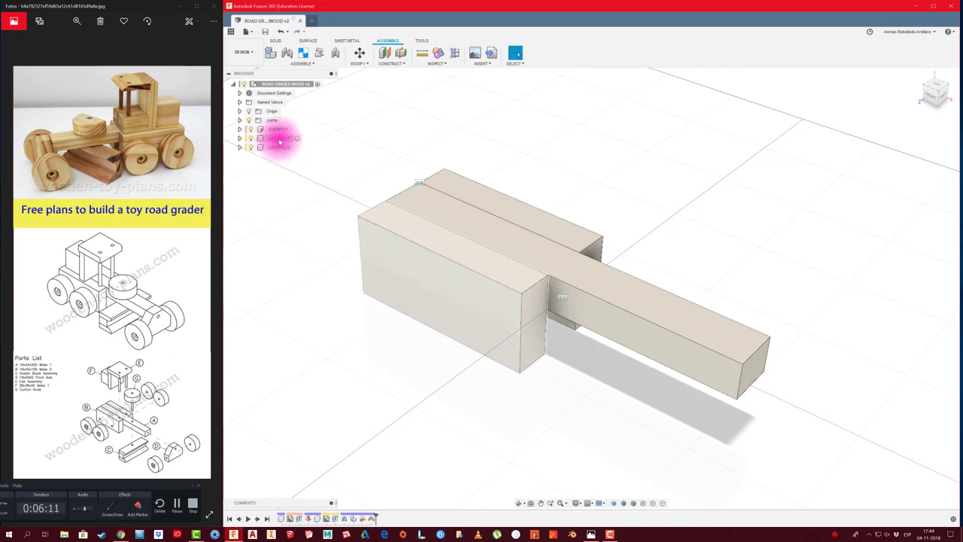
click(293, 140)
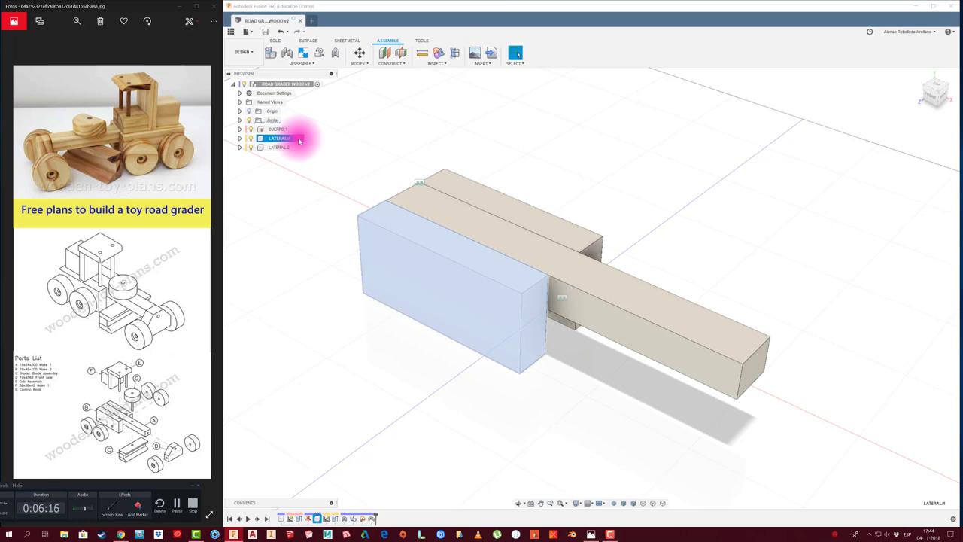
click(297, 241)
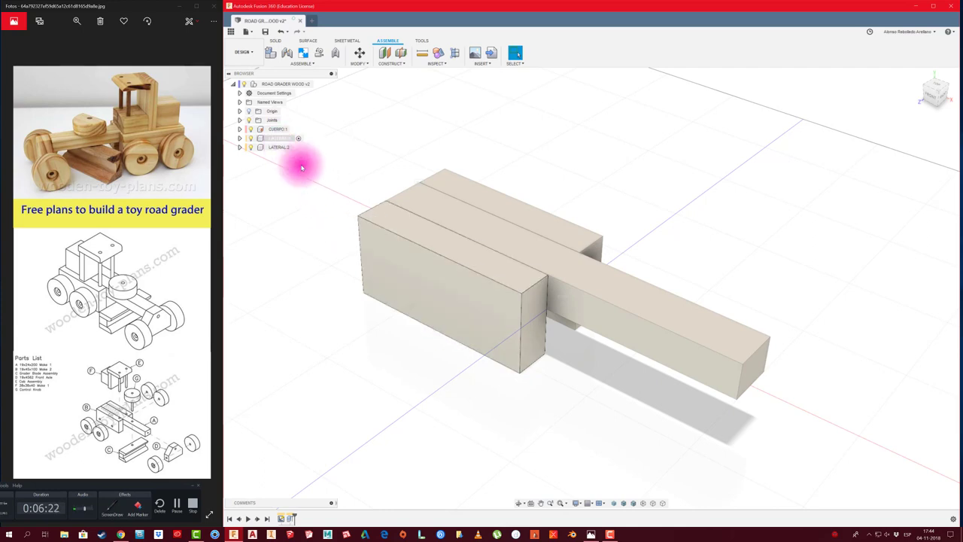
click(279, 33)
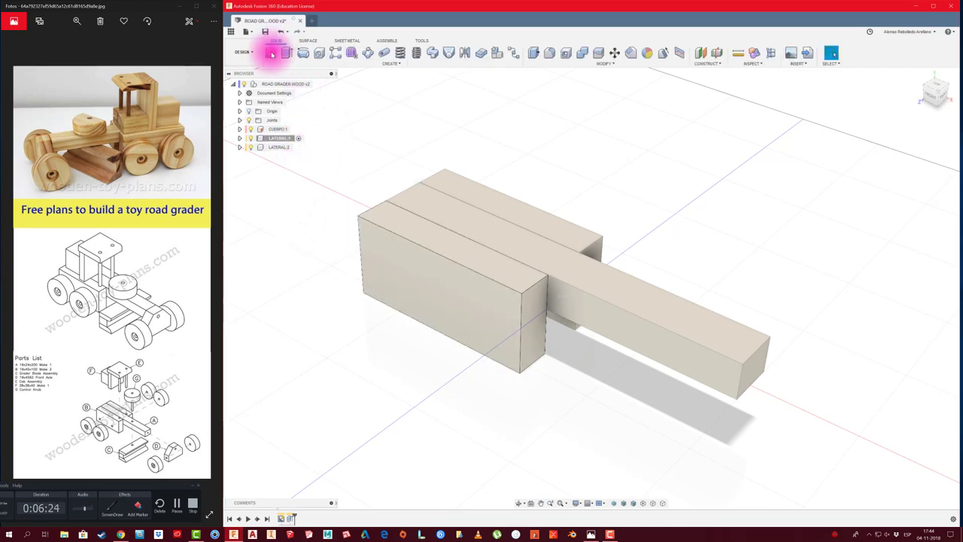
Sketch a Ø6 mm circle on the side block's front face, 10 mm from its left edge.
click(391, 284)
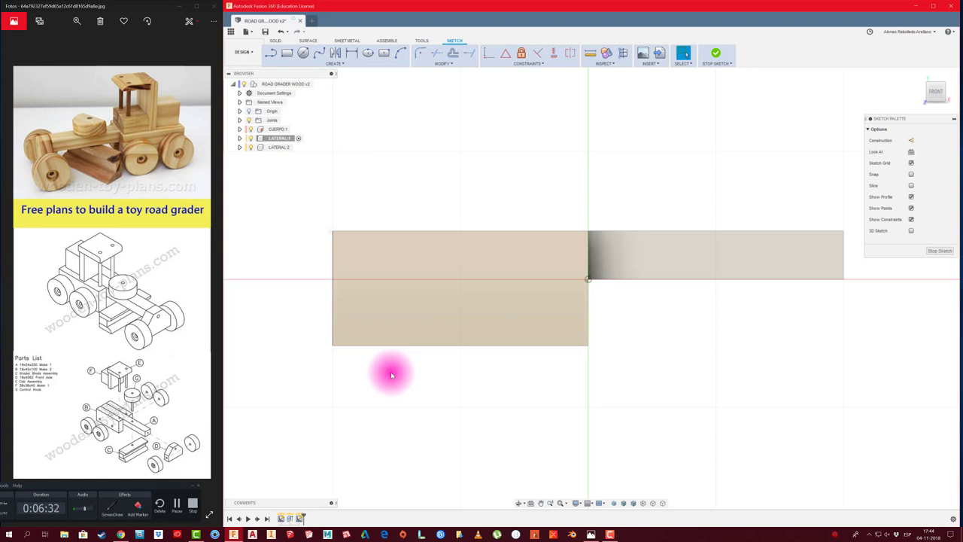
click(303, 54)
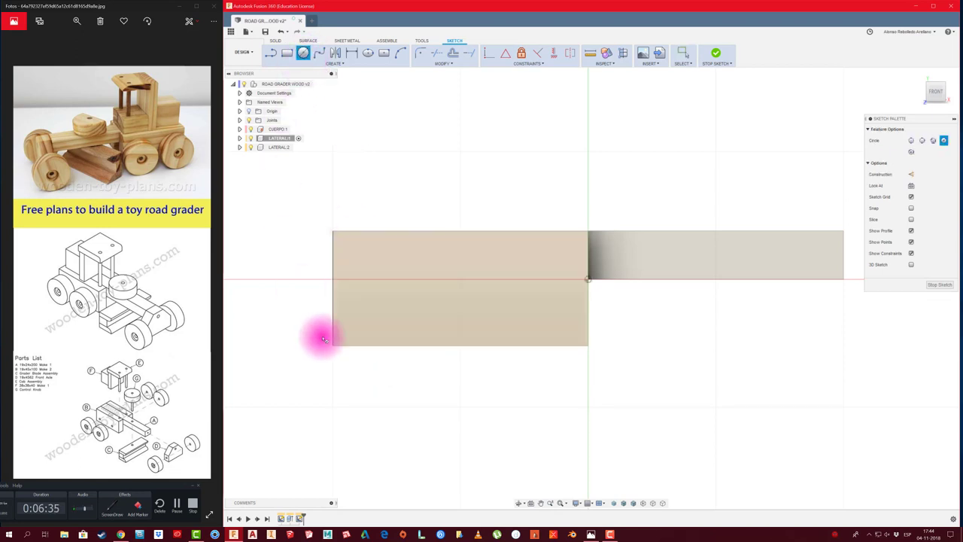
click(366, 325)
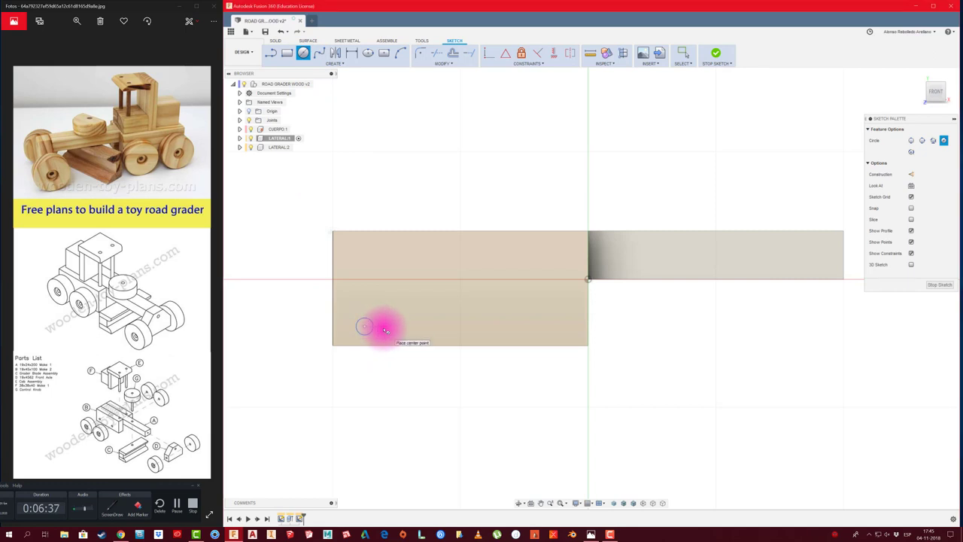
click(368, 323)
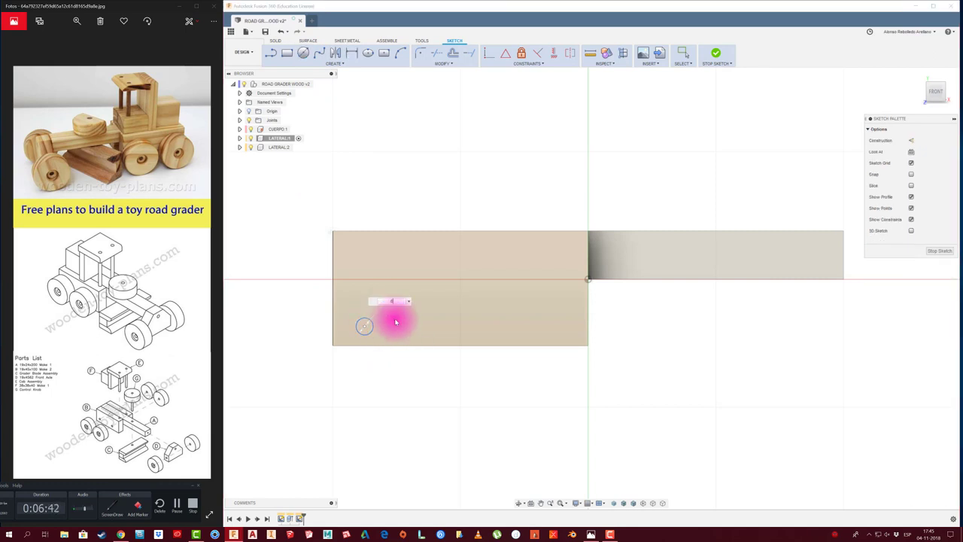
key(Return)
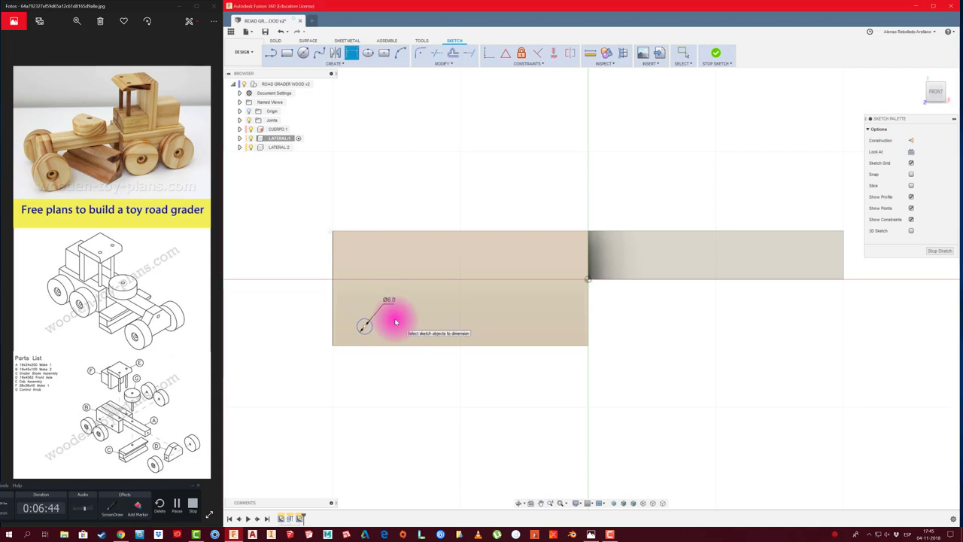
click(333, 325)
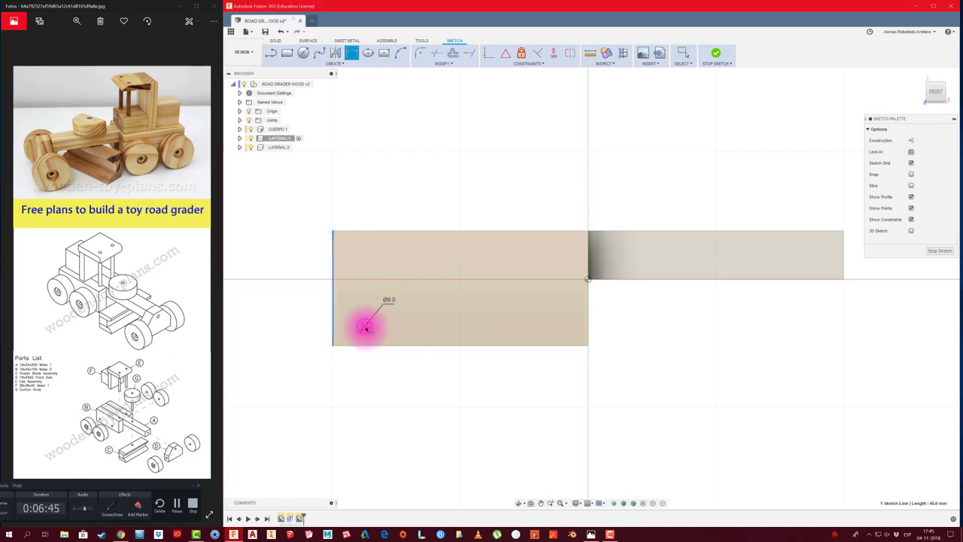
click(365, 326)
text(10)
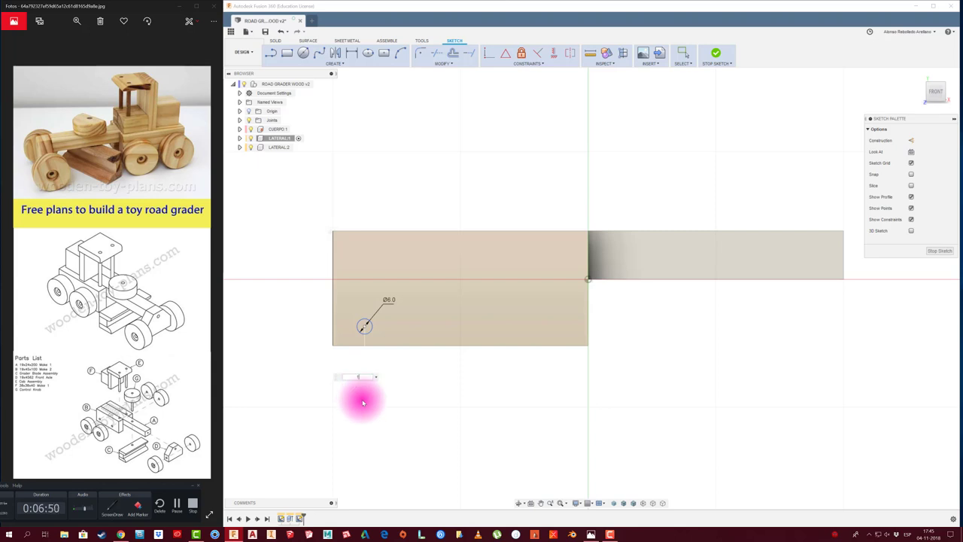
key(Return)
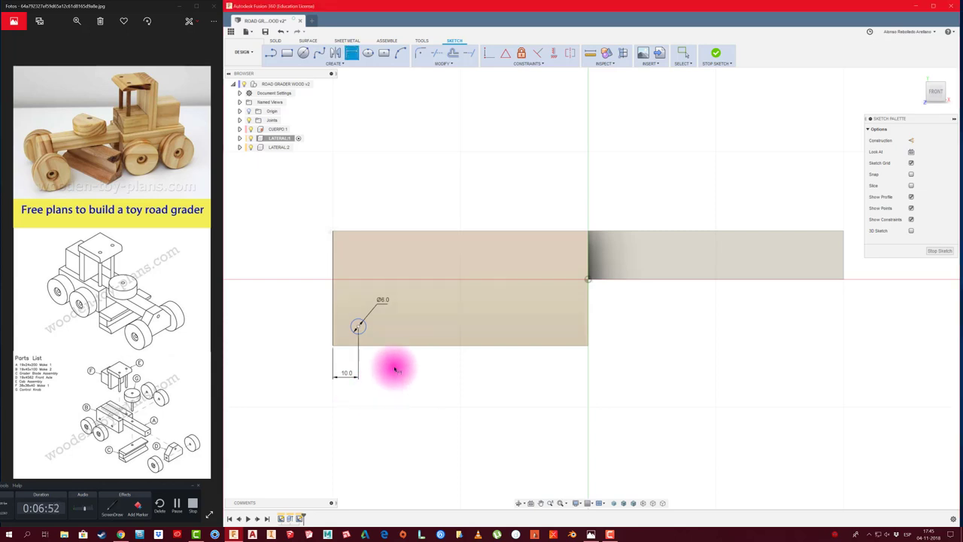
Add a second circle and dimension its centre 60 mm from the first.
key(c)
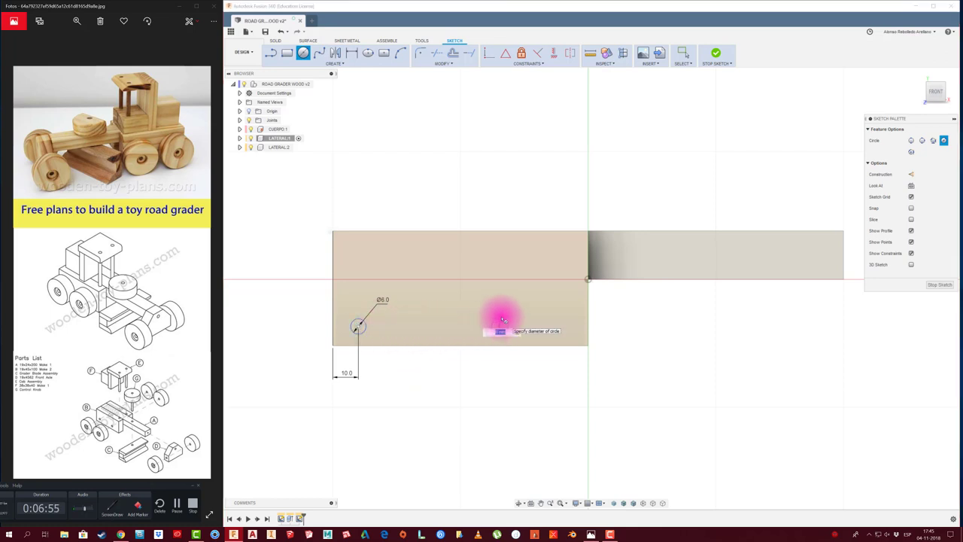
key(Escape)
key(d)
click(362, 330)
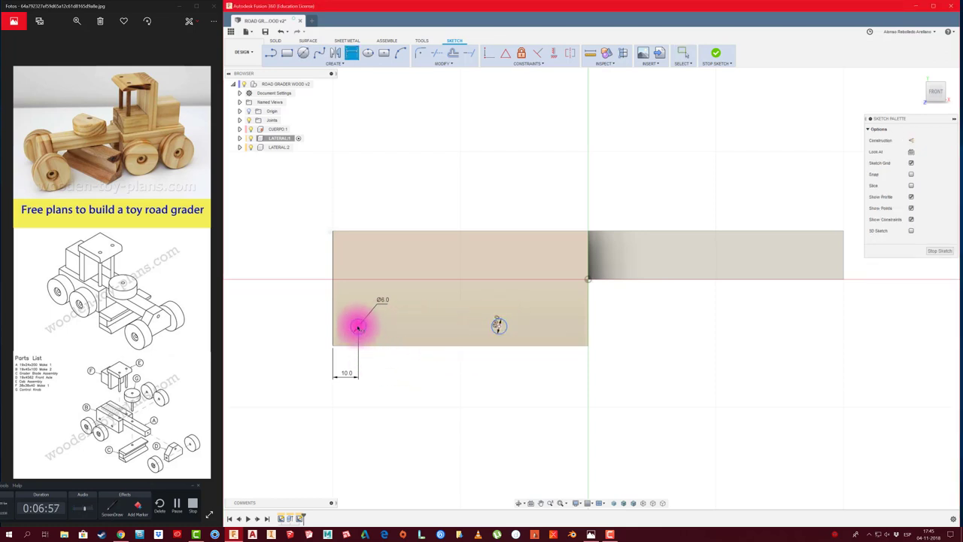
click(499, 325)
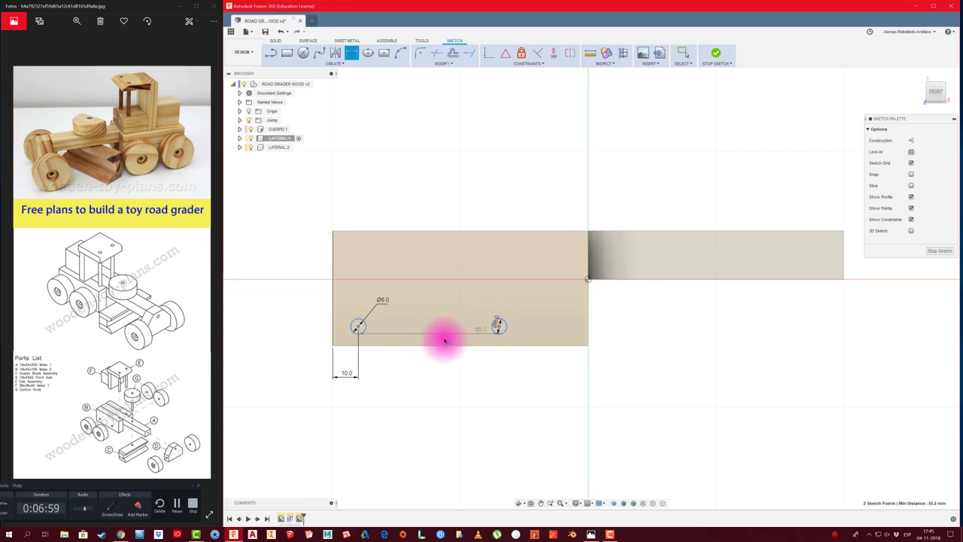
click(359, 326)
click(422, 378)
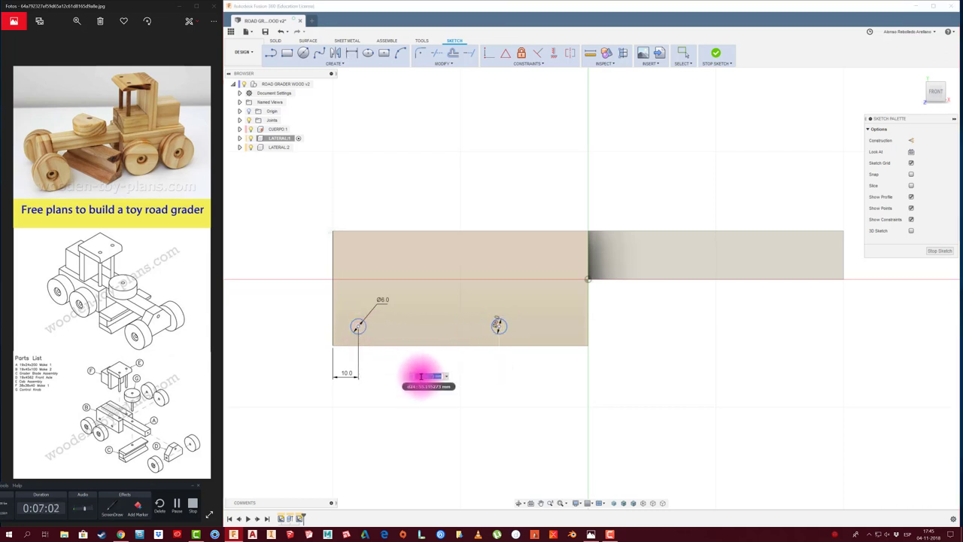
key(Return)
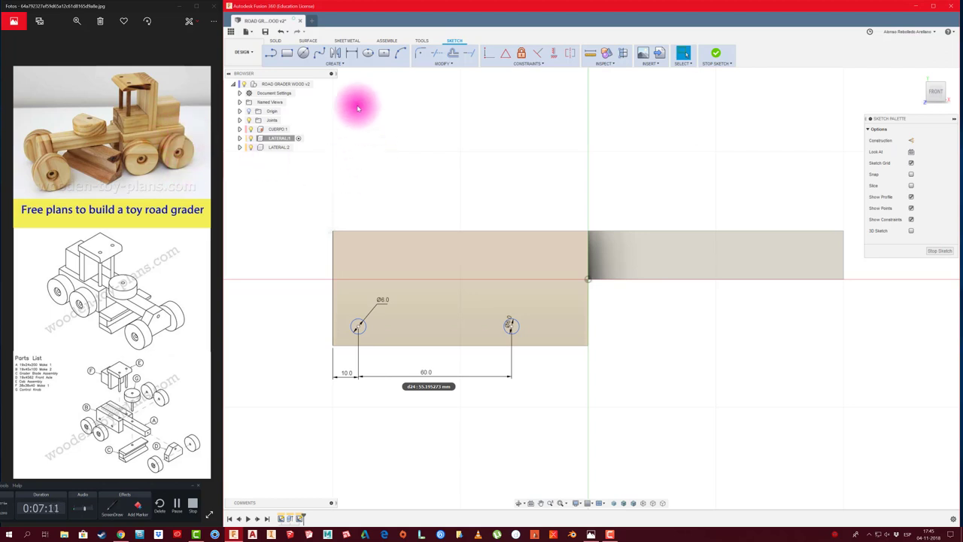
click(304, 52)
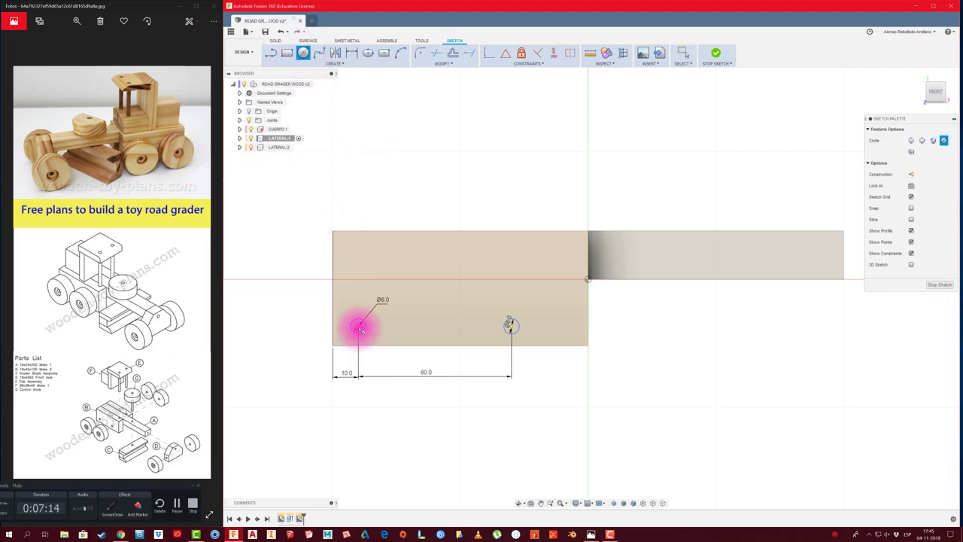
Draw a Ø55 mm circle centred on the left hole and make it construction geometry.
click(359, 325)
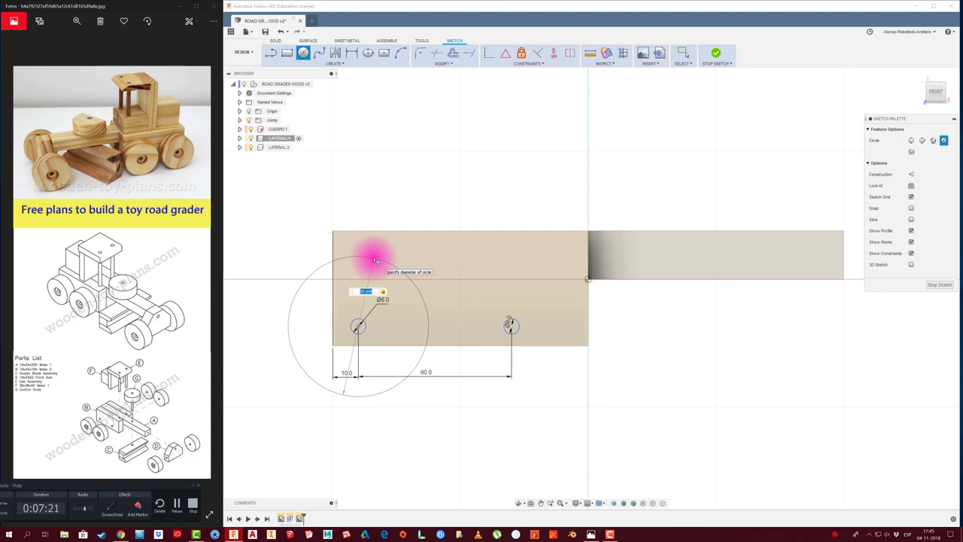
key(Return)
key(Escape)
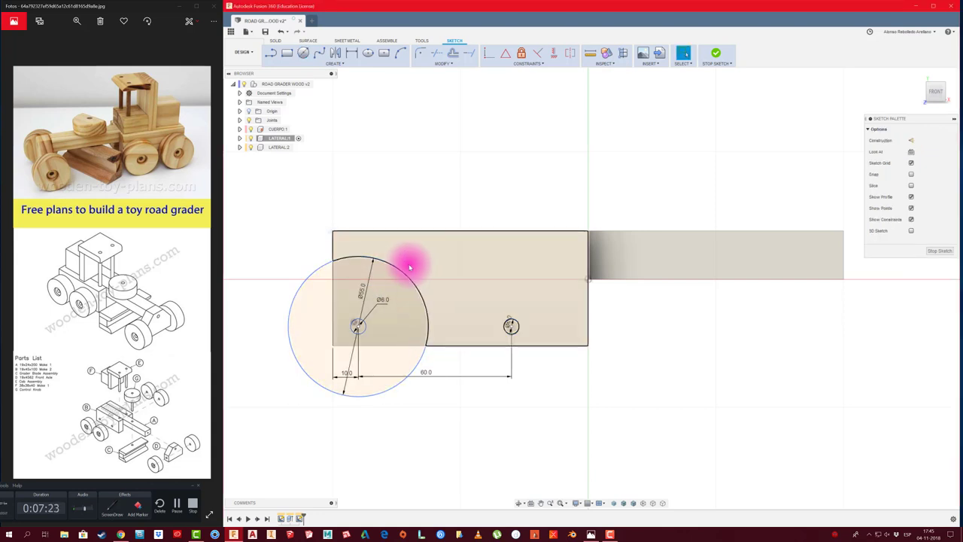
click(407, 275)
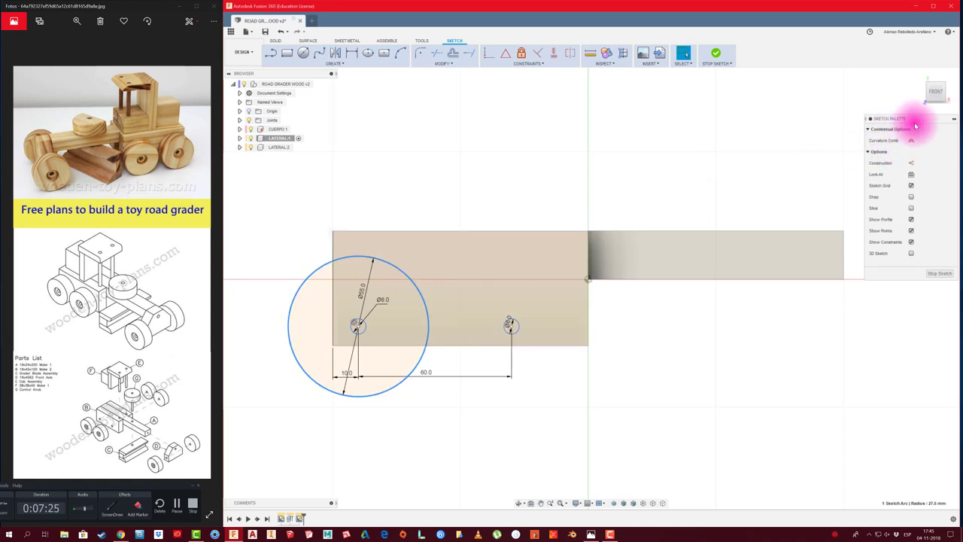
drag(903, 118, 681, 105)
click(689, 152)
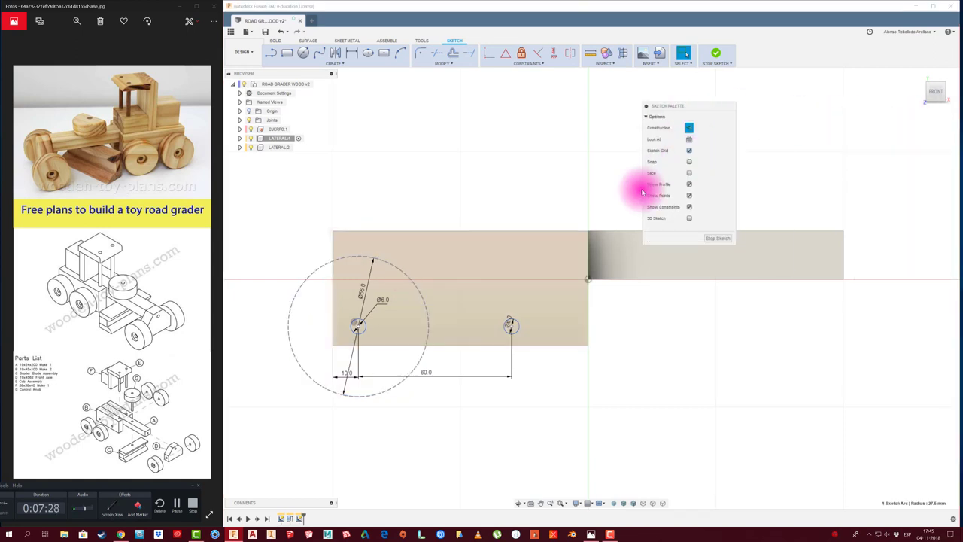
scroll(442, 410, up, 1)
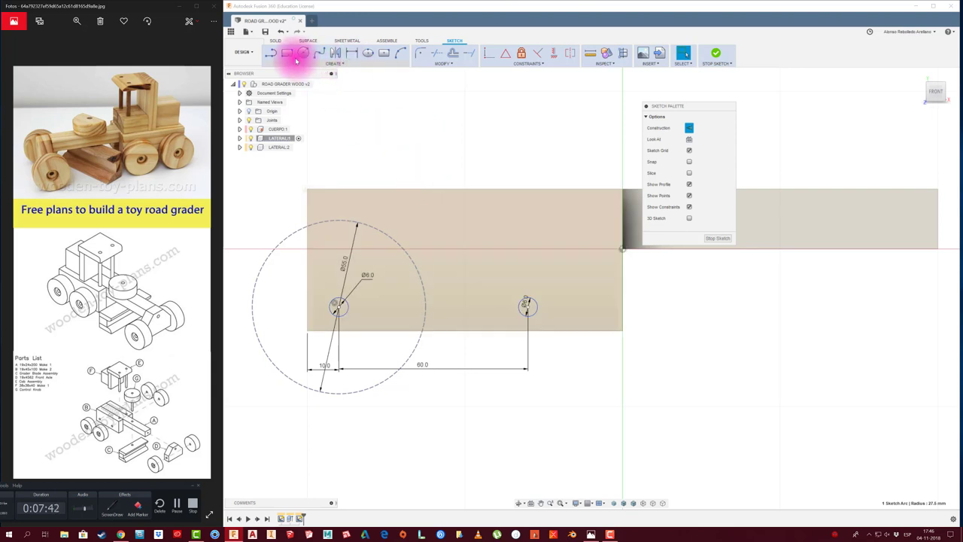
Draw a 60 mm line joining the two hole centres and make it construction.
click(271, 53)
click(528, 306)
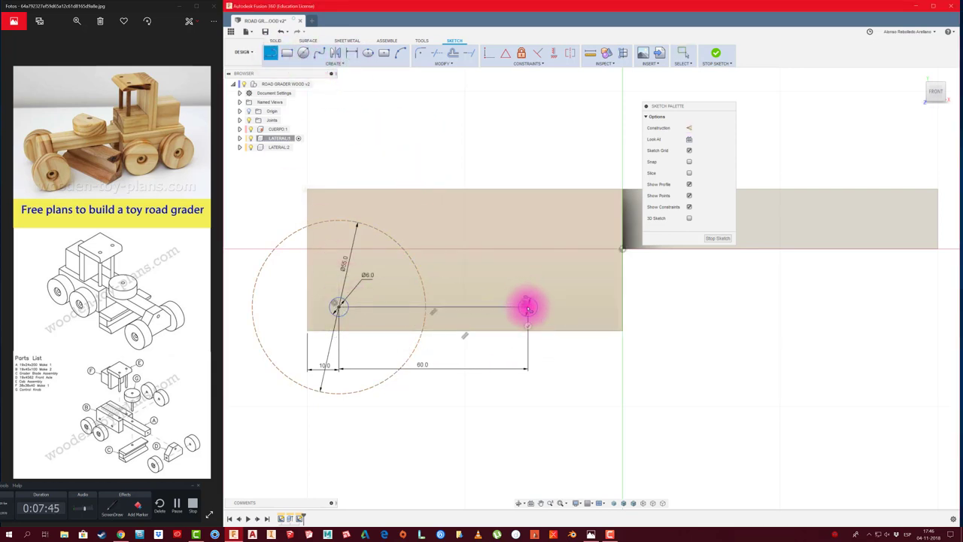
click(482, 306)
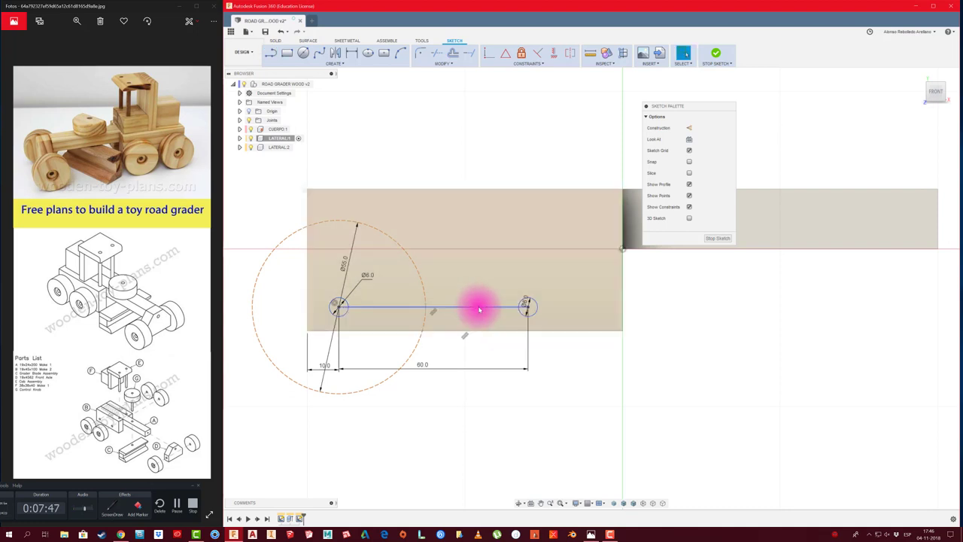
click(689, 127)
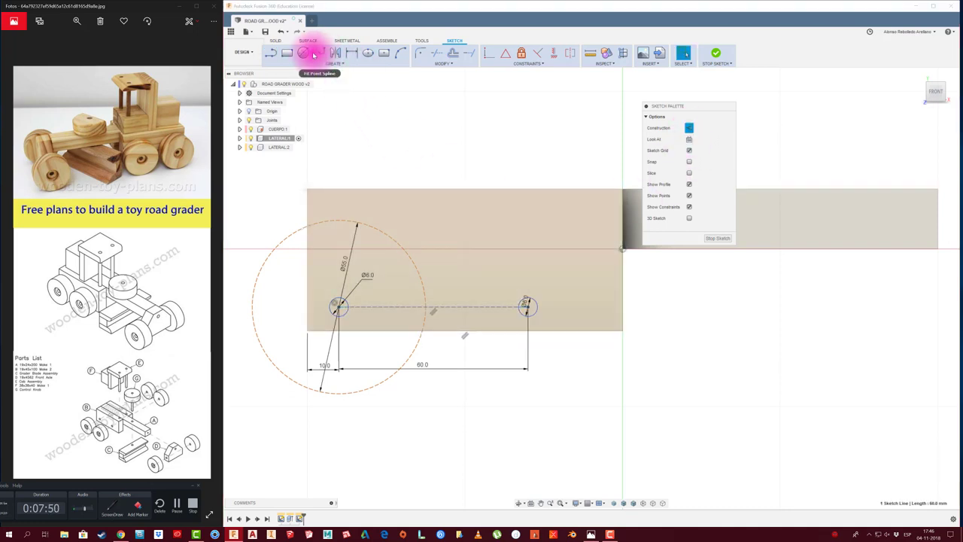
Draw a large circle centred on the right end of the construction line.
click(318, 53)
click(301, 55)
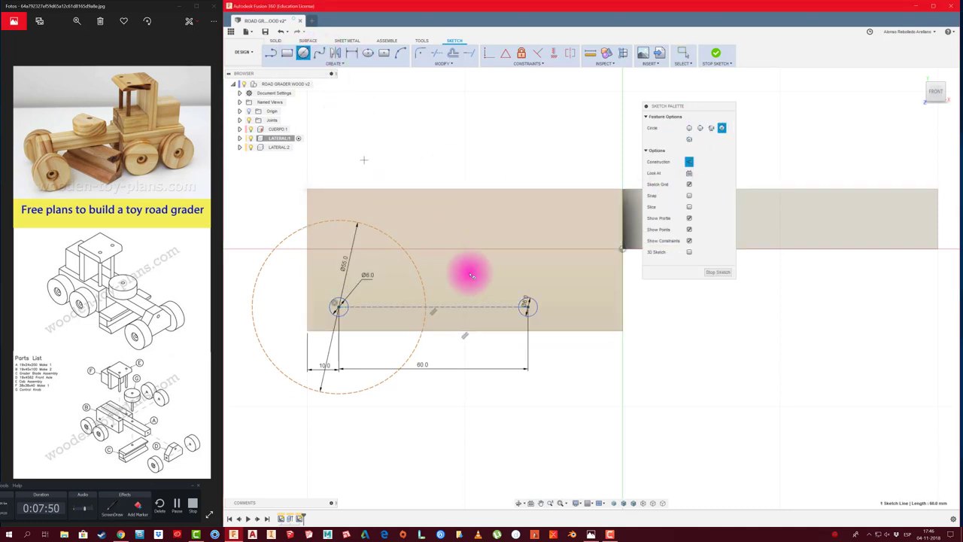
click(528, 306)
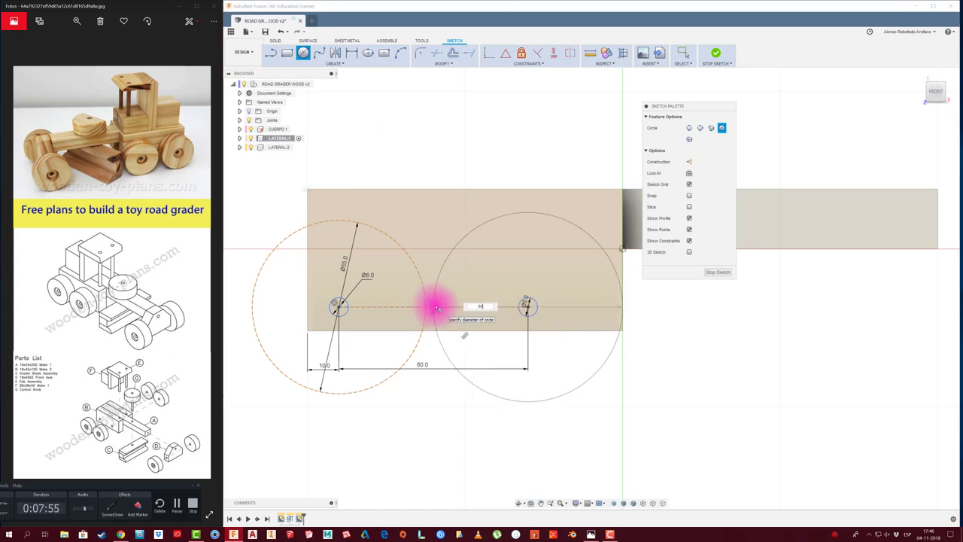
click(437, 308)
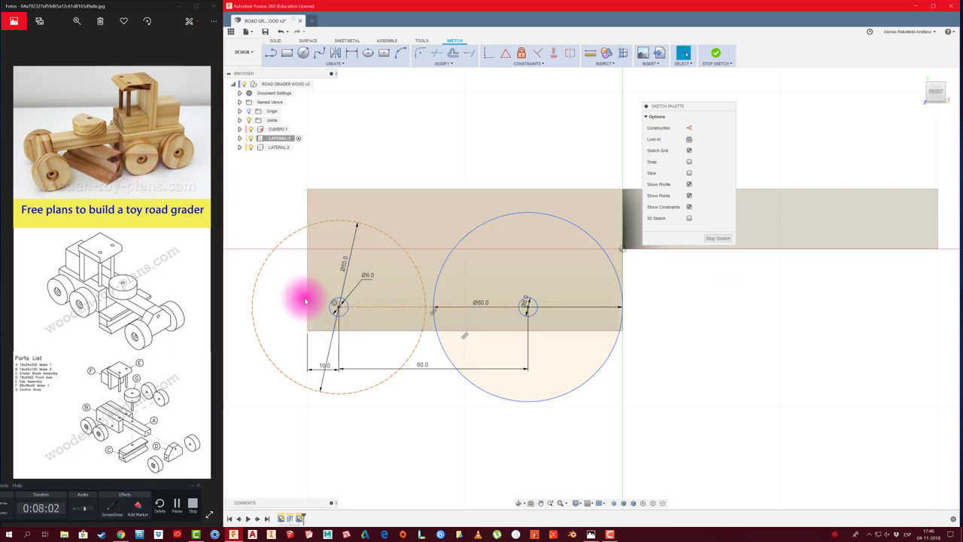
click(457, 248)
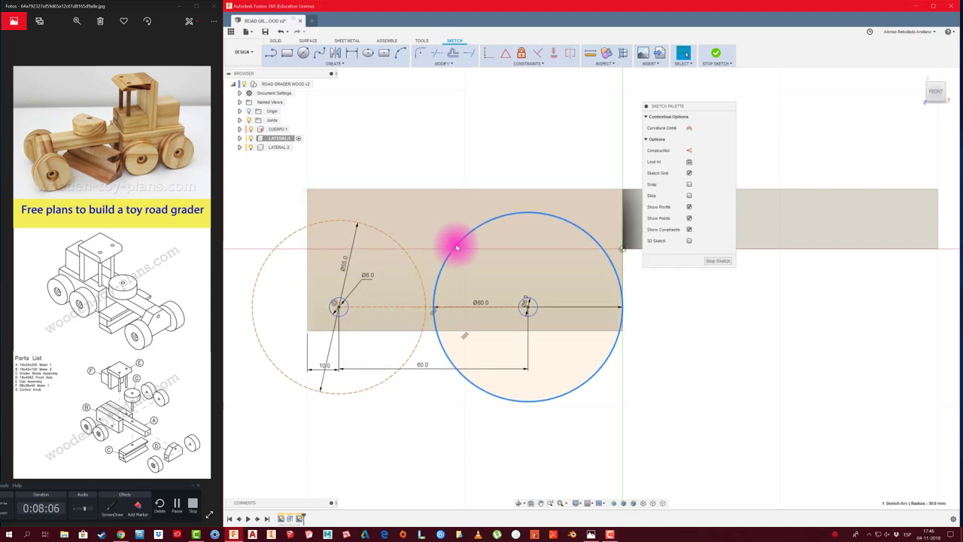
key(d)
click(445, 391)
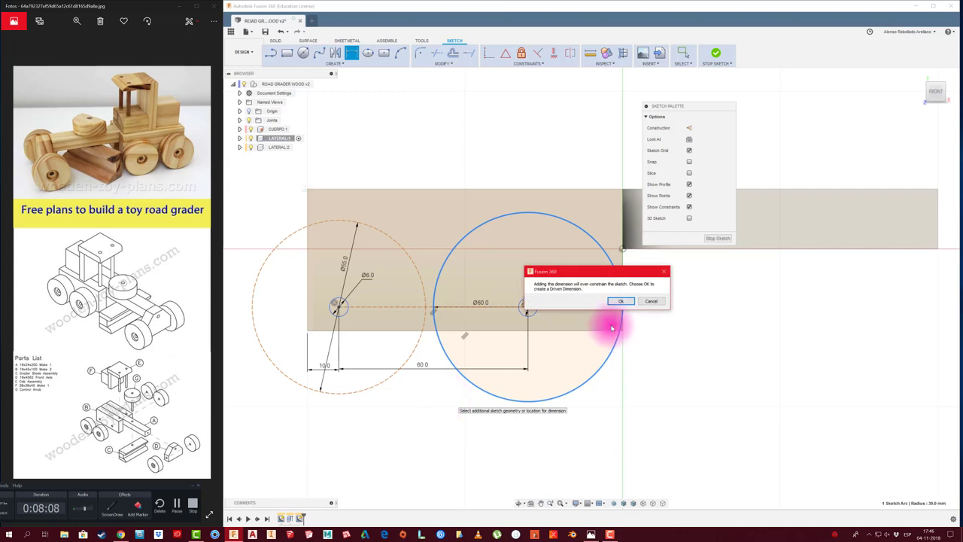
click(645, 301)
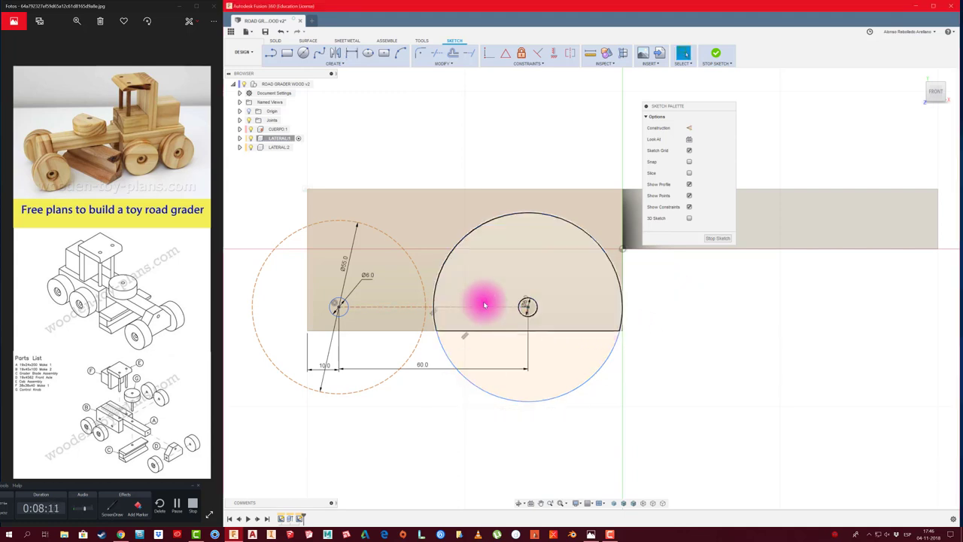
Dimension the right circle to Ø55 and turn it into construction geometry.
click(476, 387)
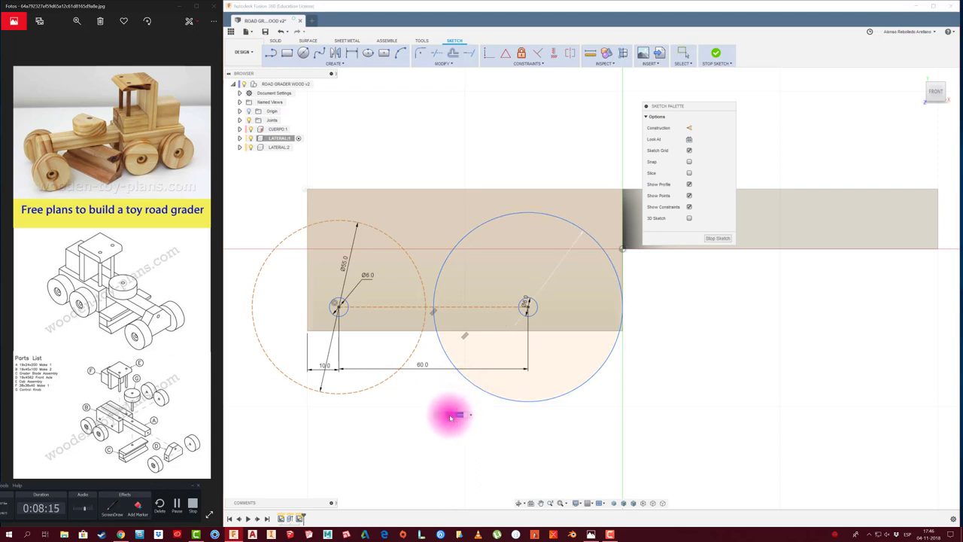
click(450, 418)
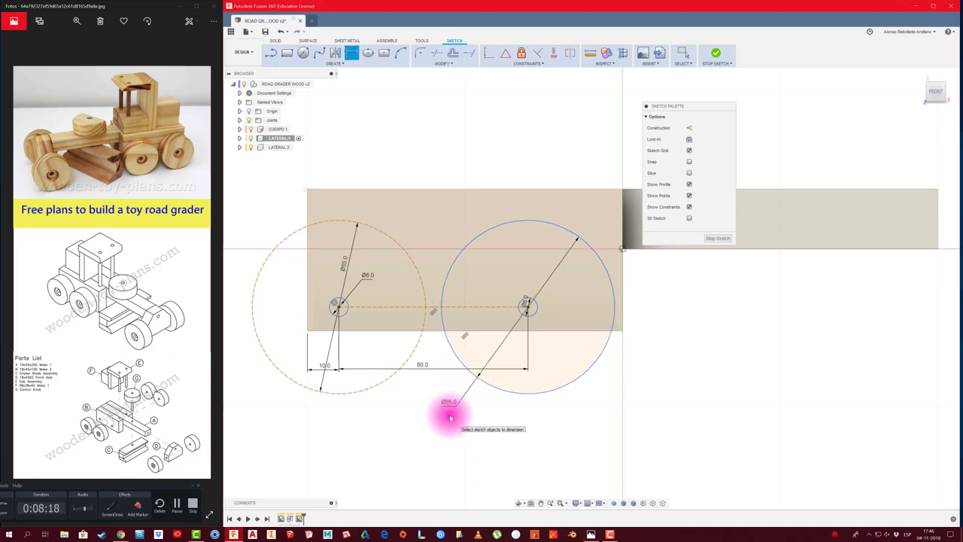
click(511, 391)
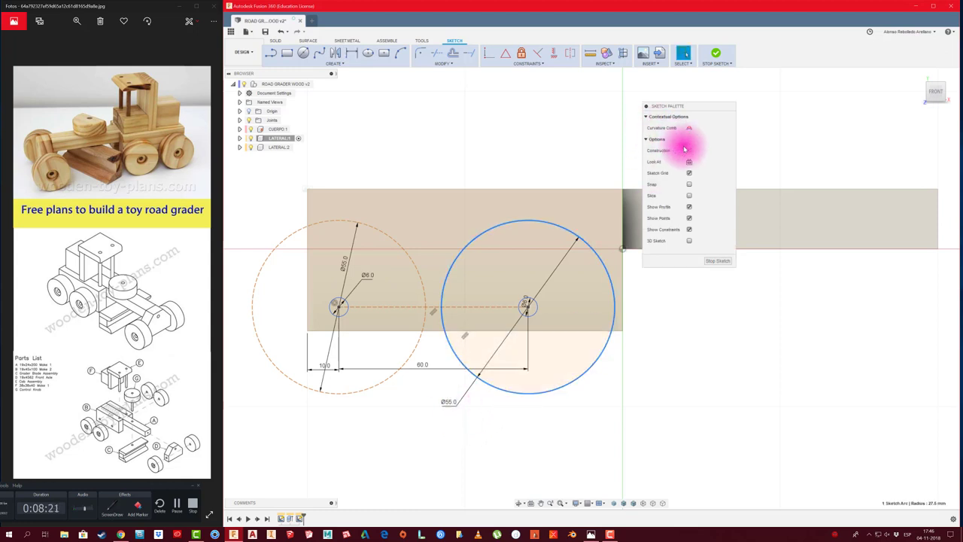
click(689, 151)
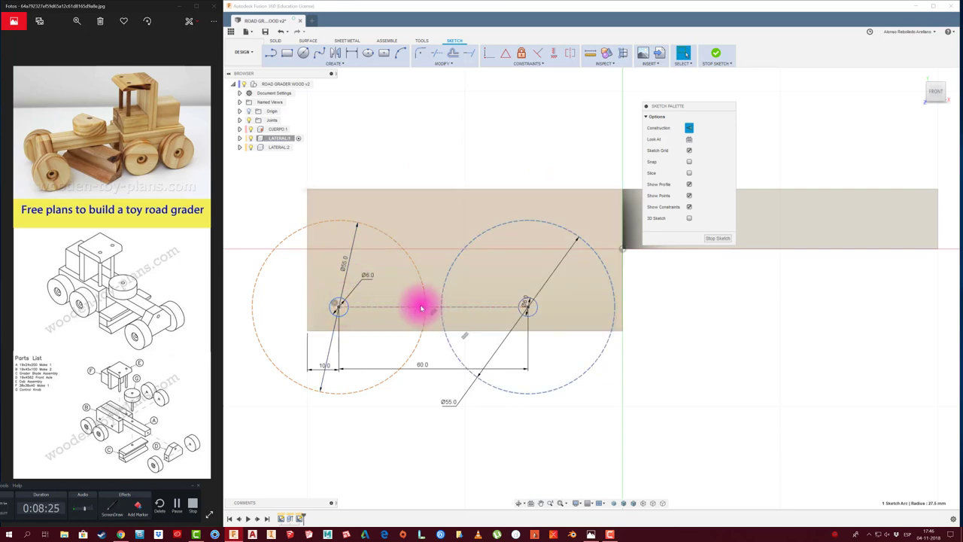
shift+middle_drag(419, 222, 448, 230)
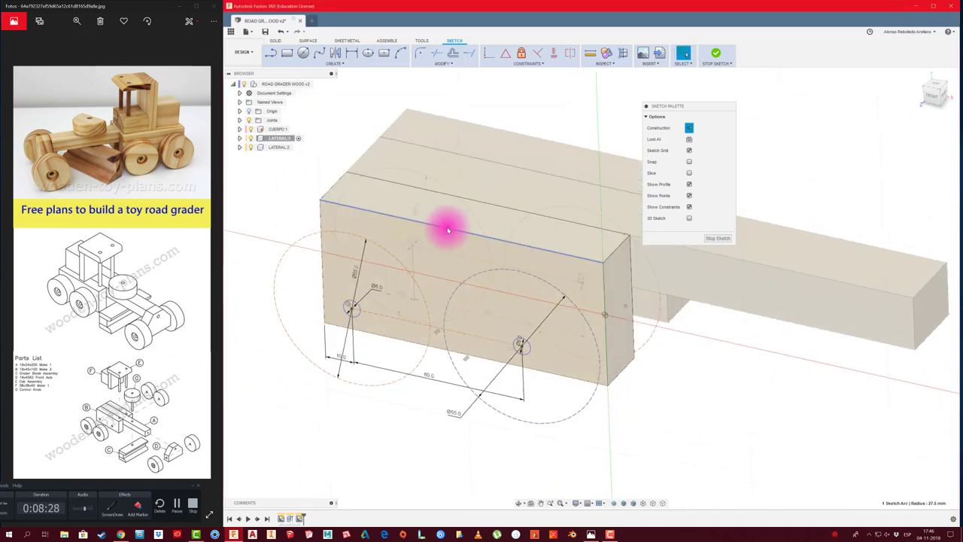
Extrude both Ø6 circles as a cut 175 mm through the side blocks.
key(e)
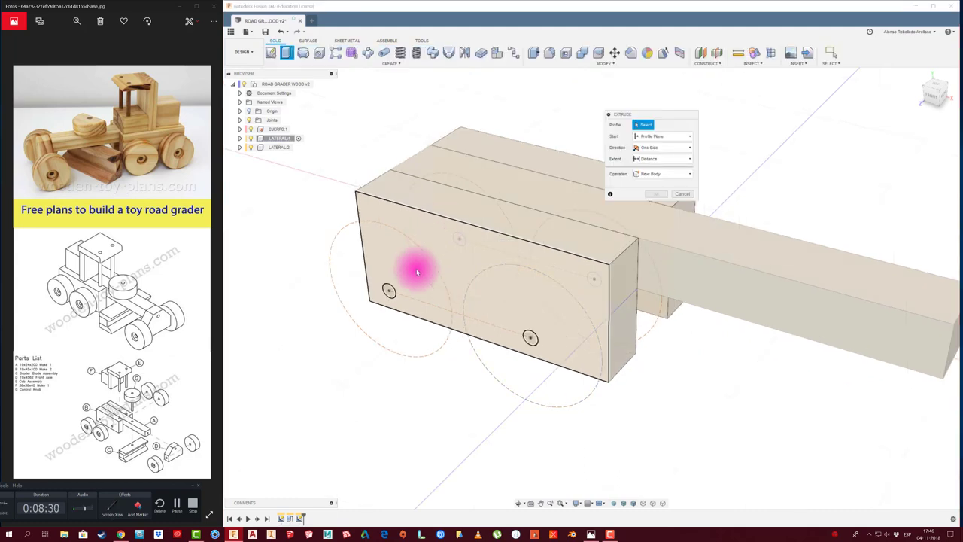
click(389, 295)
click(531, 337)
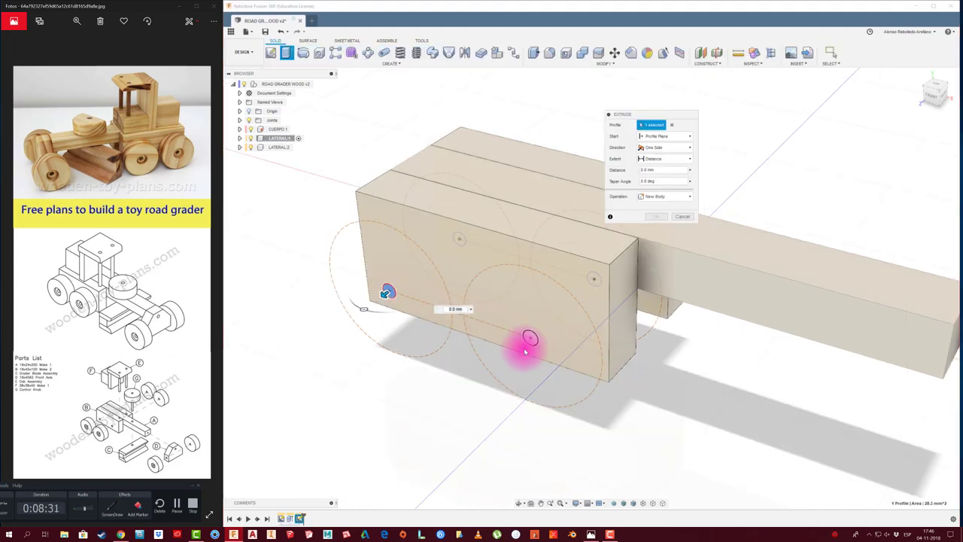
drag(477, 361, 705, 278)
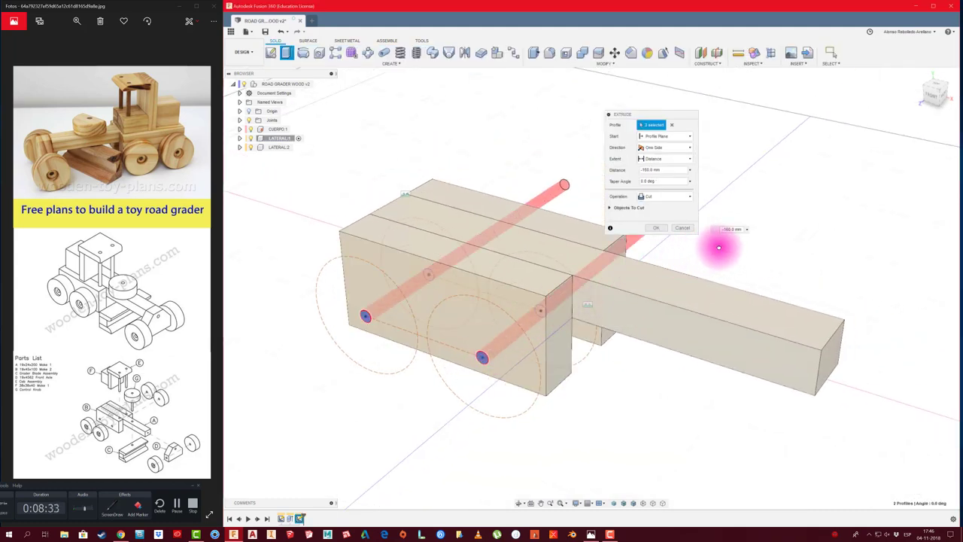
mouse_move(705, 278)
shift+middle_down()
mouse_move(667, 223)
mouse_move(606, 248)
mouse_move(507, 226)
mouse_move(507, 236)
mouse_move(535, 159)
mouse_move(585, 159)
shift+middle_up()
click(655, 227)
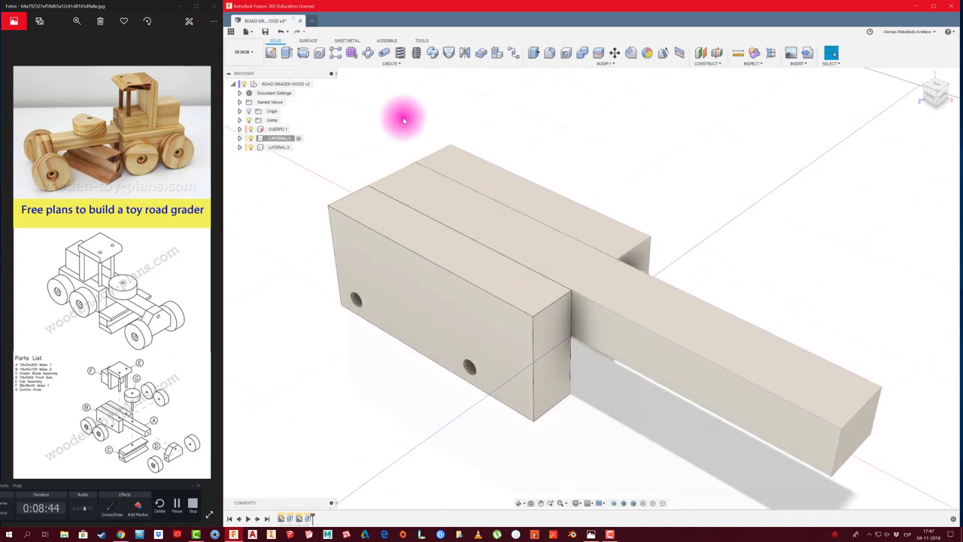
Activate the root ROAD GRADER component and turn on Component Color Swatches.
click(317, 84)
click(756, 54)
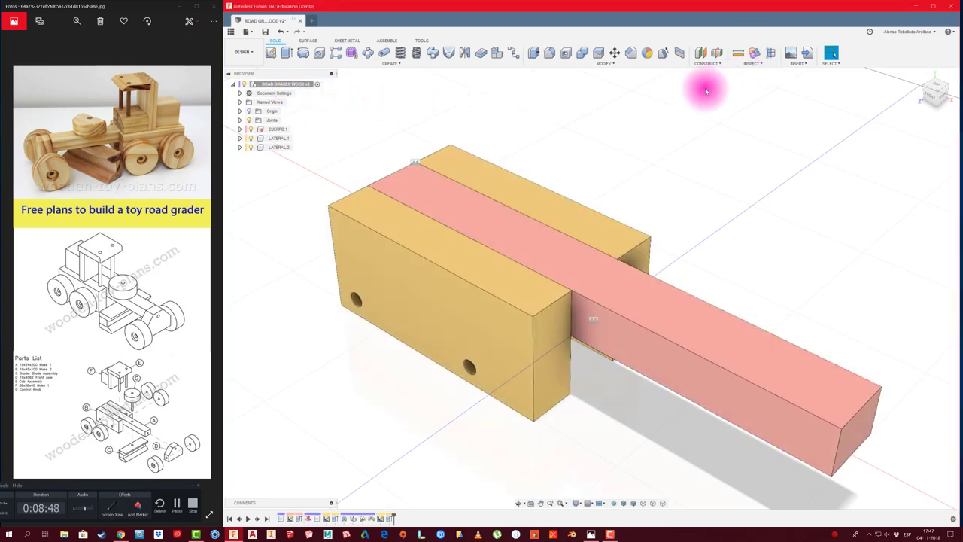
scroll(603, 136, down, 2)
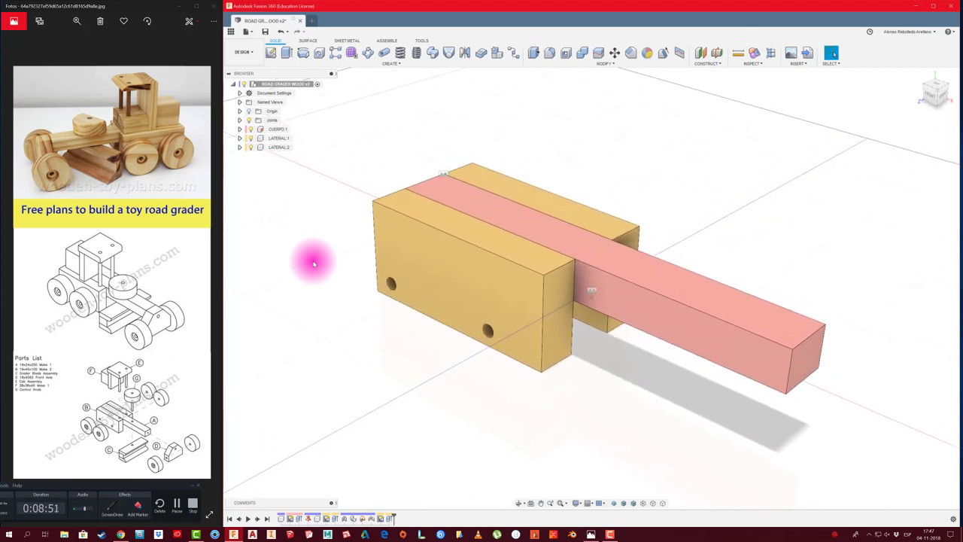
click(274, 129)
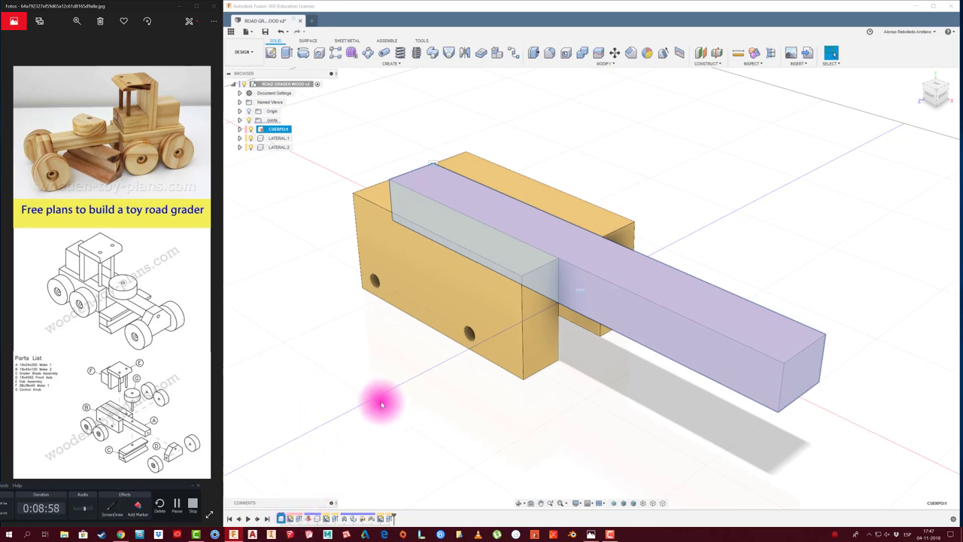
click(312, 361)
mouse_move(286, 297)
shift+middle_down()
mouse_move(516, 359)
mouse_move(700, 391)
mouse_move(663, 454)
shift+middle_up()
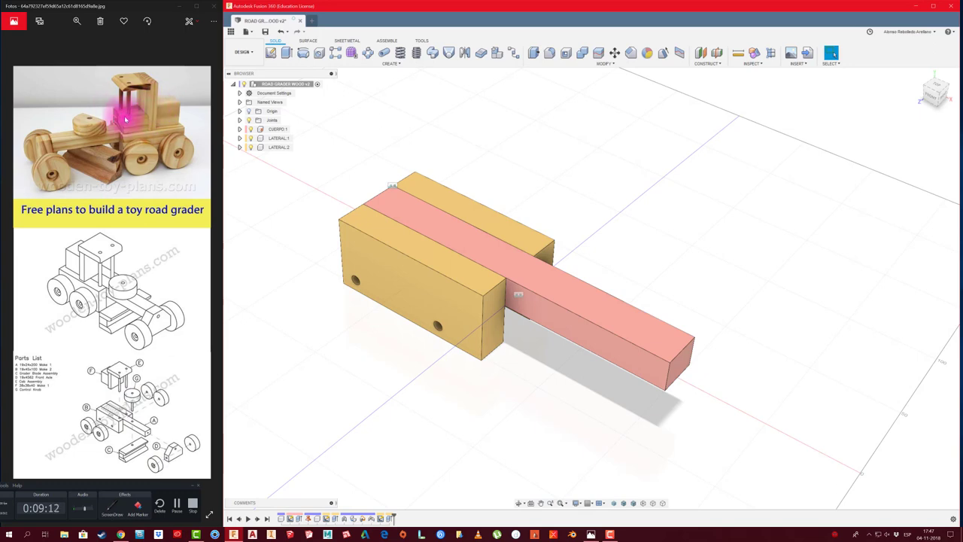
mouse_move(376, 142)
shift+middle_down()
mouse_move(489, 196)
mouse_move(285, 170)
shift+middle_up()
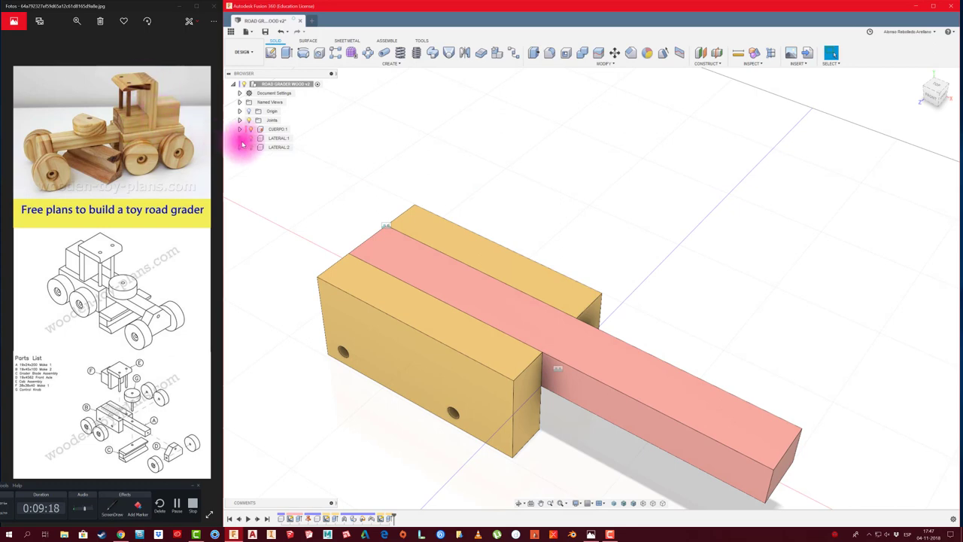
Create a new component named CABINA under the root and sketch on the top plane.
right_click(288, 83)
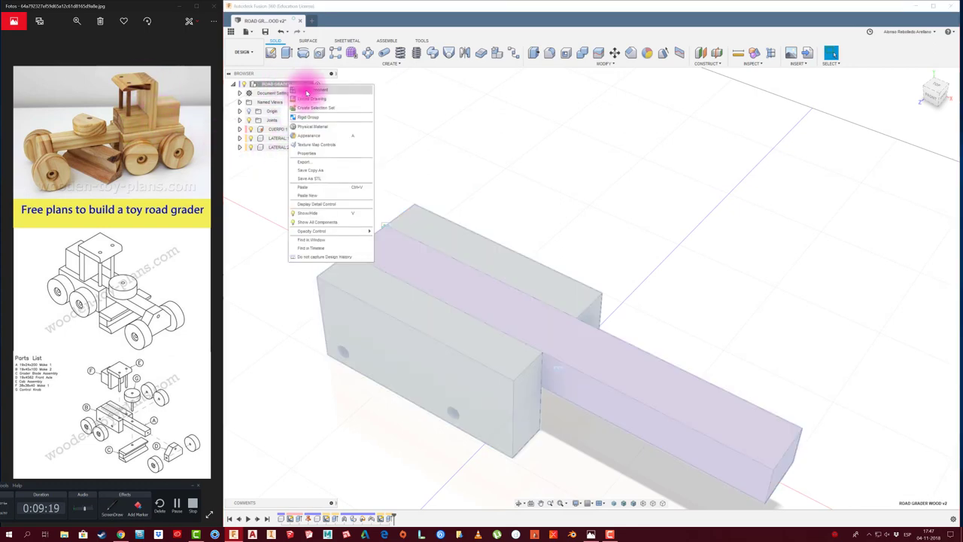
click(306, 90)
text(CABINA)
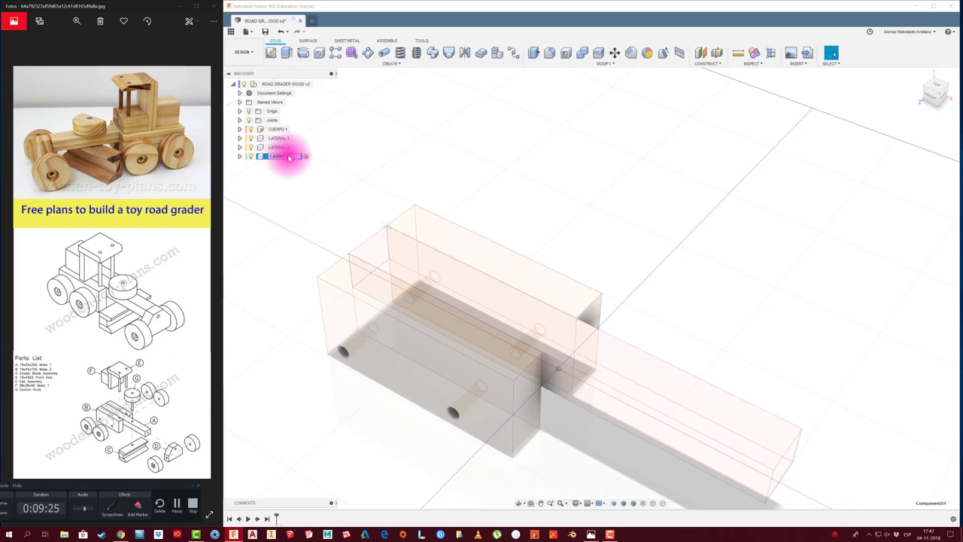
click(426, 165)
click(270, 53)
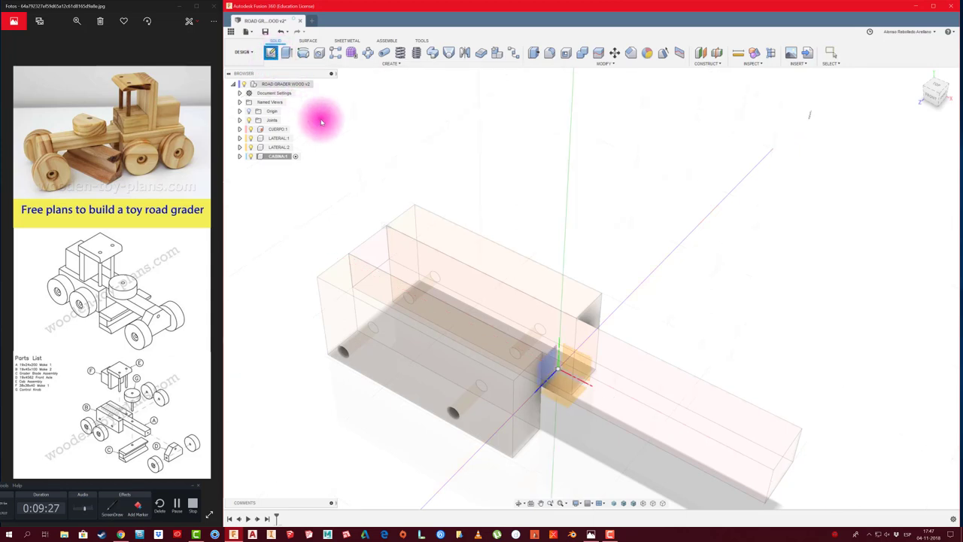
click(390, 243)
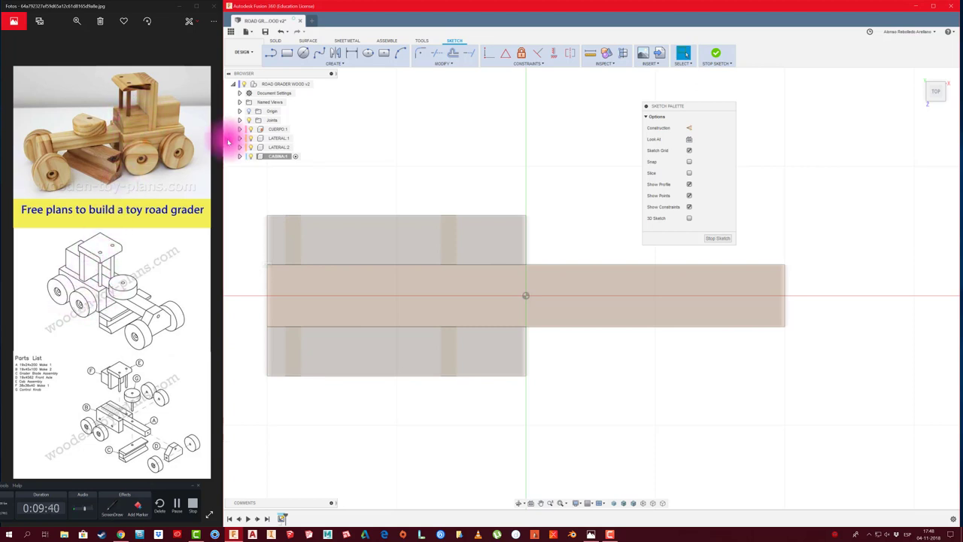
Draw a center rectangle from the origin out to the block edge.
click(289, 54)
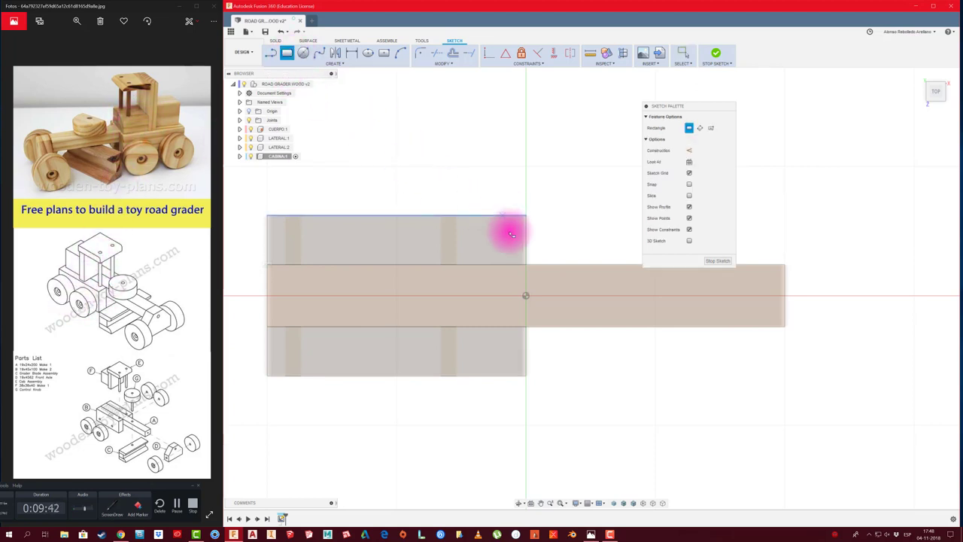
click(383, 54)
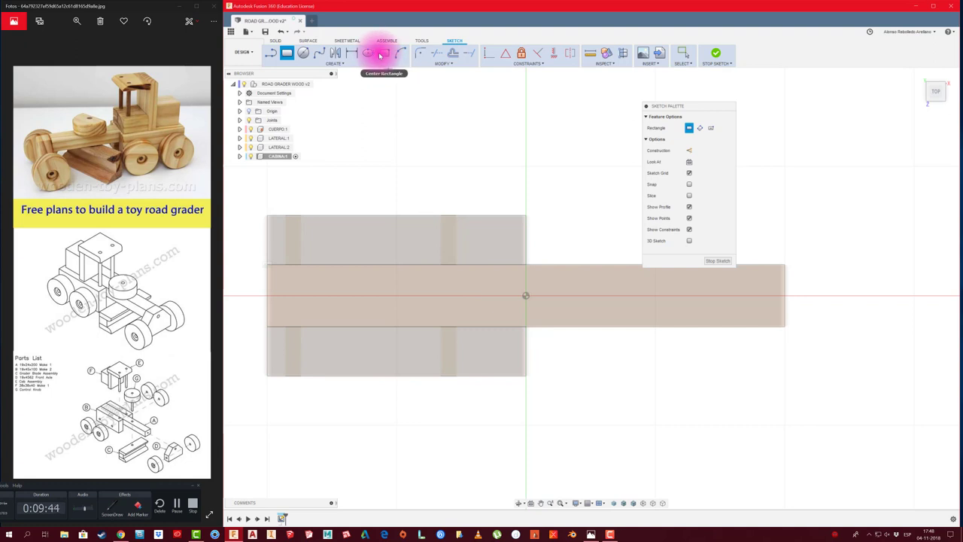
click(482, 295)
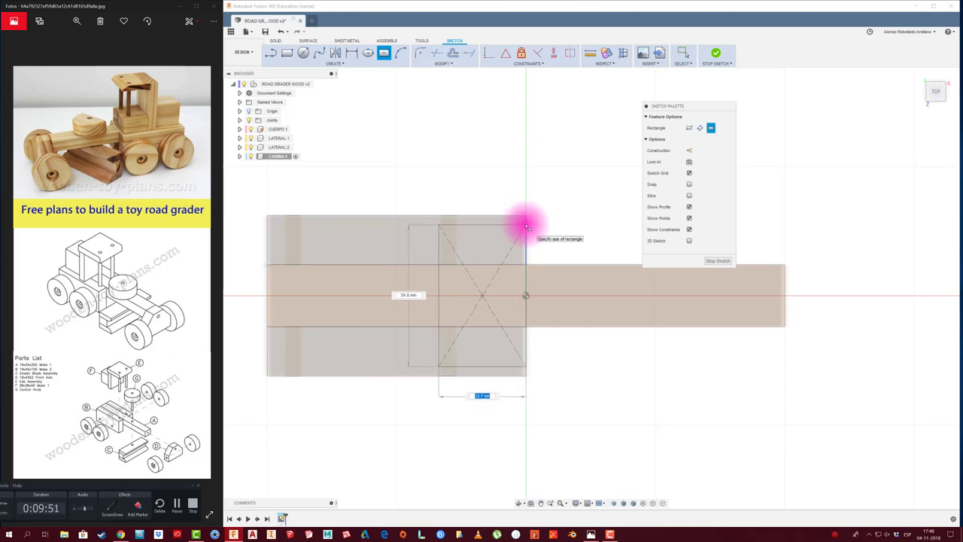
click(527, 226)
Dimension the rectangle 34 mm wide and 55 mm tall.
key(d)
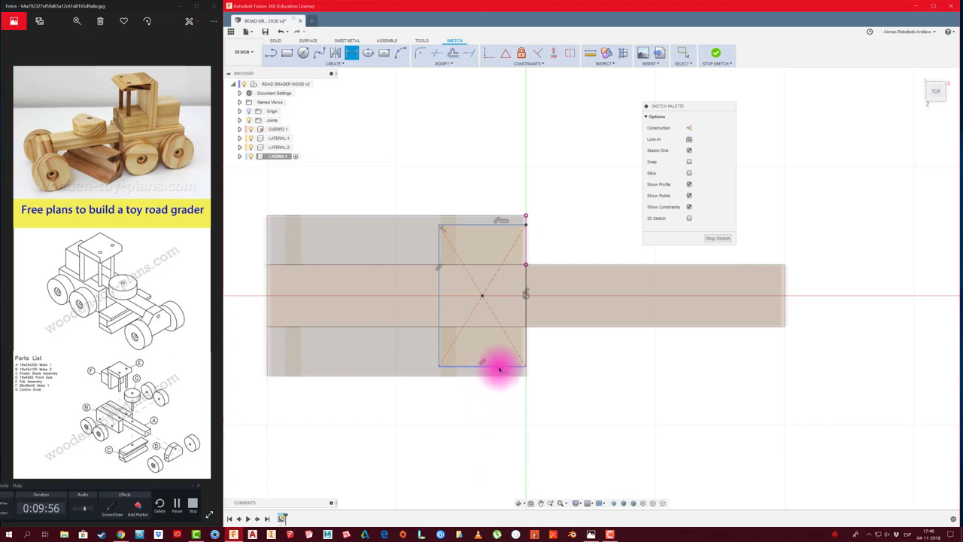
click(499, 367)
click(495, 421)
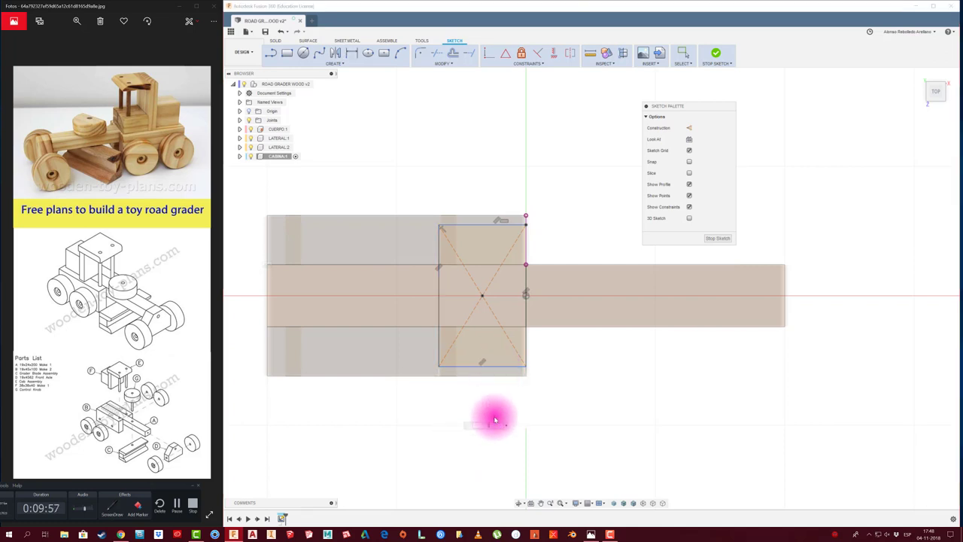
key(Return)
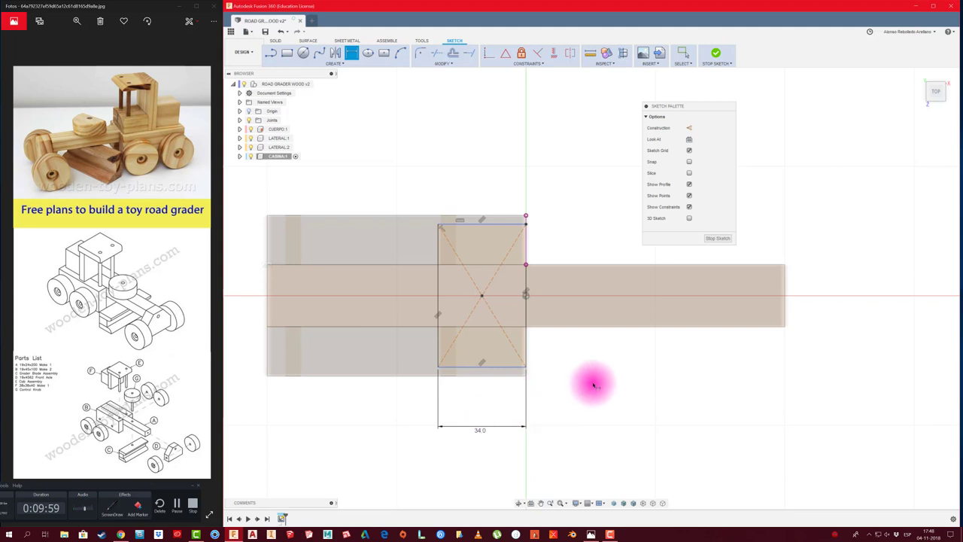
scroll(585, 374, up, 2)
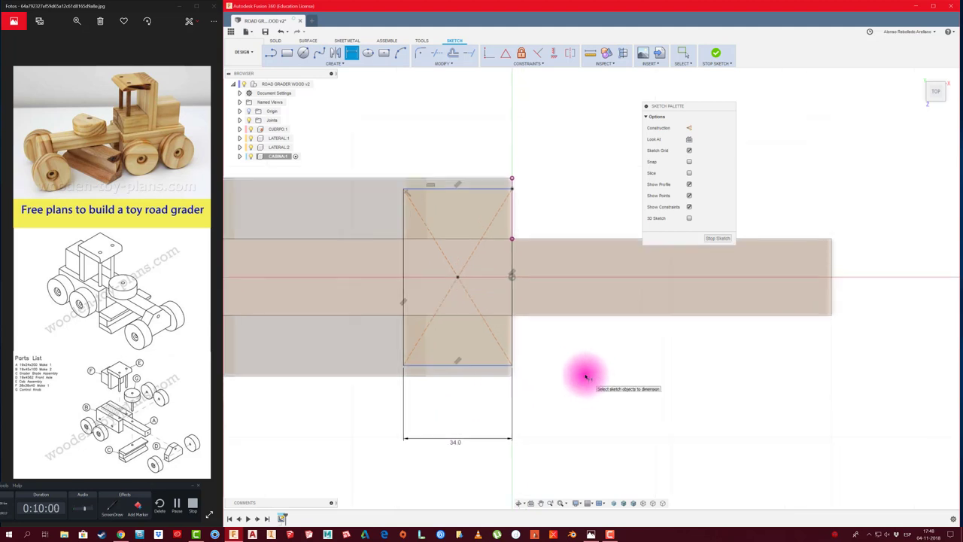
click(403, 328)
click(367, 329)
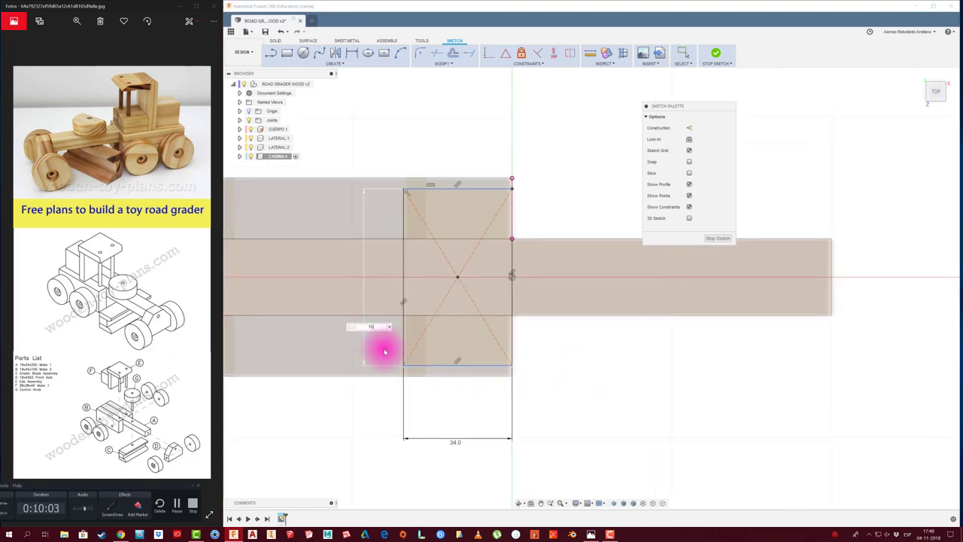
key(Return)
scroll(387, 419, down, 2)
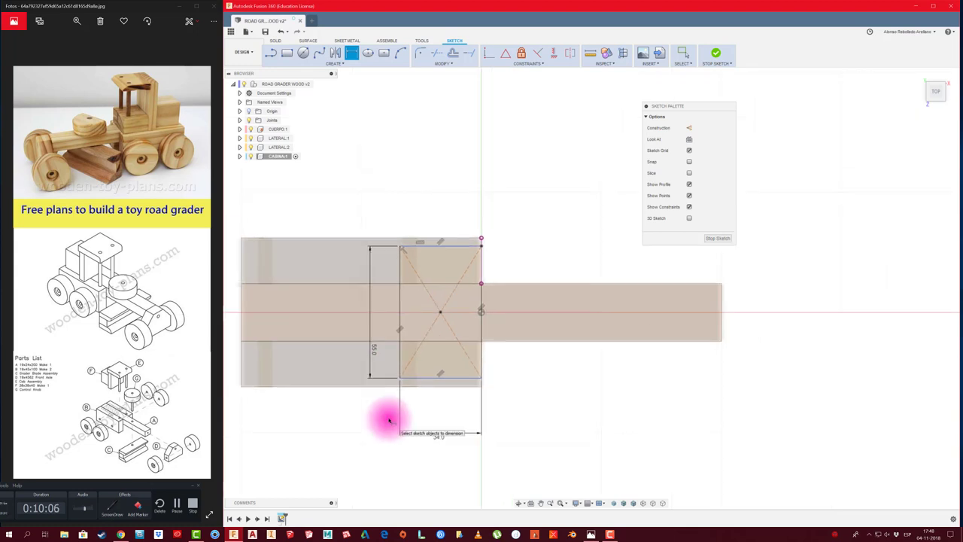
Extrude both rectangle profiles 20 mm as a new body, then reactivate the root assembly.
key(e)
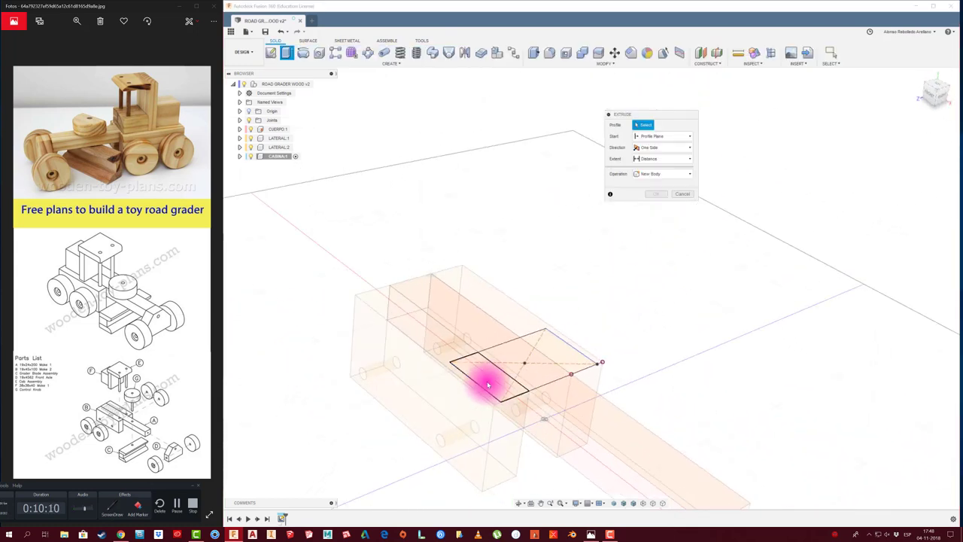
click(497, 373)
click(552, 353)
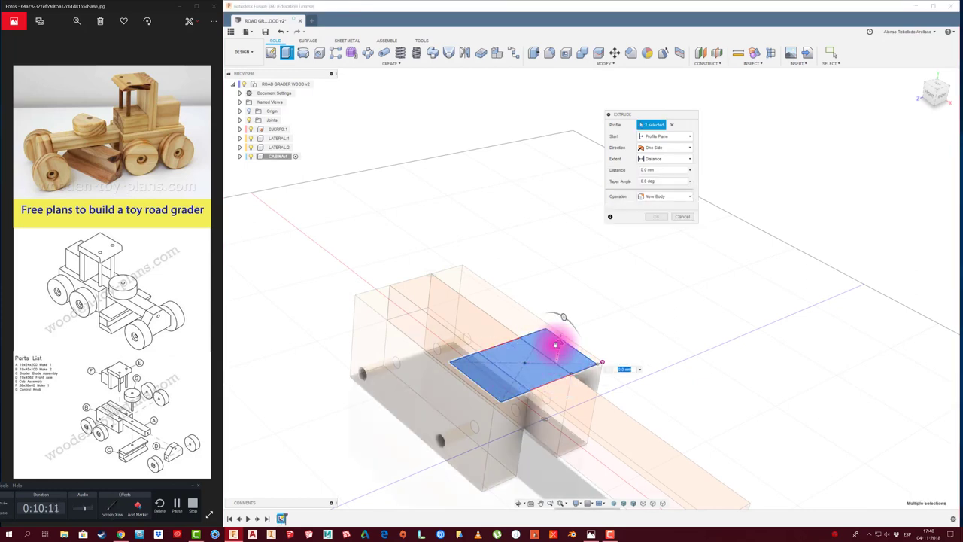
mouse_move(558, 344)
mouse_down()
mouse_move(561, 306)
mouse_move(615, 297)
mouse_up()
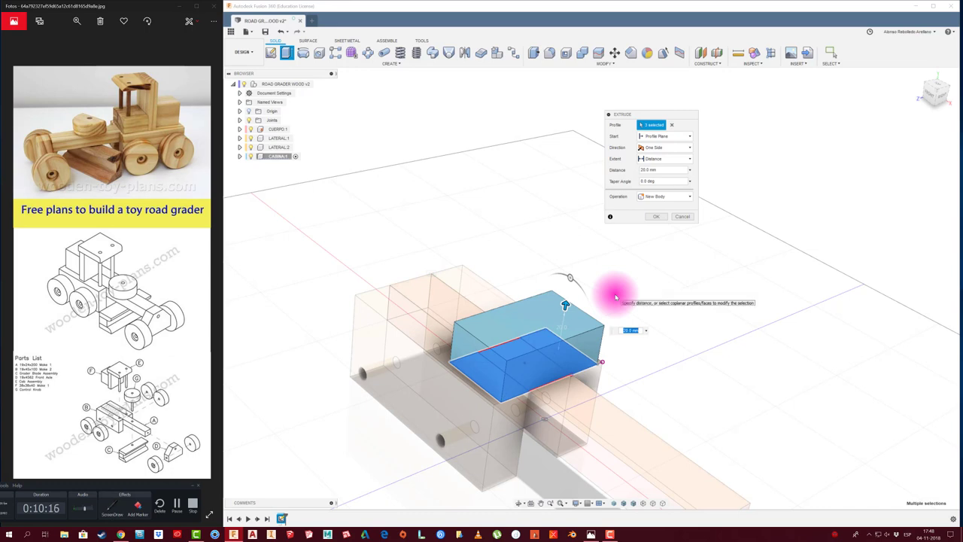
key(Return)
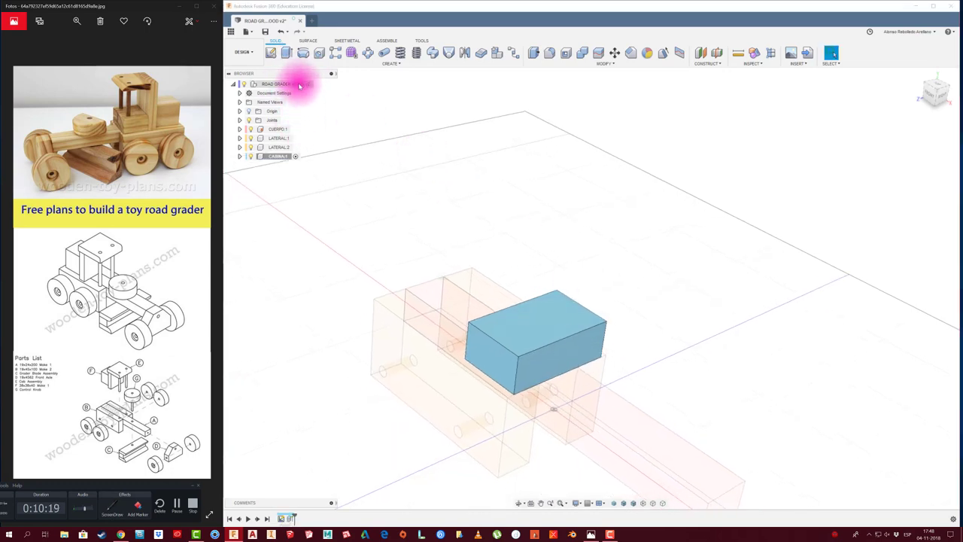
click(317, 84)
mouse_move(406, 170)
shift+middle_down()
mouse_move(440, 185)
mouse_move(441, 122)
shift+middle_up()
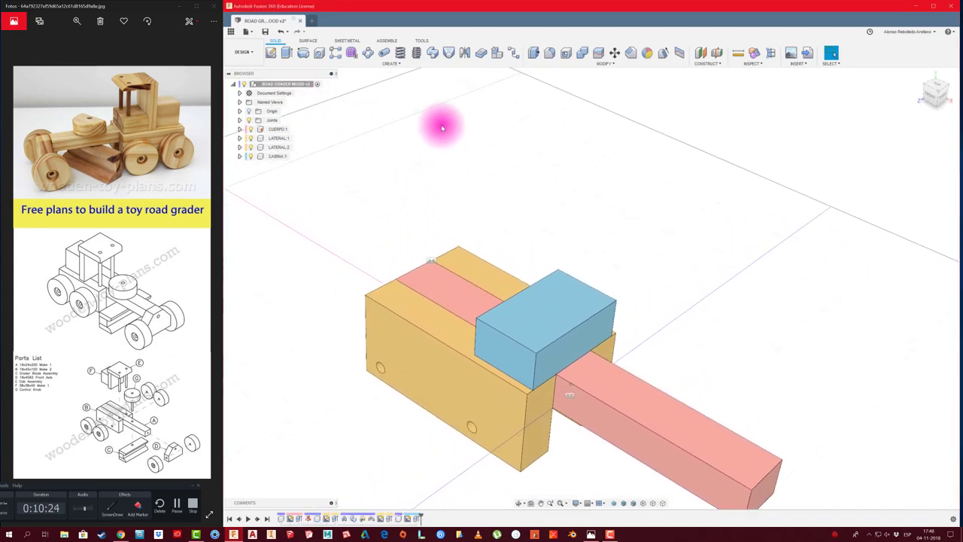
Join the CABINA box to the body with a rigid As-Built joint.
click(386, 41)
click(297, 66)
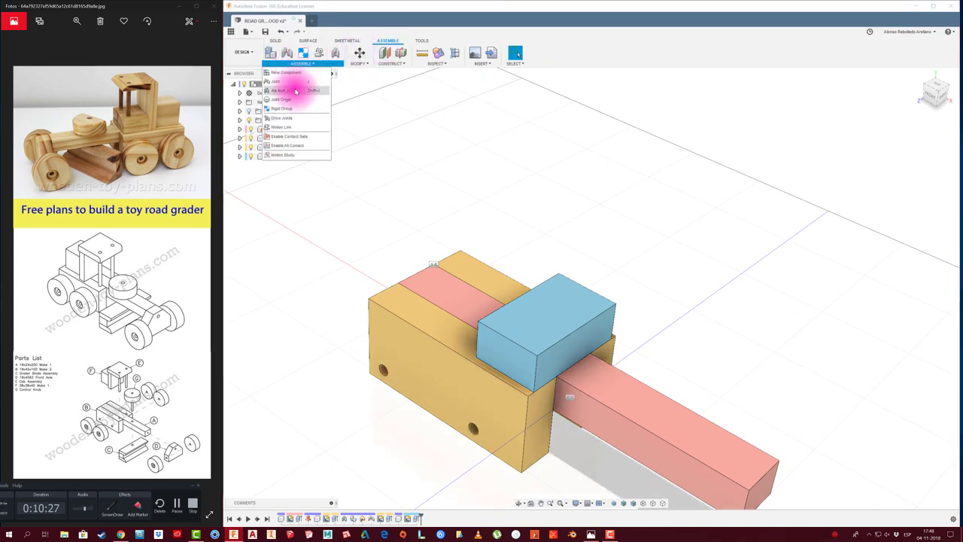
click(285, 89)
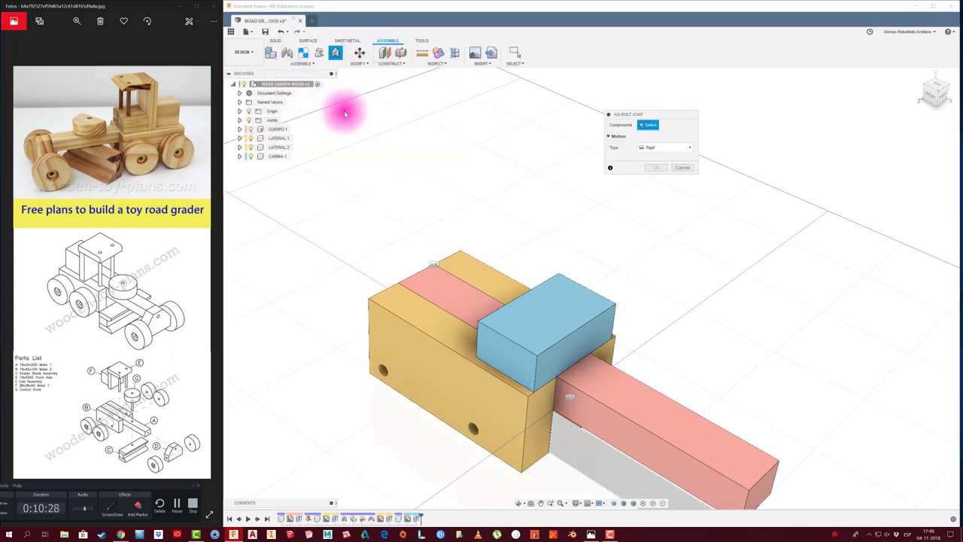
click(563, 313)
click(623, 379)
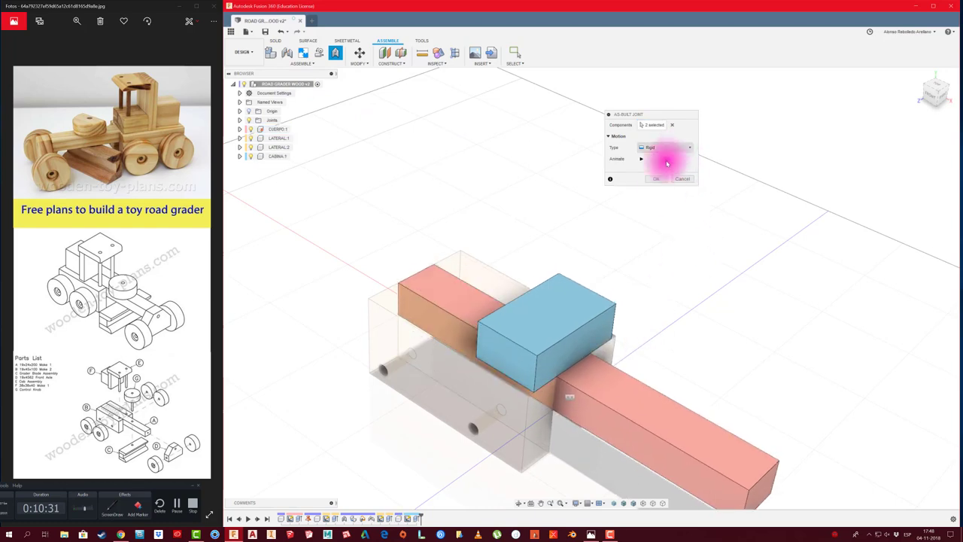
click(658, 180)
scroll(517, 320, down, 2)
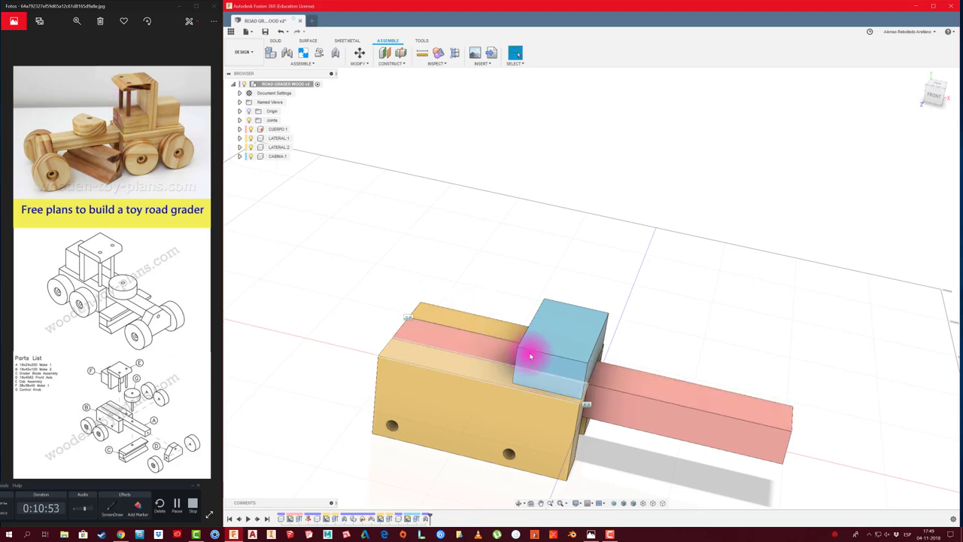
mouse_move(527, 355)
shift+middle_down()
mouse_move(537, 323)
mouse_move(454, 178)
shift+middle_up()
shift+middle_drag(384, 90, 278, 50)
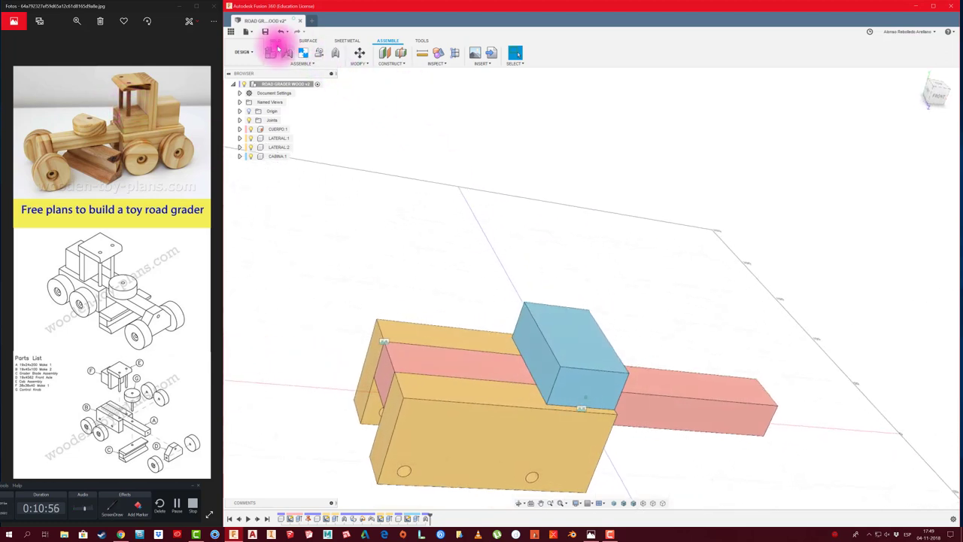
Push the blue cabin box's side face out 20 mm with Press Pull.
click(277, 41)
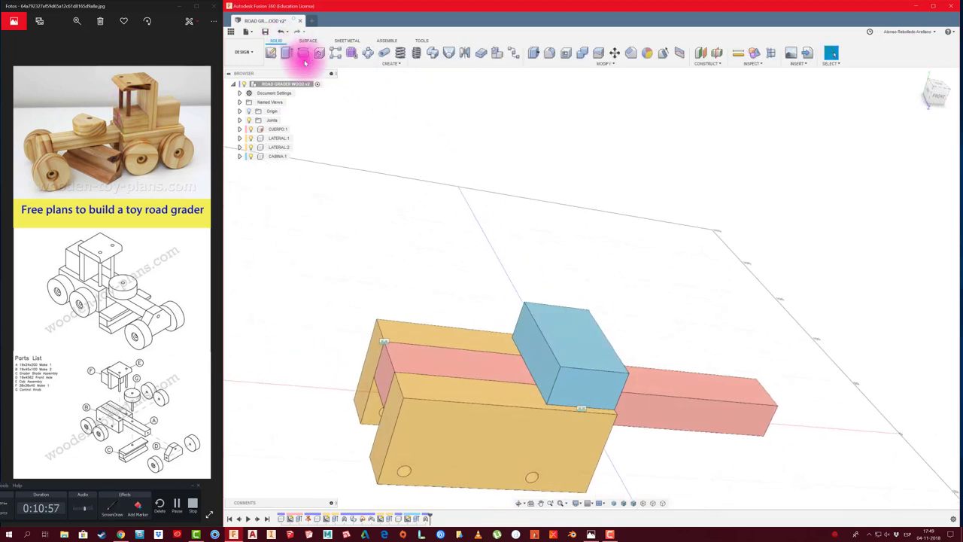
mouse_move(409, 161)
shift+middle_down()
mouse_move(412, 172)
mouse_move(520, 124)
mouse_move(532, 56)
shift+middle_up()
click(533, 54)
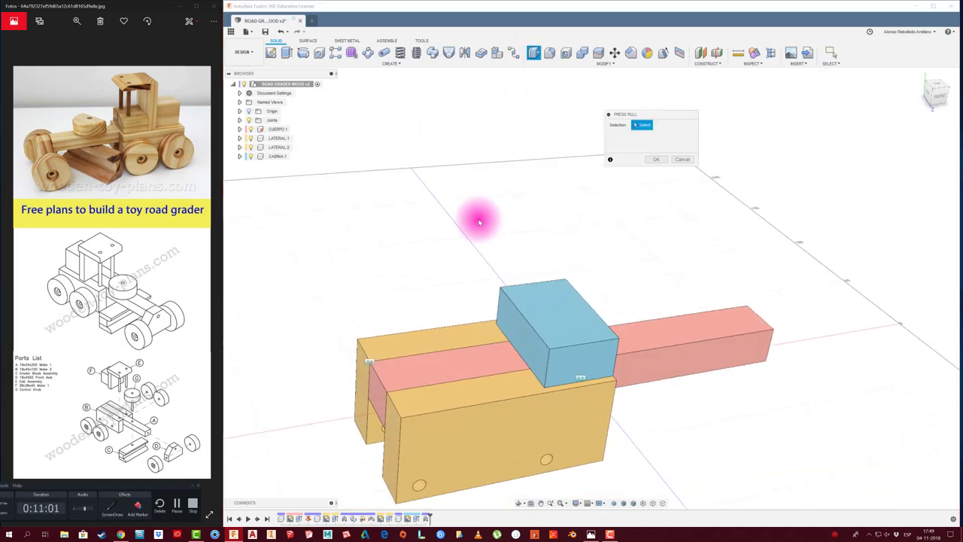
click(502, 327)
drag(499, 321, 469, 317)
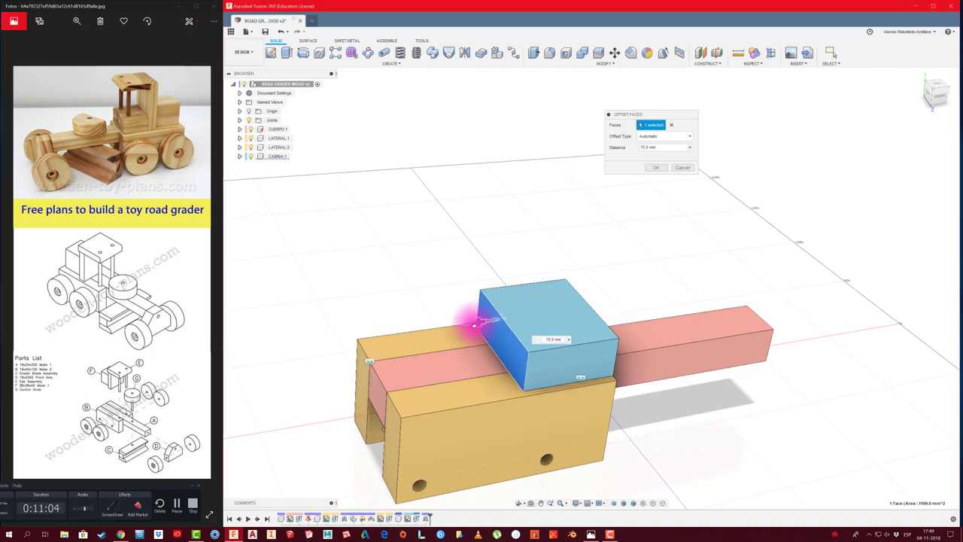
mouse_move(402, 279)
shift+middle_down()
mouse_move(456, 333)
mouse_move(477, 318)
shift+middle_up()
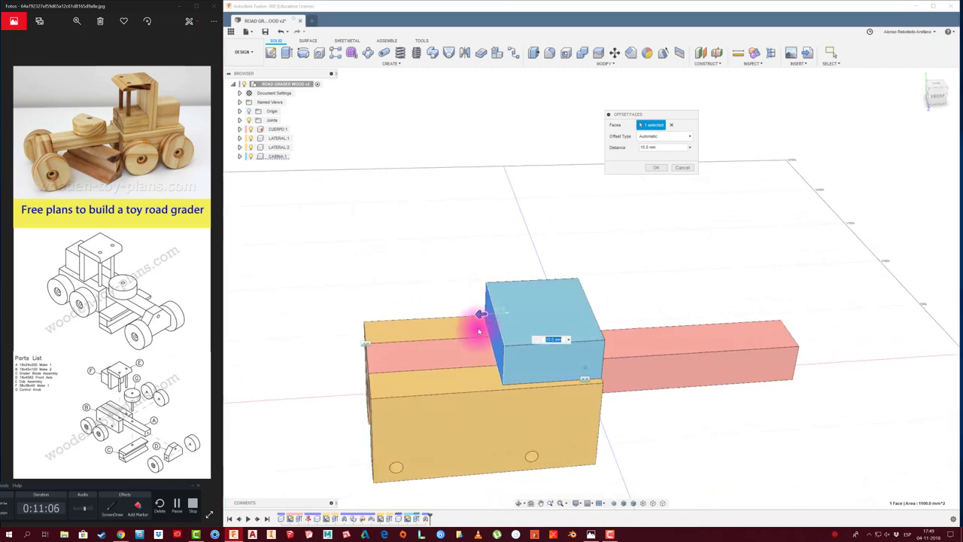
drag(477, 318, 465, 317)
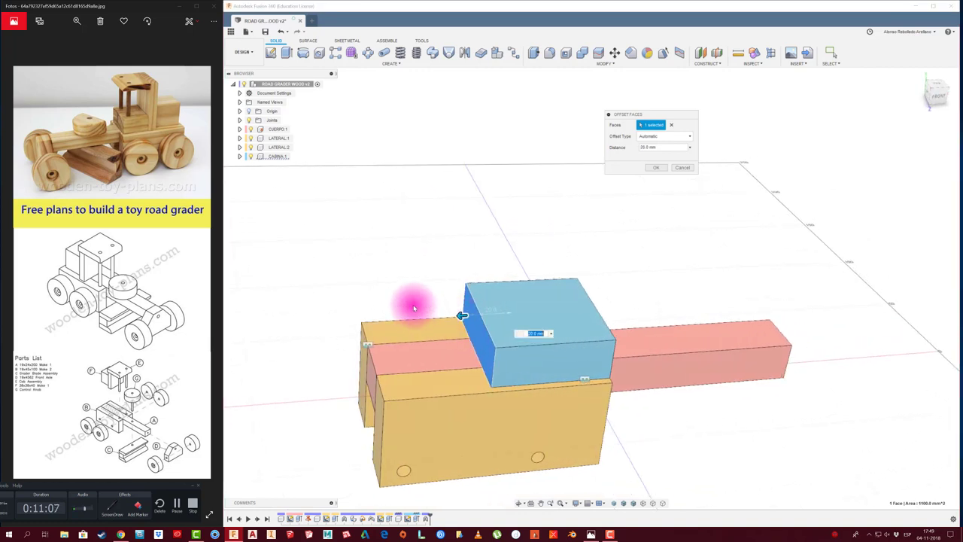
shift+middle_drag(408, 301, 404, 290)
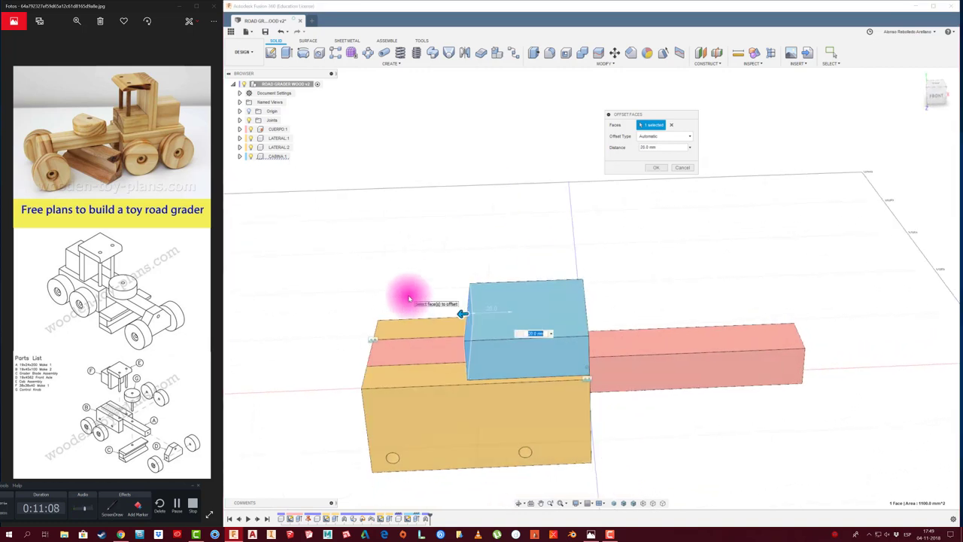
click(656, 170)
Measure the cabin's top edge to confirm it is now 54 mm long.
mouse_move(559, 209)
shift+middle_down()
mouse_move(677, 80)
mouse_move(554, 254)
mouse_move(472, 338)
mouse_move(464, 318)
shift+middle_up()
shift+middle_drag(564, 267, 689, 135)
click(739, 56)
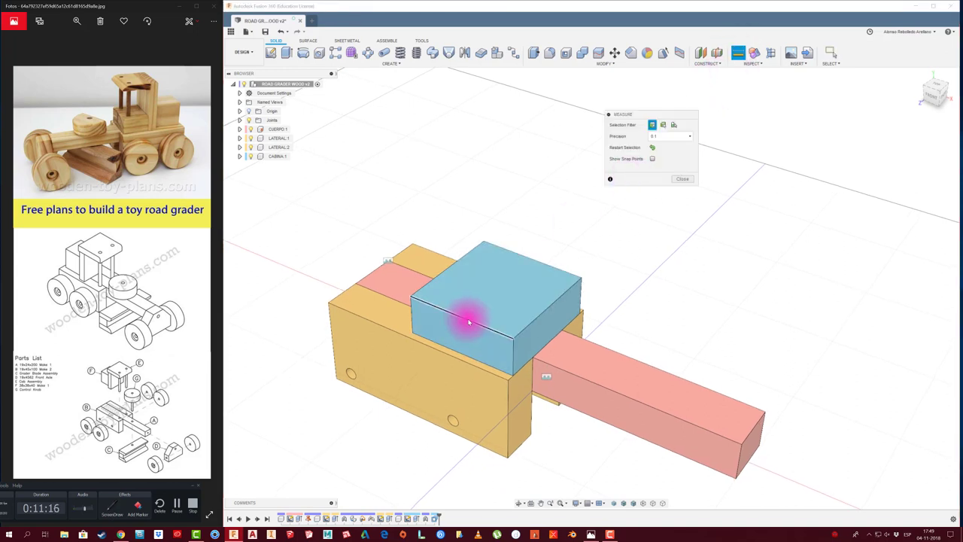
click(467, 322)
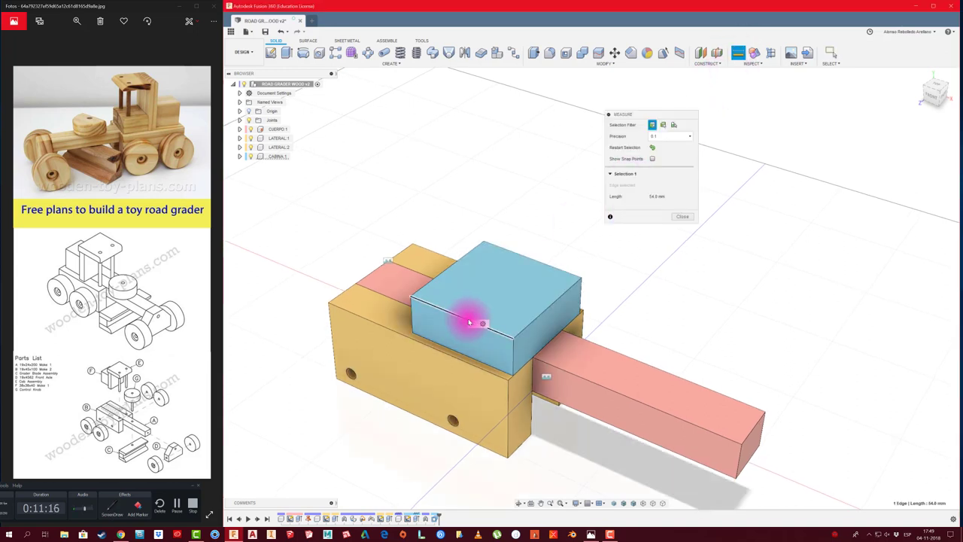
click(683, 218)
mouse_move(509, 230)
shift+middle_down()
mouse_move(345, 185)
mouse_move(279, 146)
mouse_move(304, 84)
shift+middle_up()
Create a new TRASERA CABINA component and start a sketch on the left side plane.
right_click(303, 85)
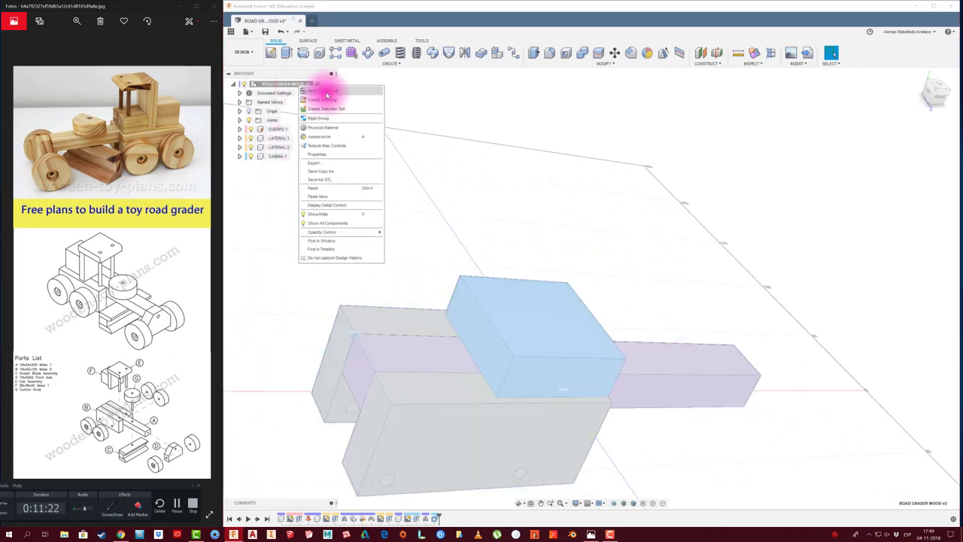
click(327, 91)
text(TRASERA CABINA:1)
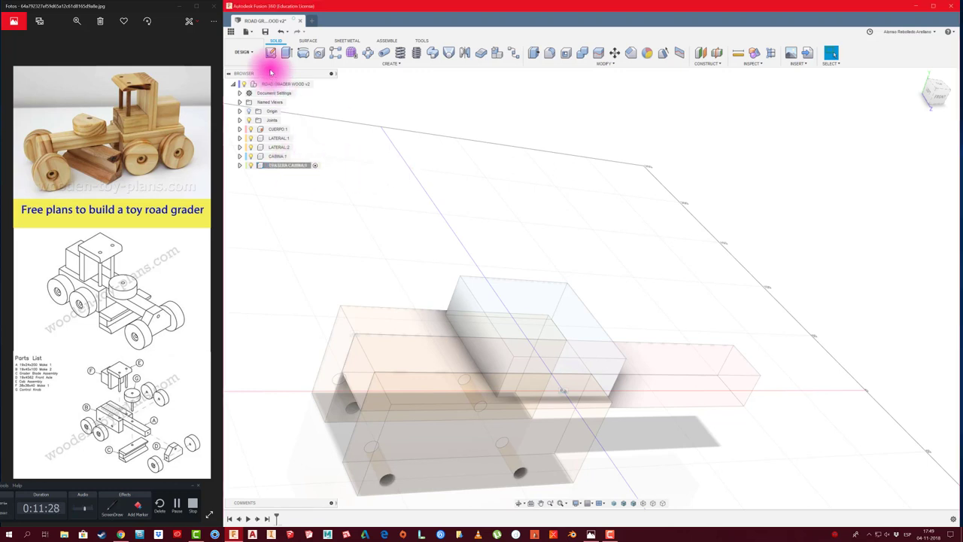
click(271, 54)
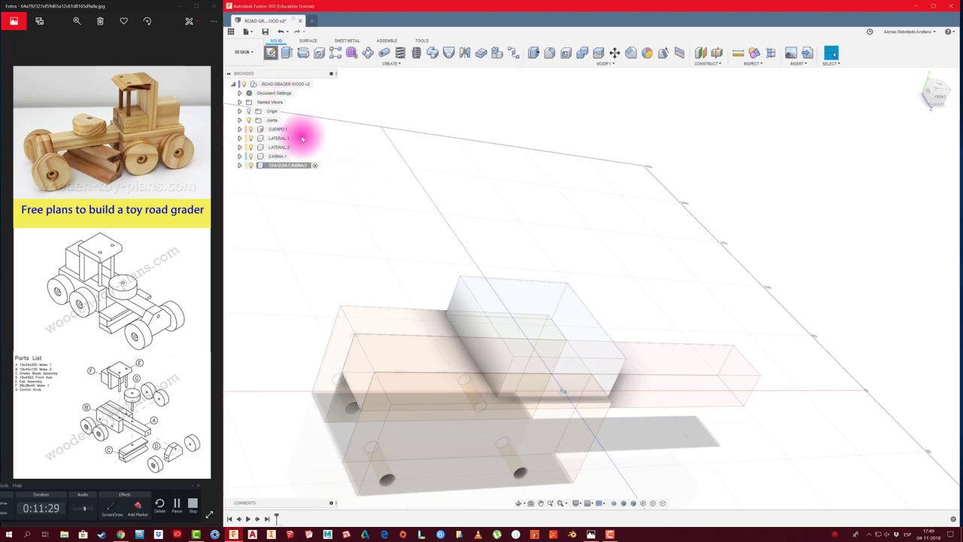
click(459, 306)
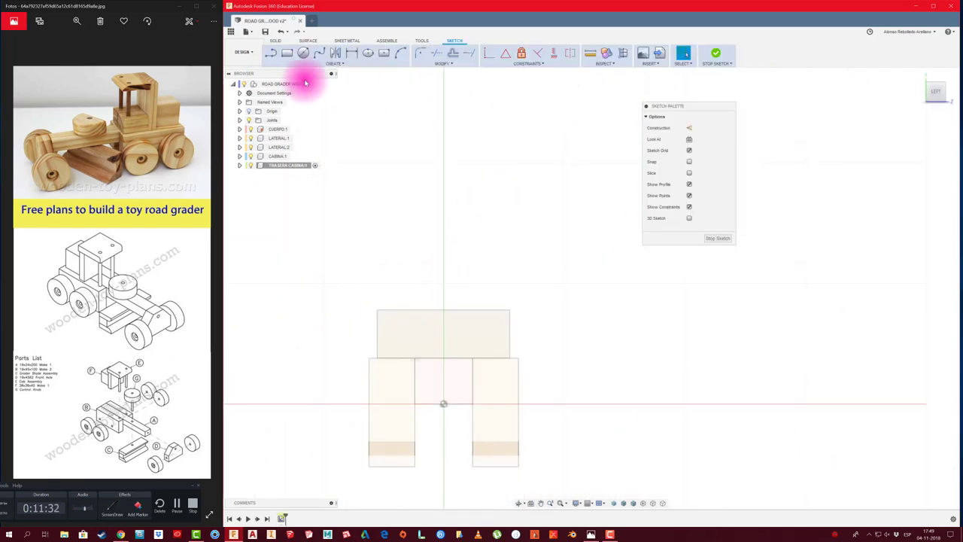
Draw a tall rectangle above the cabin, dimension its height (about 77.9 mm), and finish the sketch.
click(289, 55)
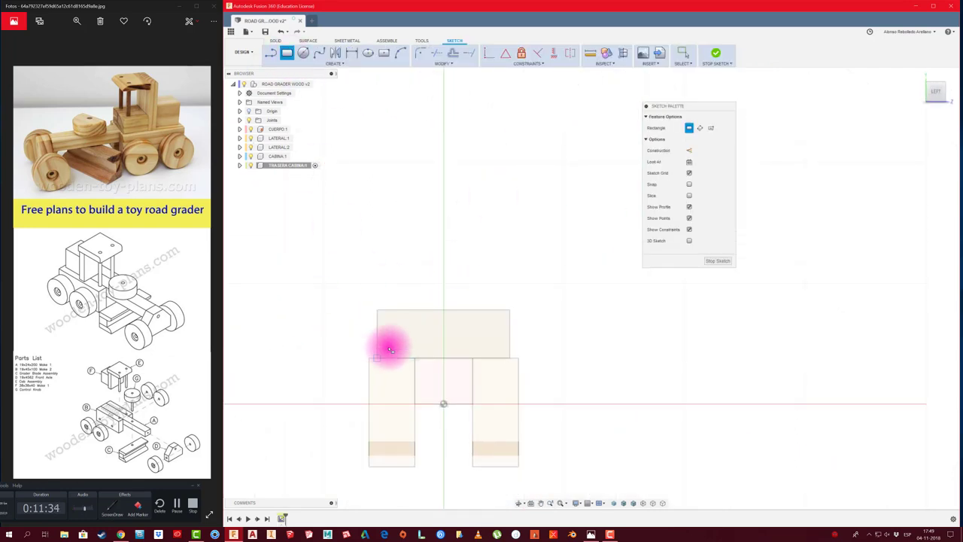
click(377, 358)
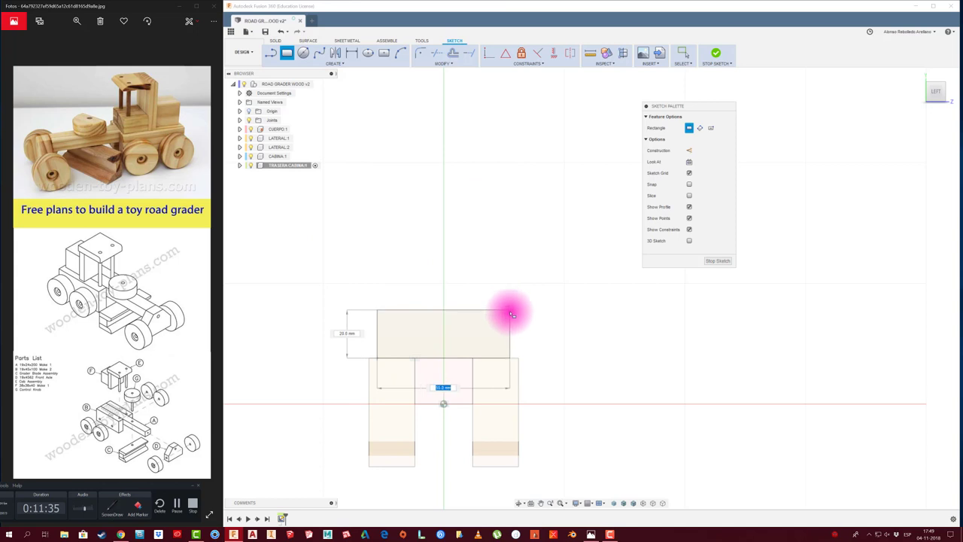
click(511, 173)
key(d)
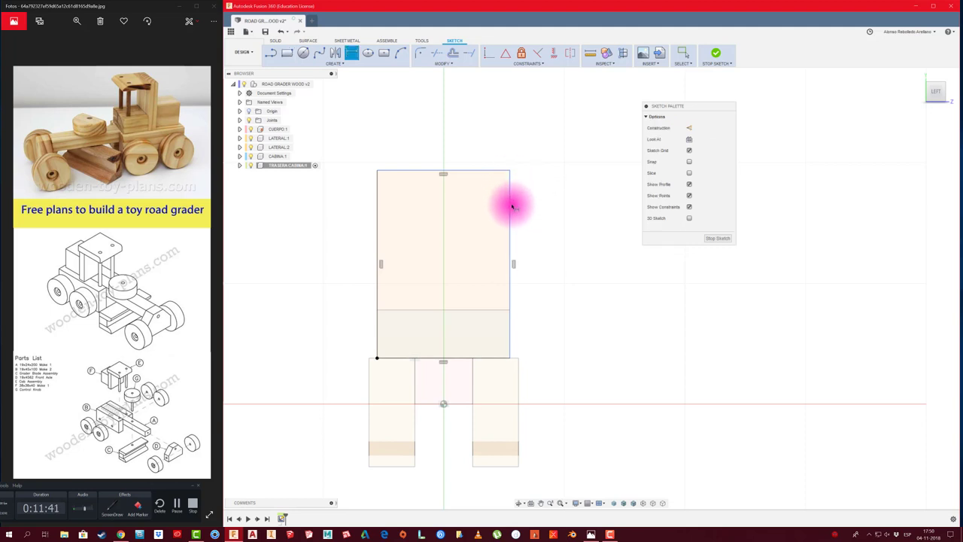
key(Escape)
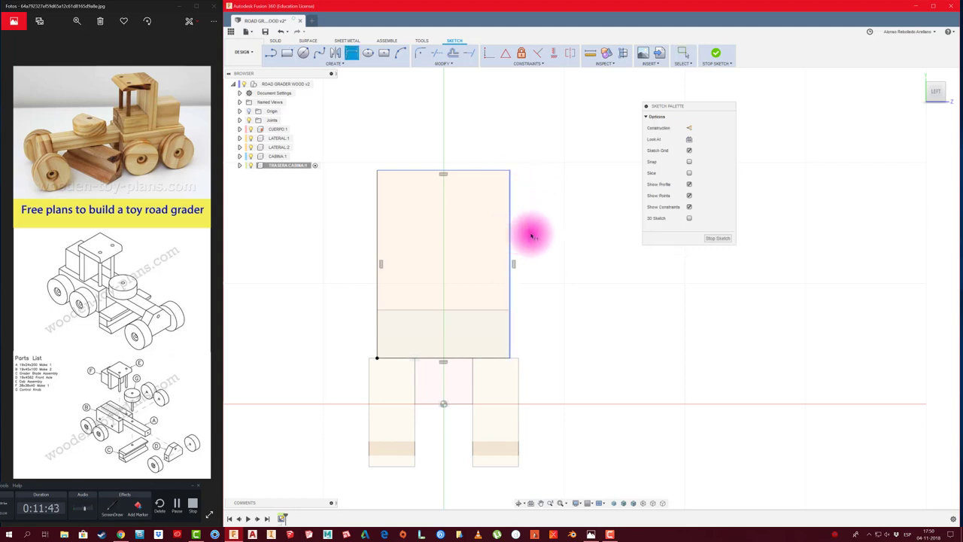
click(531, 235)
key(Return)
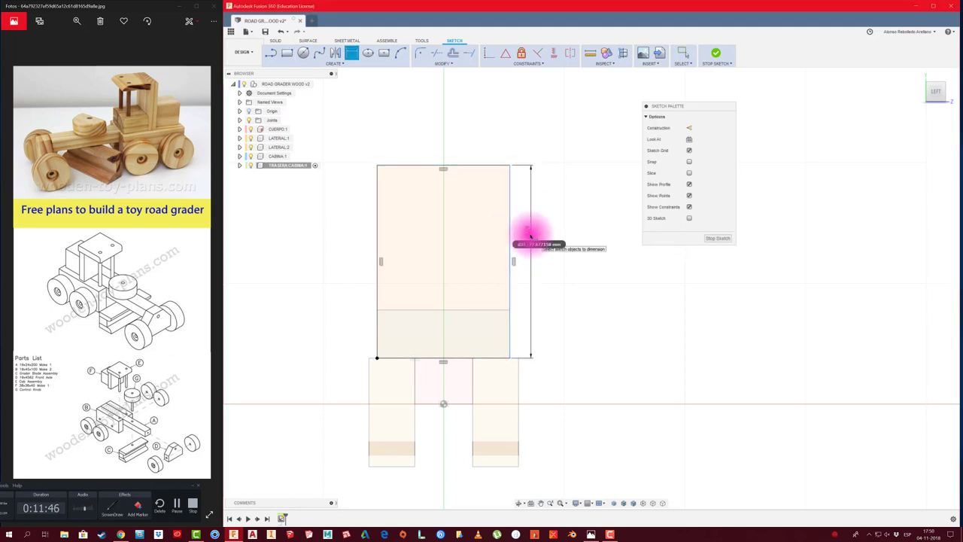
click(716, 238)
mouse_move(552, 286)
shift+middle_down()
mouse_move(360, 405)
mouse_move(385, 286)
shift+middle_up()
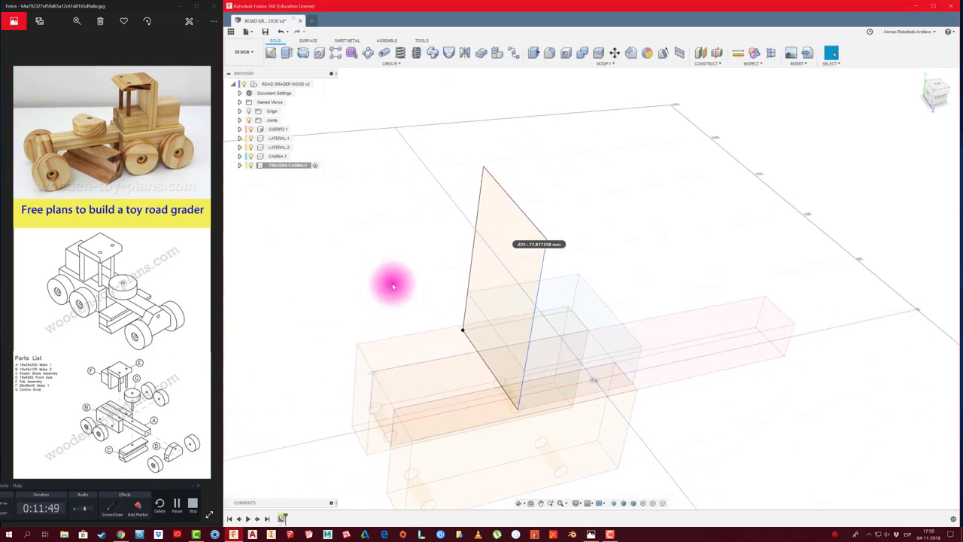
Extrude both rear-panel profiles 12 mm into a solid panel.
key(e)
click(498, 327)
click(499, 269)
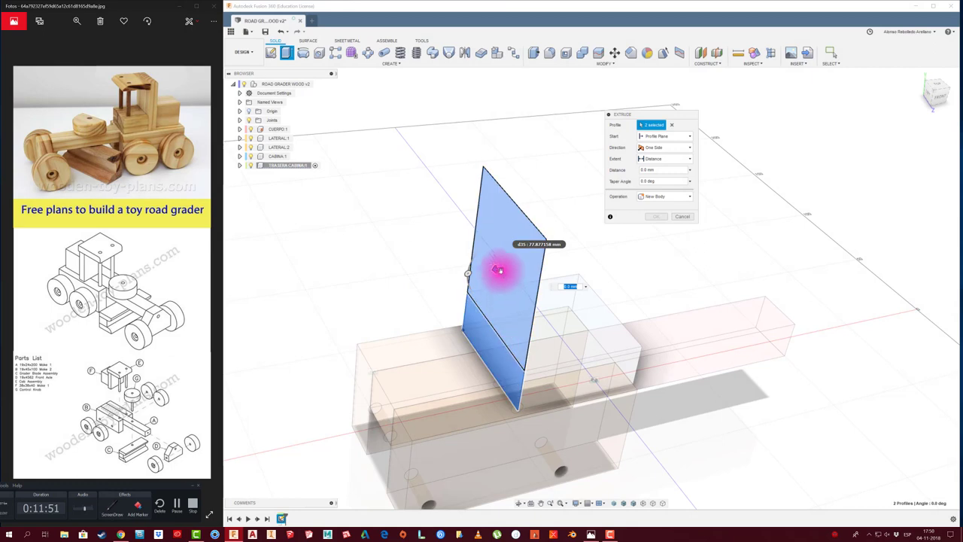
drag(468, 273, 433, 306)
text(12)
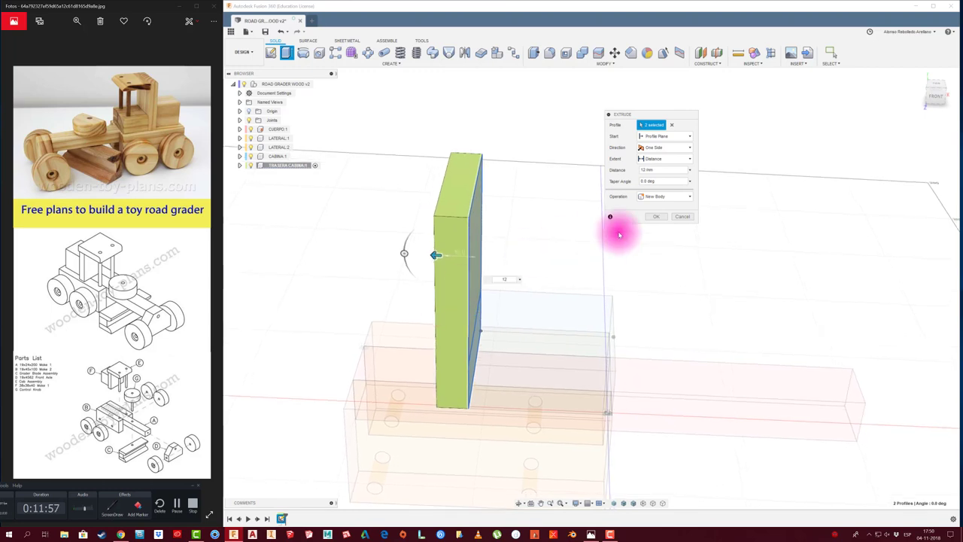
click(651, 219)
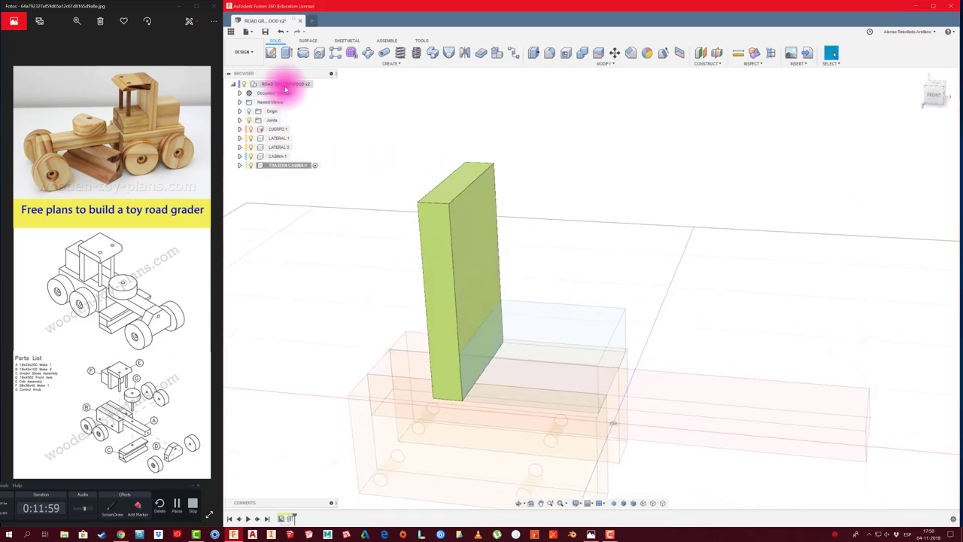
Make the top-level road grader assembly the active component.
click(316, 85)
click(317, 83)
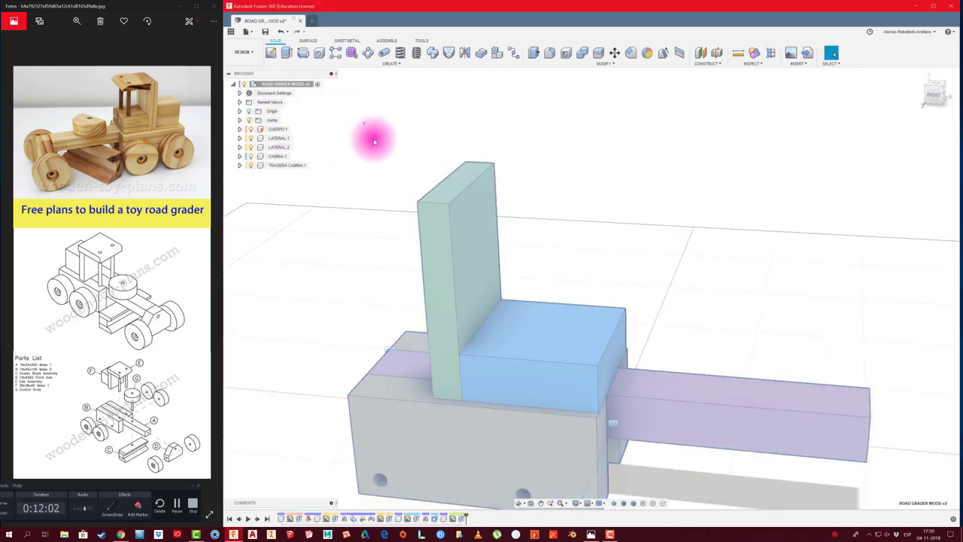
mouse_move(513, 183)
shift+middle_down()
mouse_move(501, 215)
mouse_move(453, 97)
mouse_move(434, 134)
shift+middle_up()
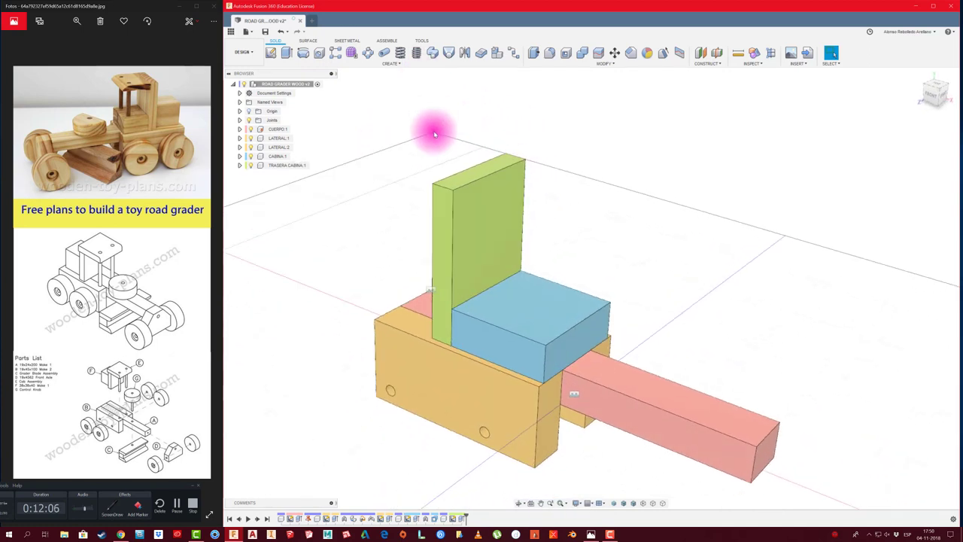
Fix the TRASERA CABINA panel to the CABINA block with a Rigid as-built joint.
key(shift+j)
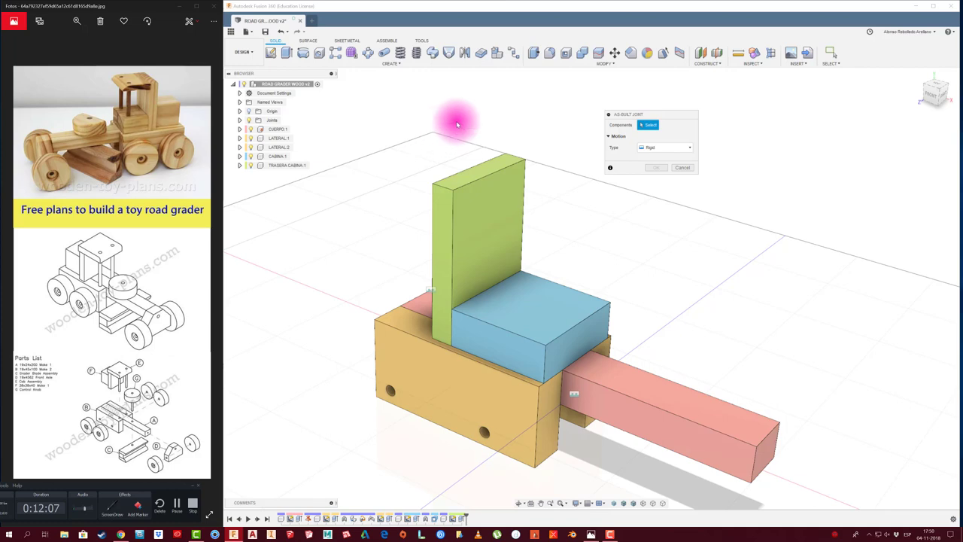
click(474, 262)
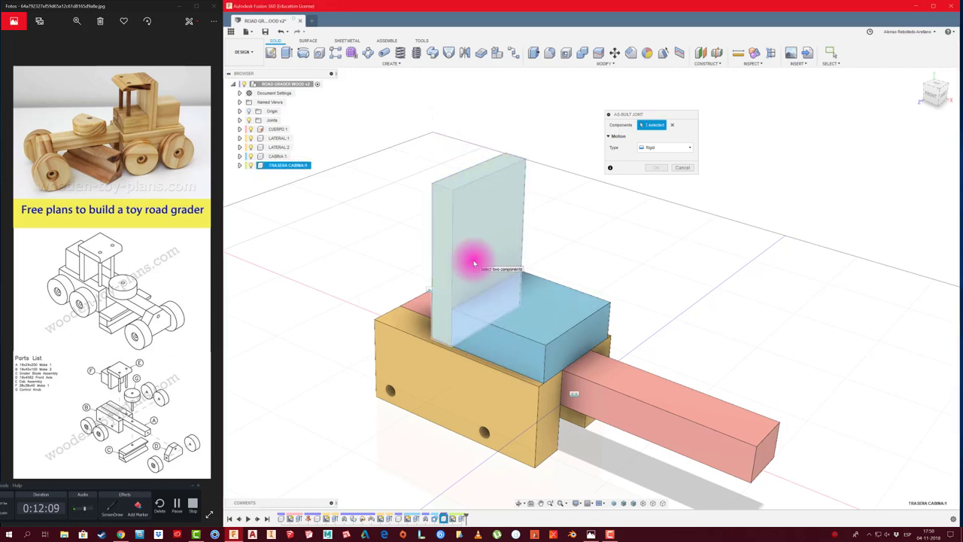
click(419, 308)
click(509, 315)
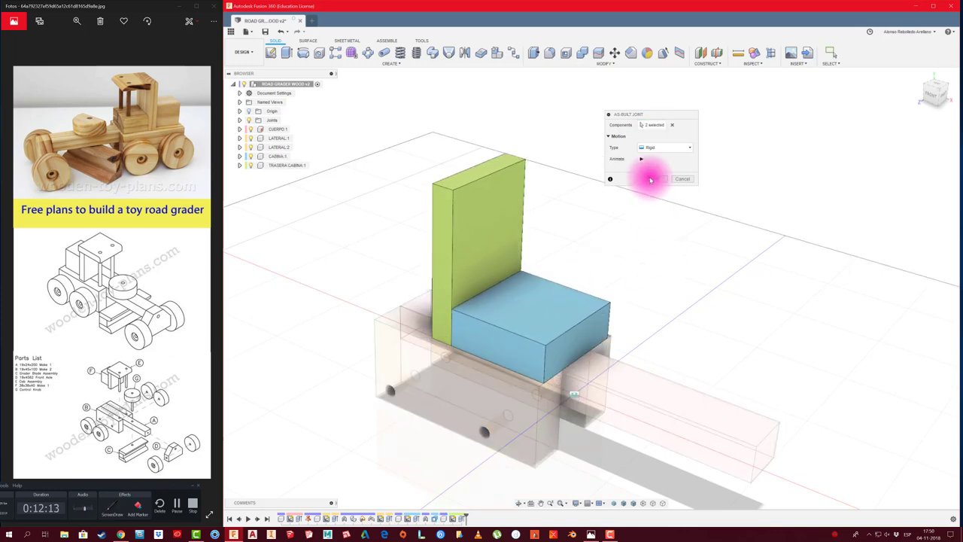
click(655, 167)
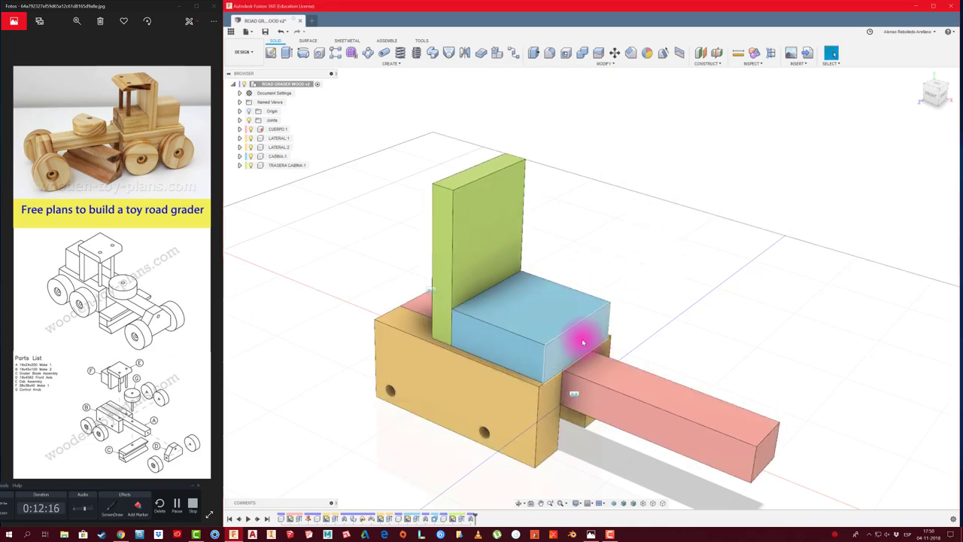
key(shift+j)
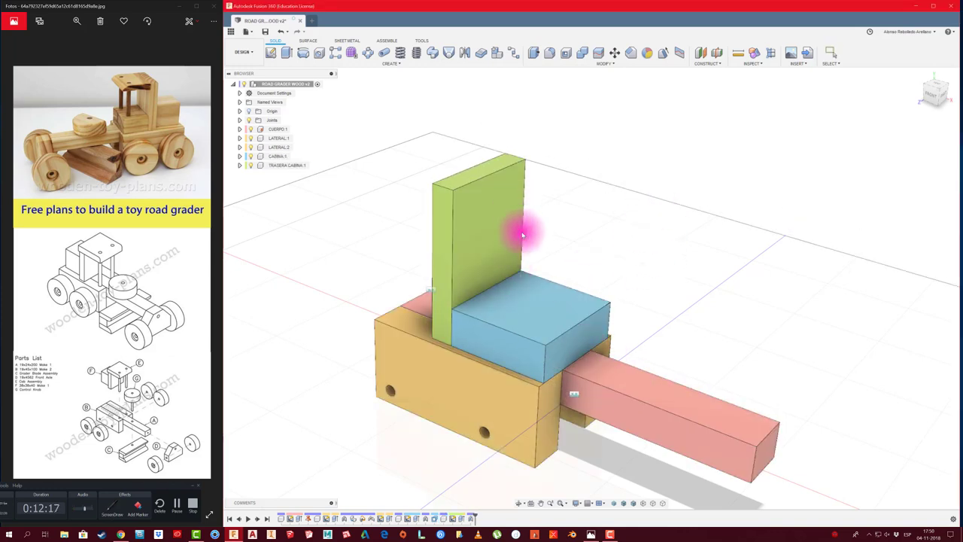
key(Escape)
mouse_move(606, 160)
shift+middle_down()
mouse_move(525, 178)
mouse_move(517, 146)
shift+middle_up()
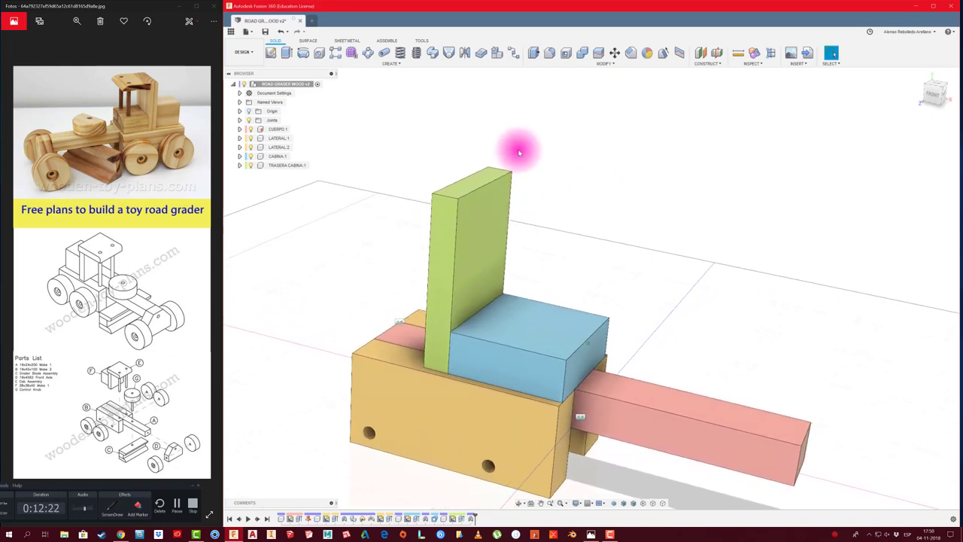
mouse_move(304, 188)
shift+middle_down()
mouse_move(275, 81)
mouse_move(296, 181)
shift+middle_up()
right_click(289, 167)
Create the TECHO CABINA component and start a sketch on the upright panel's side face.
click(307, 85)
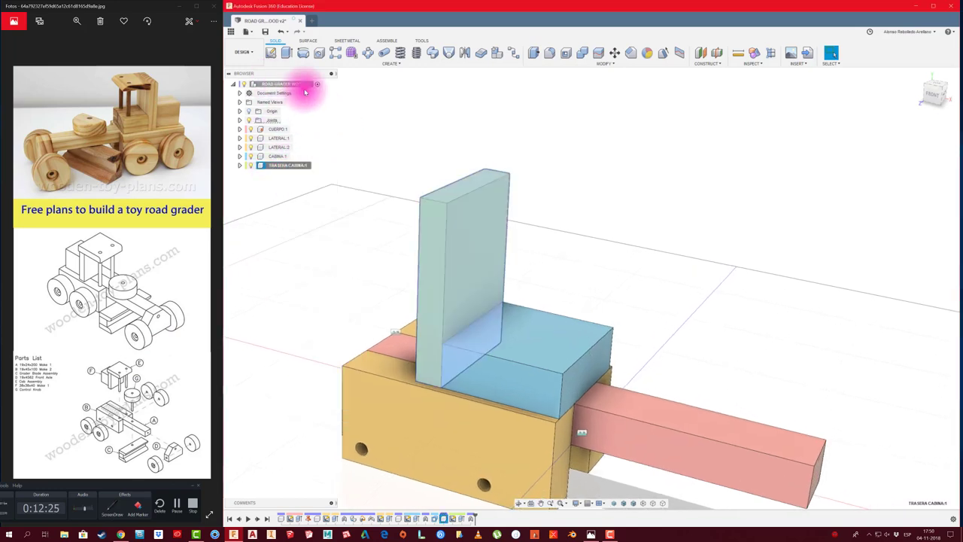
right_click(295, 85)
click(322, 92)
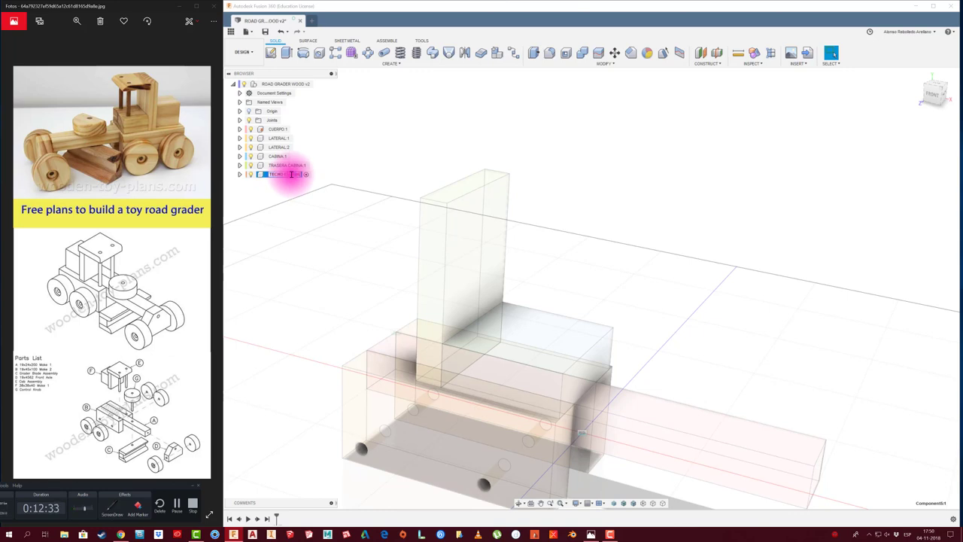
click(270, 51)
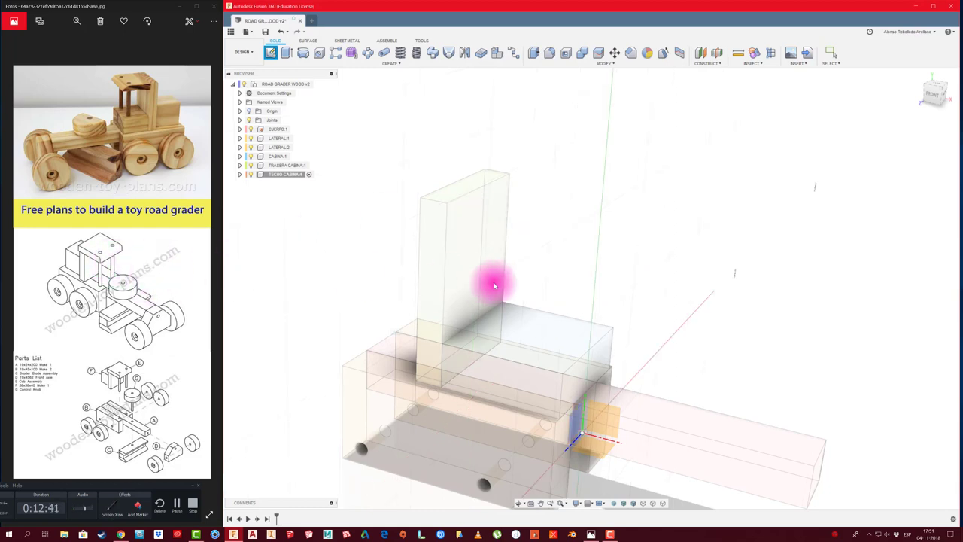
mouse_move(494, 279)
shift+middle_down()
mouse_move(505, 279)
mouse_move(520, 221)
mouse_move(489, 238)
mouse_move(482, 218)
mouse_move(499, 241)
shift+middle_up()
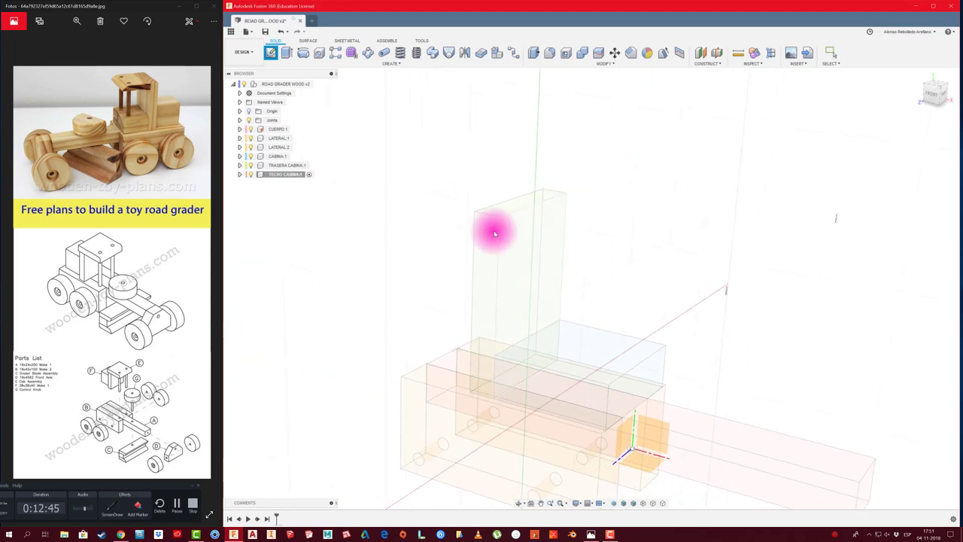
click(489, 234)
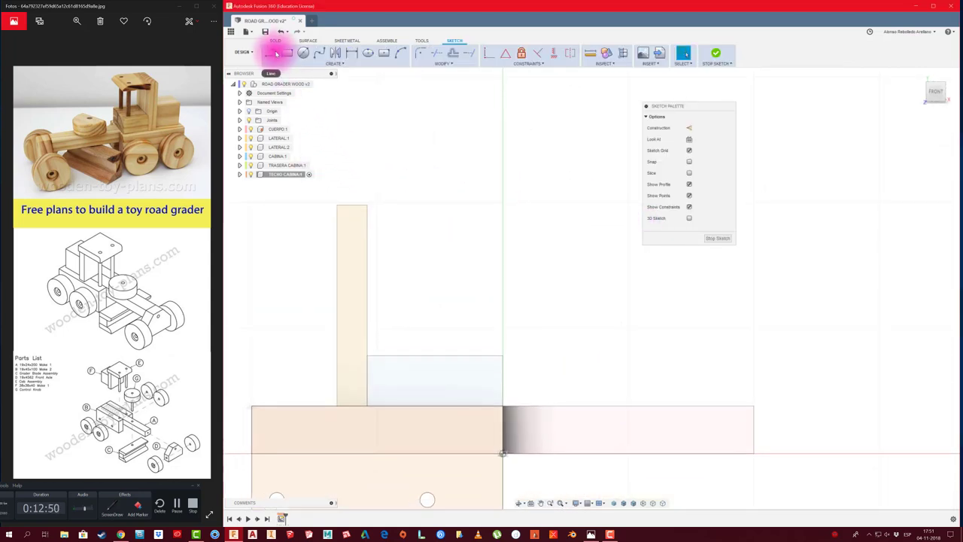
Draw a horizontal roof line from the panel's top corner and a vertical line at the cabin corner.
click(272, 53)
click(368, 205)
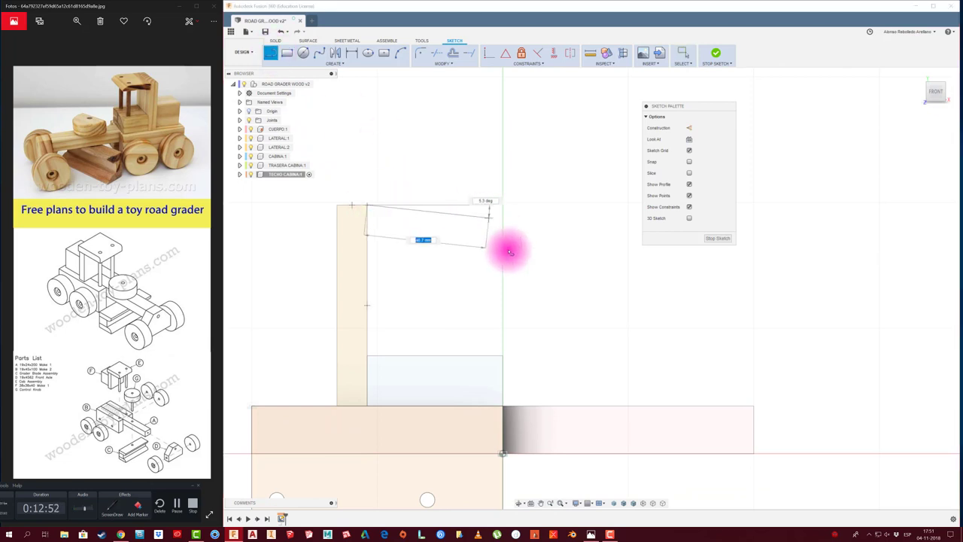
click(570, 207)
key(Escape)
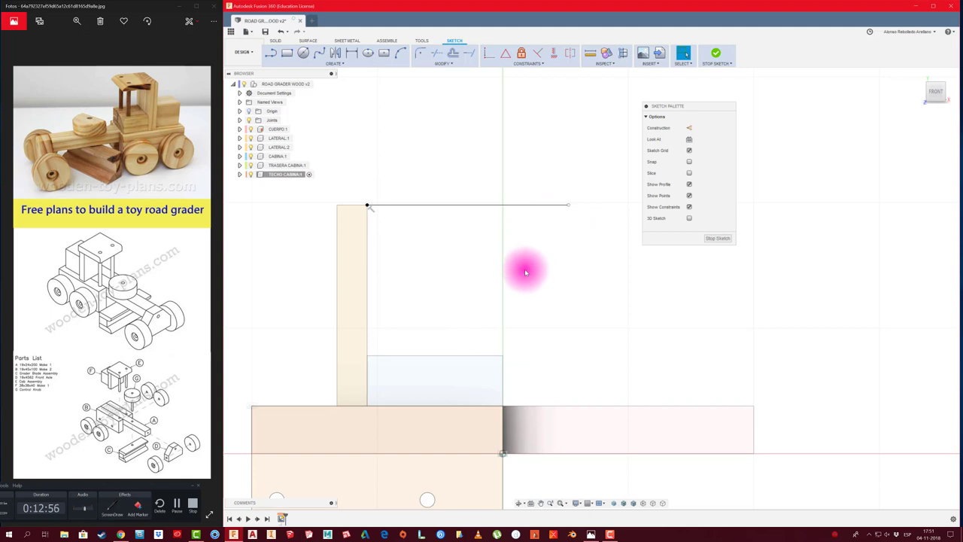
key(l)
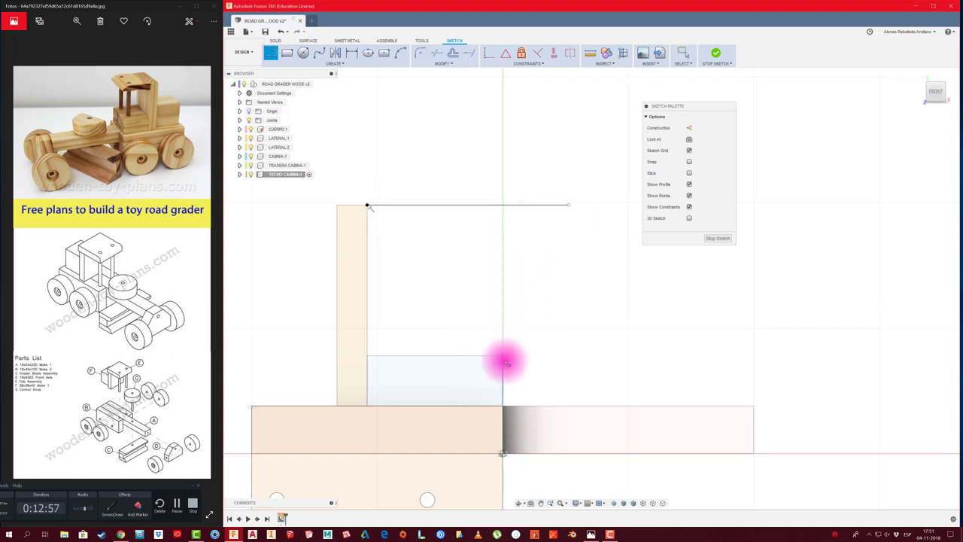
click(503, 355)
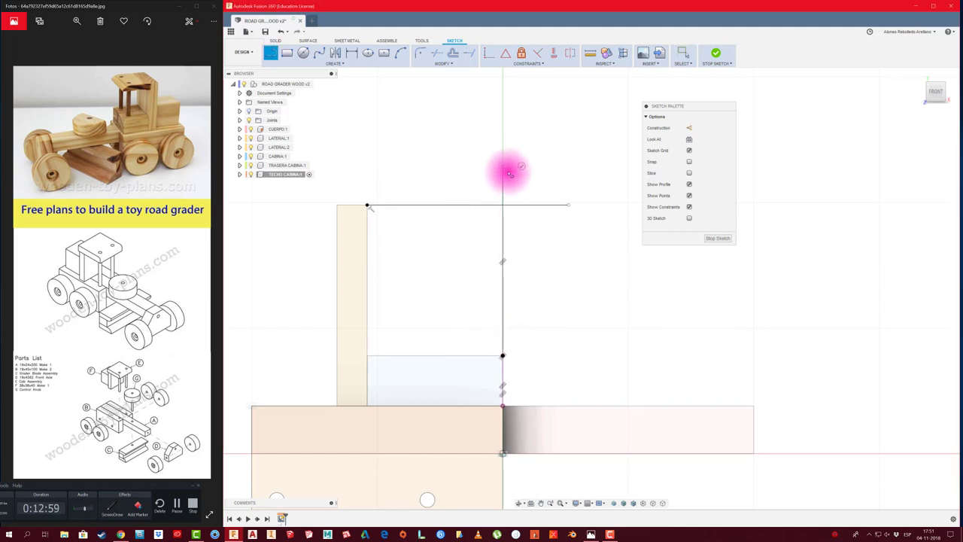
click(503, 165)
key(Escape)
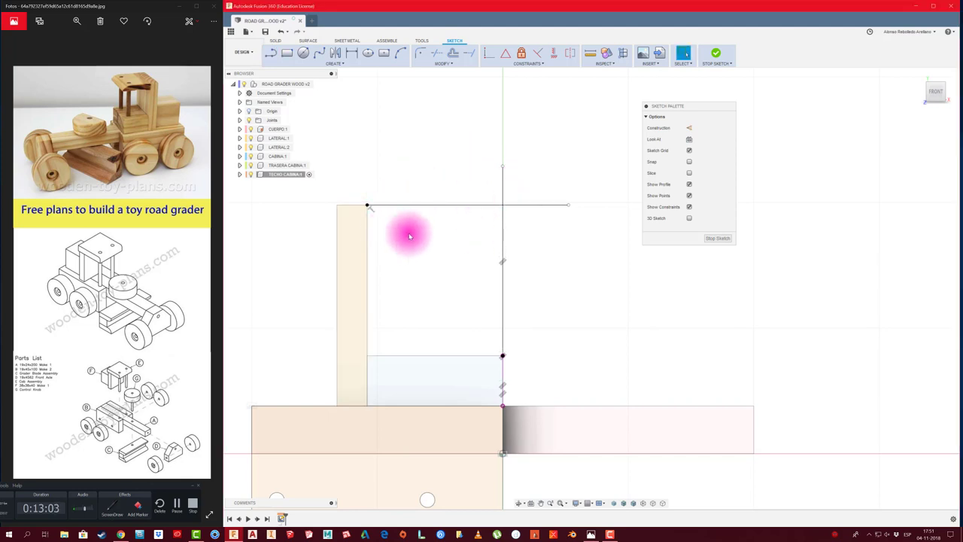
Offset the roof line 12 mm and trim the overhanging line ends and extra vertical segment.
key(o)
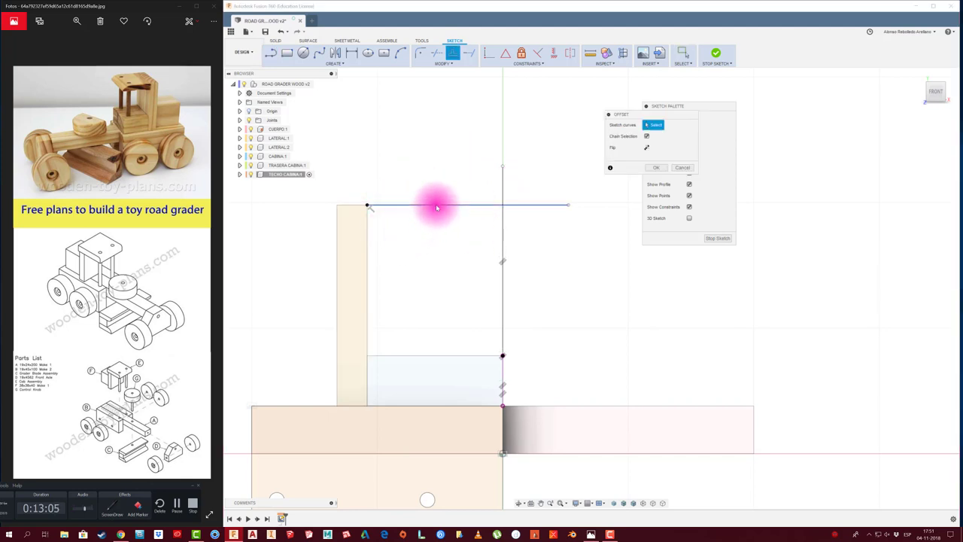
click(437, 205)
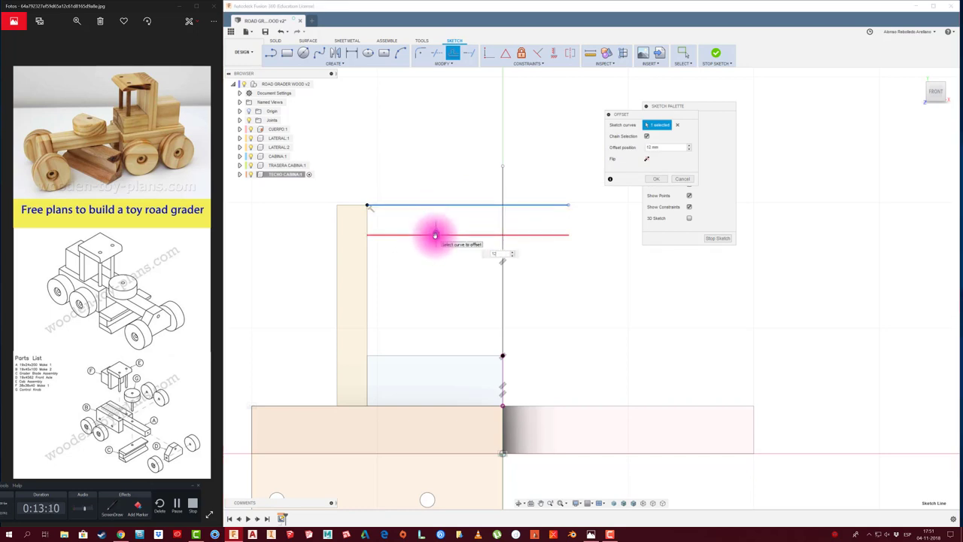
key(Return)
key(t)
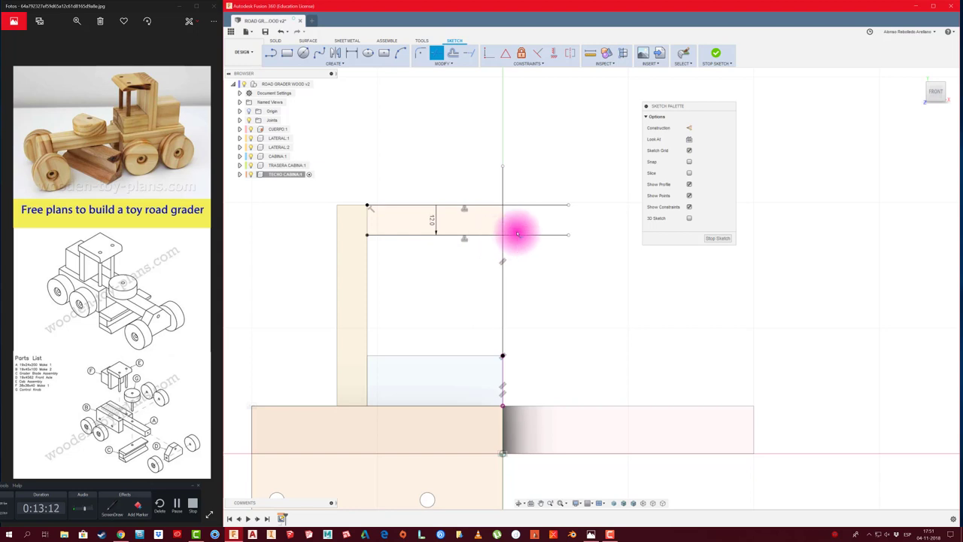
click(518, 234)
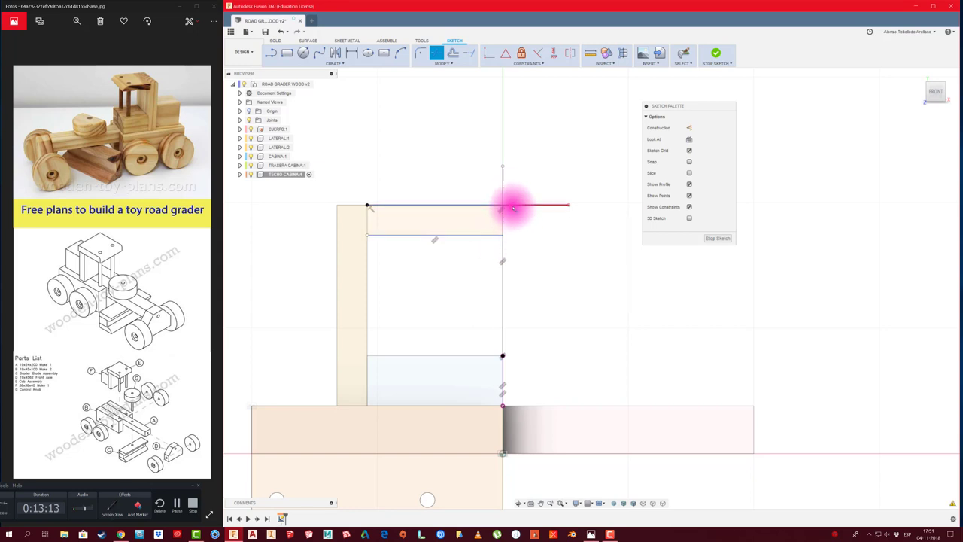
click(513, 208)
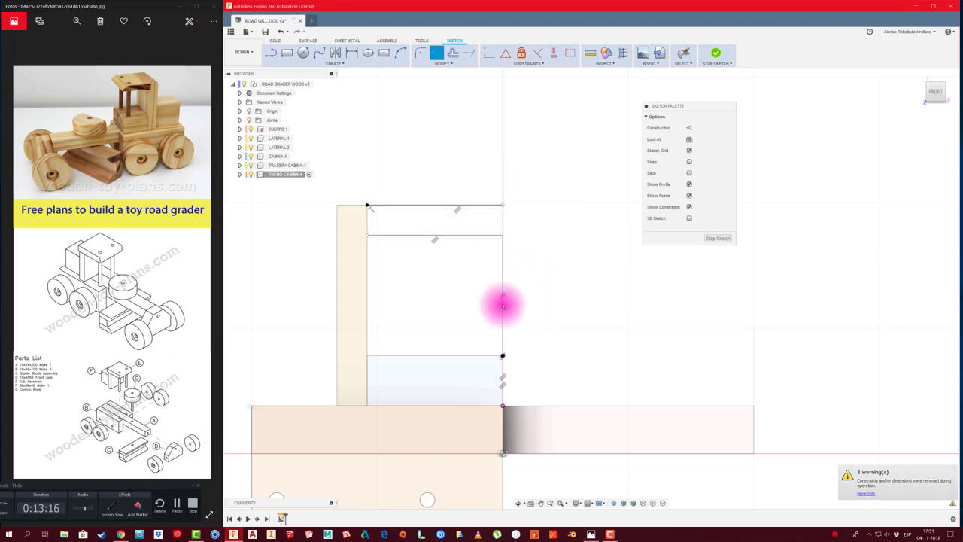
click(522, 308)
scroll(523, 312, up, 1)
scroll(527, 317, up, 1)
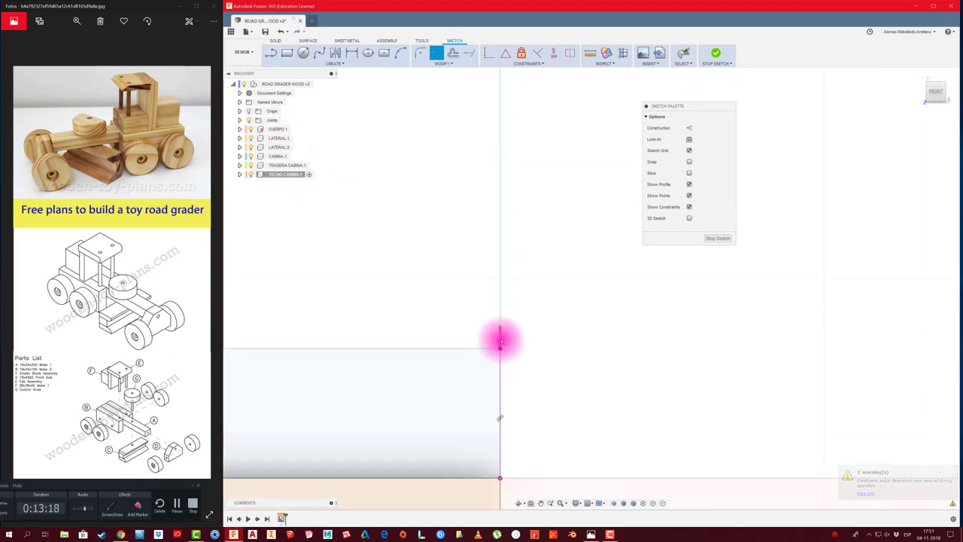
scroll(527, 316, down, 2)
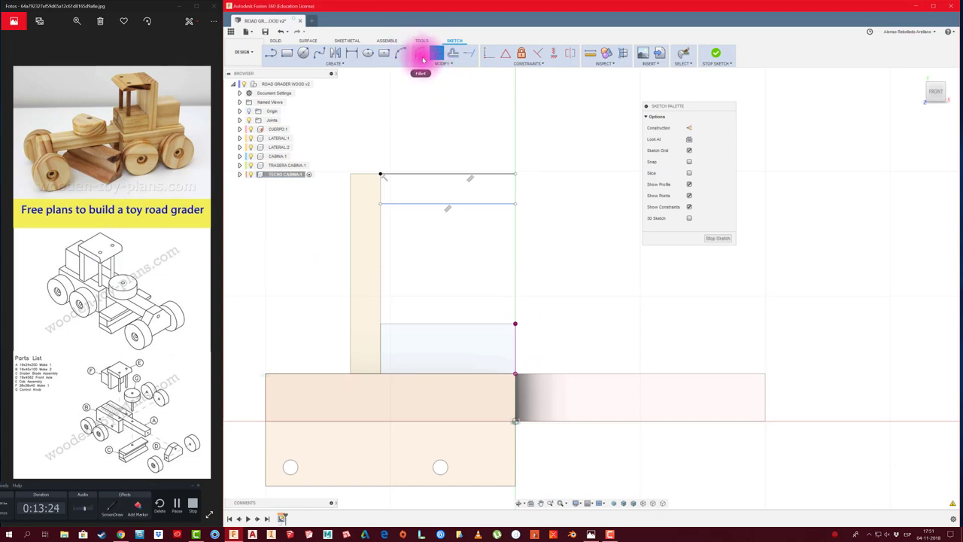
Close the roof outline's right end, fillet its top-right corner, and finish the sketch.
key(l)
click(516, 175)
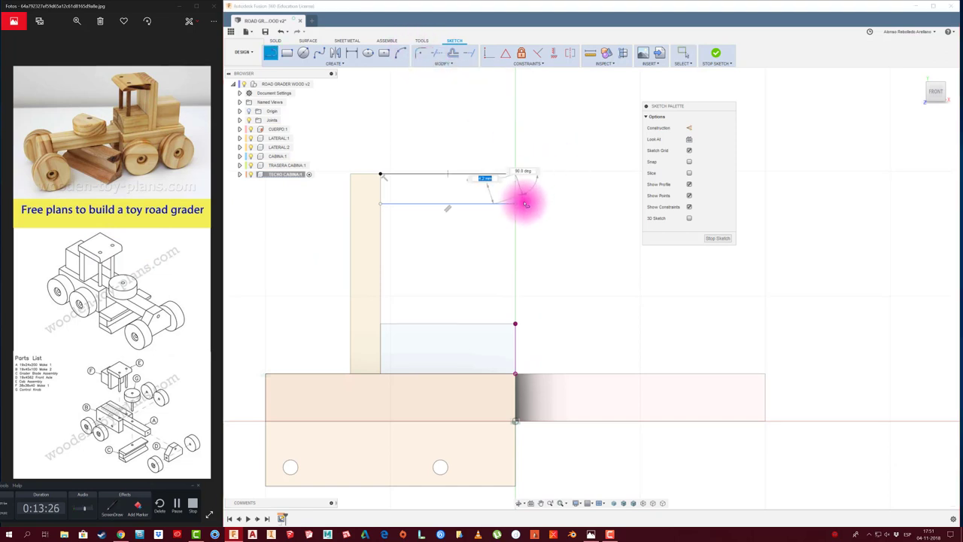
click(517, 203)
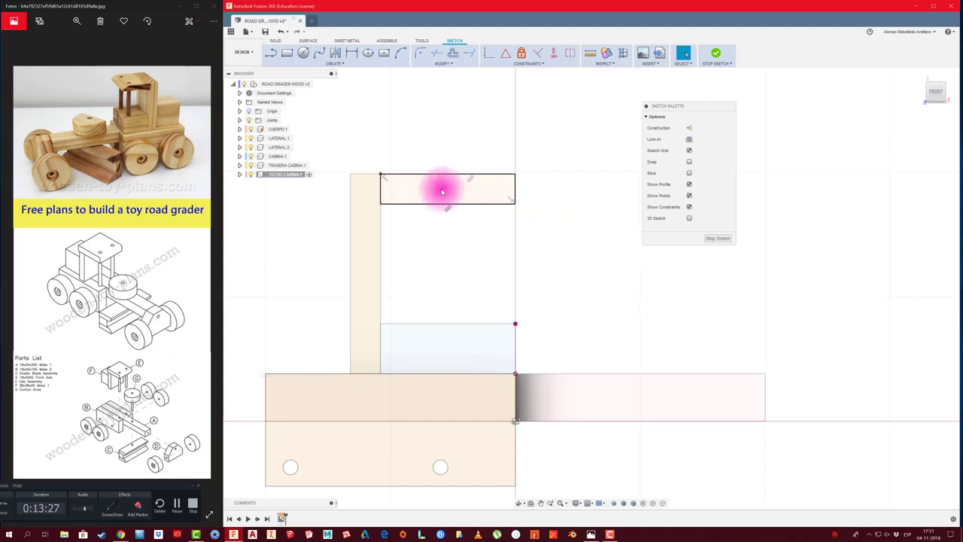
click(420, 52)
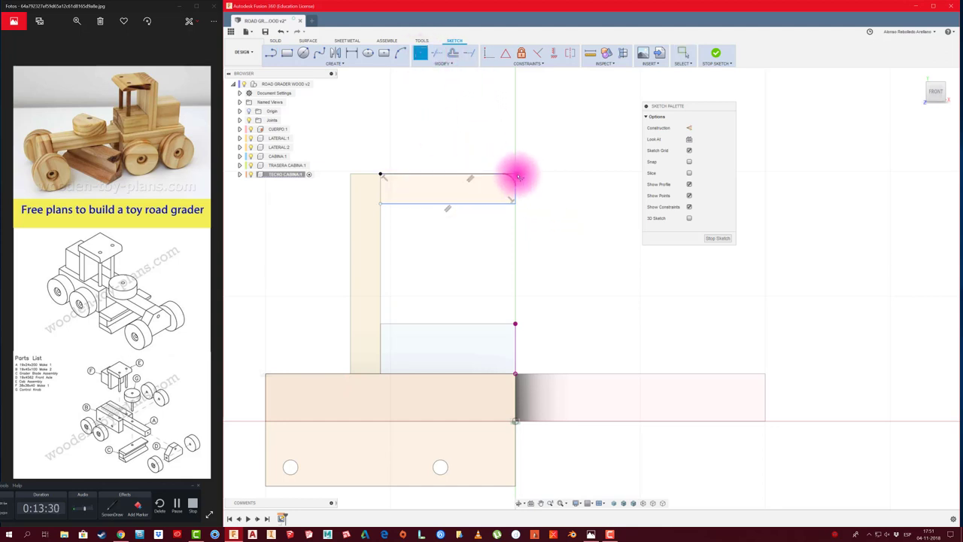
click(514, 175)
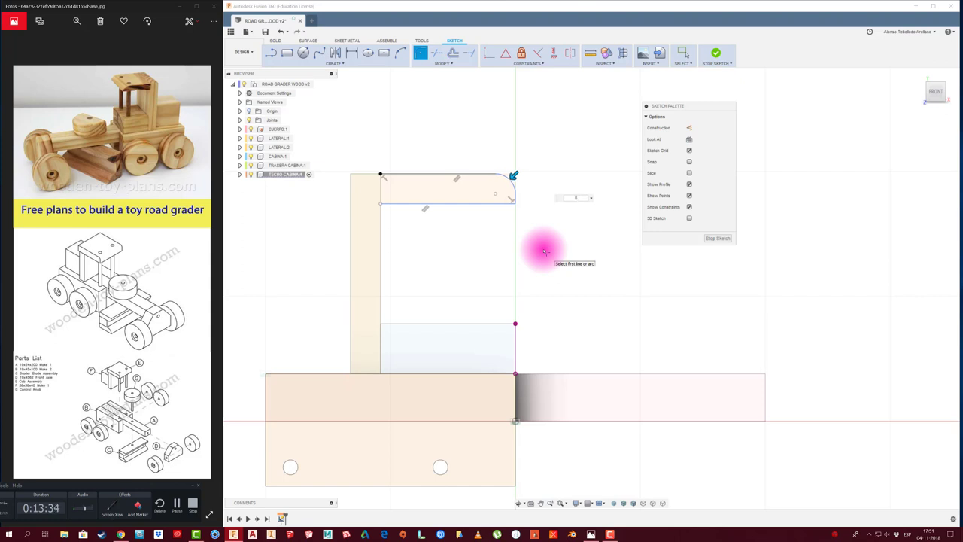
click(714, 240)
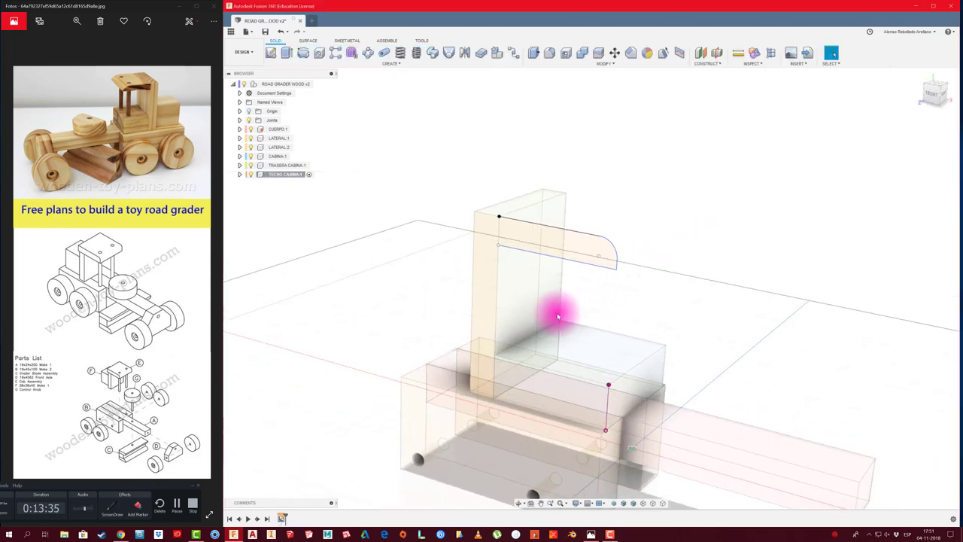
Extrude the rounded roof profile one direction To Object, up to the far side face with Extend chain faces.
key(e)
click(557, 248)
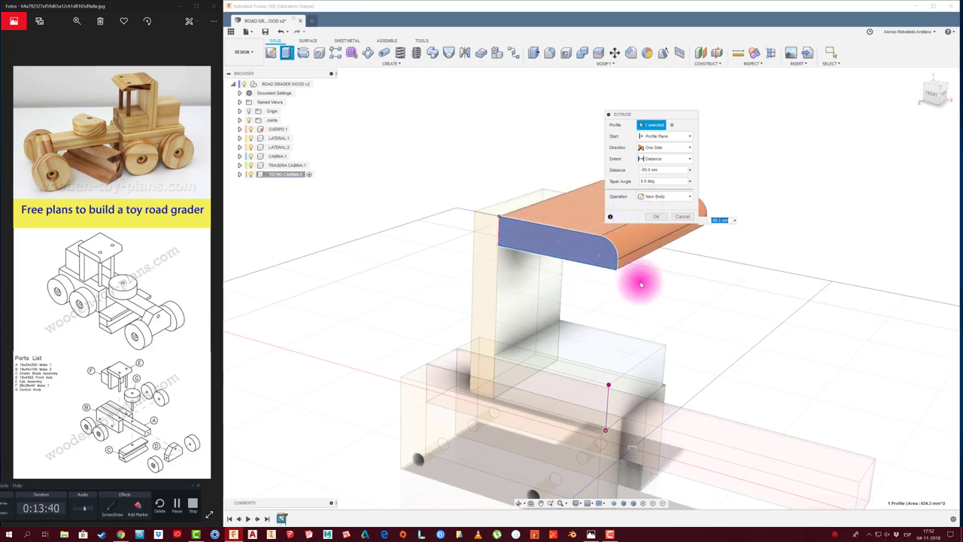
shift+middle_drag(637, 292, 612, 394)
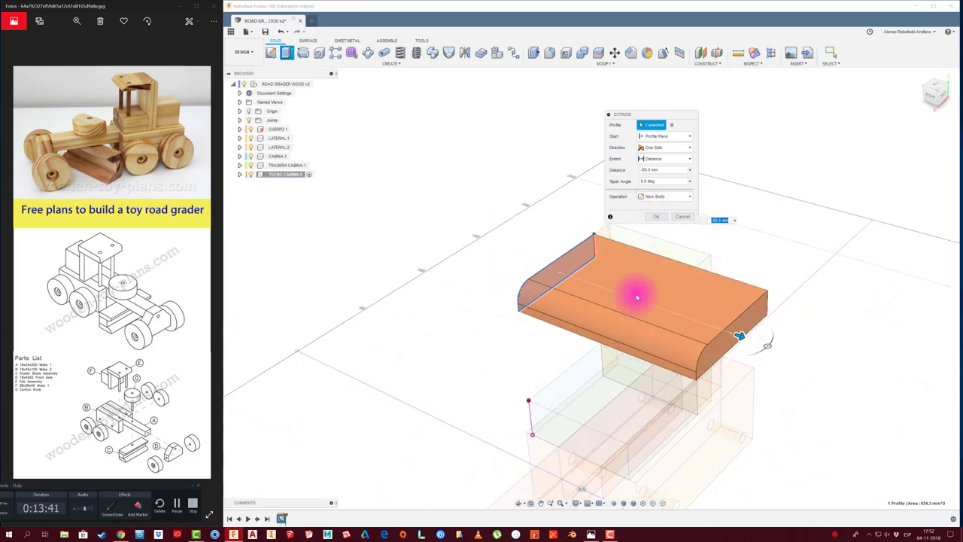
drag(612, 394, 586, 371)
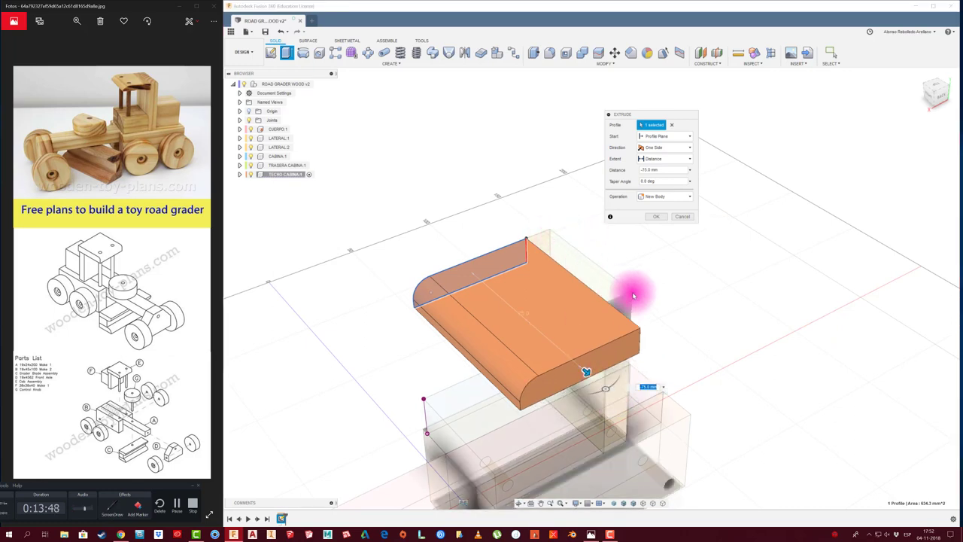
click(672, 156)
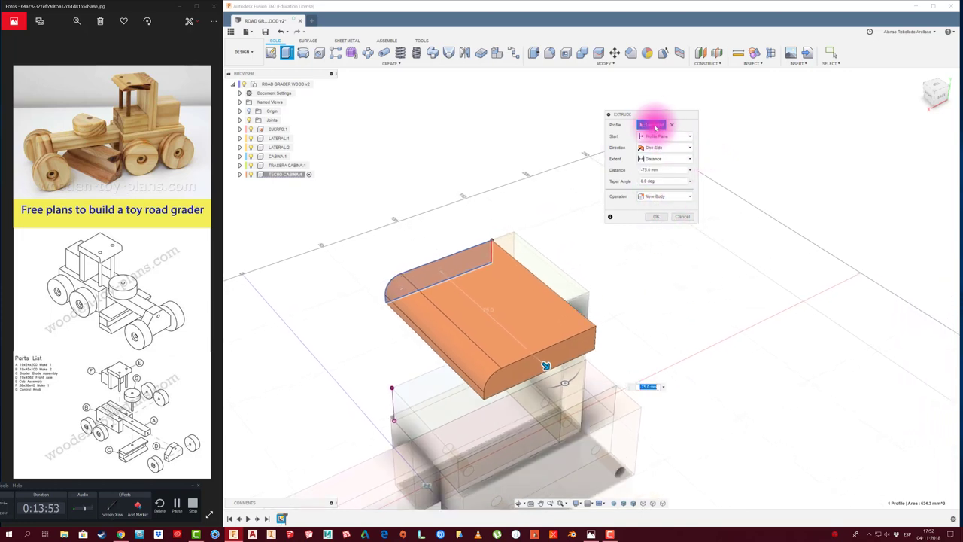
drag(653, 113, 647, 108)
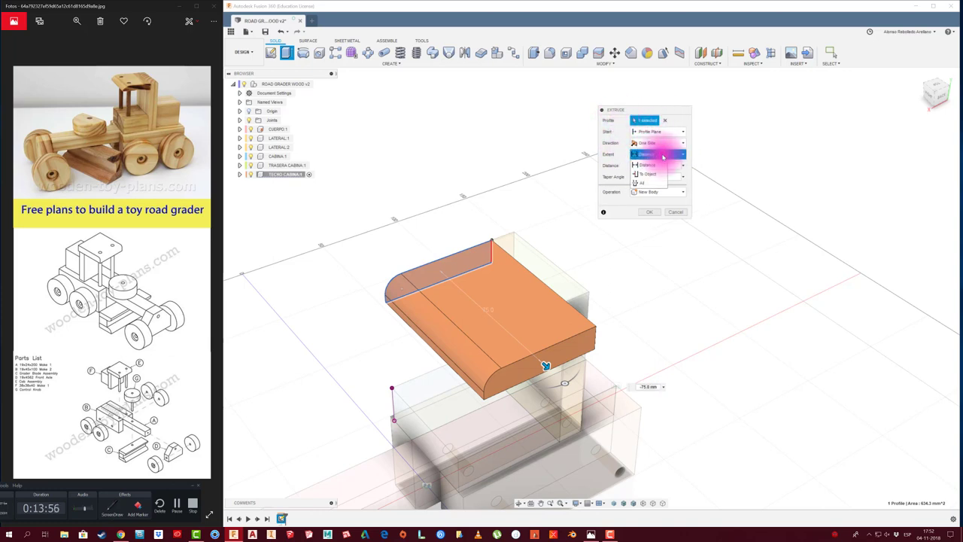
click(652, 176)
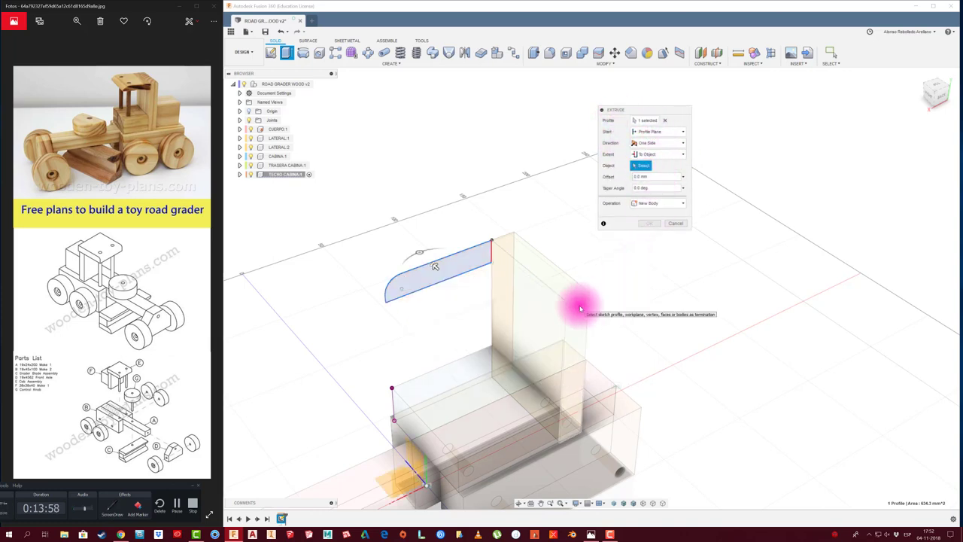
click(580, 308)
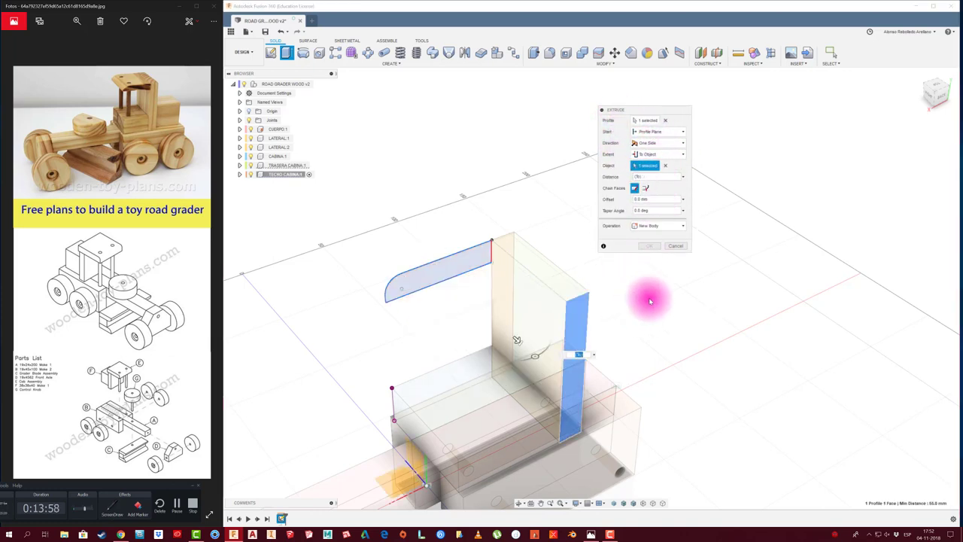
click(645, 189)
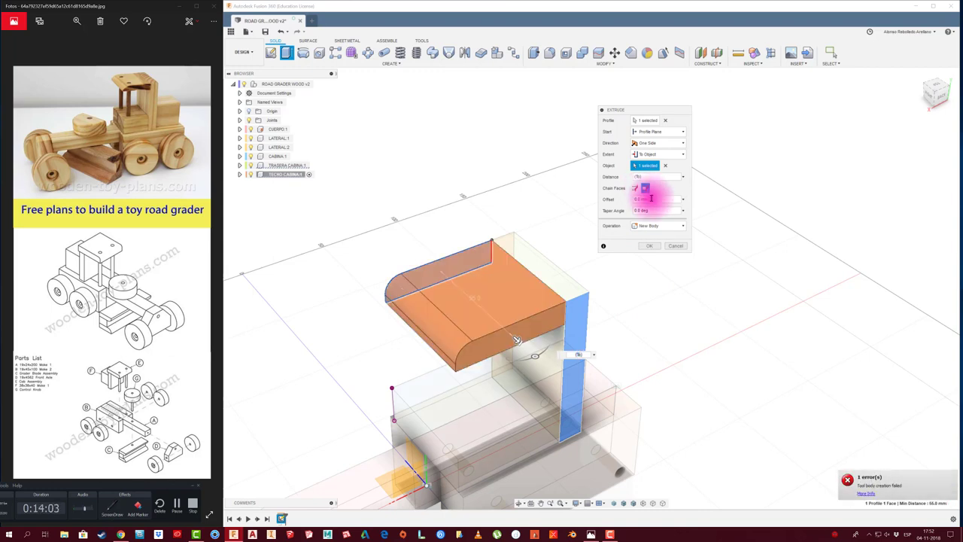
click(647, 245)
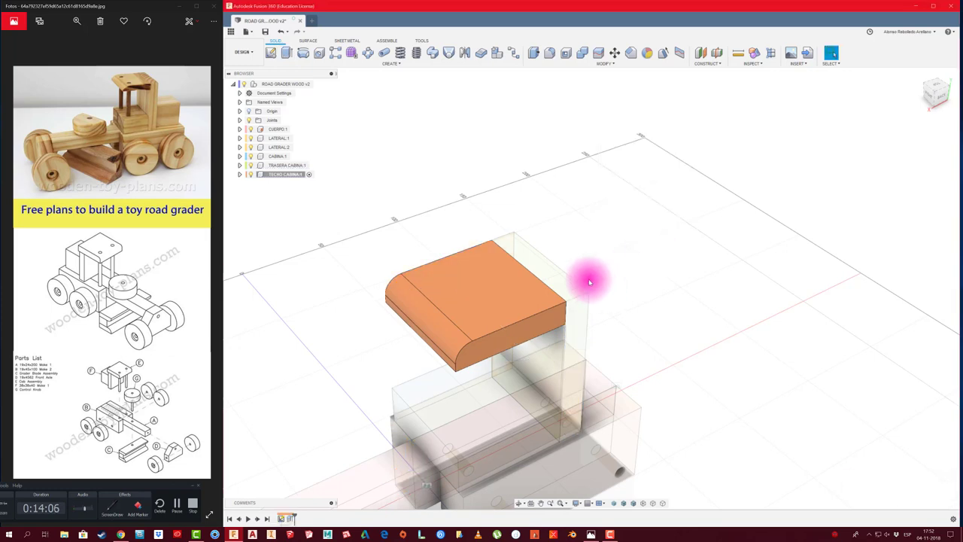
mouse_move(585, 275)
shift+middle_down()
mouse_move(582, 249)
mouse_move(424, 205)
shift+middle_up()
key(F6)
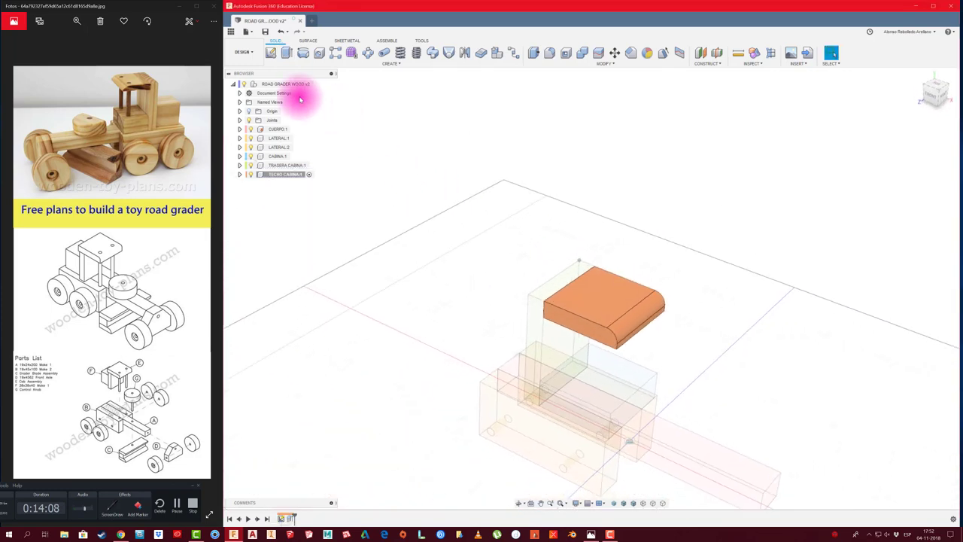
Activate the whole road grader assembly and frame it in view.
click(312, 85)
click(317, 84)
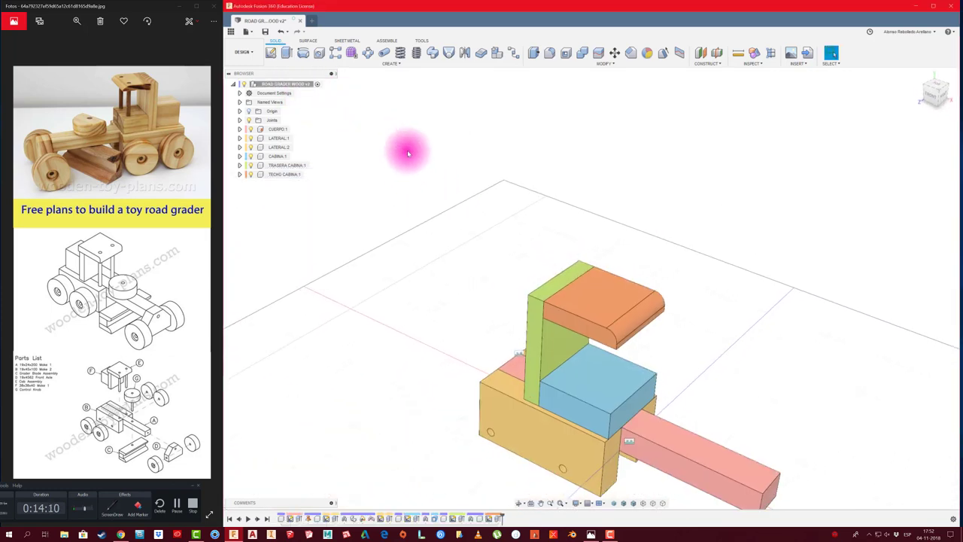
key(F6)
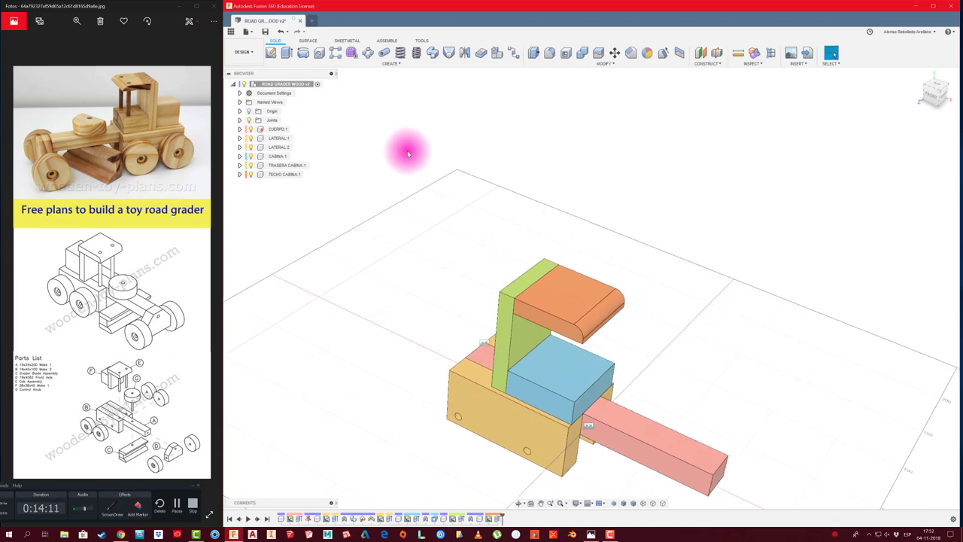
Rigidly join the orange roof to the green upright with an as-built joint.
key(shift+j)
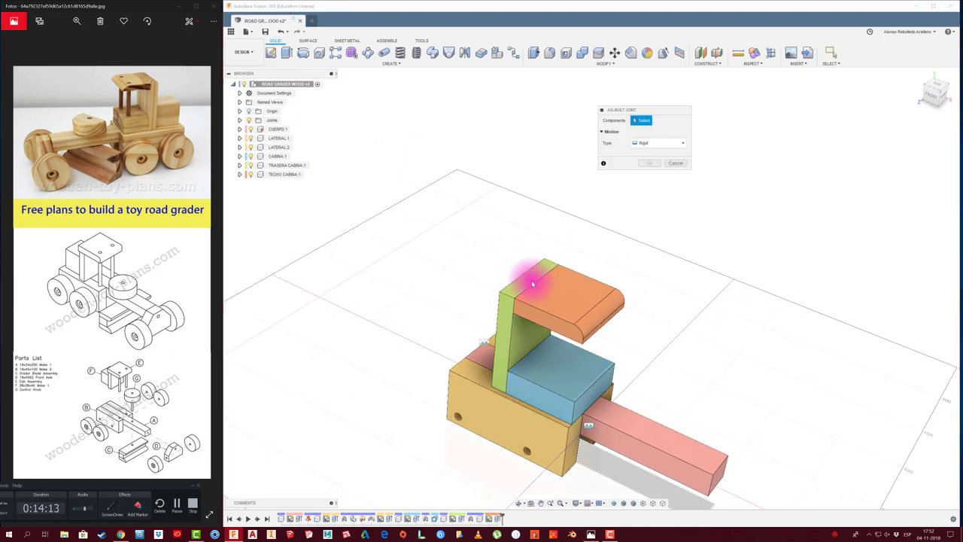
click(555, 288)
click(522, 275)
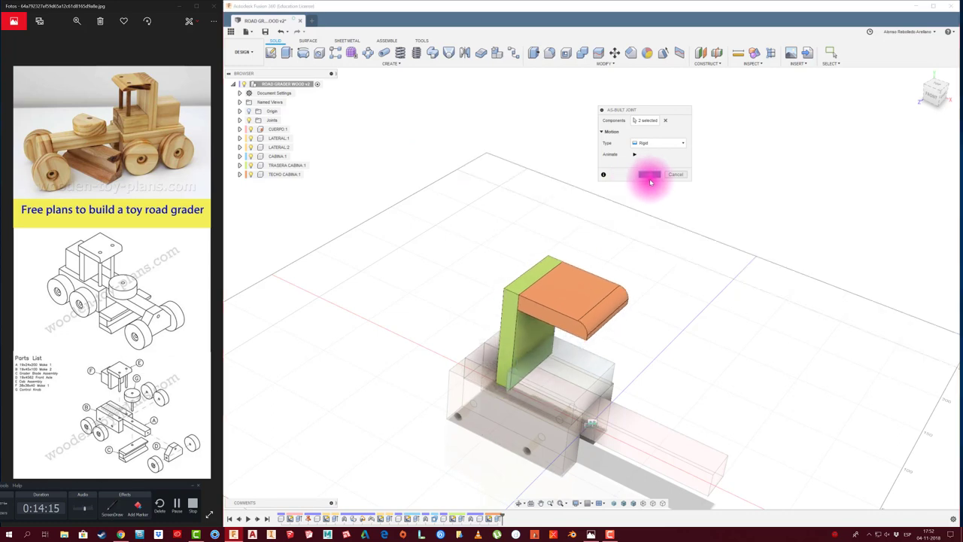
click(650, 174)
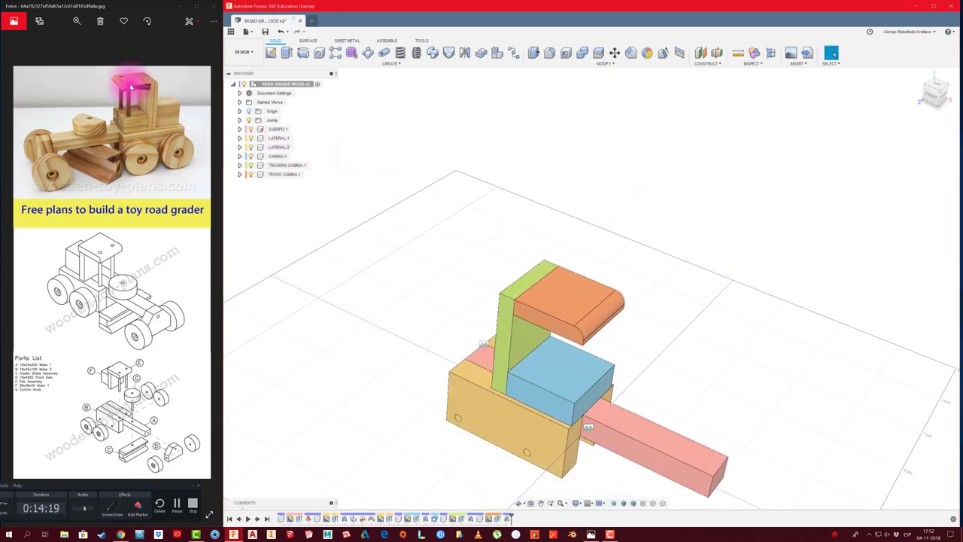
mouse_move(335, 173)
shift+middle_down()
mouse_move(645, 275)
mouse_move(484, 285)
shift+middle_up()
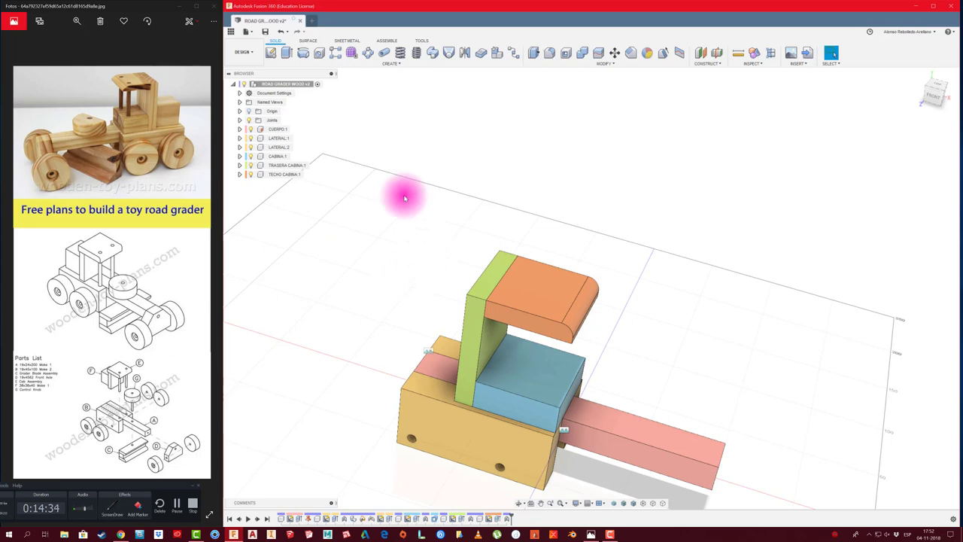
Isolate the TECHO CABINA roof component.
click(509, 273)
click(295, 175)
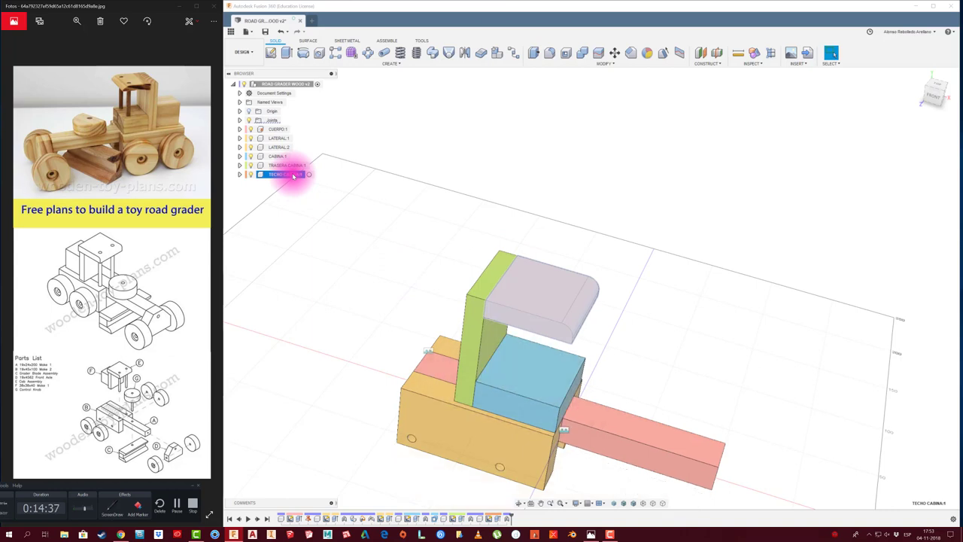
right_click(301, 173)
click(318, 180)
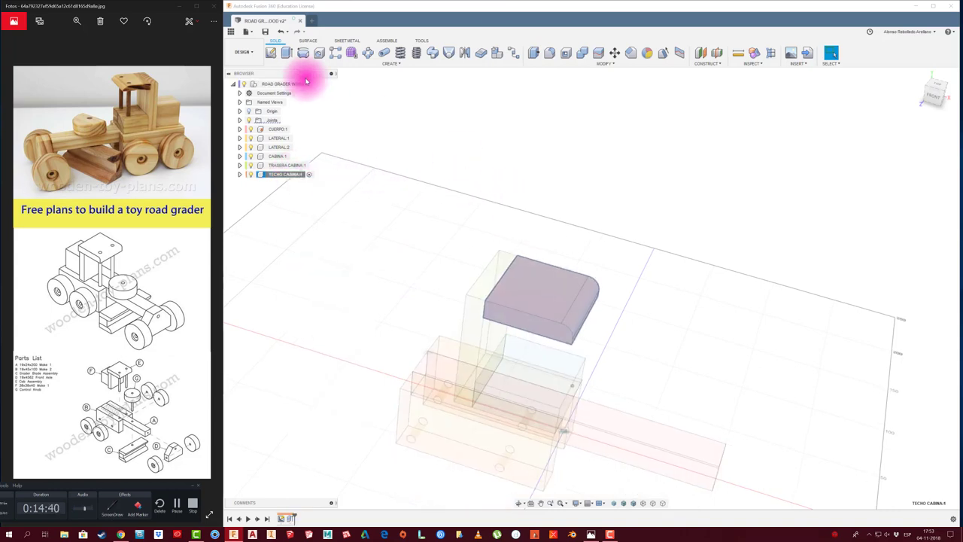
On the roof's top face, sketch a small hole circle and a construction centre line.
click(270, 52)
click(561, 299)
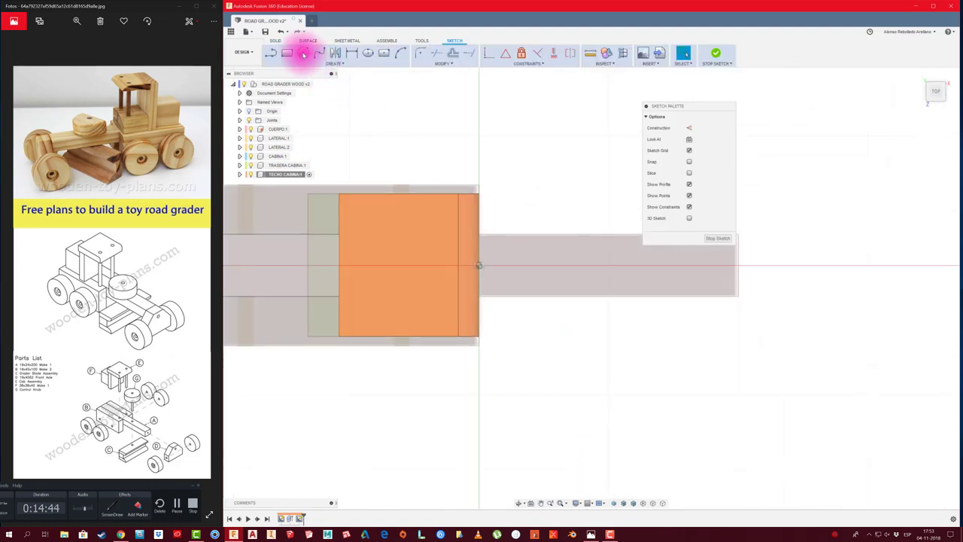
click(303, 53)
click(444, 310)
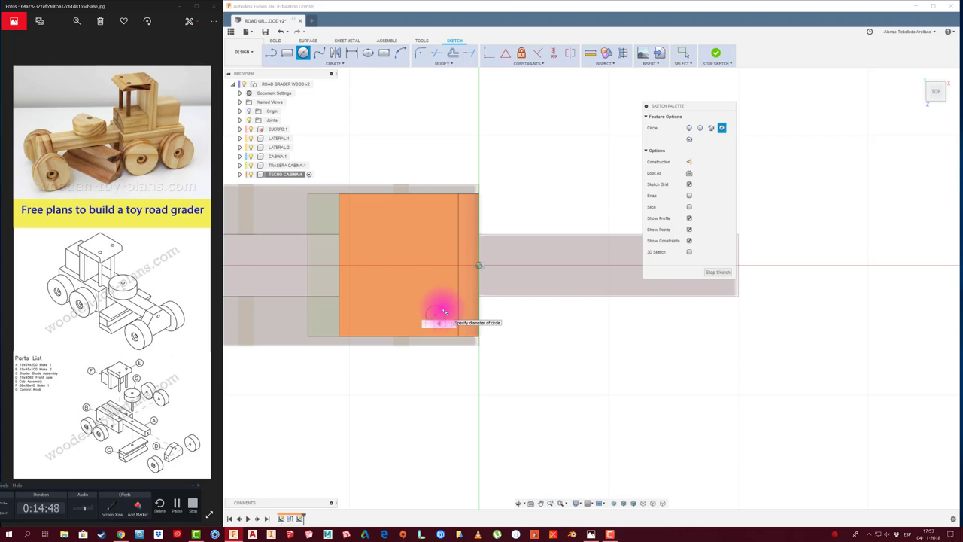
key(Escape)
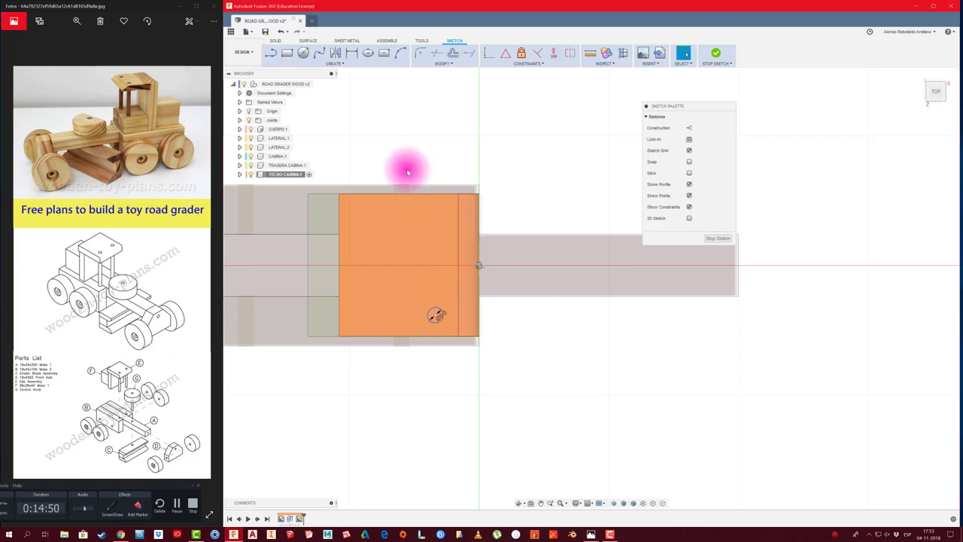
key(l)
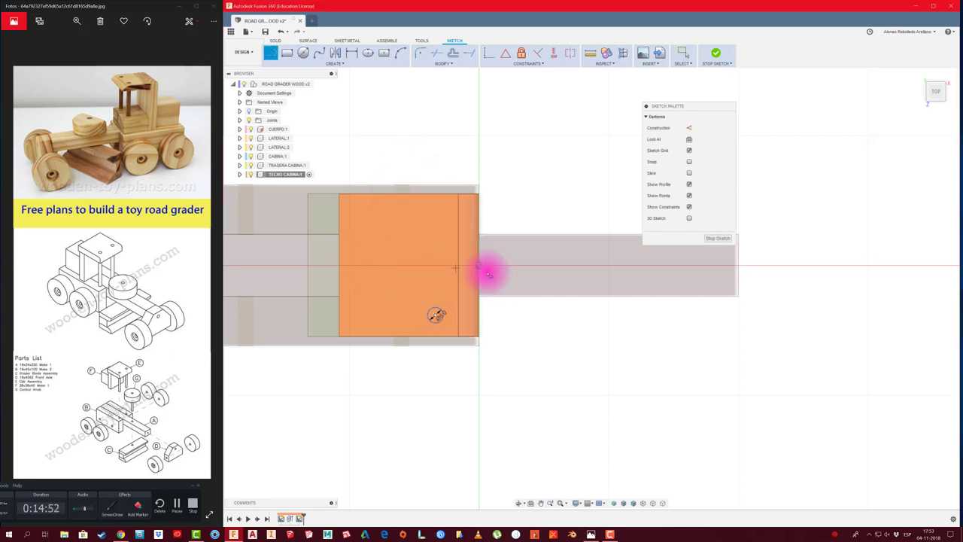
click(479, 265)
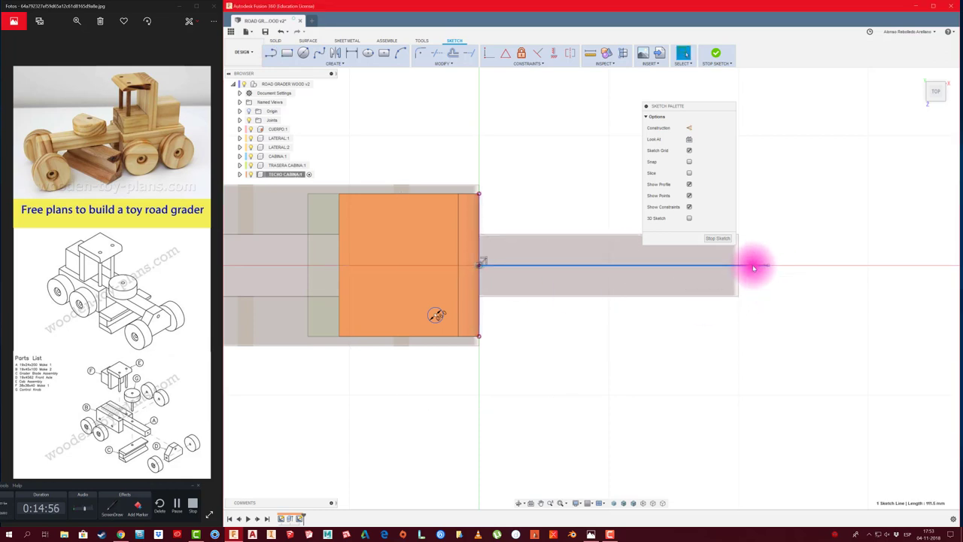
click(689, 127)
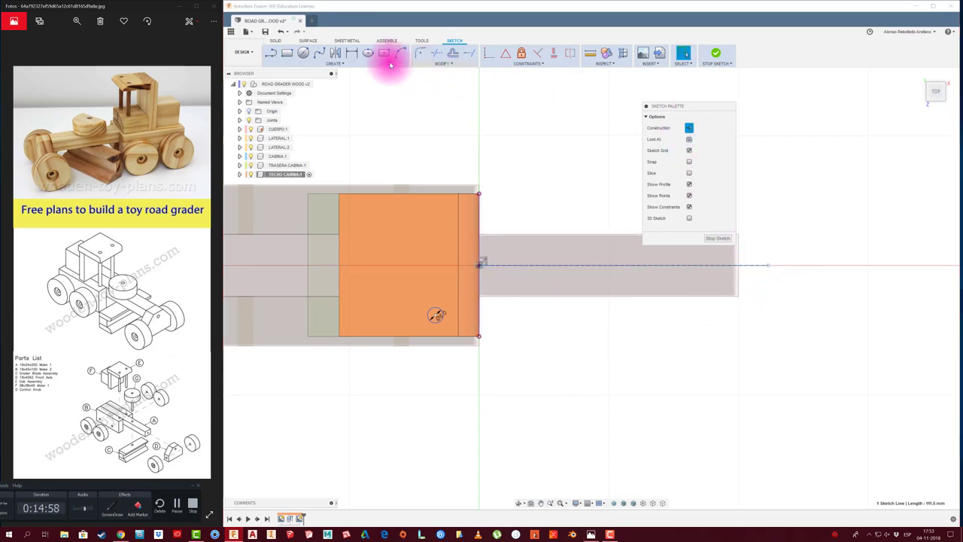
Mirror the hole circle across the dashed centre line to create the second hole circle.
click(336, 54)
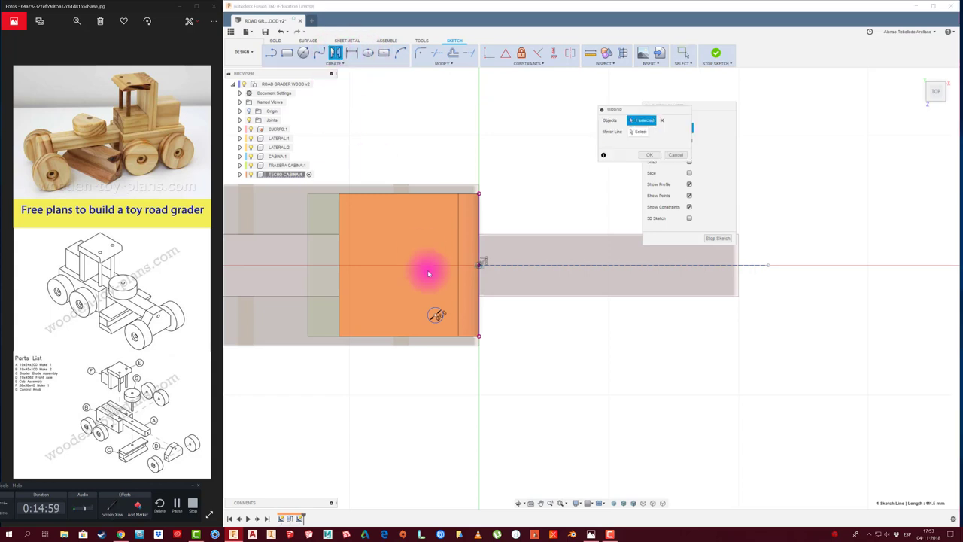
click(437, 313)
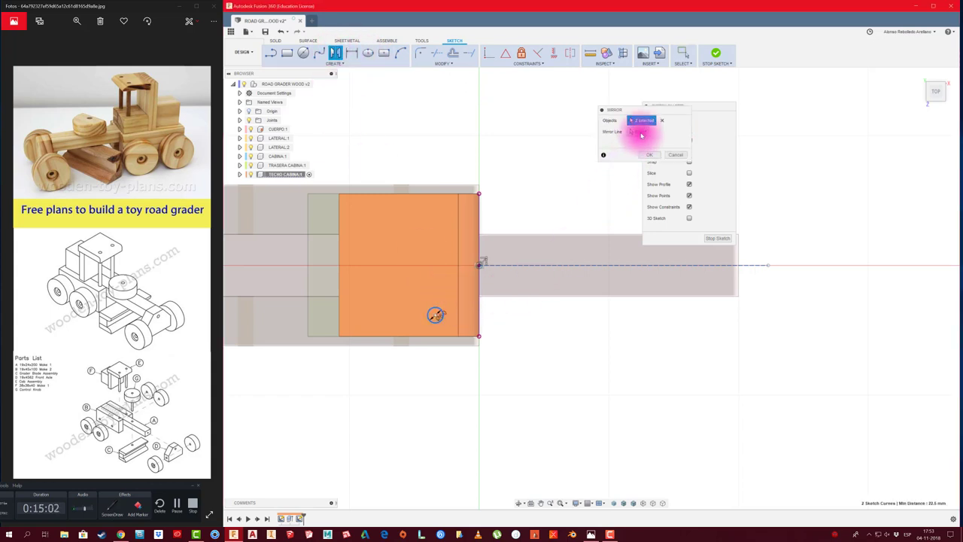
click(639, 133)
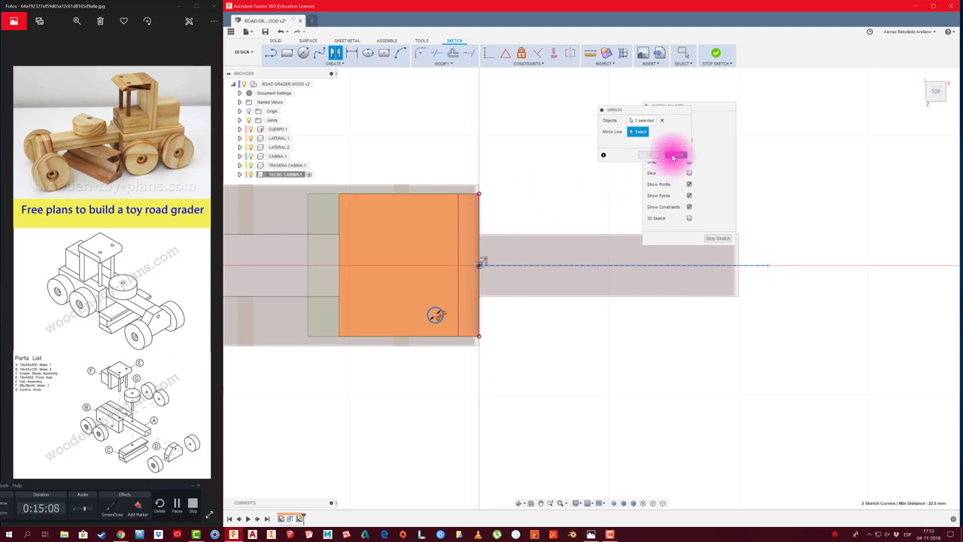
click(675, 155)
click(336, 53)
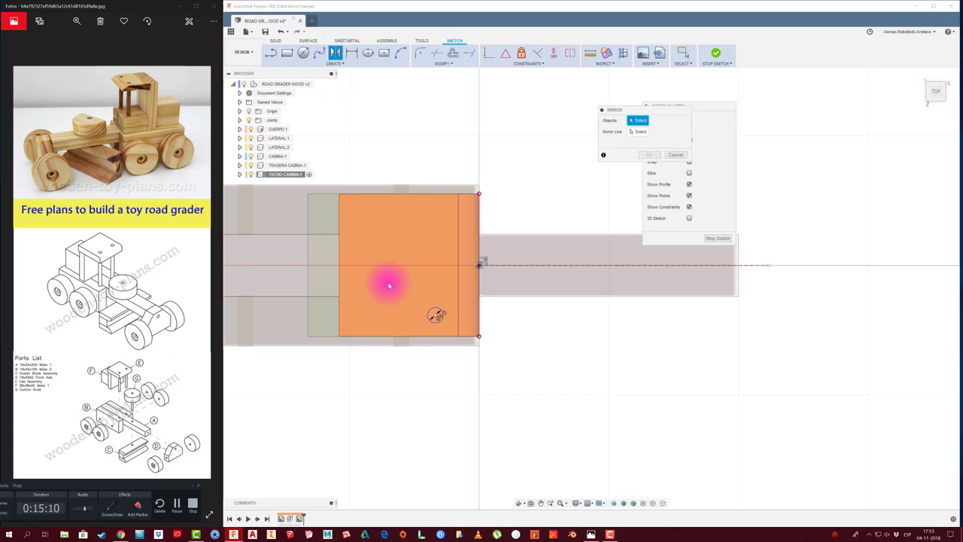
drag(437, 313, 454, 361)
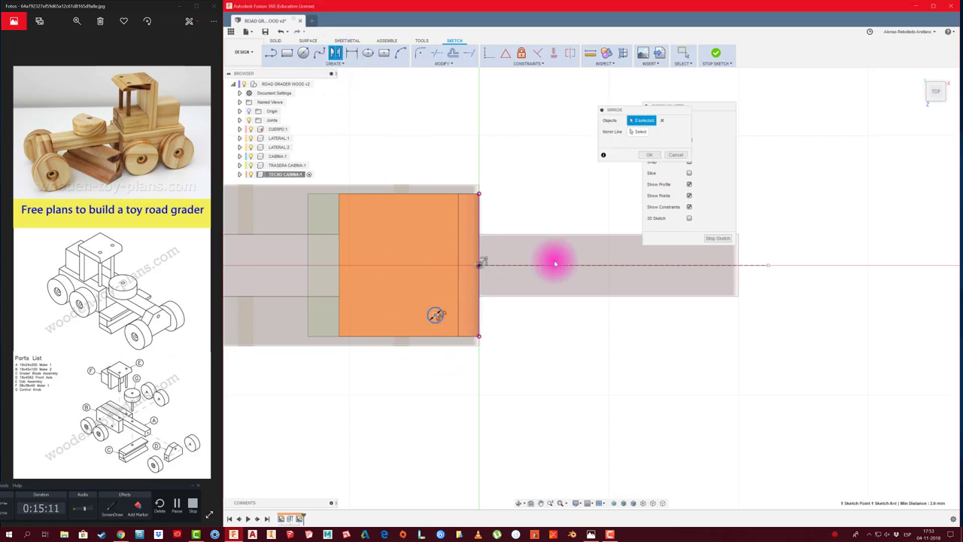
click(639, 132)
click(753, 266)
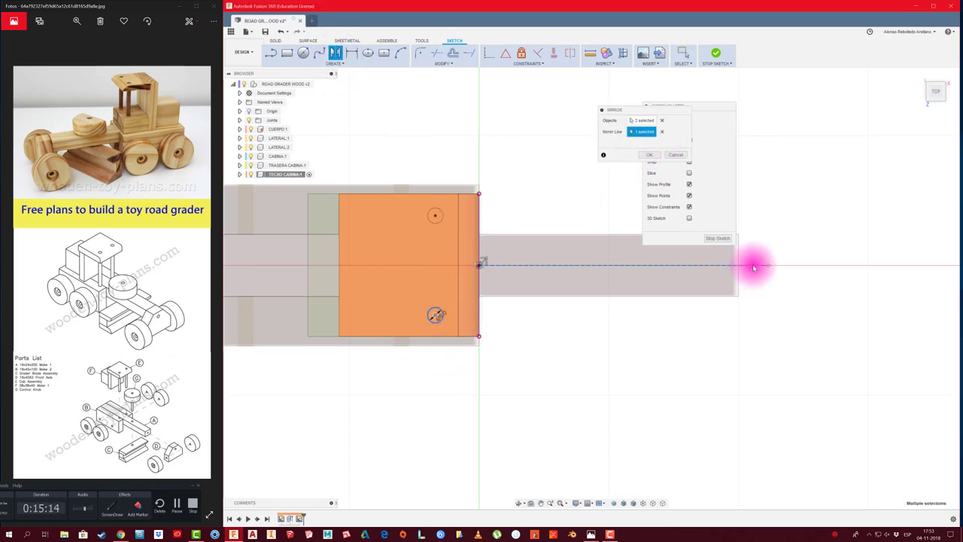
click(655, 156)
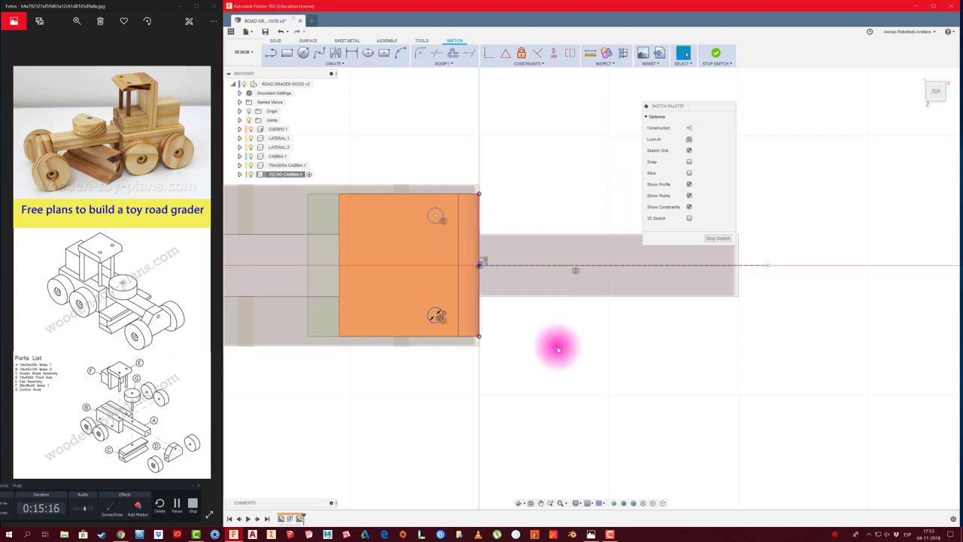
shift+middle_drag(546, 365, 545, 368)
Cut both hole circles 40 mm down through the roof.
key(e)
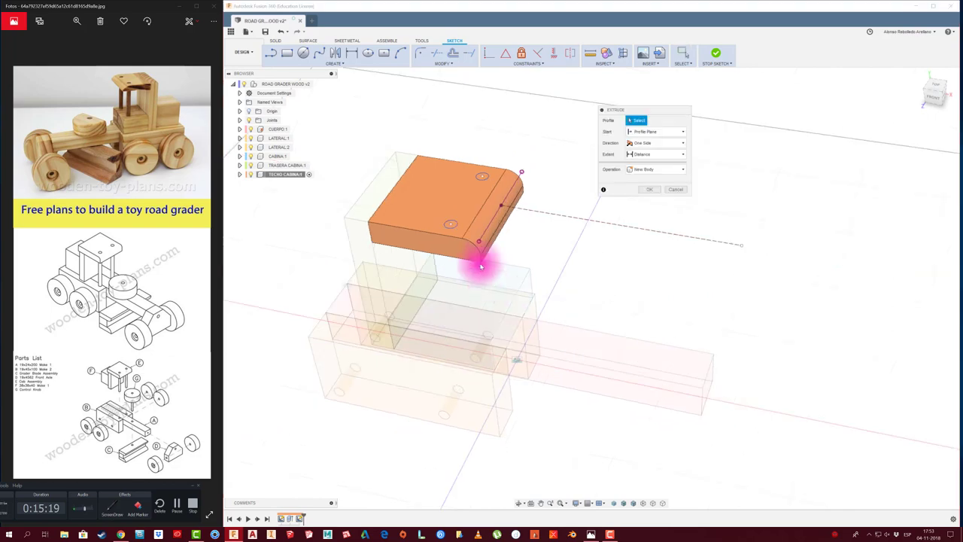
click(470, 202)
click(483, 181)
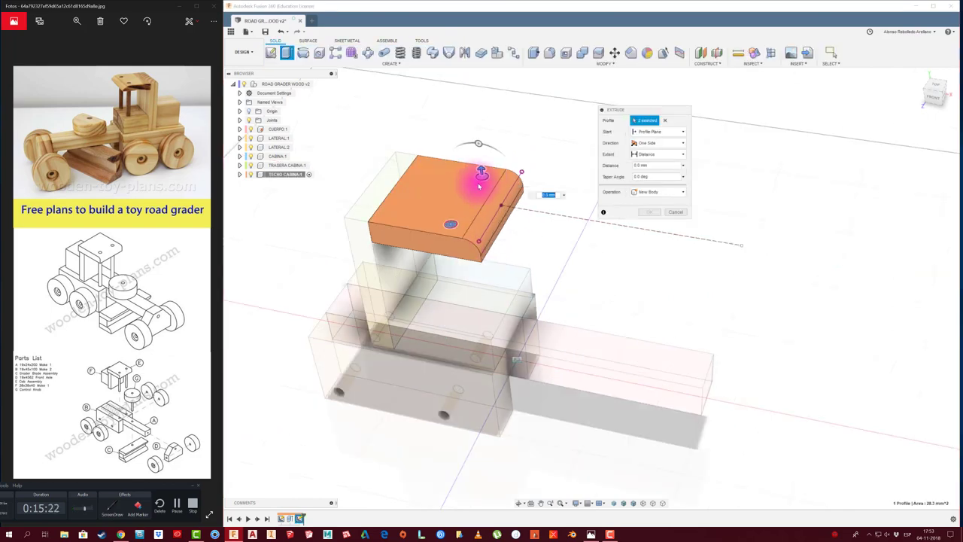
drag(484, 169, 494, 248)
shift+middle_drag(494, 248, 502, 268)
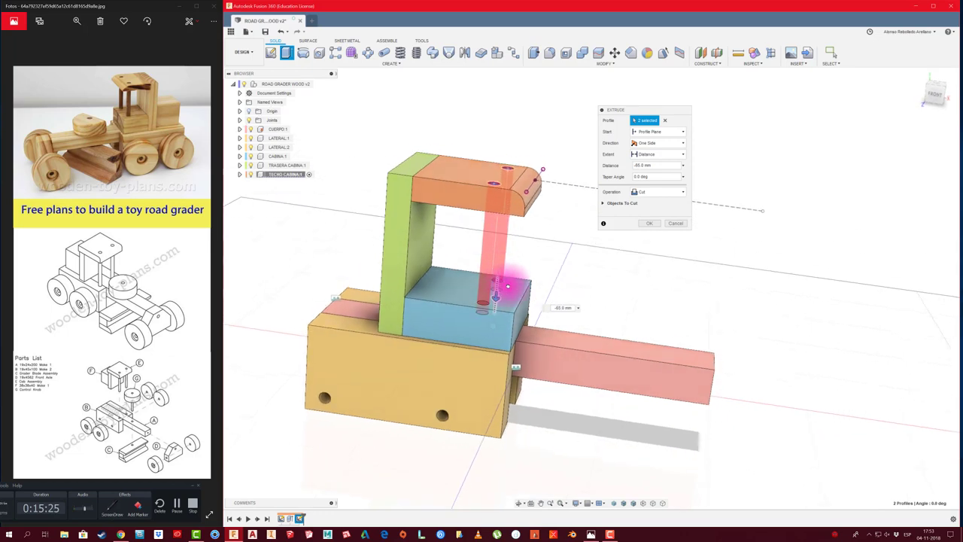
drag(503, 267, 514, 247)
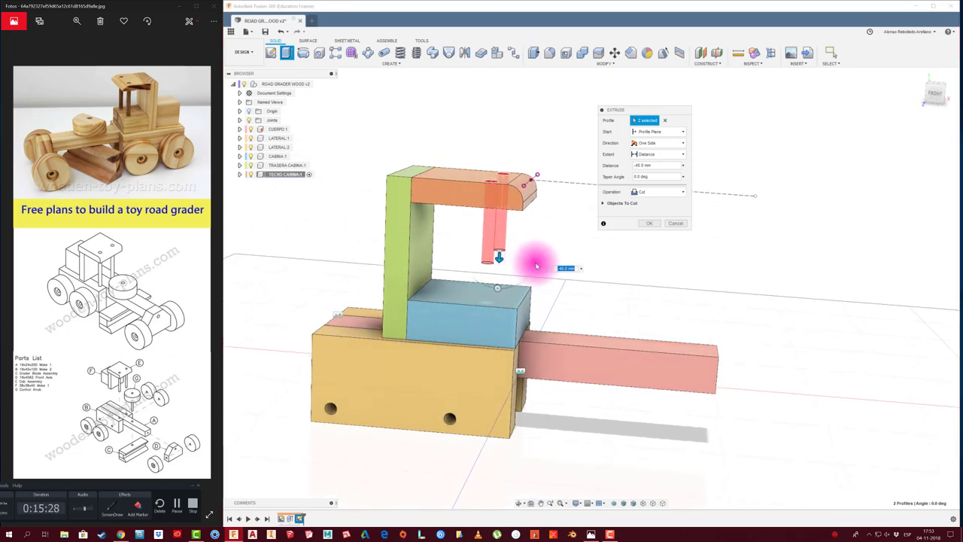
mouse_move(555, 269)
shift+middle_down()
mouse_move(458, 323)
mouse_move(489, 323)
shift+middle_up()
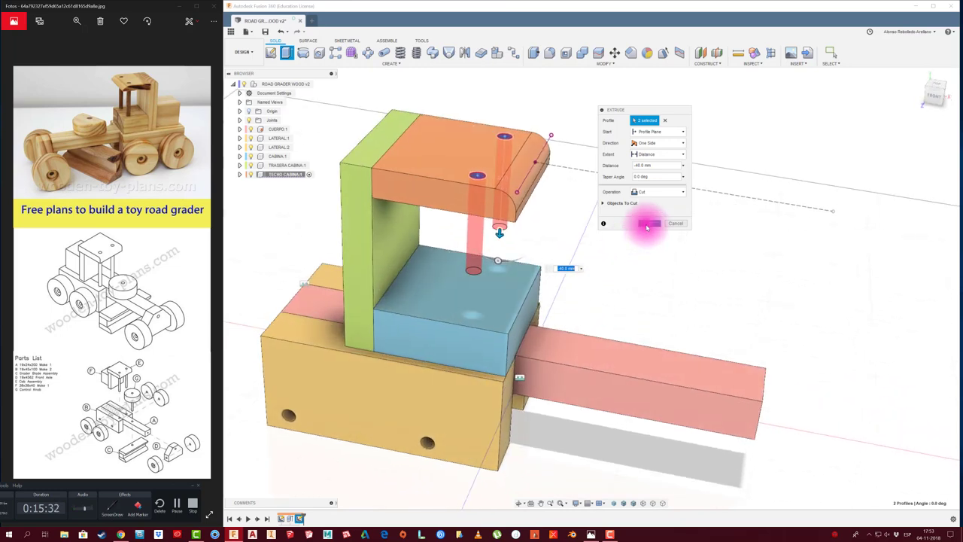
click(645, 223)
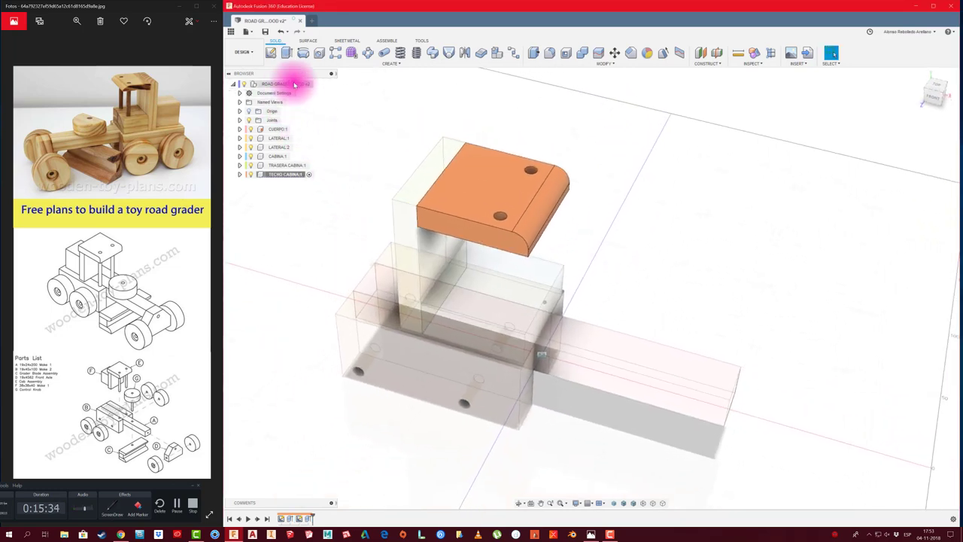
Select the top-level road grader assembly to show all parts again.
click(296, 83)
click(386, 131)
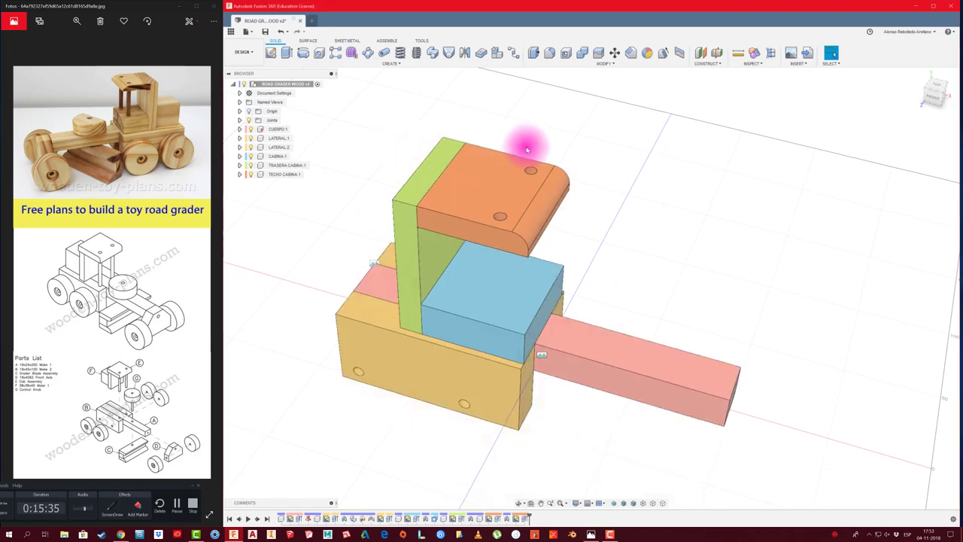
shift+middle_drag(520, 144, 338, 122)
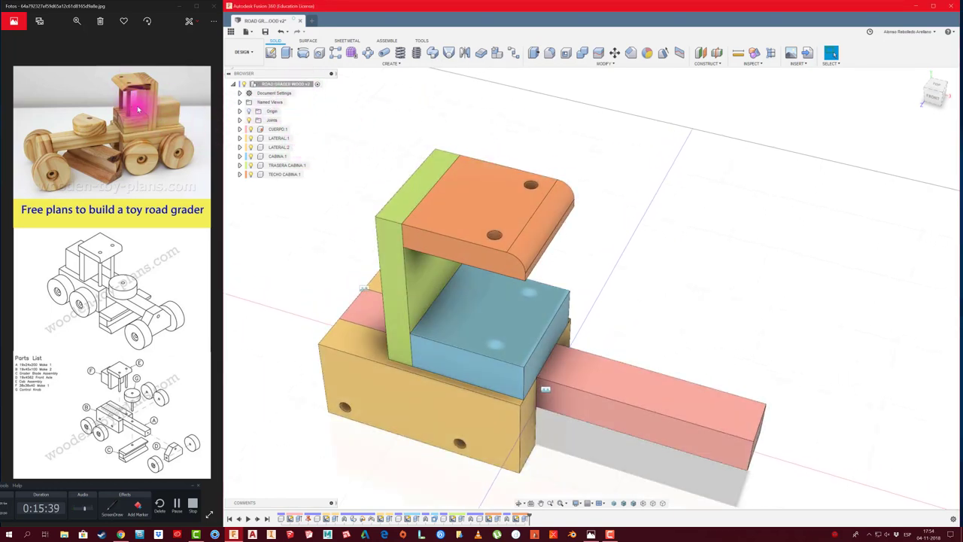
Add a new SOPORTE CABINA component and start a sketch on the roof's top face.
right_click(301, 83)
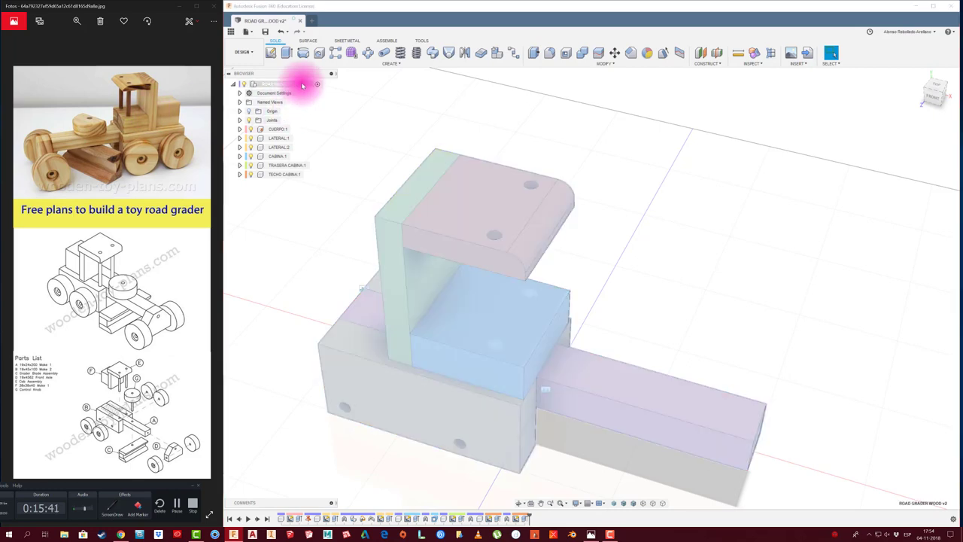
click(323, 91)
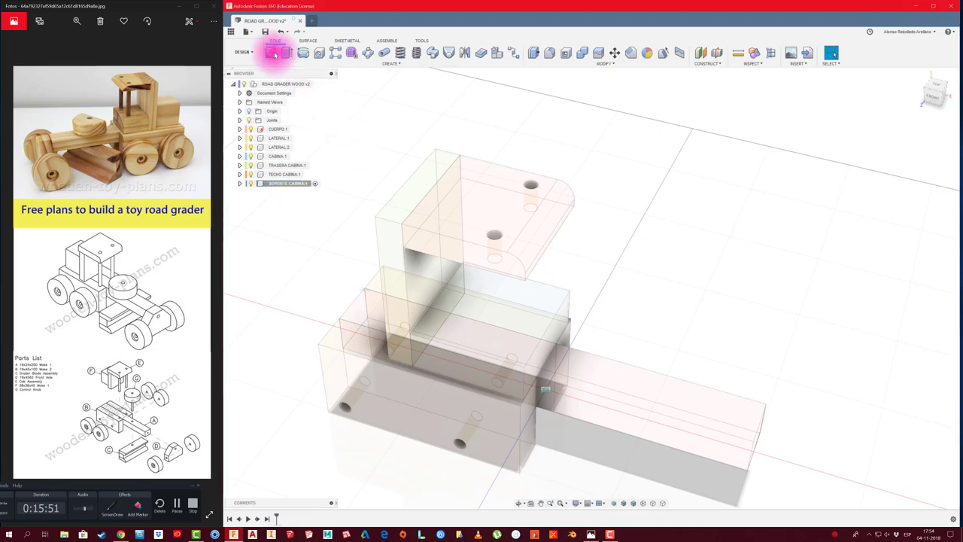
click(271, 52)
click(508, 179)
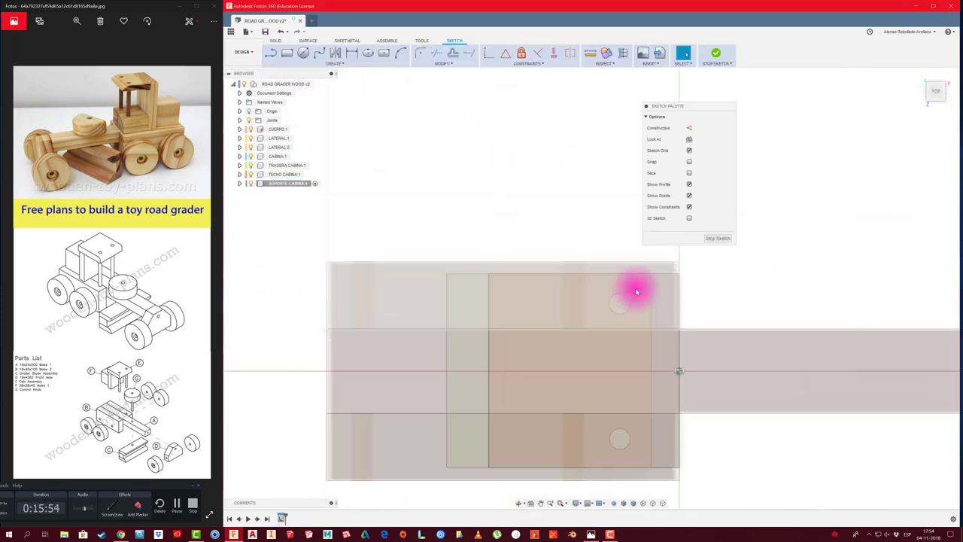
Draw a small circle over one roof hole for the support post.
key(c)
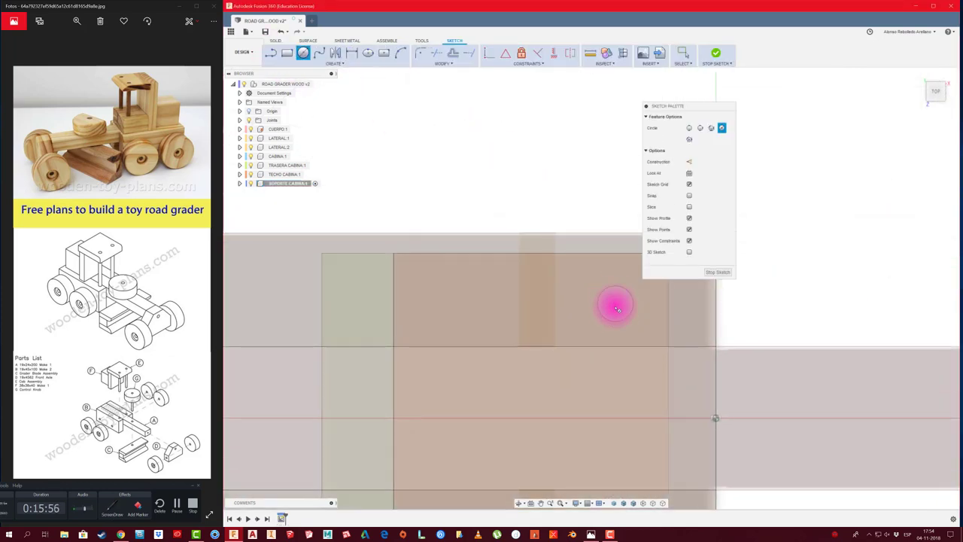
click(615, 304)
click(619, 293)
scroll(546, 286, down, 2)
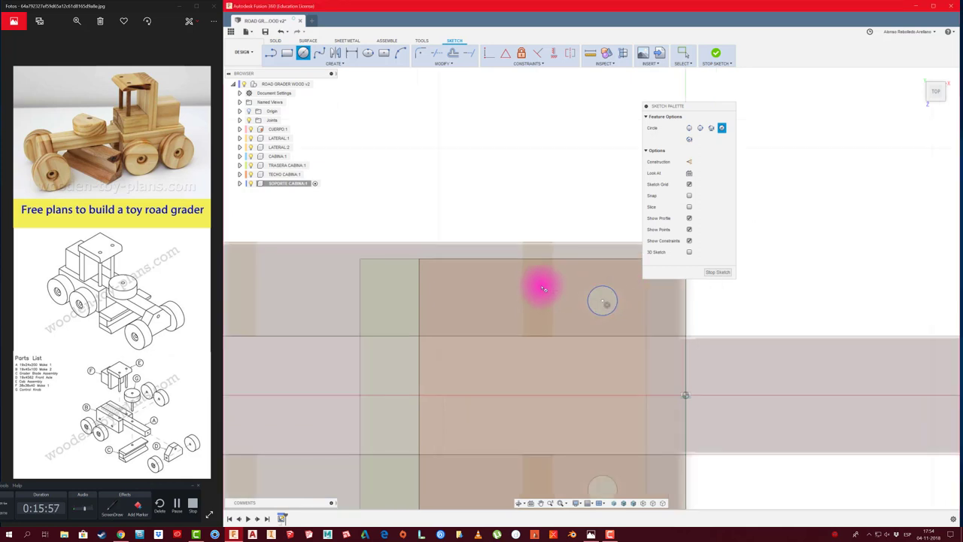
scroll(534, 280, down, 2)
Extrude the circle 70 mm downward into a solid support post.
key(e)
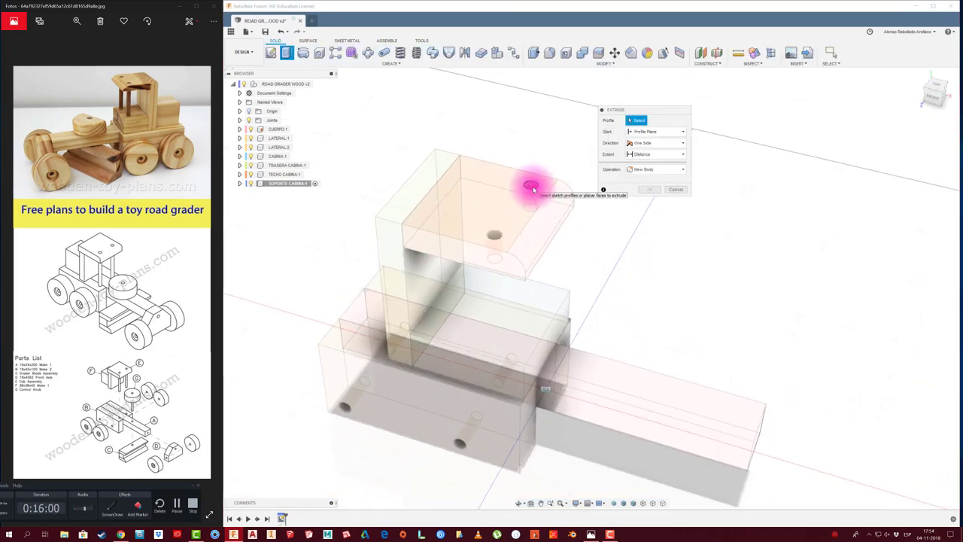
drag(531, 181, 529, 297)
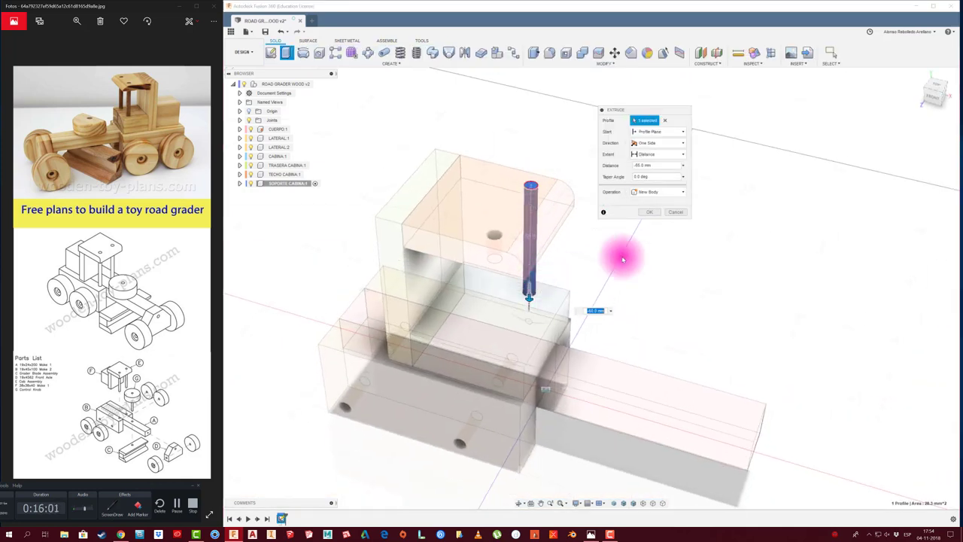
click(933, 96)
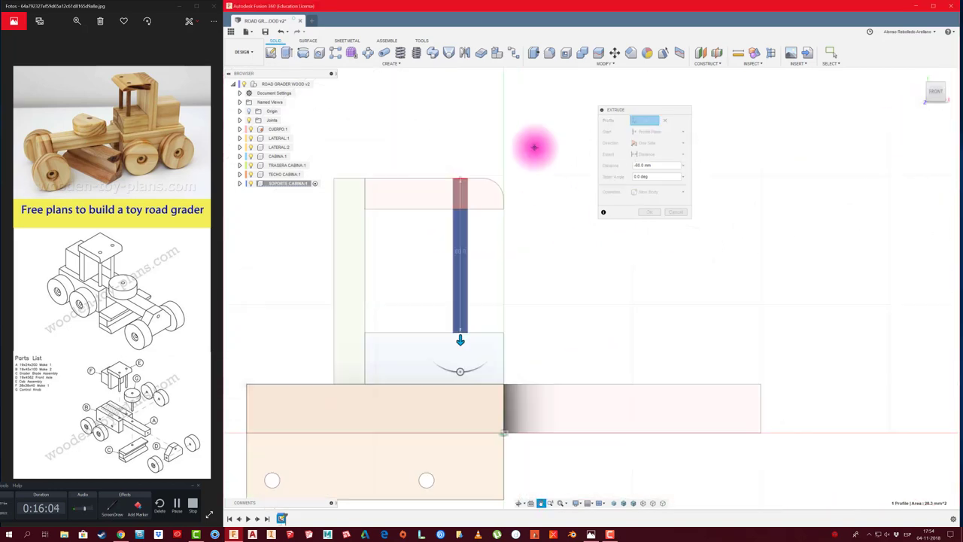
drag(406, 217, 424, 265)
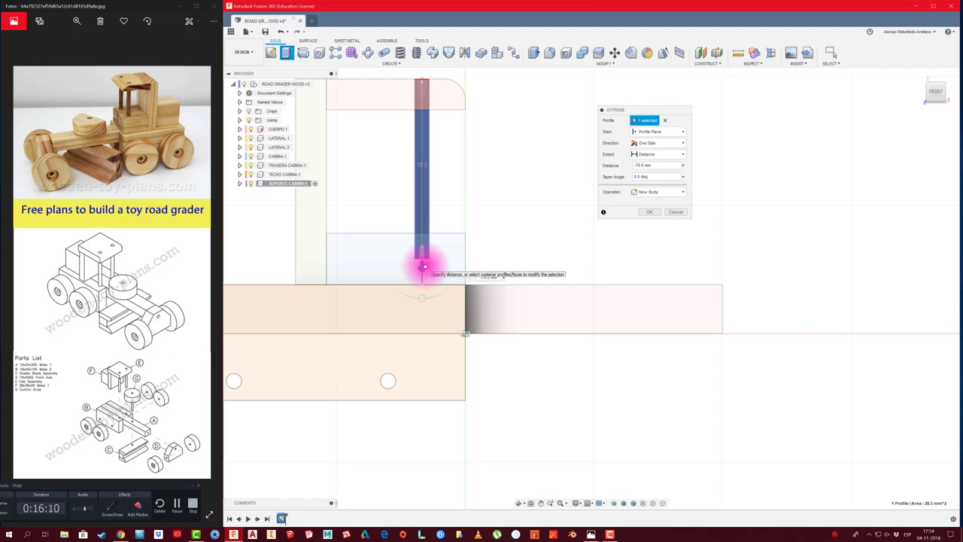
click(649, 212)
scroll(579, 218, down, 2)
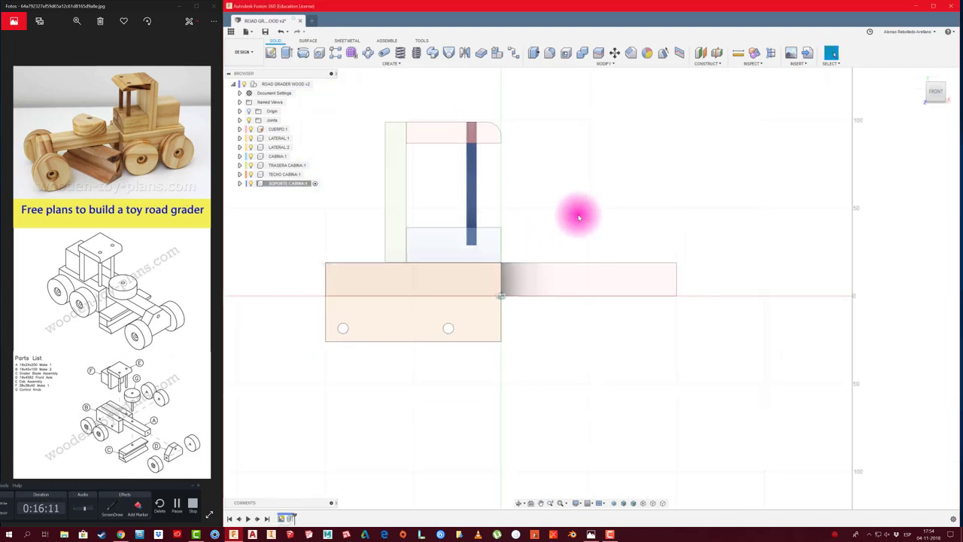
shift+middle_drag(579, 218, 269, 92)
Rigidly join the support post to the roof with an as-built joint.
click(318, 83)
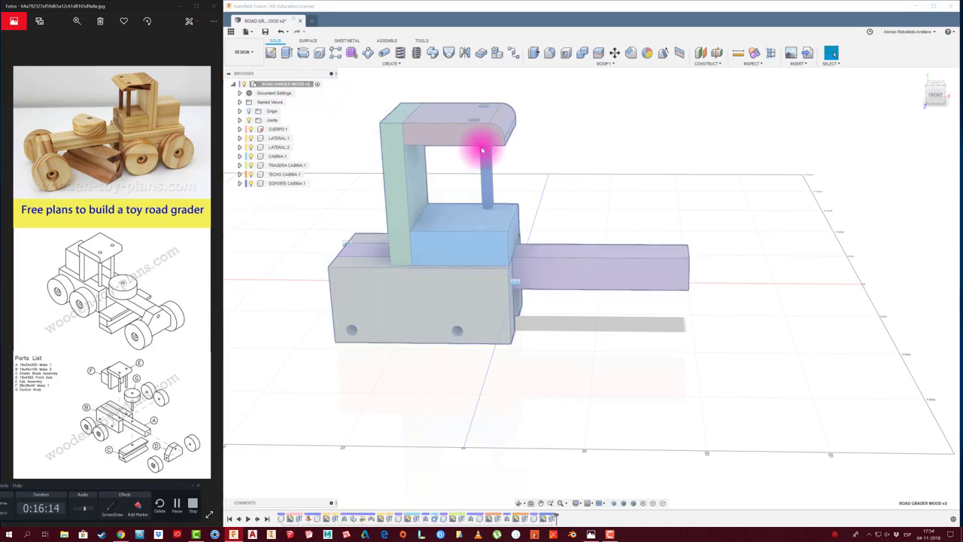
click(625, 149)
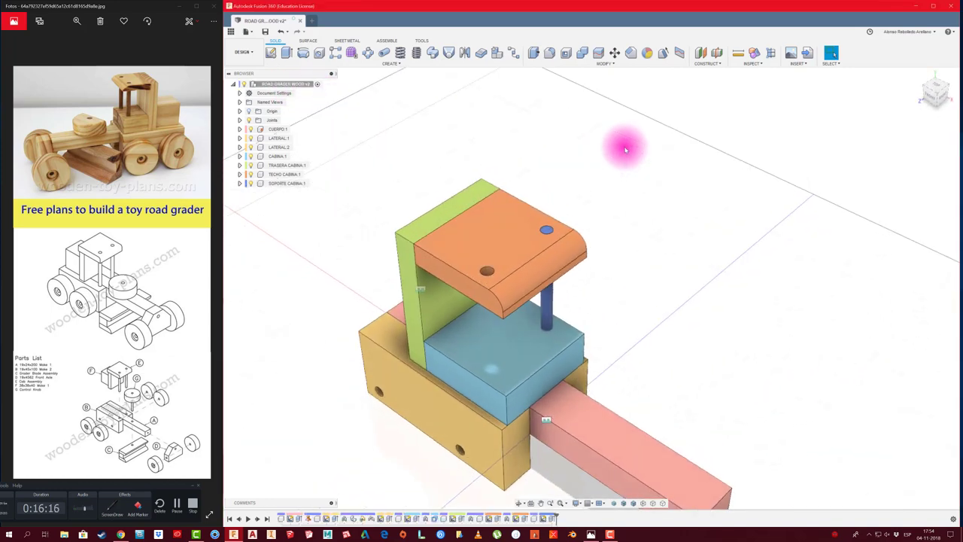
key(shift+j)
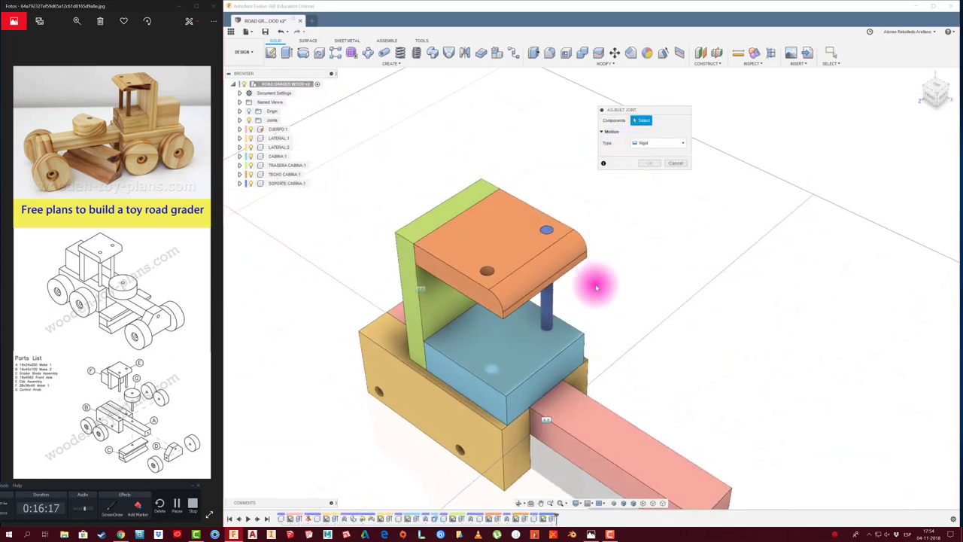
click(532, 286)
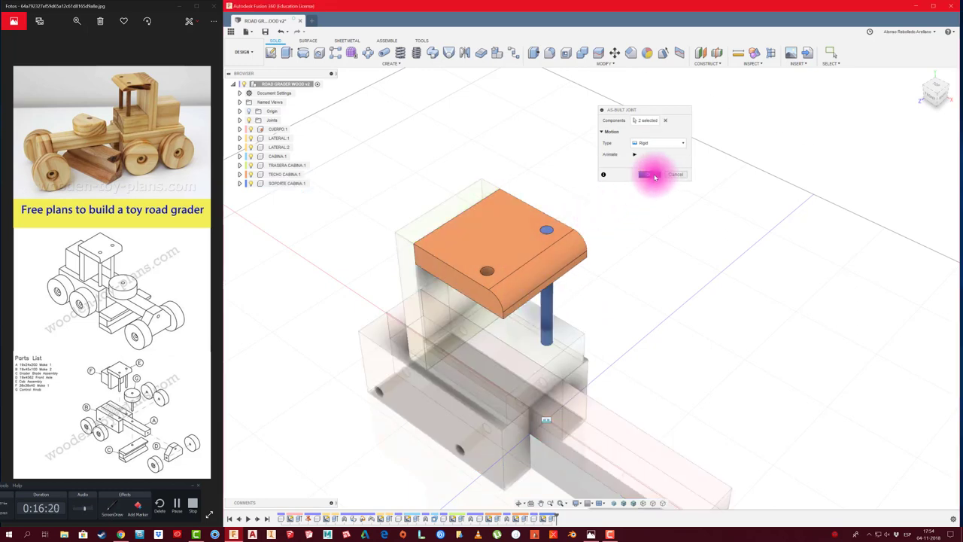
click(650, 164)
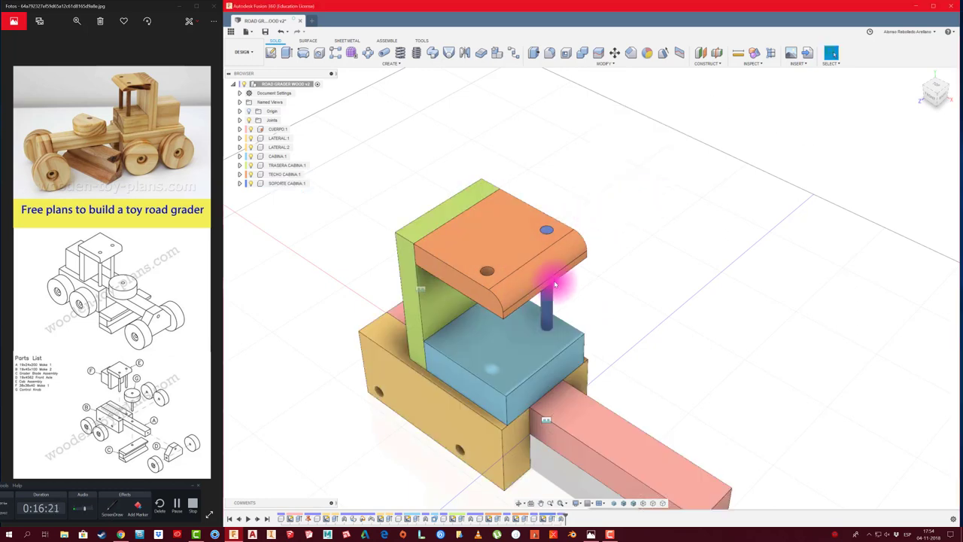
click(500, 353)
Isolate and then unisolate the CABINA component, and open Combine with Join selected.
click(282, 158)
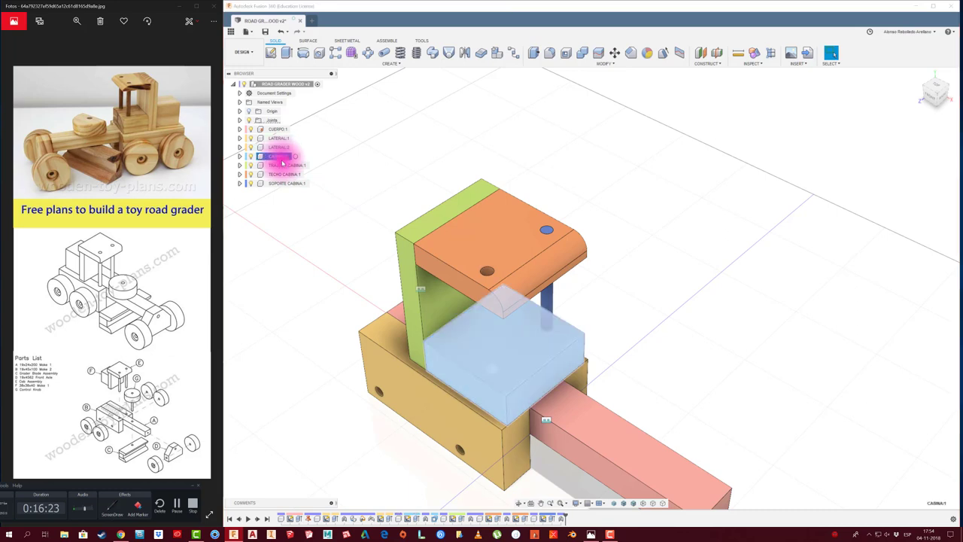
right_click(283, 158)
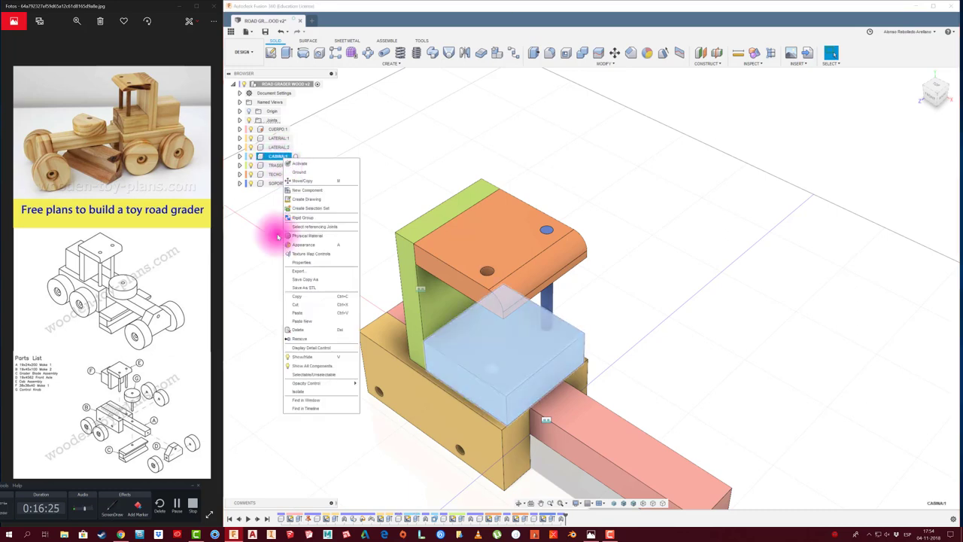
click(305, 392)
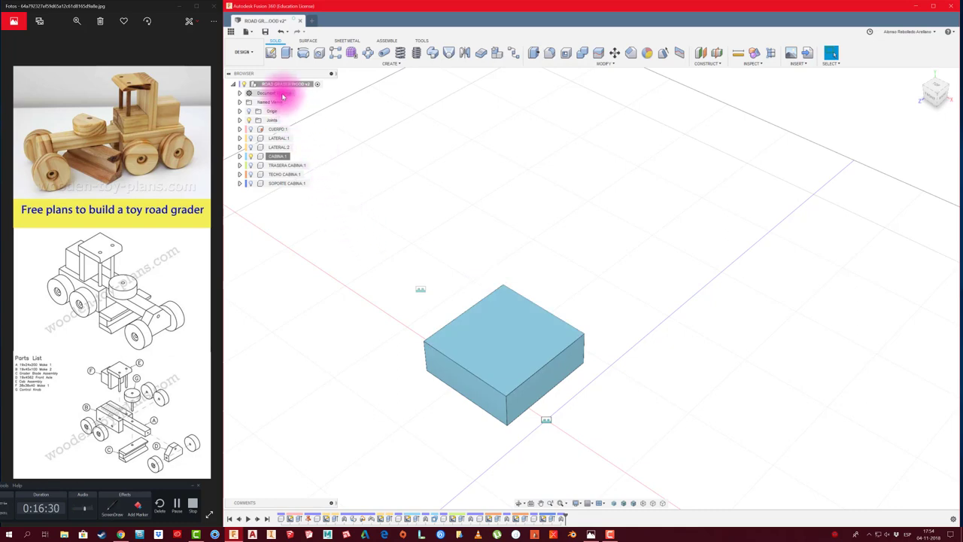
right_click(278, 157)
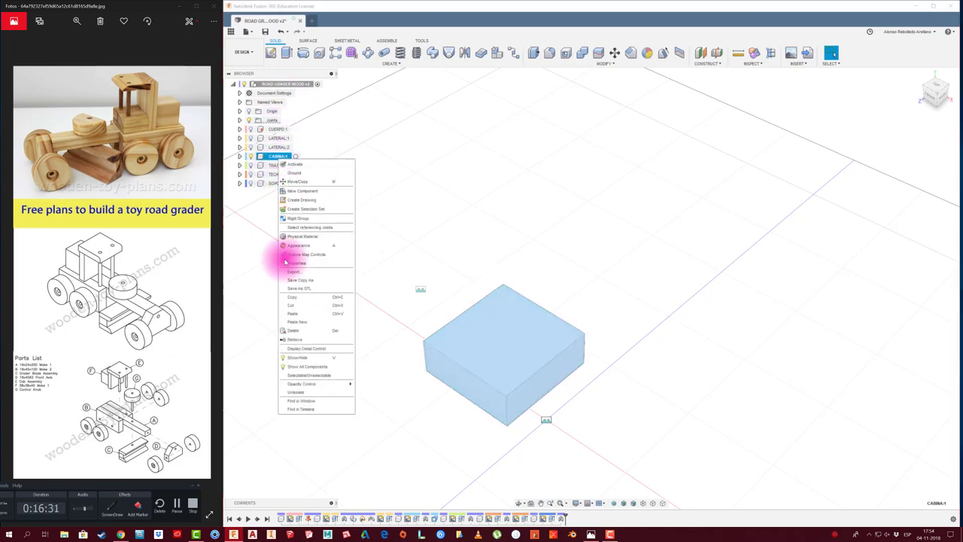
click(304, 392)
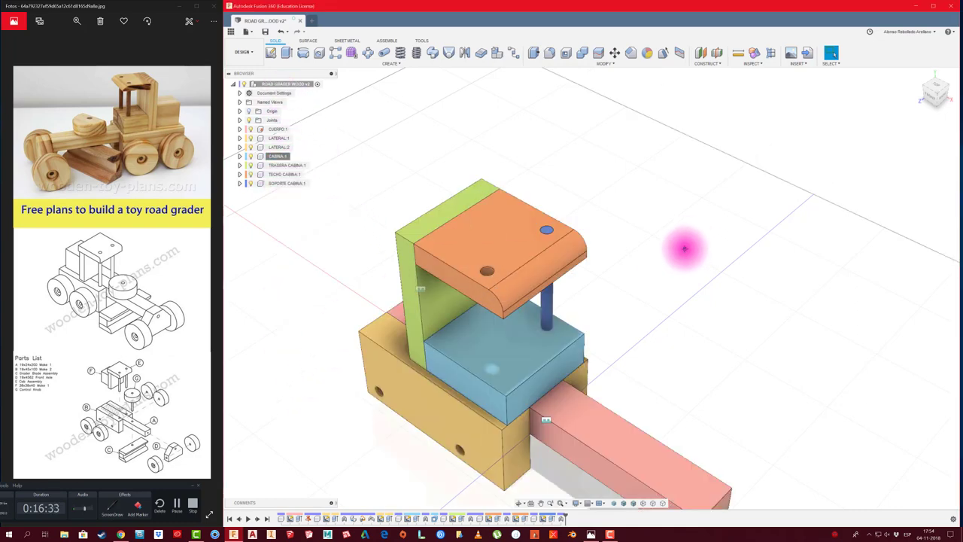
shift+middle_drag(677, 235, 576, 140)
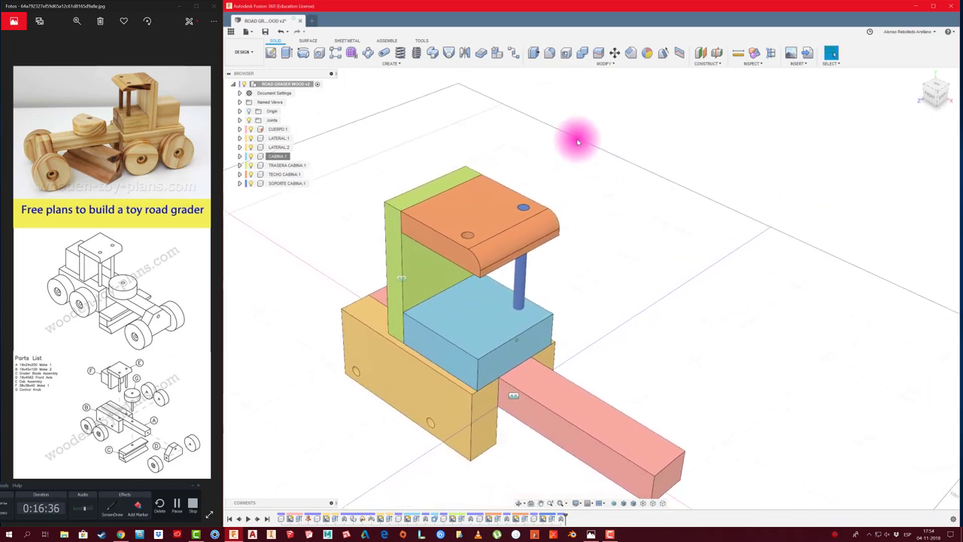
click(581, 53)
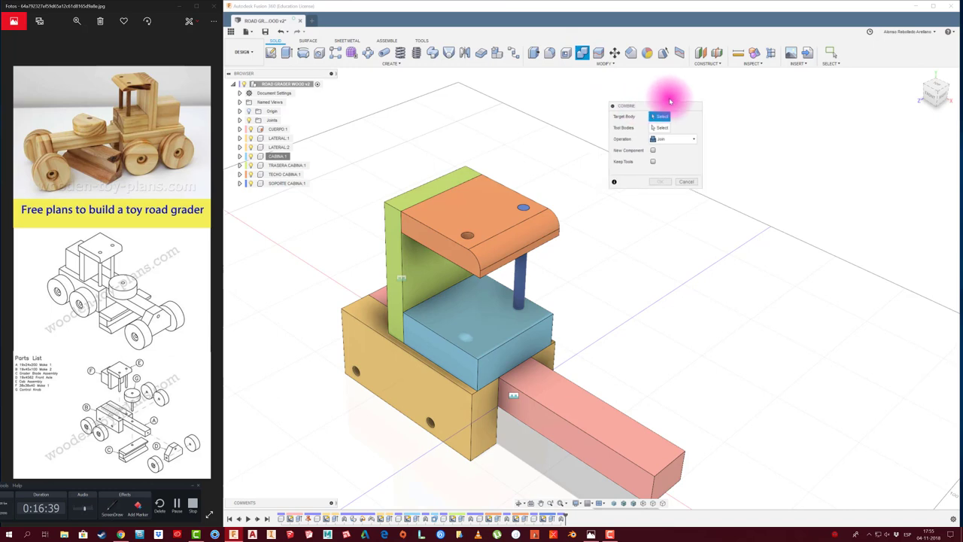
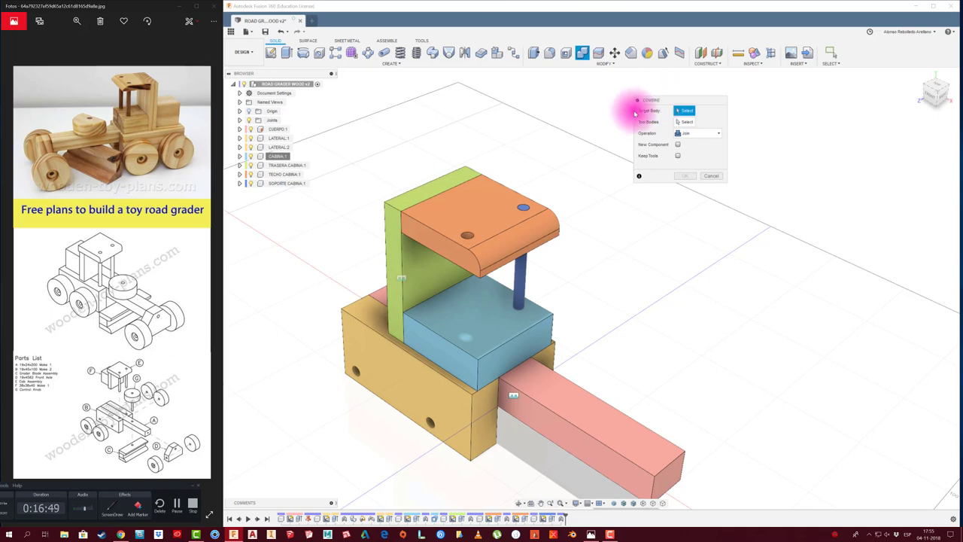
Combine-cut the pin's hole through the blue cab box, keeping the pin.
click(511, 332)
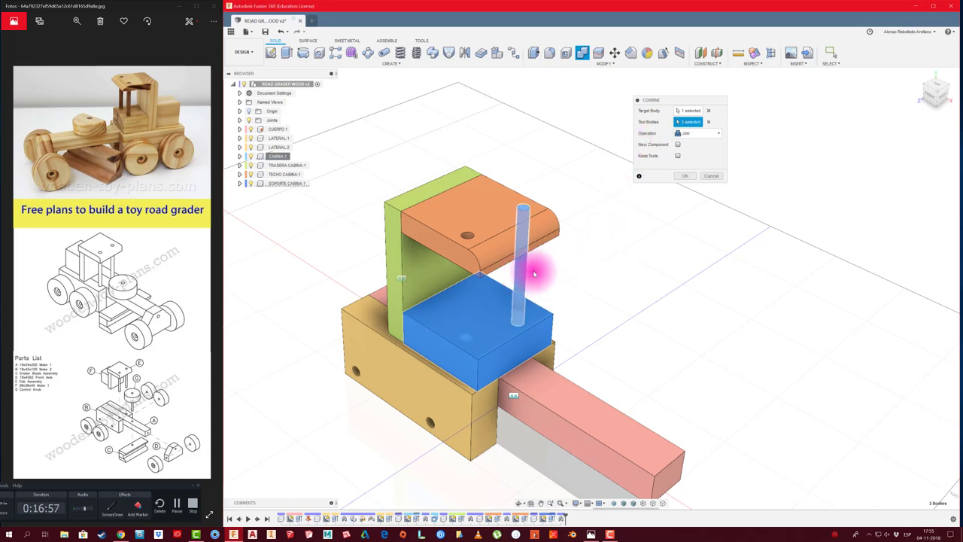
click(711, 134)
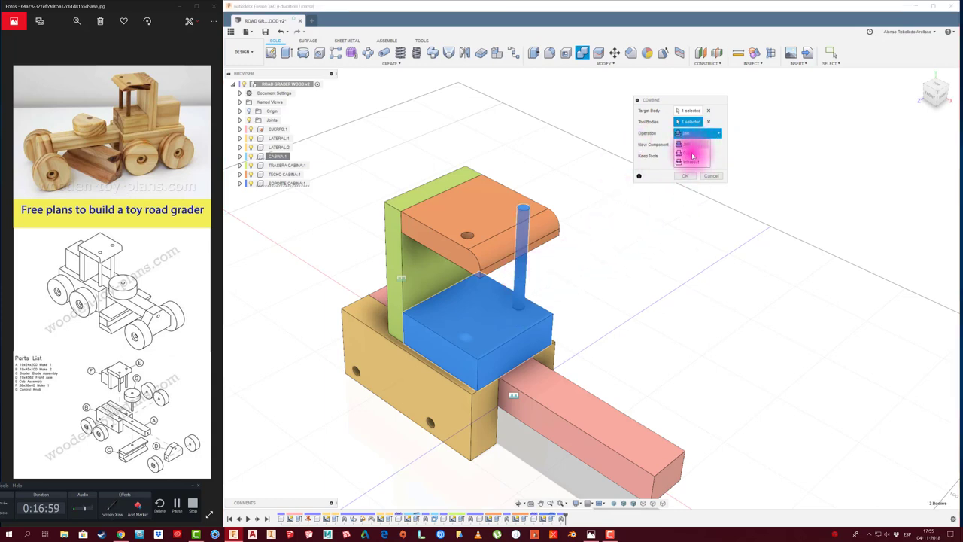
click(692, 154)
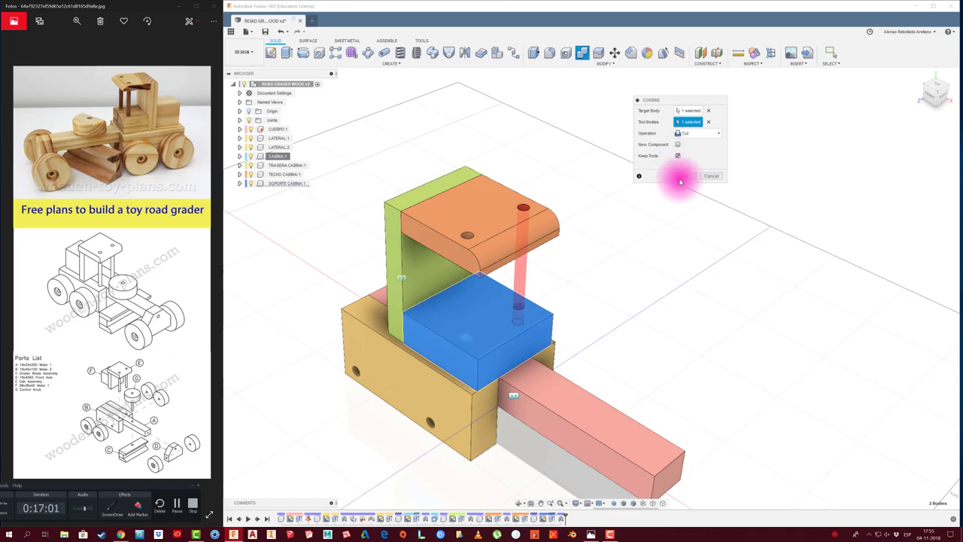
Isolate the CABINA component to inspect the new hole, then show all components again.
right_click(278, 158)
click(286, 387)
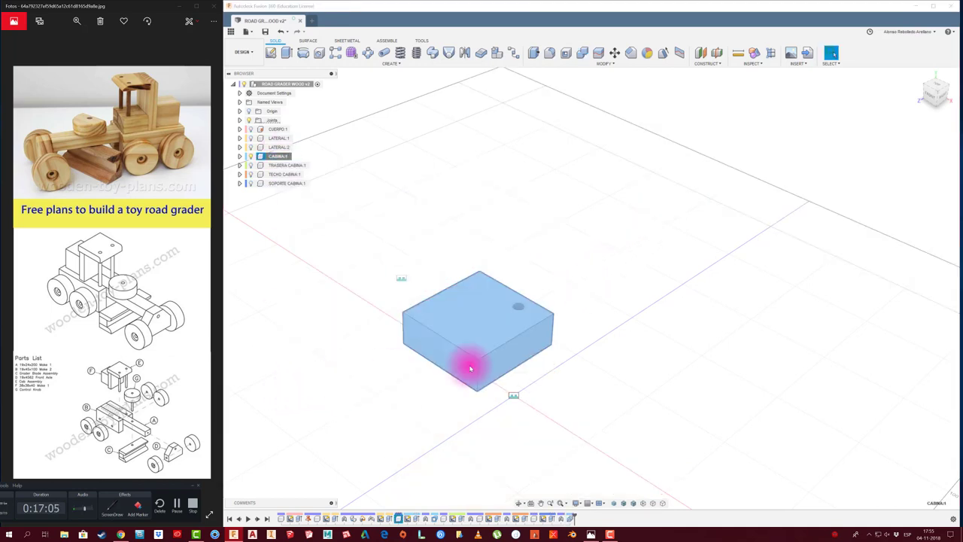
mouse_move(594, 329)
shift+middle_down()
mouse_move(520, 294)
mouse_move(546, 258)
shift+middle_up()
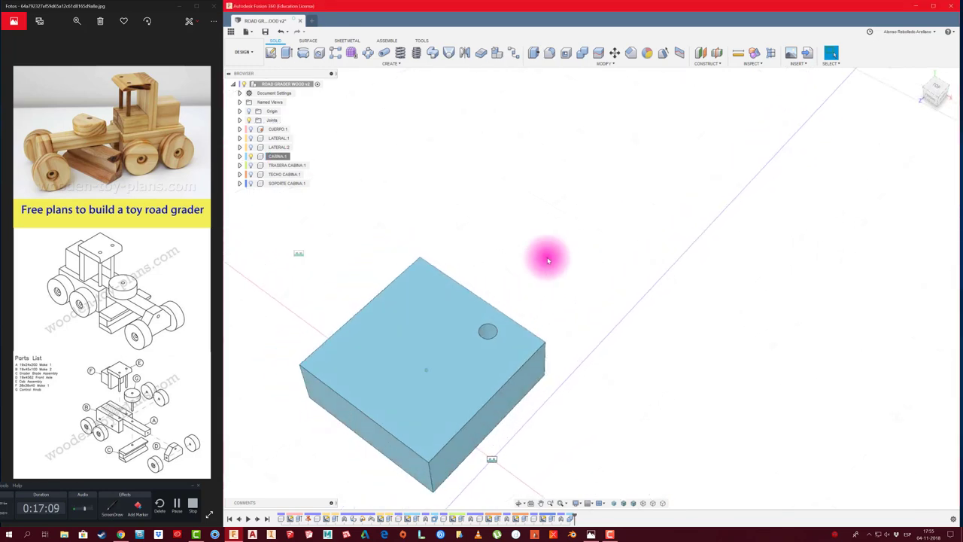
right_click(277, 155)
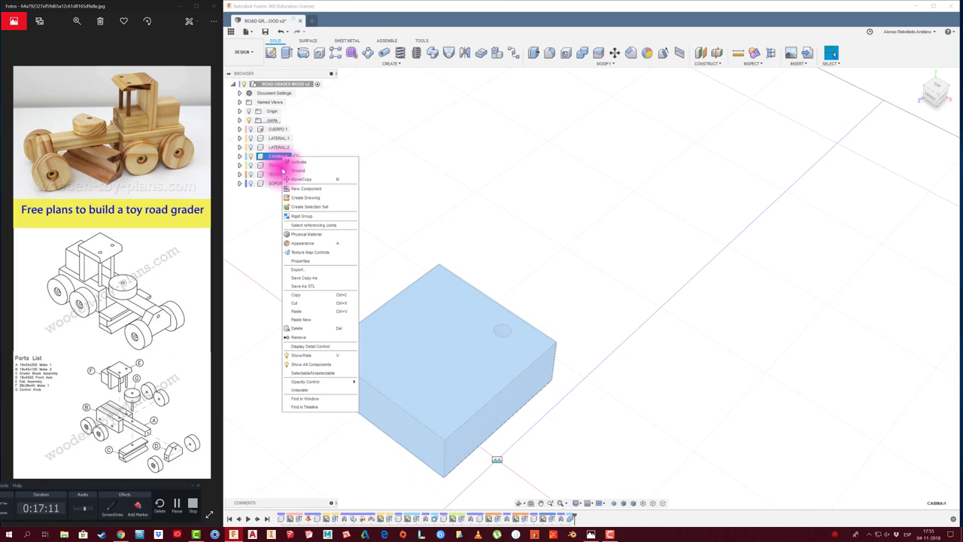
click(304, 390)
scroll(640, 193, down, 5)
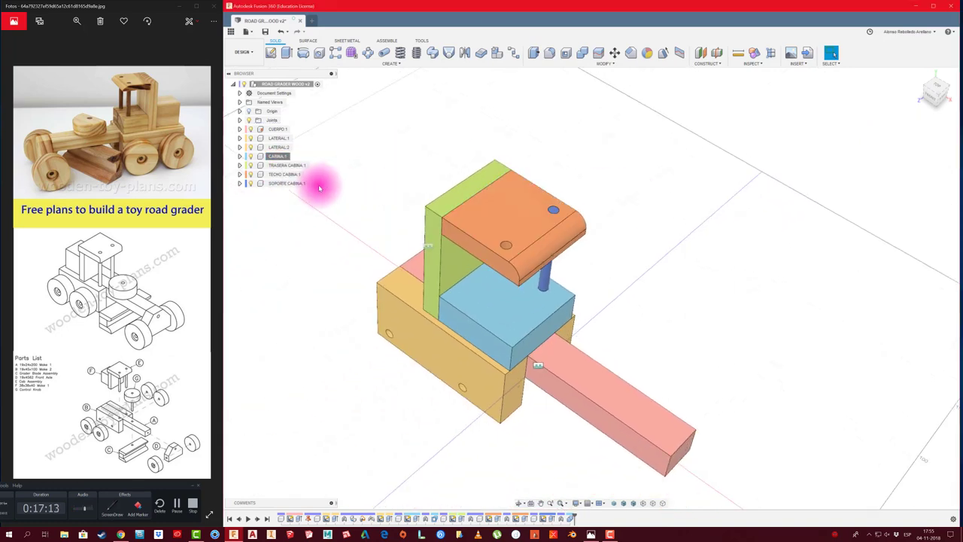
Paste a copy of the SOPORTE CABINA:1 pin and move it 100 mm in Z.
click(301, 185)
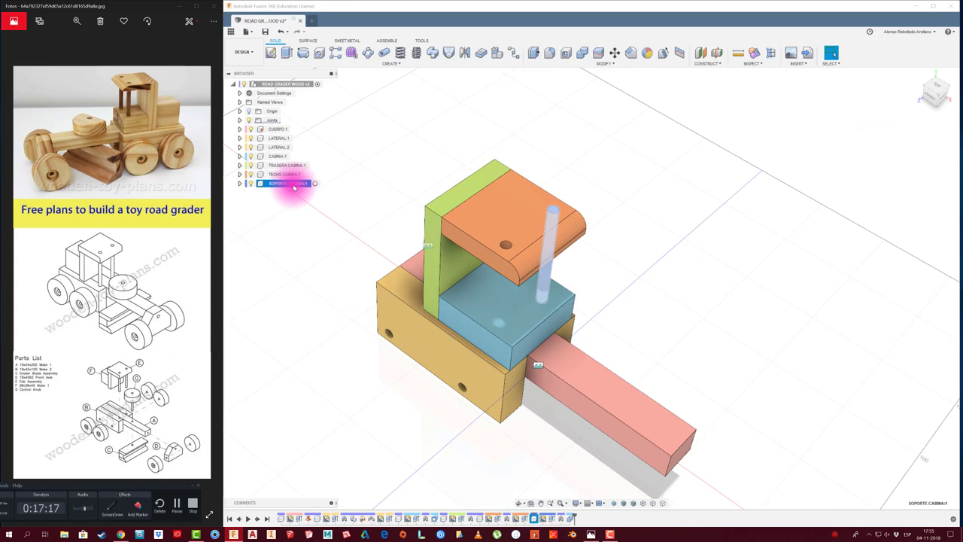
key(ctrl+v)
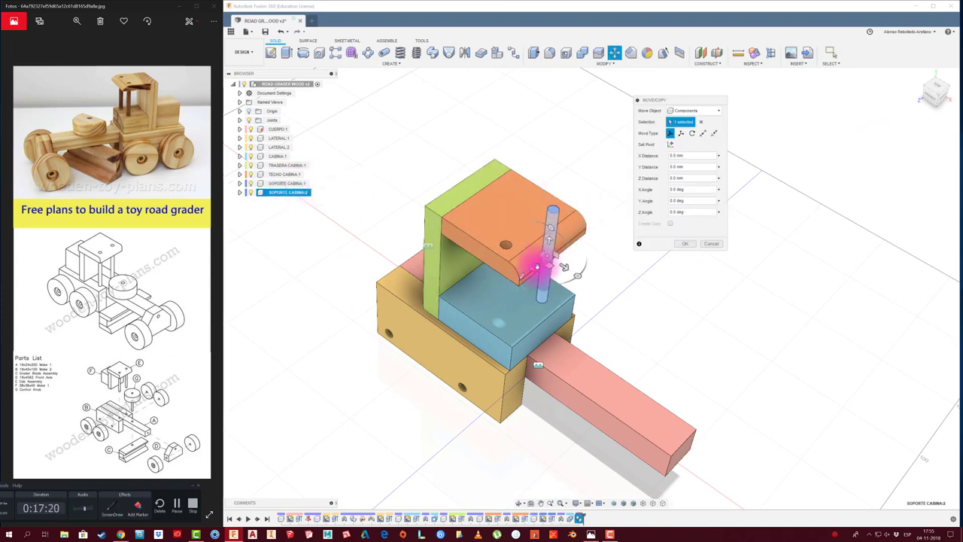
drag(530, 269, 384, 365)
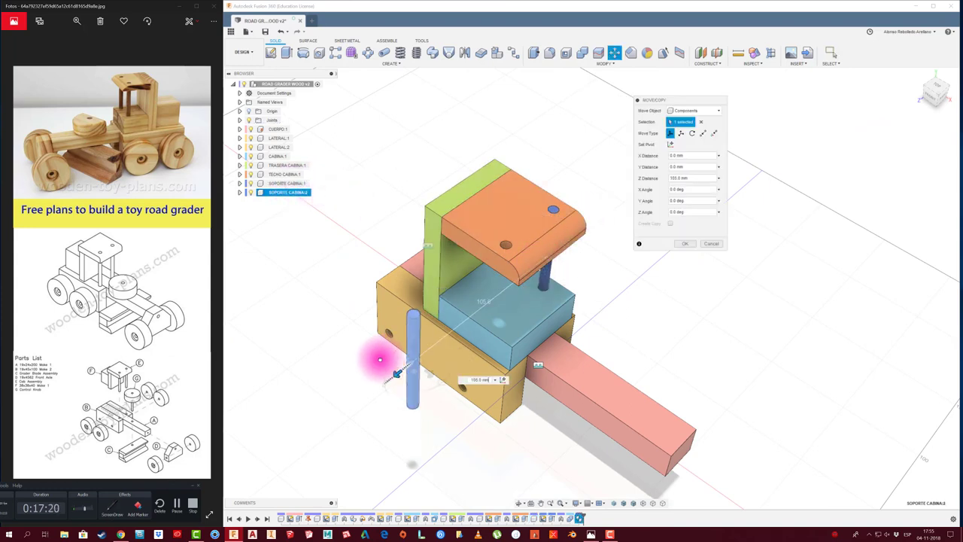
click(682, 248)
scroll(344, 276, up, 1)
scroll(344, 286, up, 2)
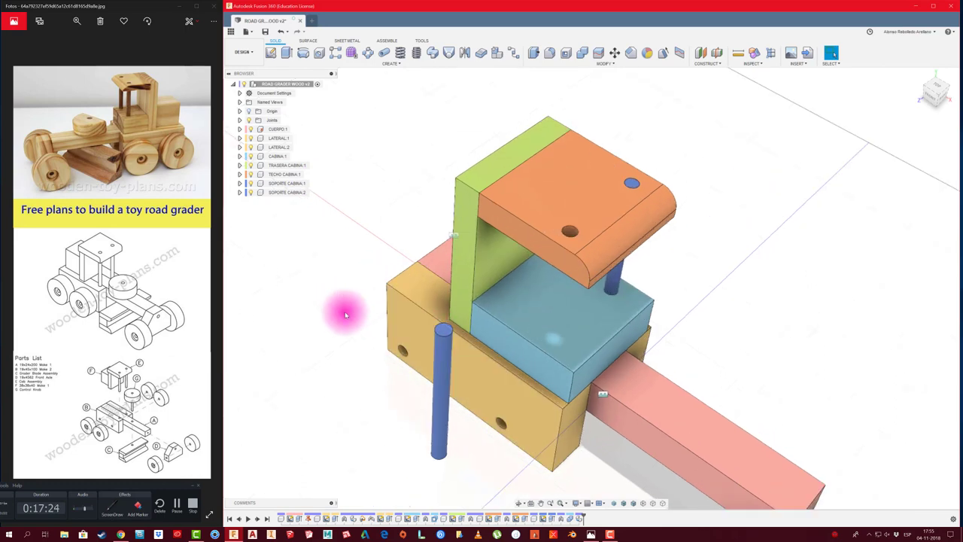
Joint the new pin's end to the hole in the orange roof.
key(j)
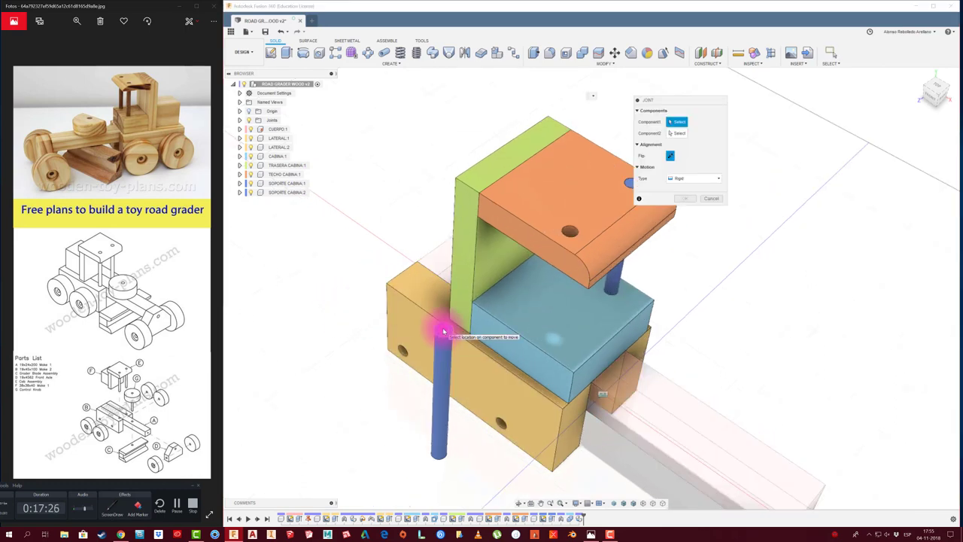
click(444, 331)
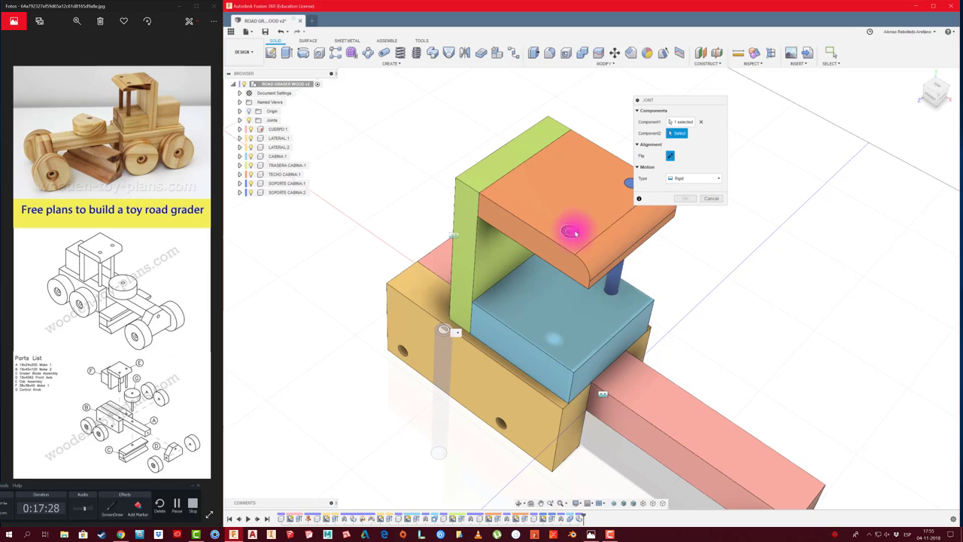
click(572, 234)
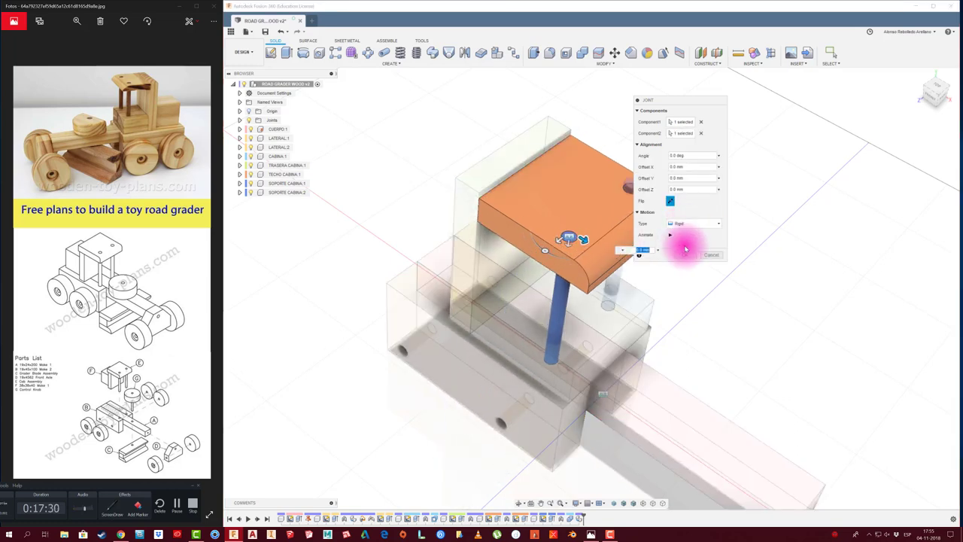
click(683, 254)
mouse_move(447, 262)
shift+middle_down()
mouse_move(327, 200)
mouse_move(472, 295)
shift+middle_up()
scroll(472, 296, up, 3)
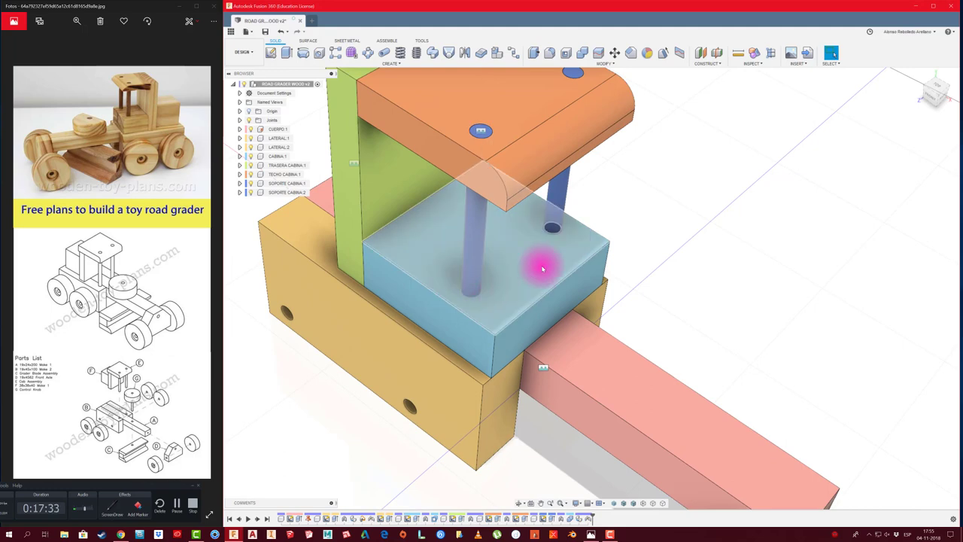
Cut the new pin's hole through the blue cab box, keeping the pin as a tool.
click(582, 52)
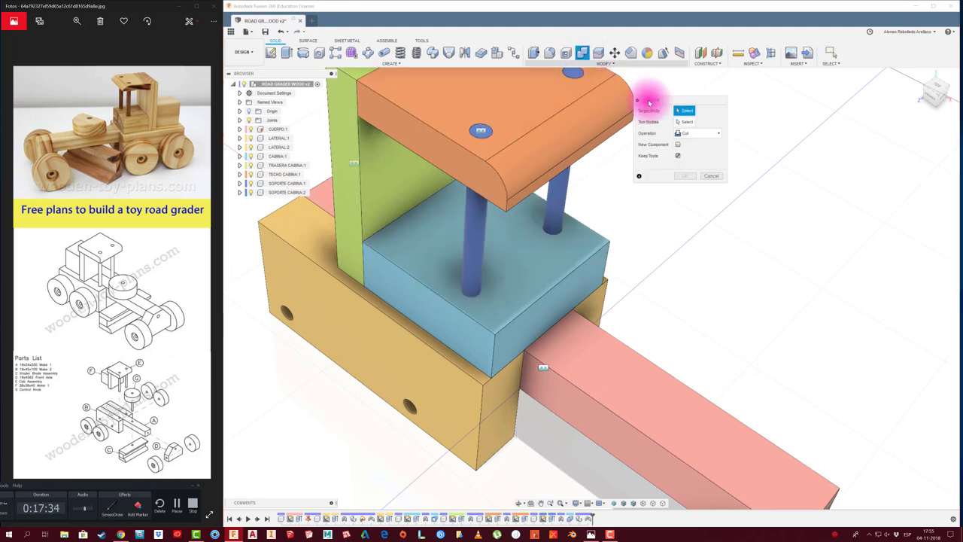
click(498, 287)
click(482, 230)
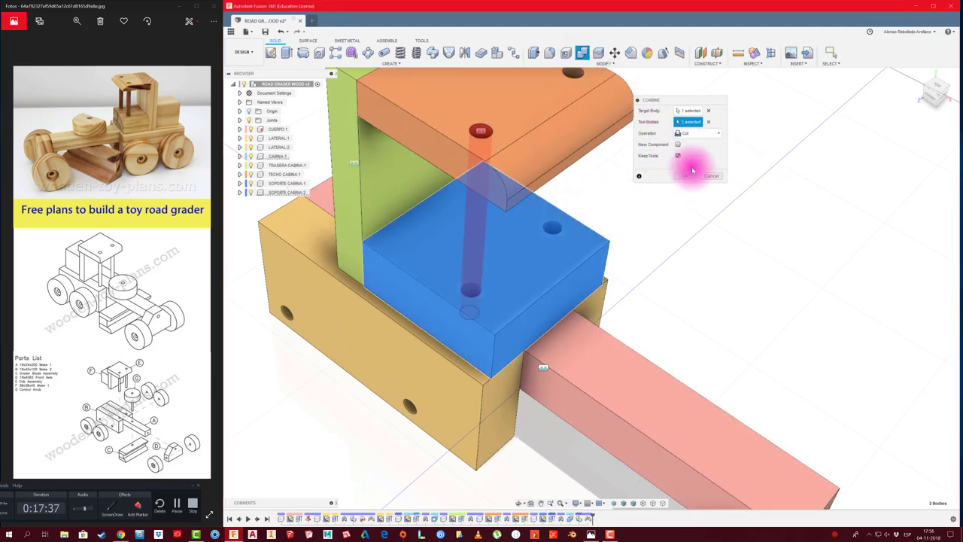
click(687, 176)
scroll(635, 200, down, 2)
scroll(634, 200, down, 2)
scroll(634, 200, down, 2)
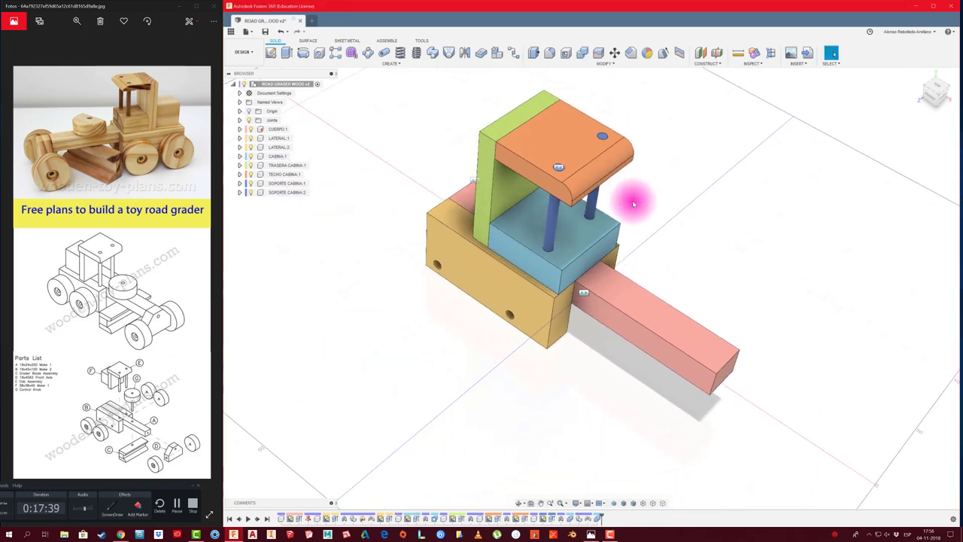
mouse_move(669, 193)
shift+middle_down()
mouse_move(311, 188)
mouse_move(189, 97)
mouse_move(161, 111)
mouse_move(208, 133)
mouse_move(280, 90)
shift+middle_up()
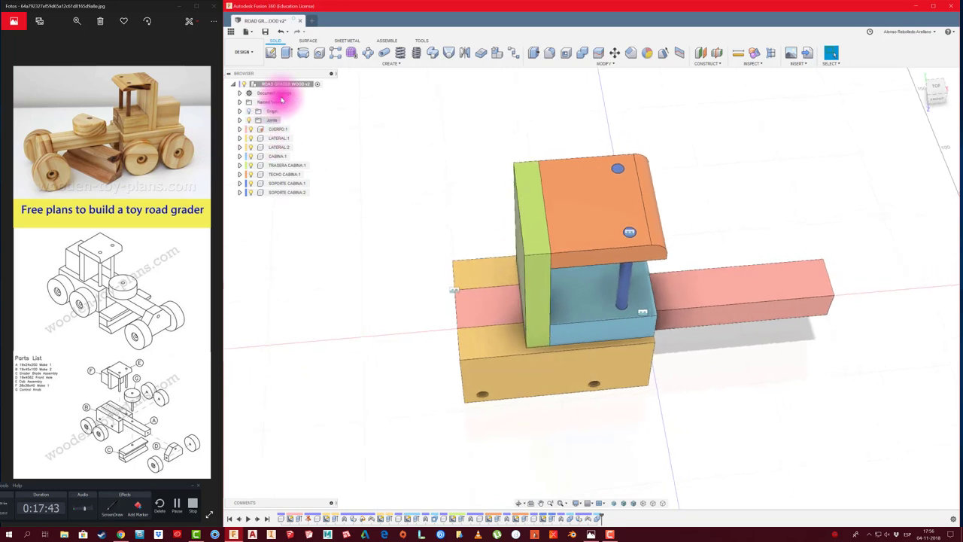
Create a new component named MOTOR and sketch a rectangle on the base face.
right_click(284, 85)
click(301, 93)
text(MOTOR)
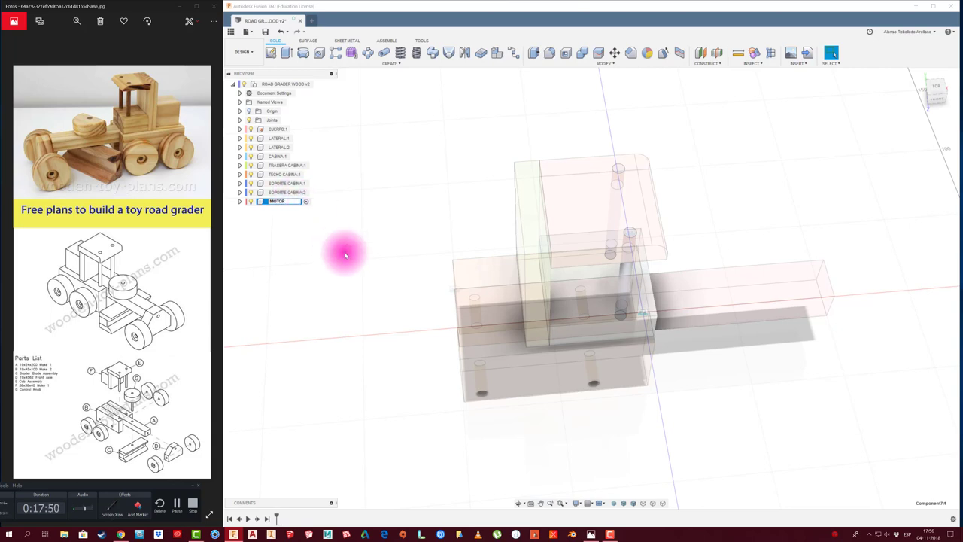
key(Return)
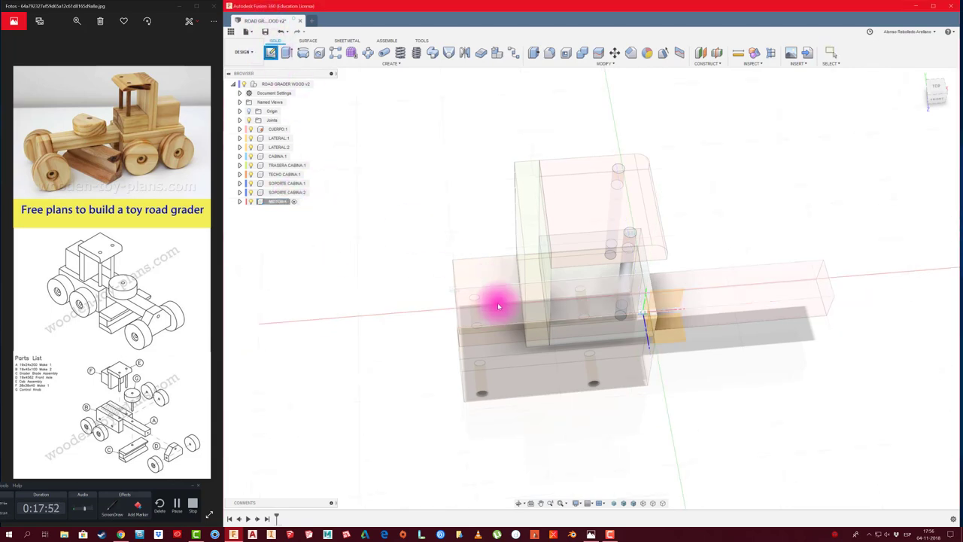
shift+middle_drag(498, 306, 515, 355)
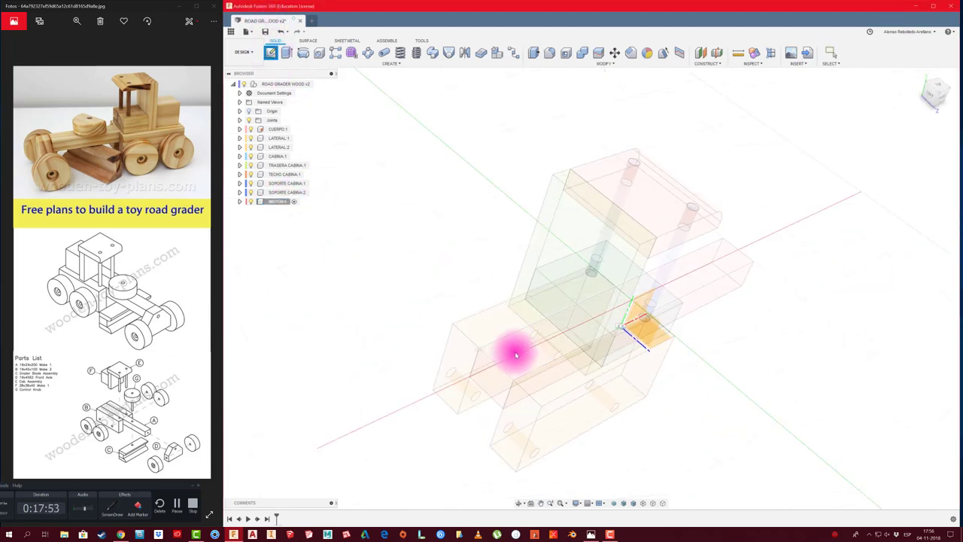
click(516, 355)
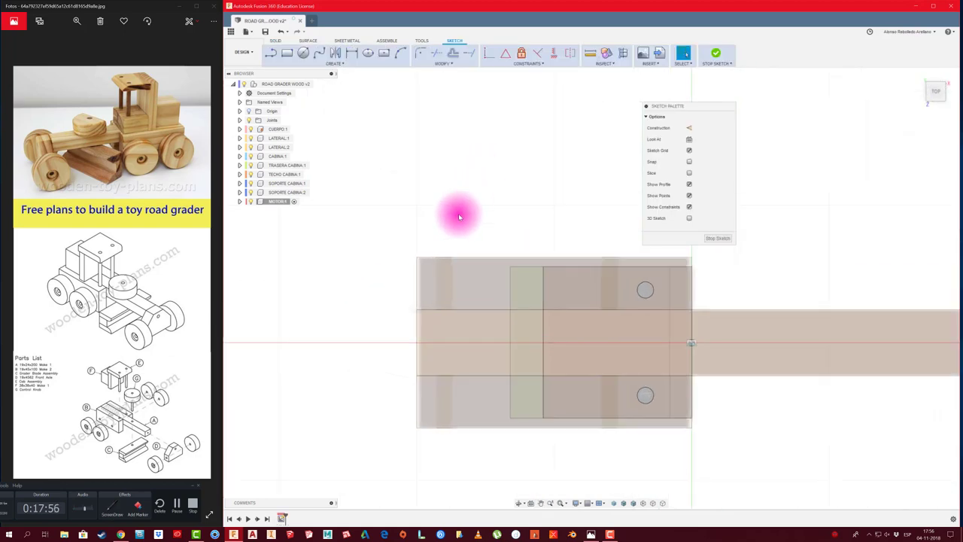
click(288, 53)
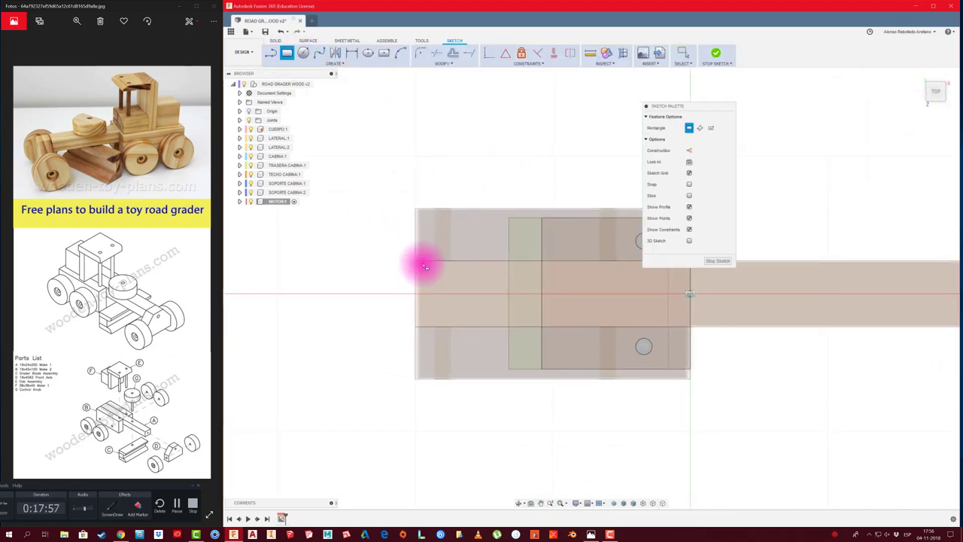
click(384, 261)
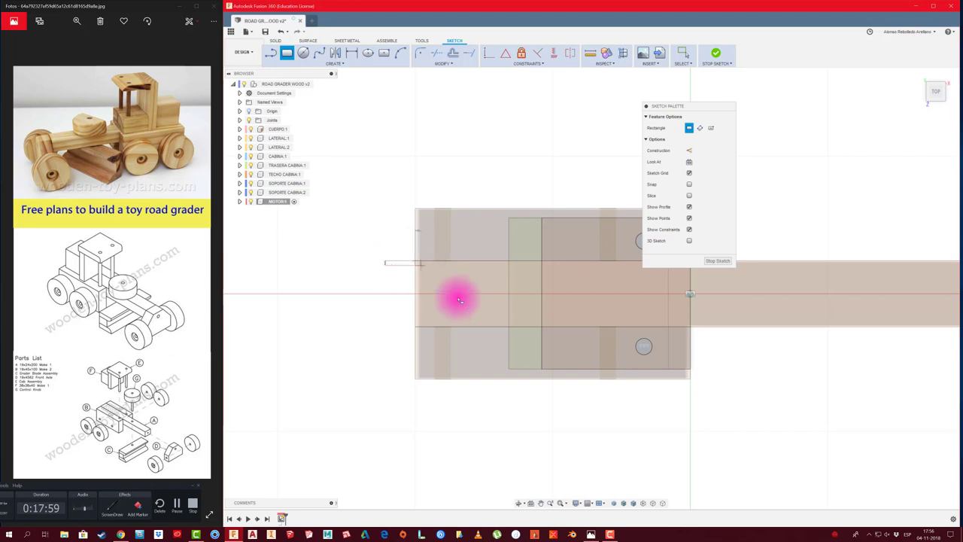
click(510, 327)
shift+middle_drag(504, 327, 472, 325)
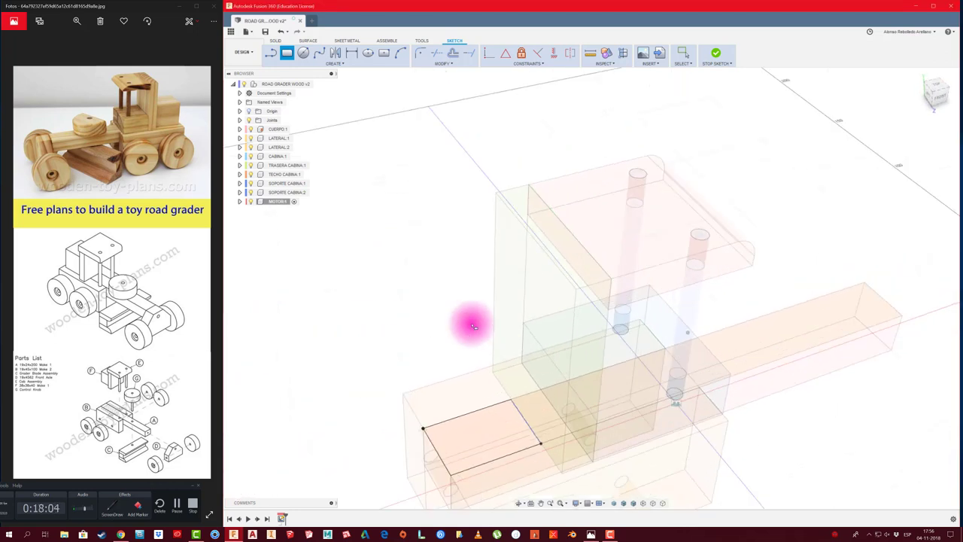
Extrude the rectangle 50 mm into the red engine block.
key(e)
click(496, 384)
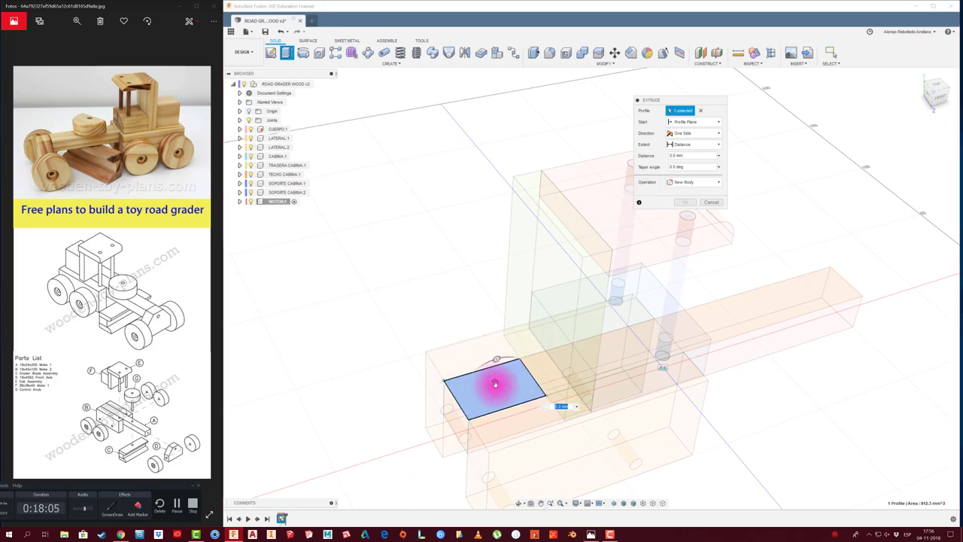
drag(495, 384, 501, 275)
drag(935, 89, 942, 66)
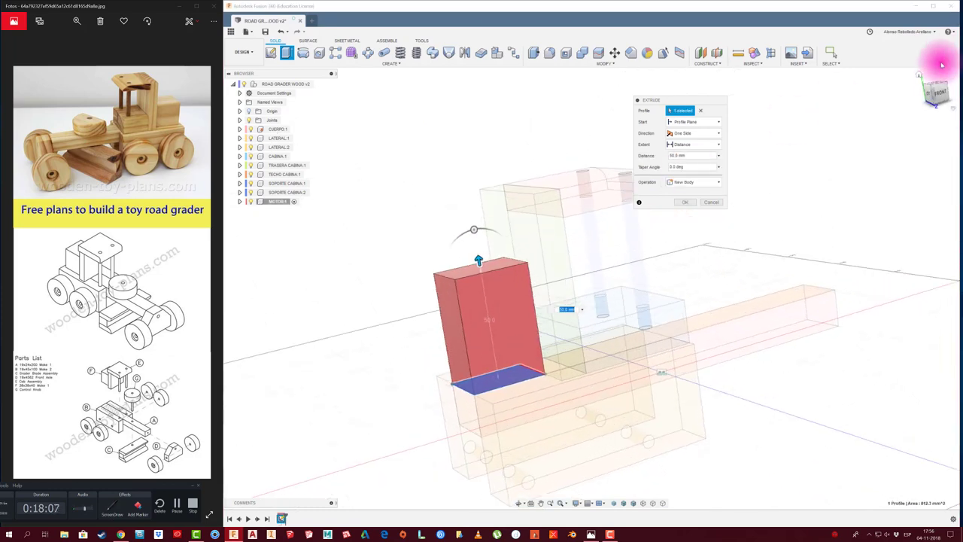
click(937, 91)
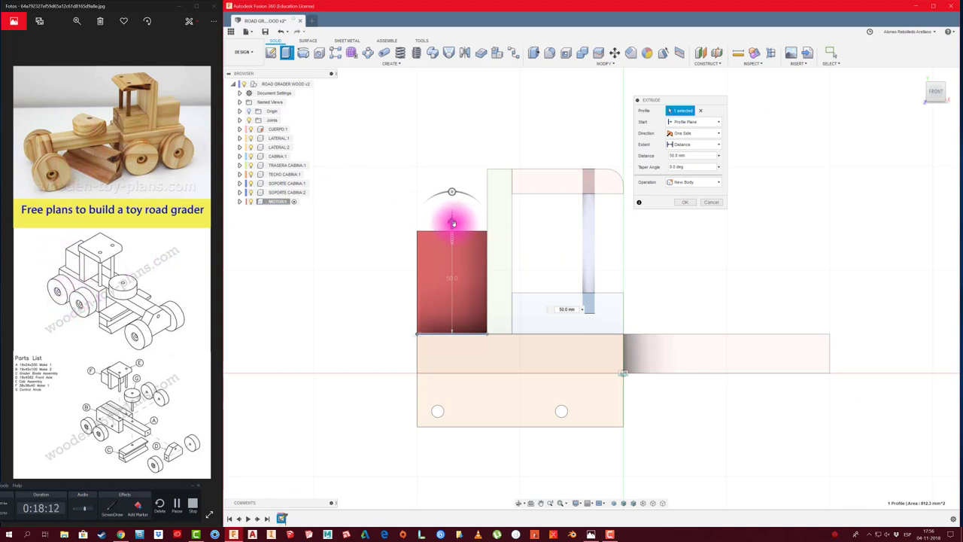
click(684, 204)
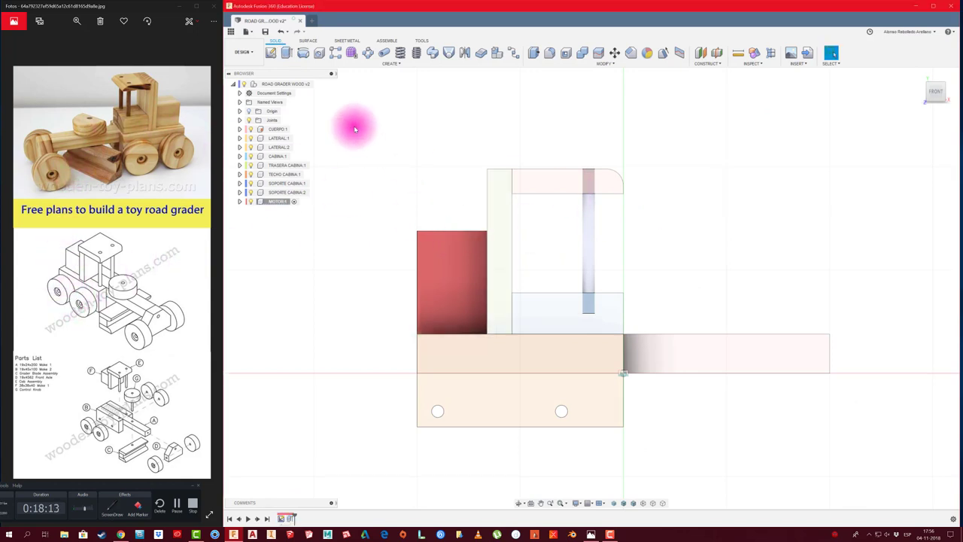
Reactivate the root and rigidly join MOTOR to TRASERA CABINA with an as-built joint.
click(290, 85)
click(316, 85)
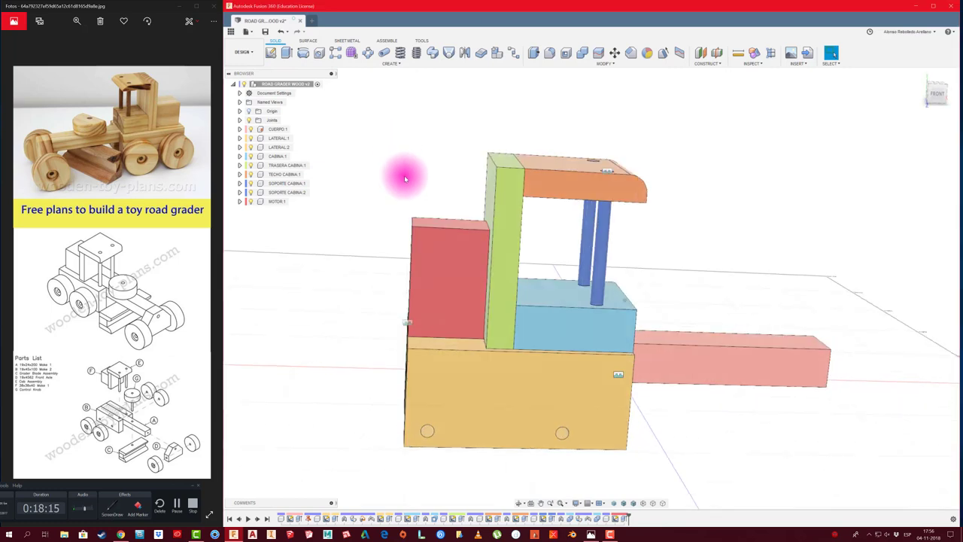
key(shift+j)
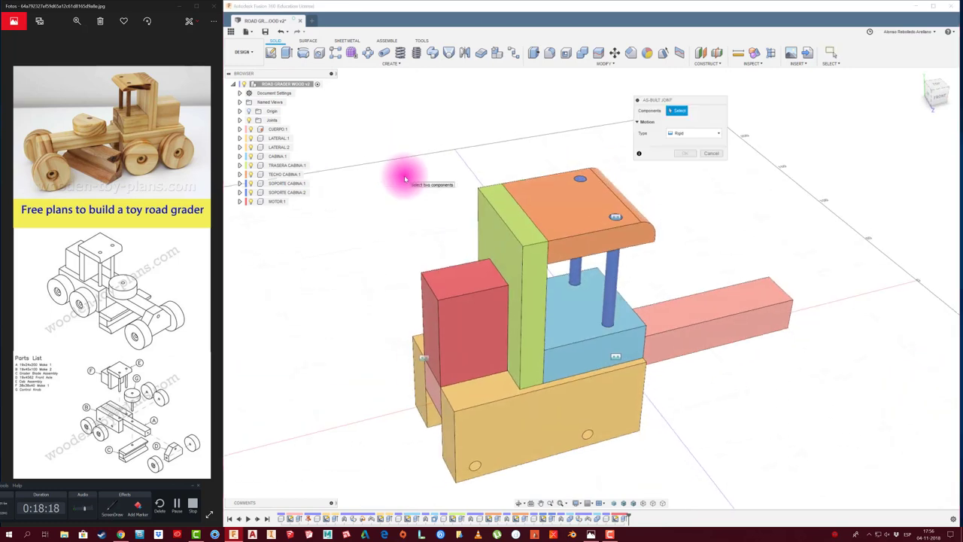
click(426, 325)
click(510, 292)
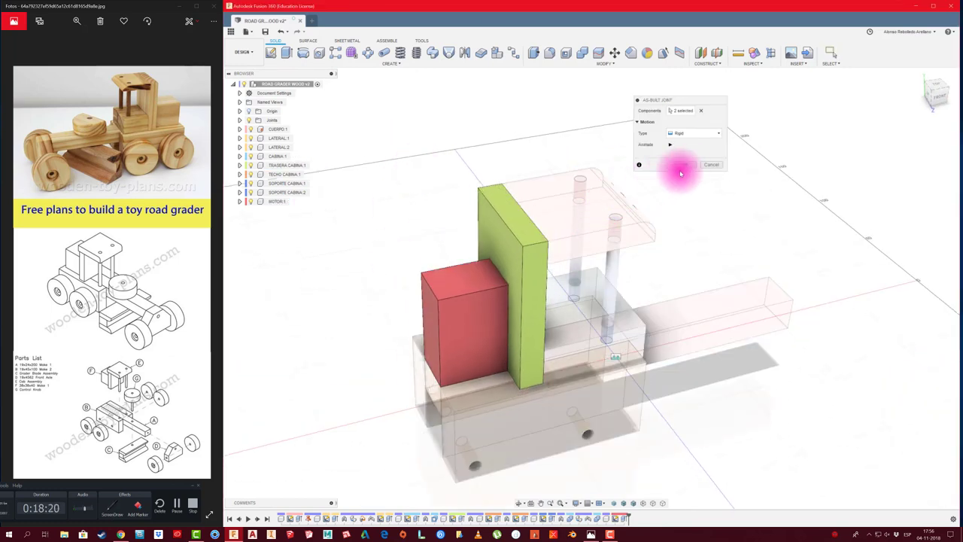
click(685, 164)
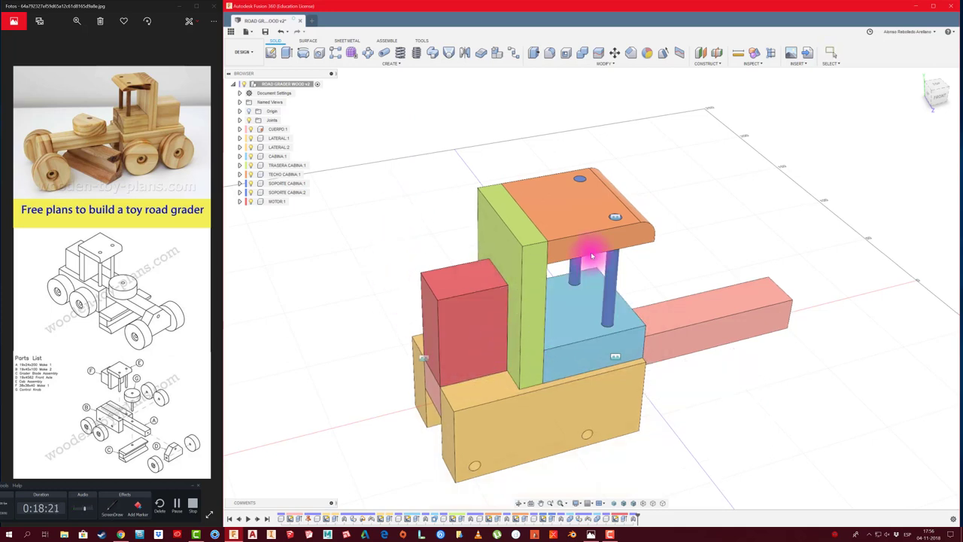
Create a new component and sketch a 55 mm circle on the pink bar's top face.
mouse_move(580, 258)
shift+middle_down()
mouse_move(642, 343)
mouse_move(585, 322)
shift+middle_up()
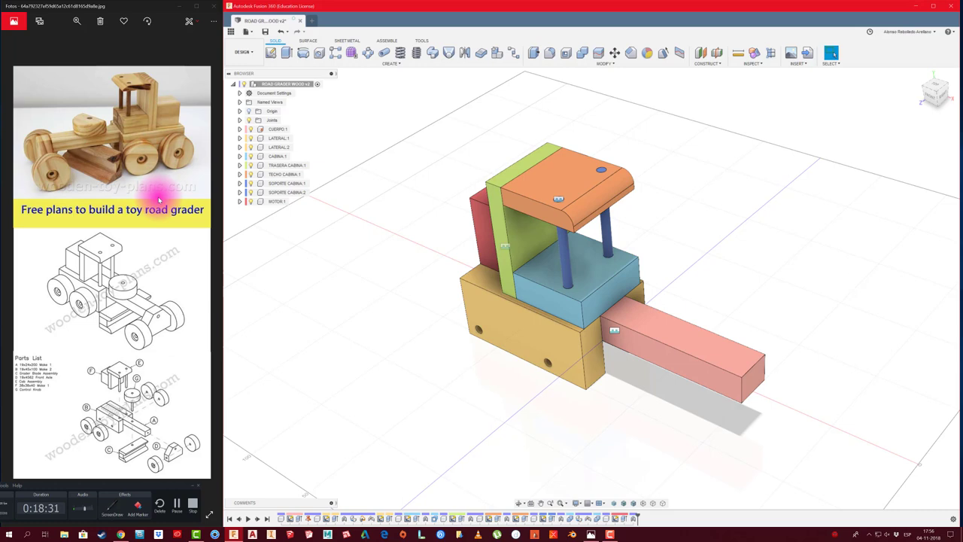
right_click(294, 84)
click(319, 91)
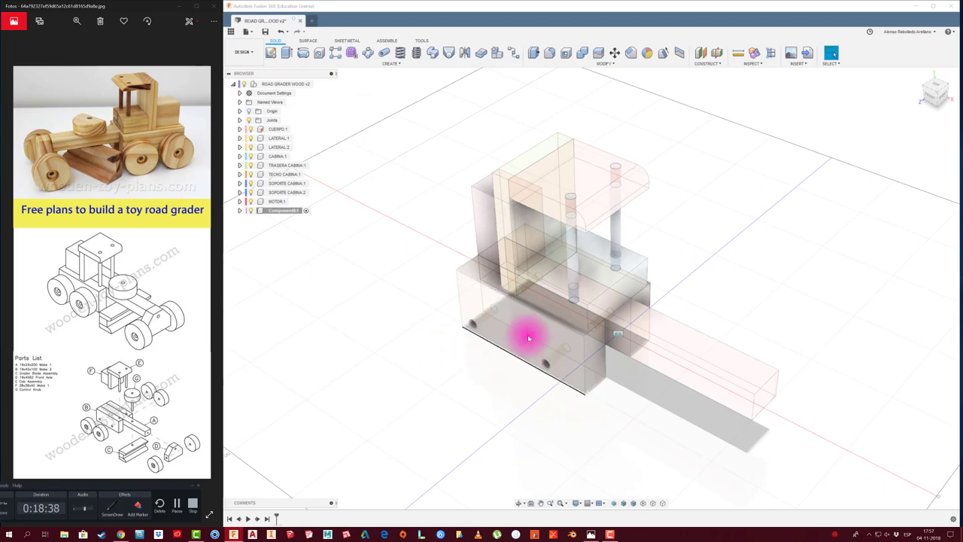
click(687, 347)
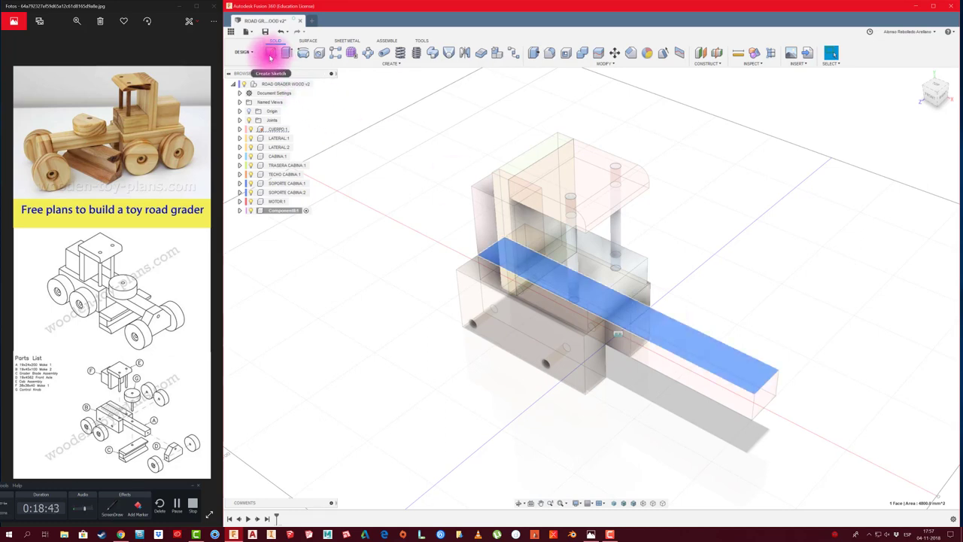
click(270, 55)
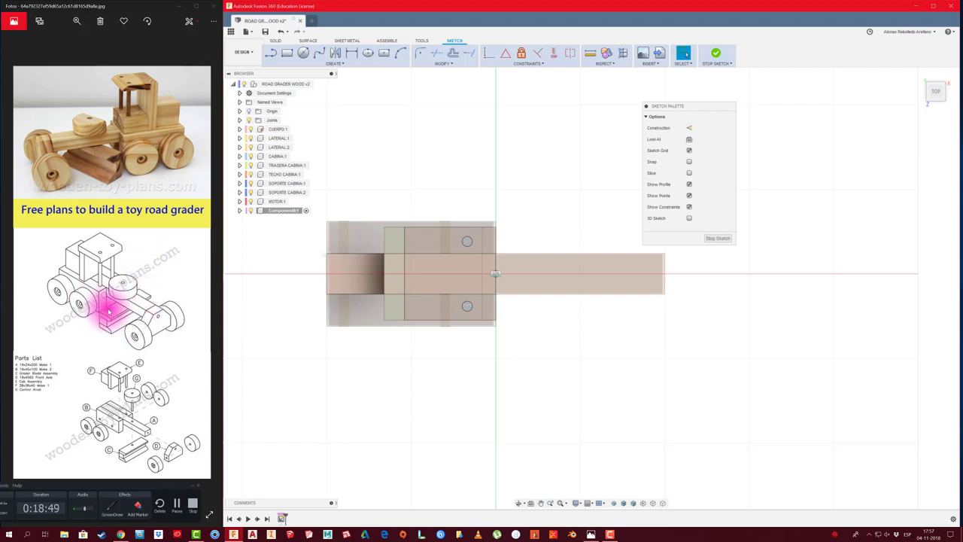
key(c)
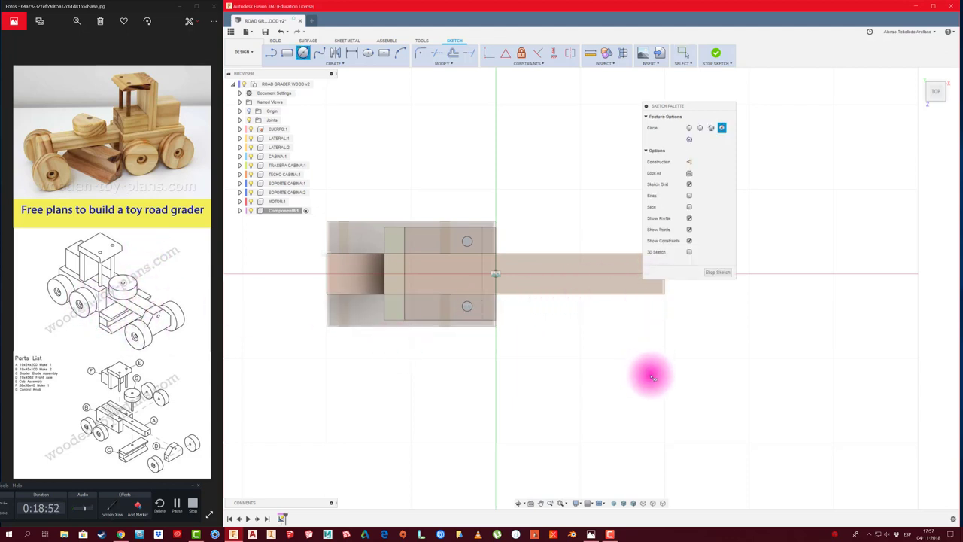
click(674, 386)
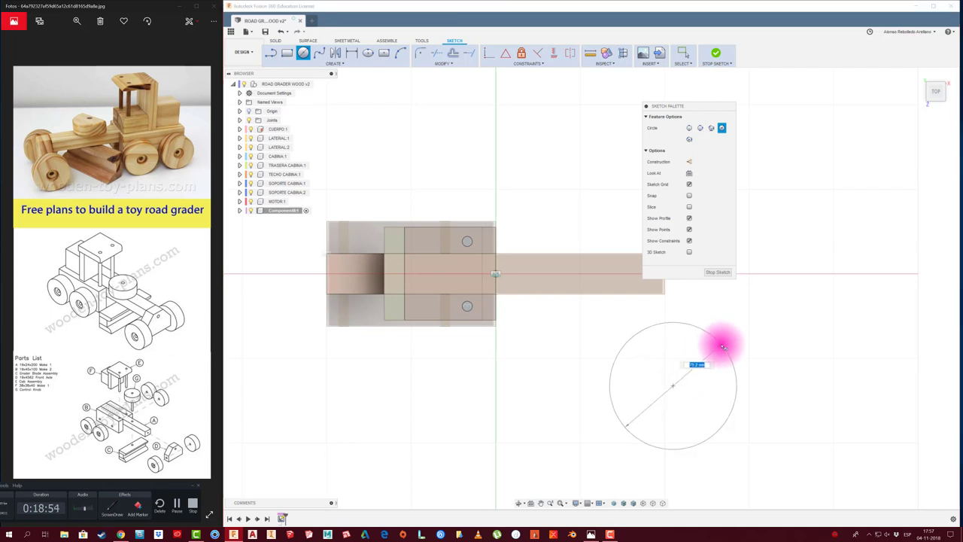
key(Return)
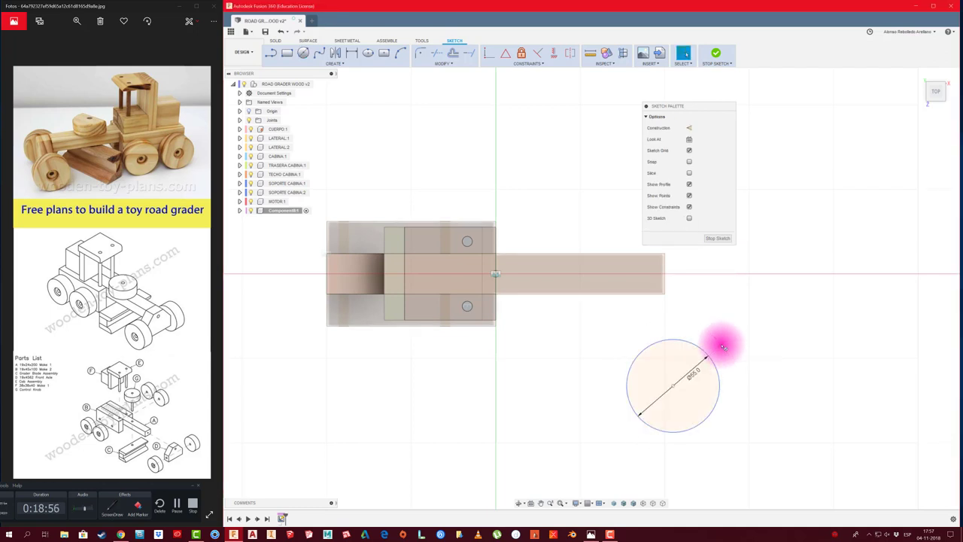
scroll(715, 367, up, 2)
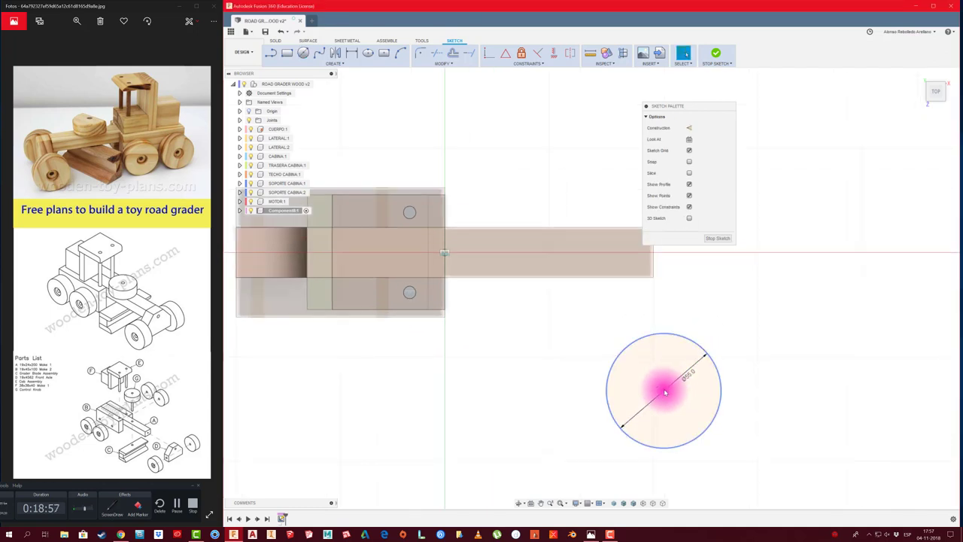
Extrude the circle 15 mm into a solid cylinder.
key(e)
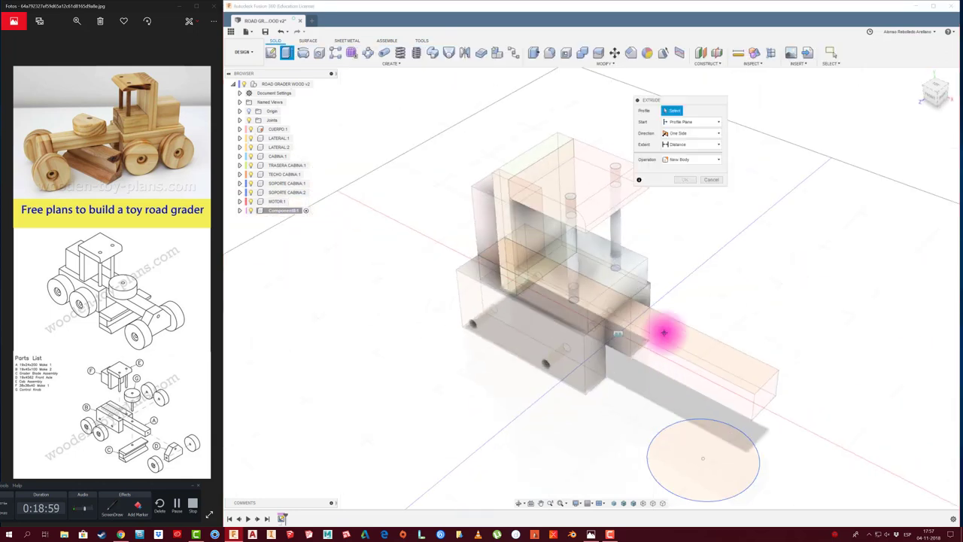
click(630, 279)
drag(660, 260, 660, 297)
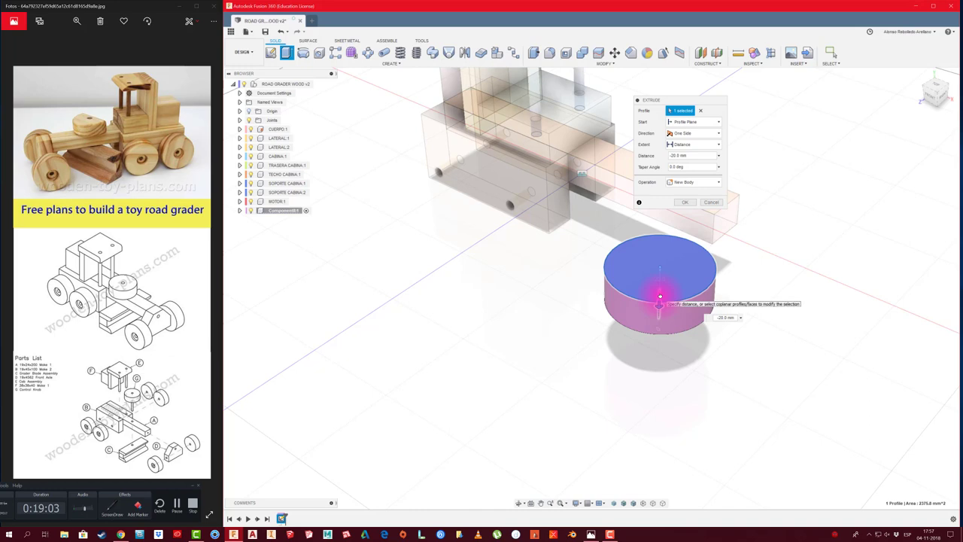
key(Tab)
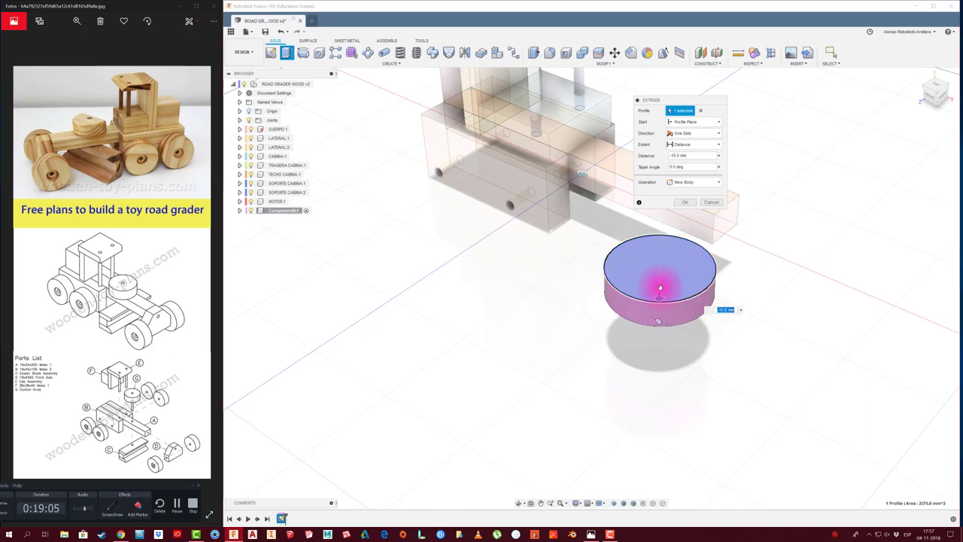
click(684, 201)
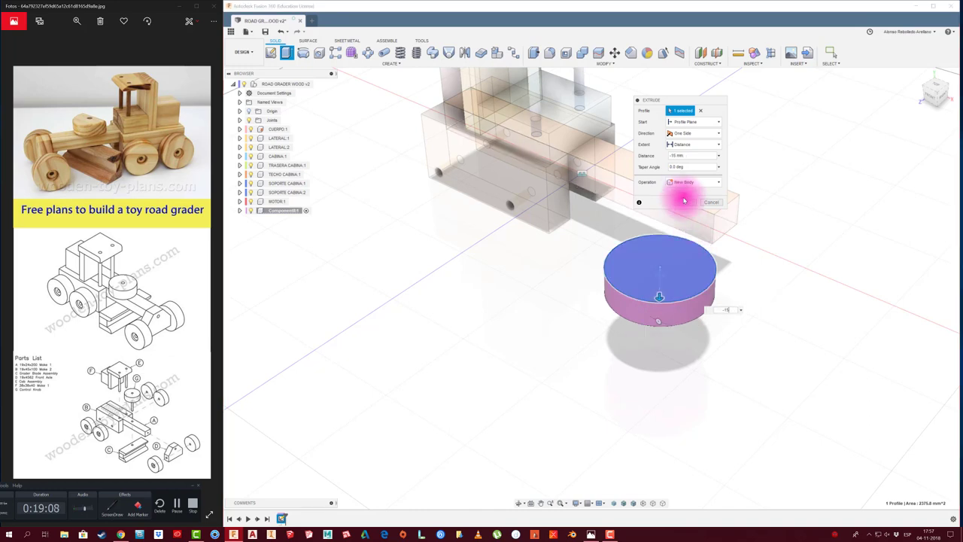
Move the cylinder left of the body and rename Component8:1 to RUEDA.
click(317, 84)
mouse_move(677, 394)
mouse_down()
mouse_move(351, 346)
mouse_move(377, 326)
mouse_up()
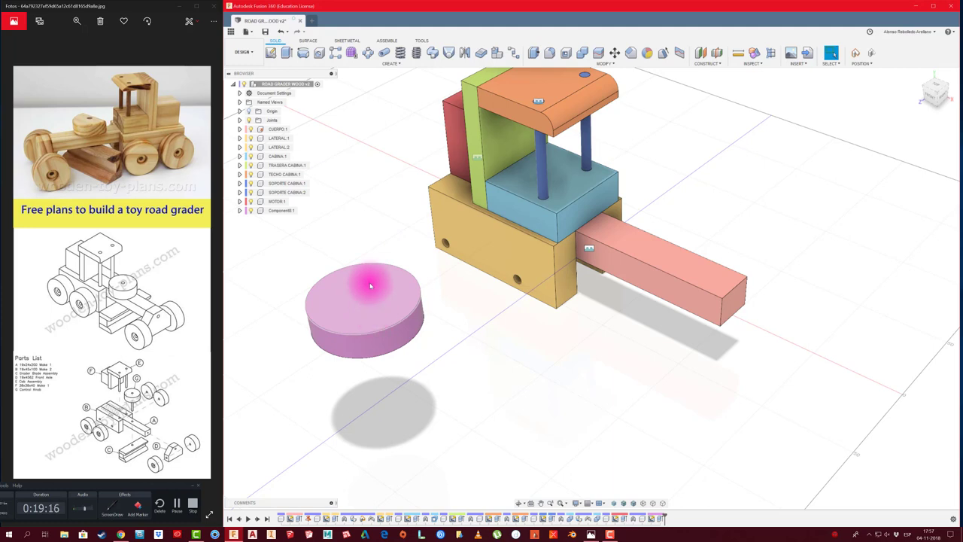
click(288, 211)
double_click(290, 212)
text(RUEDA)
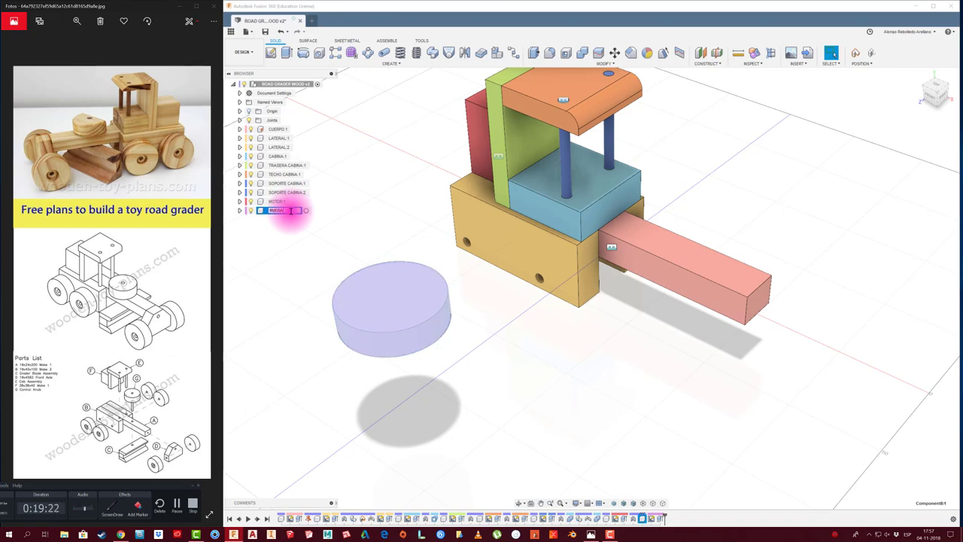
key(Return)
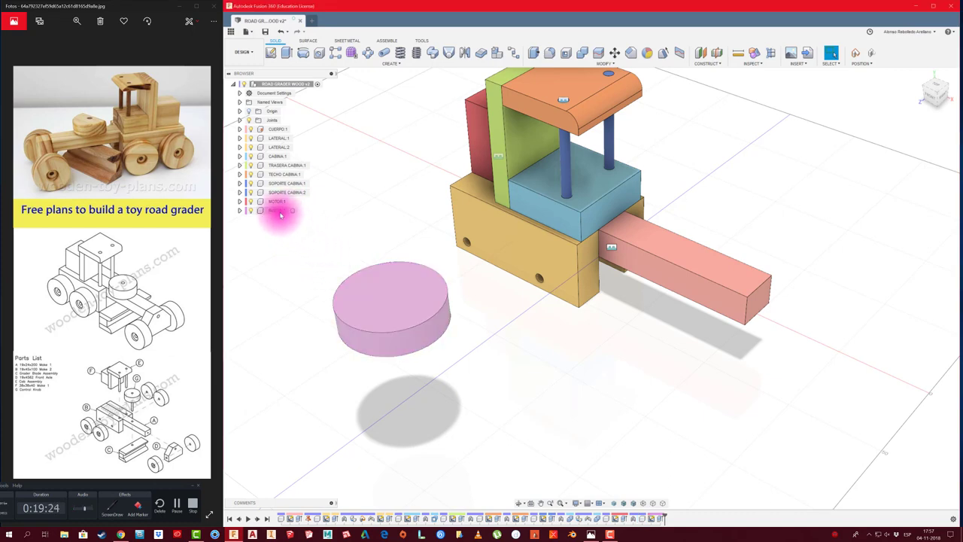
right_click(278, 214)
Reposition the RUEDA cylinder and rotate it 80° about X so it stands on edge.
click(293, 236)
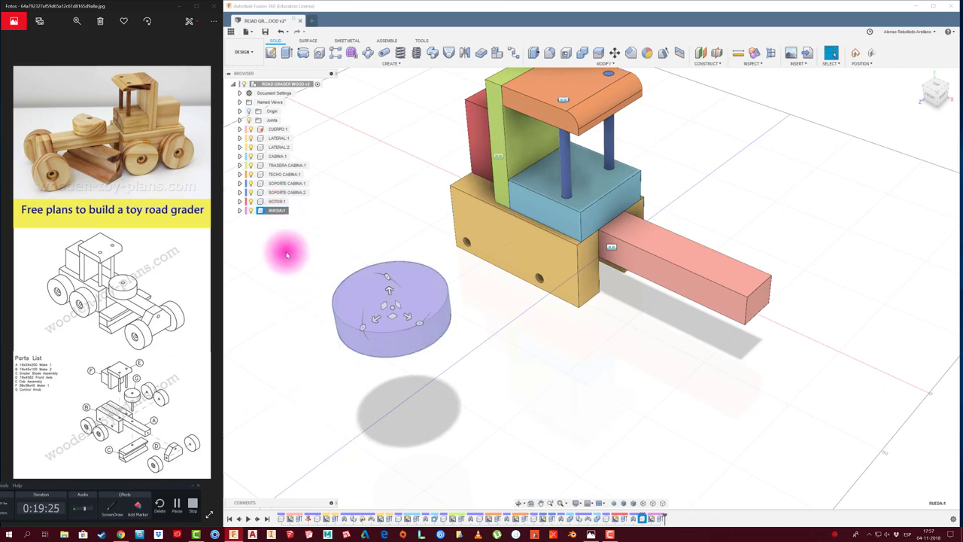
mouse_move(369, 312)
mouse_down()
mouse_move(439, 288)
mouse_move(348, 322)
mouse_move(380, 317)
mouse_up()
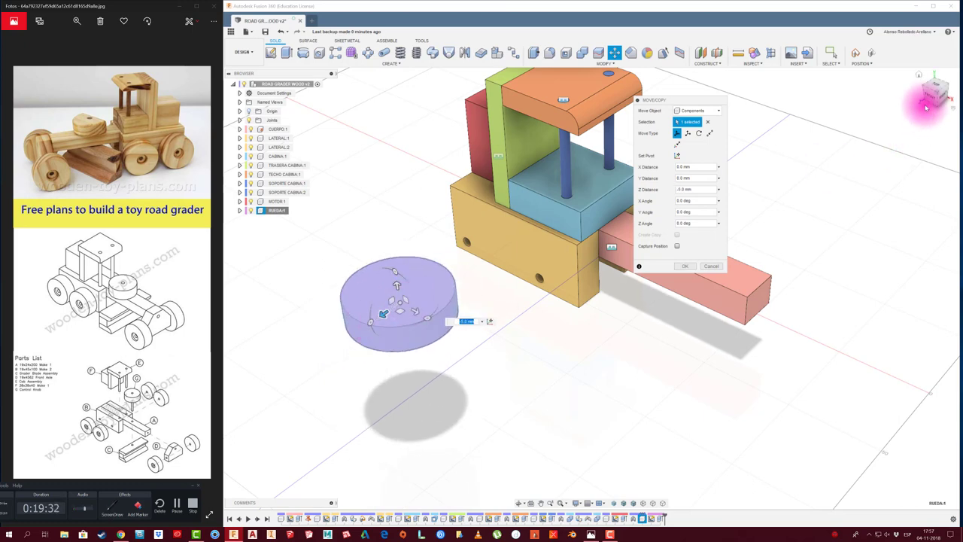
mouse_move(398, 316)
mouse_down()
mouse_move(515, 359)
mouse_move(399, 311)
mouse_move(327, 319)
mouse_up()
click(184, 497)
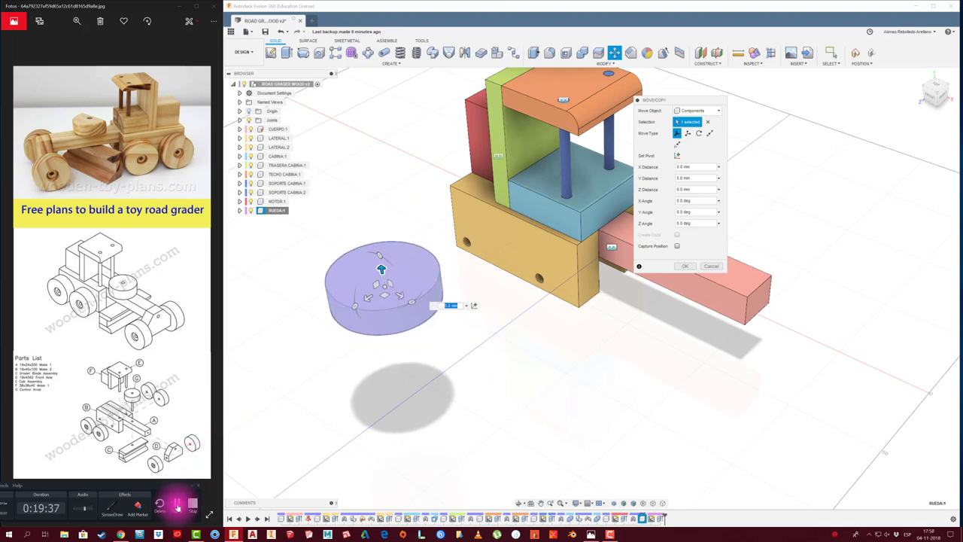
click(177, 506)
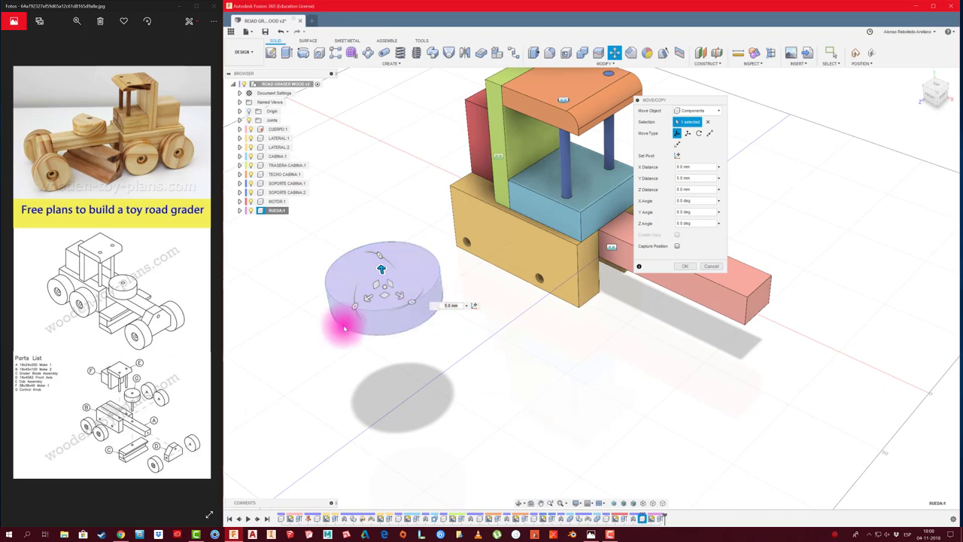
drag(353, 305, 383, 333)
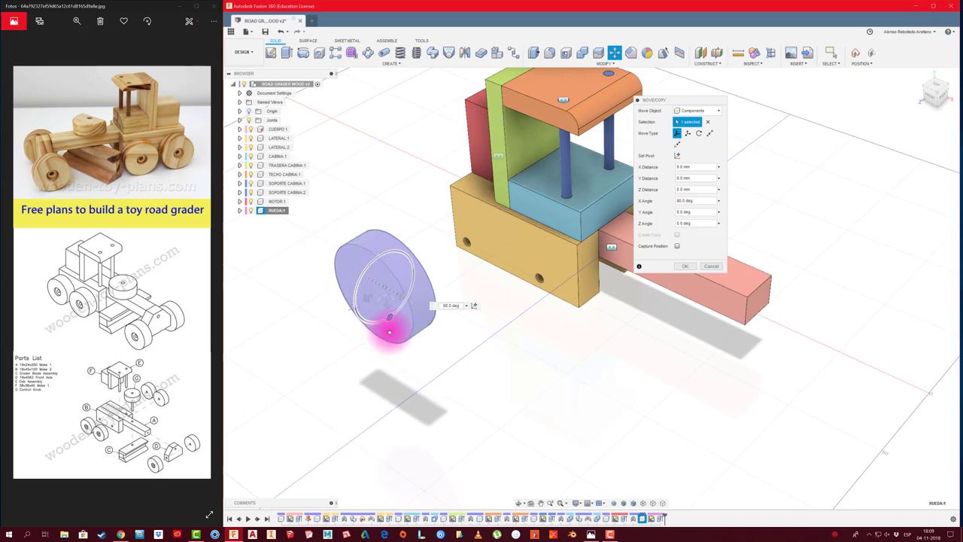
click(682, 267)
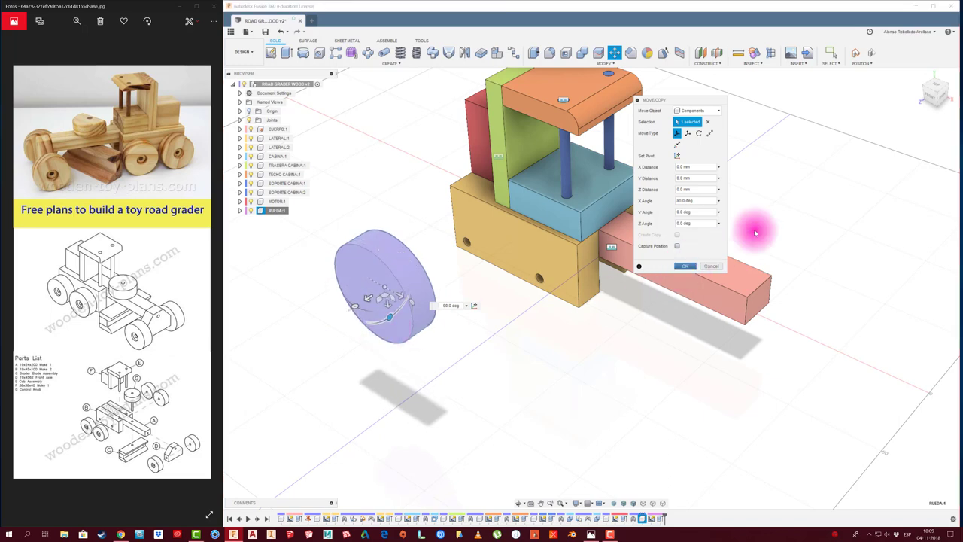
click(930, 101)
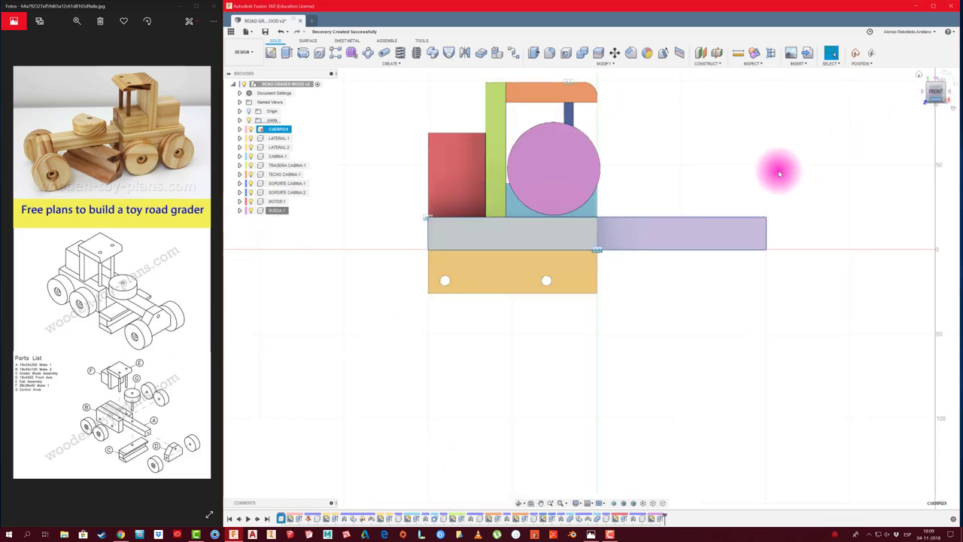
Lower the wheel below the bar's end and activate RUEDA for a new sketch.
mouse_move(539, 231)
mouse_down()
mouse_move(645, 173)
mouse_move(494, 333)
mouse_move(449, 313)
mouse_move(799, 313)
mouse_move(695, 339)
mouse_up()
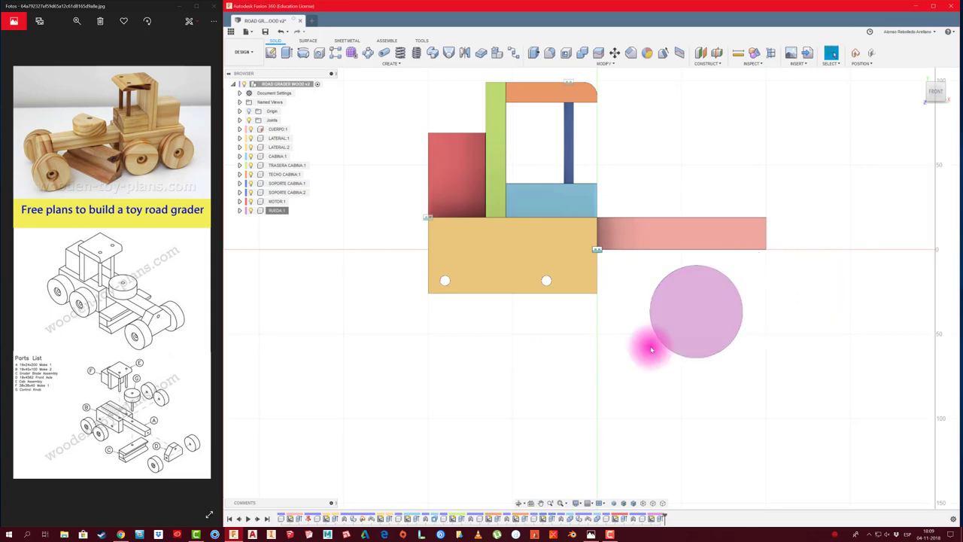
mouse_move(645, 344)
shift+middle_down()
mouse_move(519, 354)
mouse_move(429, 327)
mouse_move(354, 252)
mouse_move(304, 225)
shift+middle_up()
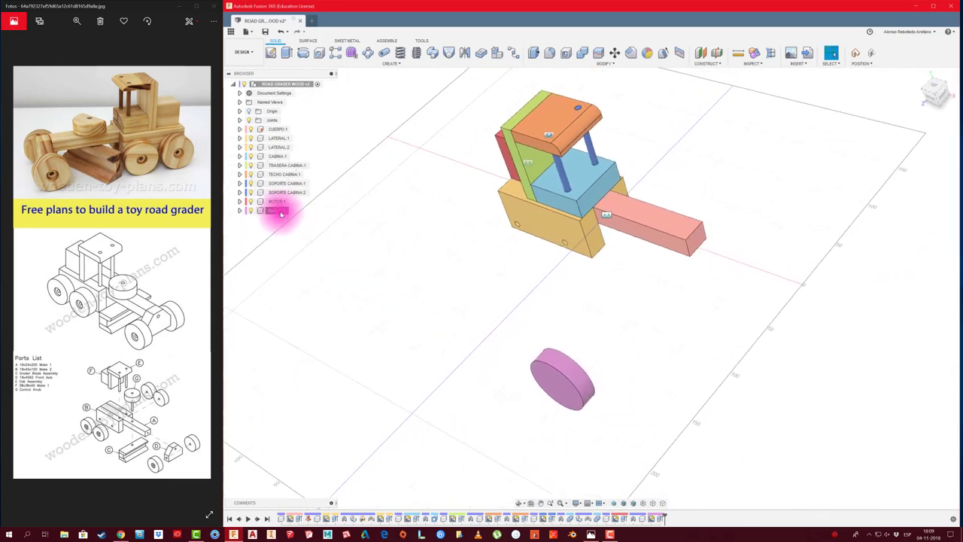
right_click(282, 213)
click(298, 217)
mouse_move(387, 264)
shift+middle_down()
mouse_move(627, 393)
mouse_move(580, 387)
mouse_move(477, 338)
mouse_move(380, 254)
shift+middle_up()
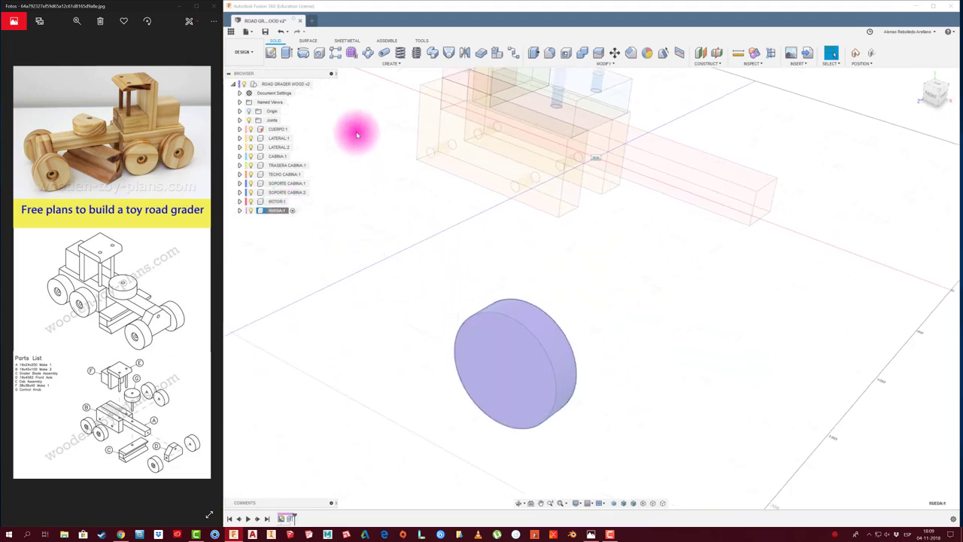
click(270, 52)
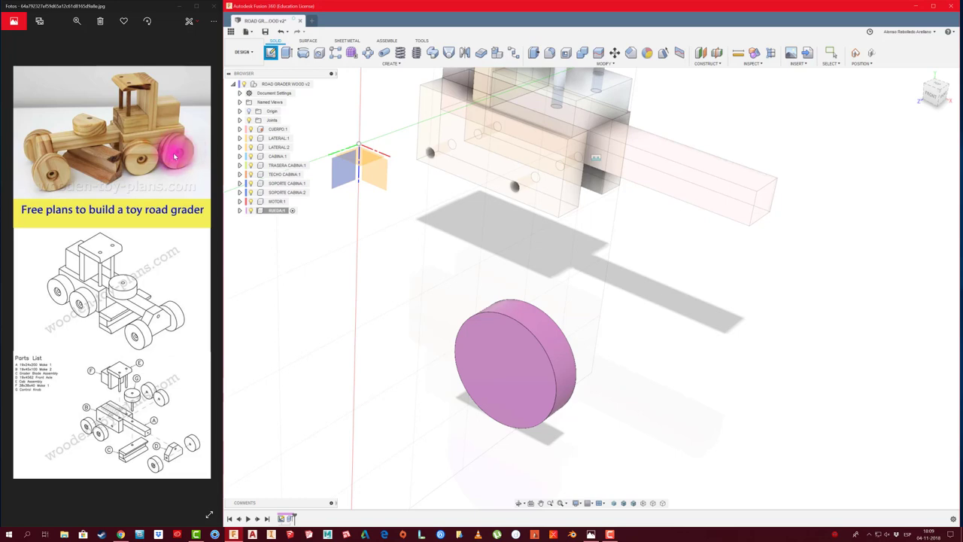
Sketch a 25 mm circle on the wheel face and cut it -5 mm deep as a recess.
click(511, 369)
click(529, 280)
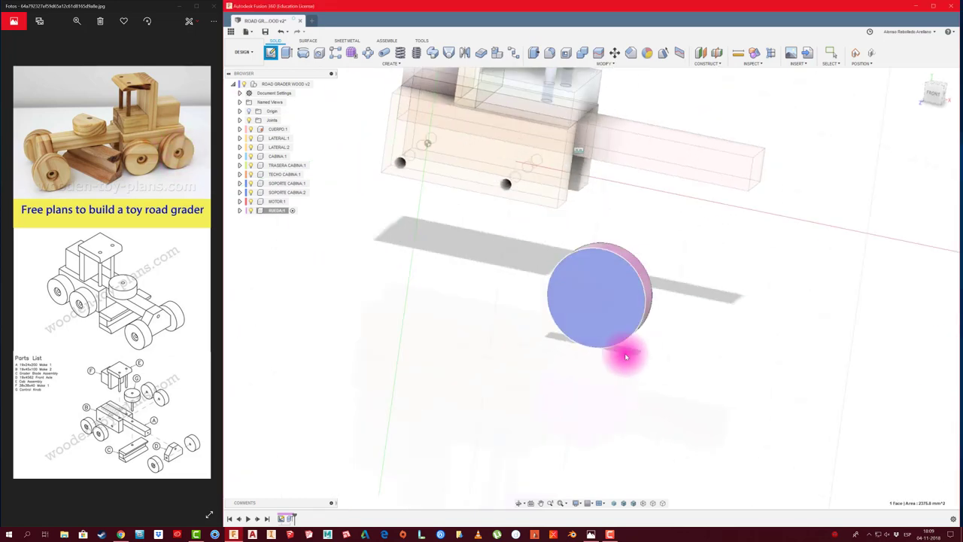
click(303, 54)
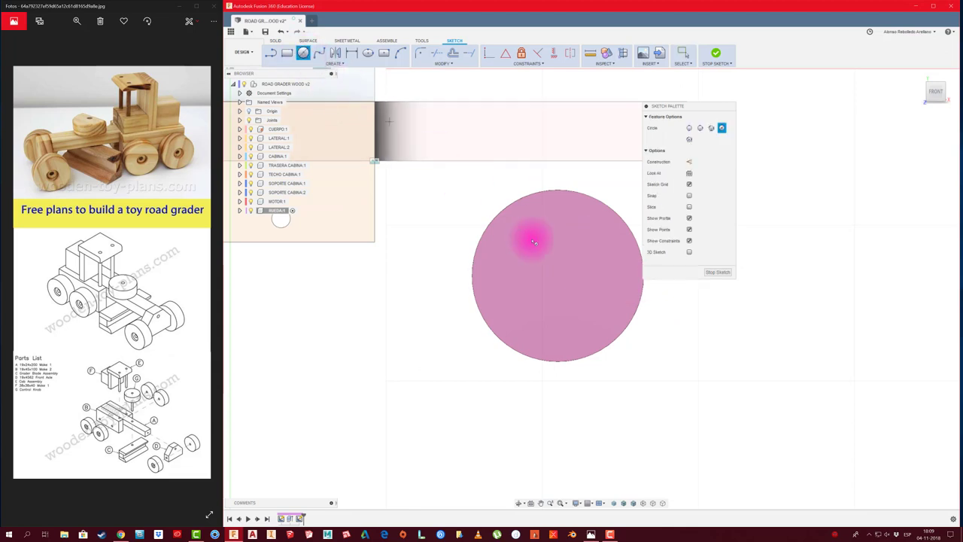
click(558, 276)
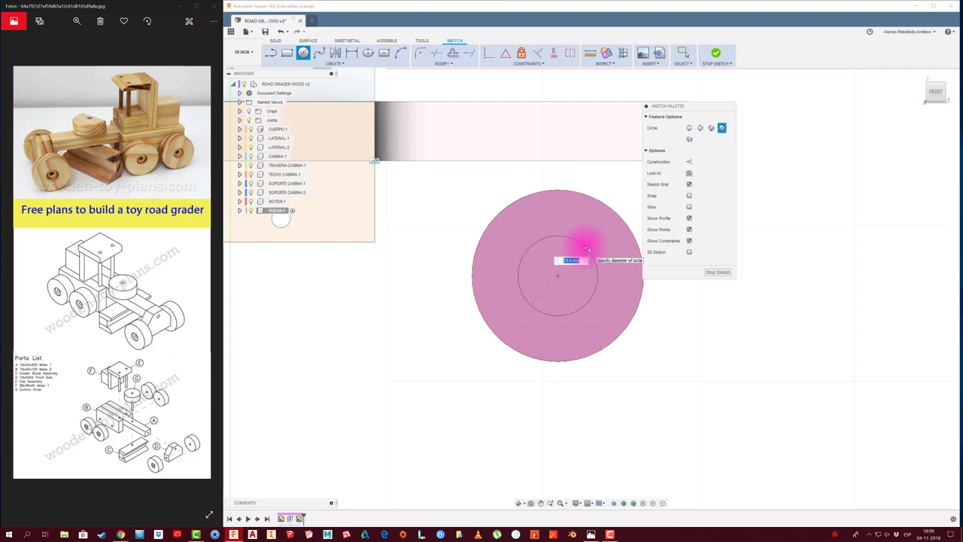
key(Return)
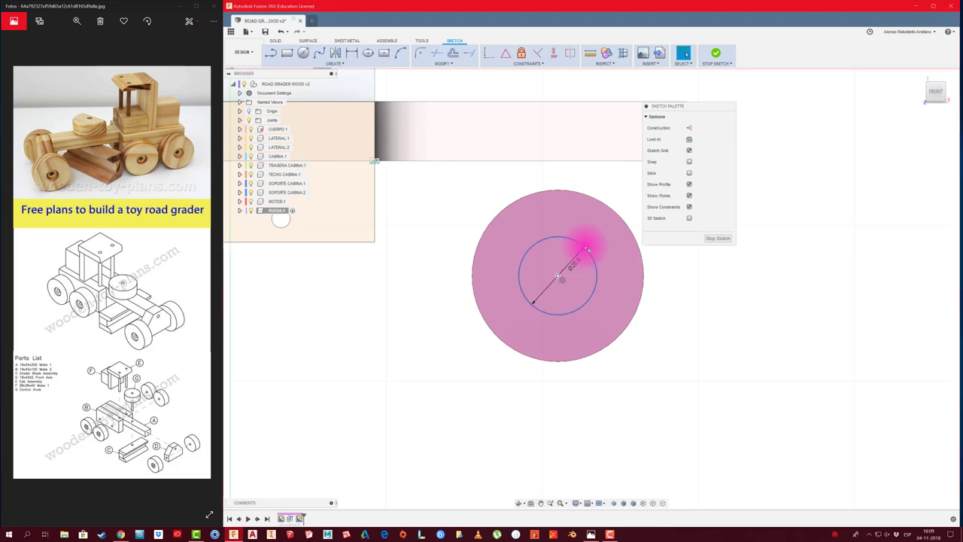
key(e)
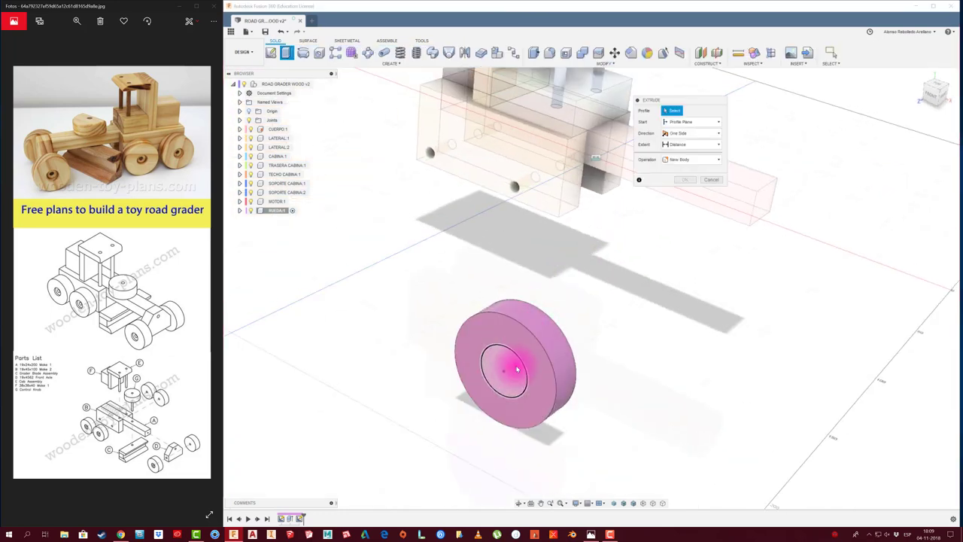
click(513, 367)
text(-5)
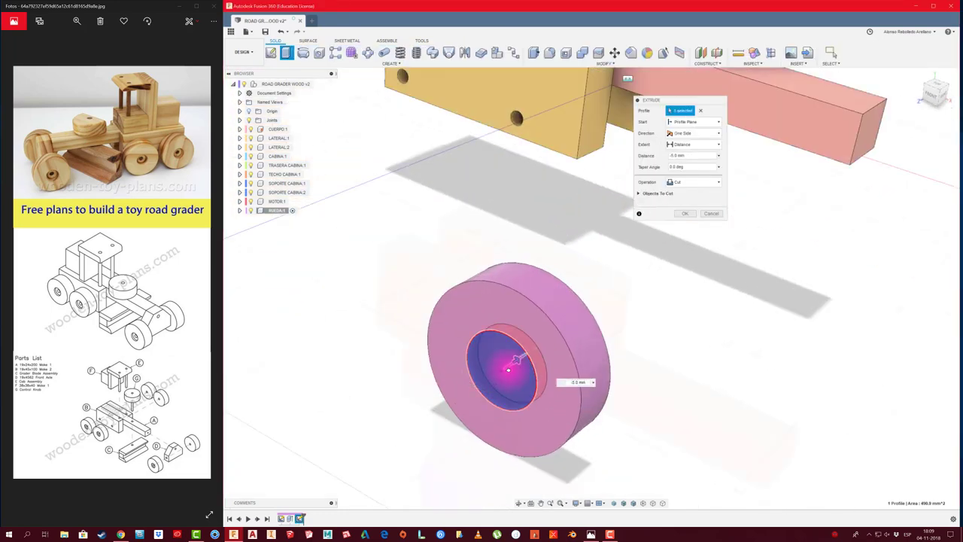
mouse_move(499, 363)
shift+middle_down()
mouse_move(505, 371)
mouse_move(669, 288)
mouse_move(695, 222)
shift+middle_up()
click(685, 215)
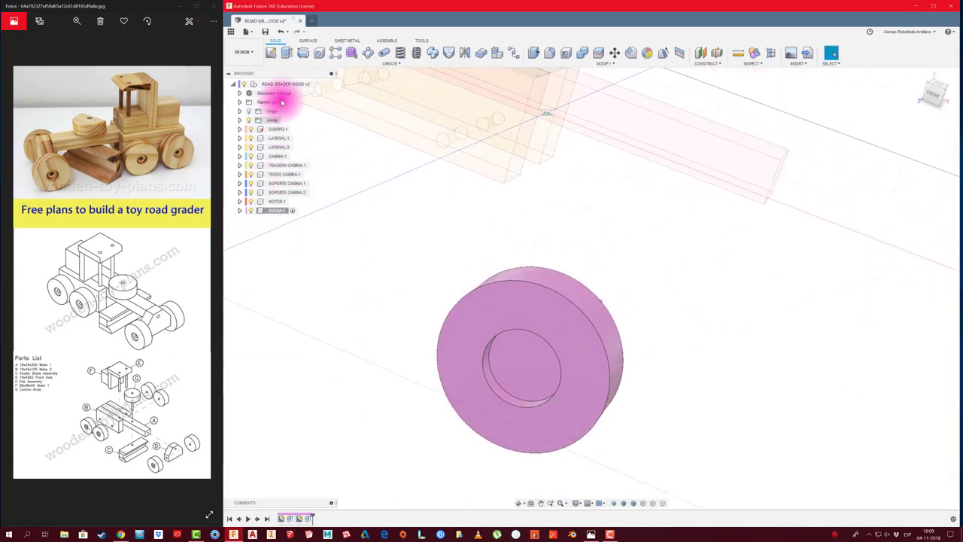
Sketch a small centre circle in the recess and cut a 30 mm axle hole through the wheel.
click(270, 52)
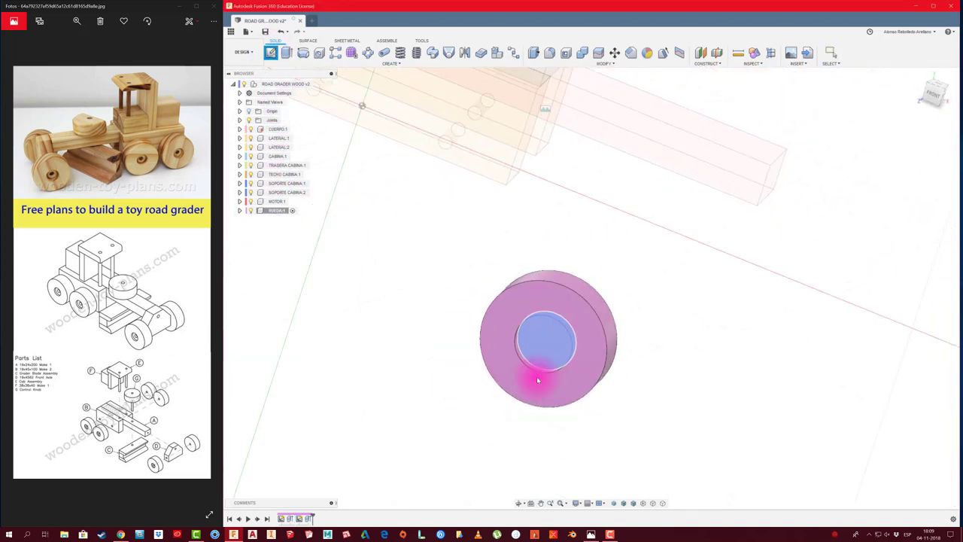
click(536, 376)
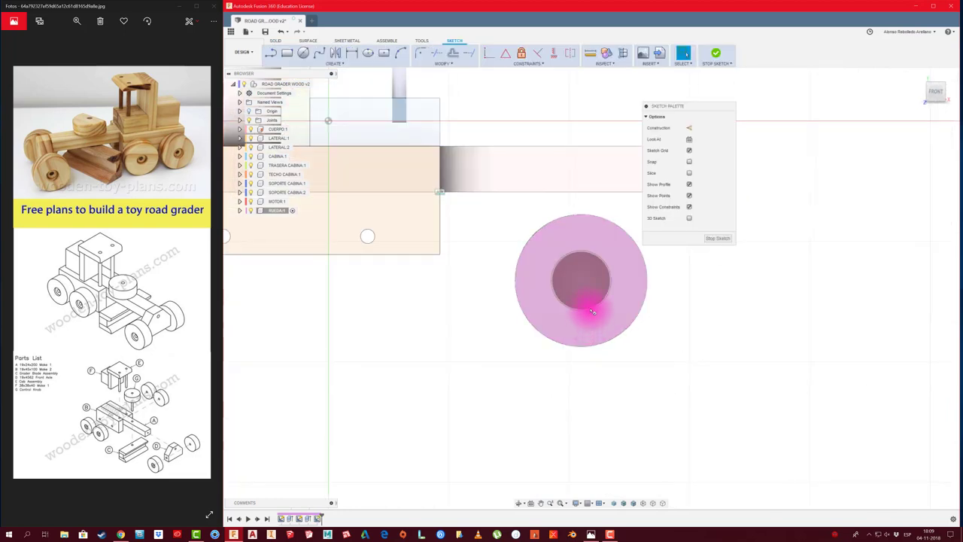
key(c)
click(581, 280)
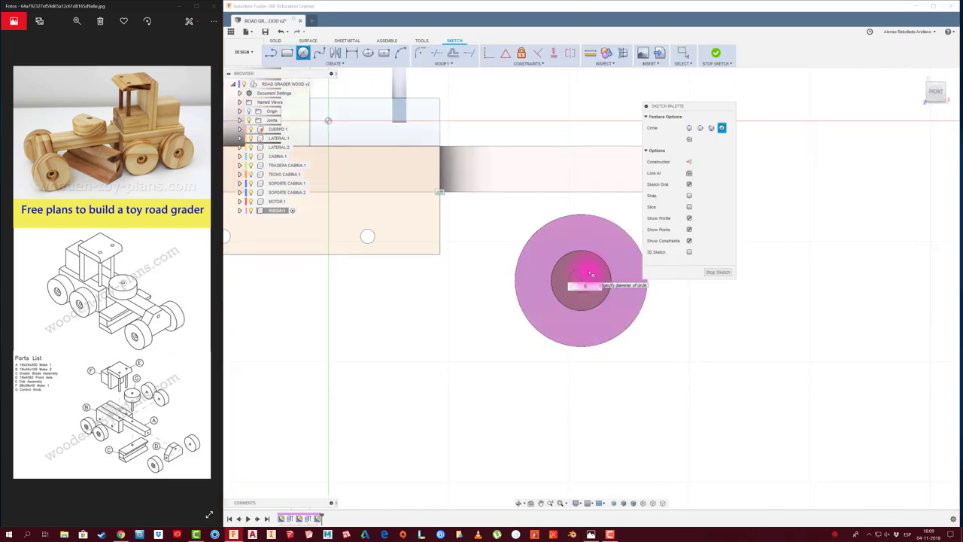
key(Escape)
key(e)
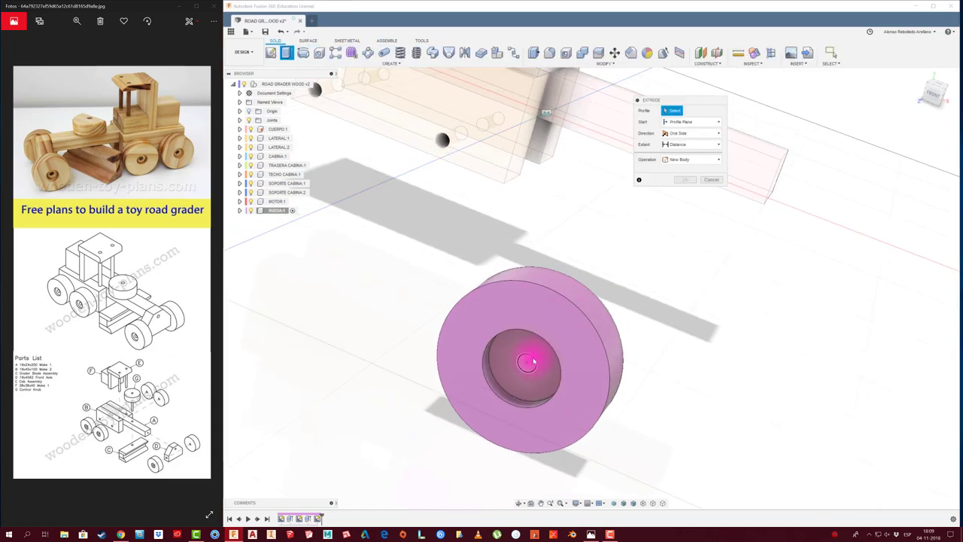
text(-30)
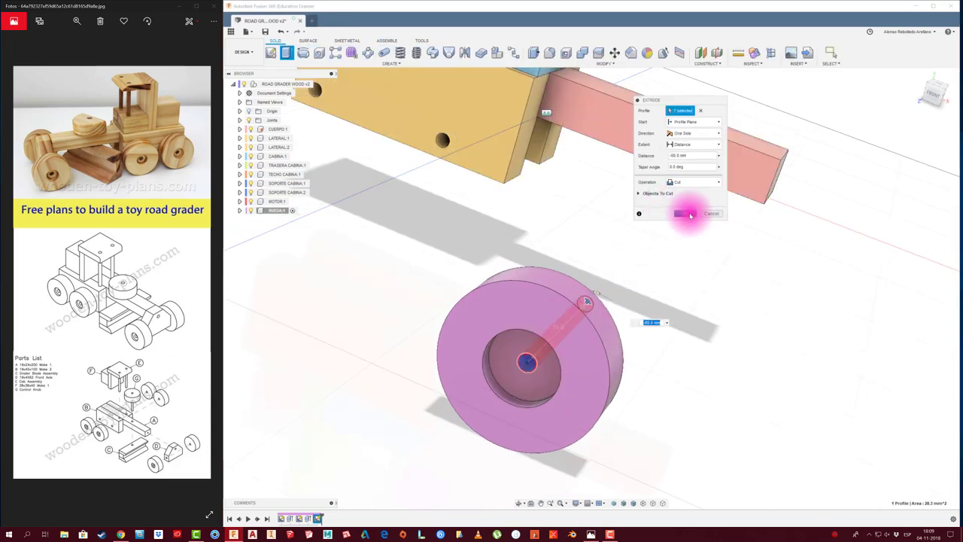
click(684, 201)
scroll(592, 322, down, 3)
scroll(413, 161, up, 2)
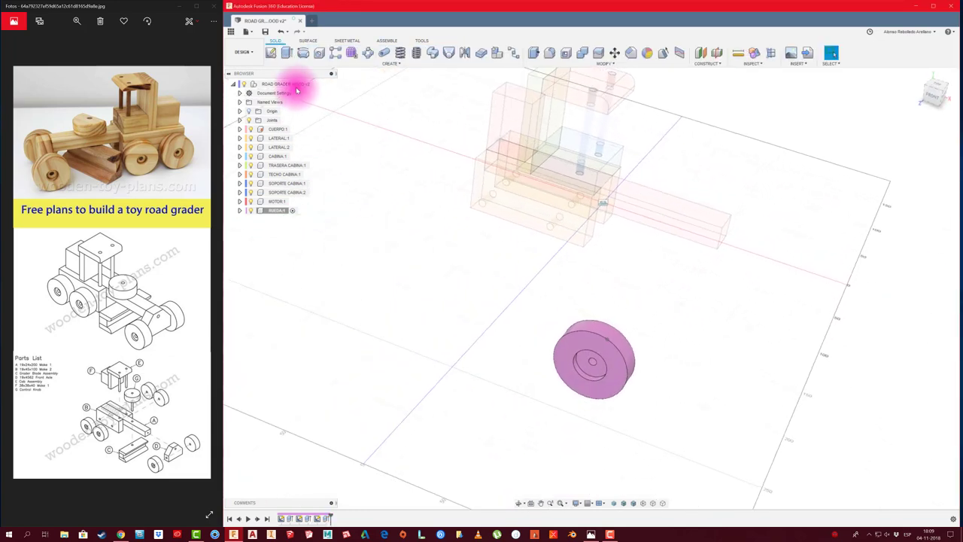
Reactivate the top-level assembly and zoom out to view the whole grader.
click(317, 84)
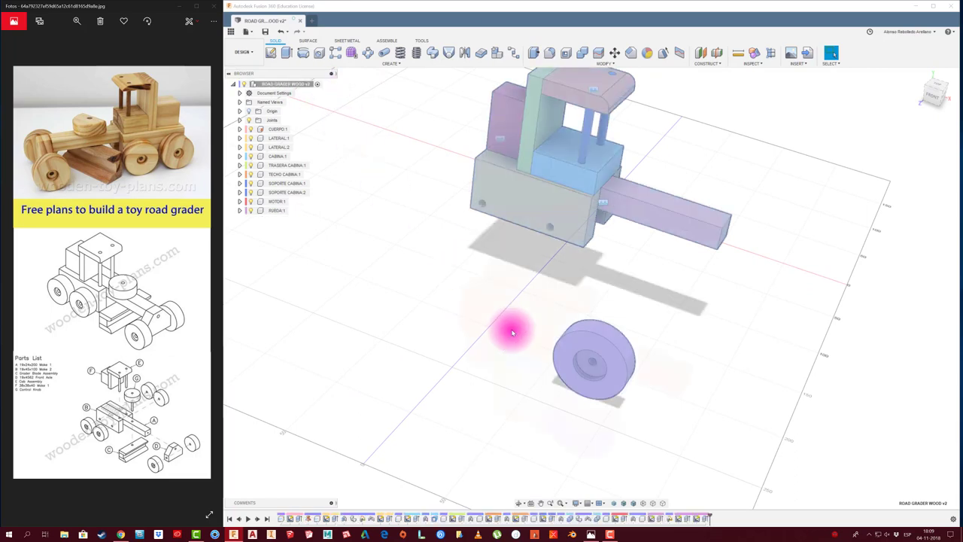
drag(580, 344, 465, 224)
mouse_move(465, 224)
shift+middle_down()
mouse_move(473, 249)
mouse_move(705, 301)
mouse_move(577, 351)
mouse_move(537, 350)
mouse_move(673, 344)
mouse_move(507, 230)
mouse_move(507, 213)
shift+middle_up()
scroll(508, 212, down, 1)
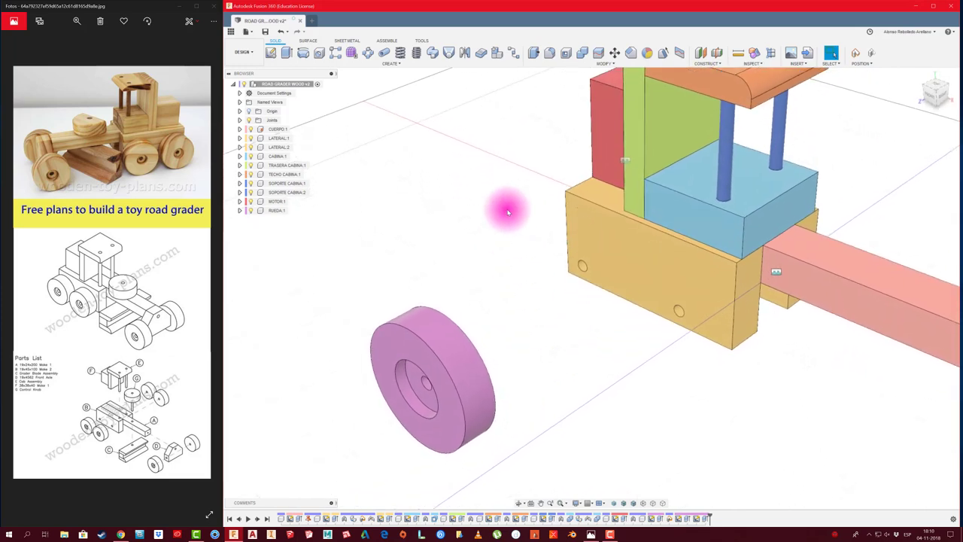
scroll(508, 213, down, 1)
scroll(508, 212, down, 1)
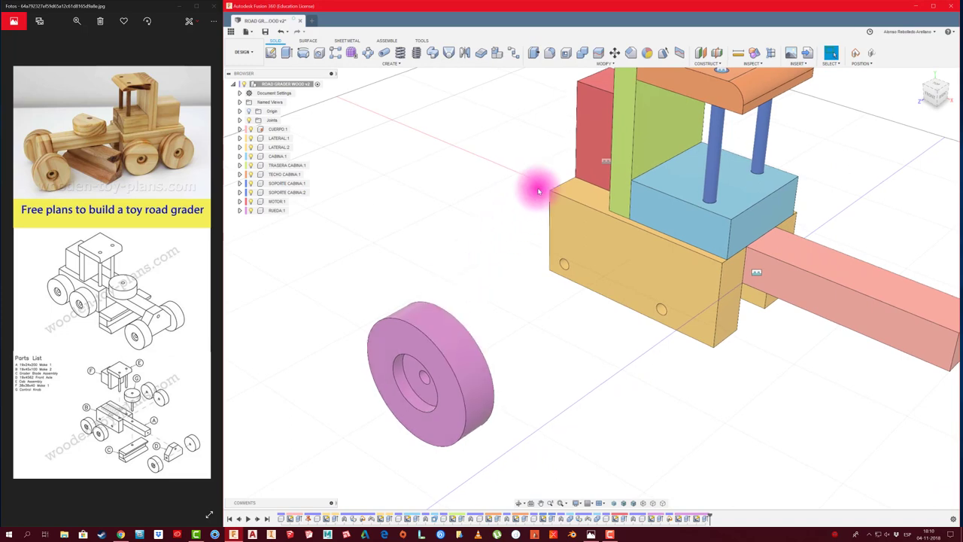
Open the McMaster-Carr catalogue and filter washers to flat, metric, M6 screw size.
click(808, 57)
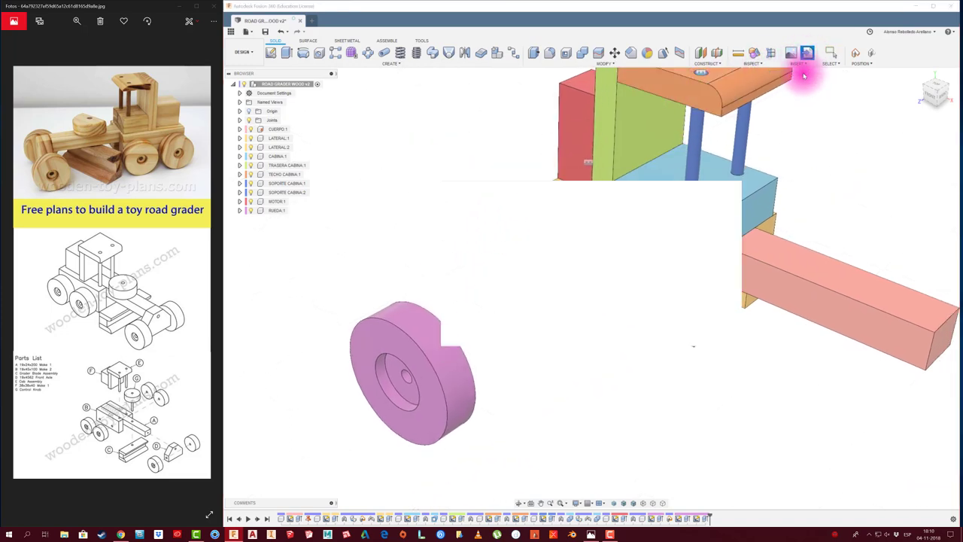
drag(645, 179, 498, 90)
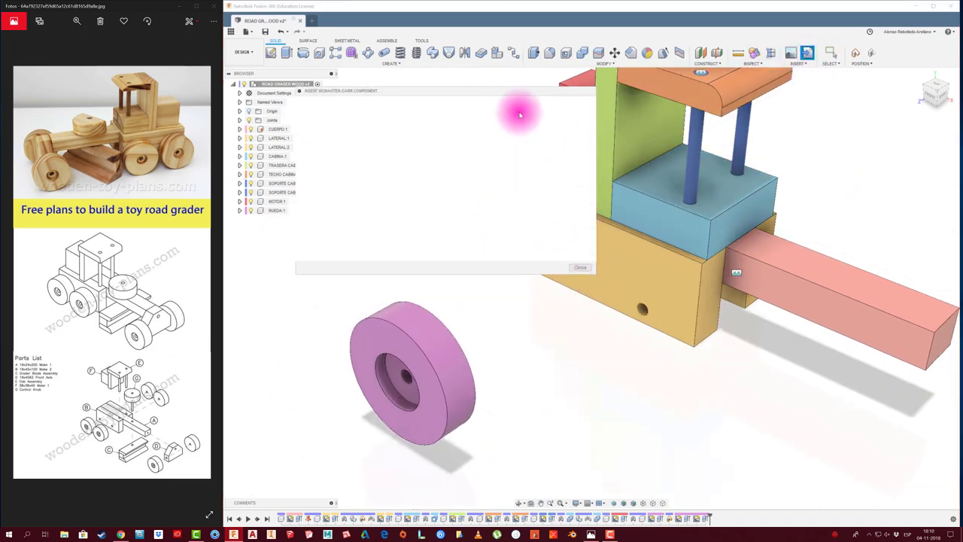
click(581, 268)
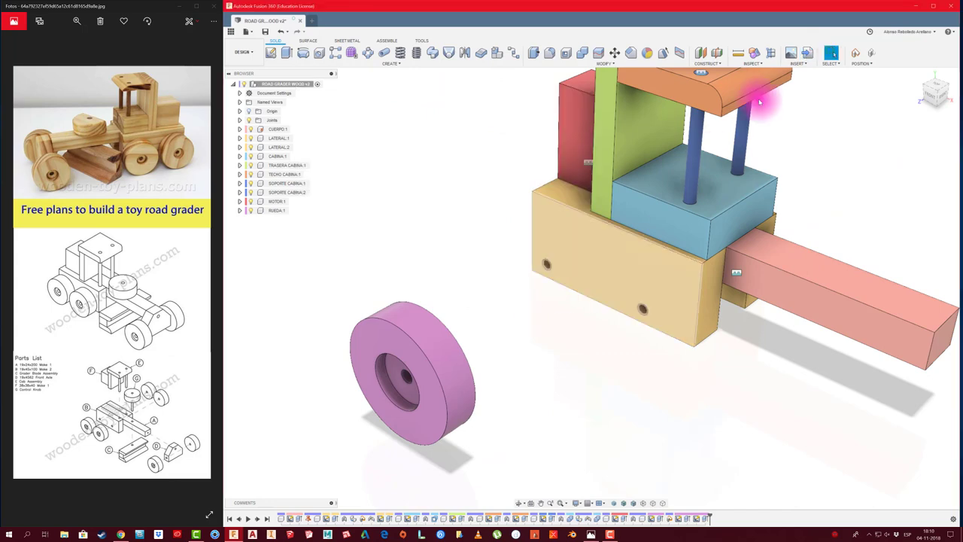
click(807, 52)
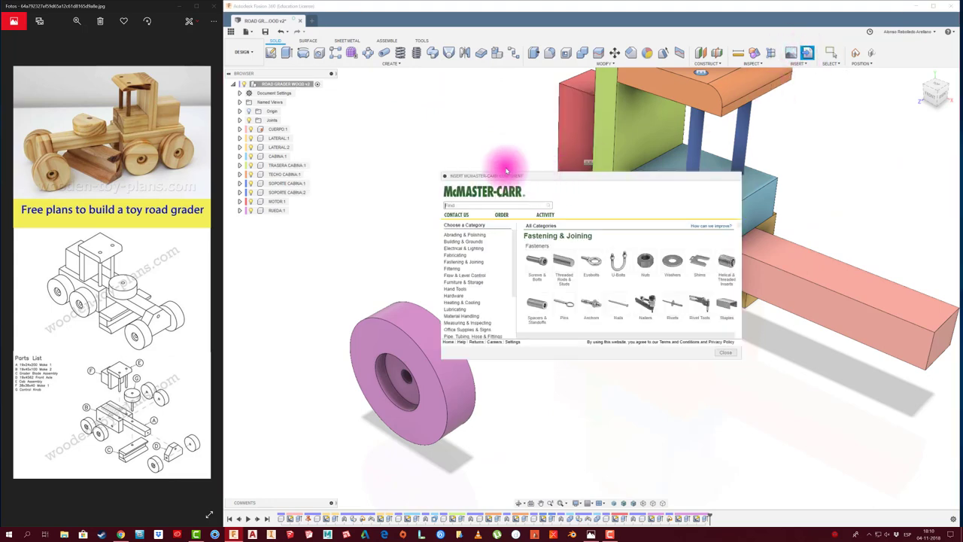
click(585, 224)
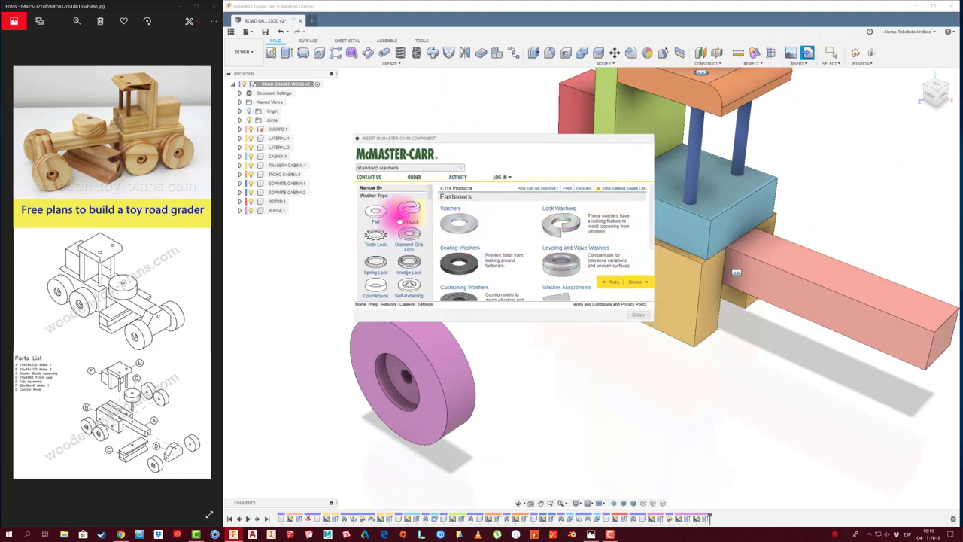
click(376, 215)
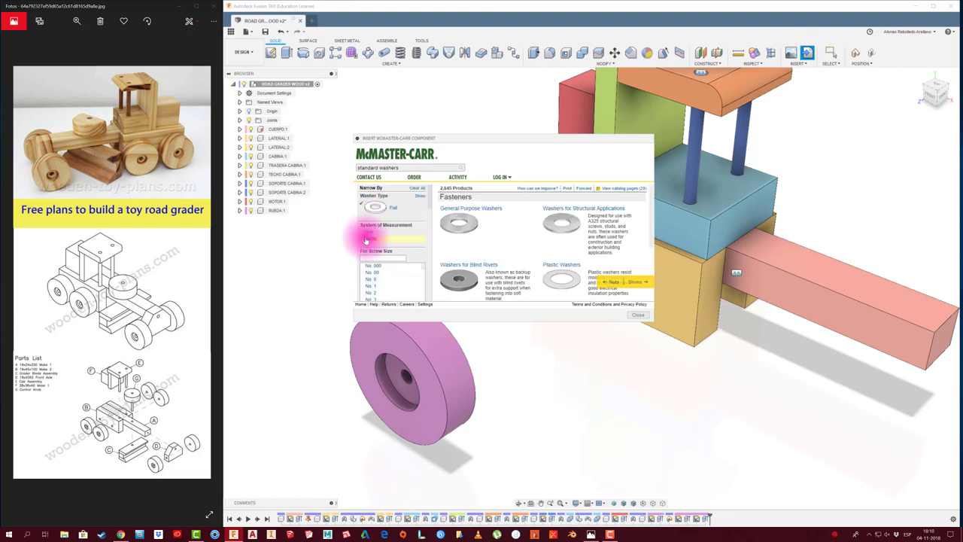
click(367, 238)
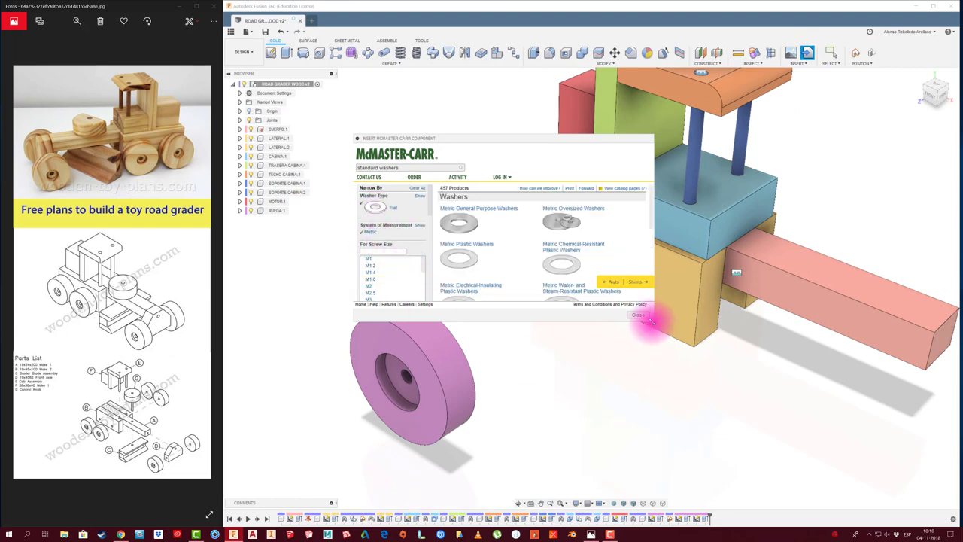
click(700, 467)
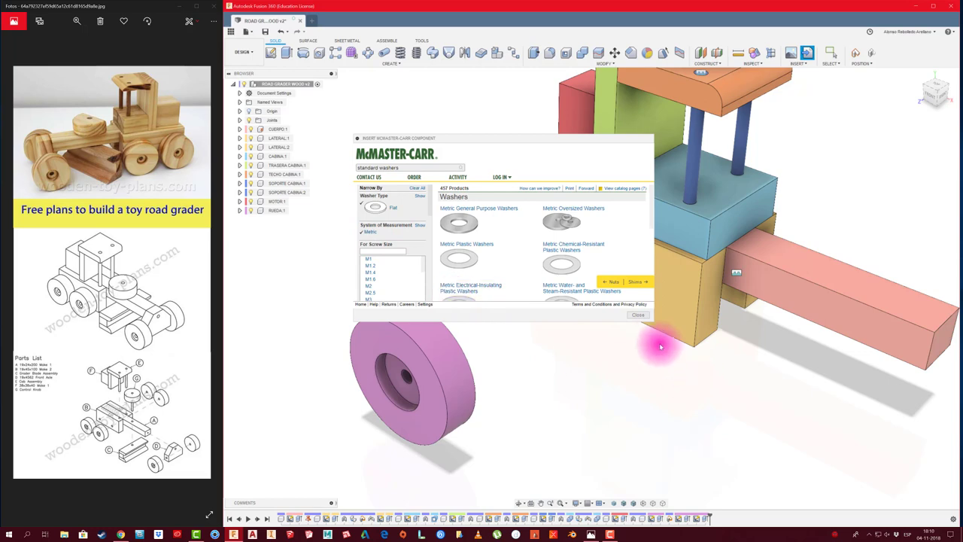
drag(651, 321, 725, 444)
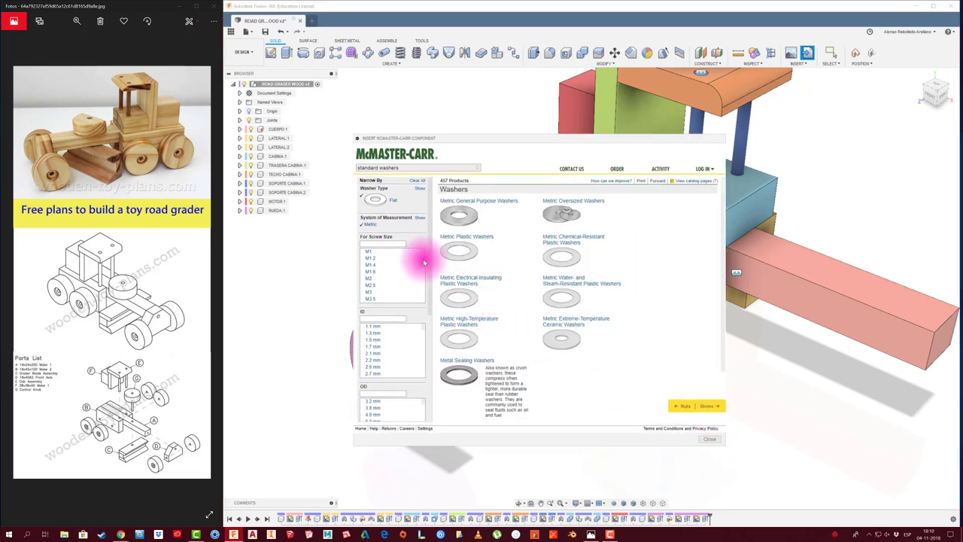
scroll(382, 291, down, 1)
click(371, 295)
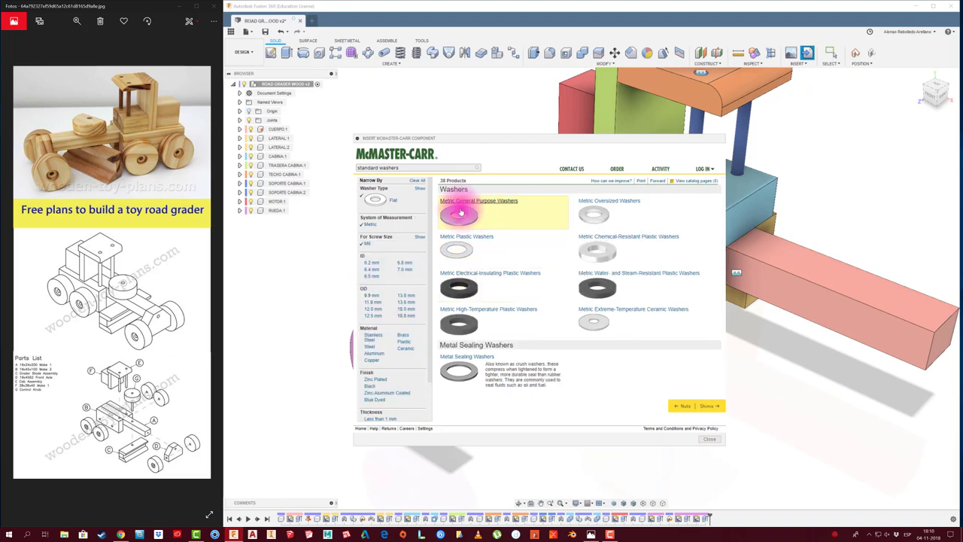
Pick the 316 stainless steel M6 washer from Metric General Purpose Washers and insert its 3D model.
click(462, 215)
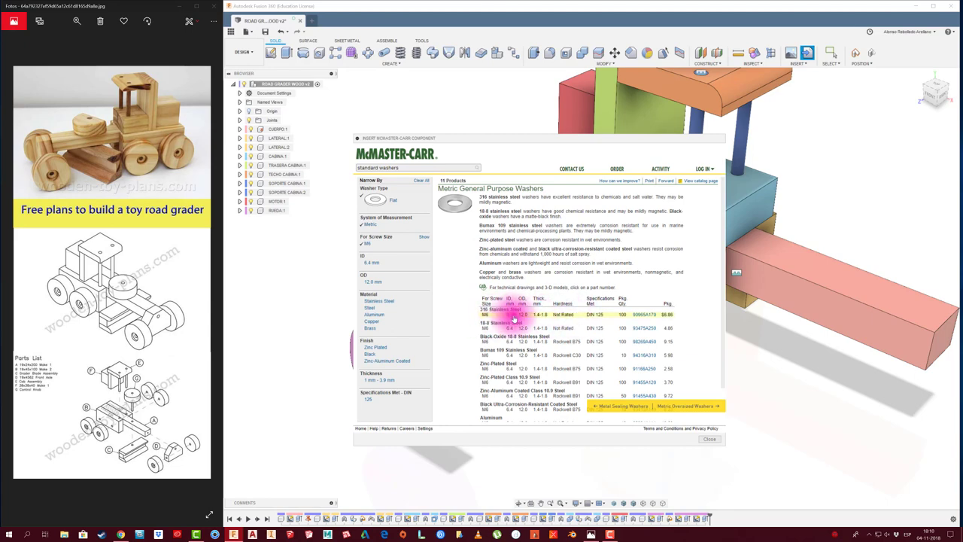
click(637, 316)
click(536, 329)
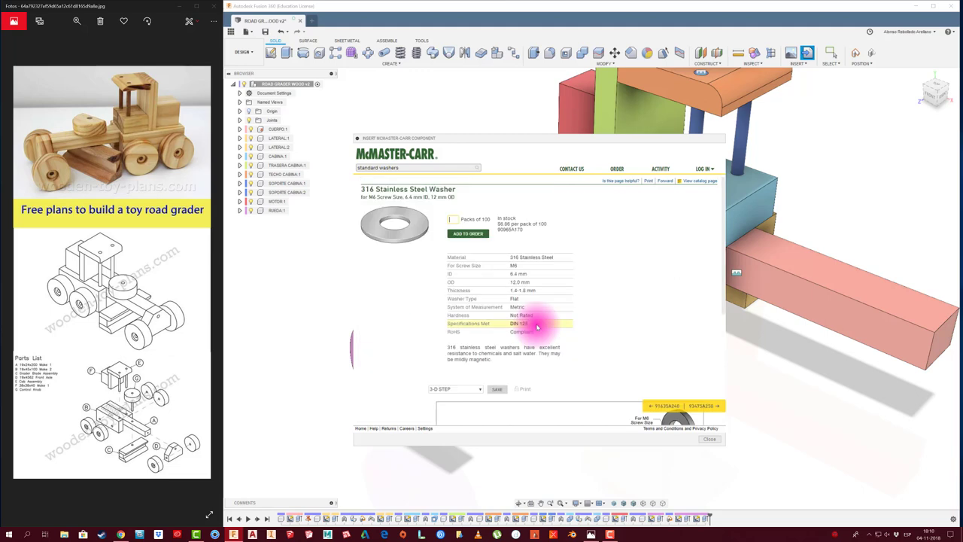
scroll(507, 340, down, 1)
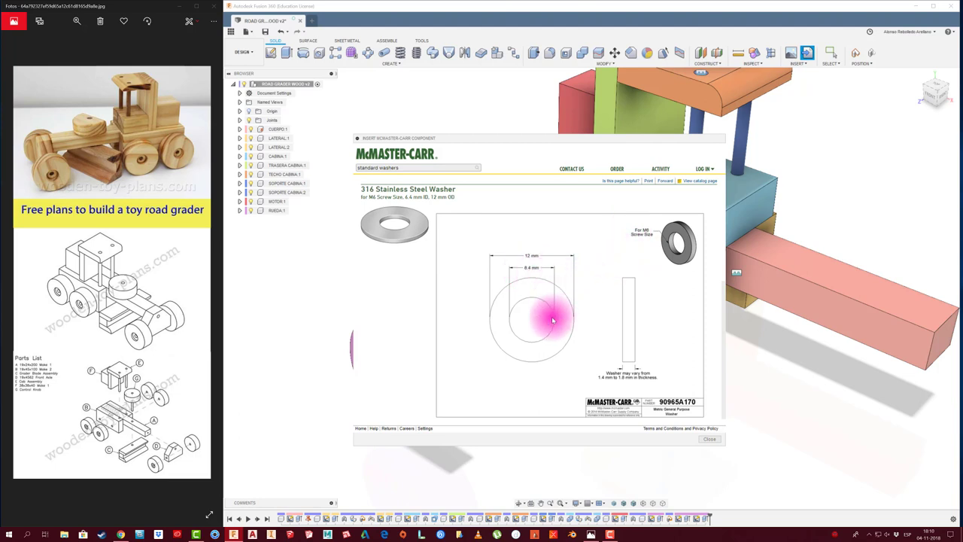
scroll(554, 316, up, 3)
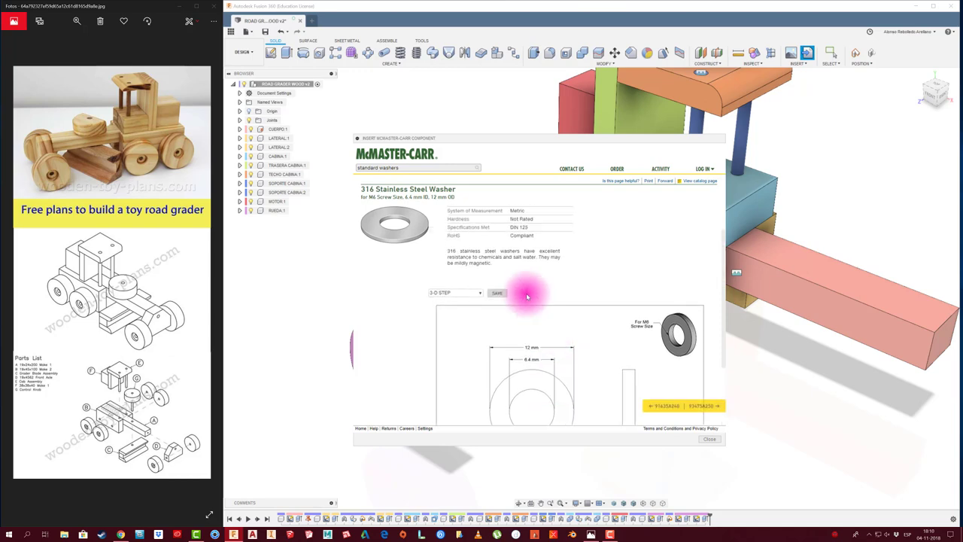
click(496, 303)
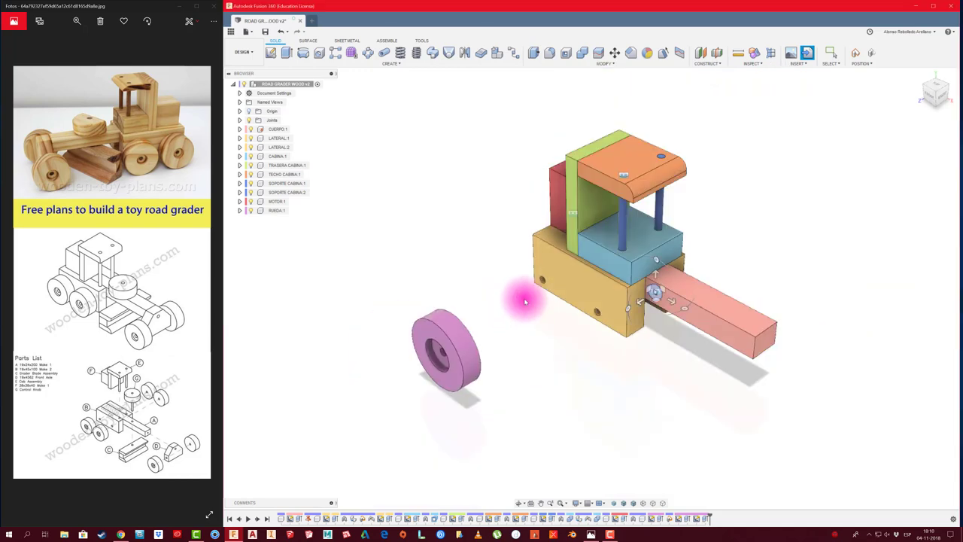
Move the M6 washer beside the grader body block.
drag(653, 295, 530, 284)
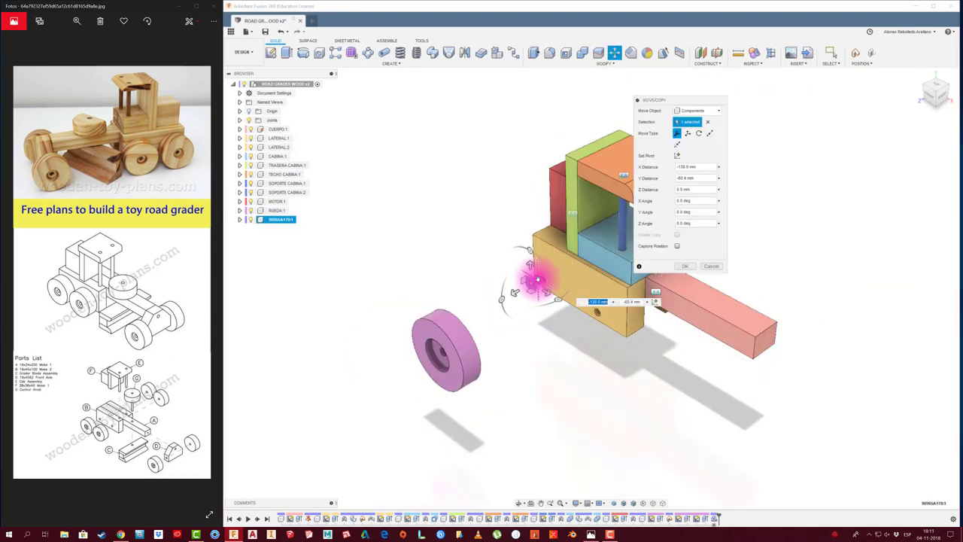
scroll(587, 233, up, 2)
click(691, 268)
scroll(499, 228, up, 2)
scroll(503, 254, up, 2)
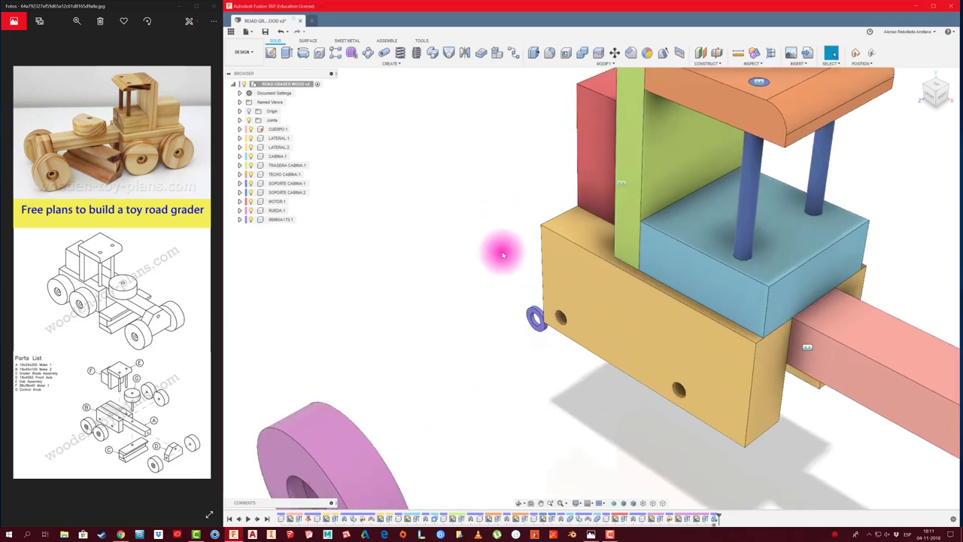
Joint the washer into the hole on the side of the body block.
key(j)
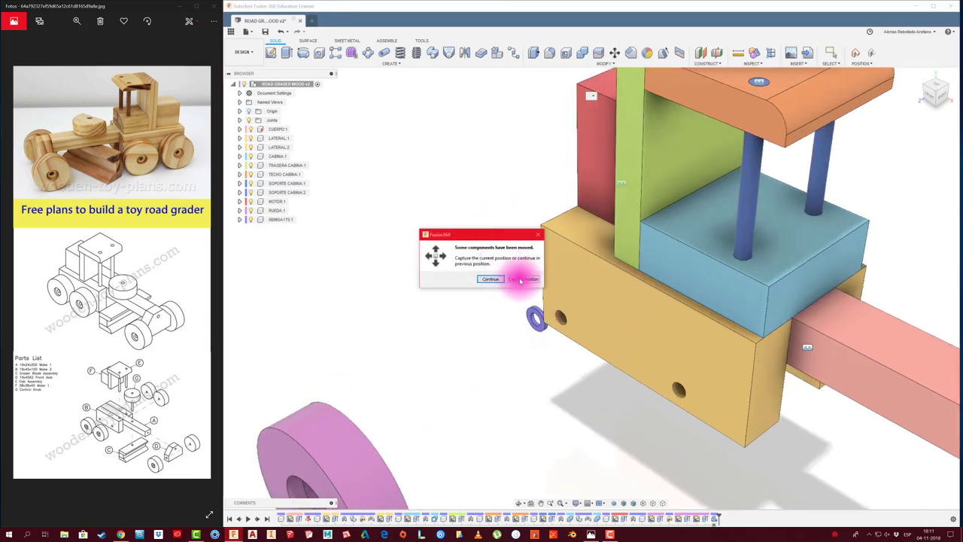
click(519, 280)
scroll(531, 308, up, 2)
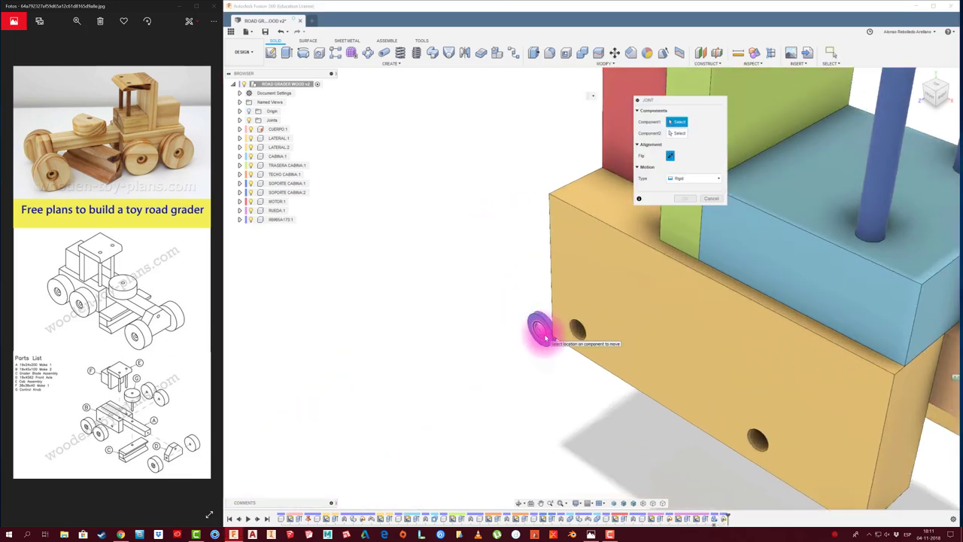
scroll(546, 339, up, 2)
click(545, 336)
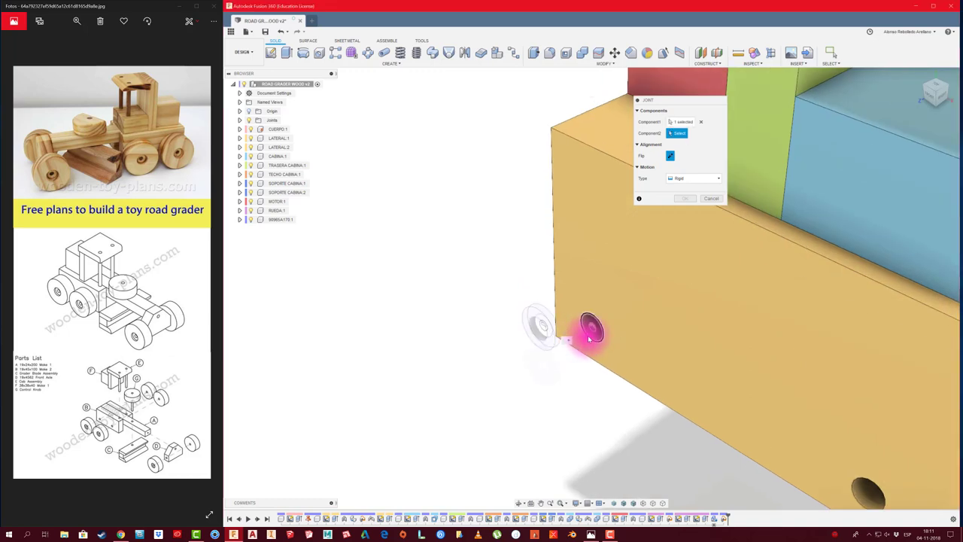
click(581, 336)
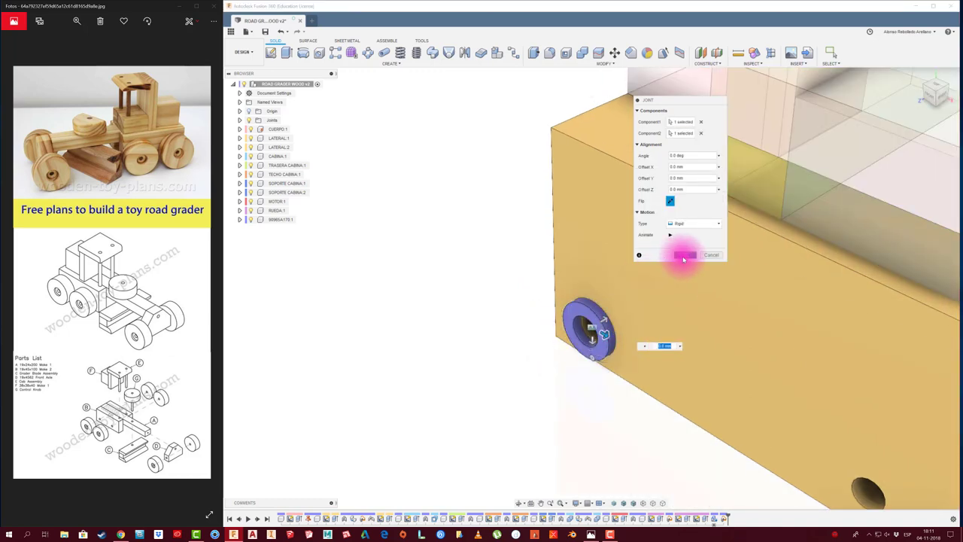
click(685, 254)
Rename the mounted washer component to GOLILLA M6.
scroll(490, 364, down, 3)
scroll(491, 364, down, 2)
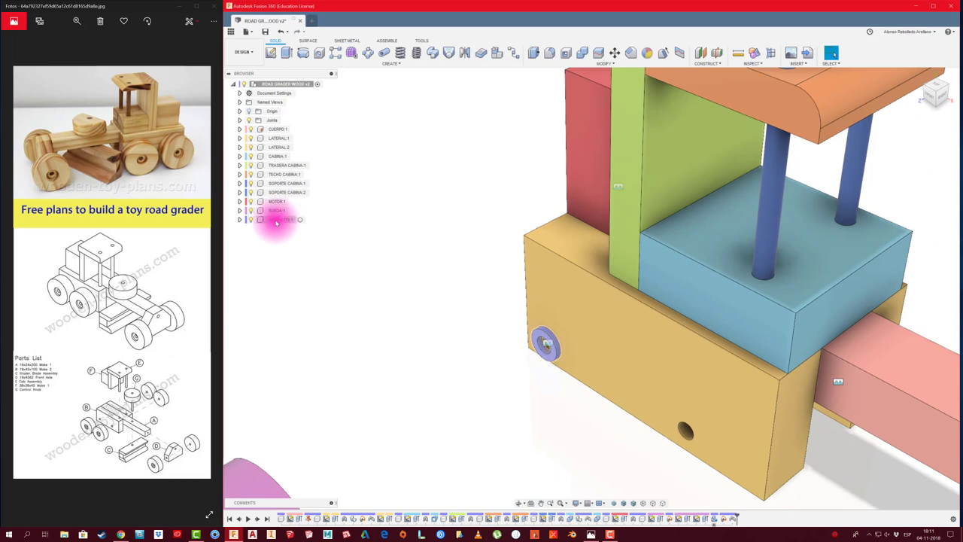
click(278, 220)
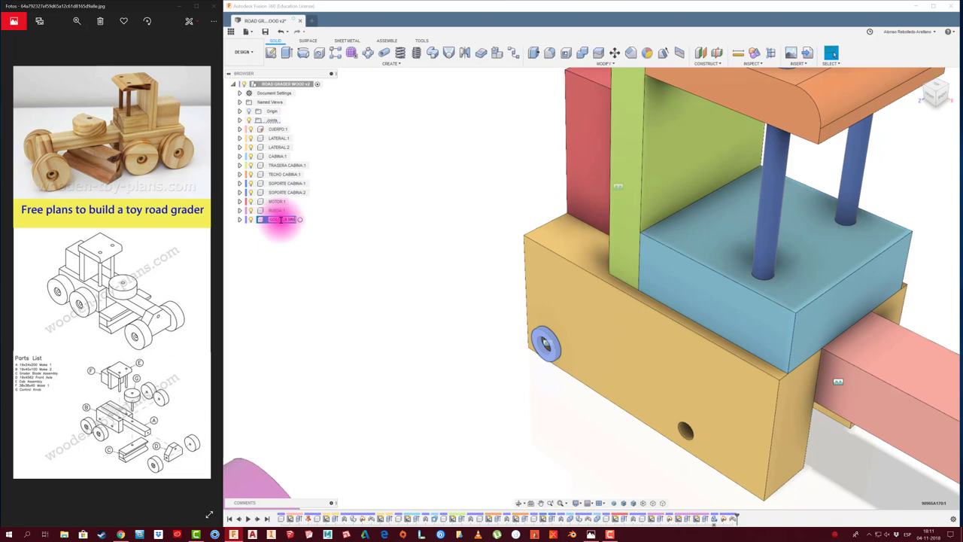
click(349, 291)
click(277, 219)
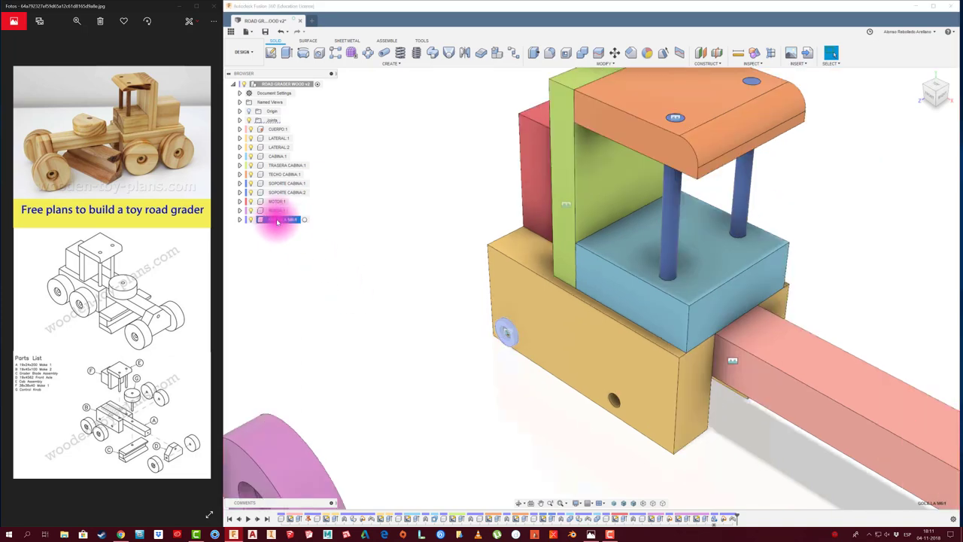
Paste a washer copy, shift it 65 mm in X, and joint it into the body's second hole.
key(ctrl+v)
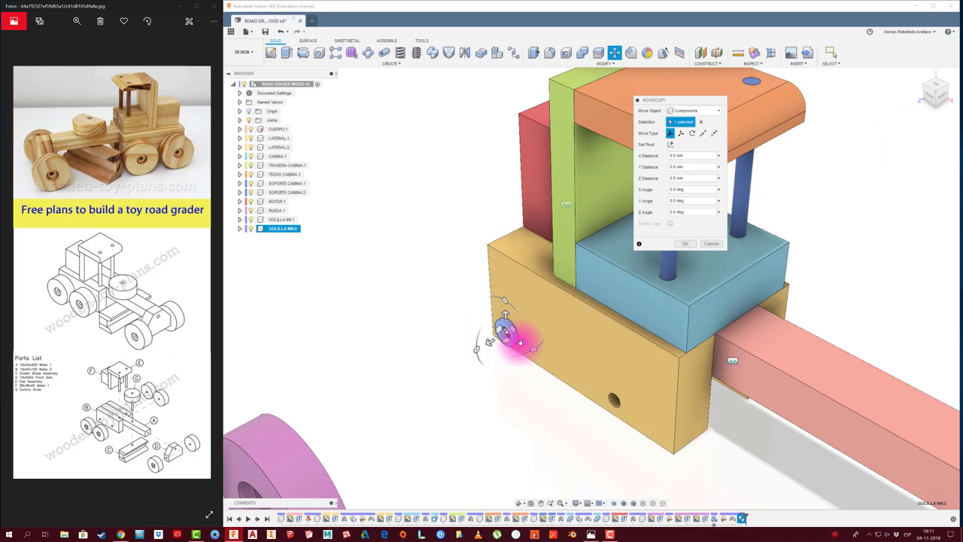
mouse_move(503, 337)
mouse_down()
mouse_move(647, 402)
mouse_move(522, 356)
mouse_move(563, 387)
mouse_move(485, 304)
mouse_up()
click(693, 244)
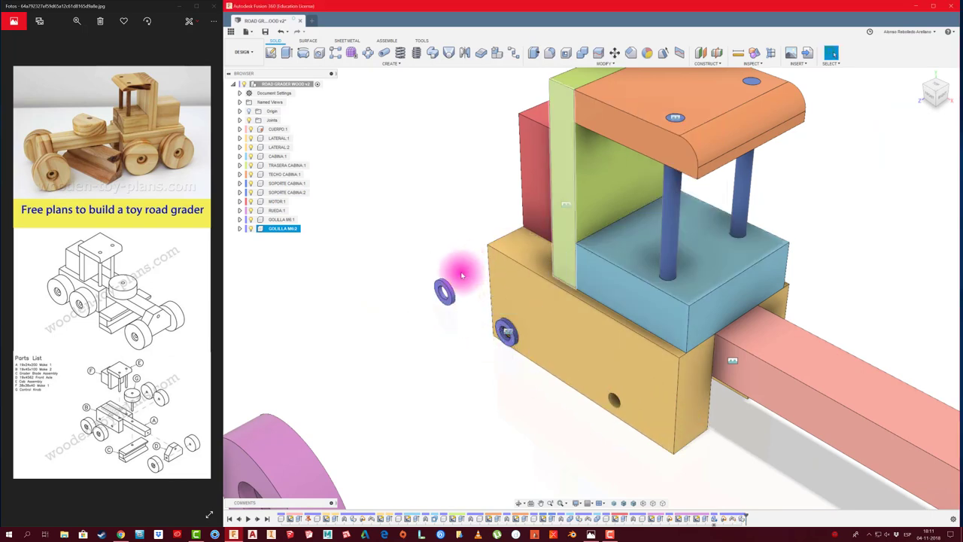
scroll(456, 285, up, 3)
key(j)
scroll(444, 301, up, 2)
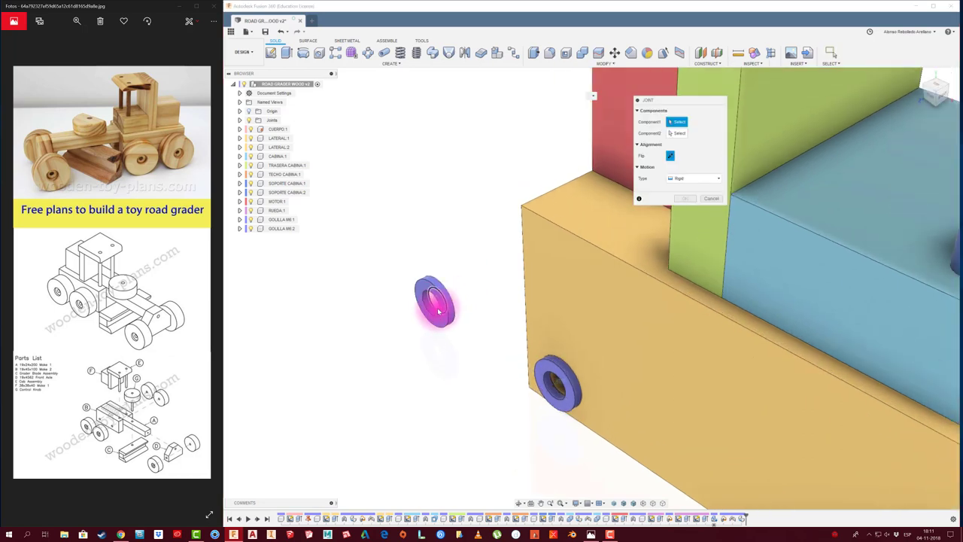
click(438, 310)
click(694, 417)
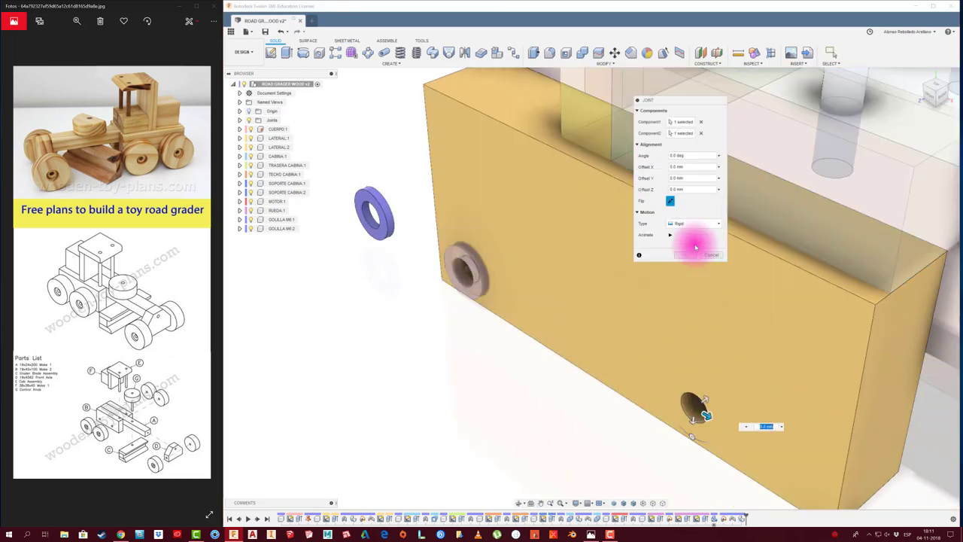
click(690, 254)
Copy the first washer again and place the two new copies at Z -120 mm.
scroll(397, 387, down, 5)
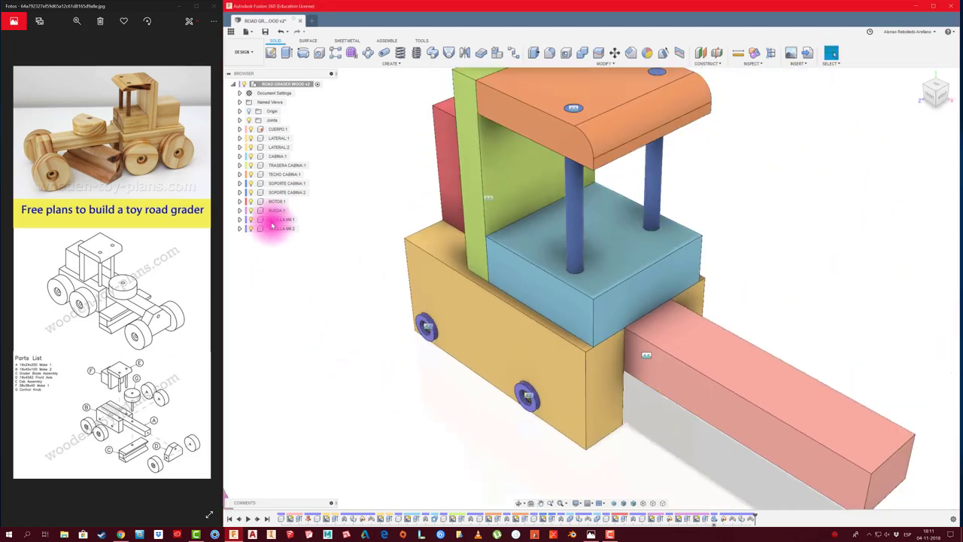
click(276, 220)
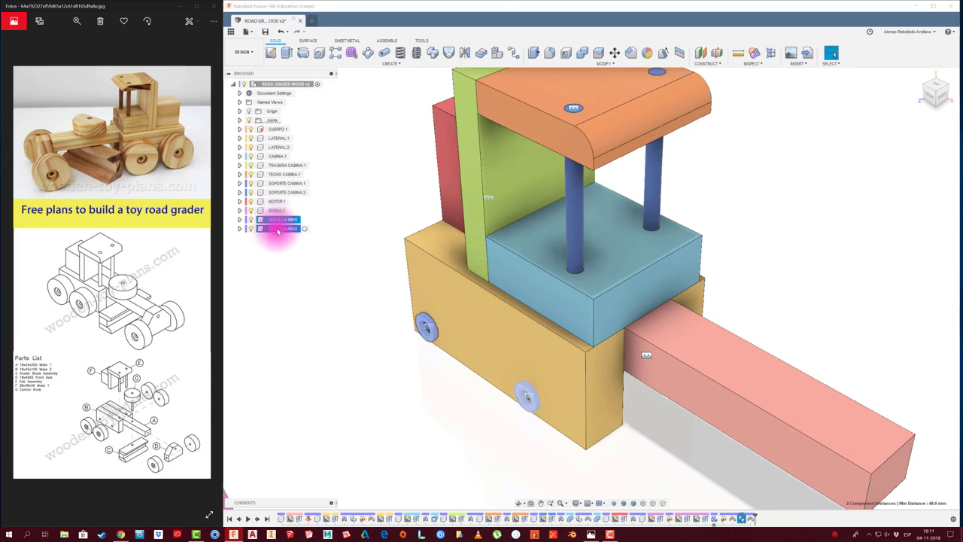
key(ctrl+c)
key(ctrl+v)
mouse_move(402, 333)
mouse_down()
mouse_move(637, 254)
mouse_move(681, 264)
mouse_up()
click(685, 247)
Joint one loose washer into a hole on the body's far side.
scroll(779, 269, up, 3)
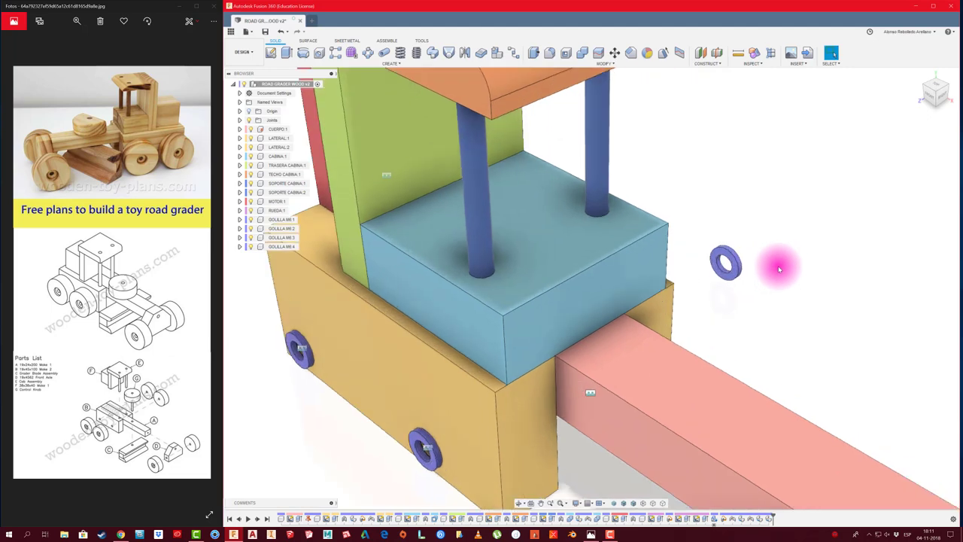
mouse_move(771, 274)
shift+middle_down()
mouse_move(757, 273)
mouse_move(735, 343)
shift+middle_up()
key(j)
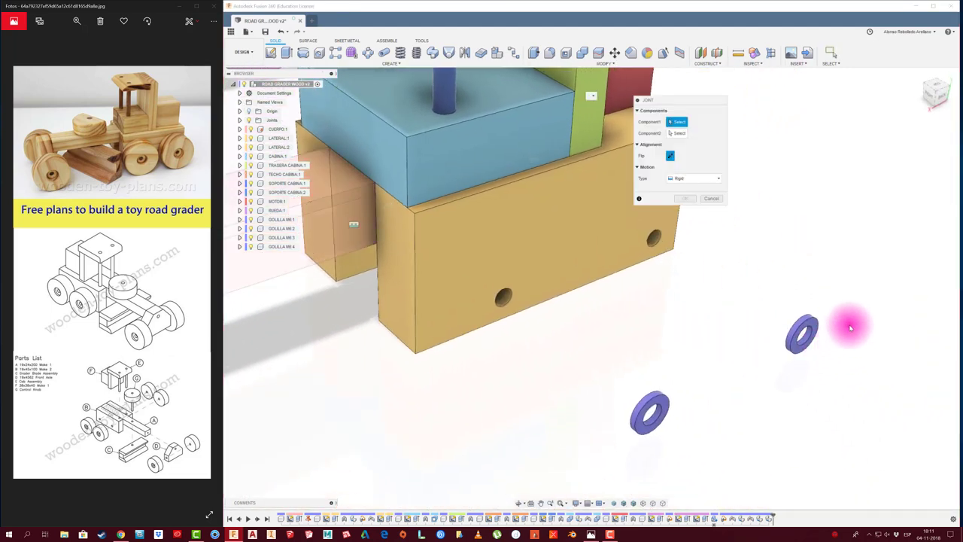
click(804, 338)
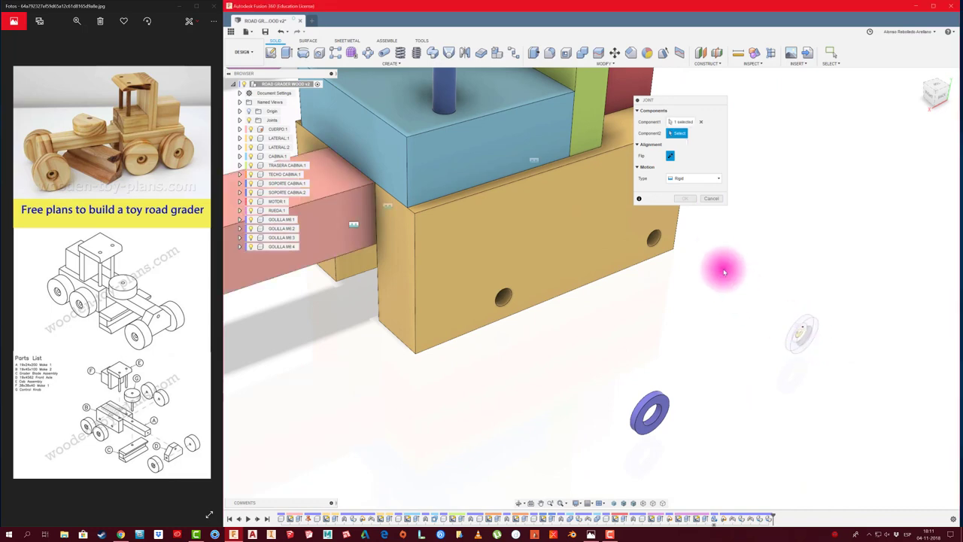
click(655, 241)
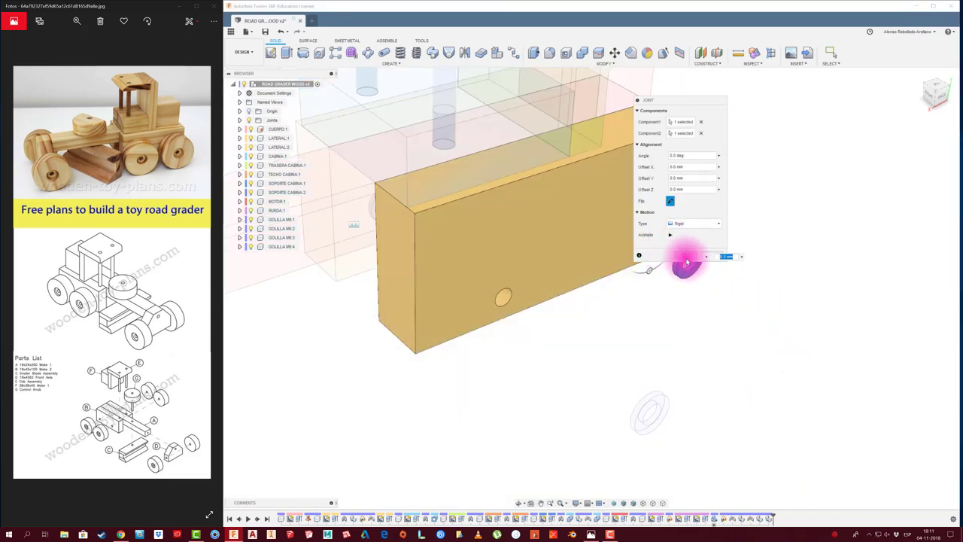
click(684, 256)
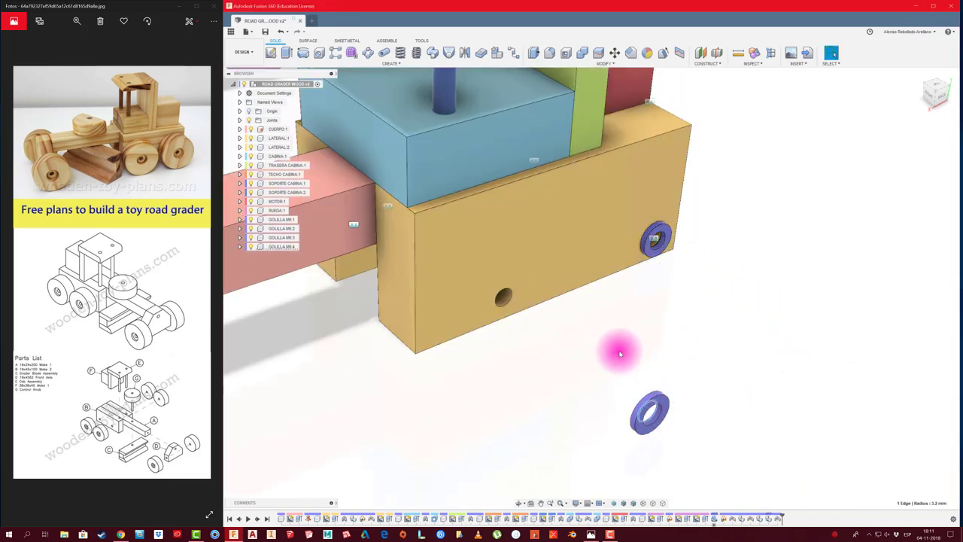
Seat the last washer in the remaining far-side hole, redoing the joint that moved the block.
key(j)
click(641, 403)
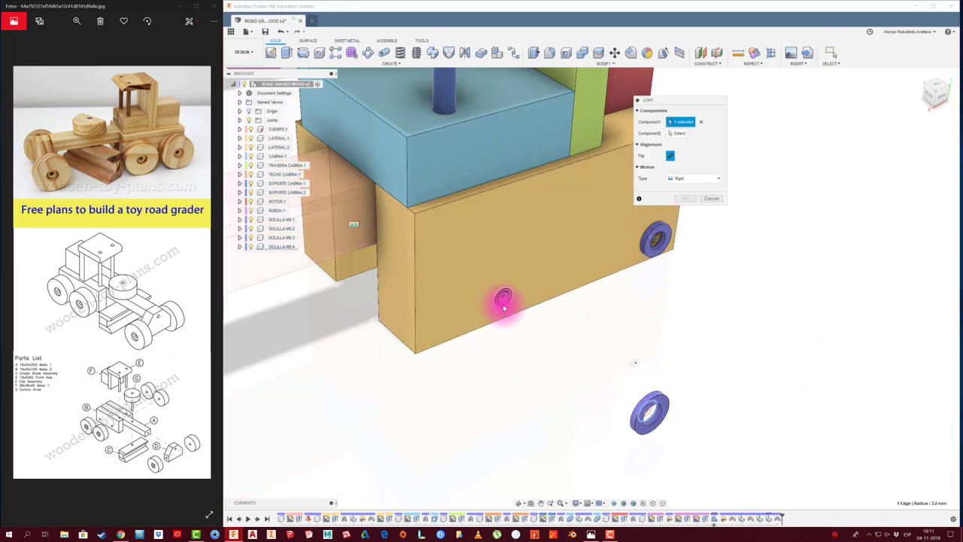
click(503, 304)
click(650, 416)
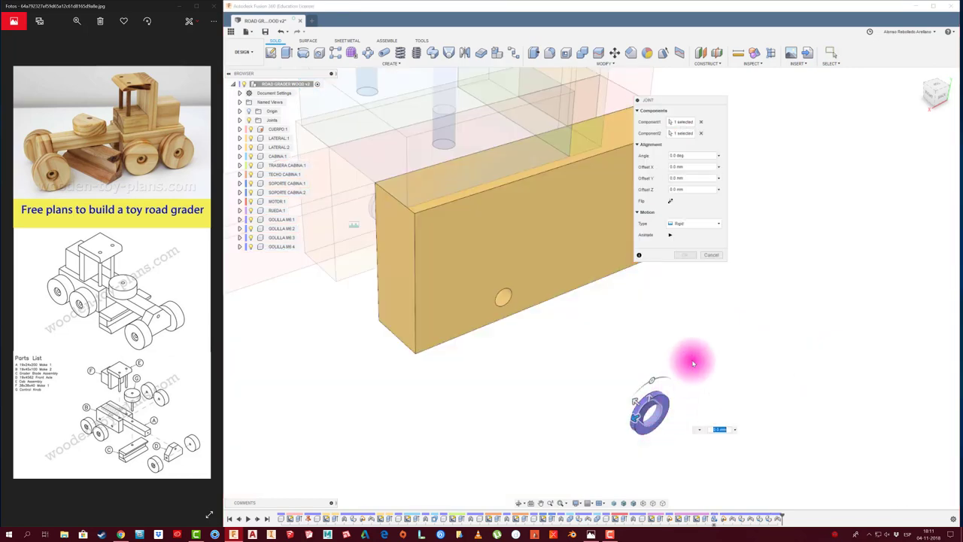
click(705, 256)
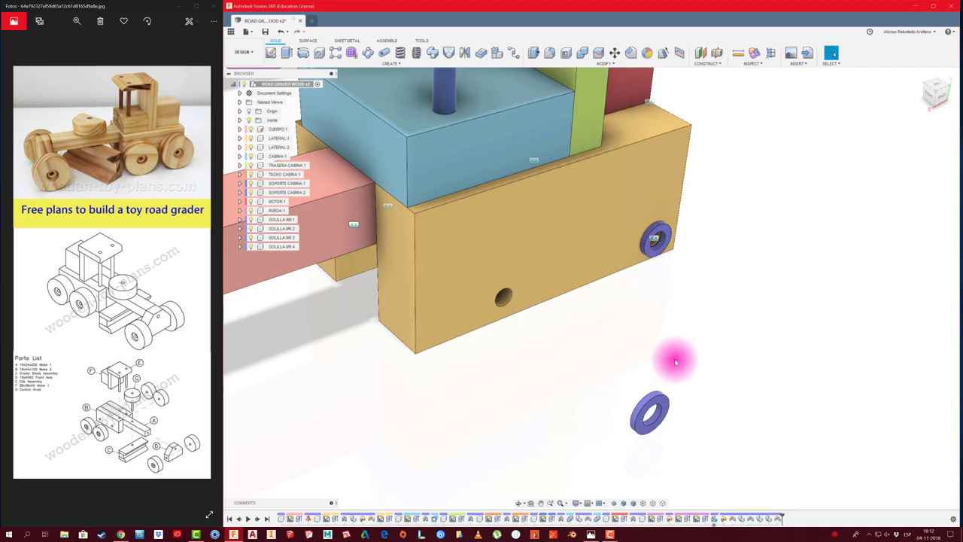
key(j)
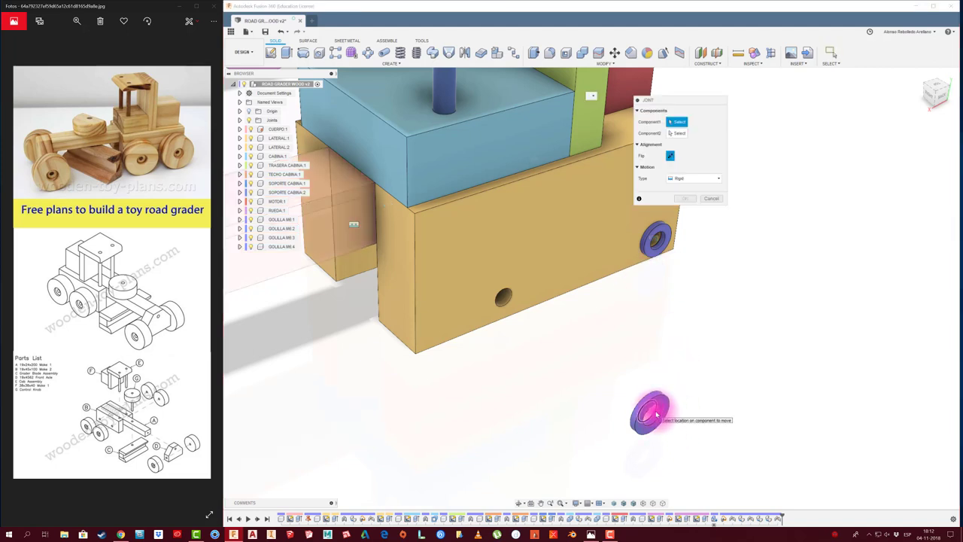
click(657, 413)
click(504, 305)
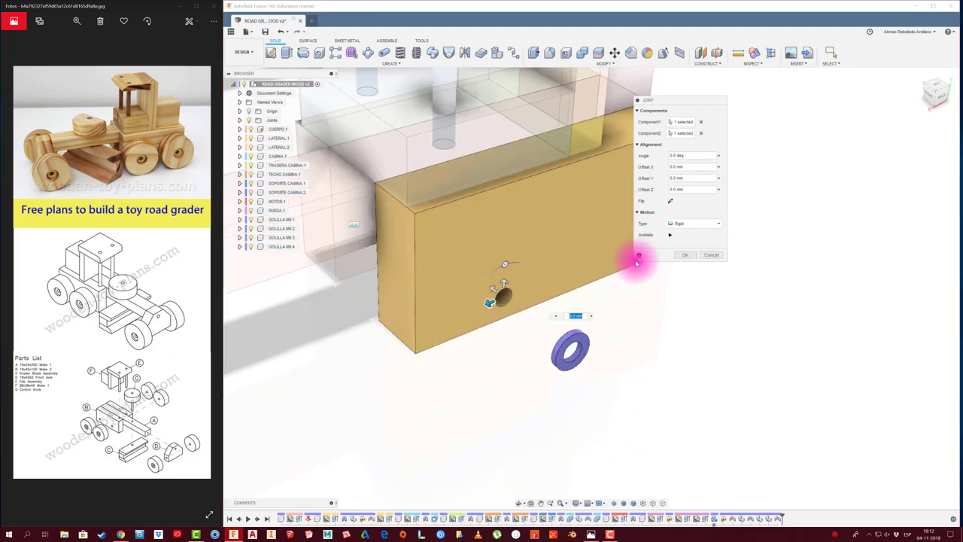
click(683, 254)
scroll(600, 375, down, 5)
mouse_move(526, 301)
shift+middle_down()
mouse_move(466, 240)
mouse_move(415, 254)
mouse_move(477, 264)
mouse_move(500, 281)
mouse_move(550, 276)
mouse_move(544, 306)
mouse_move(691, 361)
shift+middle_up()
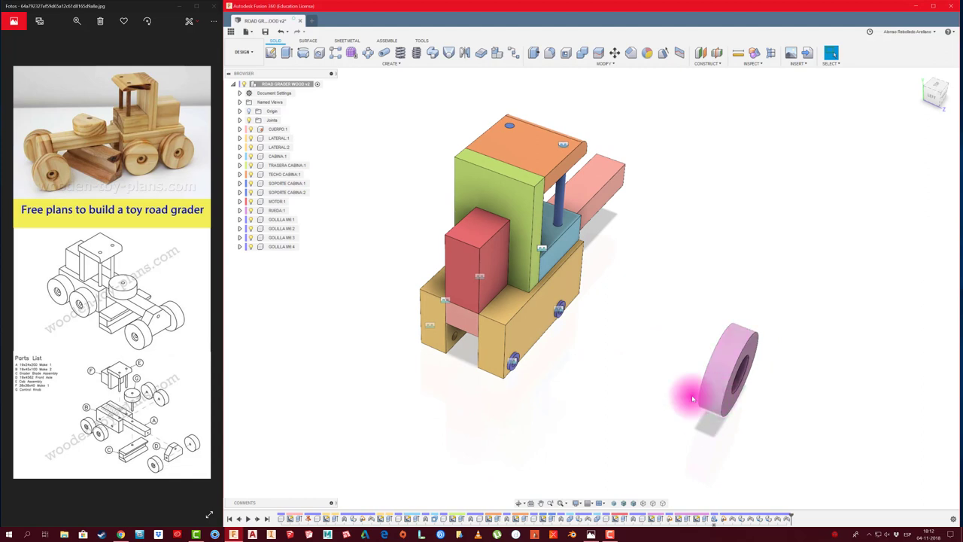
Place the pink wheel beside the body and measure its 15 mm thickness.
drag(691, 395, 527, 392)
mouse_move(527, 391)
shift+middle_down()
mouse_move(490, 366)
mouse_move(563, 366)
mouse_move(596, 377)
mouse_move(567, 374)
mouse_move(595, 374)
mouse_move(580, 365)
mouse_move(589, 369)
mouse_move(609, 318)
mouse_move(762, 73)
shift+middle_up()
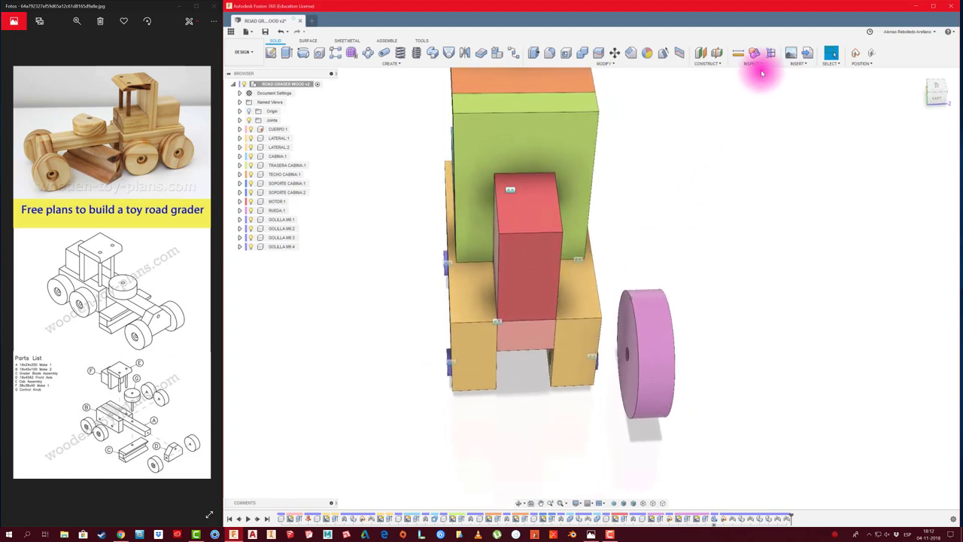
click(739, 52)
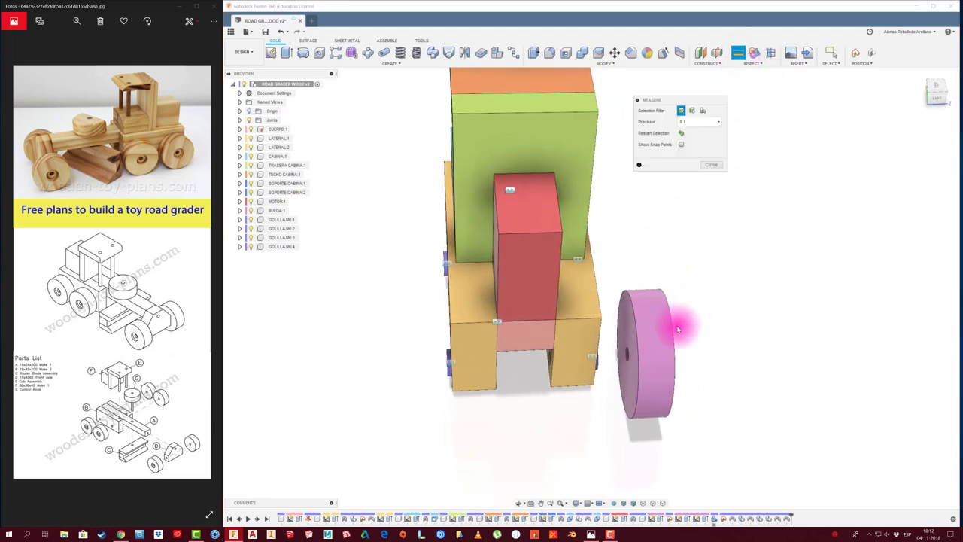
click(636, 331)
click(675, 332)
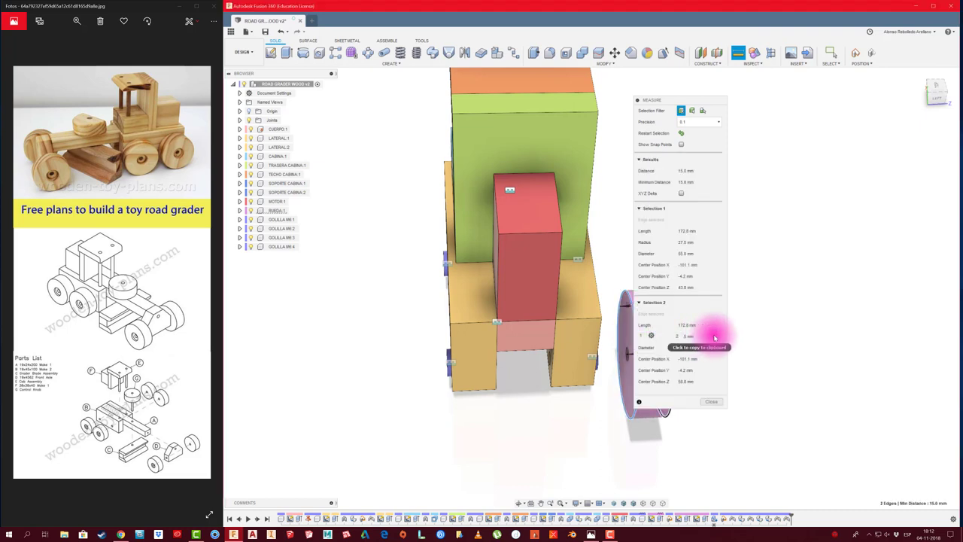
drag(703, 99, 833, 91)
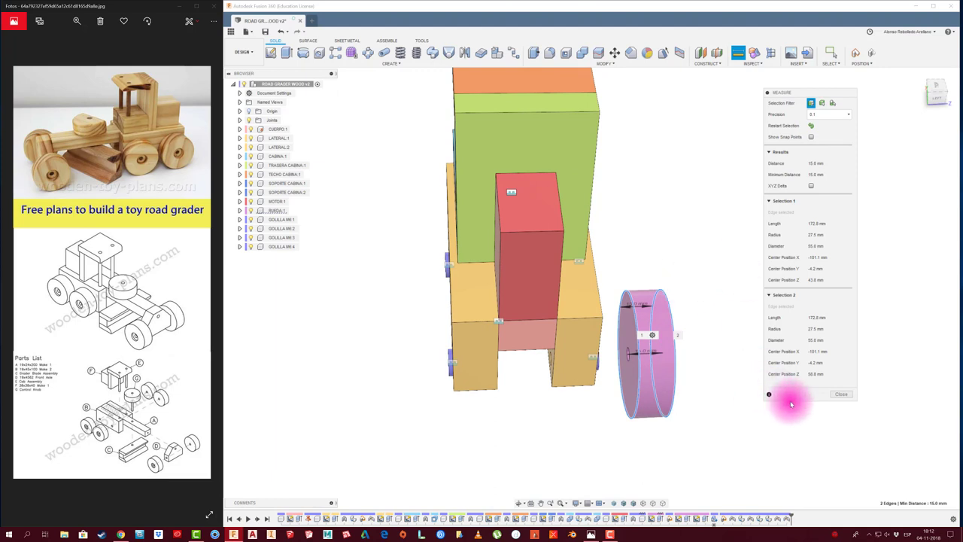
click(839, 395)
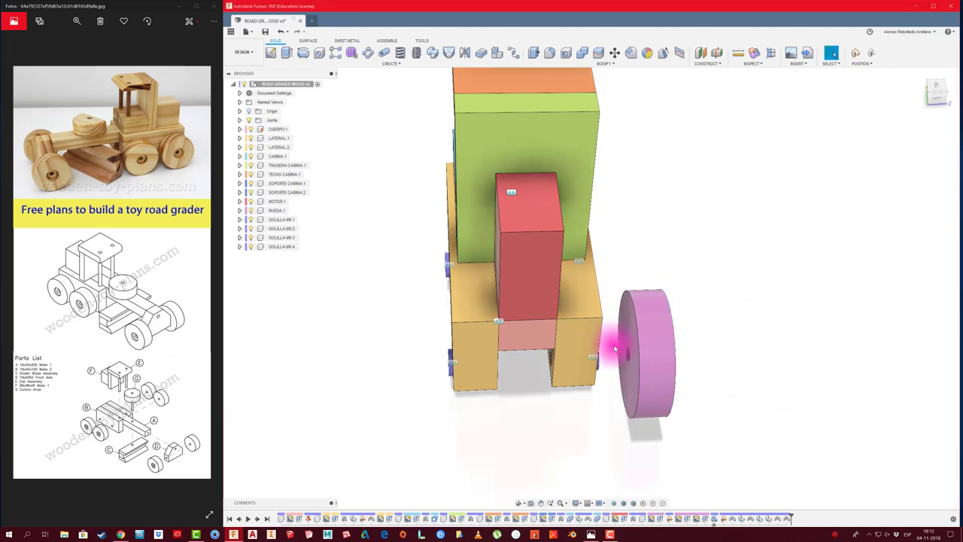
Measure the 62 mm width between the body block's two top edges.
click(741, 56)
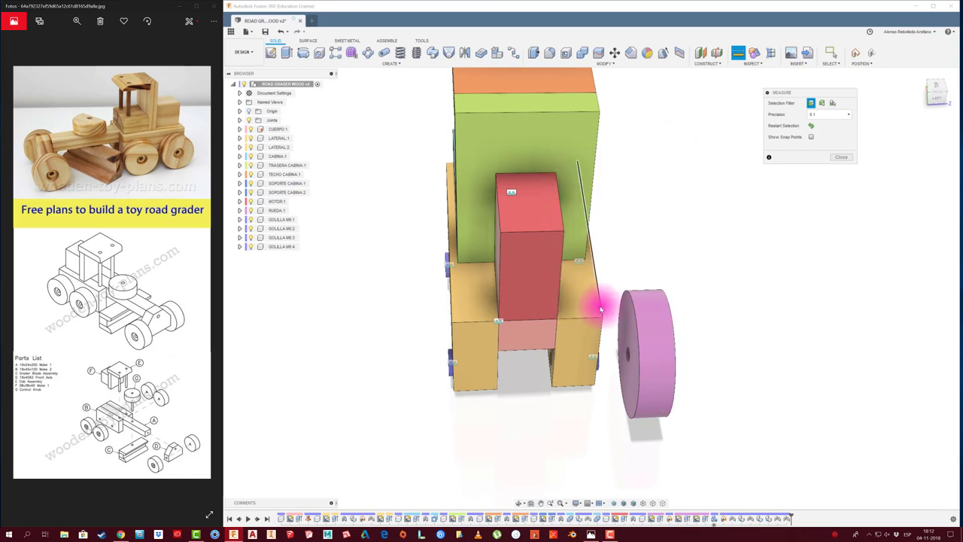
click(599, 308)
click(452, 313)
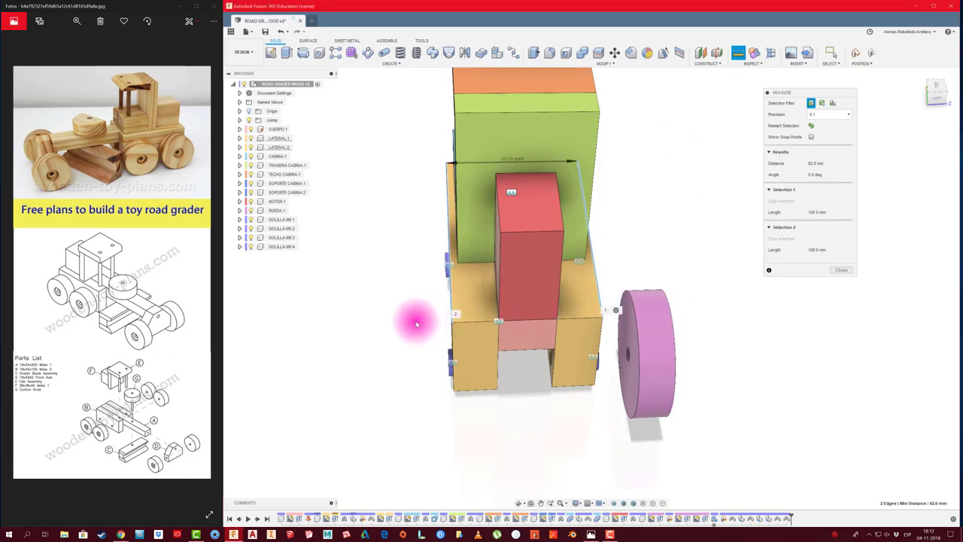
shift+middle_drag(405, 326, 404, 325)
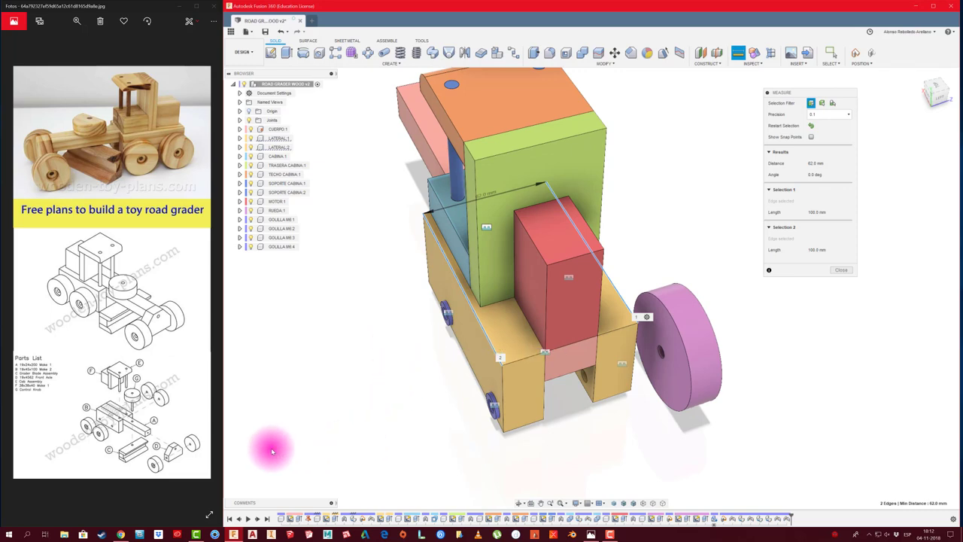
shift+middle_drag(359, 430, 366, 429)
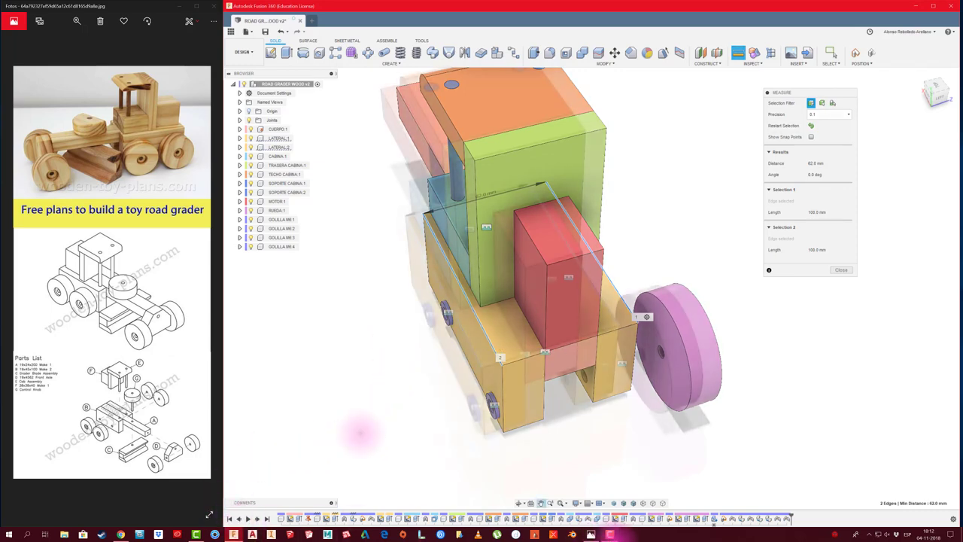
click(842, 271)
mouse_move(414, 402)
shift+middle_down()
mouse_move(415, 338)
mouse_move(697, 364)
mouse_move(499, 249)
shift+middle_up()
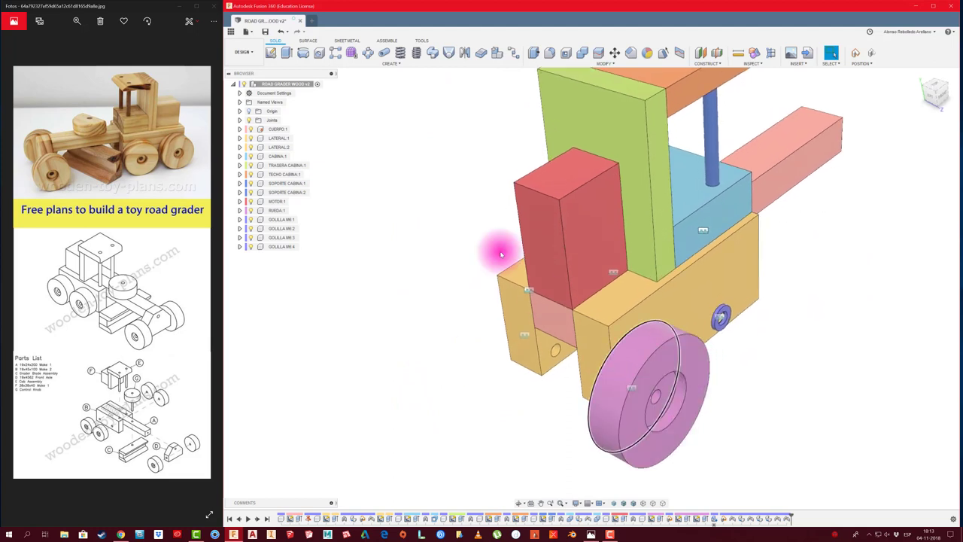
Create a new empty component under the top-level design named EJE RUEDA.
right_click(282, 89)
click(278, 238)
text(EJE RUEDA)
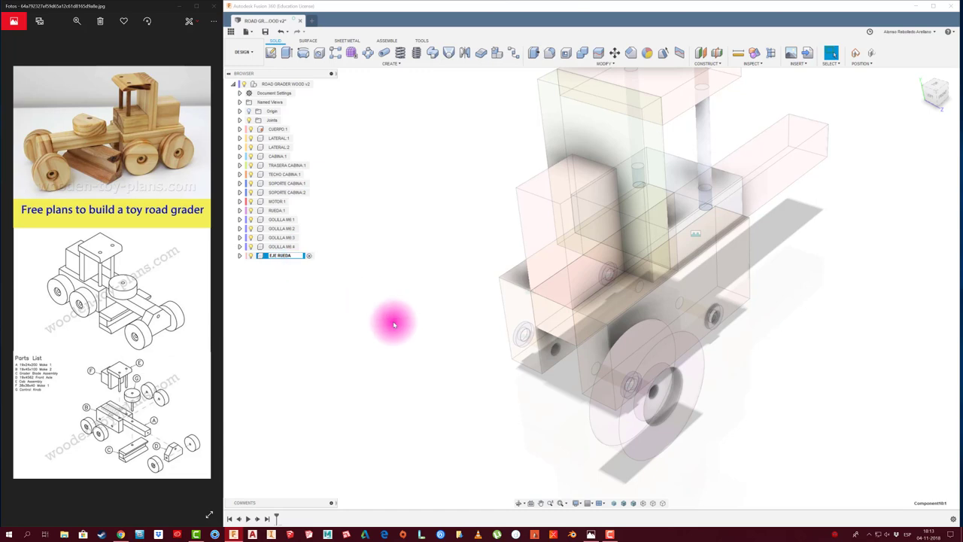
click(394, 322)
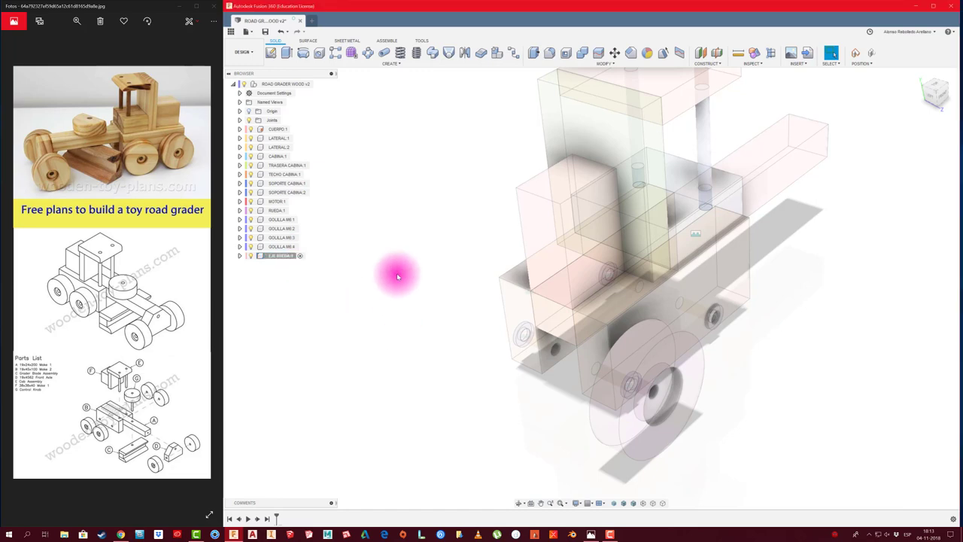
Sketch a small centre-diameter circle at the hub on the wheel's outer face.
click(272, 52)
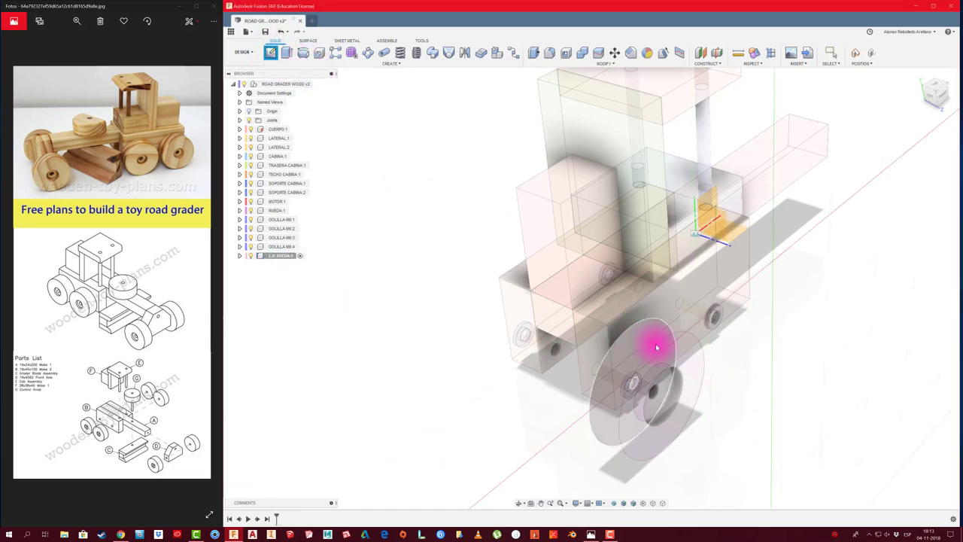
click(692, 364)
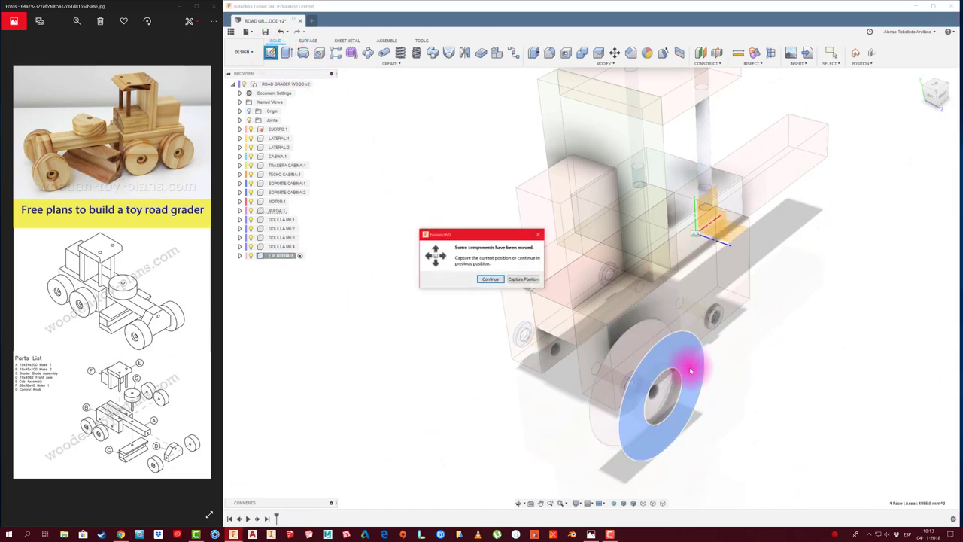
click(530, 283)
key(c)
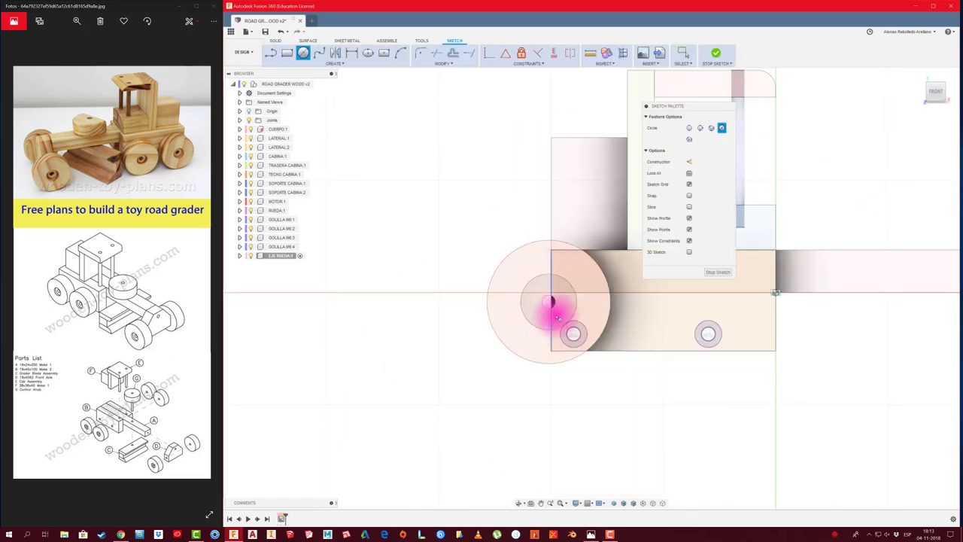
click(551, 301)
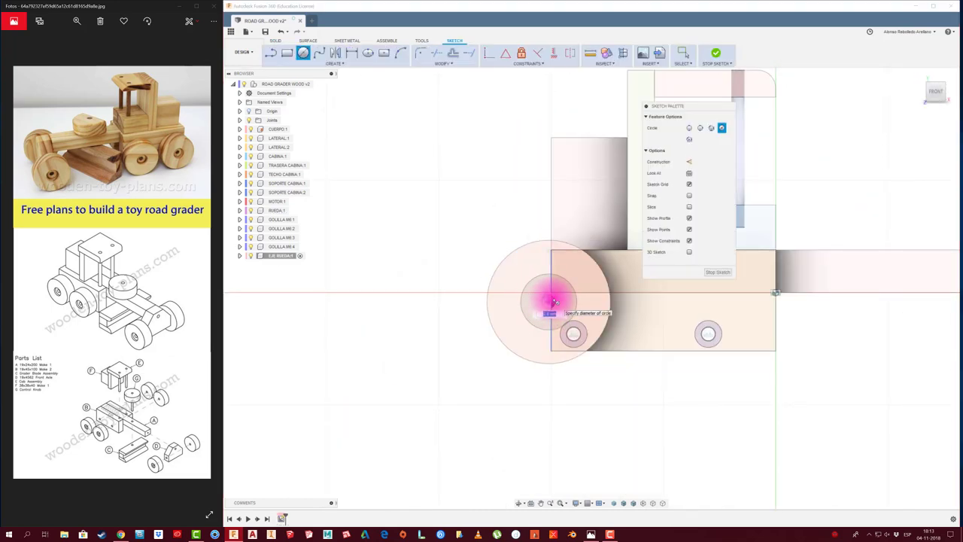
scroll(555, 301, up, 2)
scroll(544, 295, up, 2)
click(541, 292)
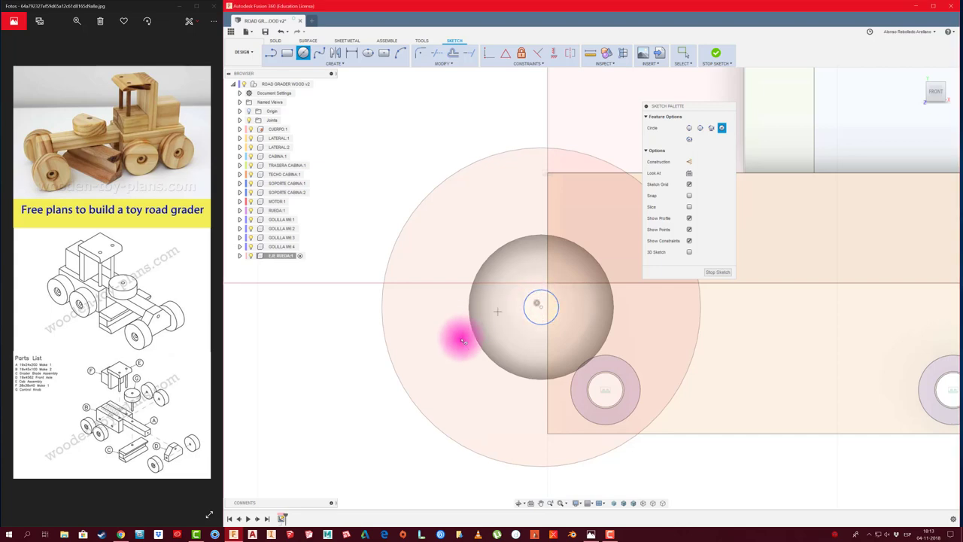
Extrude the small circle -82 mm to form the axle rod.
key(e)
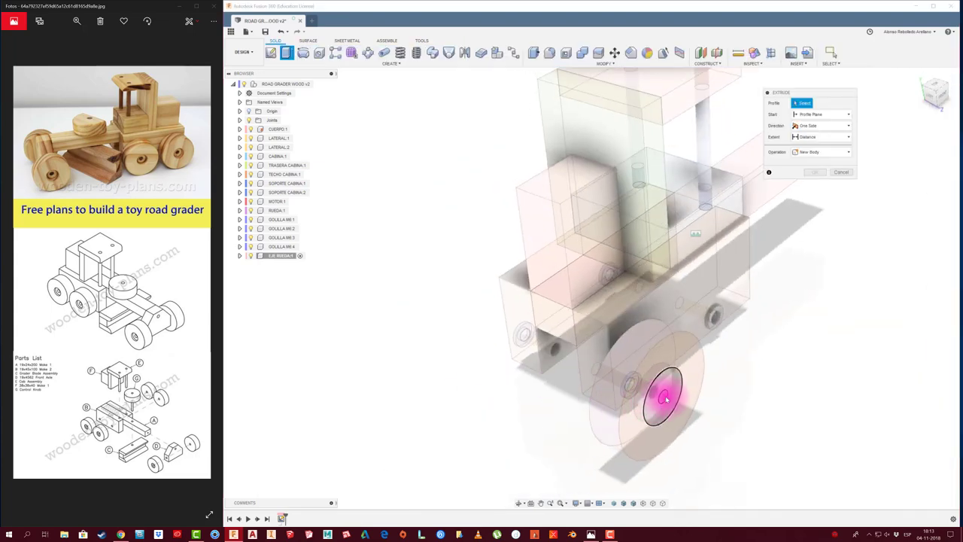
click(663, 399)
mouse_move(672, 393)
mouse_down()
mouse_move(409, 301)
mouse_move(397, 286)
mouse_move(759, 231)
mouse_up()
middle_drag(817, 386, 757, 327)
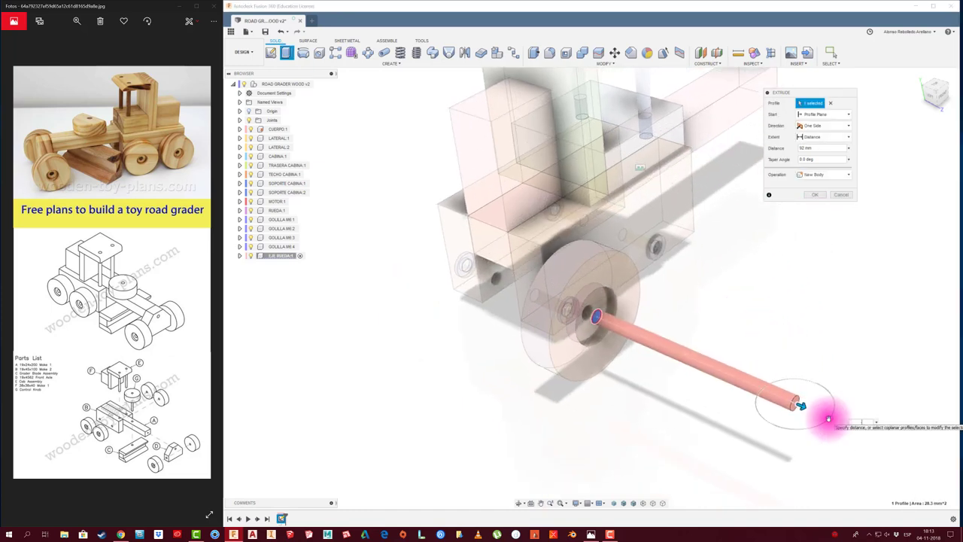
key(Return)
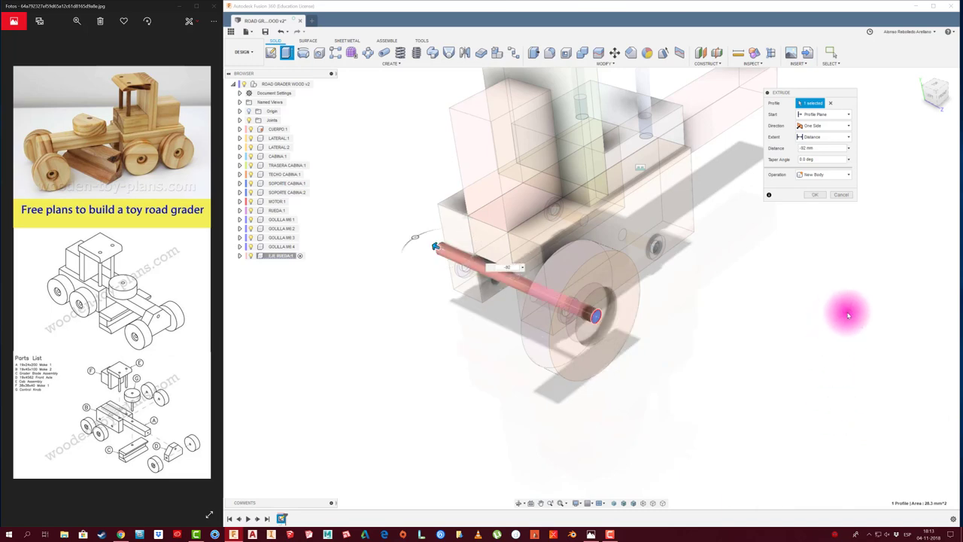
click(814, 195)
shift+middle_drag(737, 307, 394, 363)
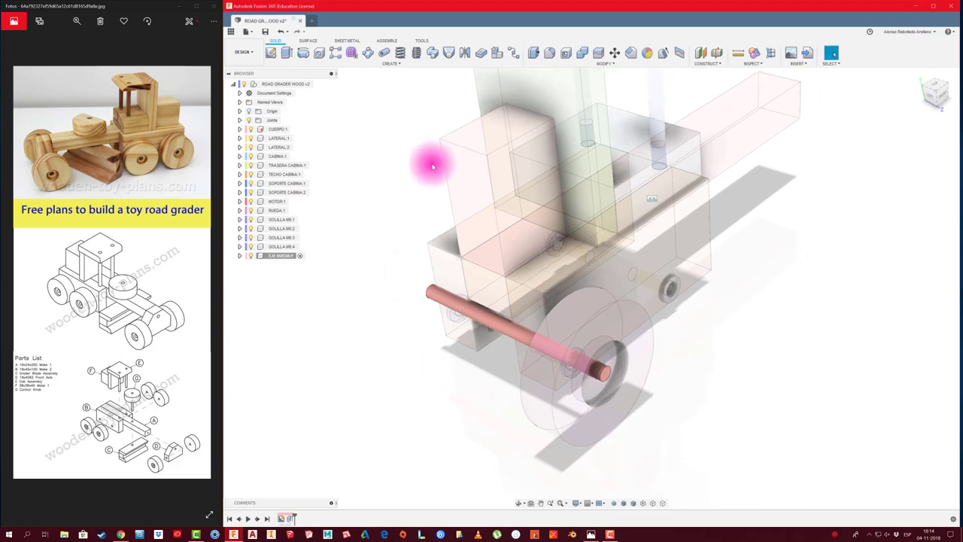
Add a full-length cosmetic ISO metric M6x1 thread to the axle rod.
click(419, 55)
click(444, 293)
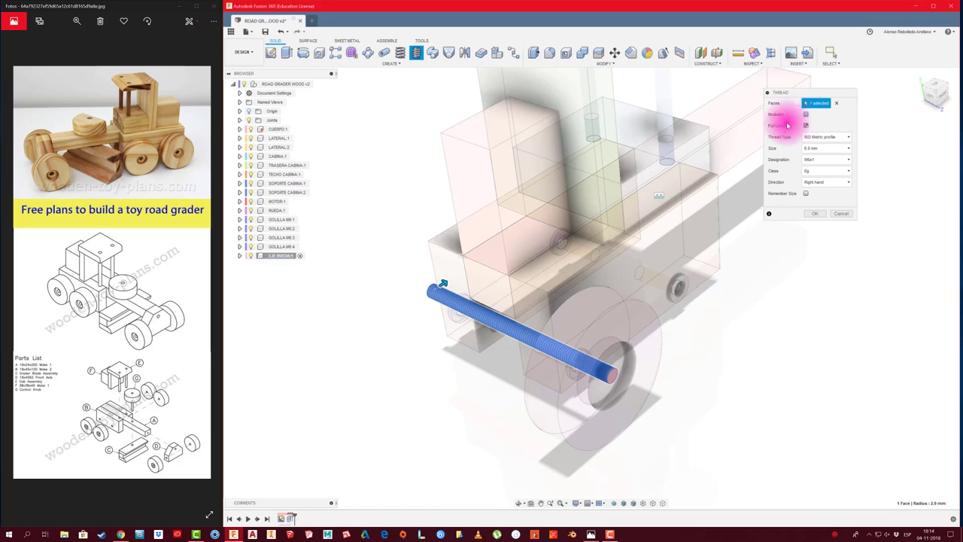
shift+middle_drag(473, 288, 354, 308)
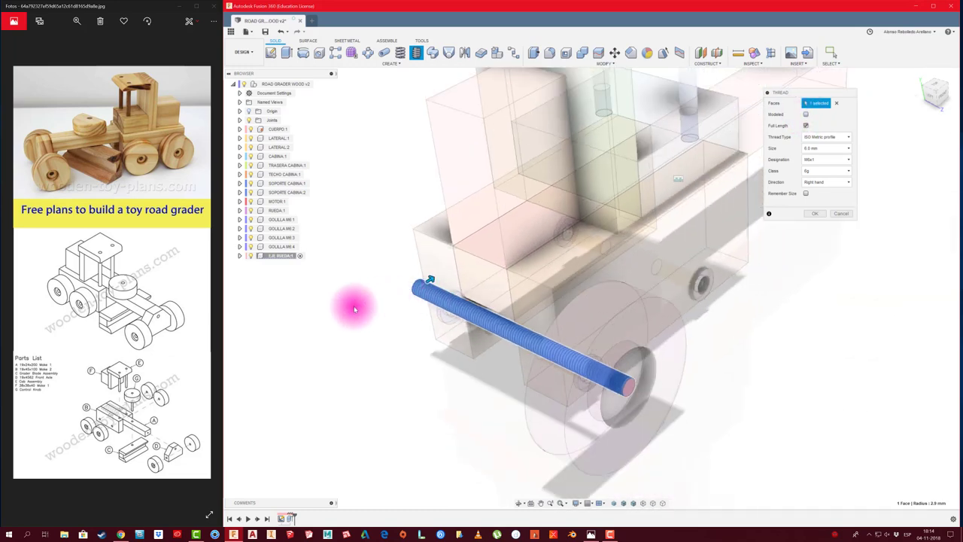
click(806, 114)
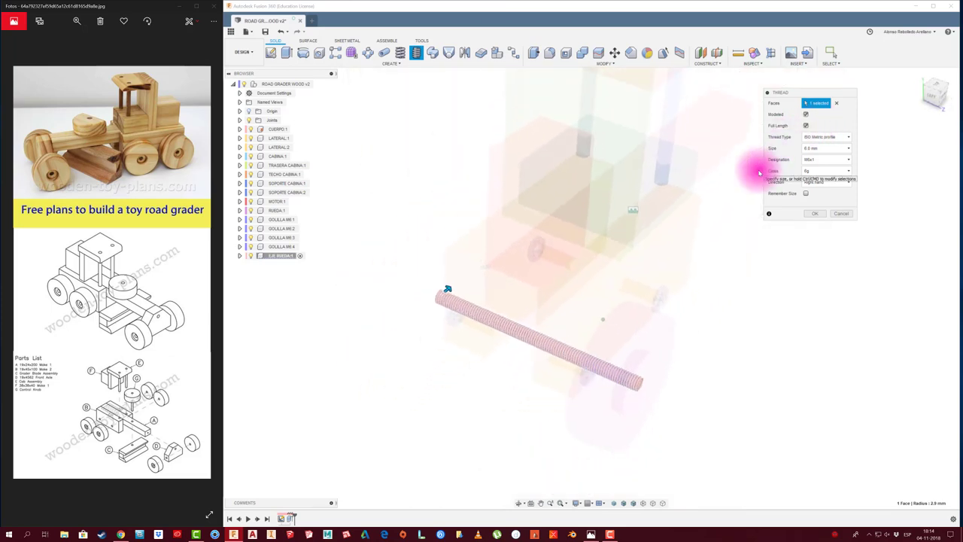
click(806, 115)
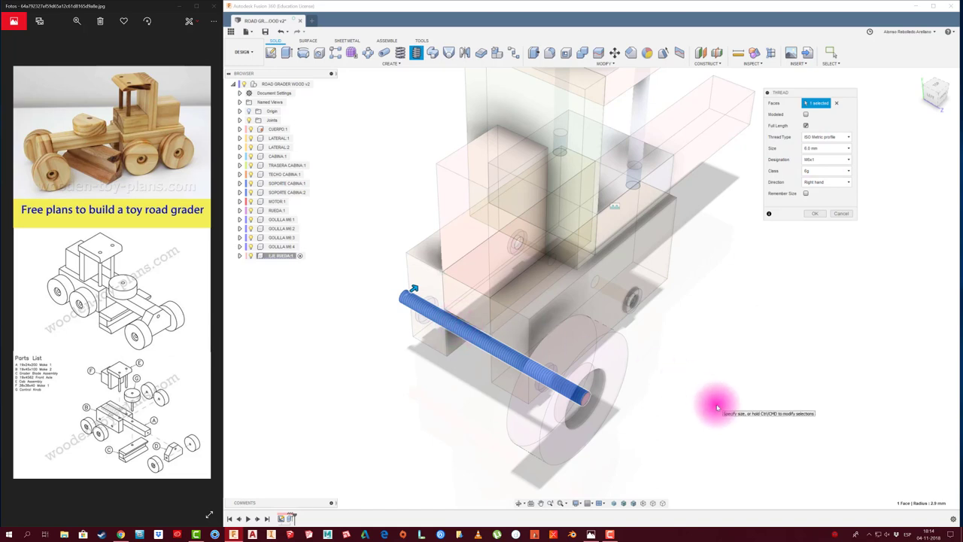
click(816, 215)
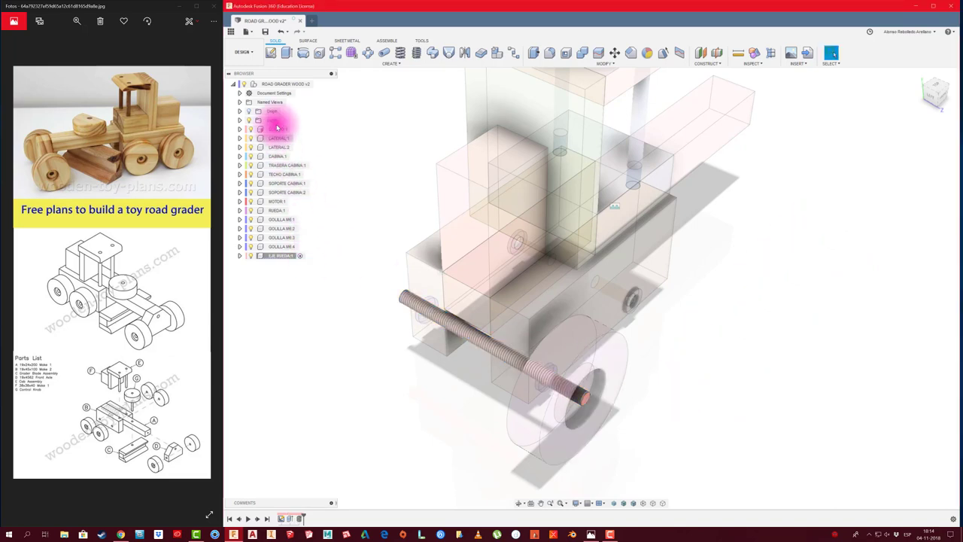
With the root active, rigidly join axle and pink wheel as-built, then slide them outward.
click(316, 83)
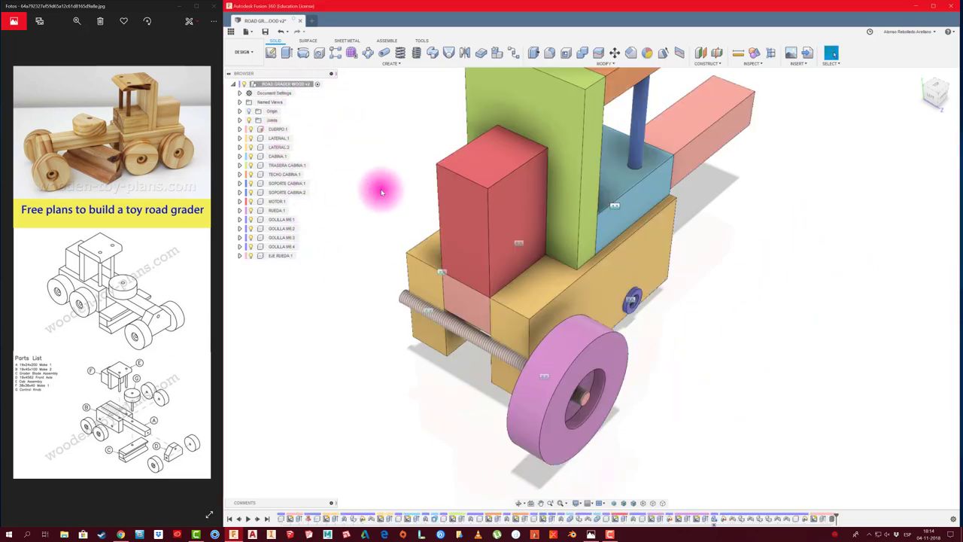
scroll(699, 391, up, 1)
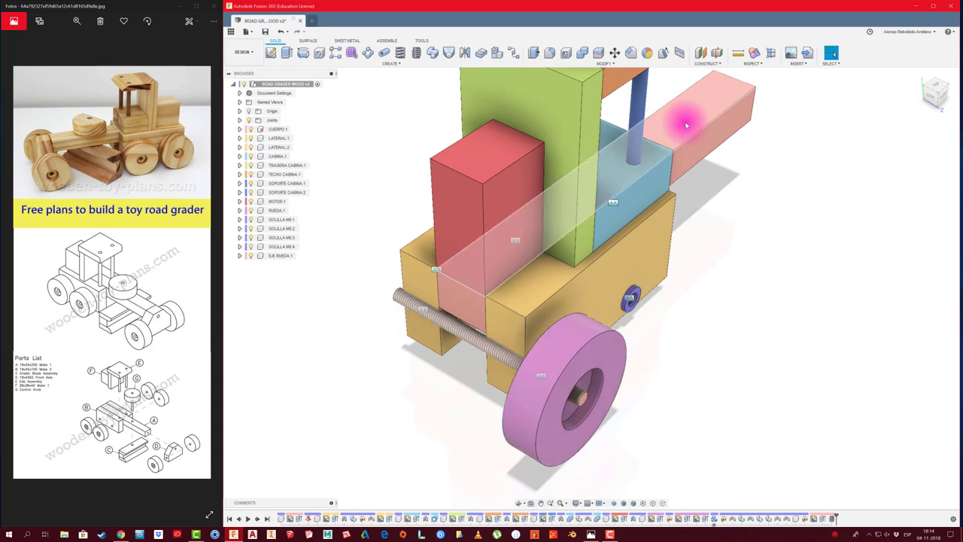
key(shift+j)
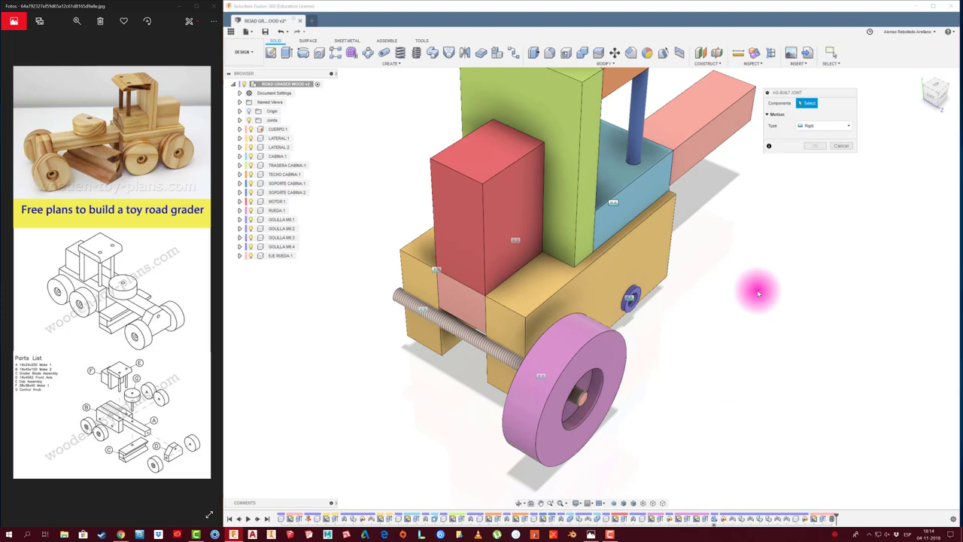
click(502, 352)
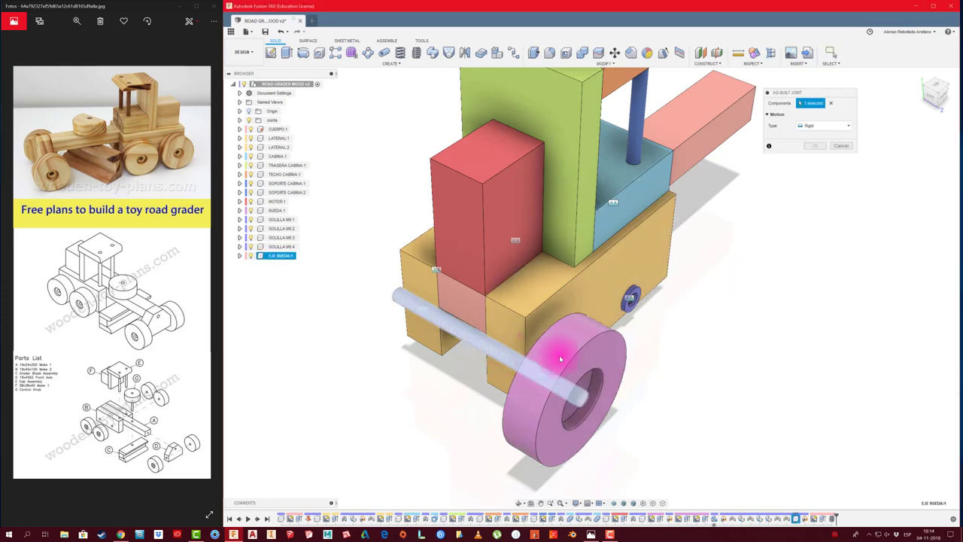
click(625, 348)
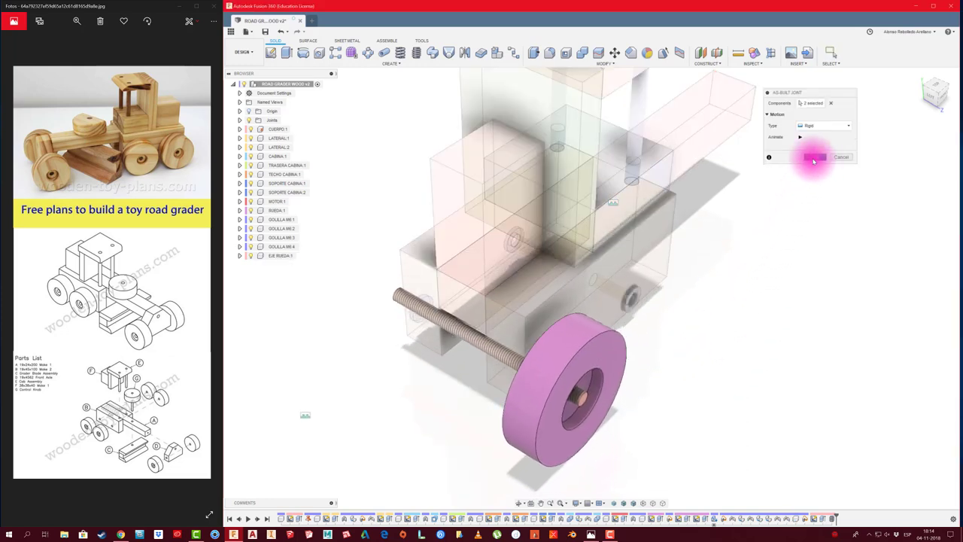
click(816, 157)
mouse_move(552, 356)
mouse_down()
mouse_move(723, 374)
mouse_move(735, 356)
mouse_up()
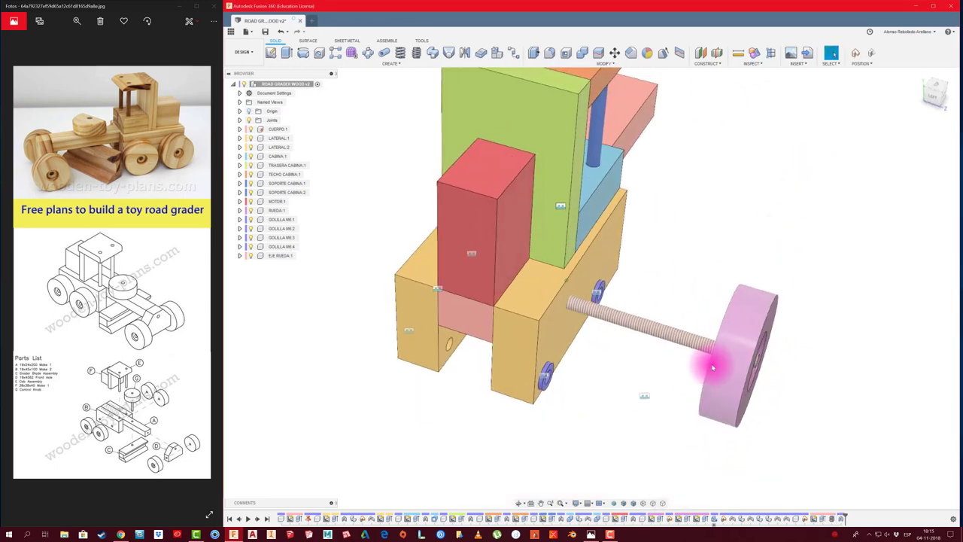
Paste a second wheel, RUEDA:2, and turn it 170° about Z onto the far side.
click(277, 255)
click(281, 213)
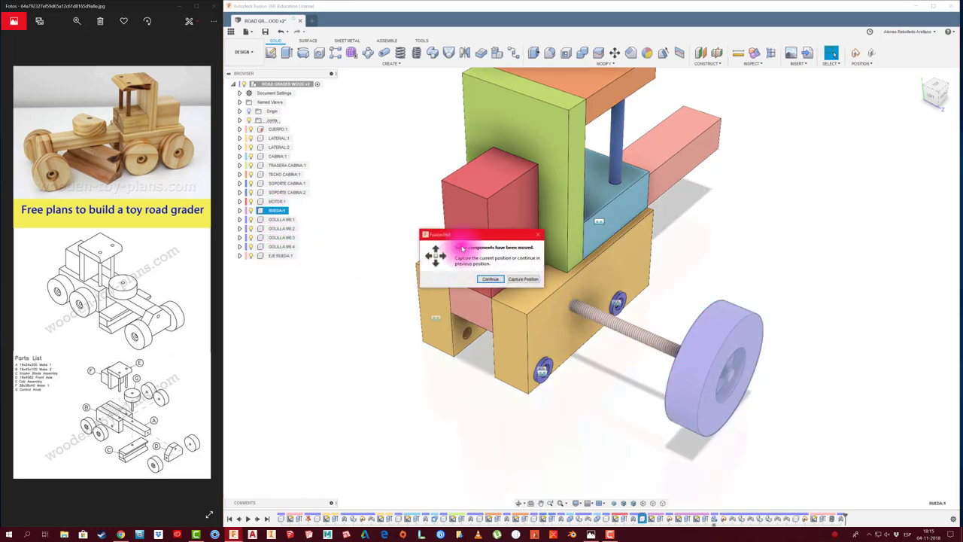
click(536, 279)
key(ctrl+v)
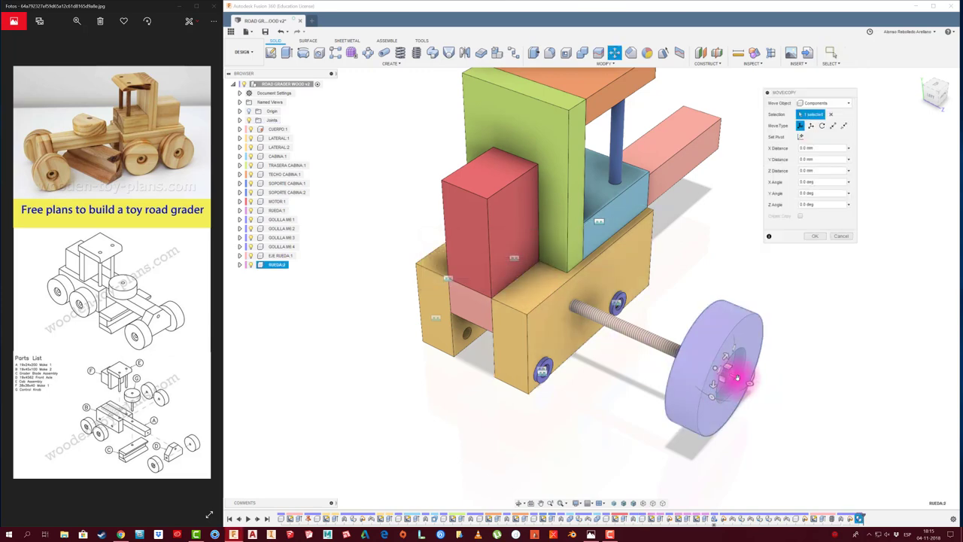
drag(735, 376, 358, 257)
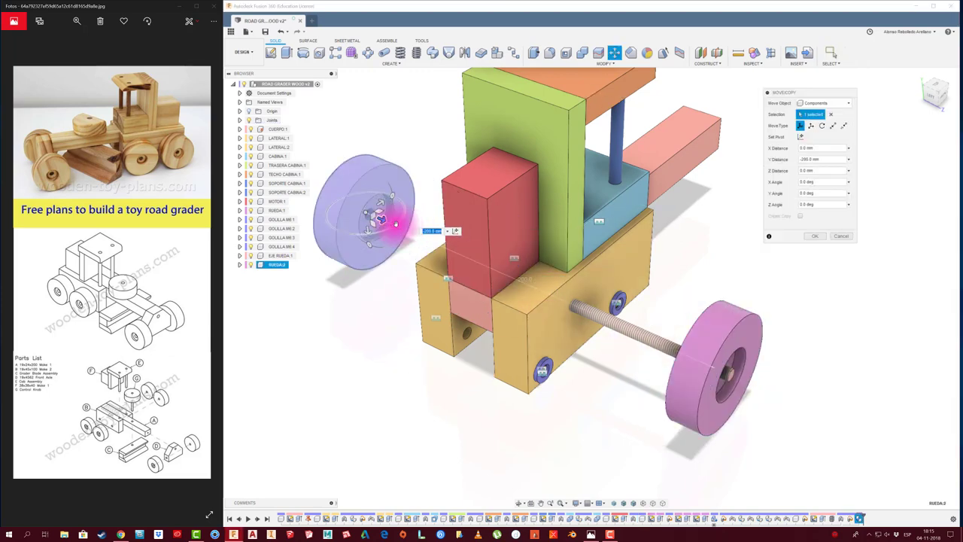
mouse_move(394, 217)
mouse_down()
mouse_move(324, 233)
mouse_move(253, 193)
mouse_move(258, 174)
mouse_up()
click(815, 237)
click(398, 303)
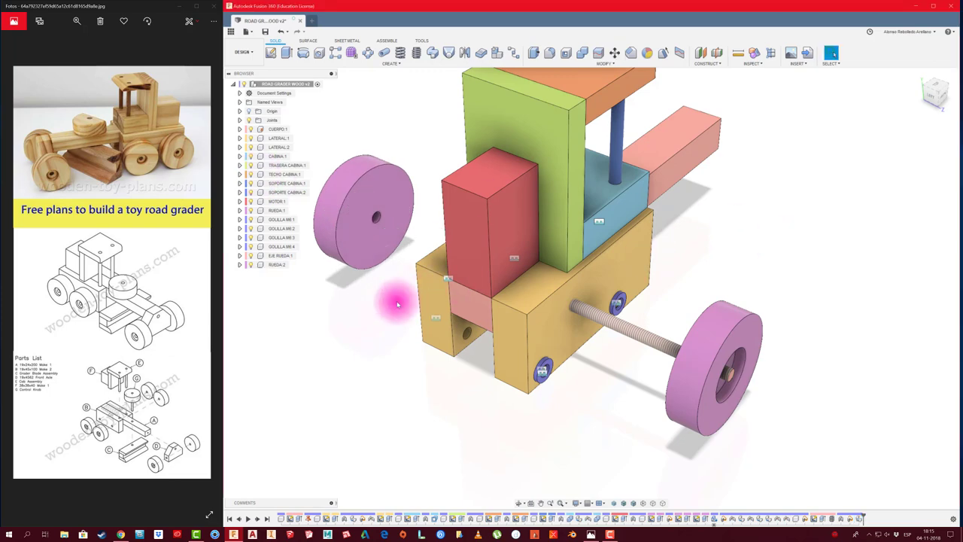
Move the wheel-and-axle beneath the body and bring RUEDA:2 toward the axle end.
mouse_move(401, 302)
shift+middle_down()
mouse_move(453, 332)
mouse_move(699, 271)
shift+middle_up()
mouse_move(699, 271)
mouse_down()
mouse_move(731, 370)
mouse_move(508, 410)
mouse_up()
drag(404, 369, 397, 451)
shift+middle_drag(397, 451, 418, 444)
Joint RUEDA:2 onto the axle's free end and drag the set to test it.
key(j)
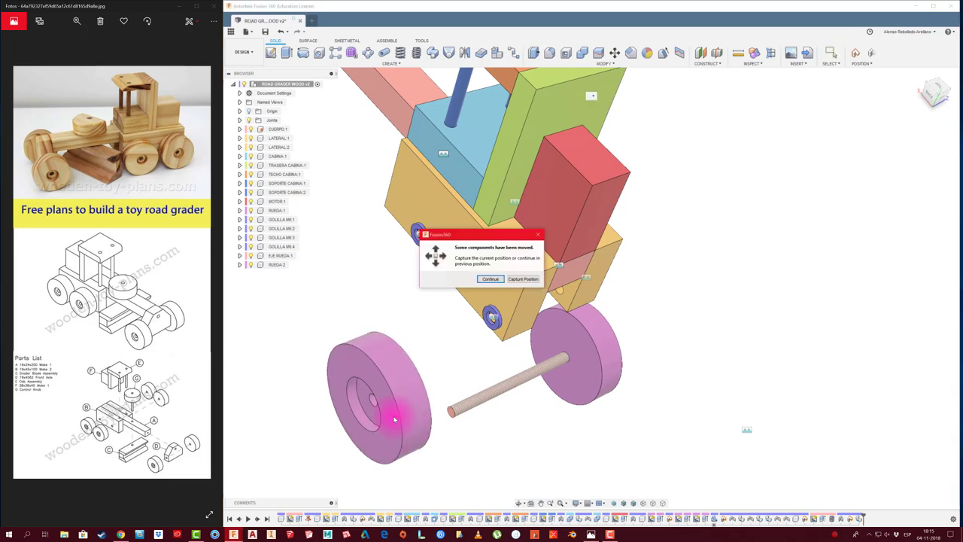
click(526, 281)
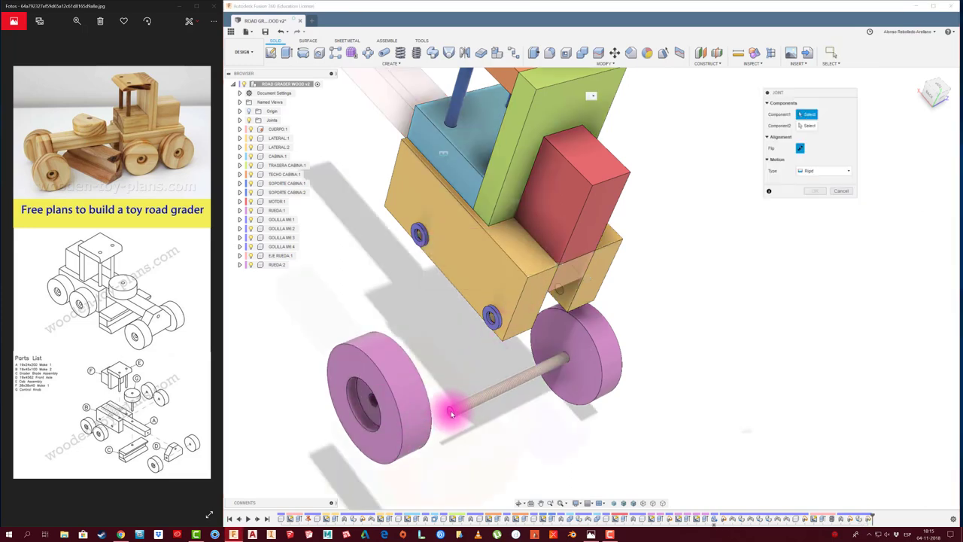
click(376, 412)
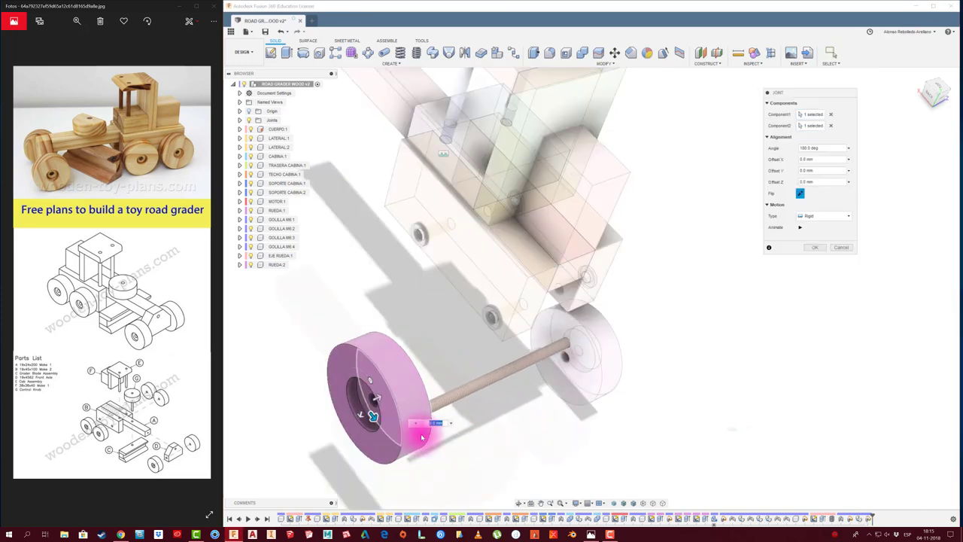
click(814, 247)
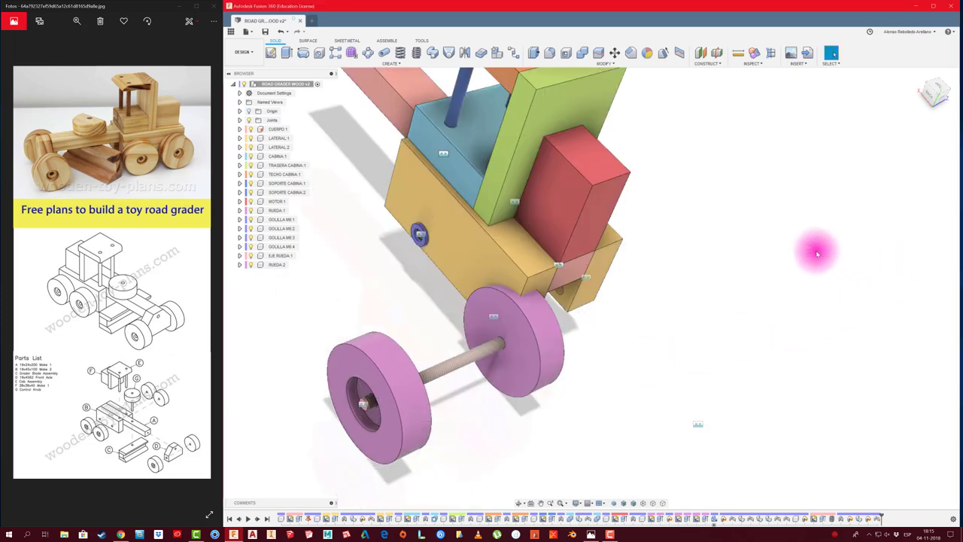
mouse_move(447, 370)
shift+middle_down()
mouse_move(518, 381)
mouse_move(518, 361)
mouse_move(584, 326)
shift+middle_up()
mouse_move(585, 326)
mouse_down()
mouse_move(585, 291)
mouse_move(580, 351)
mouse_move(595, 301)
mouse_move(582, 348)
mouse_up()
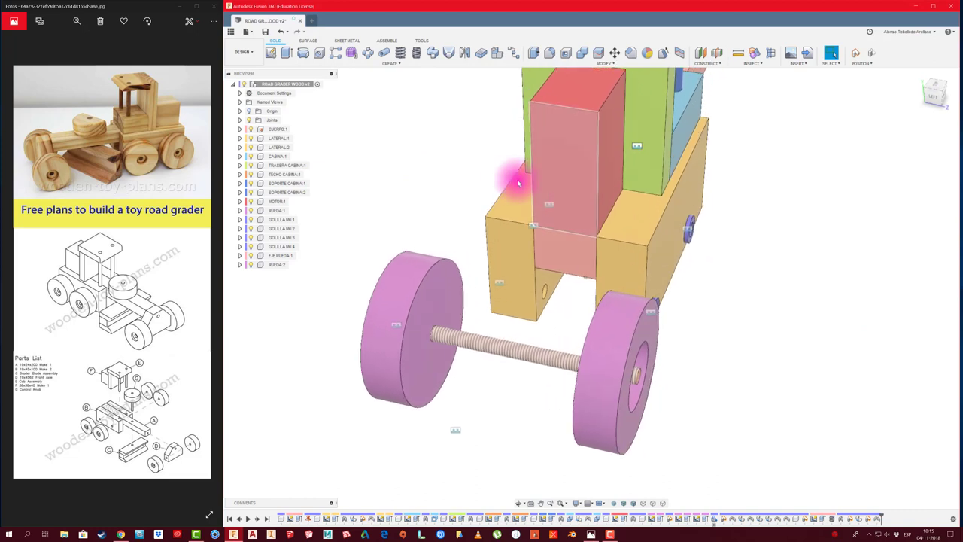
Place a joint origin between the two faces of the yellow body's underside slot, snapped at its centre.
click(385, 42)
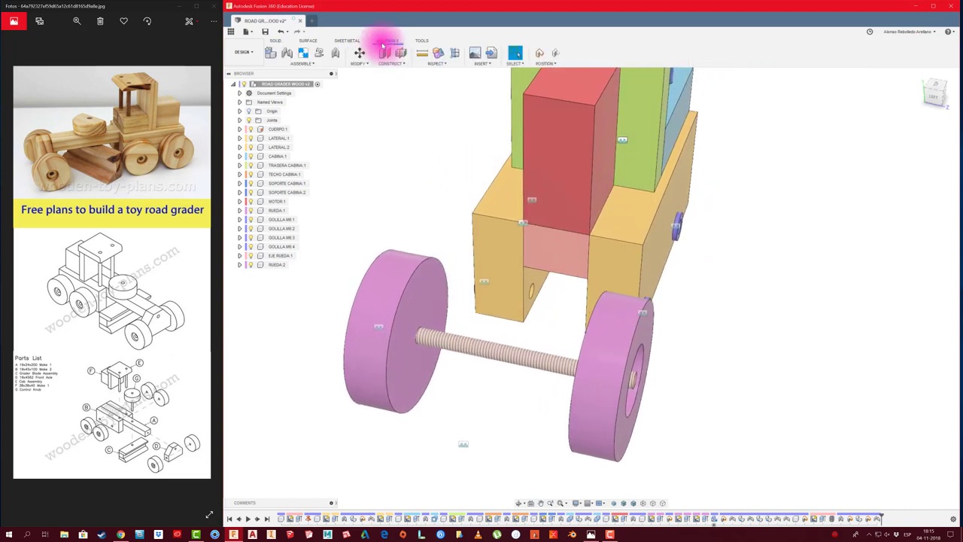
click(304, 63)
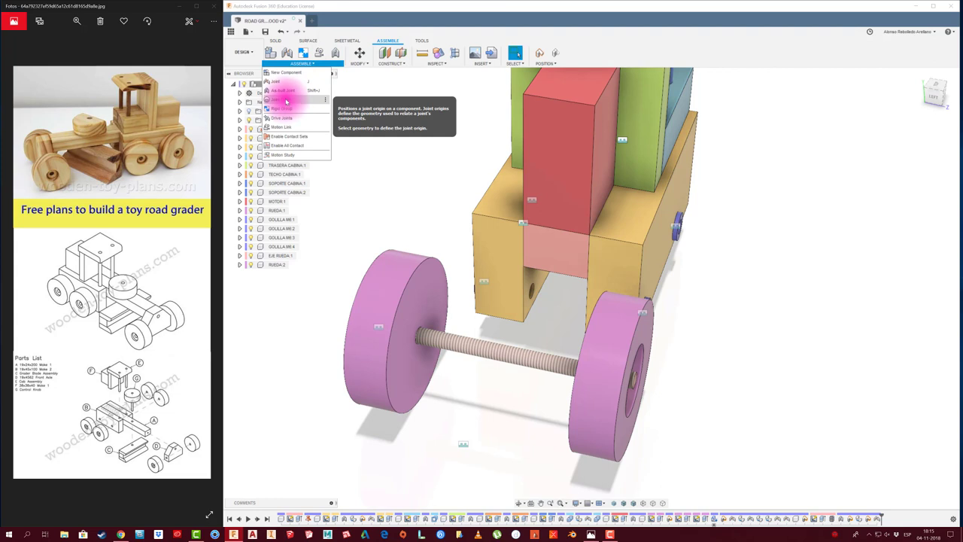
click(286, 100)
click(523, 281)
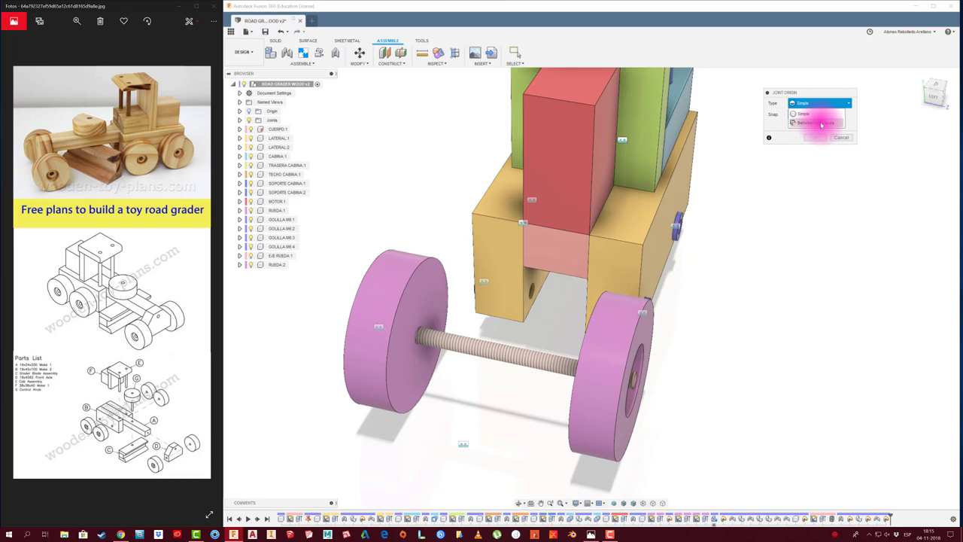
click(821, 124)
click(547, 286)
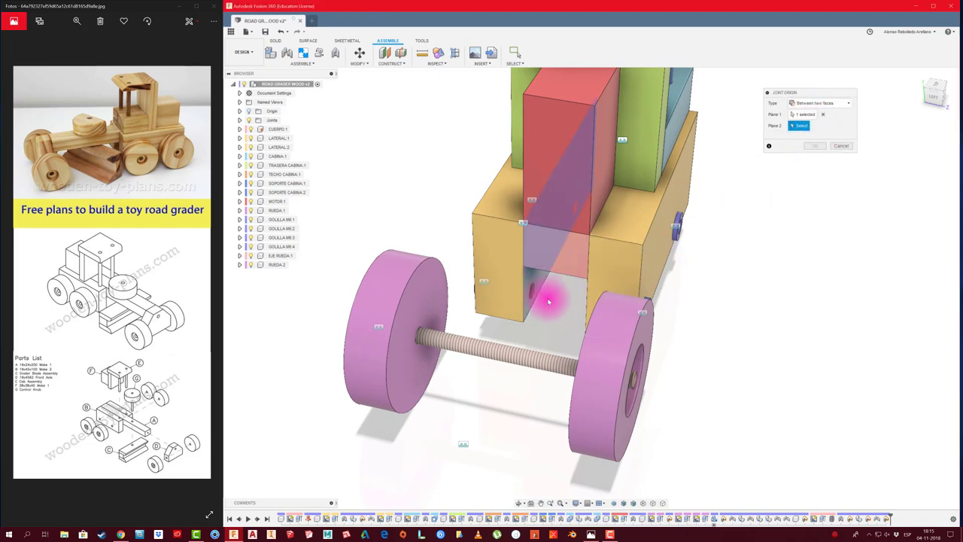
shift+middle_drag(550, 299, 540, 304)
click(539, 304)
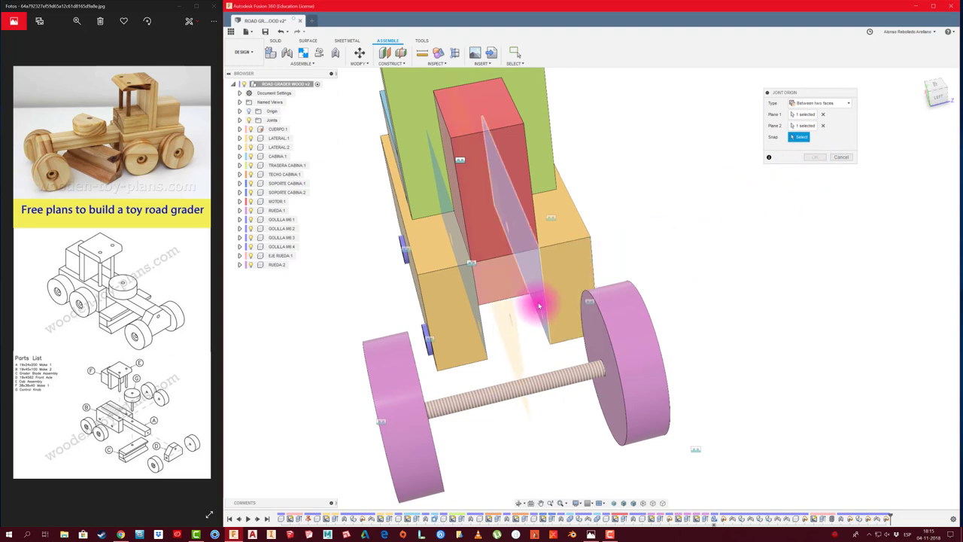
click(517, 314)
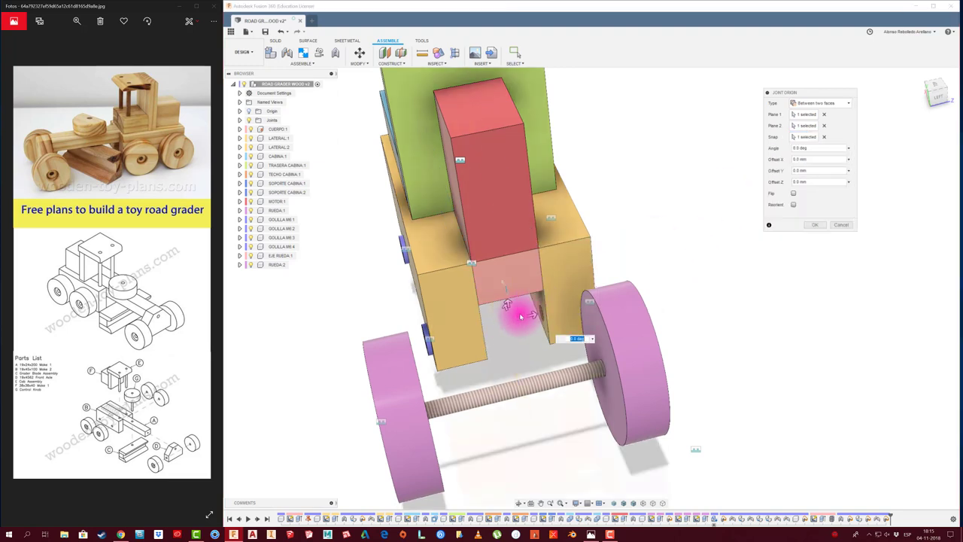
click(817, 226)
mouse_move(687, 308)
shift+middle_down()
mouse_move(523, 283)
mouse_move(525, 264)
shift+middle_up()
shift+middle_drag(603, 269, 556, 415)
Joint the wheel axle to the body's new joint origin so the wheel set sits in the slot.
key(j)
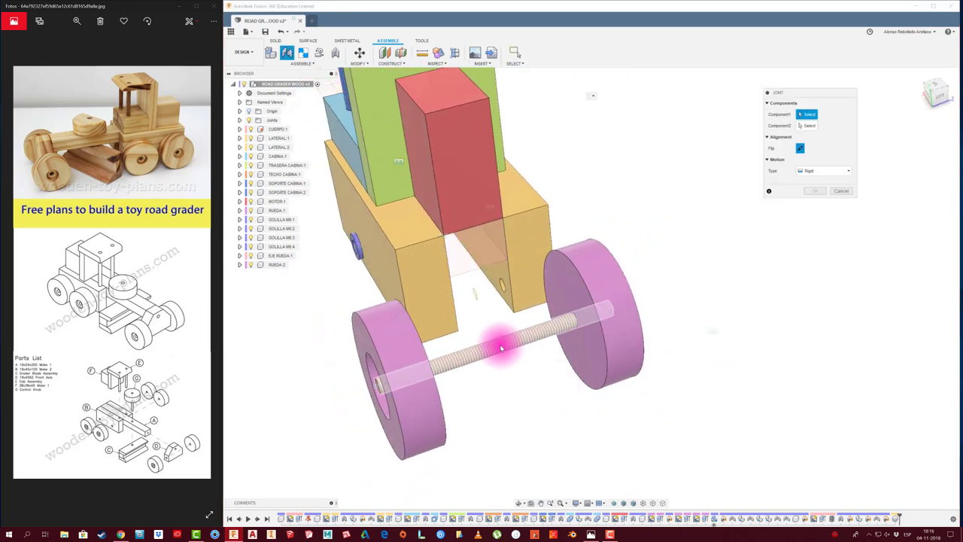
mouse_move(501, 353)
shift+middle_down()
mouse_move(516, 376)
mouse_move(503, 374)
shift+middle_up()
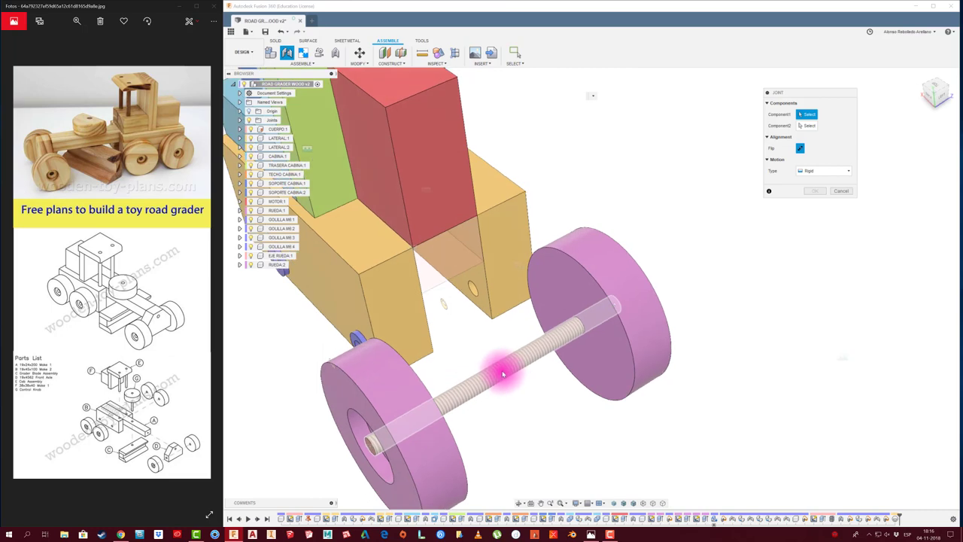
click(501, 373)
click(445, 306)
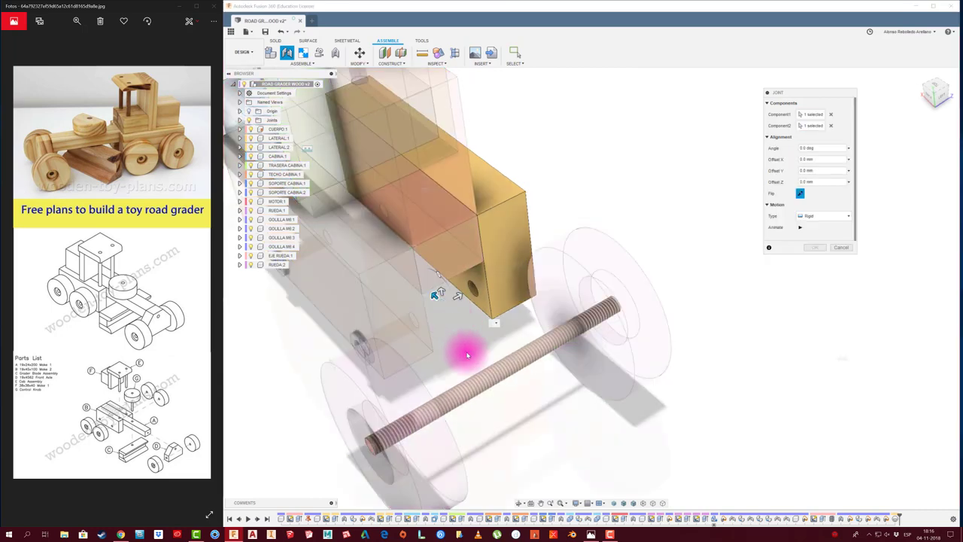
click(815, 247)
mouse_move(726, 263)
shift+middle_down()
mouse_move(737, 286)
mouse_move(733, 310)
mouse_move(722, 314)
mouse_move(549, 311)
mouse_move(548, 376)
mouse_move(442, 389)
mouse_move(413, 344)
mouse_move(469, 390)
shift+middle_up()
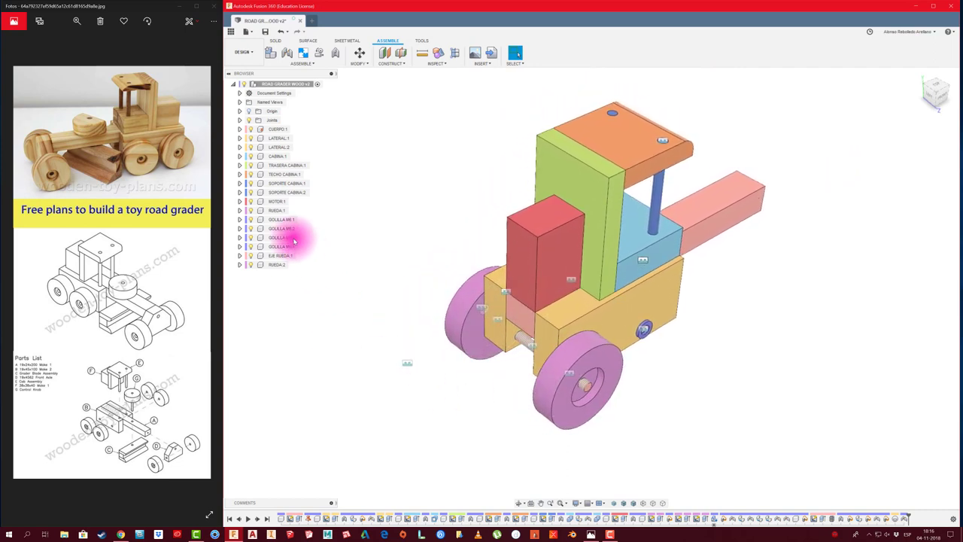
Select the RUEDA:1 and RUEDA:2 wheels in the browser, leaving the axle out.
click(273, 266)
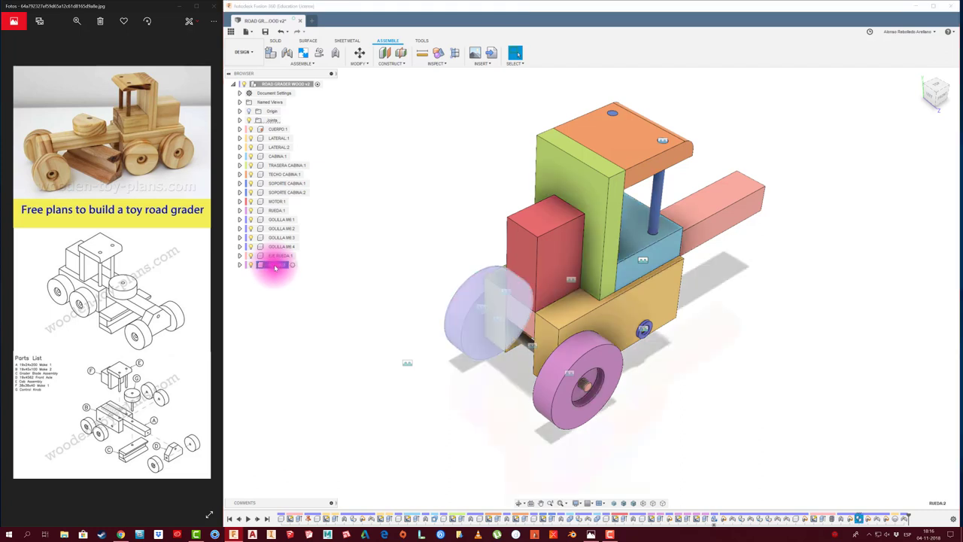
shift+click(283, 211)
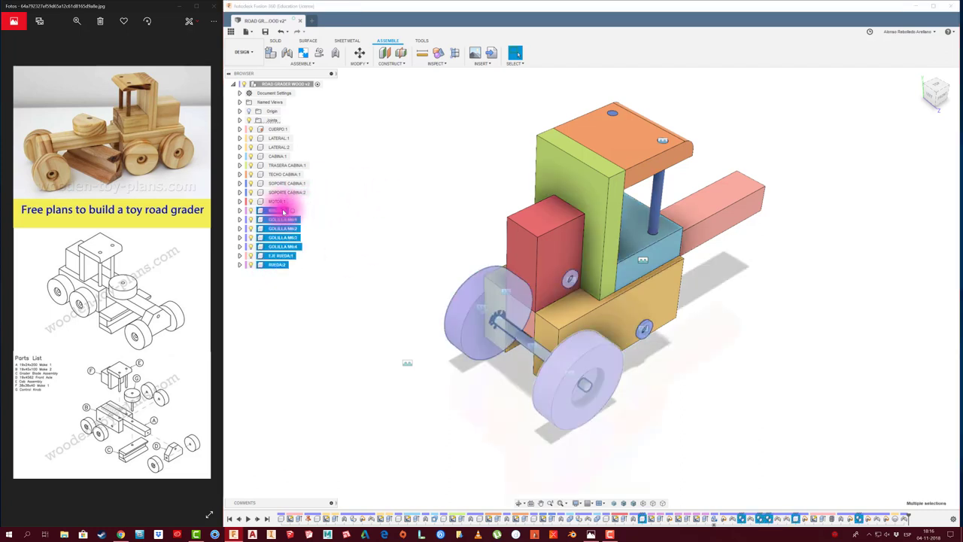
drag(282, 211, 279, 231)
ctrl+click(280, 211)
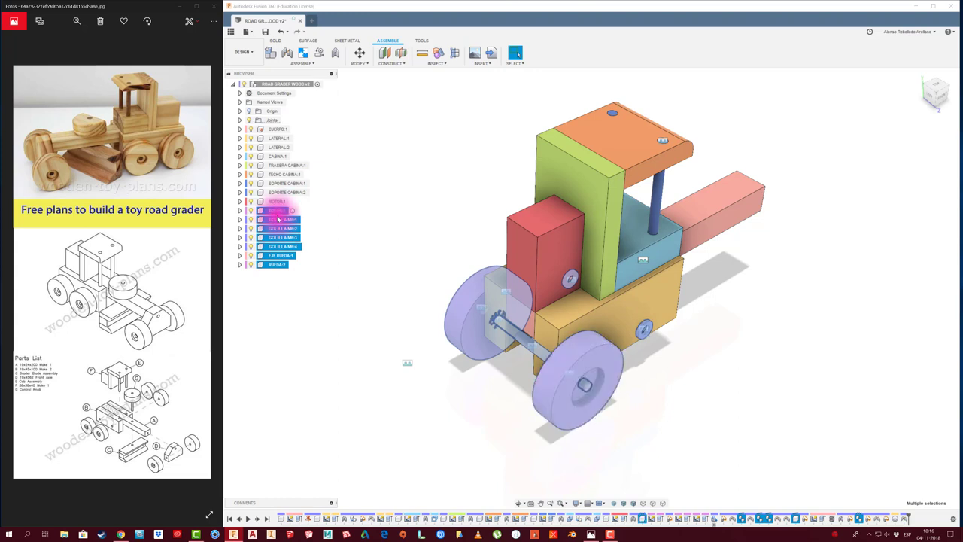
ctrl+click(281, 257)
Lock RUEDA:1, EJE RUEDA:1 and RUEDA:2 into a rigid group, then reselect the wheels.
ctrl+click(296, 256)
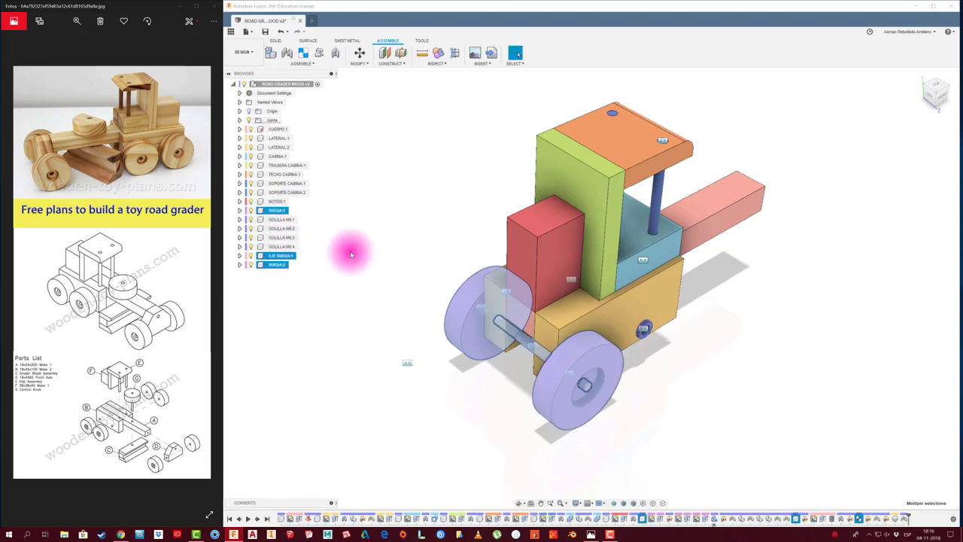
right_click(289, 259)
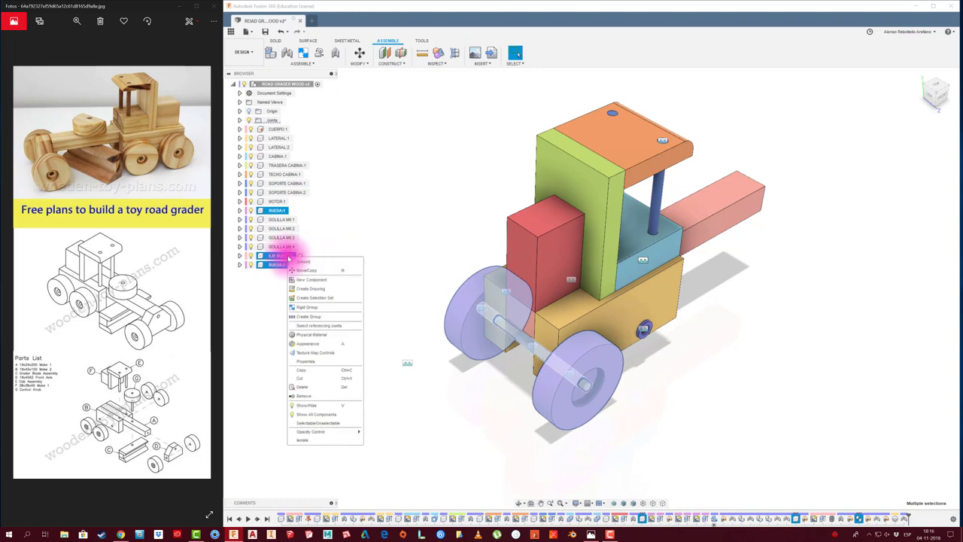
click(309, 309)
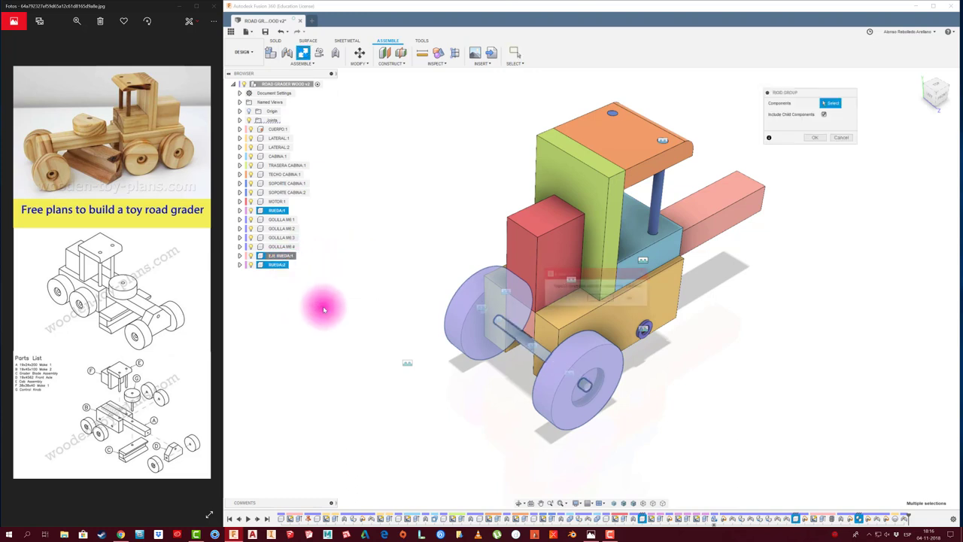
click(608, 300)
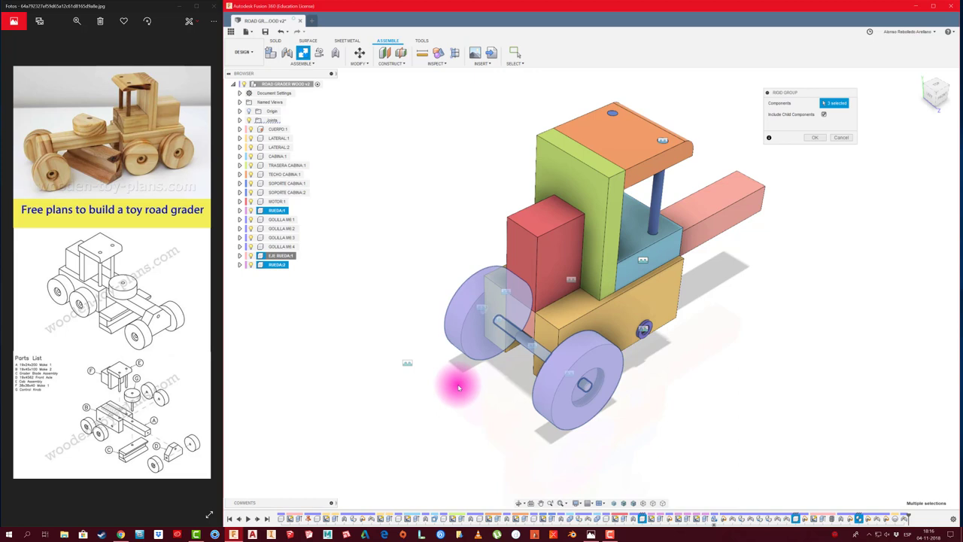
click(815, 138)
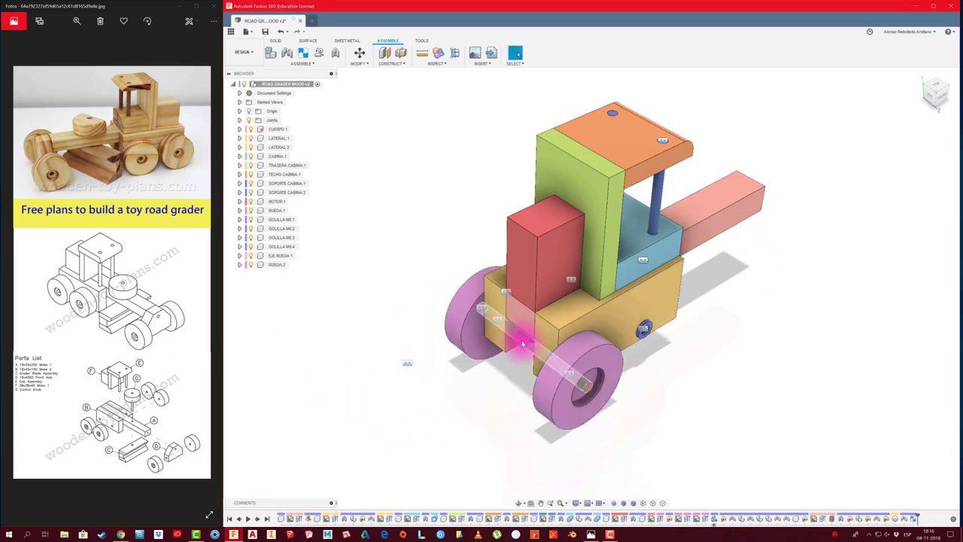
click(279, 265)
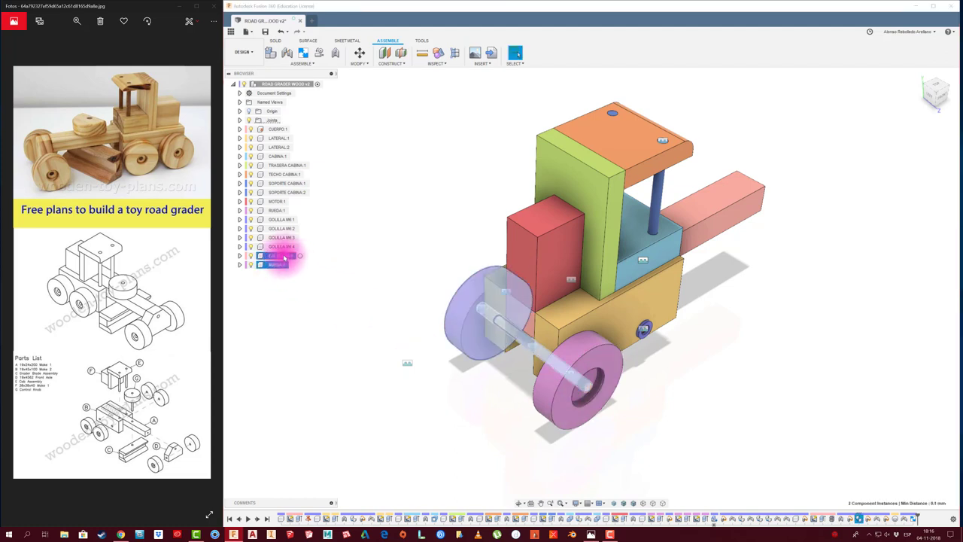
click(283, 213)
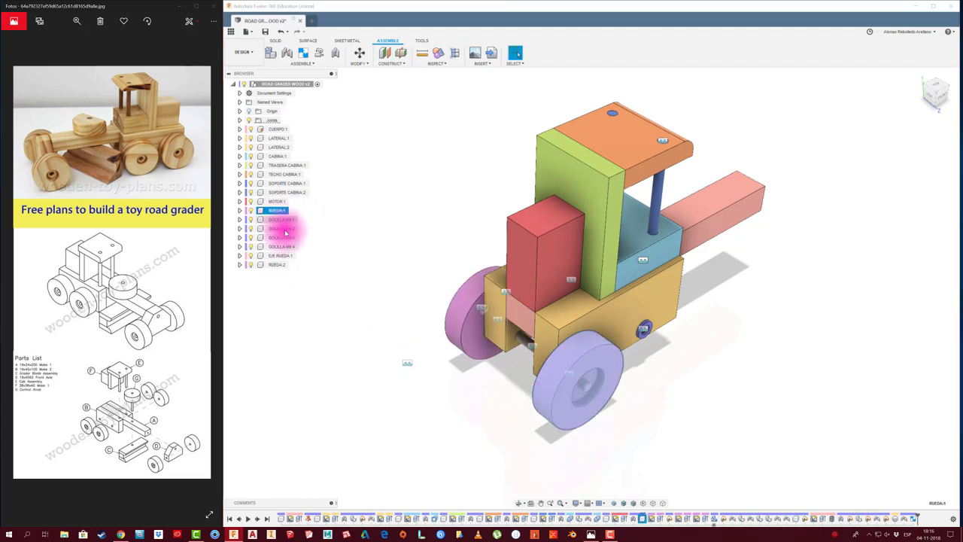
Copy and paste both wheels and the axle, sliding the copy under the salmon beam.
shift+click(282, 247)
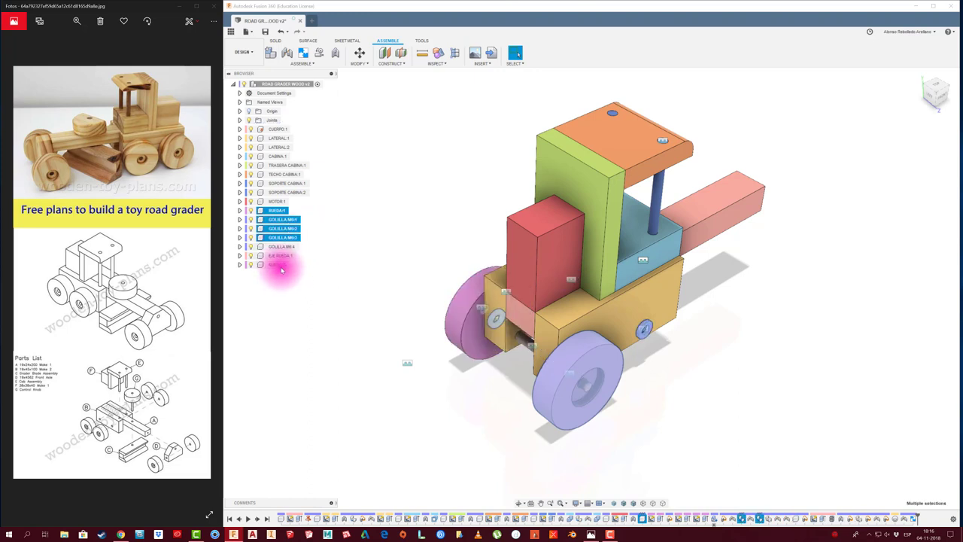
click(280, 265)
ctrl+click(278, 211)
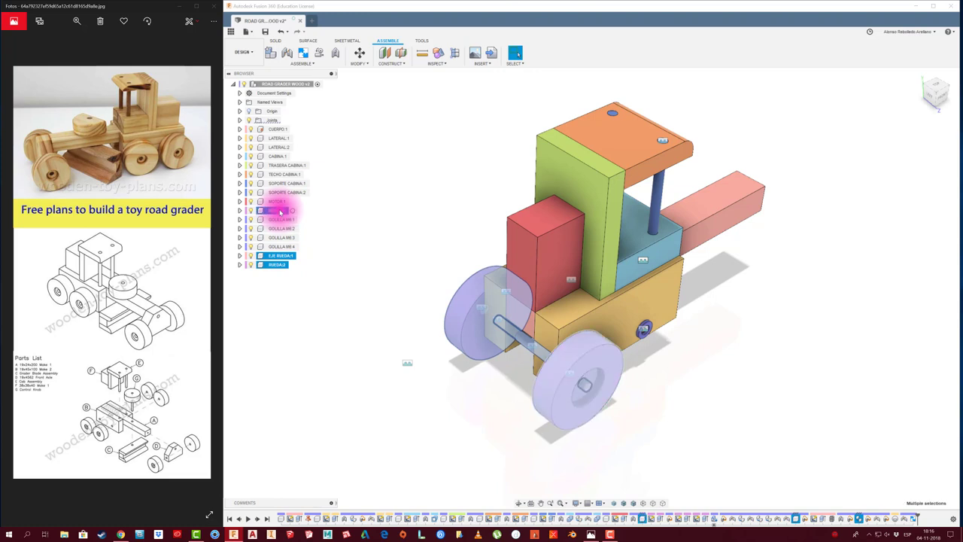
key(ctrl+c)
key(ctrl+v)
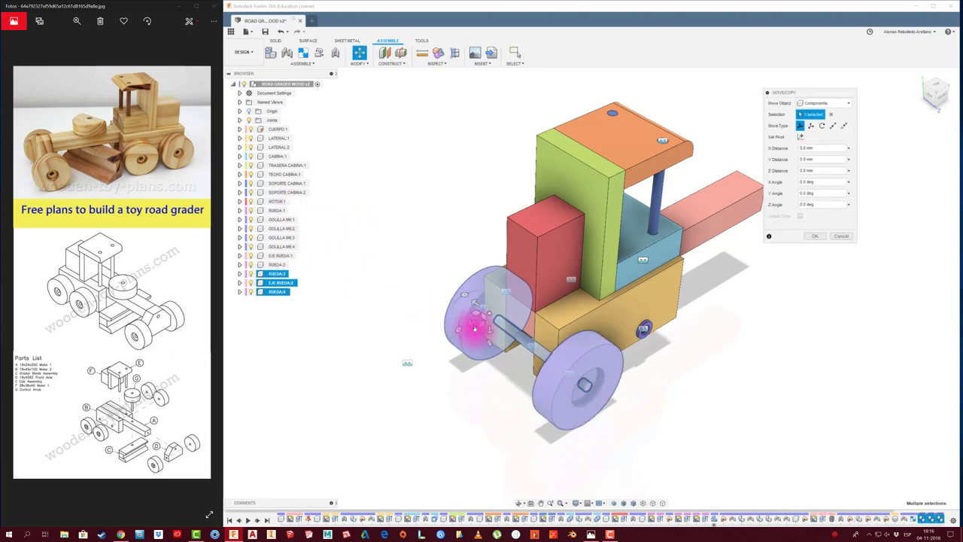
mouse_move(458, 329)
mouse_down()
mouse_move(540, 298)
mouse_move(890, 264)
mouse_up()
click(813, 236)
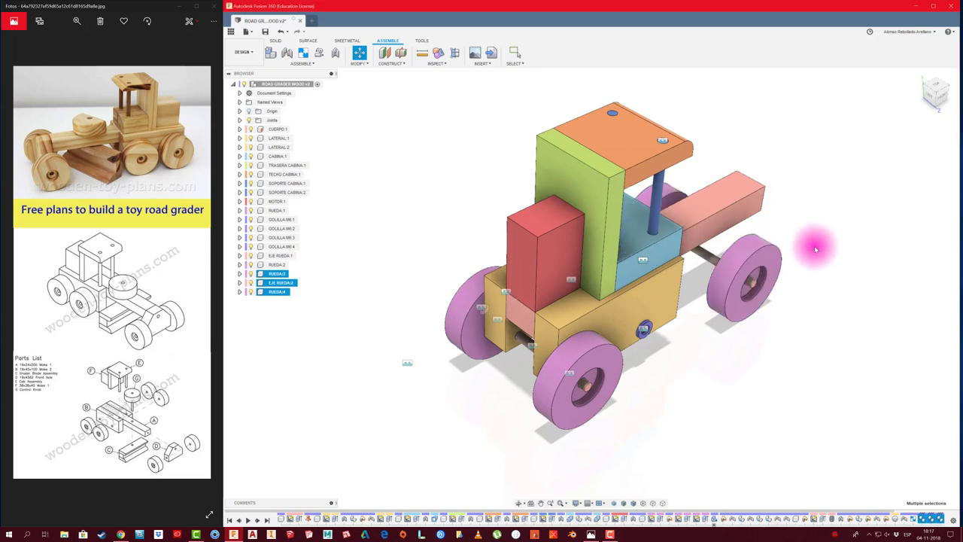
Drag the new axle and one wheel to test how the copied set moves.
shift+middle_drag(679, 357, 763, 266)
mouse_move(717, 250)
mouse_down()
mouse_move(730, 333)
mouse_move(796, 347)
mouse_move(789, 340)
mouse_up()
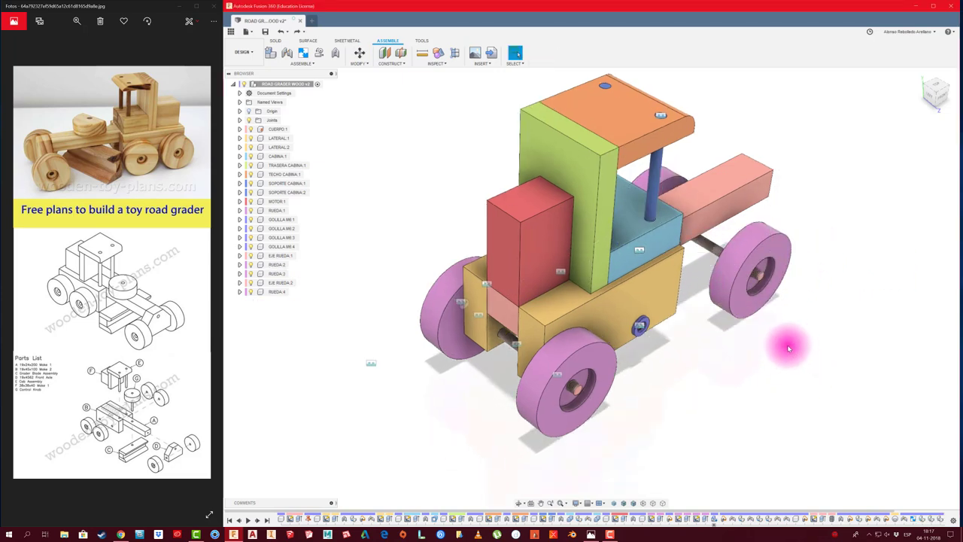
mouse_move(731, 369)
shift+middle_down()
mouse_move(782, 312)
mouse_move(769, 282)
mouse_move(757, 306)
mouse_move(729, 313)
mouse_move(613, 407)
shift+middle_up()
drag(613, 407, 499, 430)
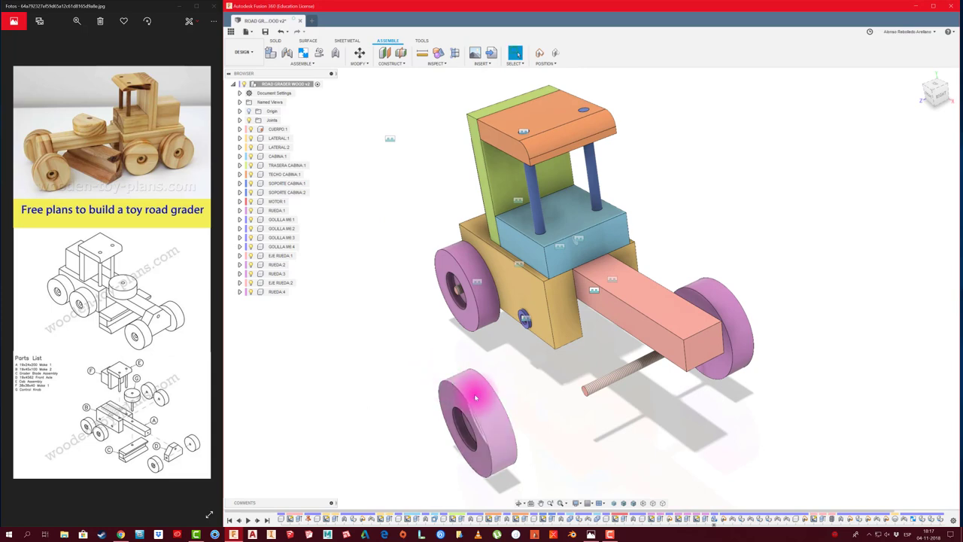
Undo the pulled-off wheel, then rigidly join the RUEDA:4 wheel to the rear axle as built.
key(ctrl+z)
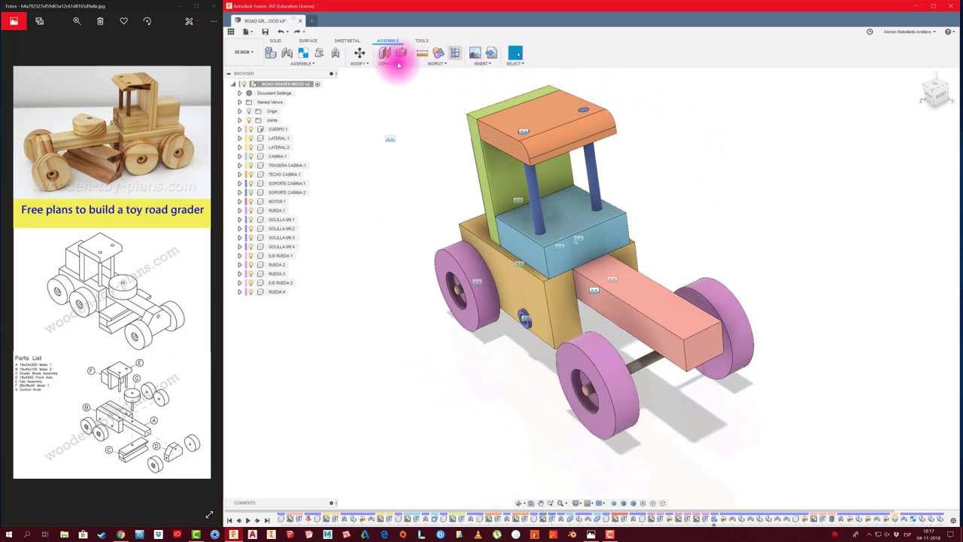
click(305, 64)
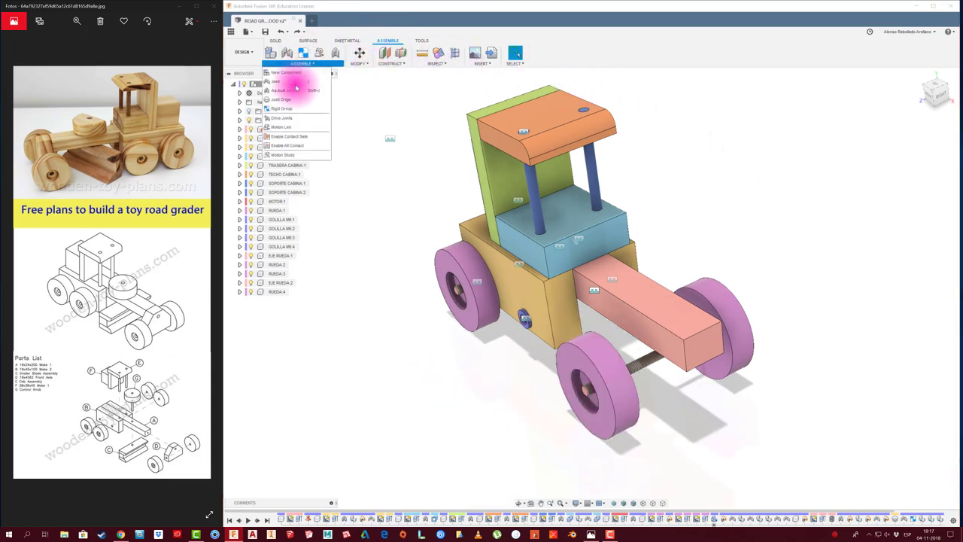
click(280, 82)
click(606, 370)
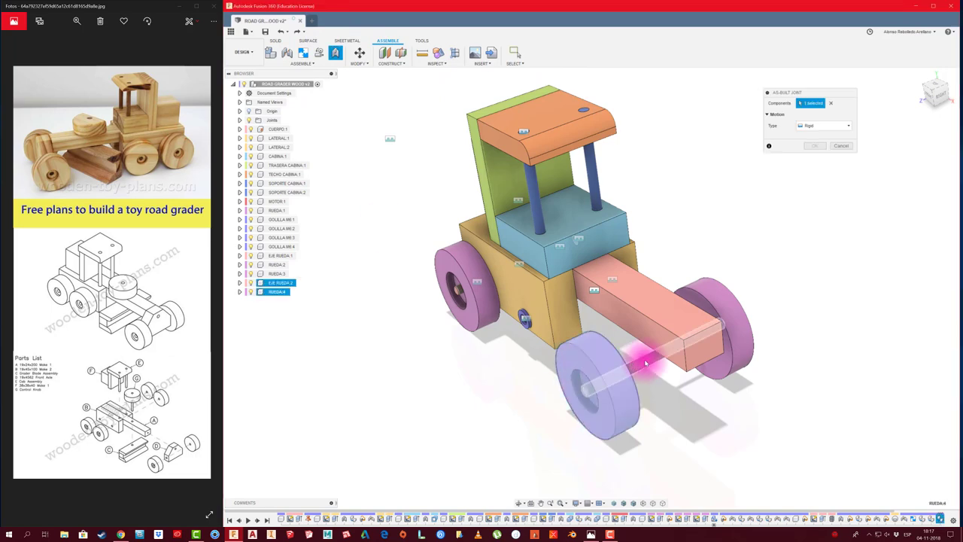
click(645, 333)
click(814, 146)
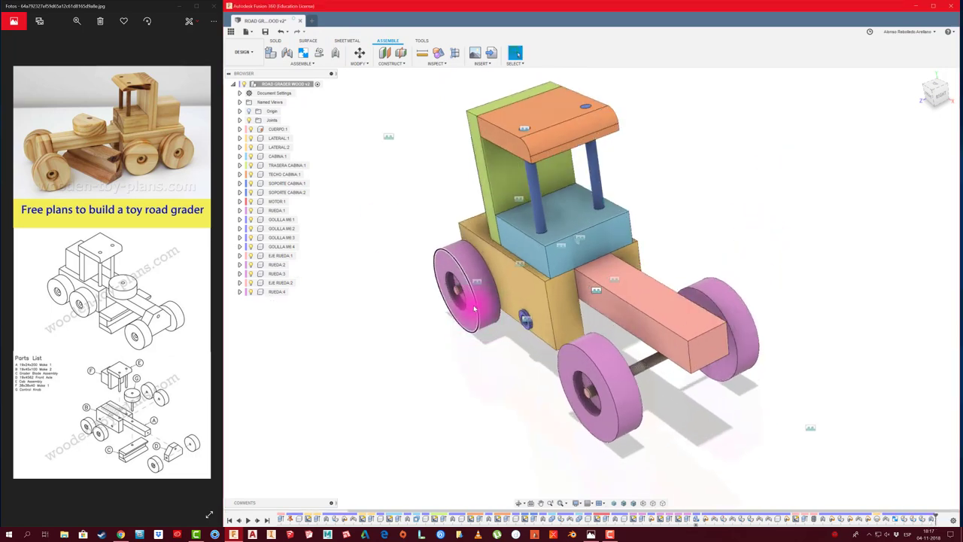
scroll(479, 323, up, 5)
scroll(482, 307, up, 1)
scroll(673, 400, down, 5)
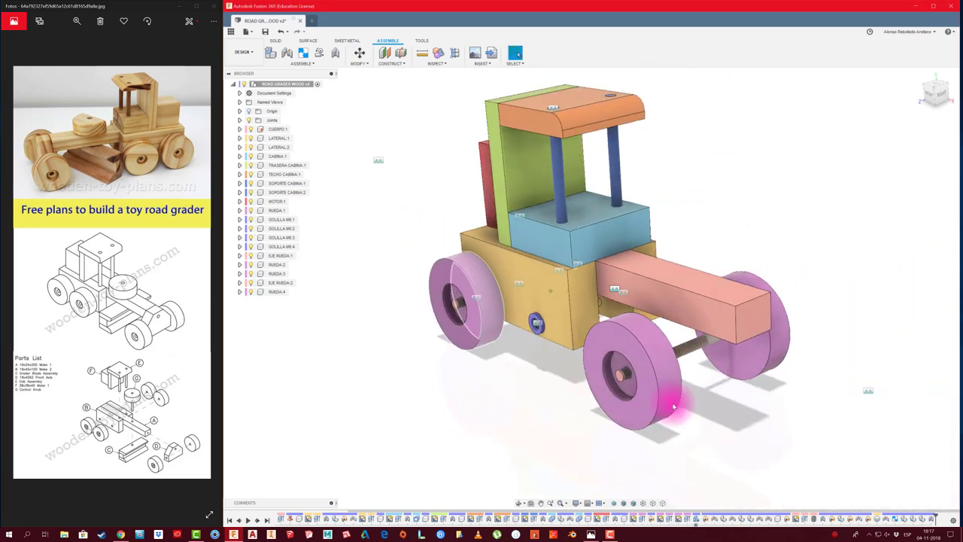
drag(688, 400, 637, 402)
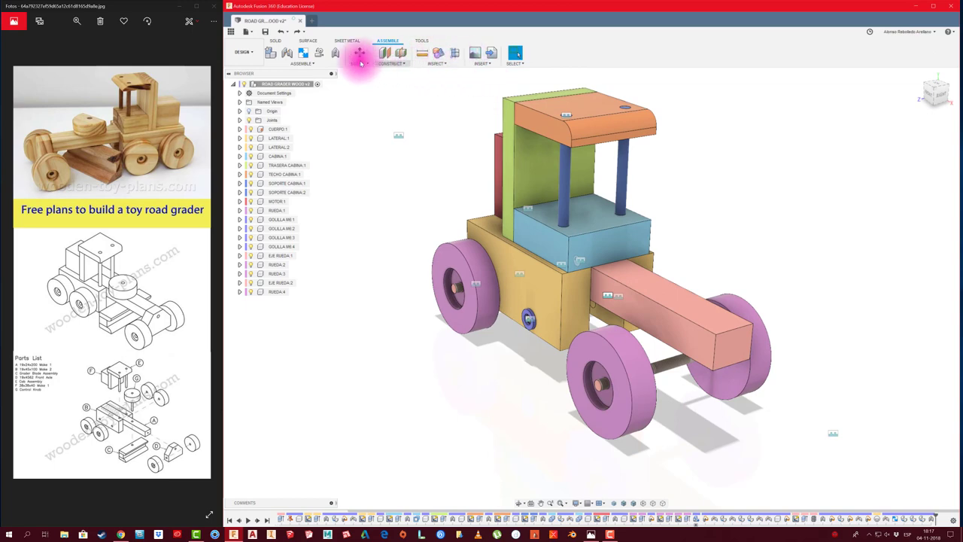
Add a rigid as-built joint fixing wheel RUEDA:3 onto axle EJE RUEDA:2.
click(311, 65)
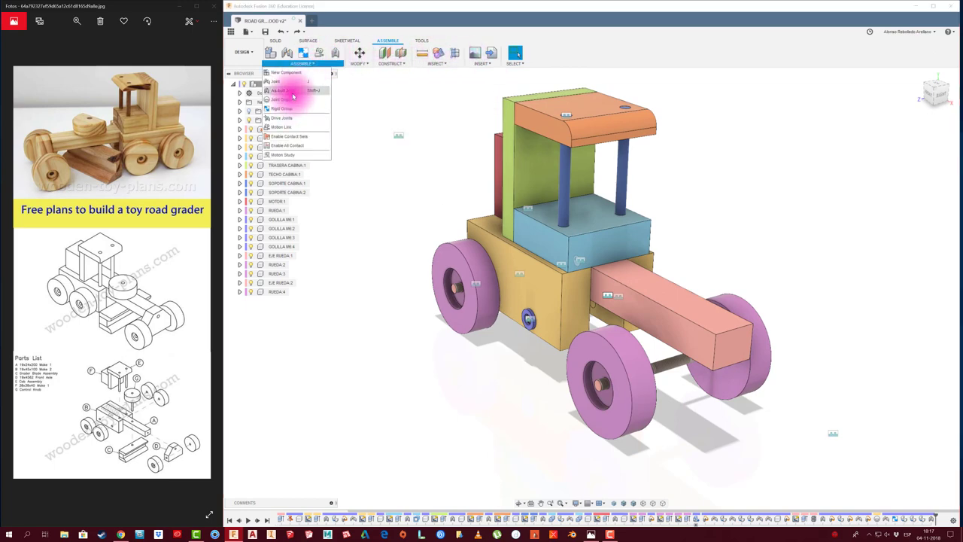
click(292, 92)
click(735, 303)
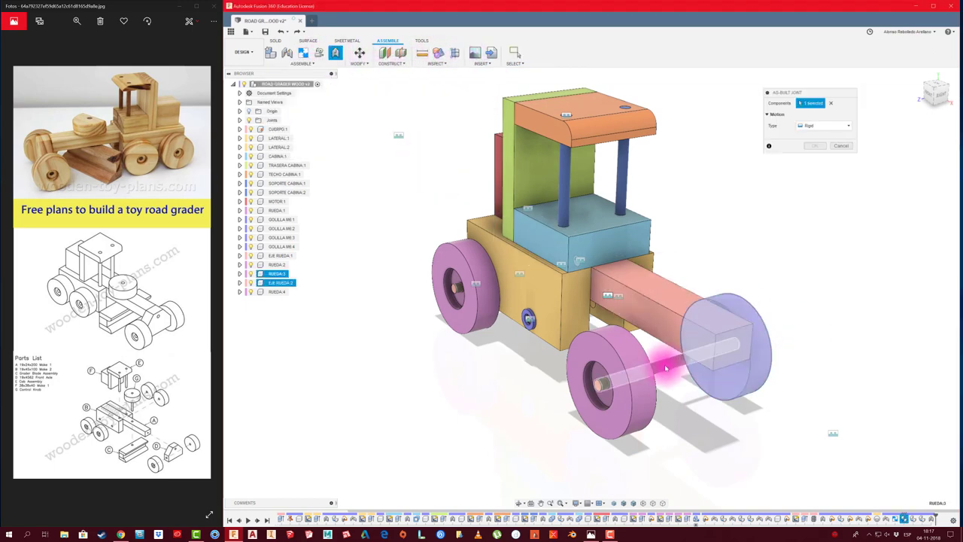
click(689, 342)
click(810, 159)
scroll(765, 350, up, 2)
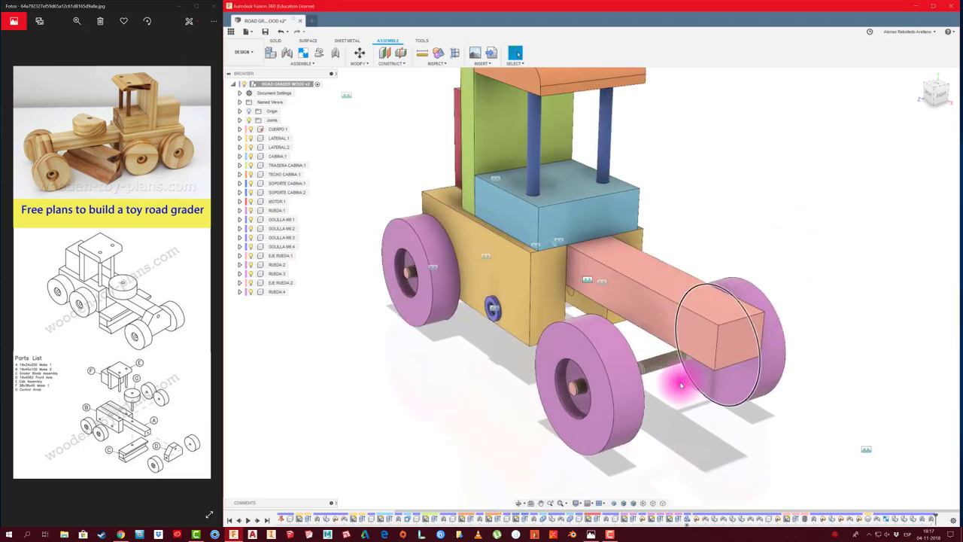
scroll(683, 387, up, 2)
scroll(589, 362, up, 2)
mouse_move(576, 366)
shift+middle_down()
mouse_move(542, 391)
mouse_move(574, 361)
mouse_move(522, 361)
mouse_move(484, 386)
mouse_move(602, 388)
mouse_move(544, 394)
shift+middle_up()
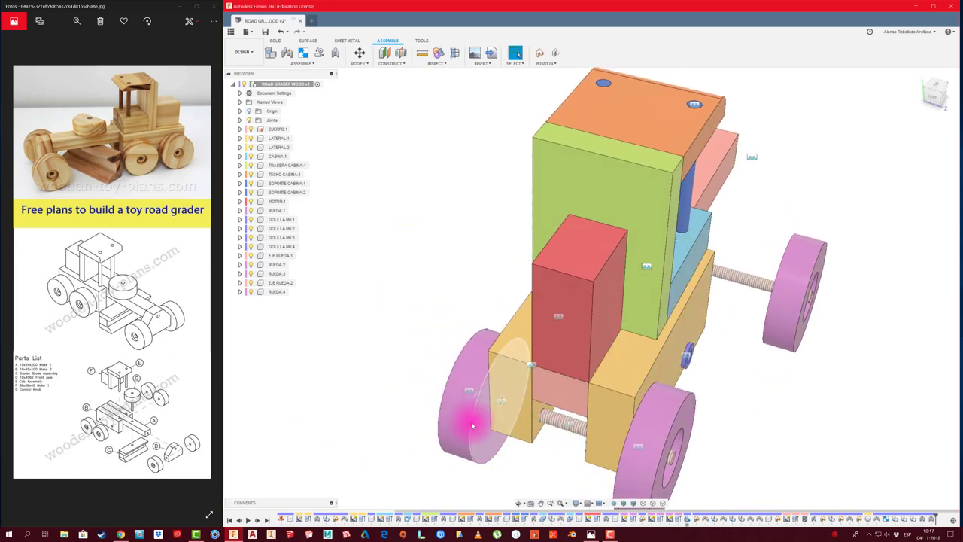
Expand the browser's Joints folder and select the Rigid17 and Rigid18 joints.
mouse_move(471, 394)
shift+middle_down()
mouse_move(459, 399)
mouse_move(519, 360)
shift+middle_up()
click(256, 139)
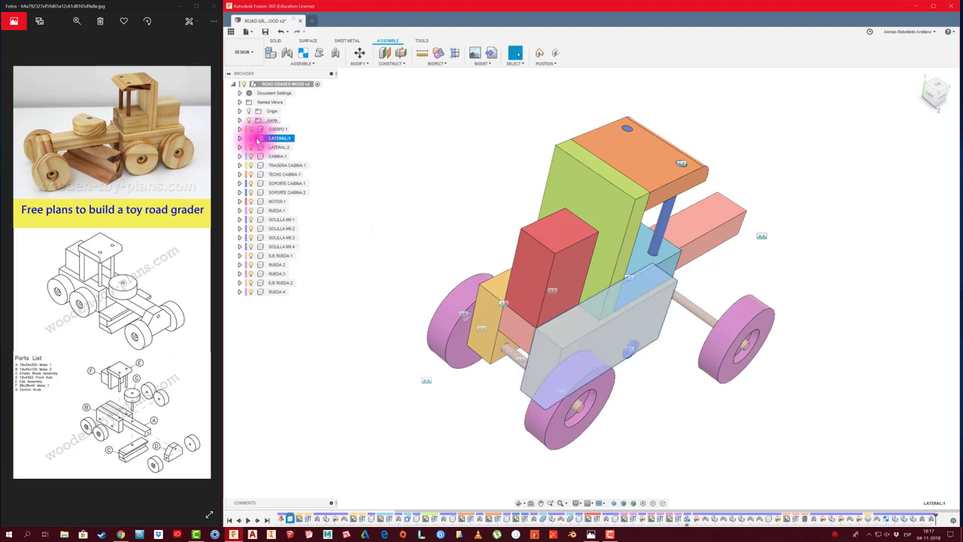
click(241, 124)
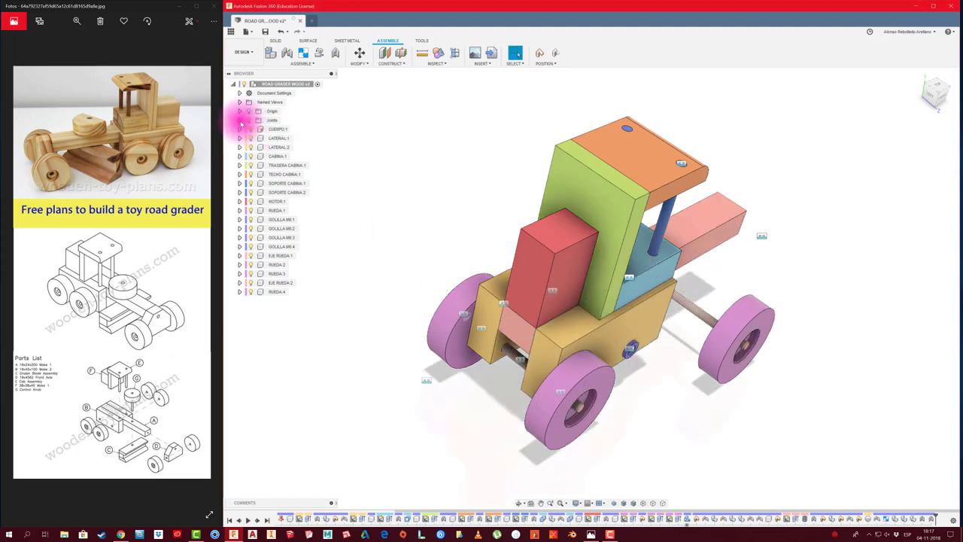
click(240, 119)
shift+middle_drag(402, 168, 308, 278)
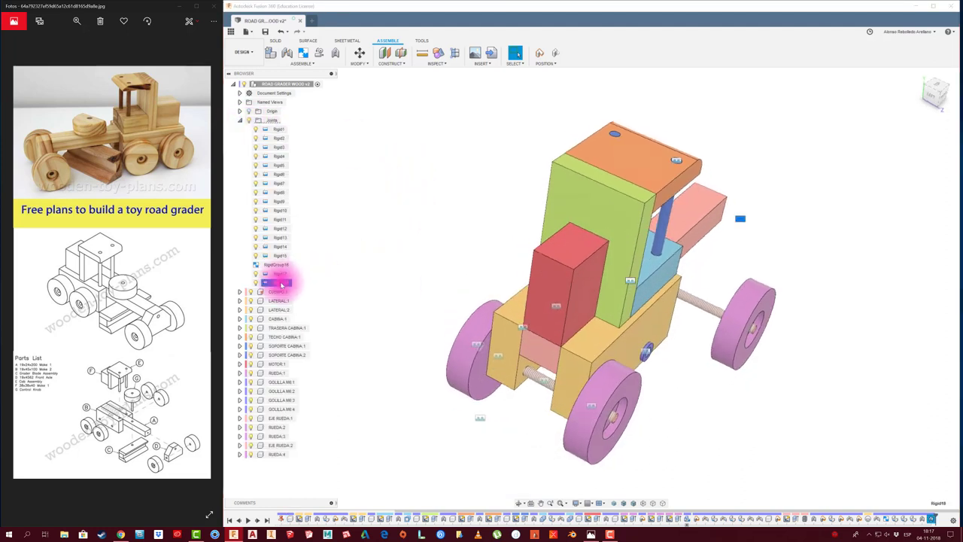
click(279, 273)
scroll(536, 406, up, 4)
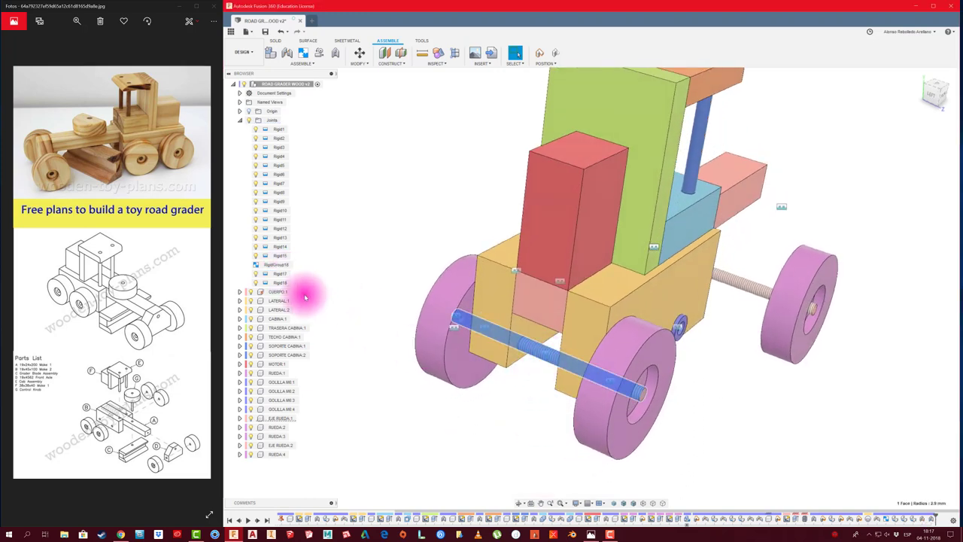
click(277, 283)
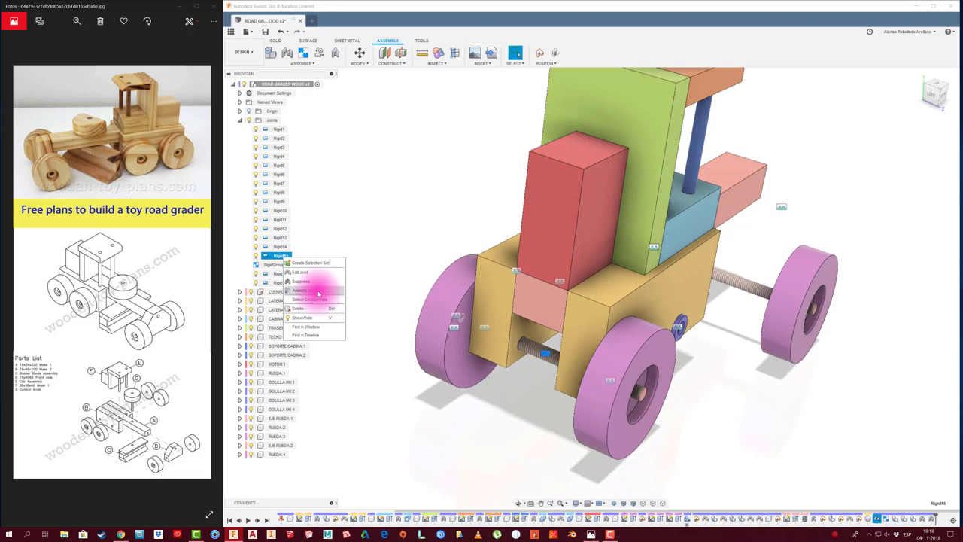
Change Rigid15's motion type to Revolute and drag the front wheel to test the spin.
click(309, 274)
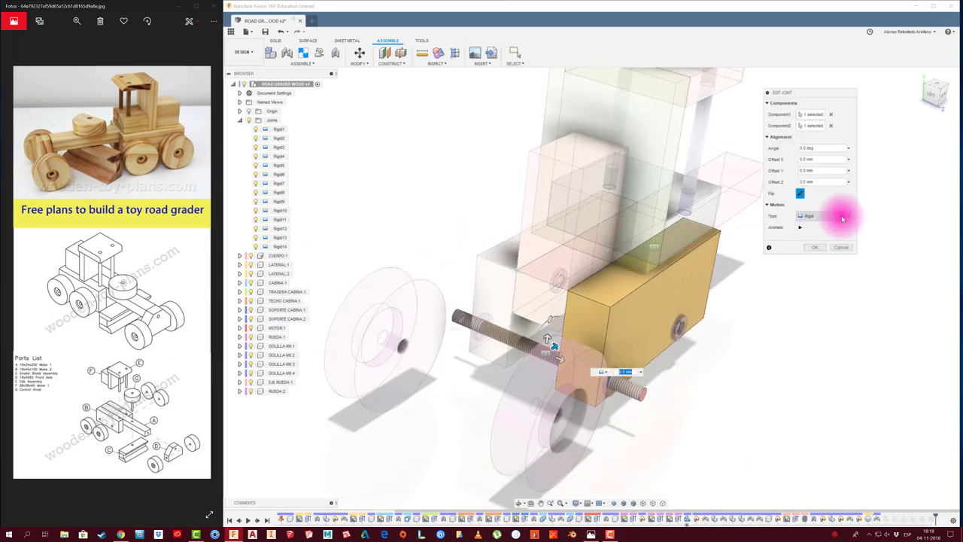
click(842, 219)
click(809, 227)
click(814, 260)
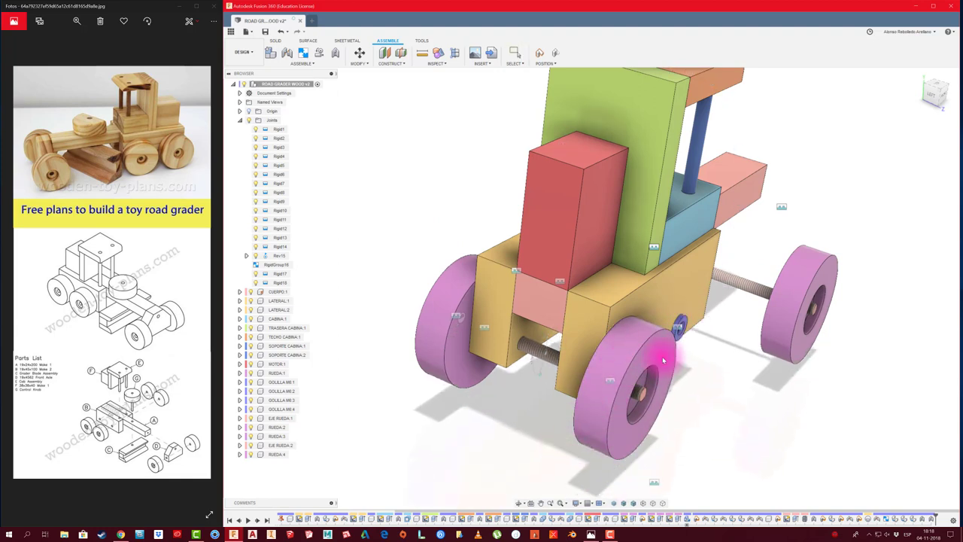
drag(636, 389, 619, 371)
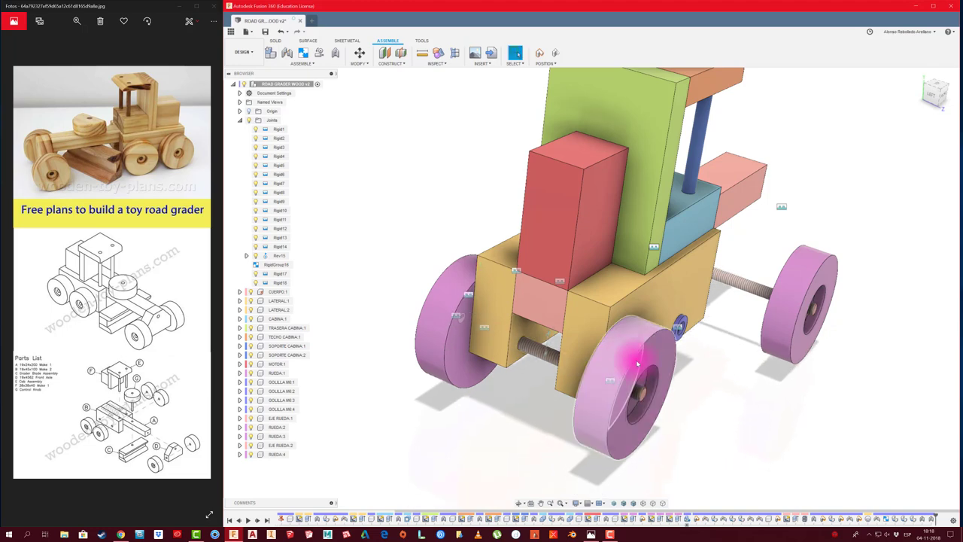
scroll(640, 401, up, 2)
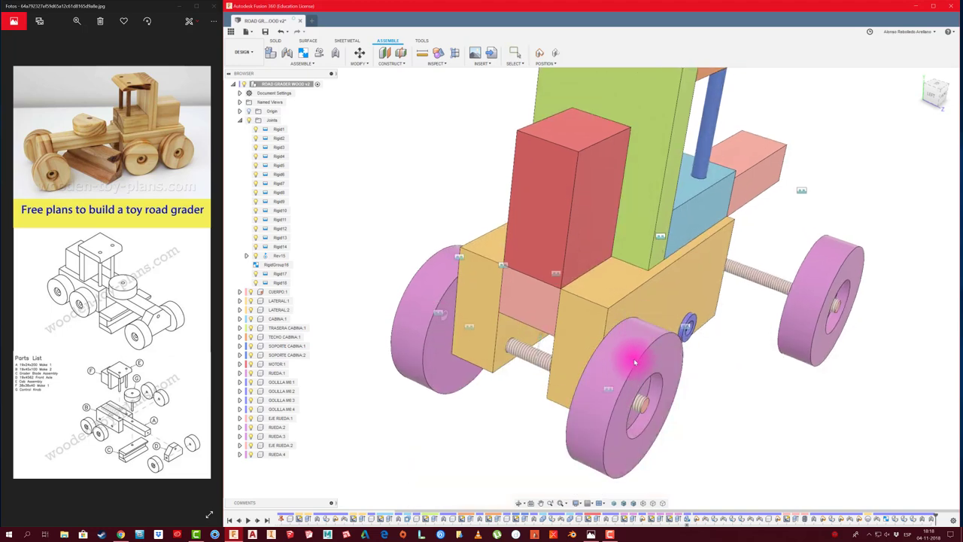
Animate the Rev15 joint to watch the front axle turn, then stop the animation.
scroll(534, 357, up, 2)
scroll(553, 333, up, 4)
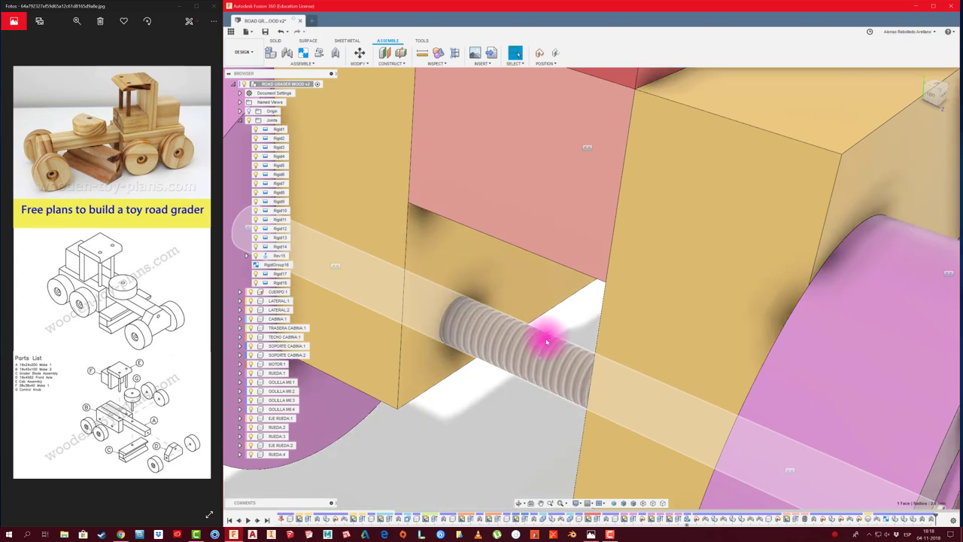
right_click(275, 258)
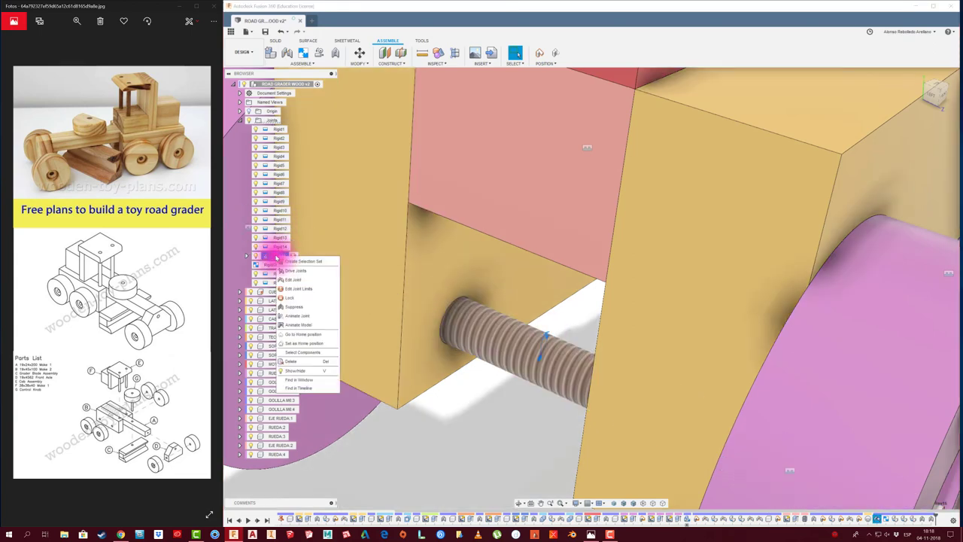
click(318, 328)
scroll(447, 402, down, 3)
scroll(444, 414, down, 3)
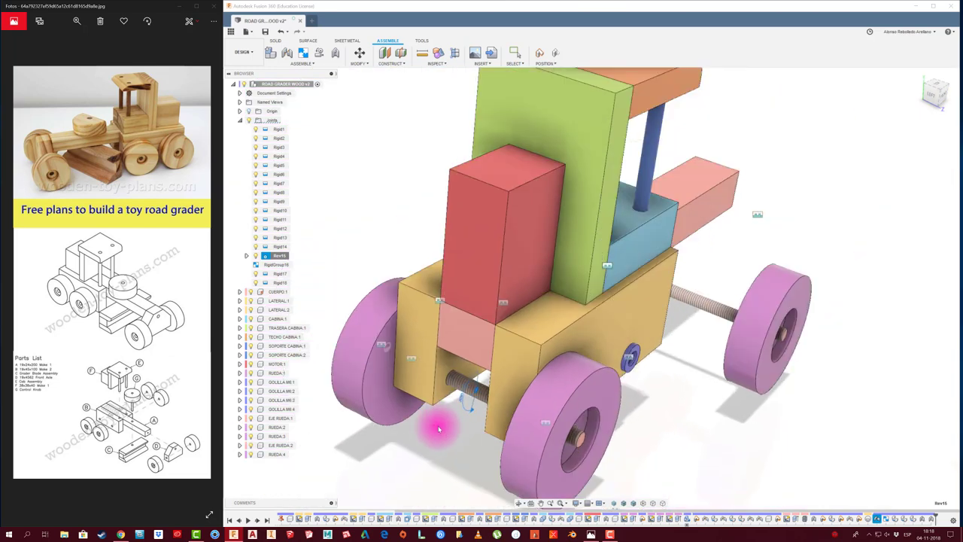
middle_drag(439, 429, 464, 393)
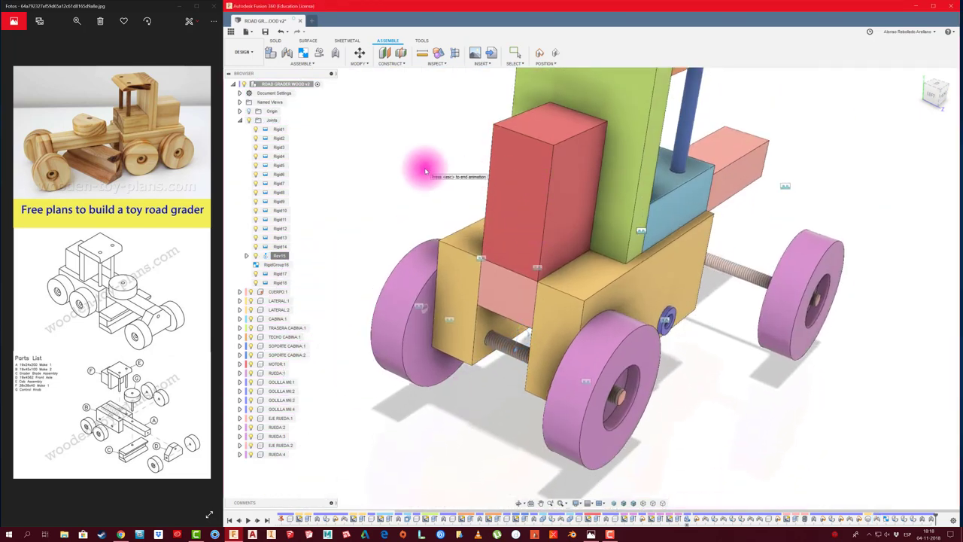
key(Escape)
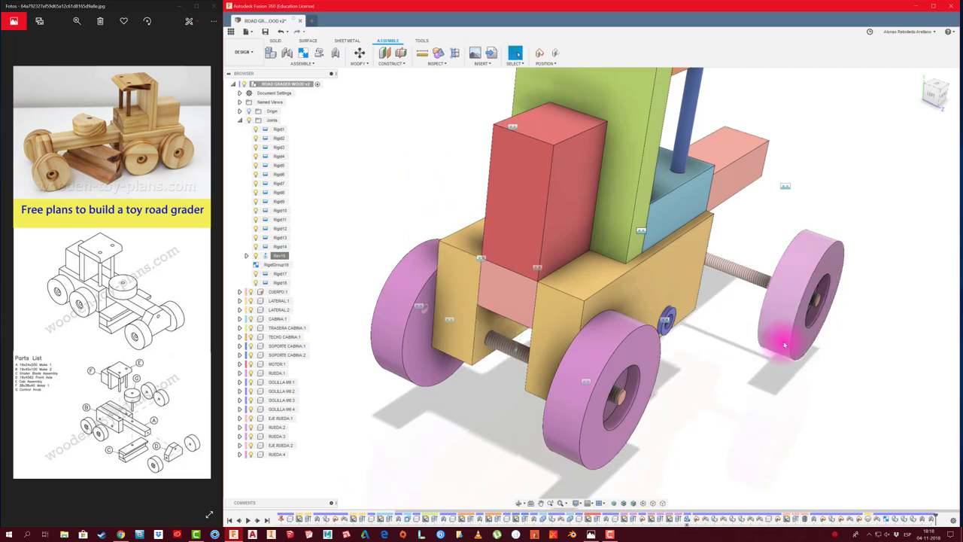
mouse_move(784, 344)
middle_down()
mouse_move(612, 333)
mouse_move(623, 364)
mouse_move(639, 312)
mouse_move(477, 221)
mouse_move(555, 286)
mouse_move(807, 409)
mouse_move(849, 462)
mouse_move(622, 405)
middle_up()
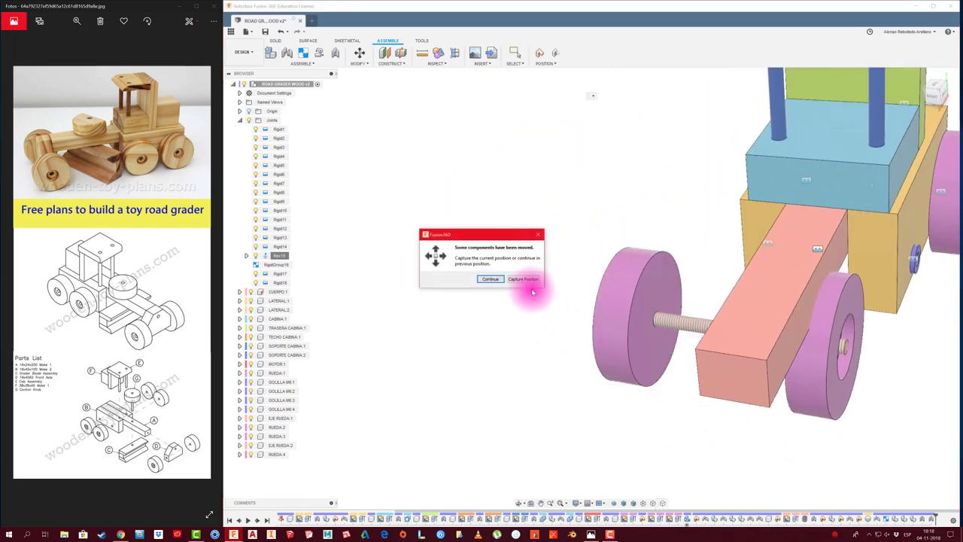
Create a revolute joint, Rev19, between the wheel and its purple washer.
click(535, 283)
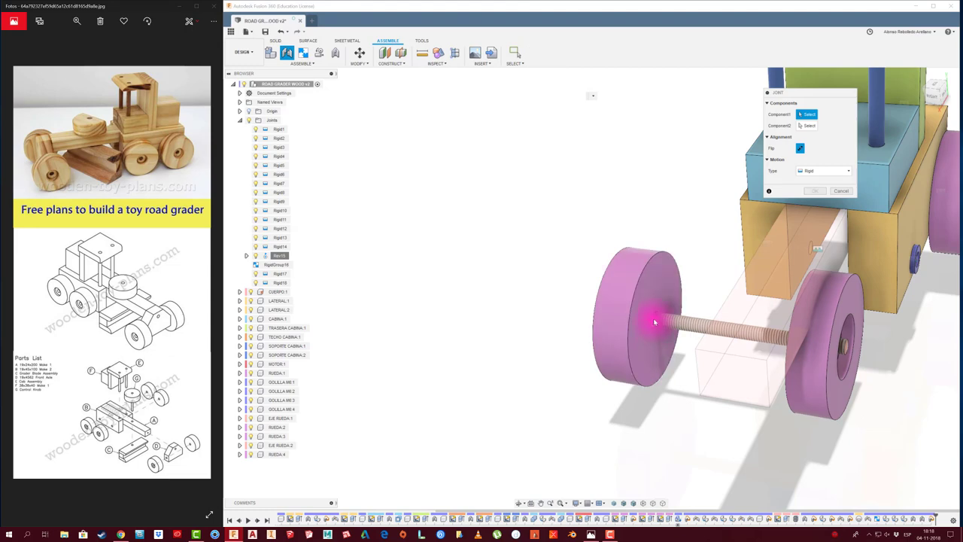
click(655, 322)
click(837, 171)
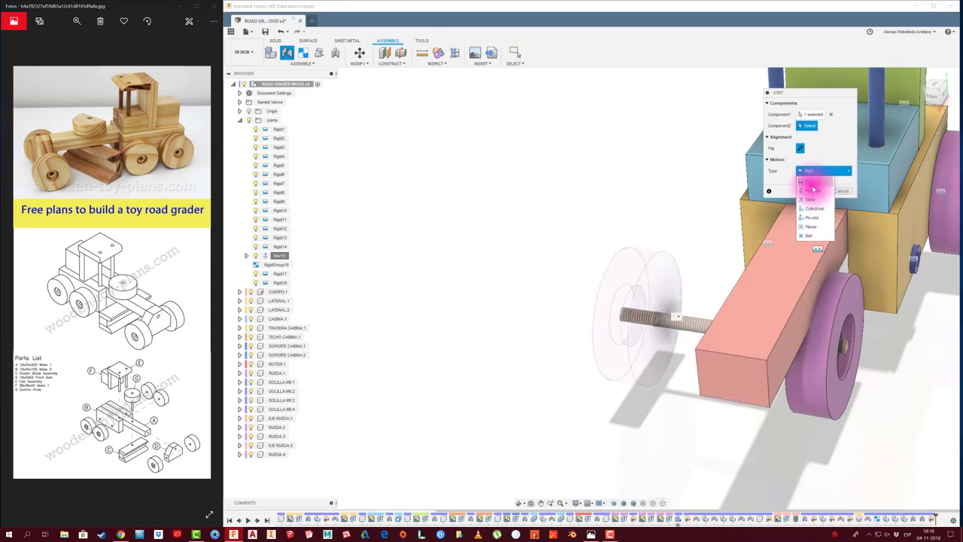
click(813, 182)
mouse_move(772, 224)
shift+middle_down()
mouse_move(610, 249)
mouse_move(587, 237)
shift+middle_up()
scroll(699, 254, up, 5)
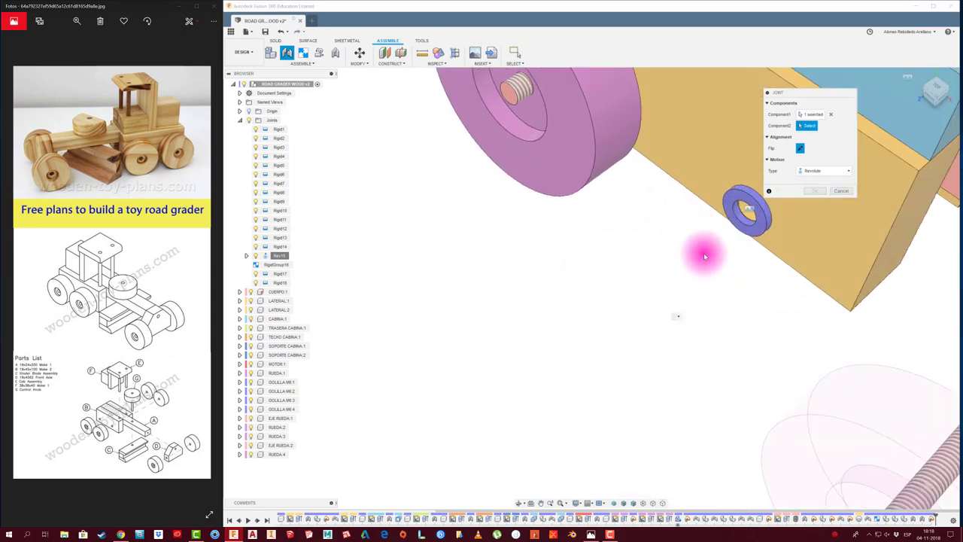
scroll(776, 254, up, 3)
click(777, 255)
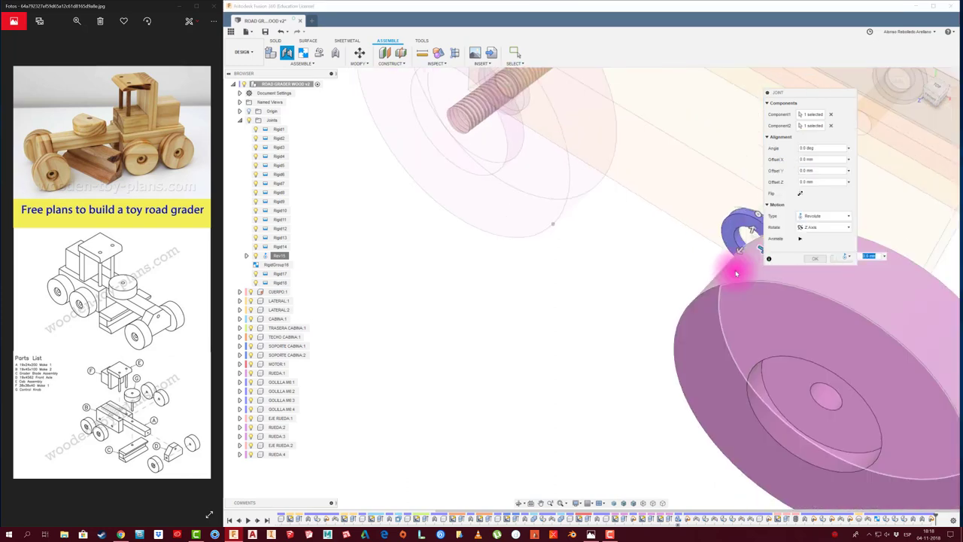
click(812, 258)
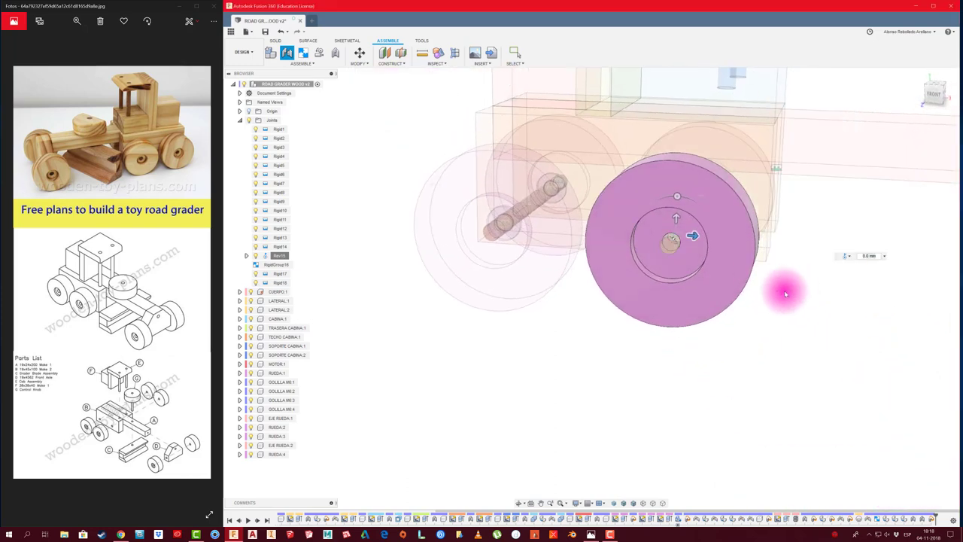
Collapse the Joints folder and orbit around the grader to review it.
shift+middle_drag(687, 284, 612, 286)
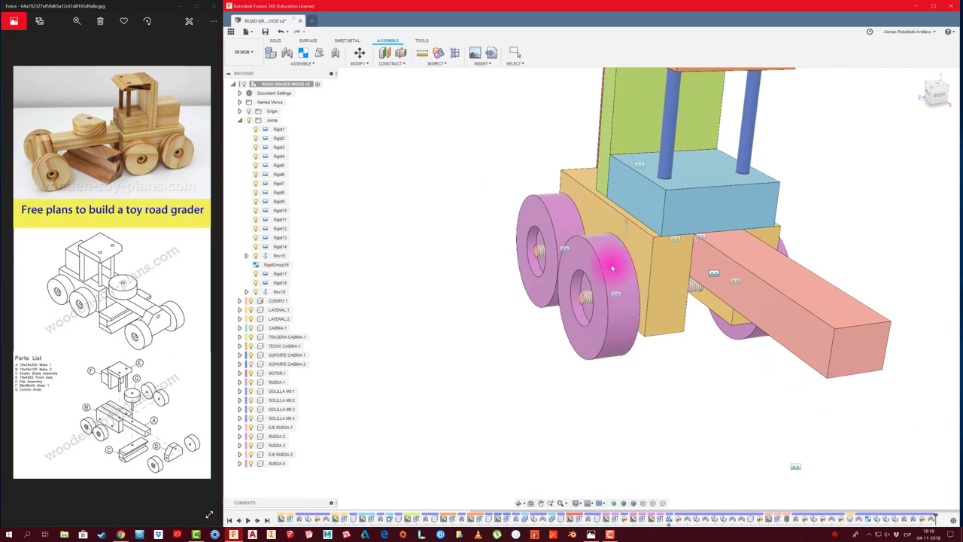
mouse_move(719, 277)
shift+middle_down()
mouse_move(625, 308)
mouse_move(662, 396)
mouse_move(748, 344)
mouse_move(398, 241)
mouse_move(263, 116)
shift+middle_up()
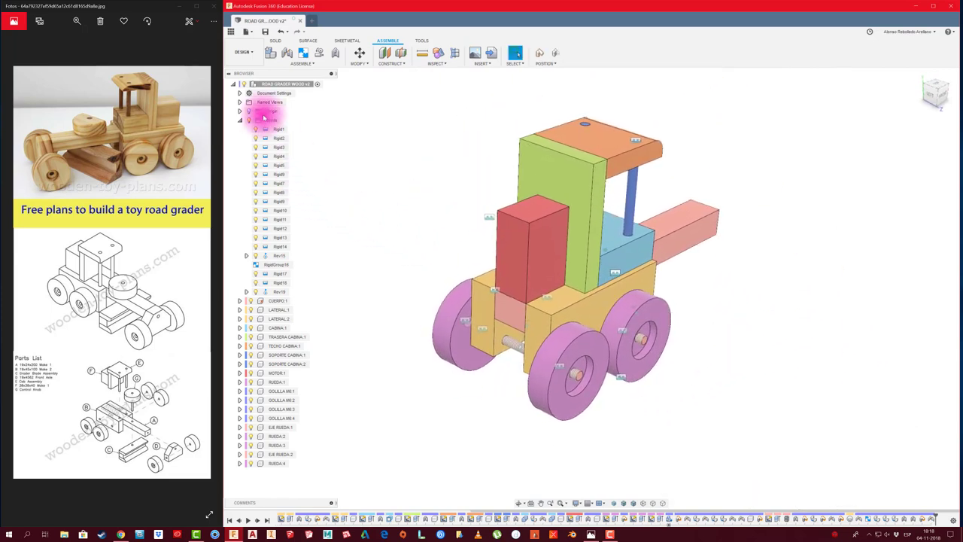
click(240, 122)
mouse_move(377, 189)
shift+middle_down()
mouse_move(424, 218)
mouse_move(430, 208)
mouse_move(401, 207)
shift+middle_up()
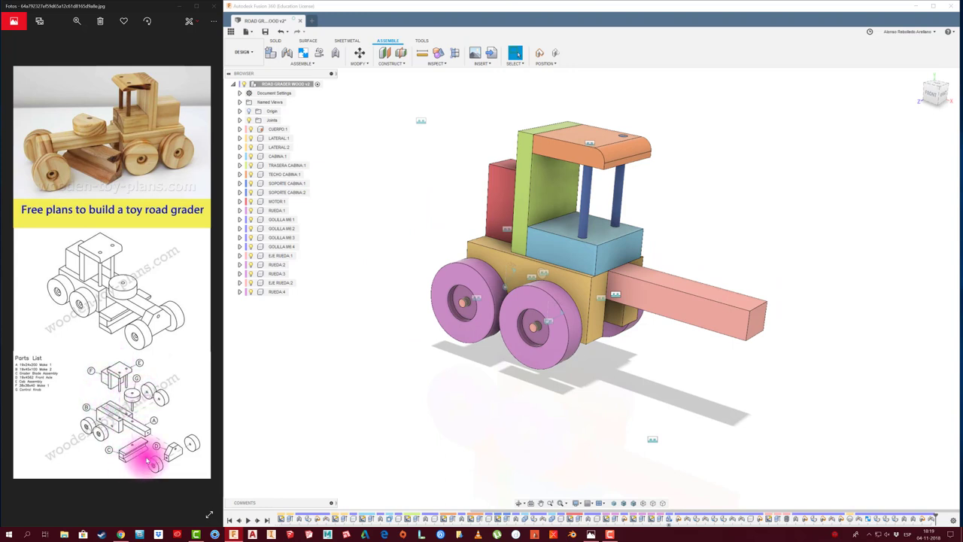
shift+middle_drag(712, 196, 692, 194)
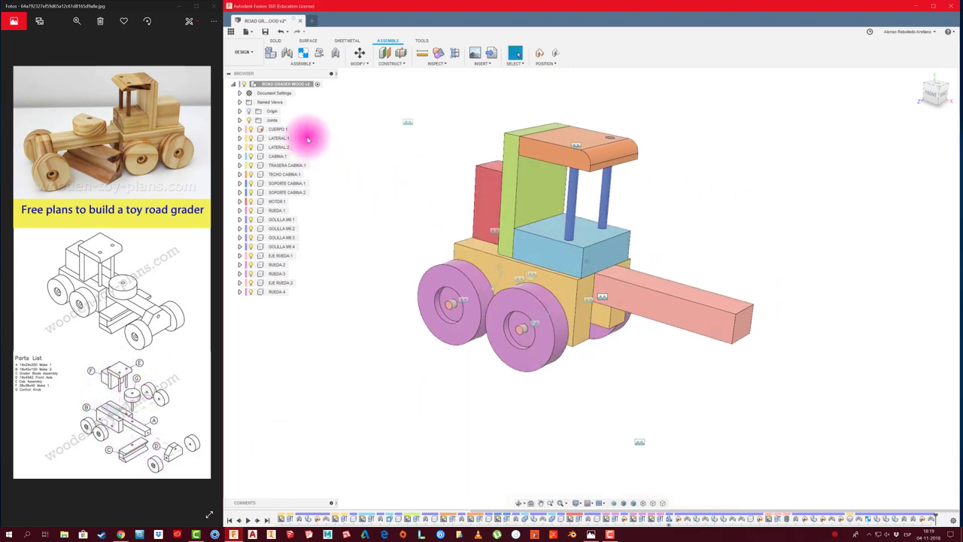
Create a new empty component under the root named TREN DELANTERO.
right_click(296, 89)
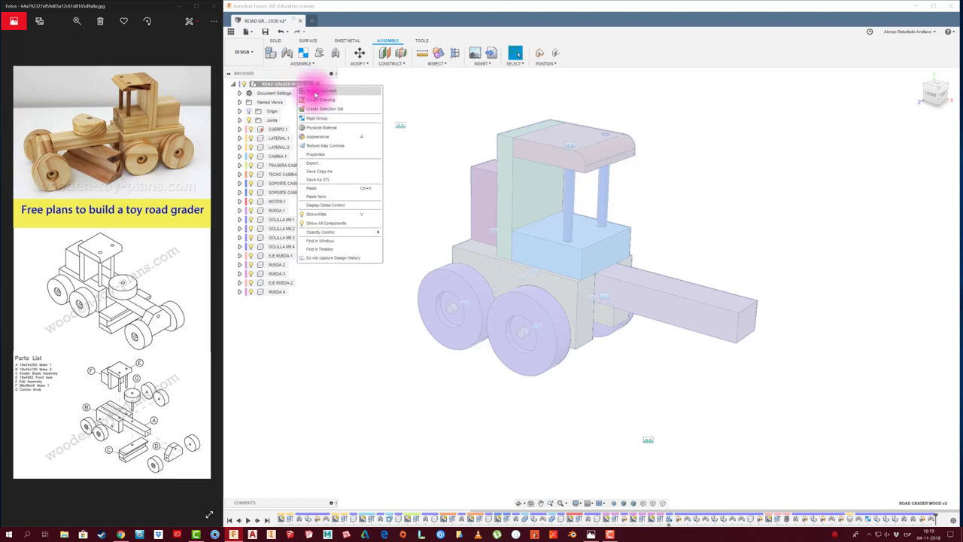
click(311, 88)
text(TREN DELANTERO)
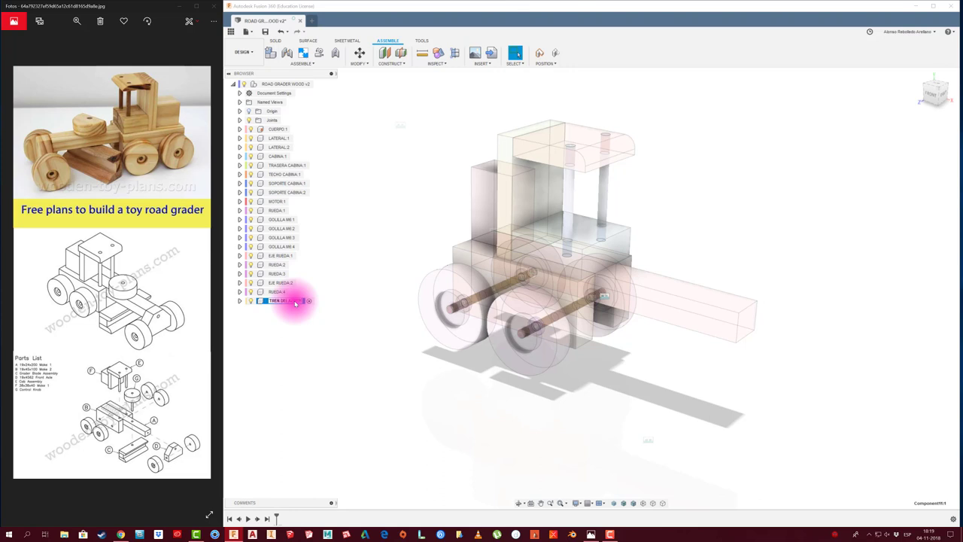
click(347, 343)
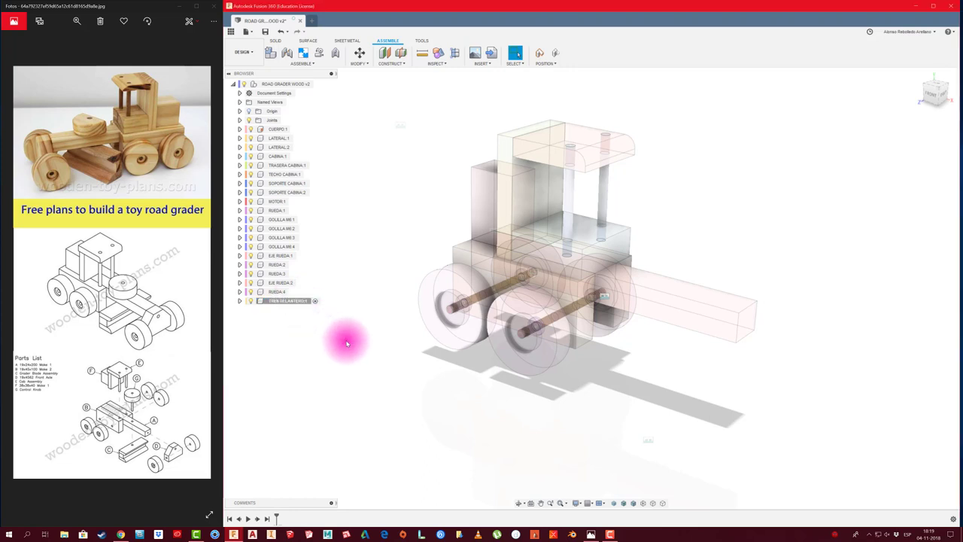
Start a new sketch on the pink beam's end face.
click(275, 41)
click(272, 53)
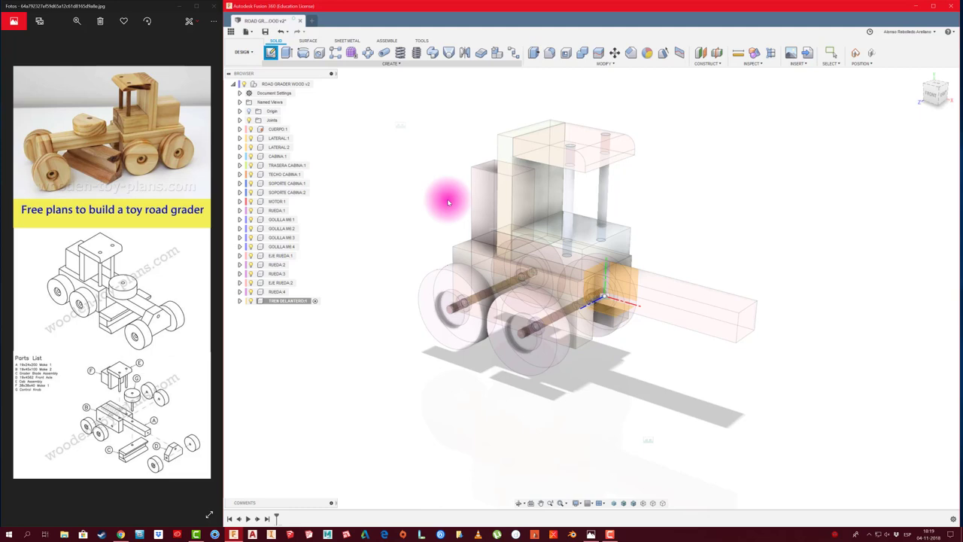
click(748, 323)
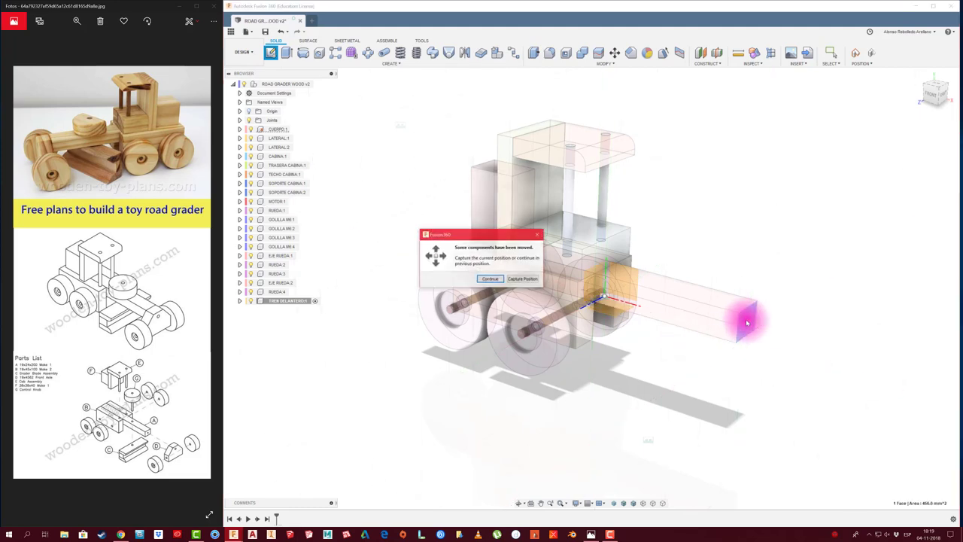
click(518, 278)
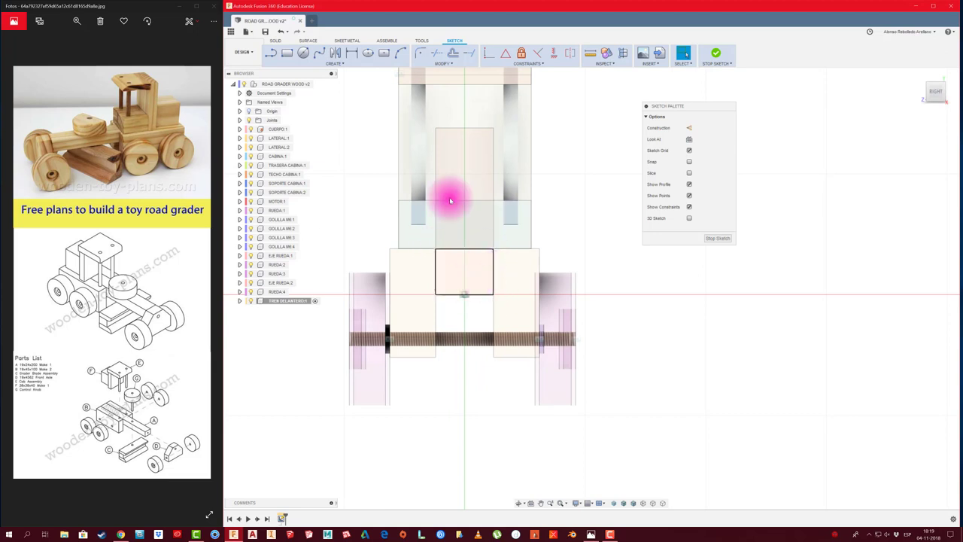
Draw a vertical centre line down the sketch and convert it to a construction line.
click(270, 53)
click(458, 243)
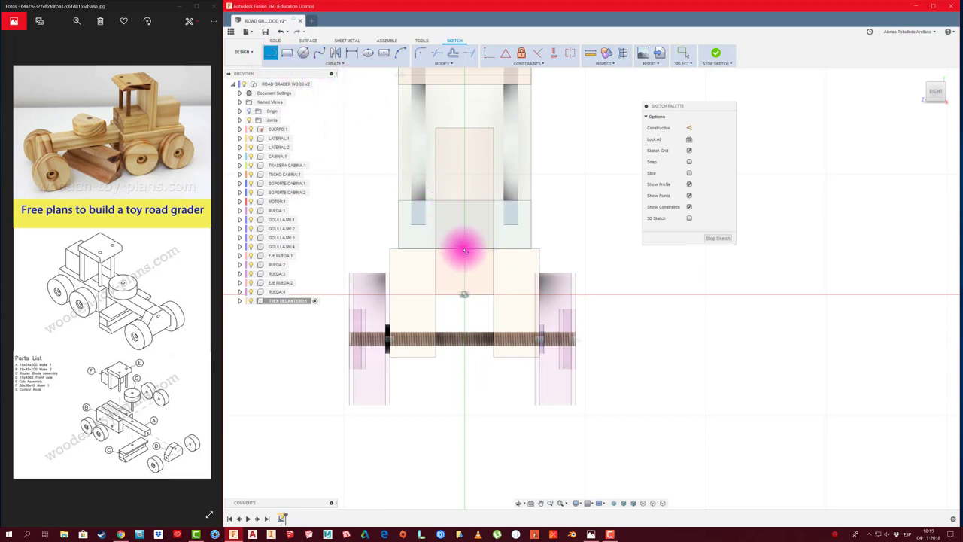
drag(465, 219, 464, 439)
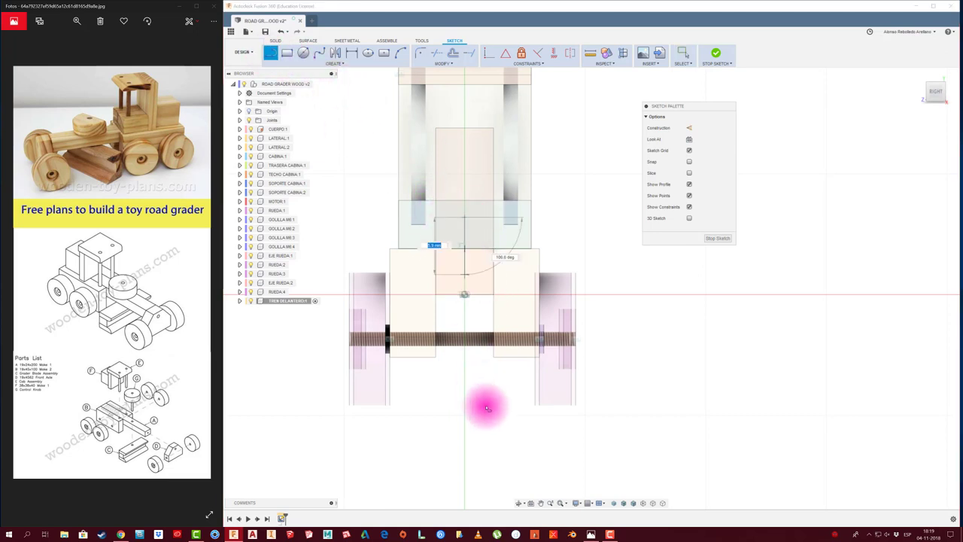
click(464, 439)
key(Escape)
click(465, 416)
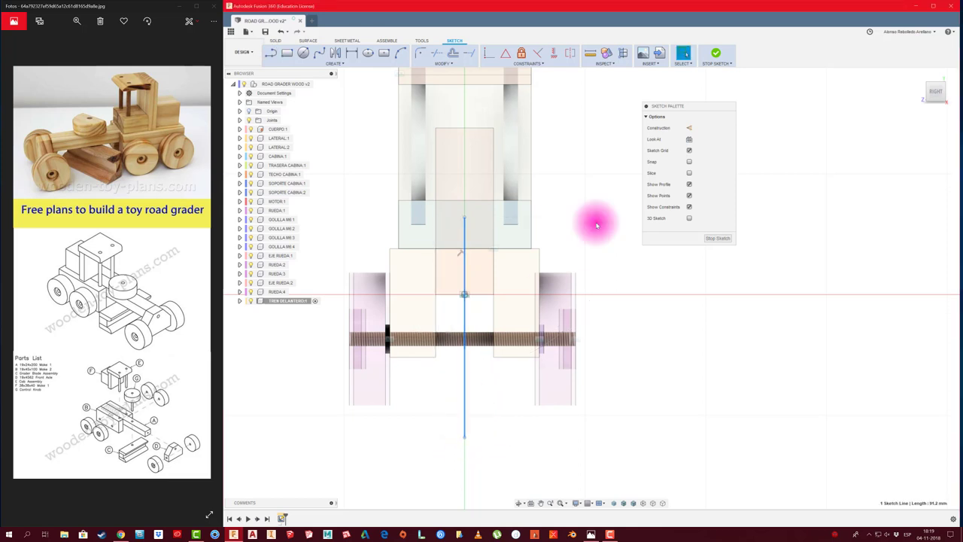
click(689, 129)
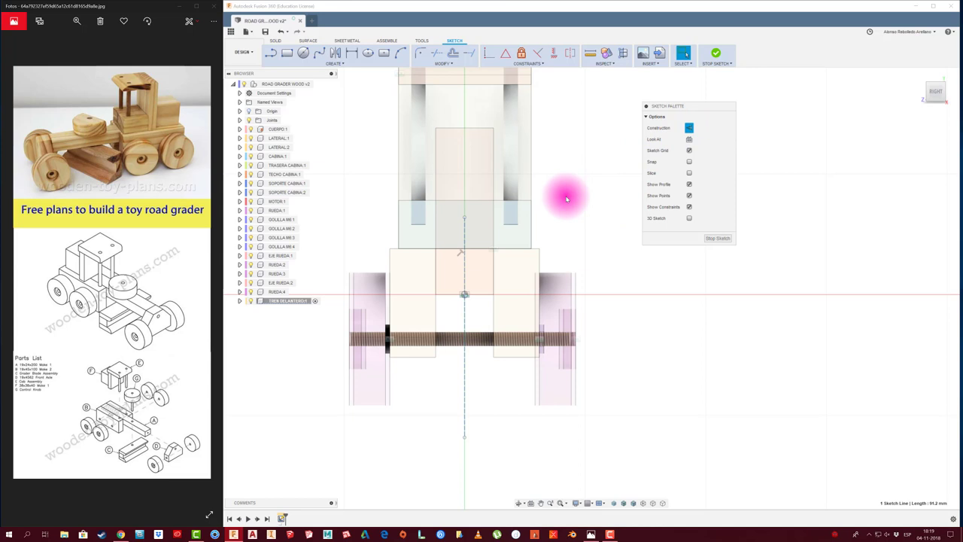
Draw the left half of the blade outline with a slanted top corner, closed to the centre line.
key(l)
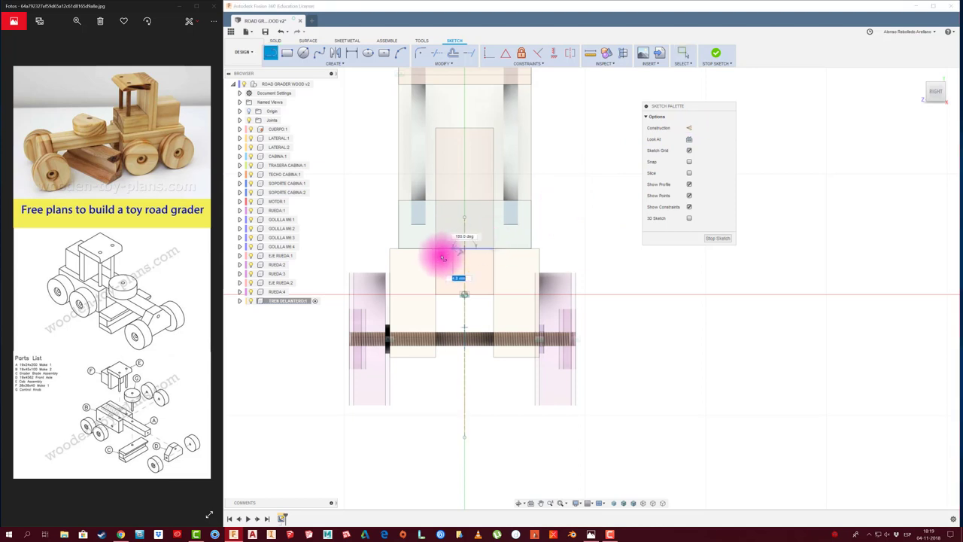
click(437, 250)
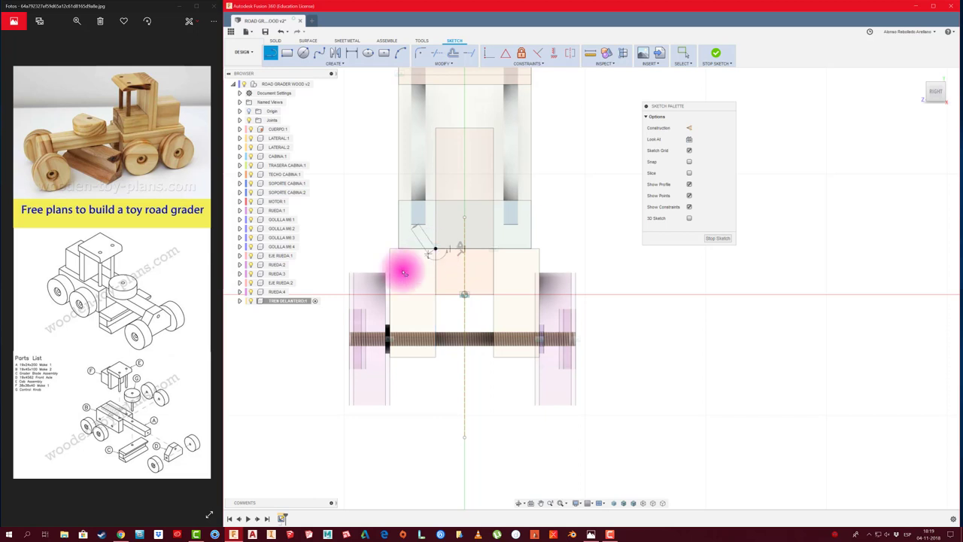
drag(404, 273, 394, 280)
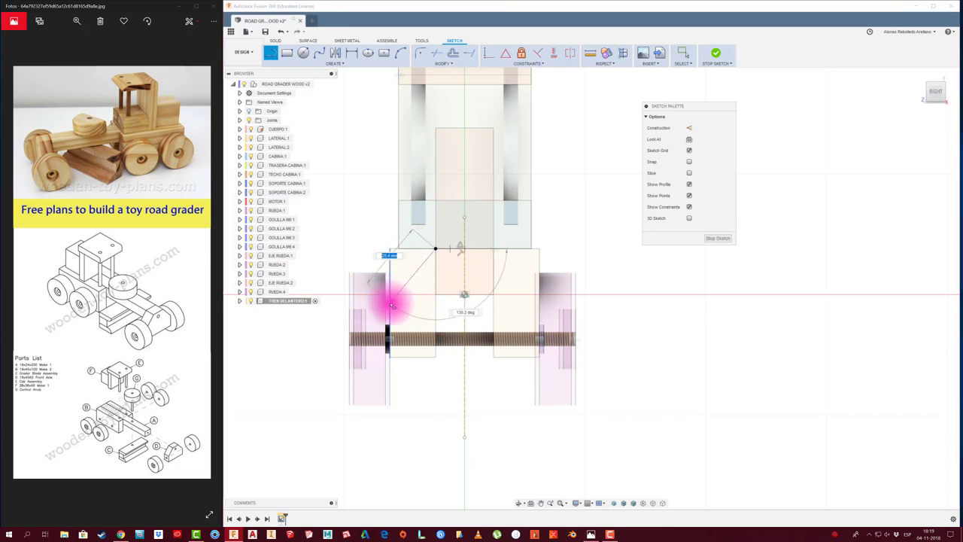
click(389, 299)
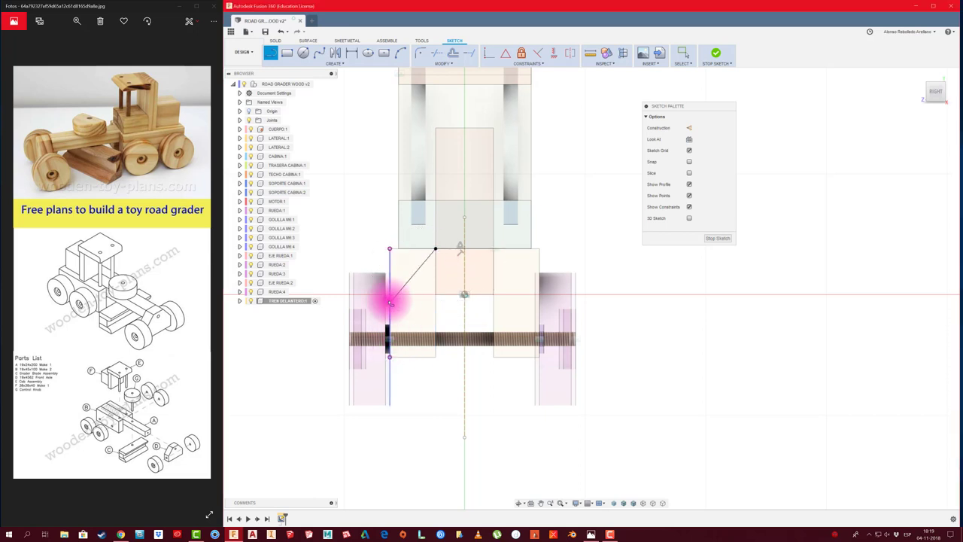
click(390, 358)
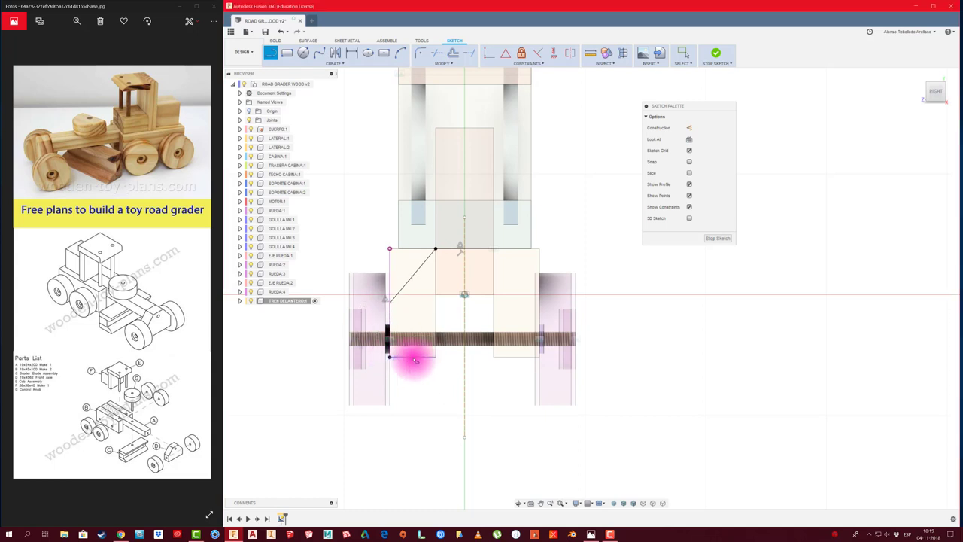
click(465, 359)
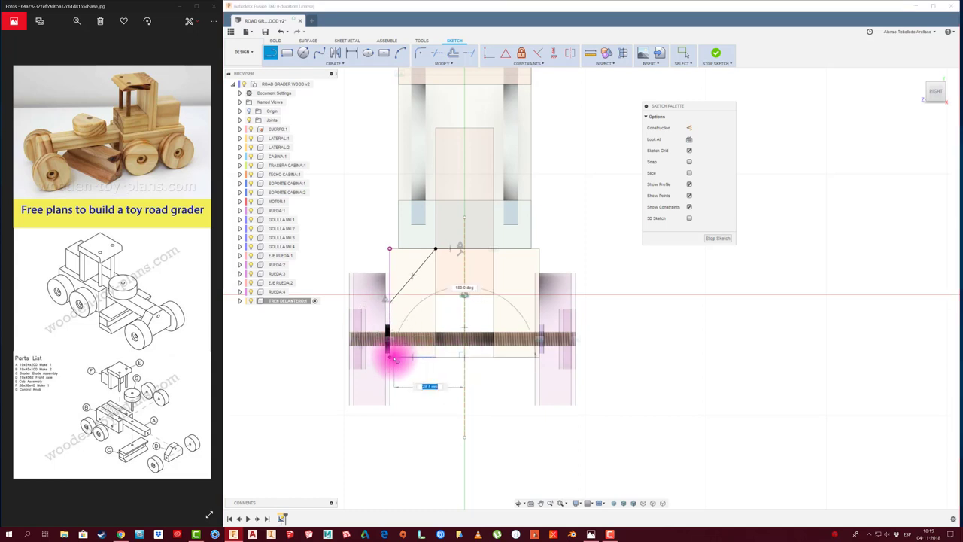
click(390, 358)
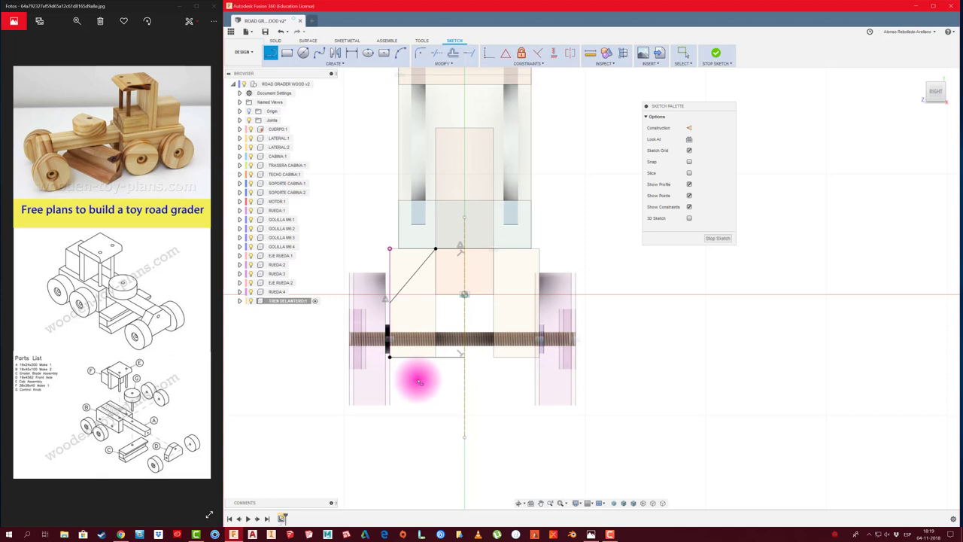
key(Escape)
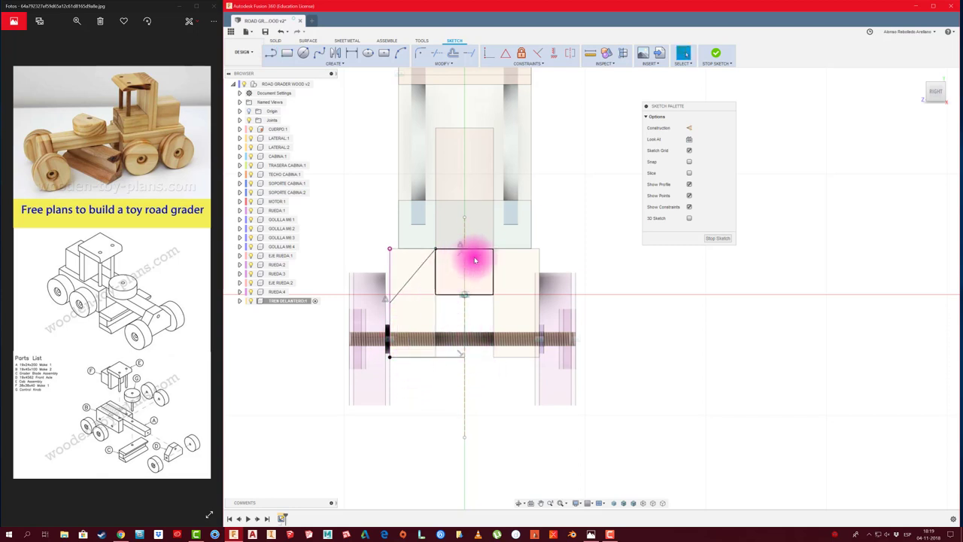
Reopen the blade sketch and mirror the left outline about the centre construction line.
click(716, 238)
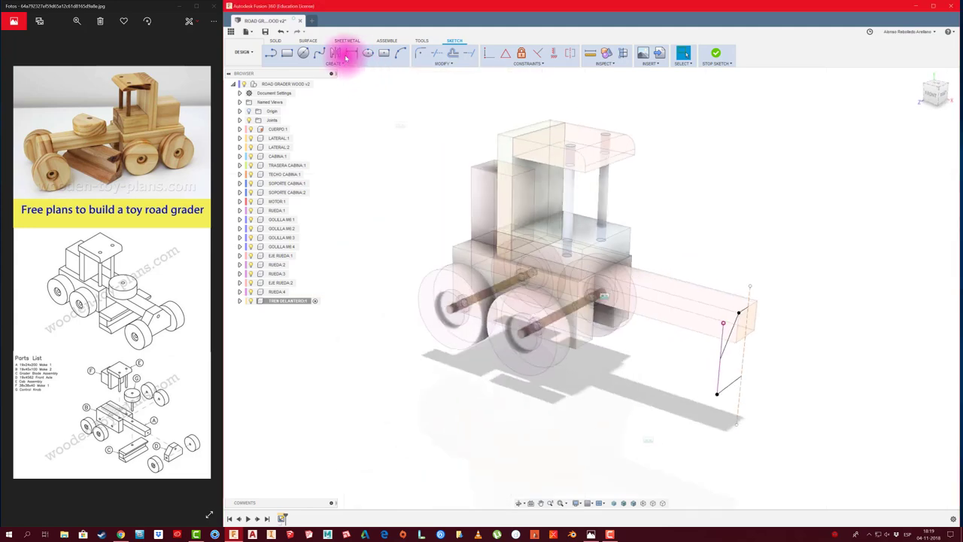
right_click(282, 518)
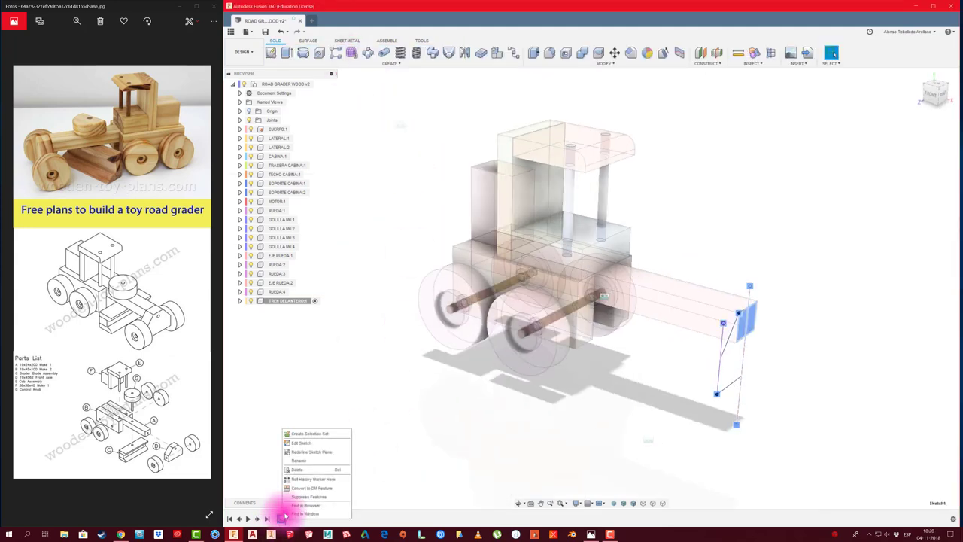
click(319, 440)
scroll(738, 309, up, 3)
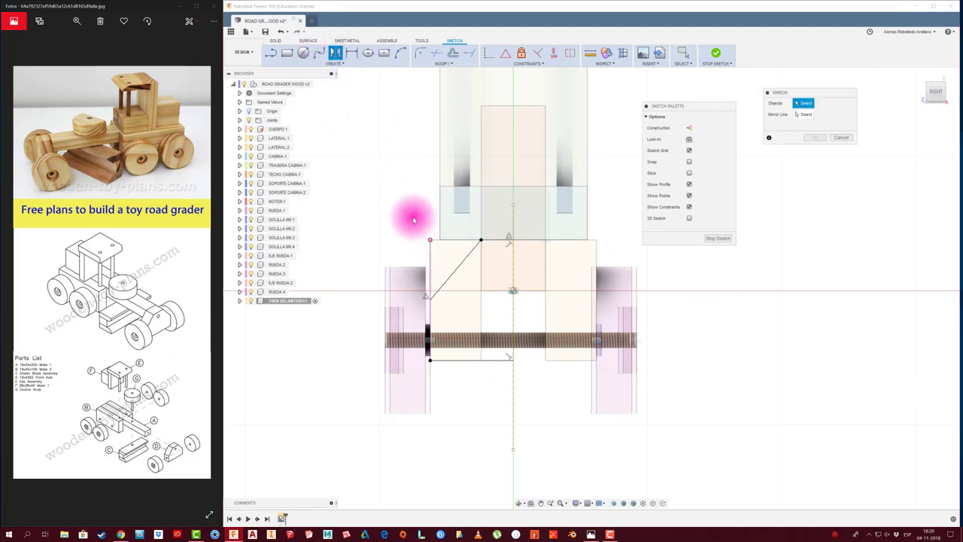
drag(408, 213, 522, 414)
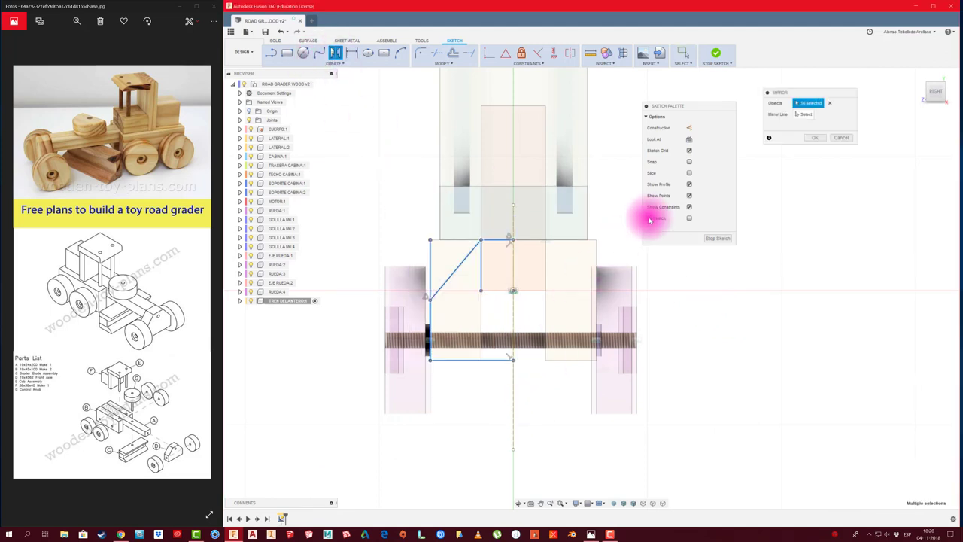
click(804, 115)
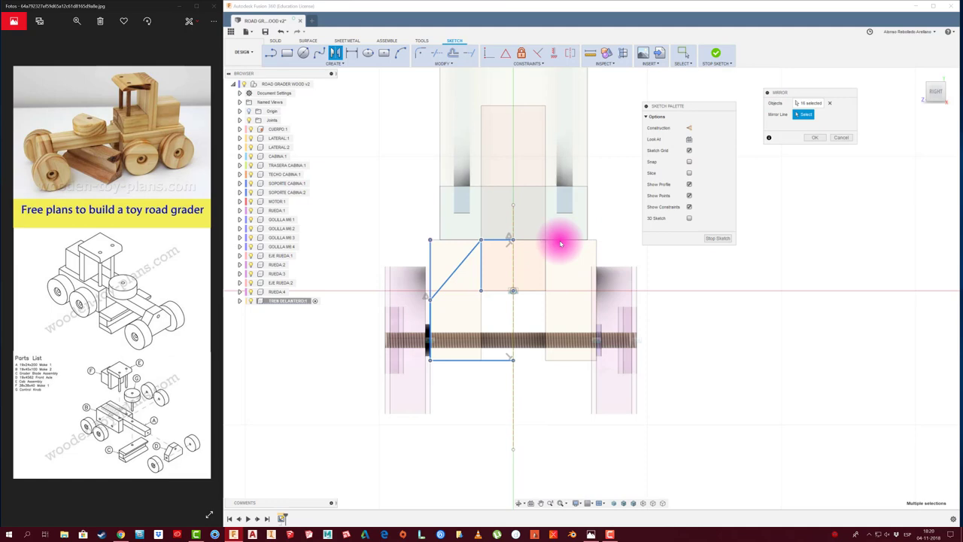
click(513, 229)
click(815, 138)
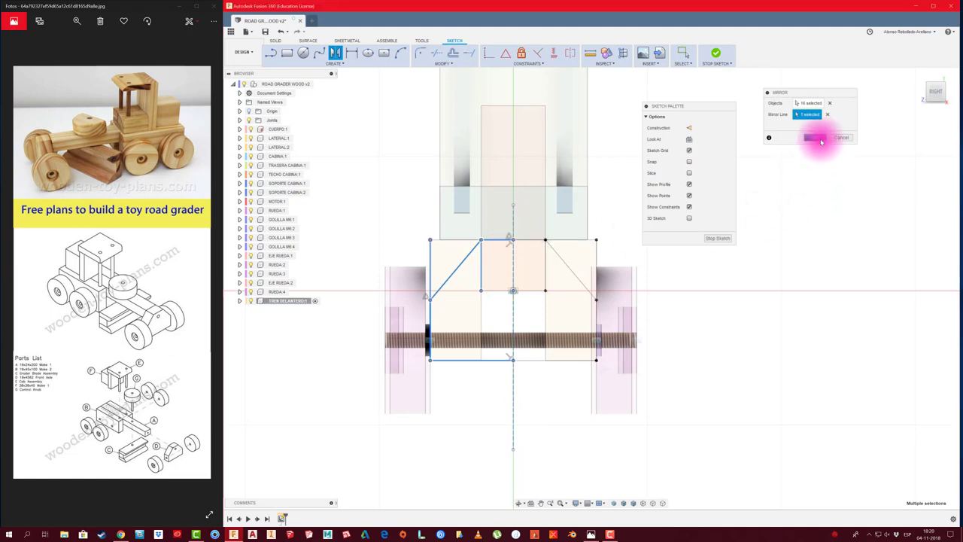
shift+middle_drag(447, 402, 643, 394)
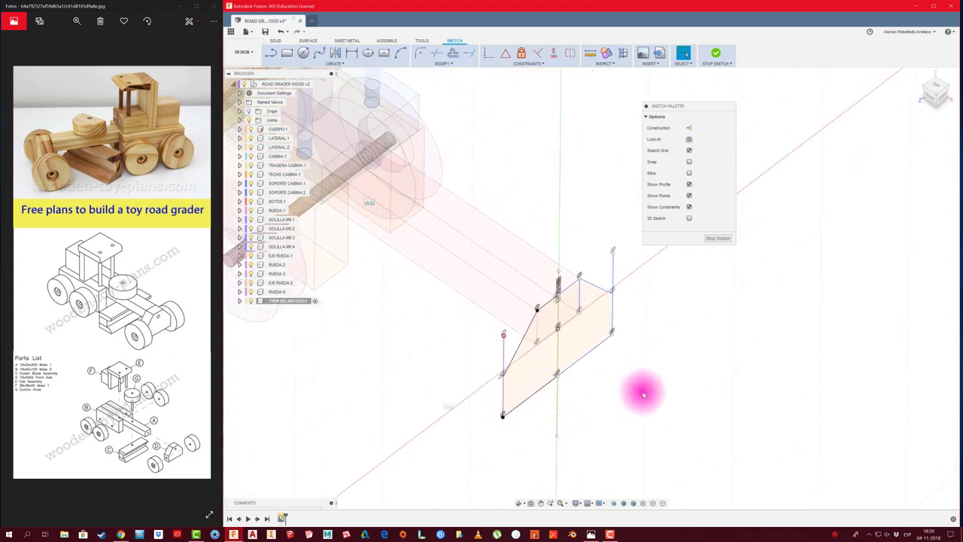
Extrude the symmetric blade profiles 15 mm as a new solid body.
key(e)
click(564, 319)
click(563, 322)
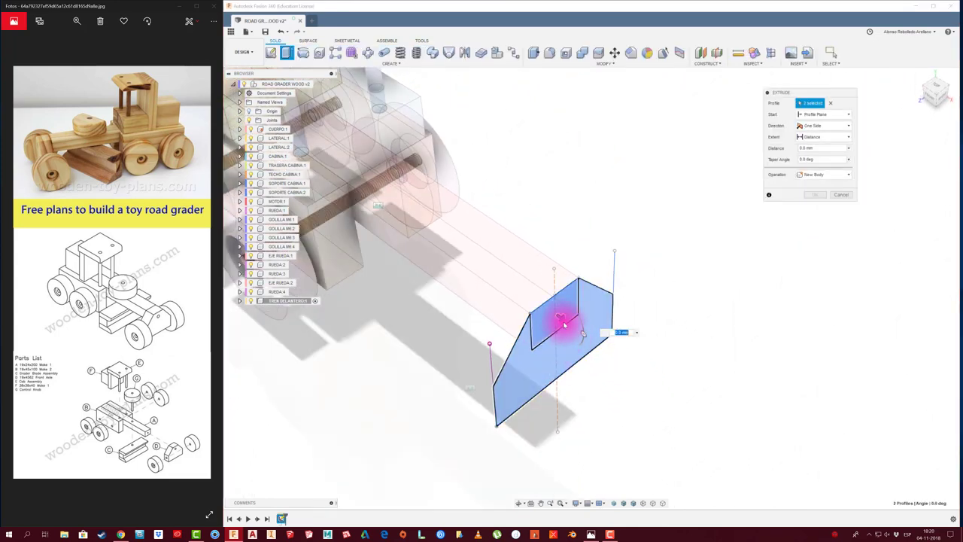
drag(561, 317, 608, 343)
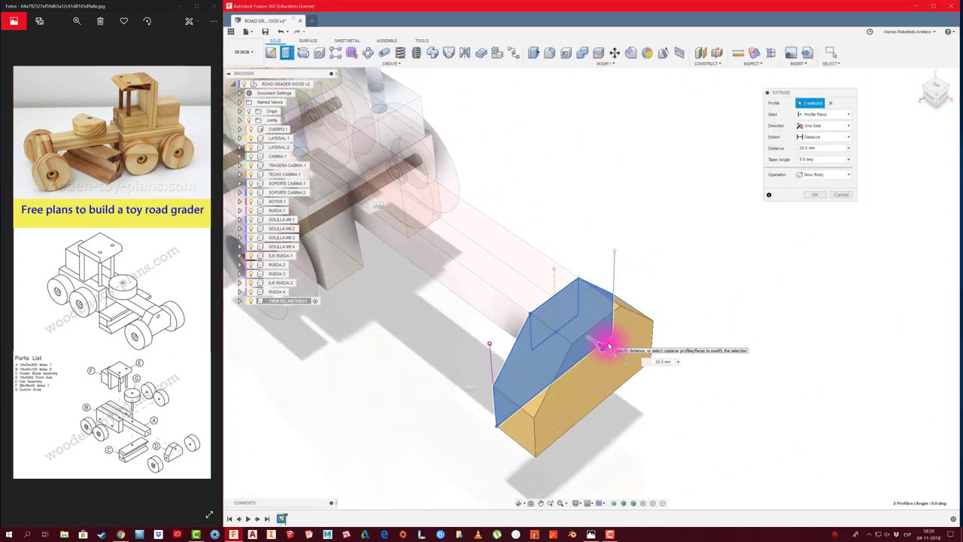
mouse_move(610, 346)
shift+middle_down()
mouse_move(624, 404)
mouse_move(746, 288)
mouse_move(799, 215)
mouse_move(722, 361)
mouse_move(684, 369)
shift+middle_up()
text(15)
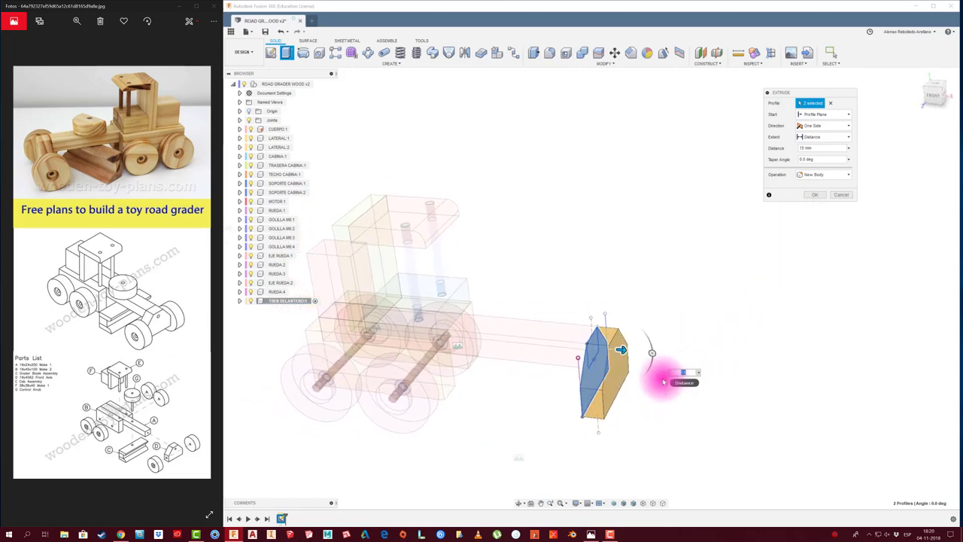
click(814, 194)
Make the TREN DELANTERO component active in the browser.
click(316, 83)
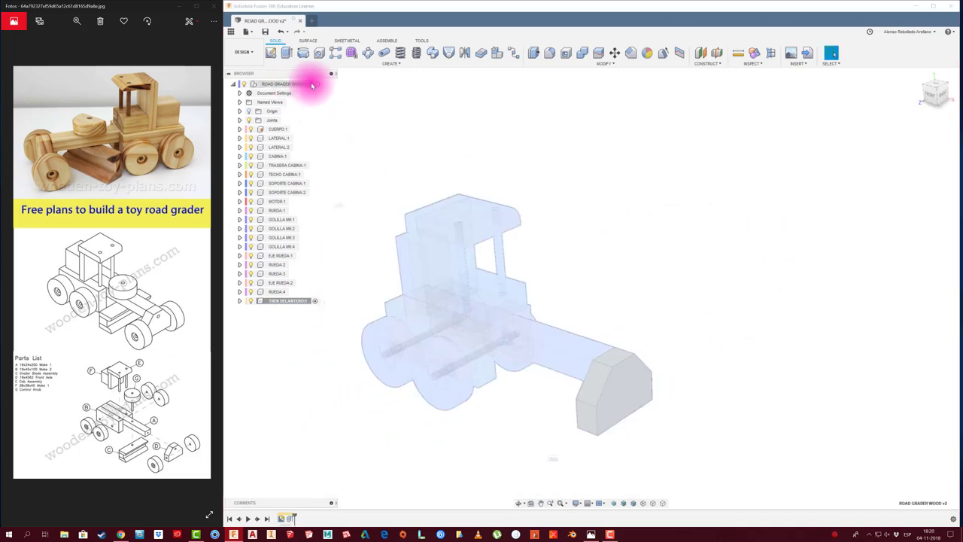
mouse_move(647, 217)
shift+middle_down()
mouse_move(554, 348)
mouse_move(613, 402)
mouse_move(465, 142)
shift+middle_up()
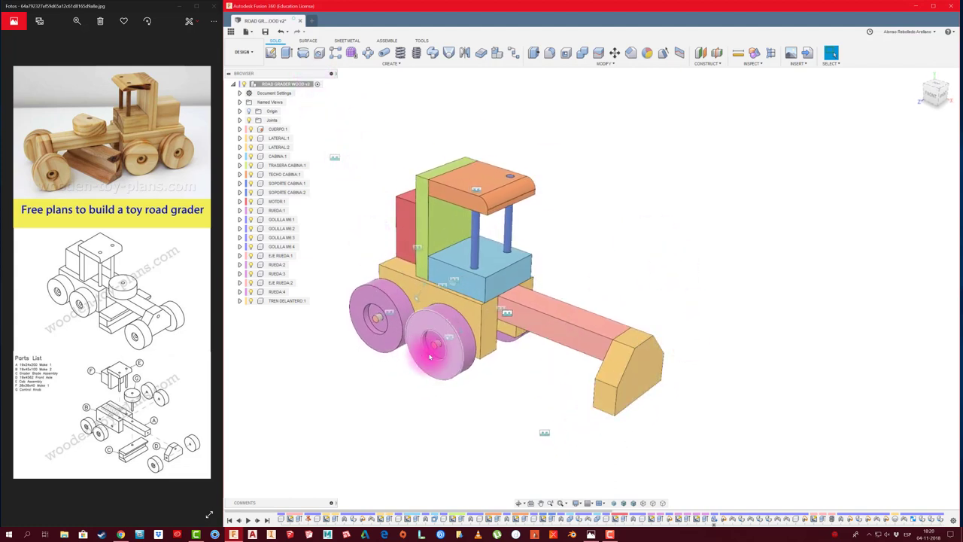
click(305, 302)
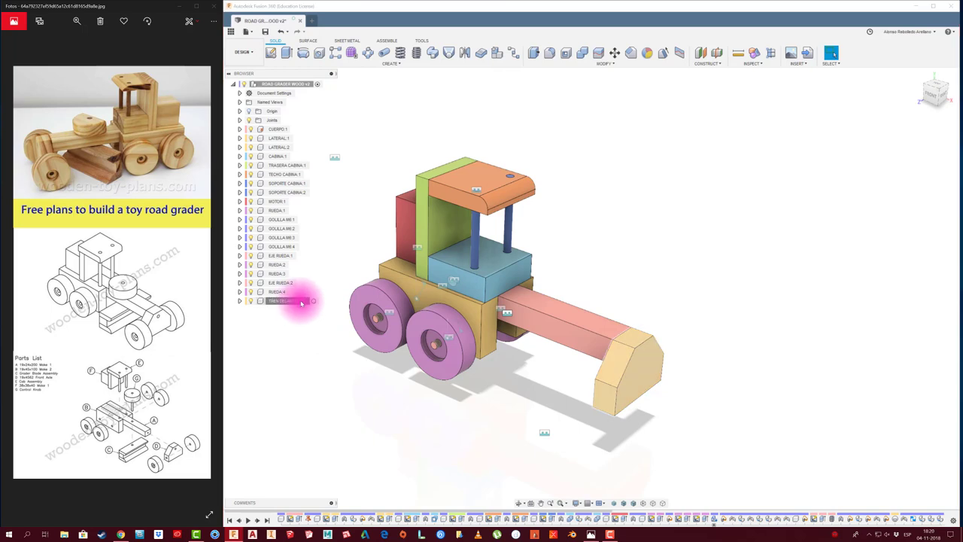
click(316, 301)
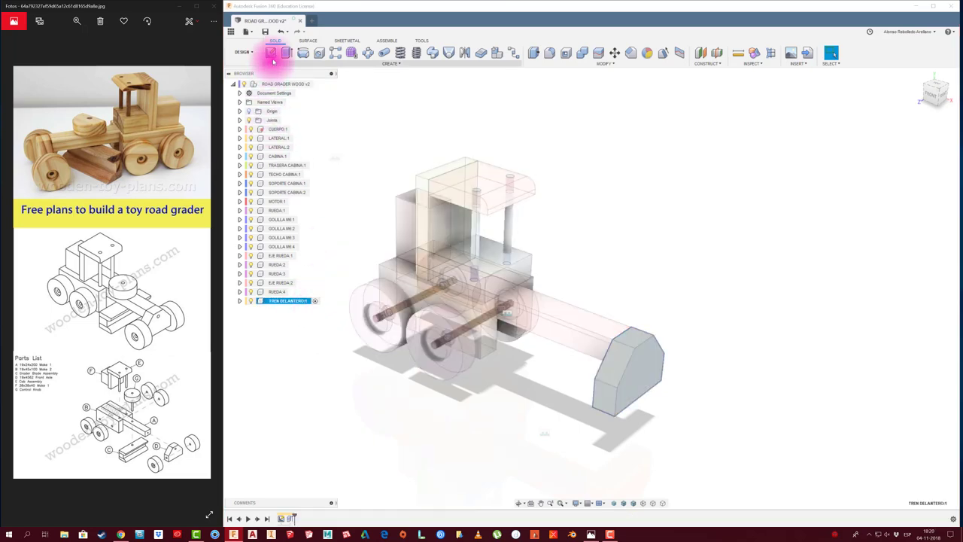
Start a new sketch on the blade face with the Line tool ready.
click(611, 400)
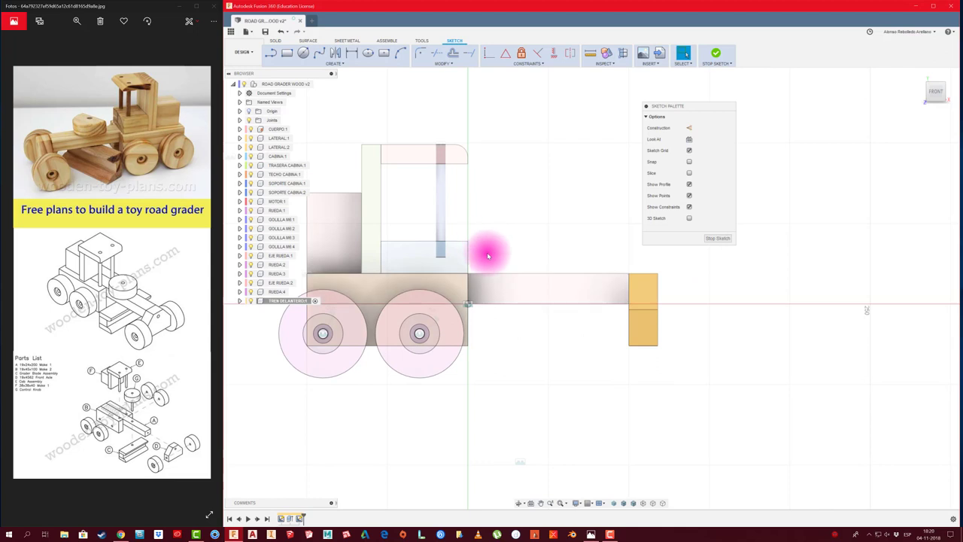
key(l)
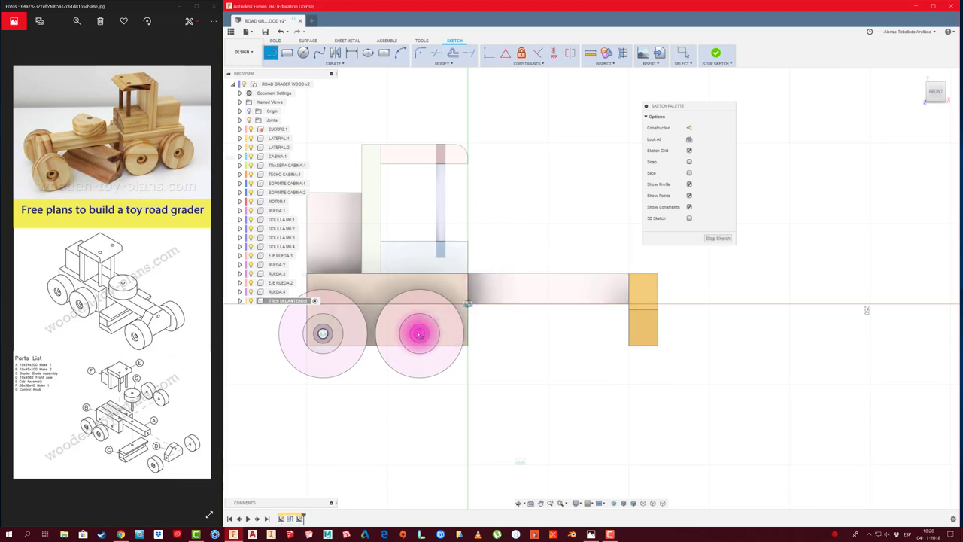
scroll(419, 333, up, 3)
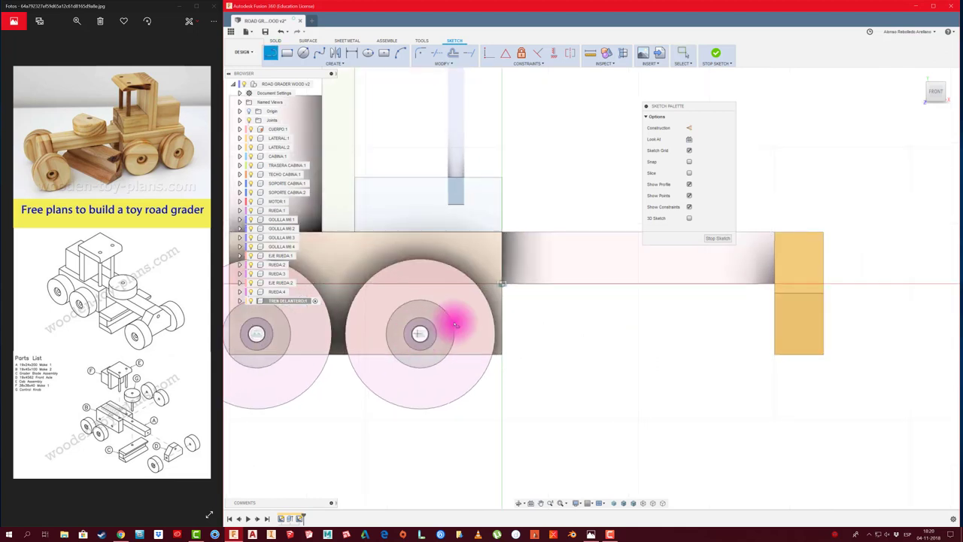
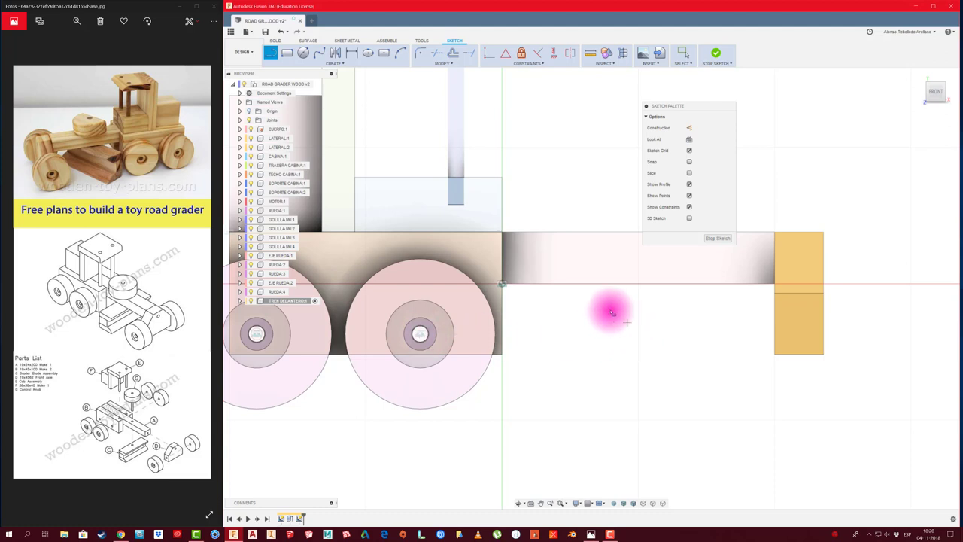
Start a circle on the yellow block, cancel it, and apply a concentric constraint to the small circle.
click(304, 53)
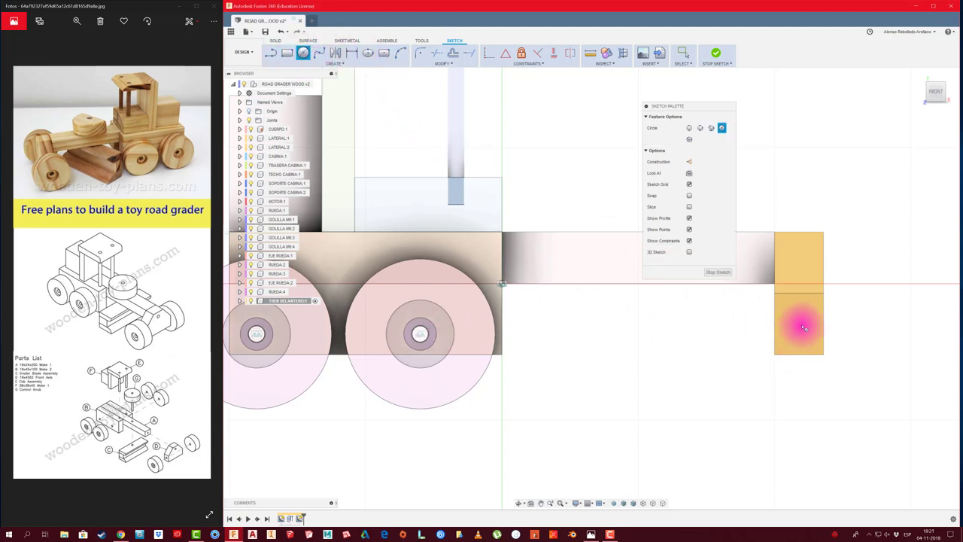
click(803, 327)
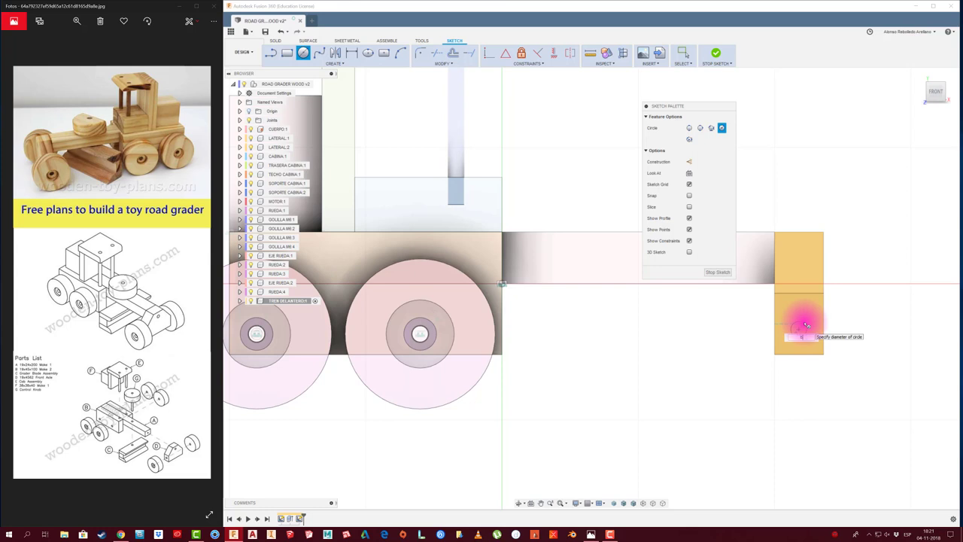
key(Escape)
middle_drag(735, 398, 676, 382)
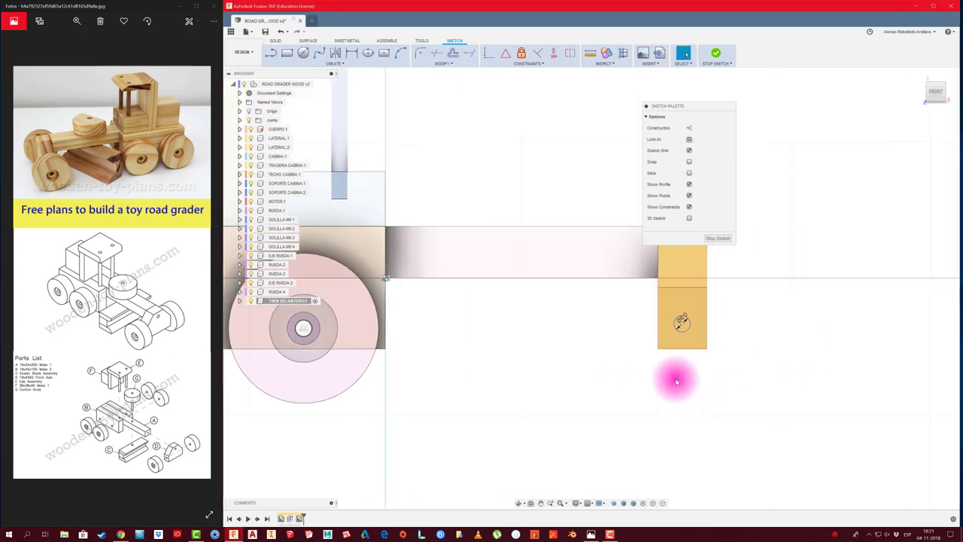
middle_drag(549, 329, 661, 349)
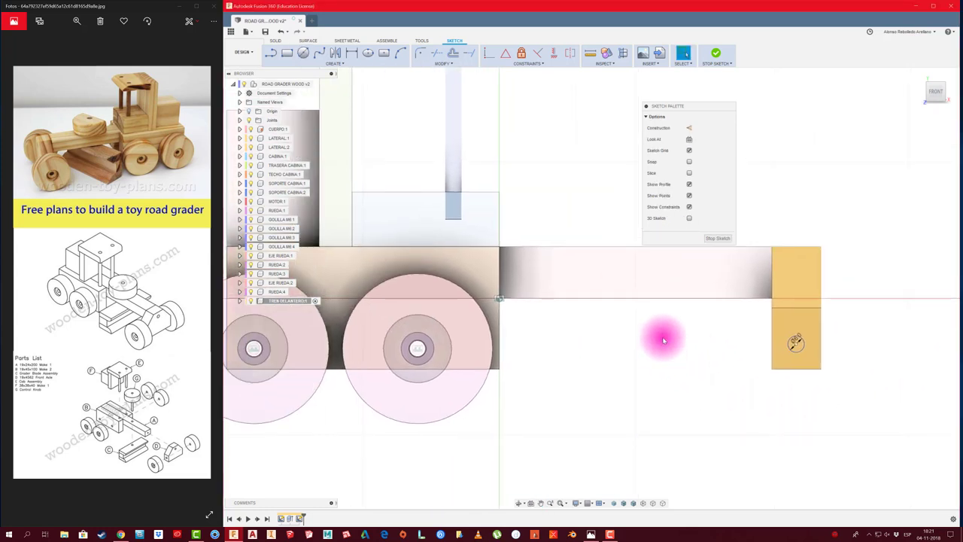
click(531, 63)
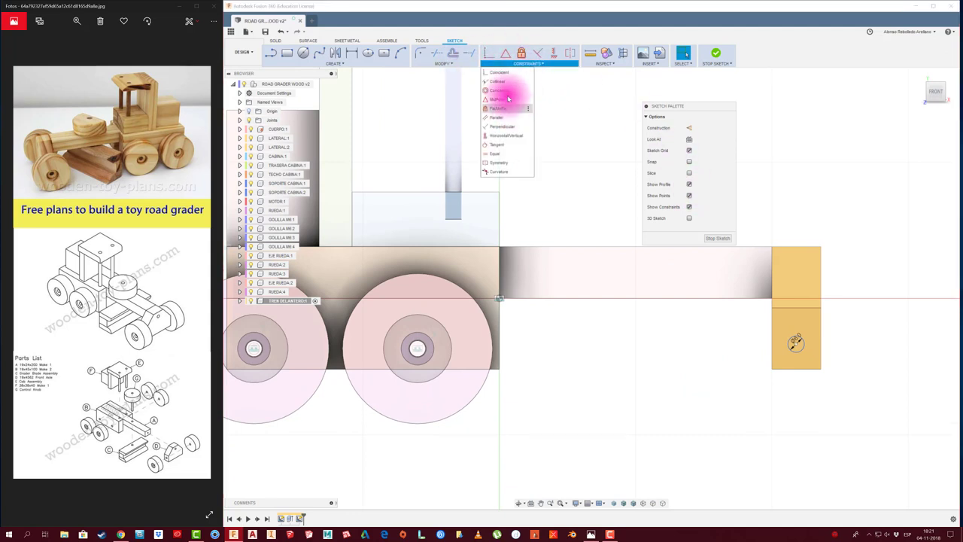
click(507, 92)
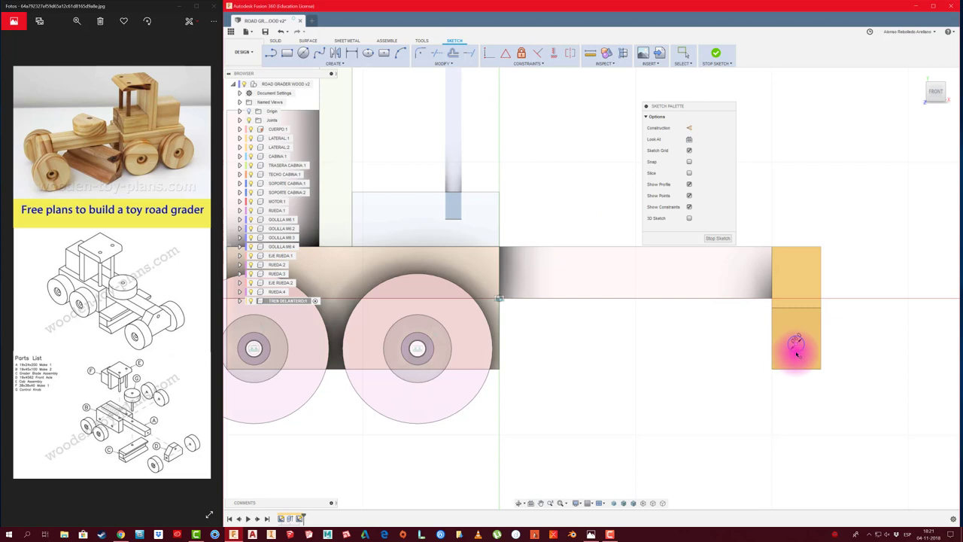
click(796, 353)
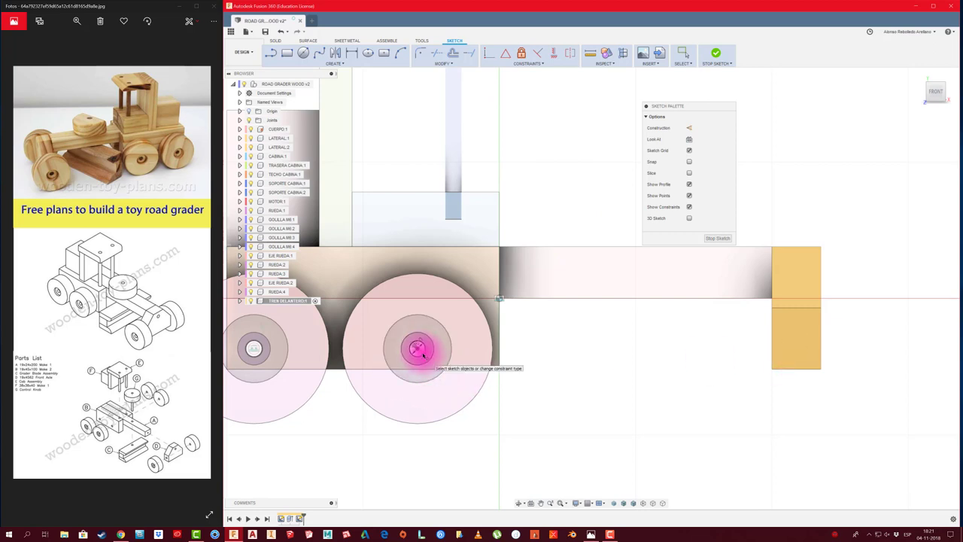
Try moving the wheel hub arc 45 mm right, then abandon the move.
key(m)
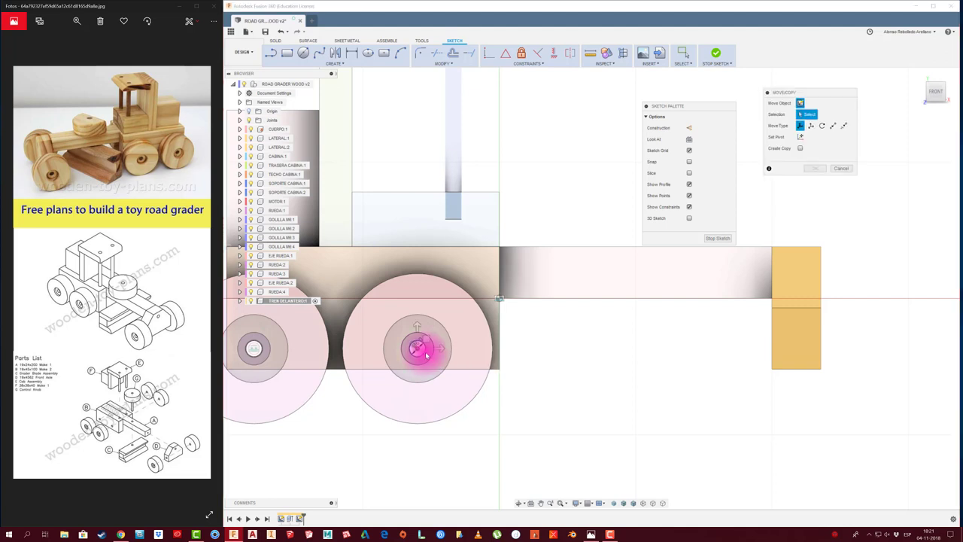
mouse_move(426, 354)
mouse_down()
mouse_move(430, 365)
mouse_move(555, 360)
mouse_up()
click(421, 351)
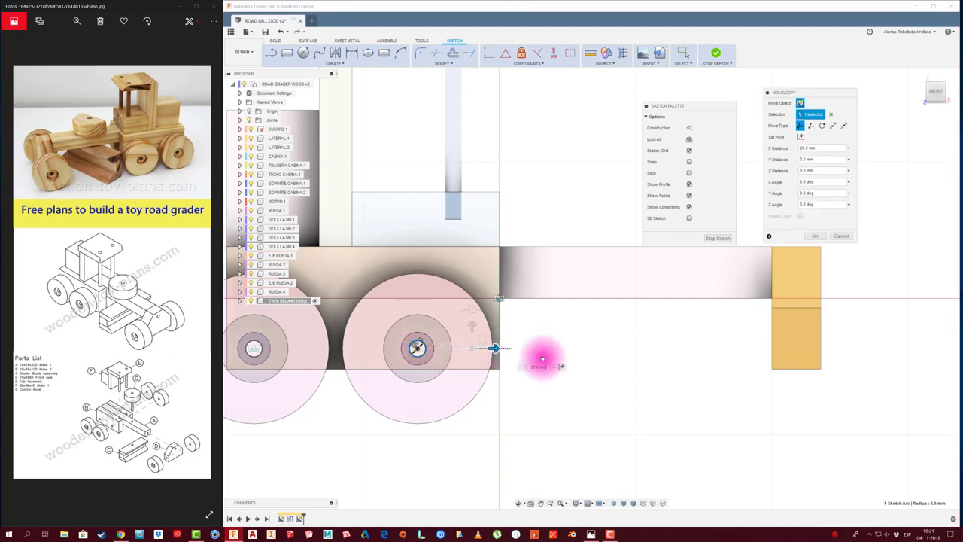
click(842, 236)
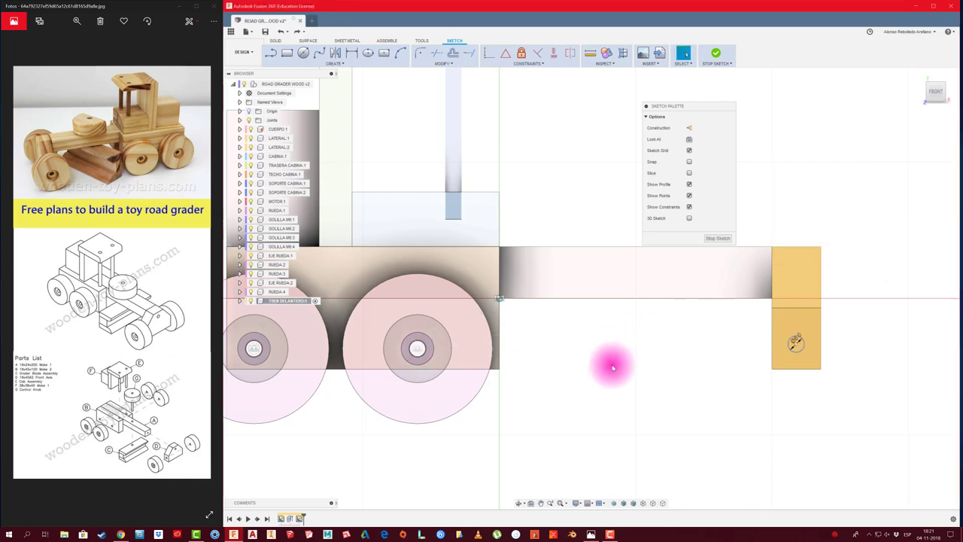
middle_drag(613, 367, 587, 376)
Draw a vertical line up from the block's bottom point and make it construction geometry.
key(l)
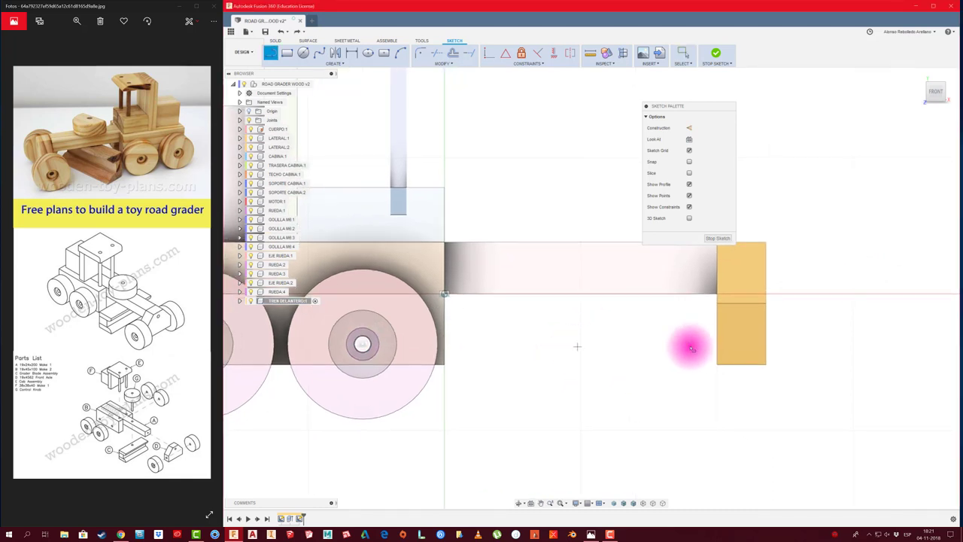
click(743, 365)
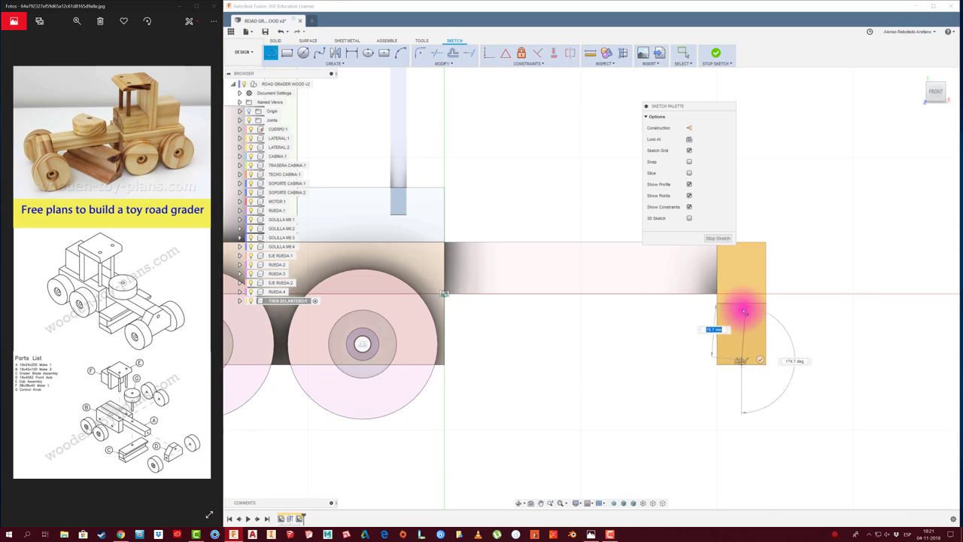
key(Escape)
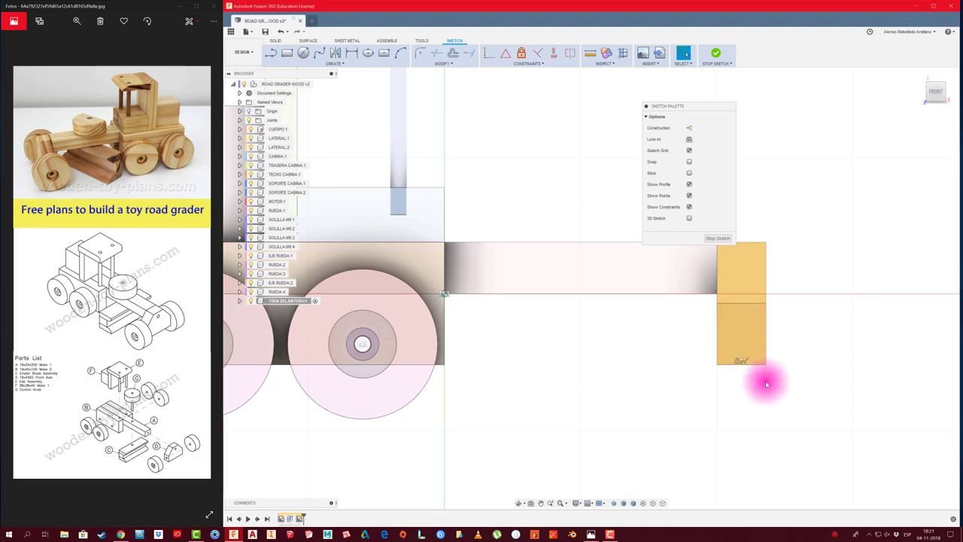
key(l)
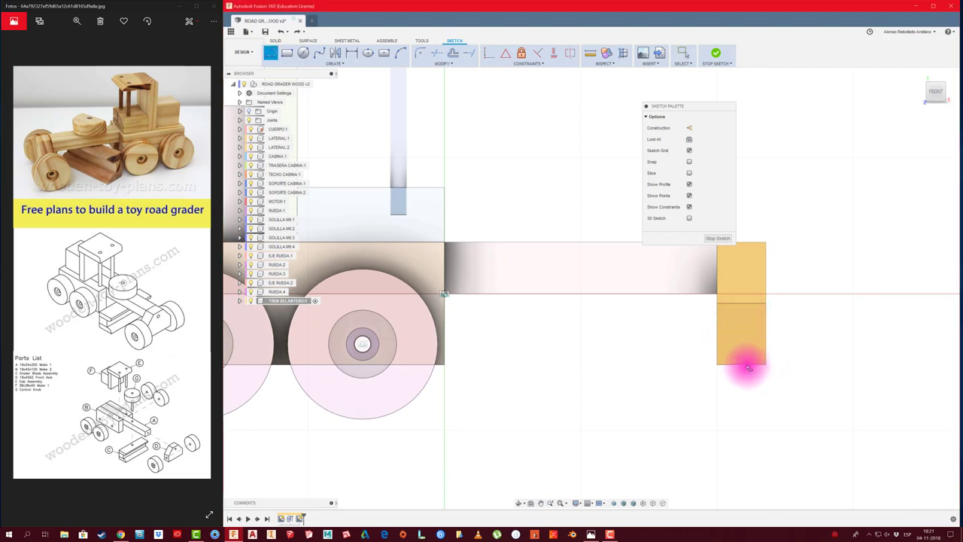
click(741, 365)
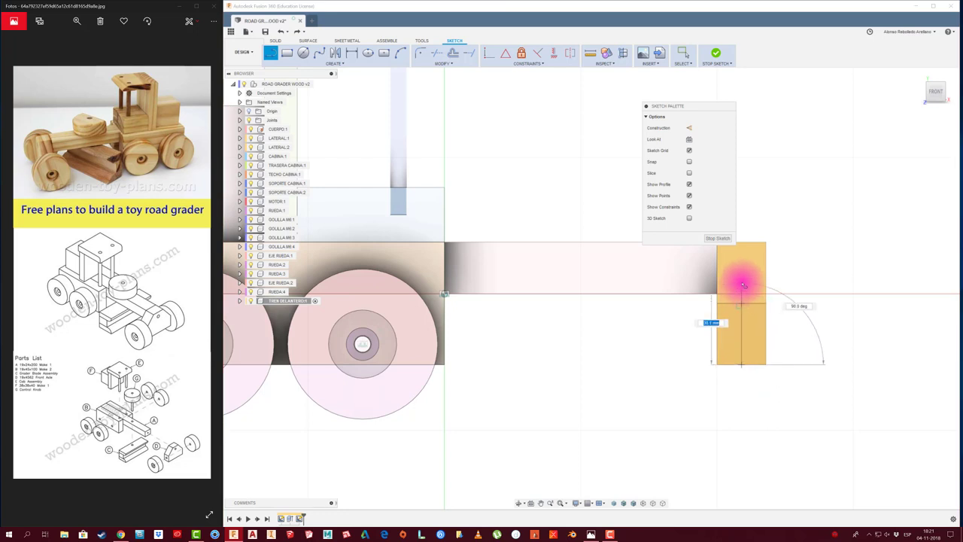
click(742, 285)
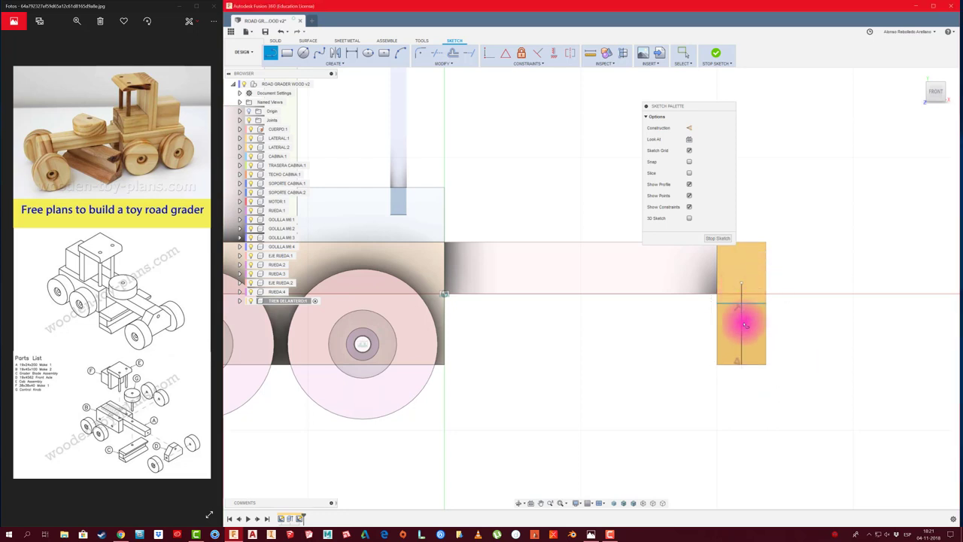
click(690, 128)
Draw a line from the wheel's lower edge to the hub hole centre.
scroll(438, 323, up, 3)
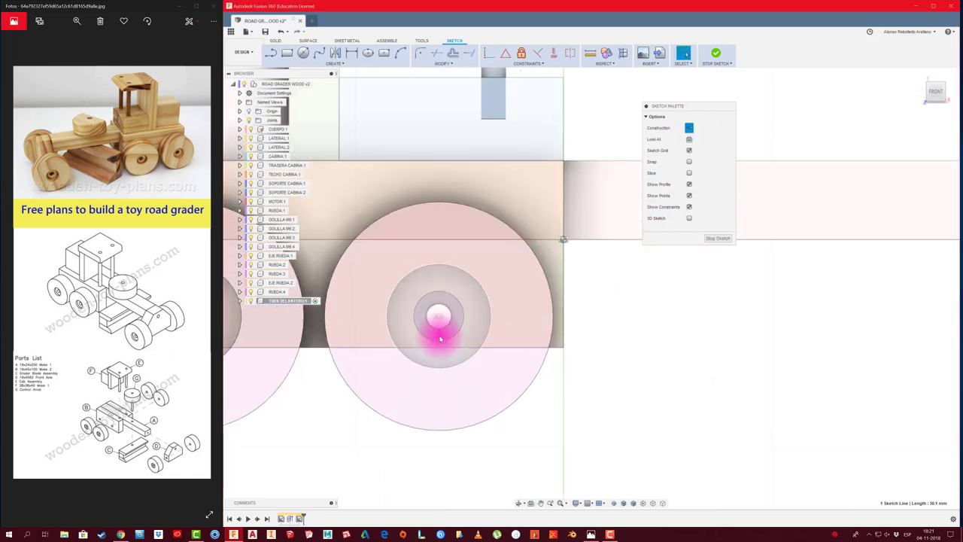
scroll(439, 313, up, 2)
scroll(440, 303, up, 1)
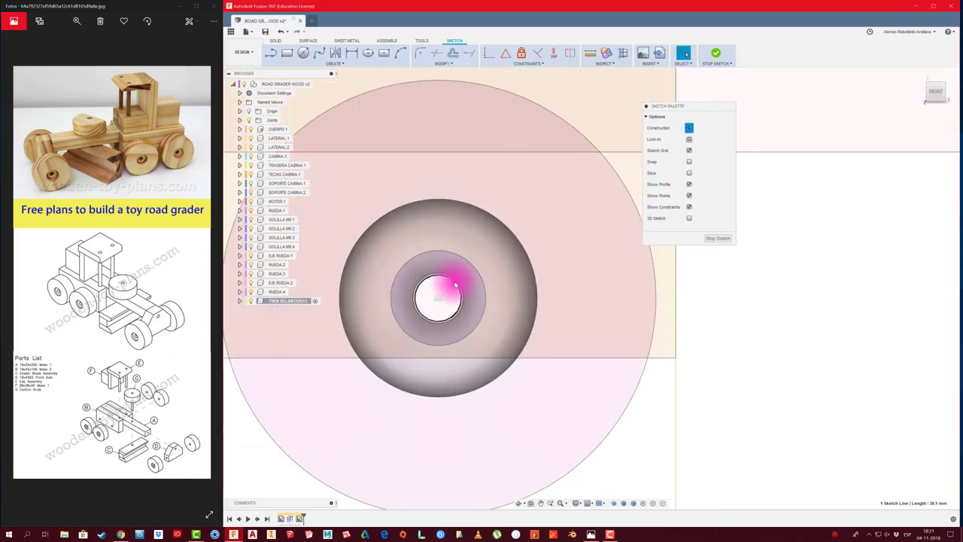
click(456, 278)
key(l)
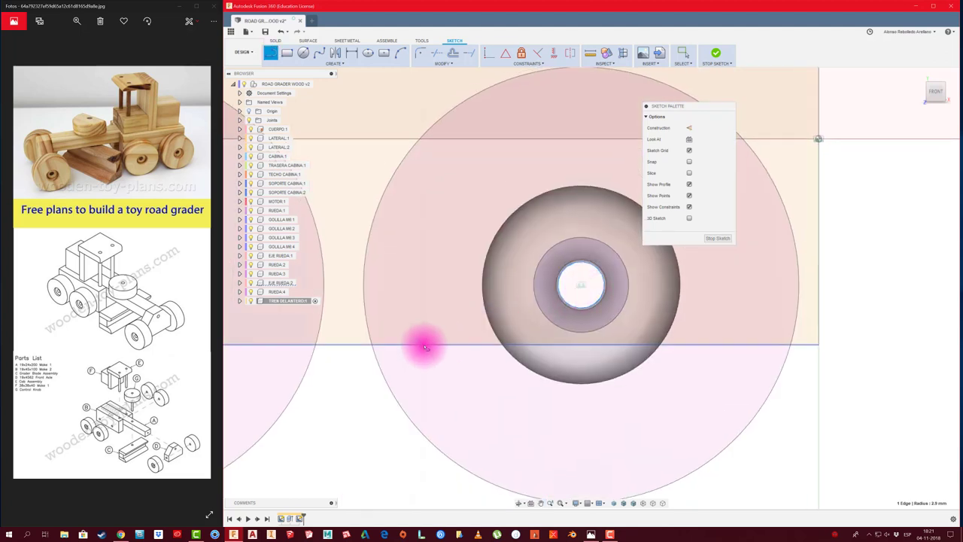
scroll(421, 340, down, 3)
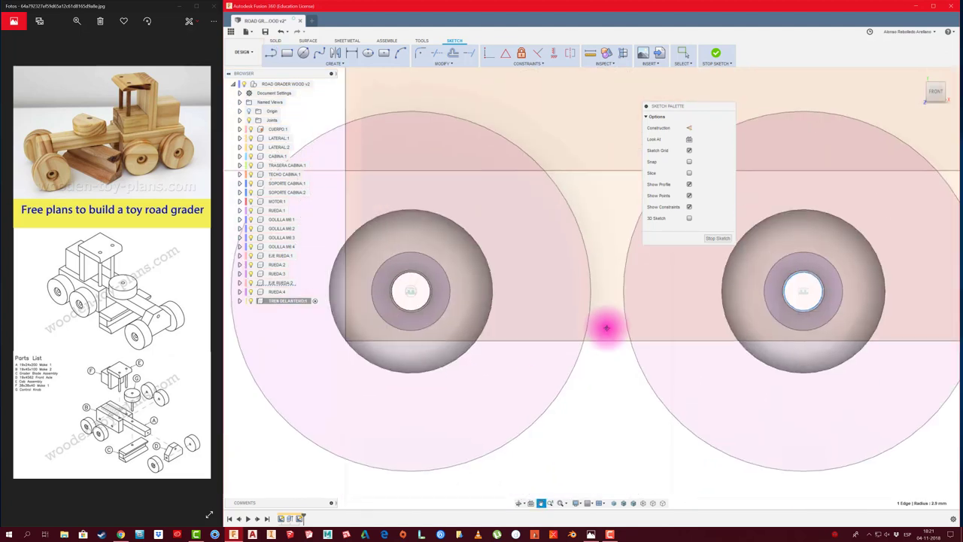
click(347, 339)
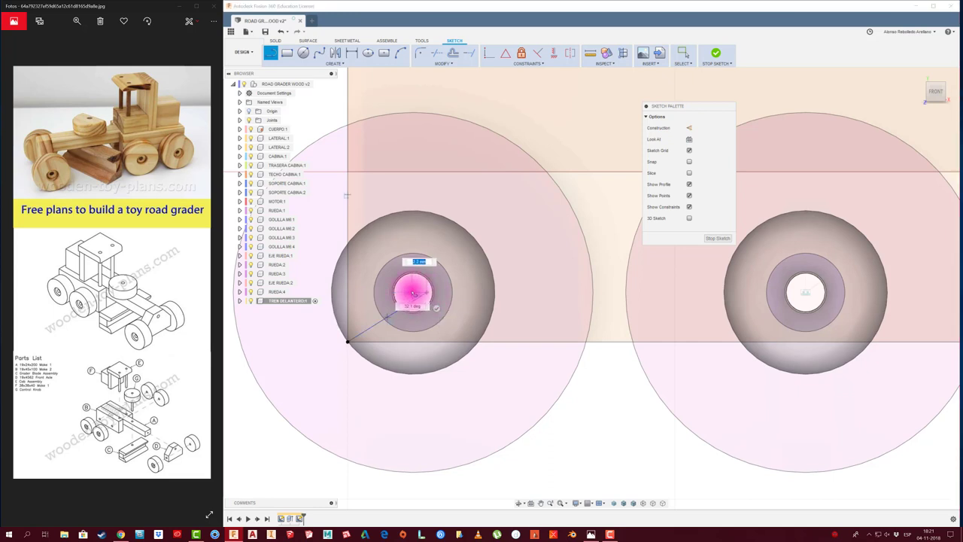
click(414, 293)
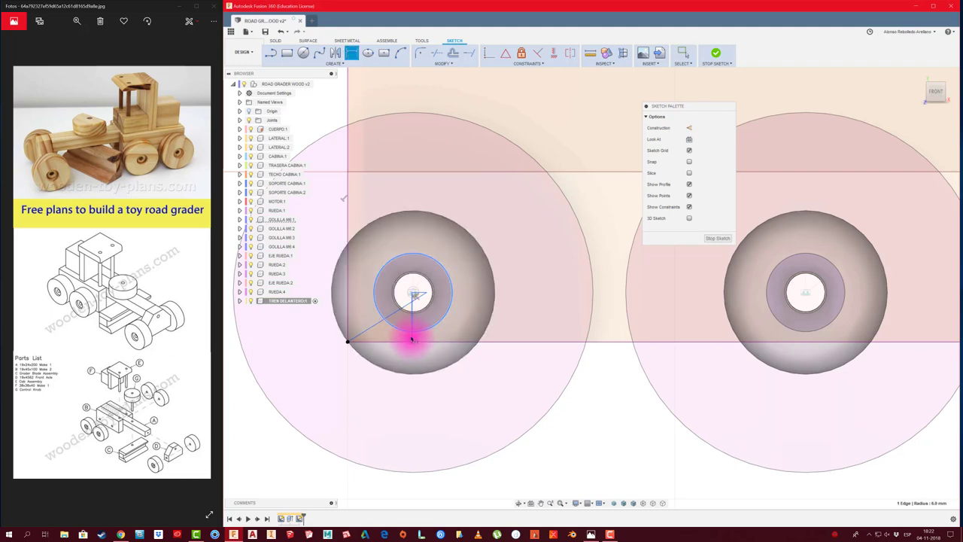
scroll(416, 339, up, 2)
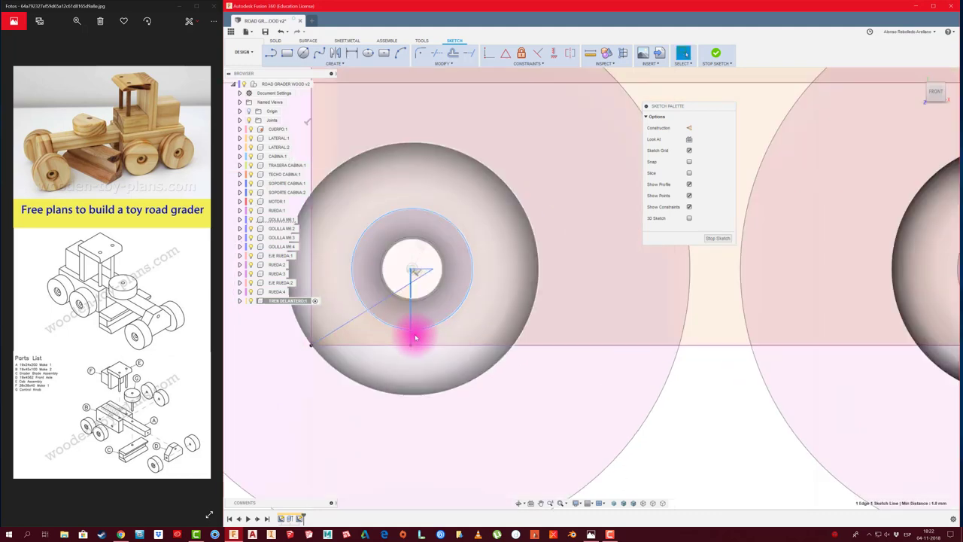
scroll(415, 339, up, 2)
Select the inner circle, outer ring and triangle profiles in the sketch.
key(d)
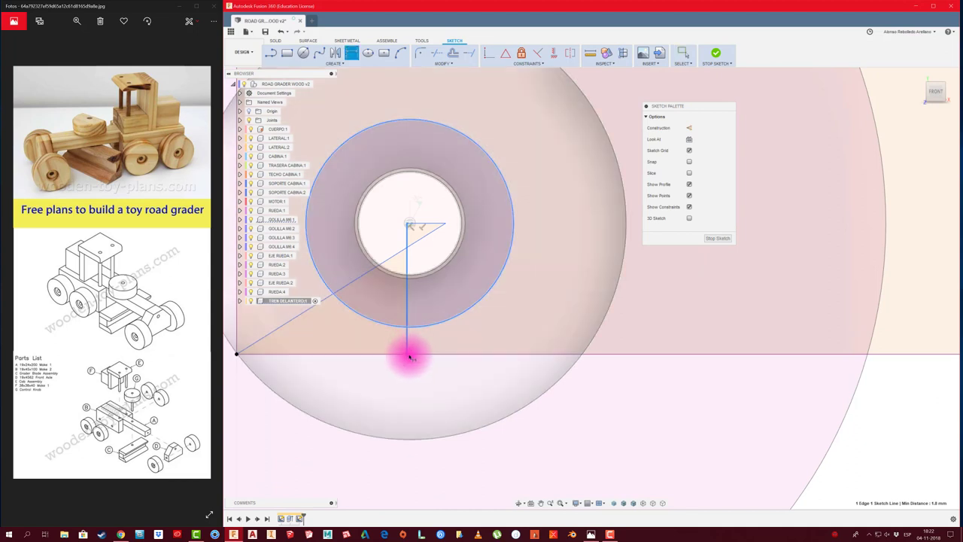
click(407, 322)
key(Escape)
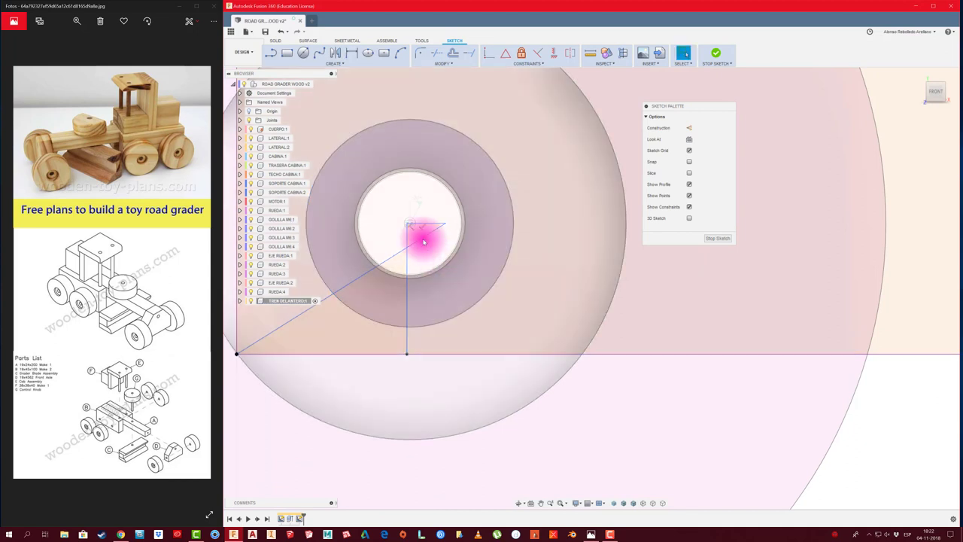
click(419, 240)
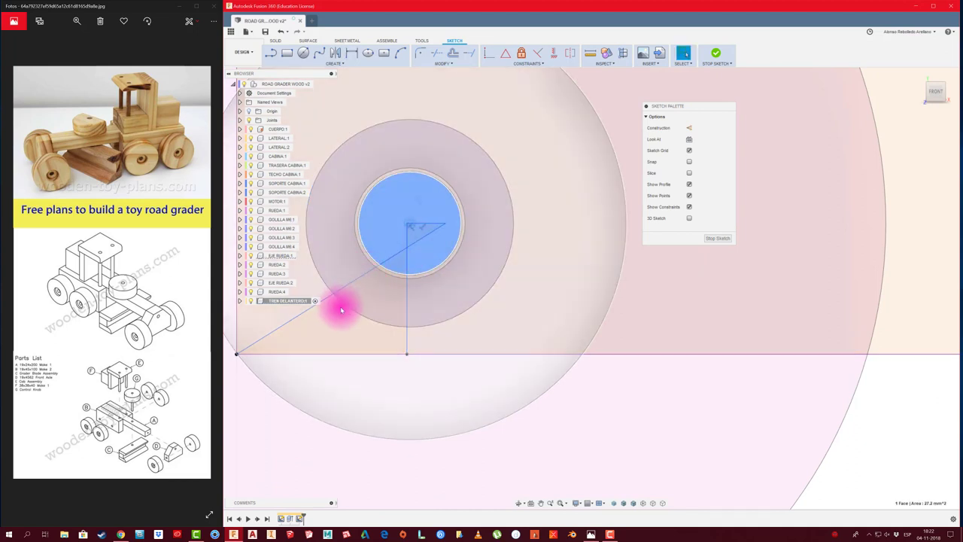
middle_drag(339, 306, 458, 312)
key(Escape)
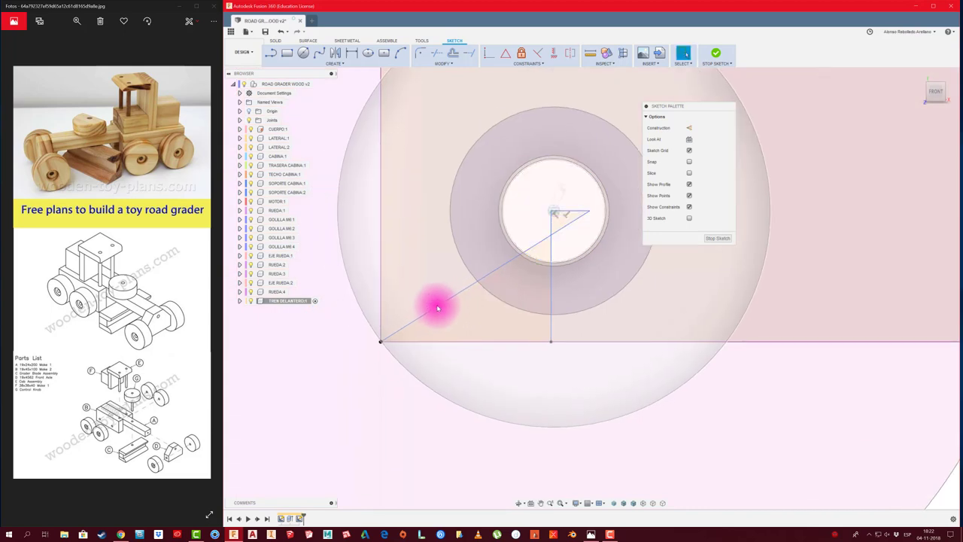
click(437, 307)
click(540, 243)
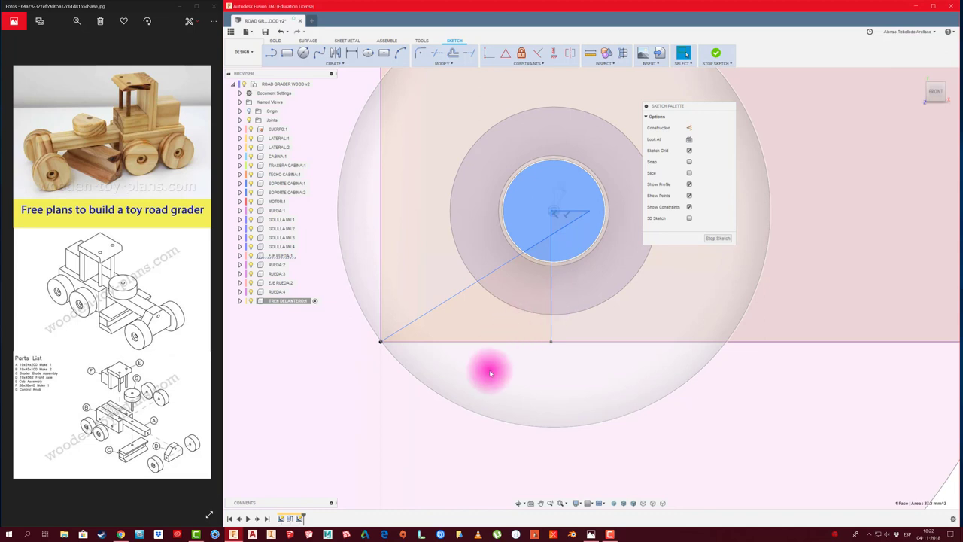
click(299, 518)
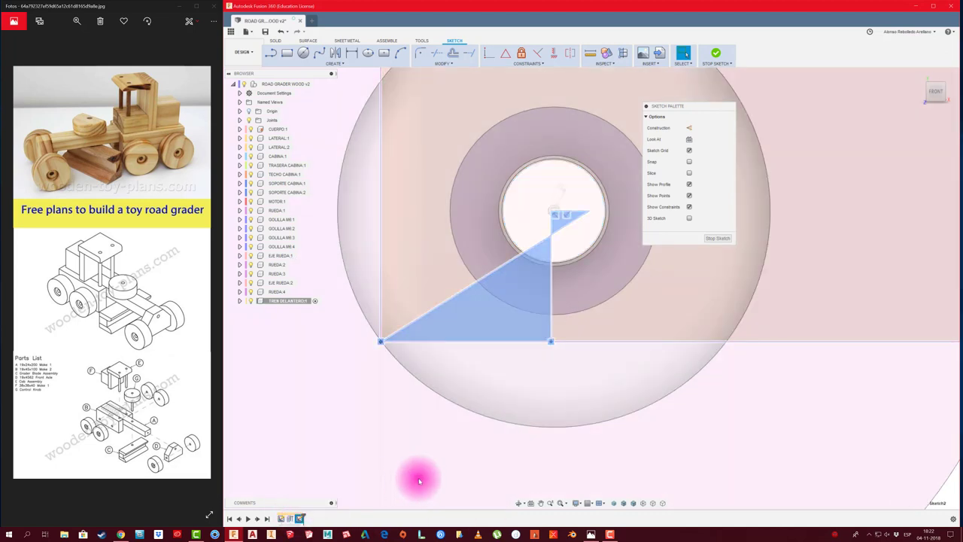
Dimension the vertical distance from the triangle's bottom vertex to the centre, placed on the left.
key(d)
click(551, 342)
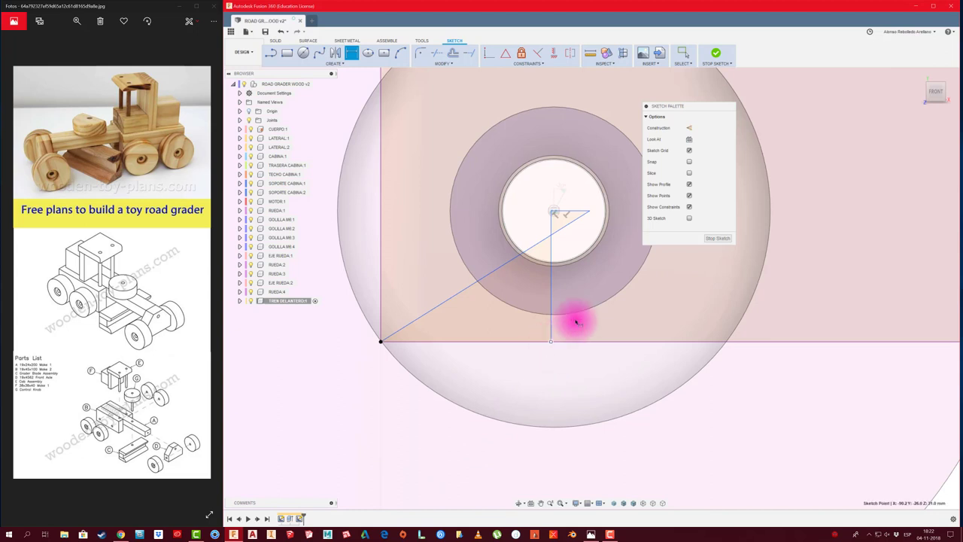
click(552, 212)
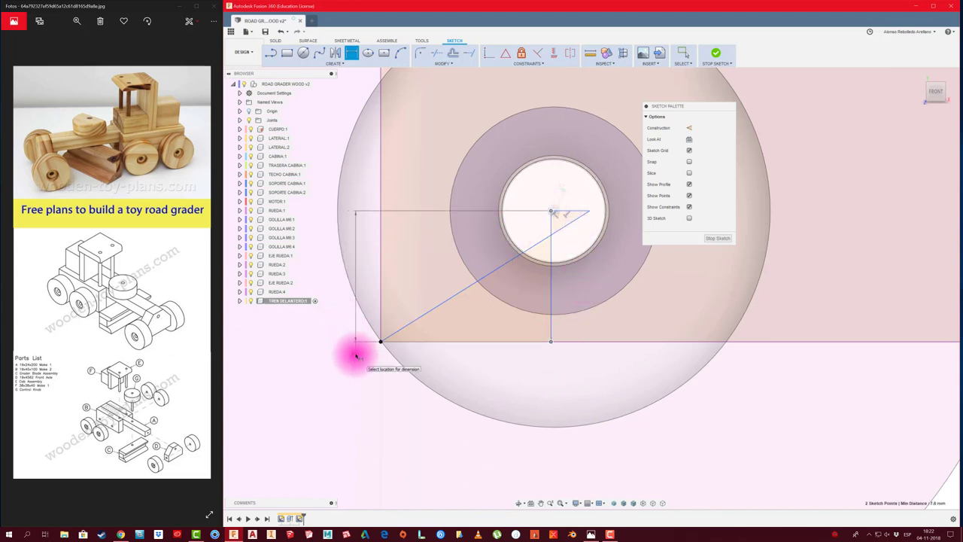
click(317, 387)
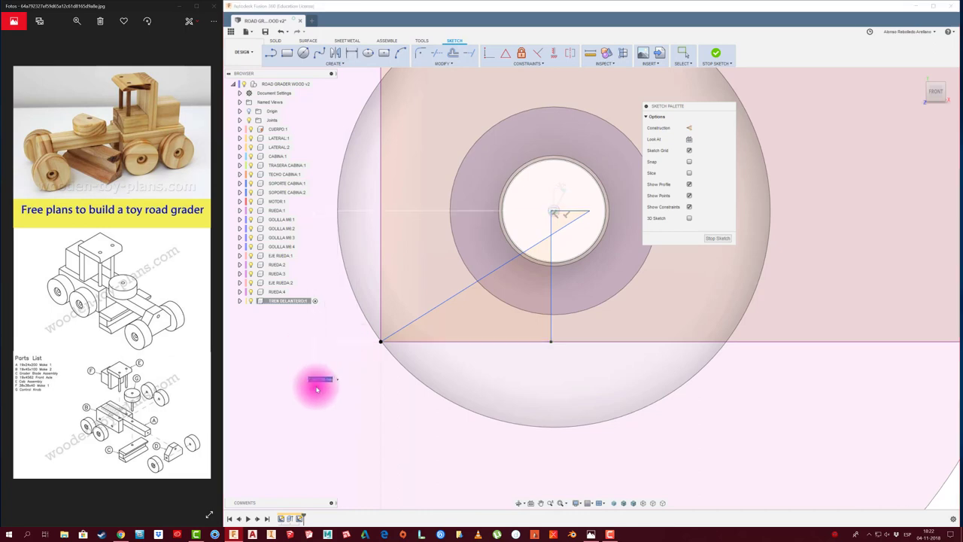
scroll(399, 365, down, 3)
scroll(557, 321, down, 1)
Finish the current sketch and reopen the blade sketch for editing.
click(717, 238)
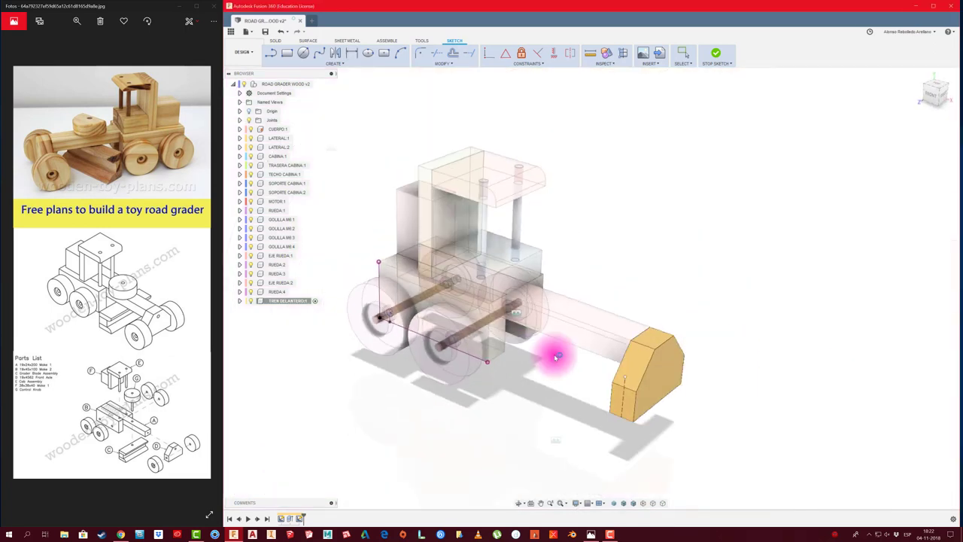
scroll(552, 354, down, 2)
scroll(563, 430, up, 4)
scroll(540, 399, up, 2)
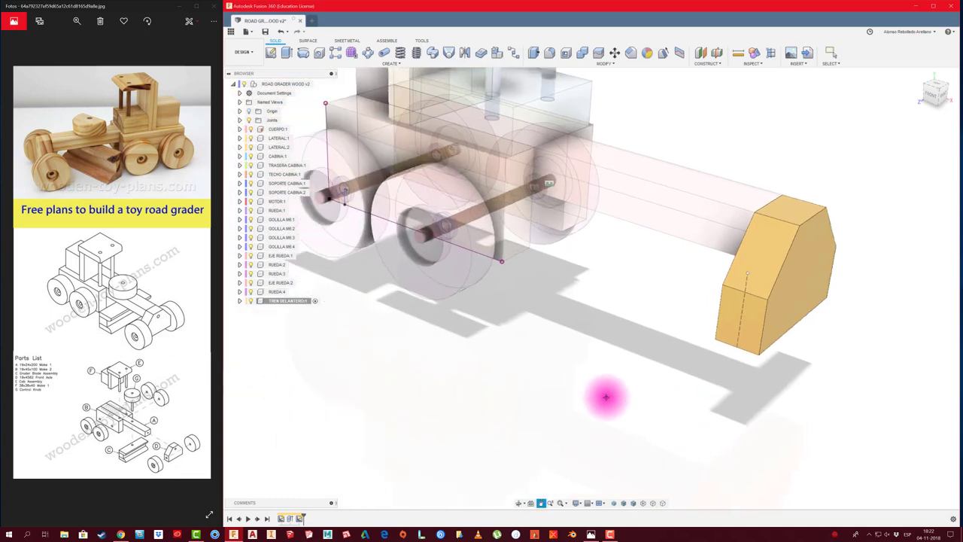
right_click(301, 518)
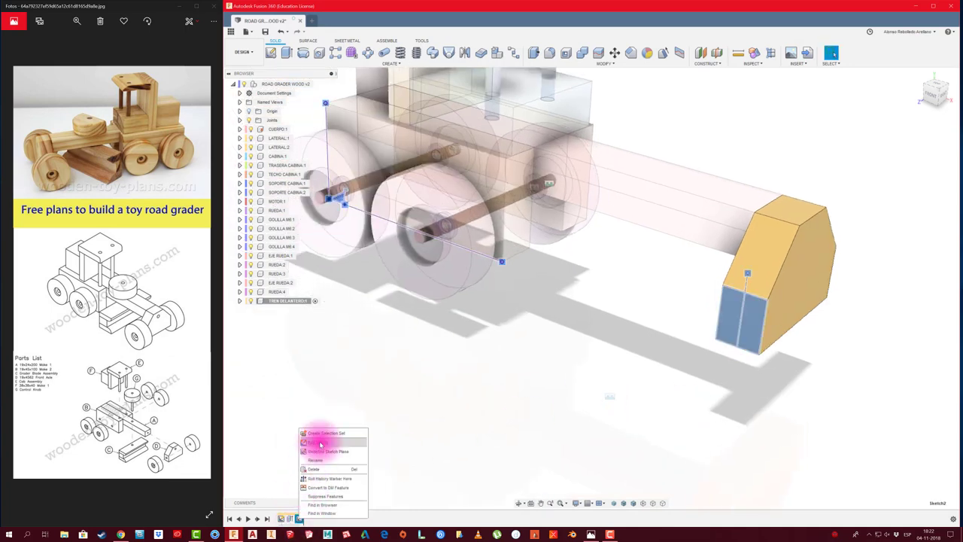
click(318, 442)
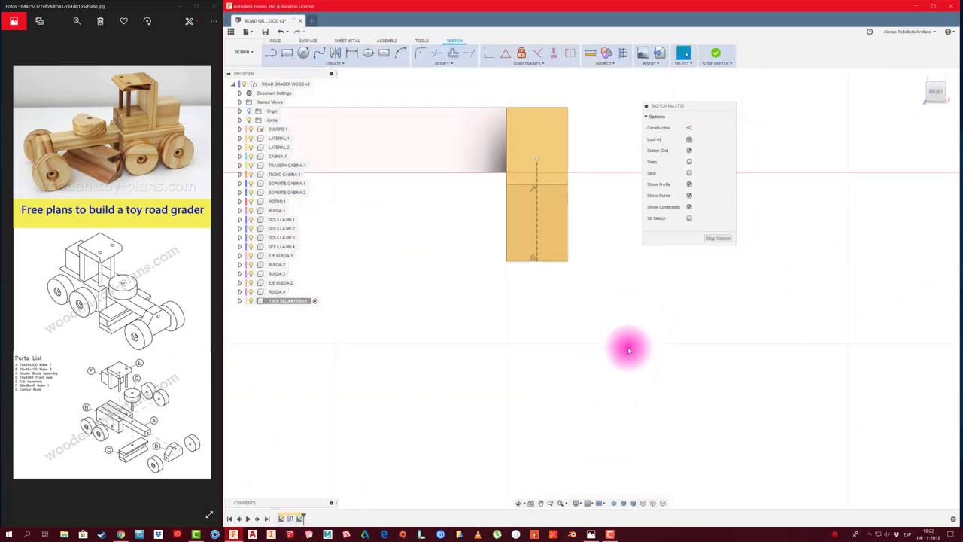
Draw a circle on the dashed centre line, dimensioning its distance from the bottom edge and its diameter.
key(l)
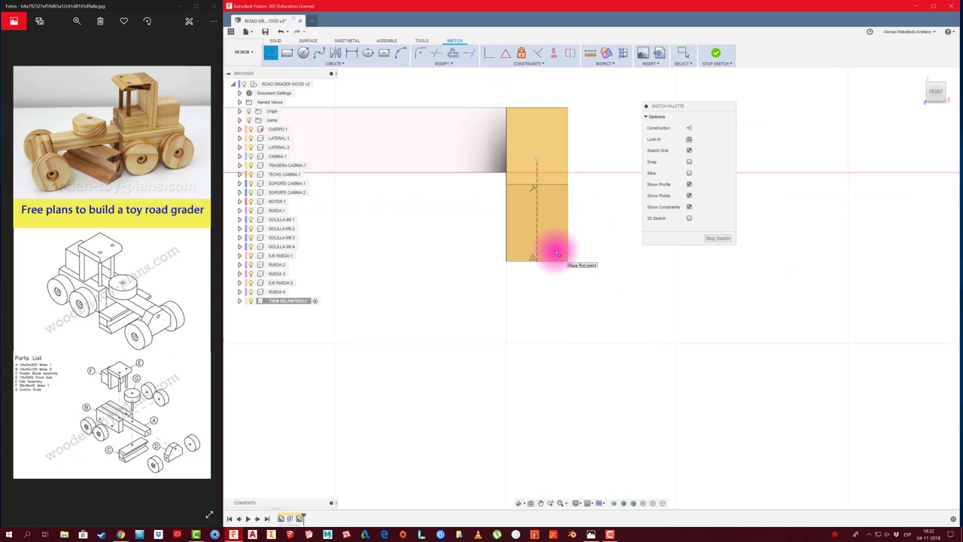
key(c)
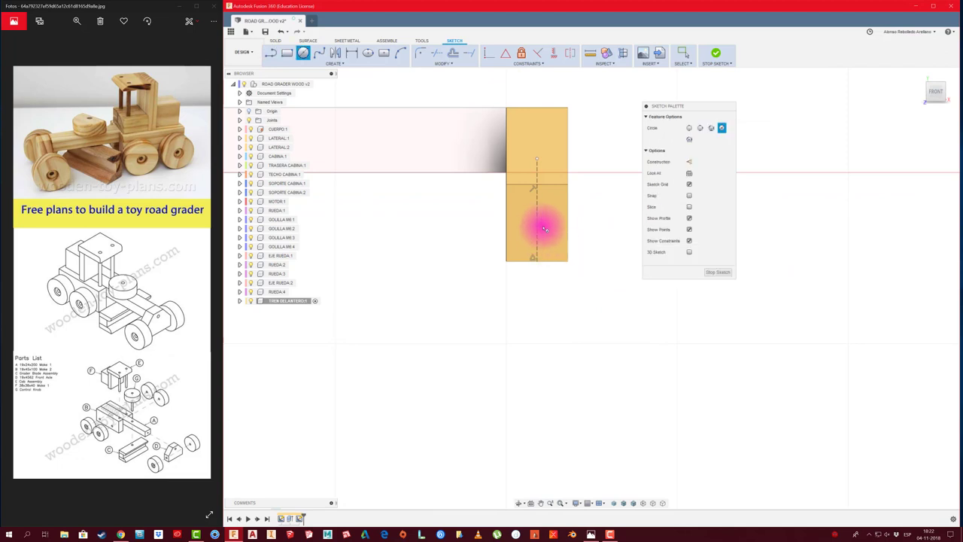
click(545, 229)
click(553, 230)
key(Escape)
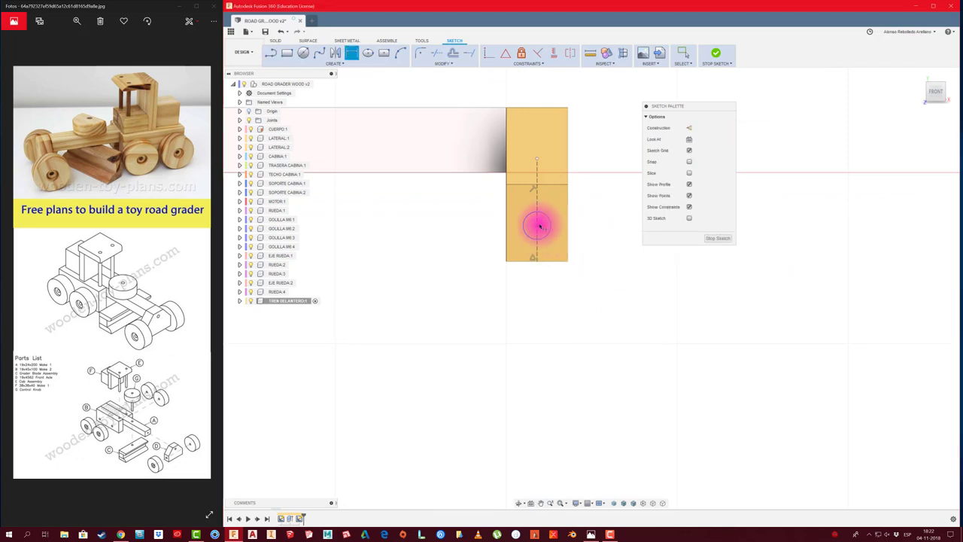
click(545, 261)
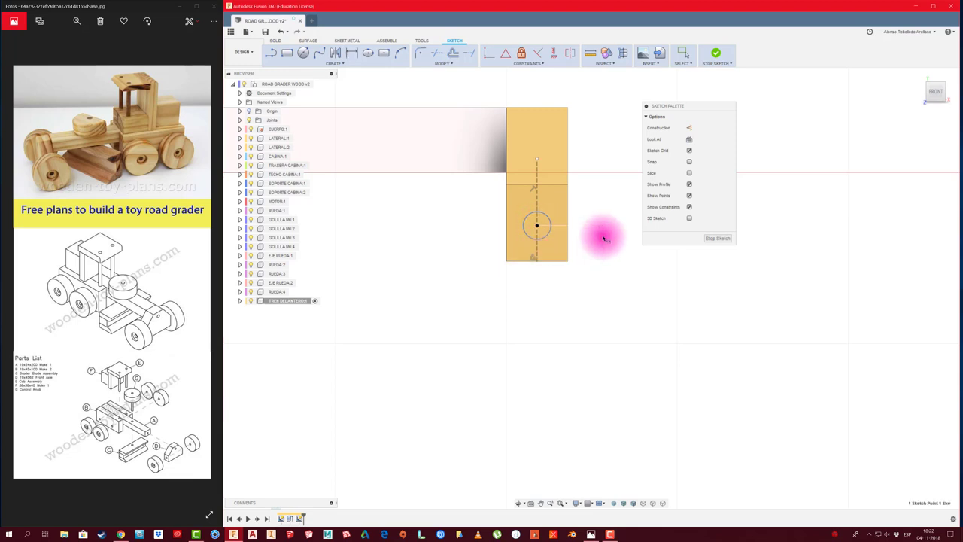
click(603, 239)
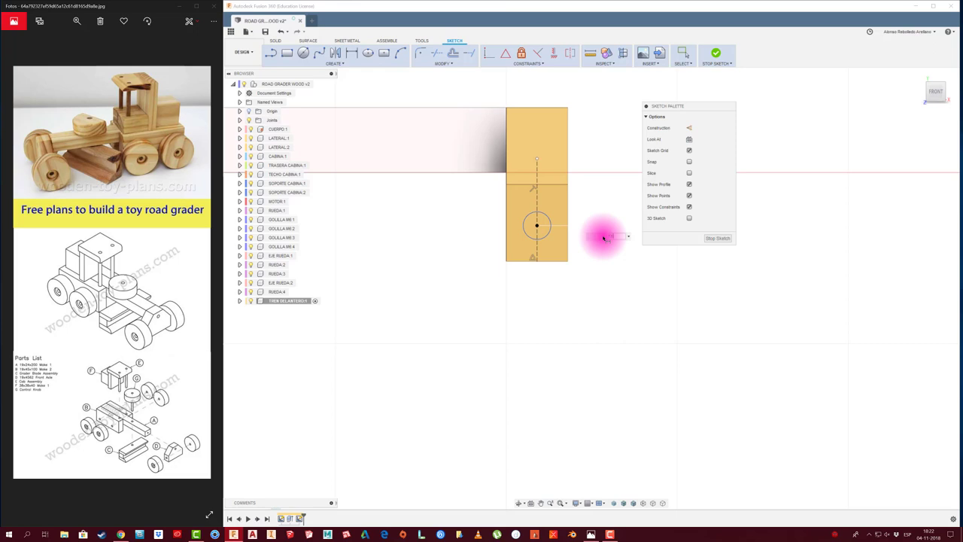
key(Return)
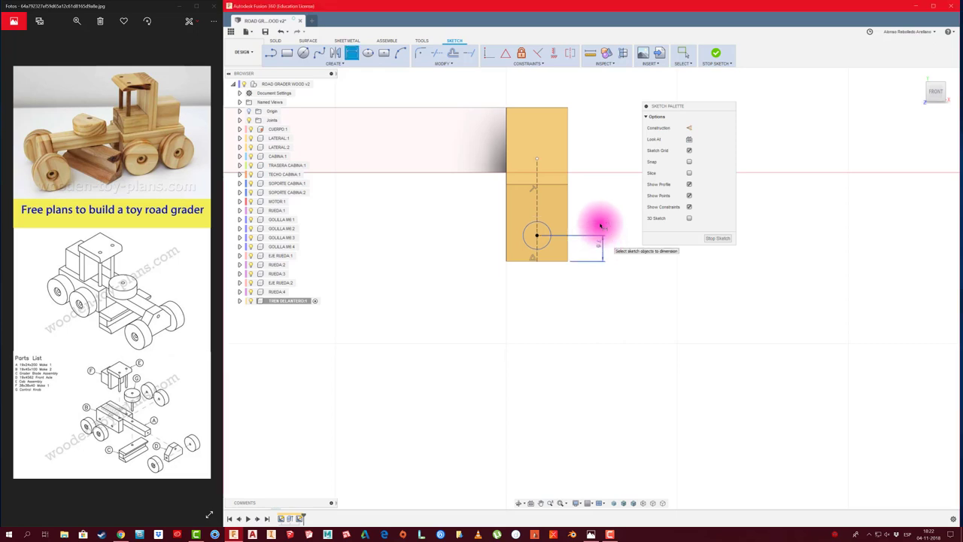
key(Escape)
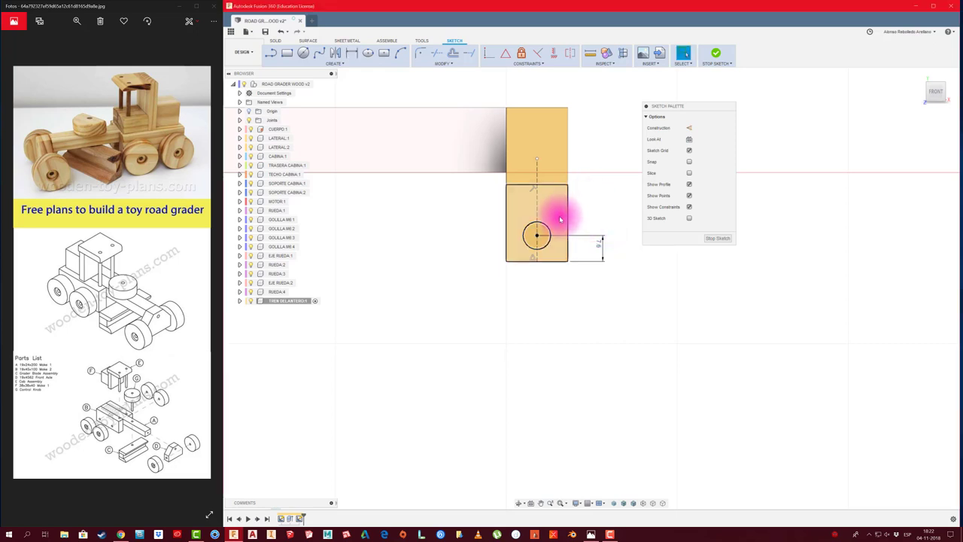
key(d)
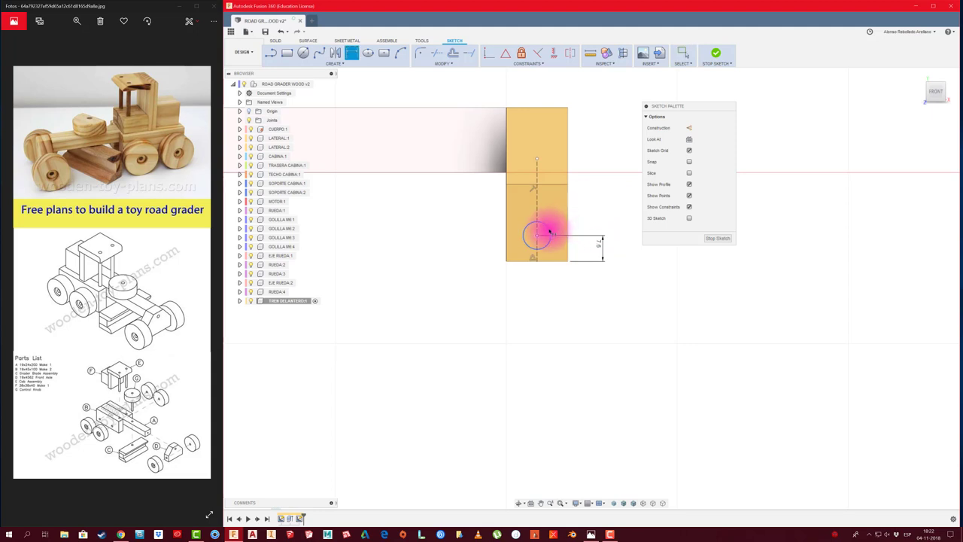
click(550, 233)
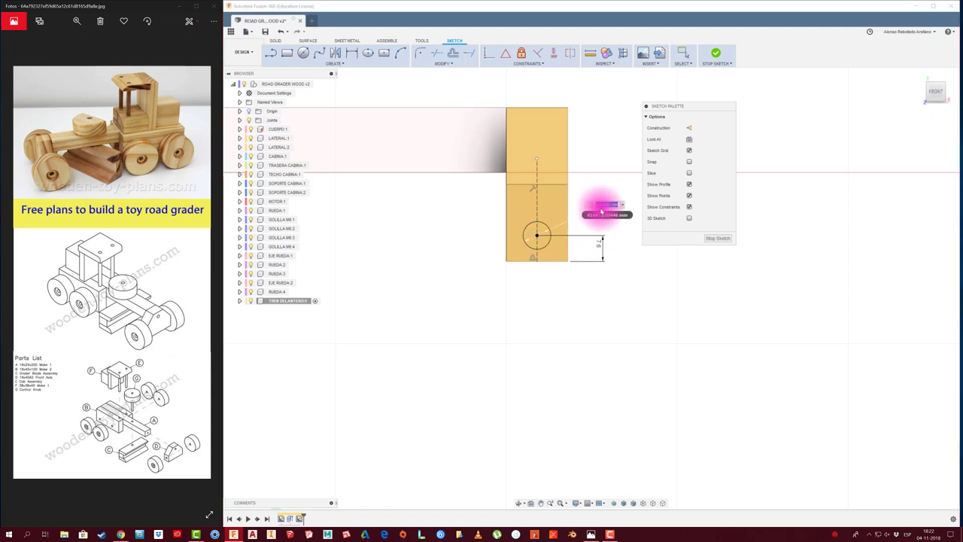
key(Return)
Extrude the circle as a 135 mm cut through the blade.
key(e)
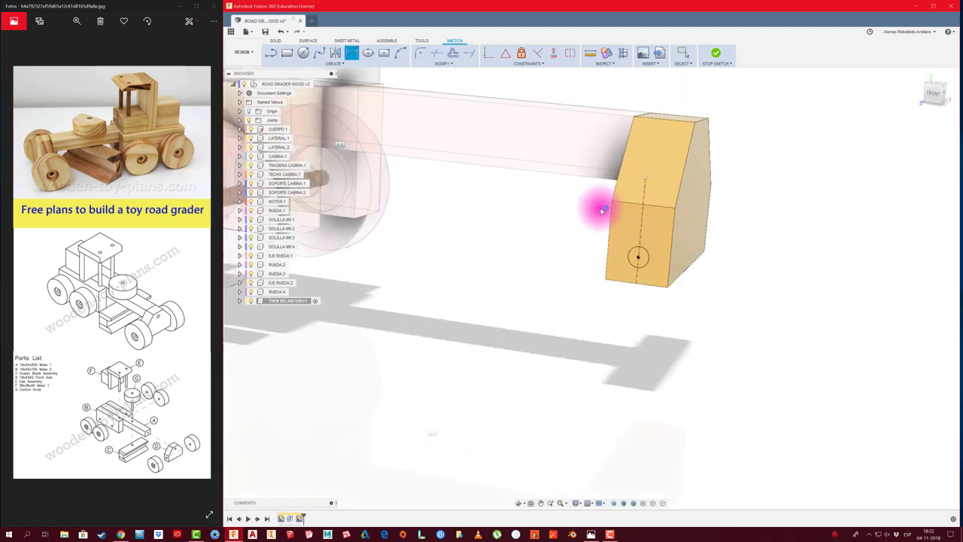
click(737, 329)
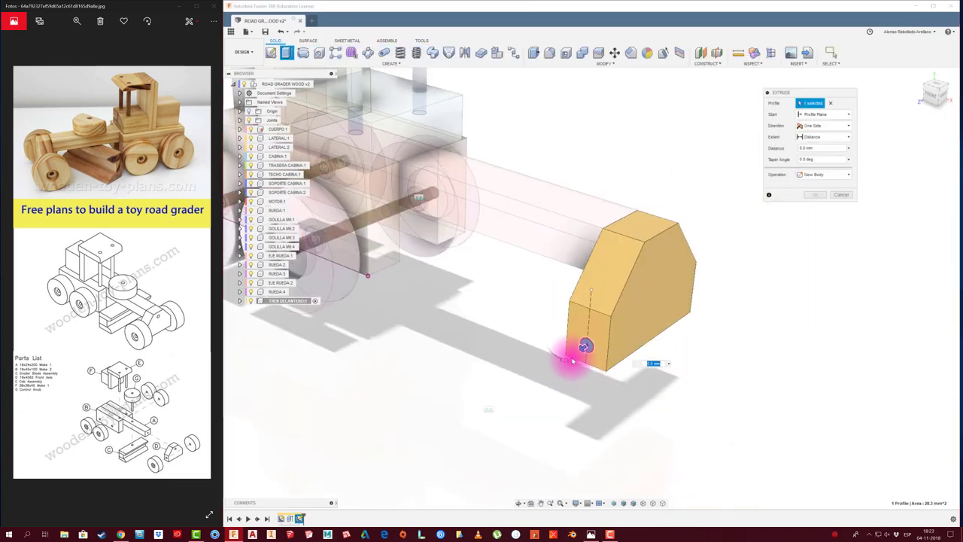
drag(602, 331, 749, 239)
click(812, 212)
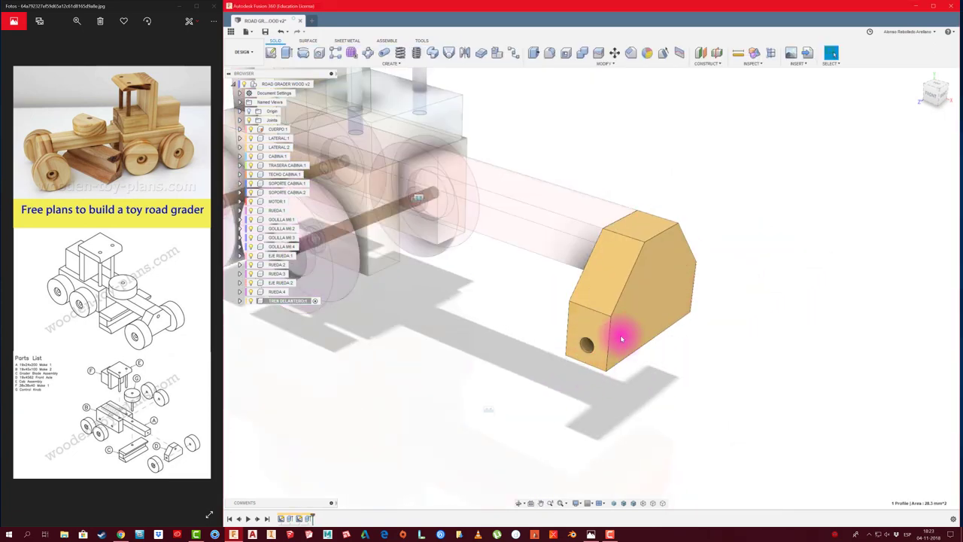
scroll(397, 369, down, 3)
shift+middle_drag(398, 369, 486, 364)
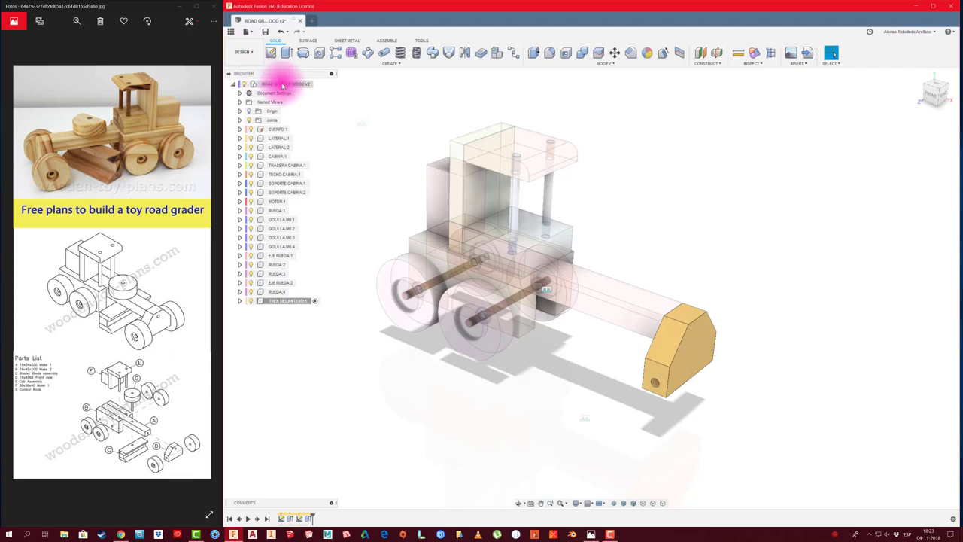
Activate the root ROAD GRADER WOOD v2 component and drag the blade to test its attachment.
click(283, 85)
click(317, 83)
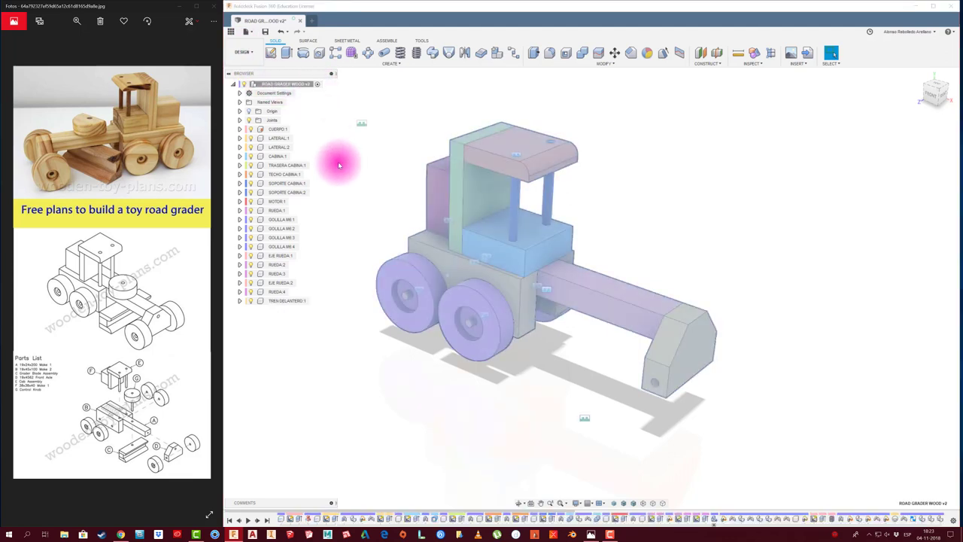
click(374, 197)
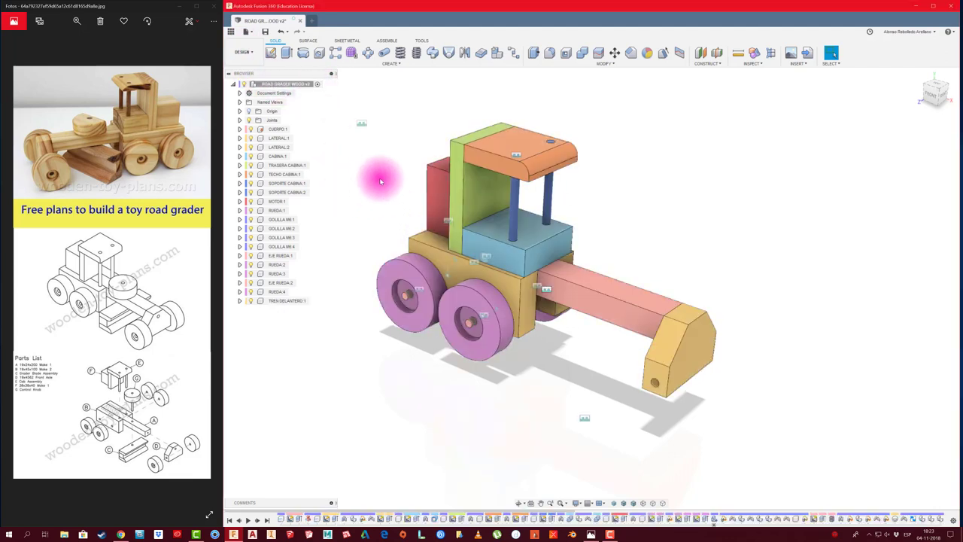
drag(701, 344, 848, 302)
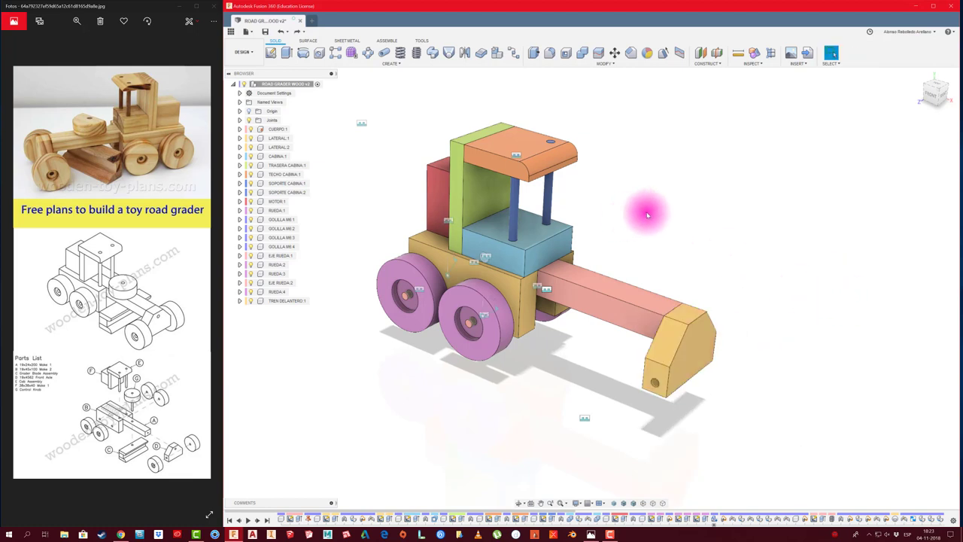
Orbit and zoom the model to look at the wheels.
shift+middle_drag(644, 208, 609, 195)
scroll(497, 353, up, 2)
scroll(424, 338, up, 2)
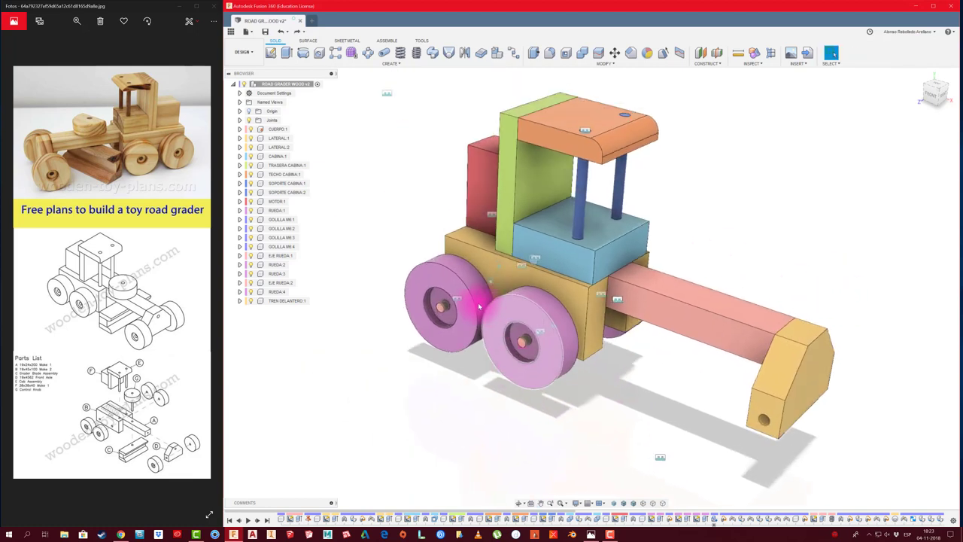
scroll(462, 301, up, 2)
scroll(437, 316, up, 2)
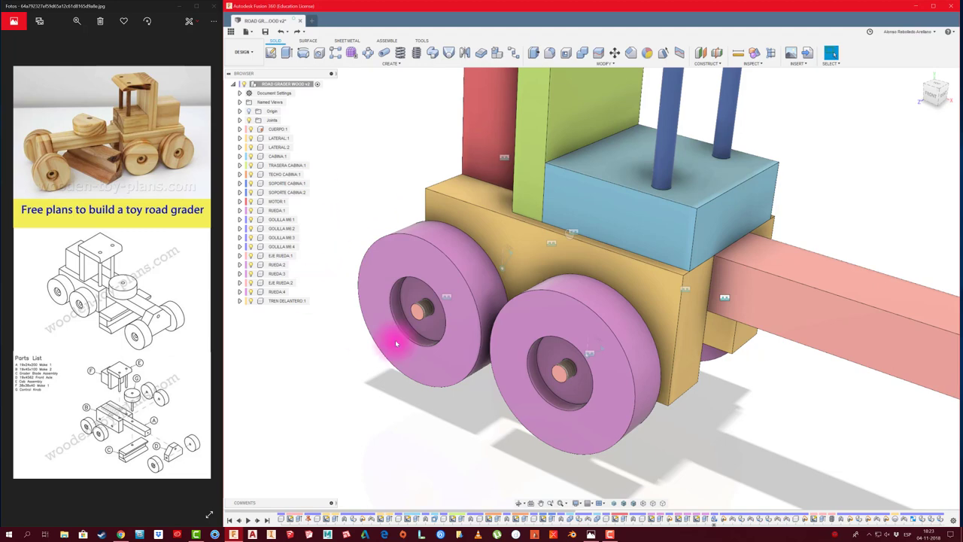
mouse_move(608, 501)
shift+middle_down()
mouse_move(552, 322)
mouse_move(790, 86)
shift+middle_up()
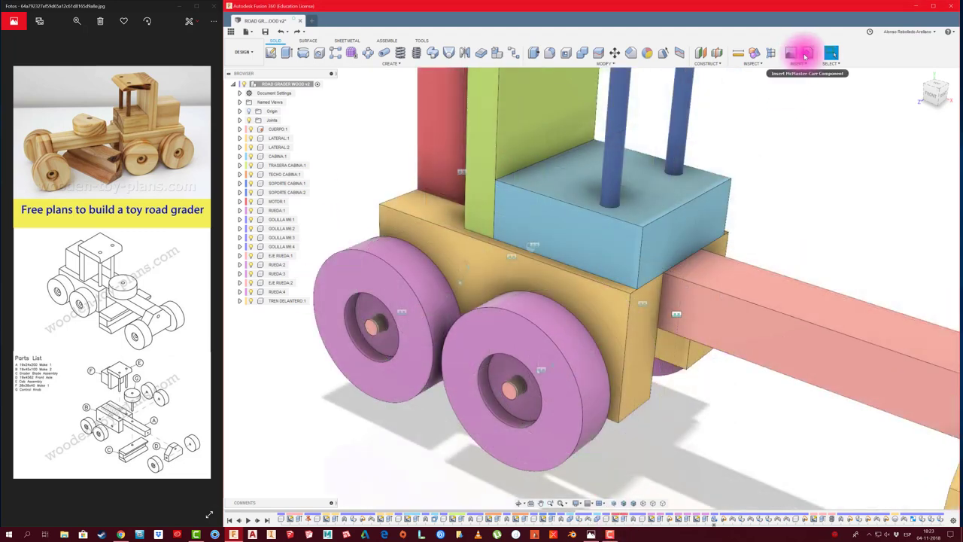
In the McMaster-Carr catalog, browse hex nuts and filter to metric M8 thread size.
click(807, 54)
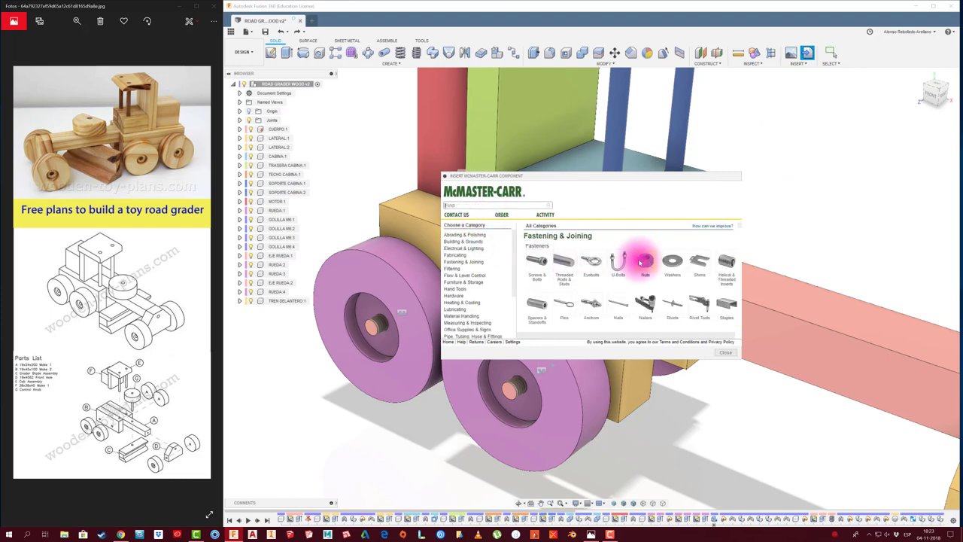
click(651, 263)
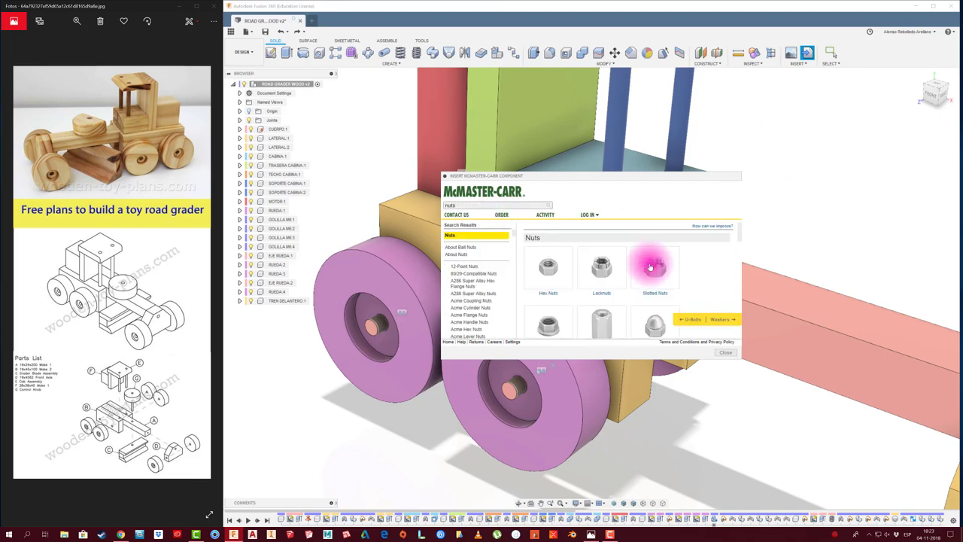
click(548, 272)
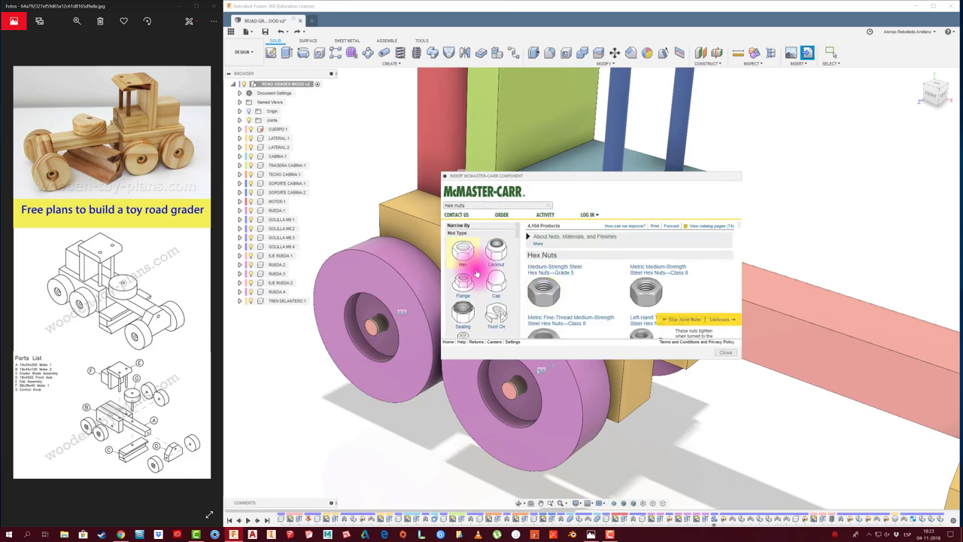
scroll(471, 301, down, 3)
click(454, 309)
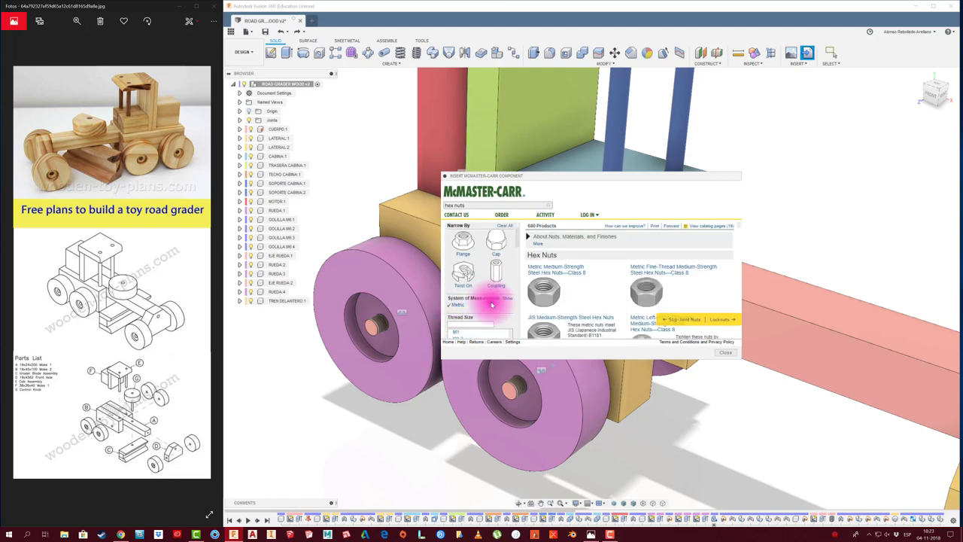
scroll(488, 304, down, 3)
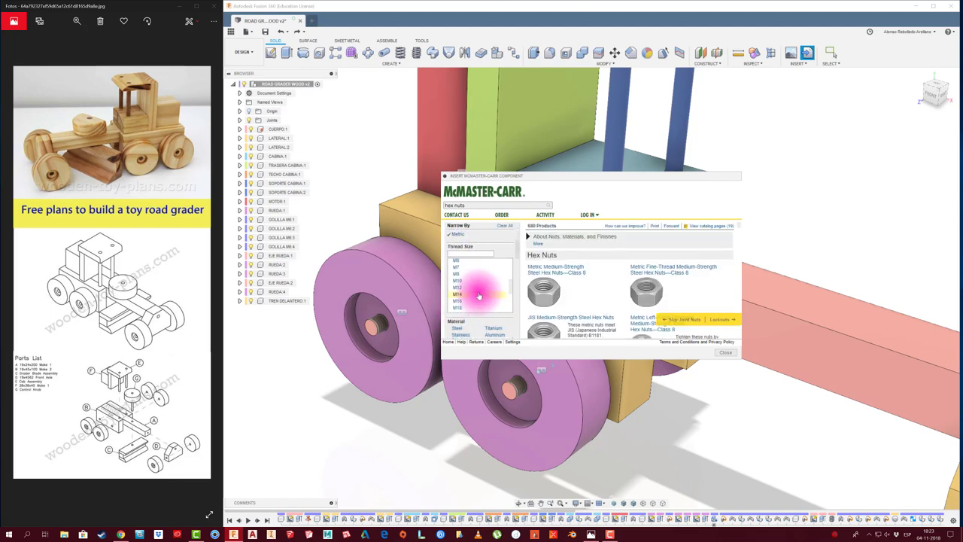
click(456, 263)
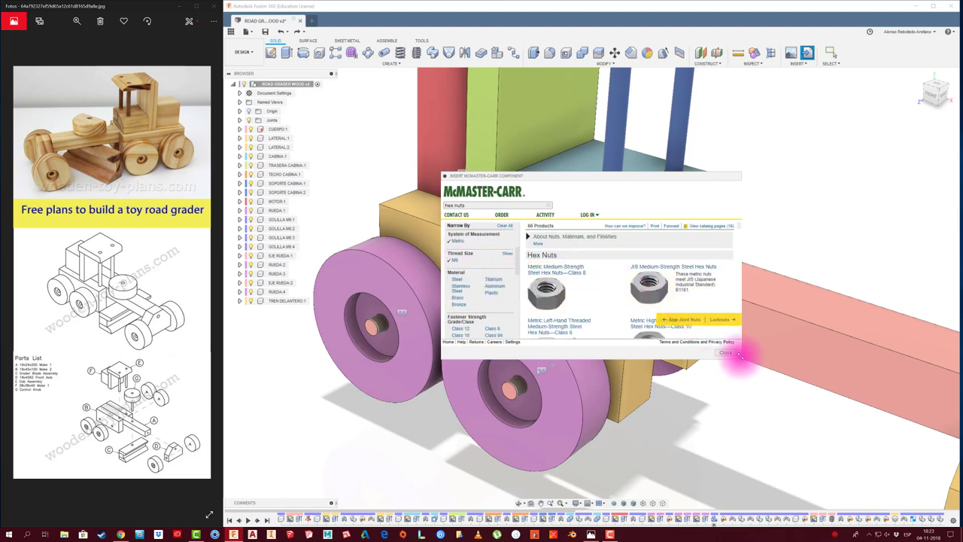
Filter to 1 mm pitch and open the zinc-plated Class 8 hex nut's details.
drag(740, 355, 867, 478)
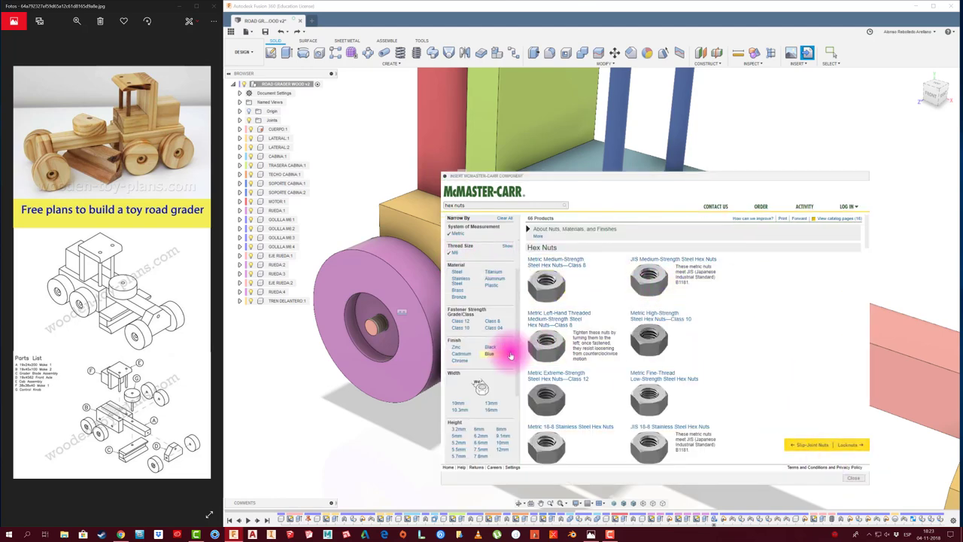
scroll(509, 352, down, 3)
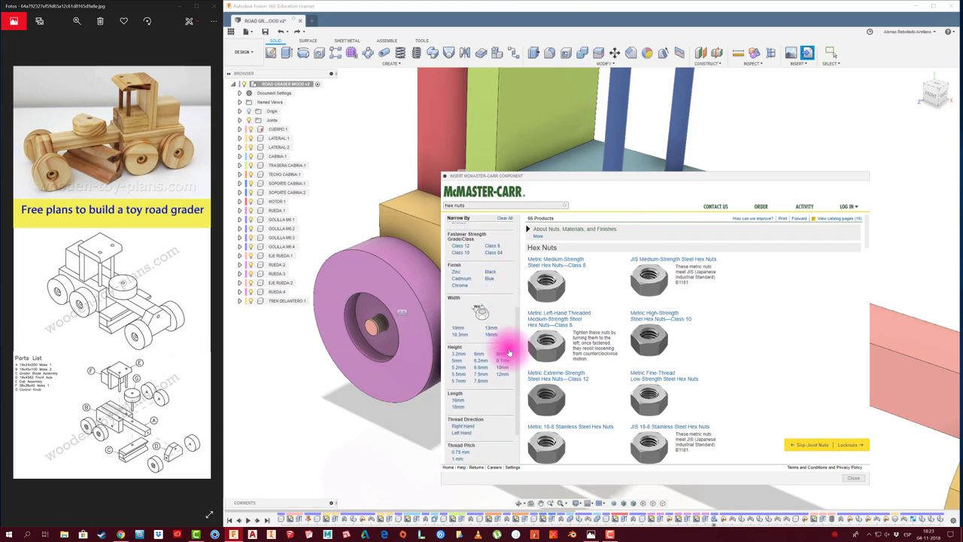
scroll(509, 352, down, 2)
click(459, 426)
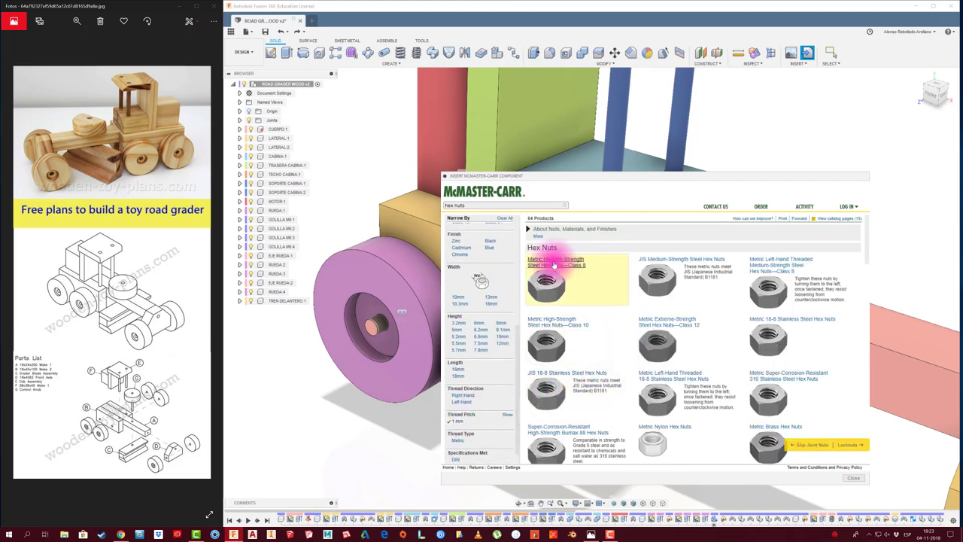
click(554, 263)
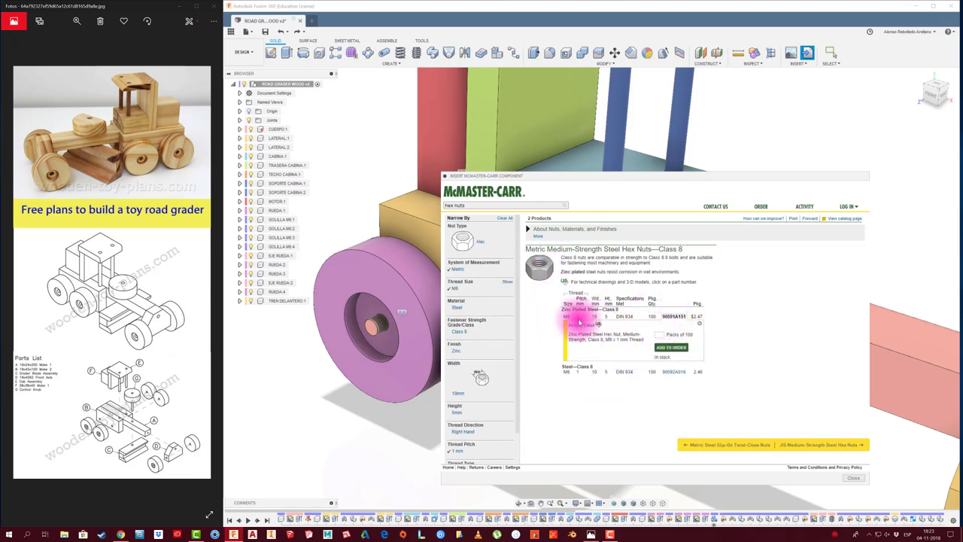
click(578, 328)
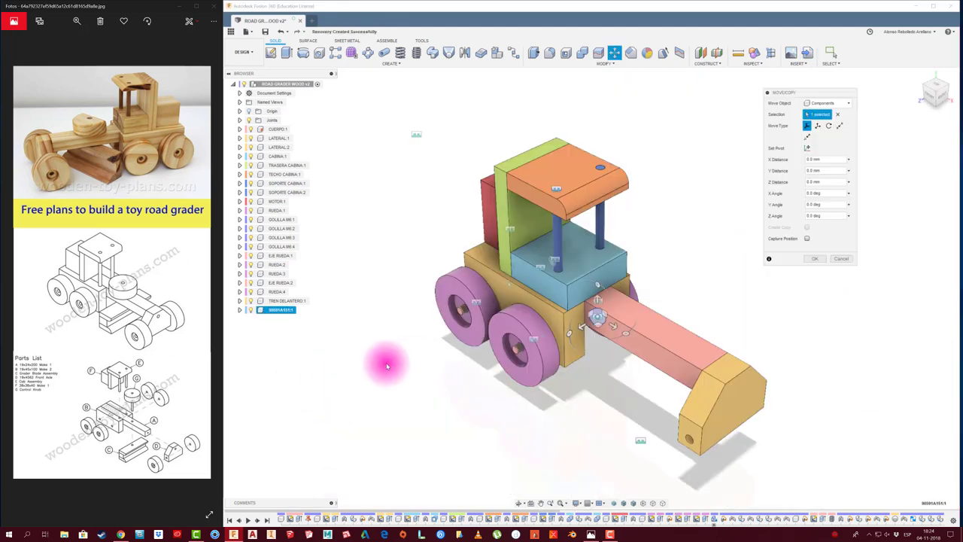
Move the inserted hex nut next to the front wheel hub and confirm its position.
drag(597, 316, 445, 320)
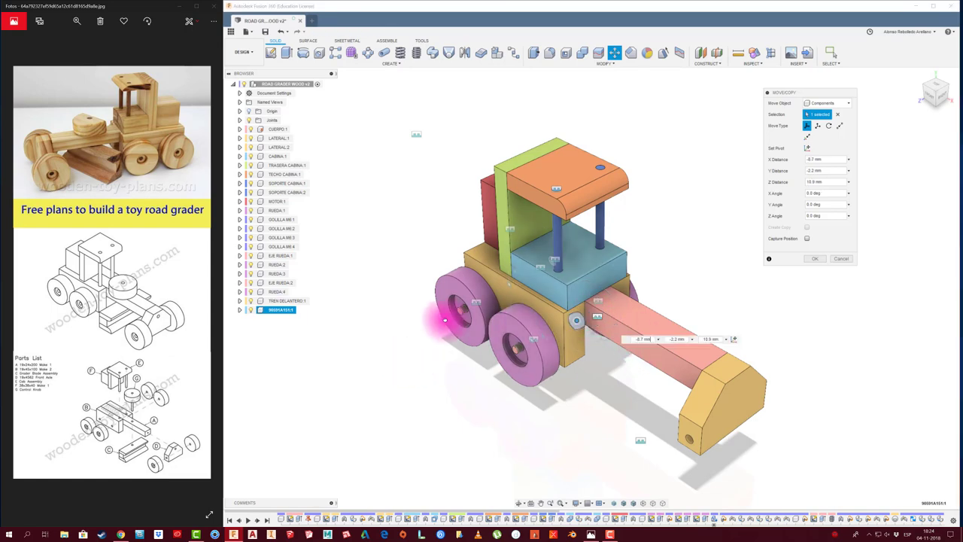
scroll(443, 320, up, 3)
scroll(490, 327, up, 3)
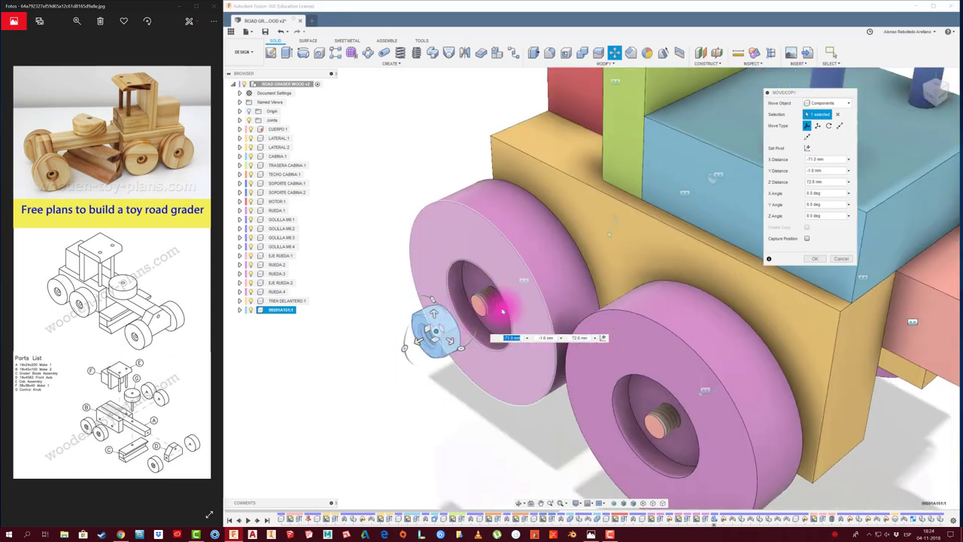
click(815, 258)
mouse_move(527, 367)
shift+middle_down()
mouse_move(458, 399)
mouse_move(739, 354)
mouse_move(793, 337)
shift+middle_up()
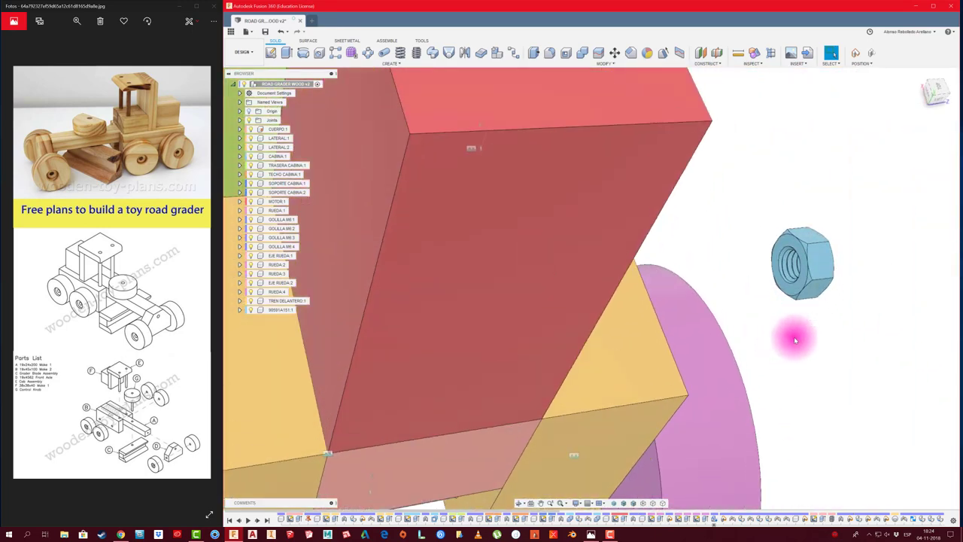
Join the nut to the bolt end with a revolute joint, keeping its captured position.
click(795, 296)
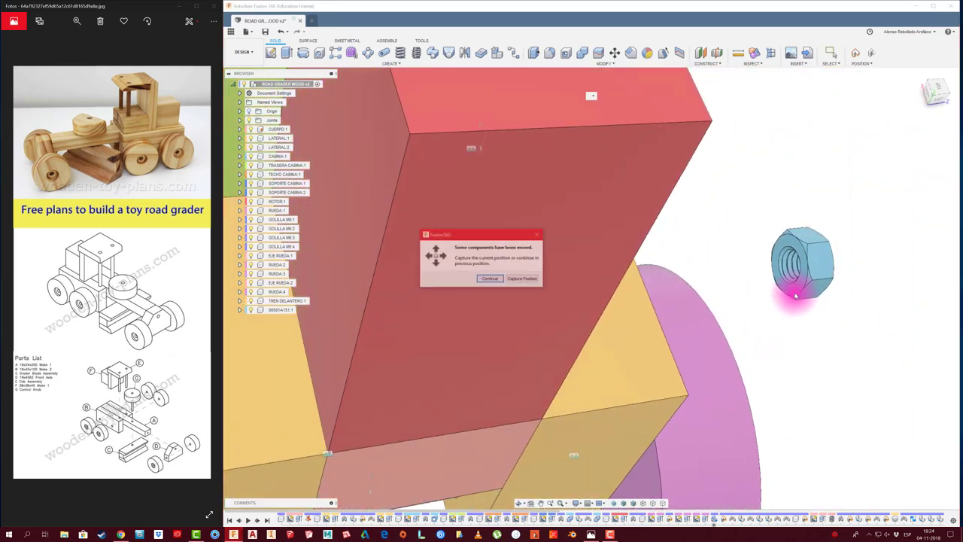
click(527, 279)
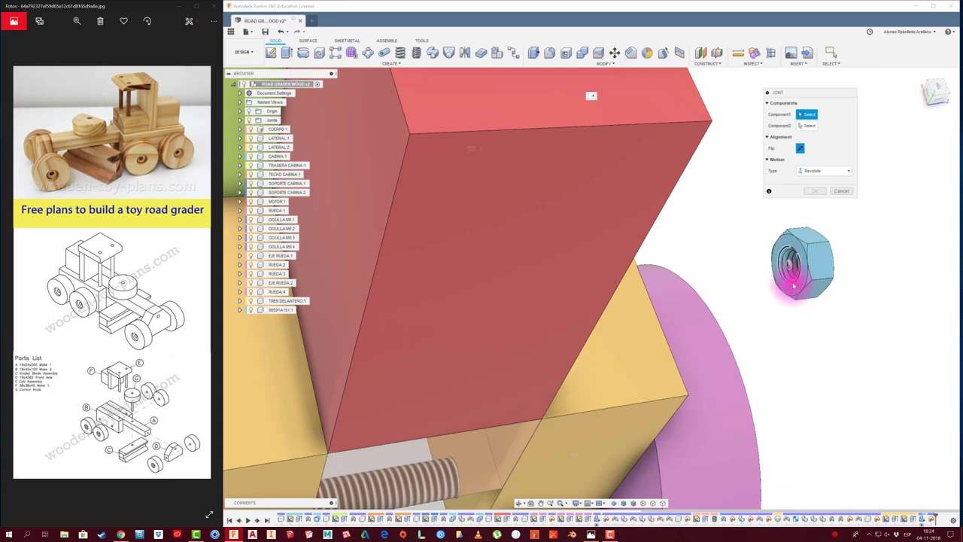
click(792, 284)
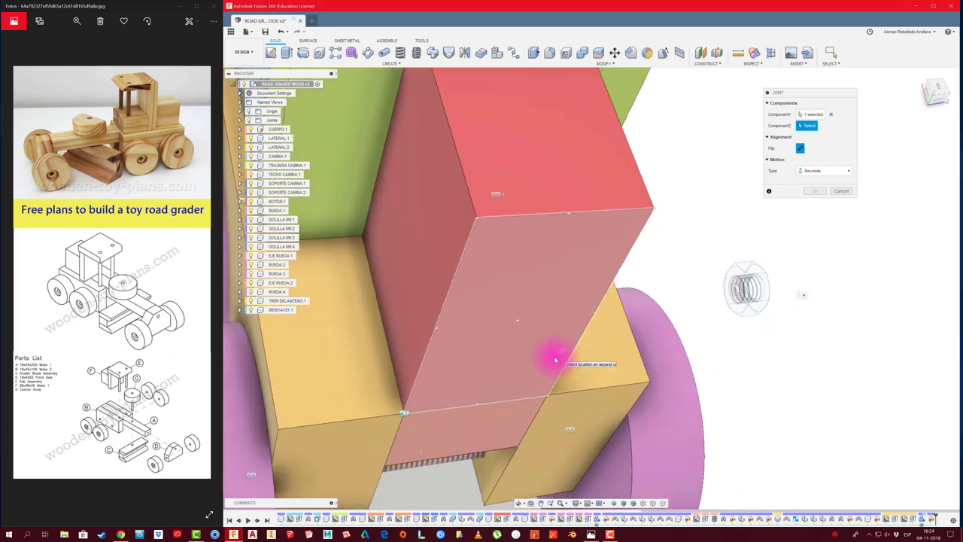
mouse_move(554, 376)
shift+middle_down()
mouse_move(640, 394)
mouse_move(672, 419)
mouse_move(662, 416)
mouse_move(683, 344)
mouse_move(640, 351)
shift+middle_up()
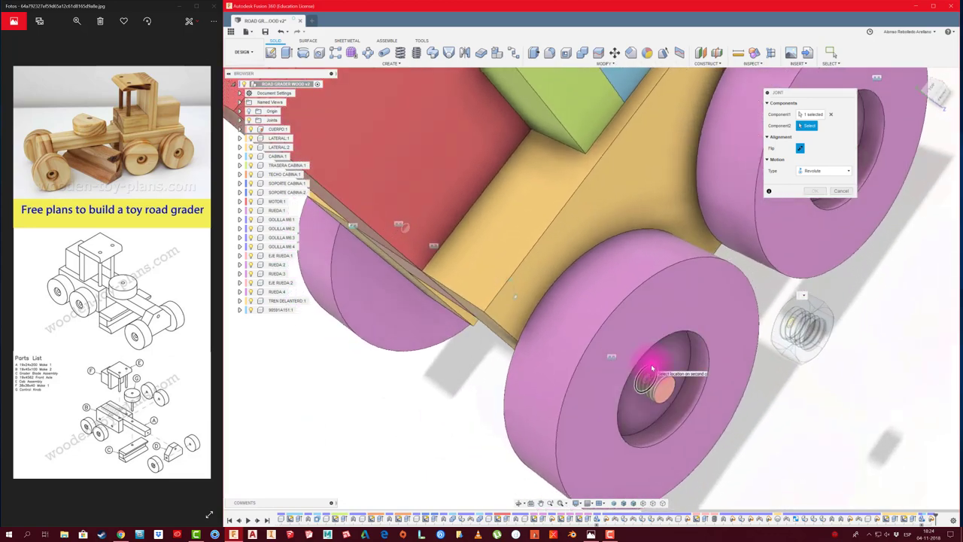
click(640, 361)
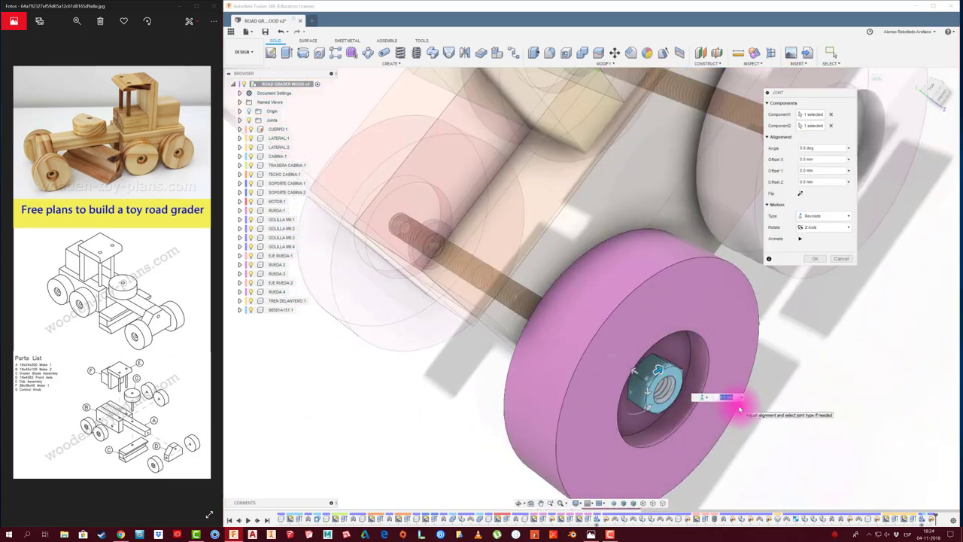
mouse_move(740, 409)
shift+middle_down()
mouse_move(757, 308)
mouse_move(795, 273)
shift+middle_up()
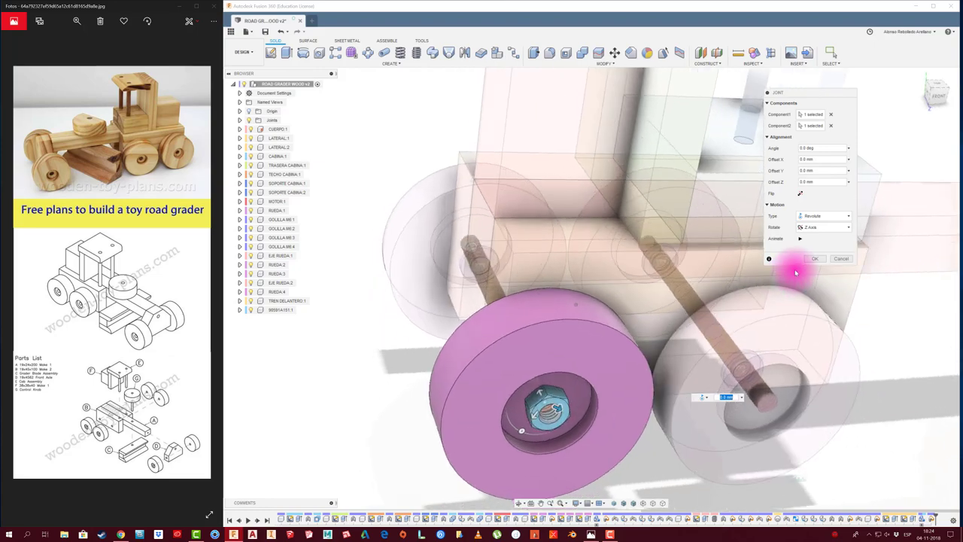
click(814, 258)
shift+middle_drag(441, 370, 301, 402)
scroll(301, 410, up, 3)
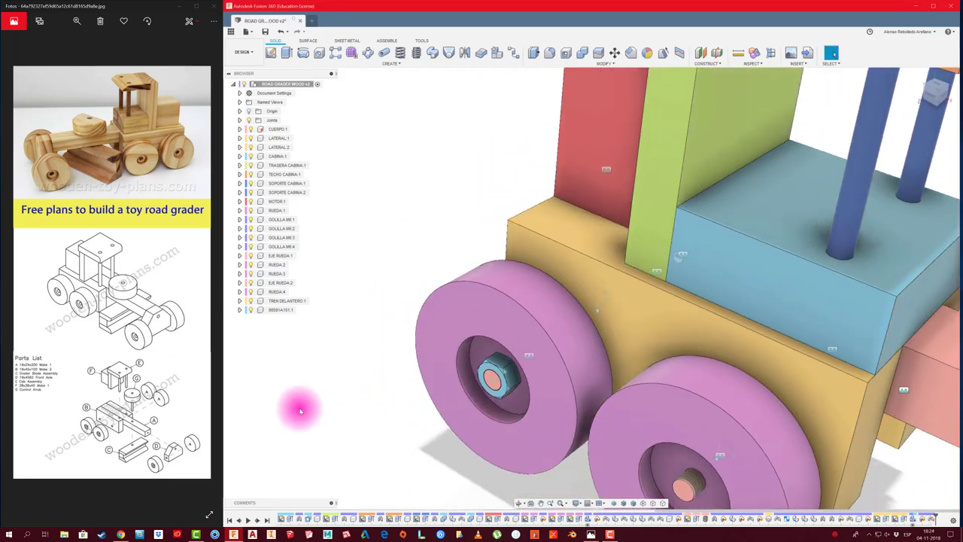
scroll(300, 410, down, 2)
Rename the newly inserted nut component to TUERCA M8.
click(283, 310)
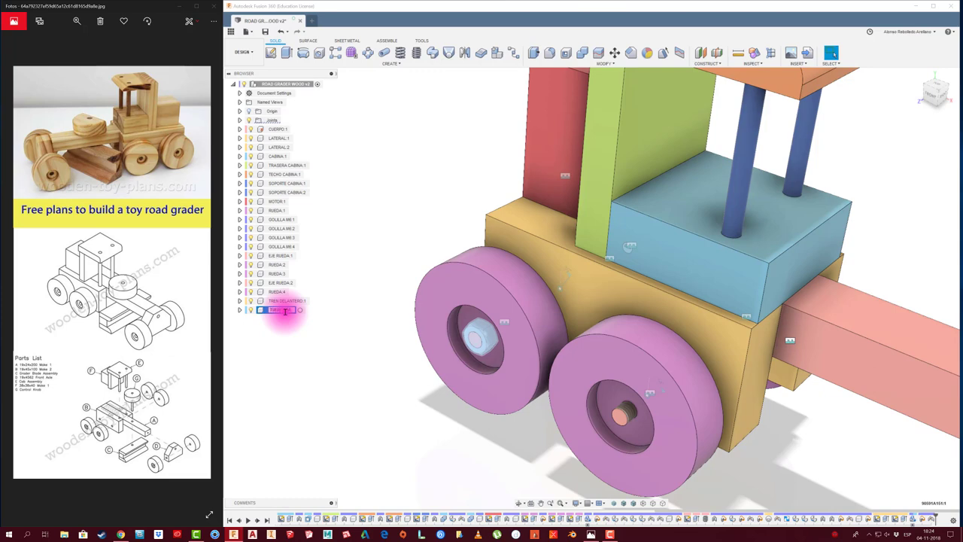
click(304, 400)
scroll(310, 393, down, 3)
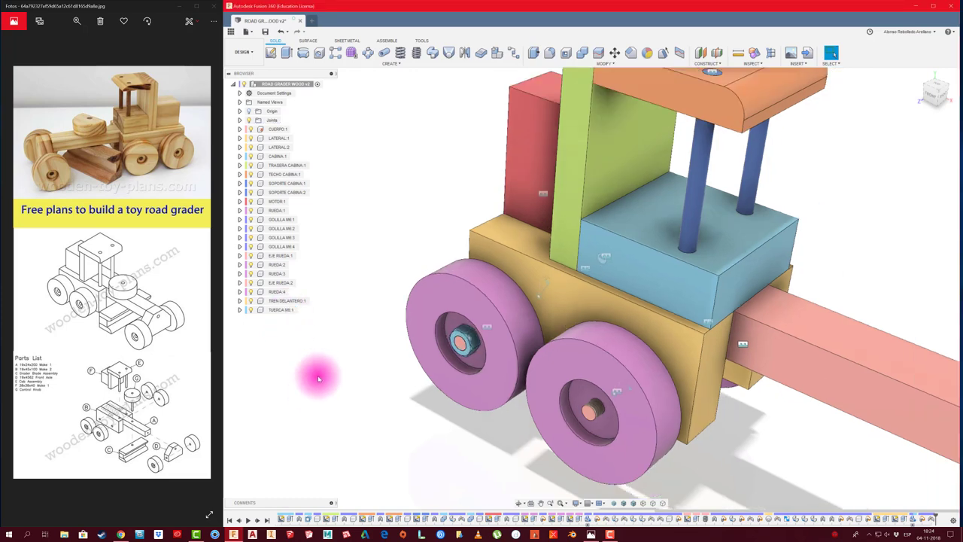
Paste a copy of nut TUERCA M8:1 and move it 55 mm out from the hub.
double_click(281, 310)
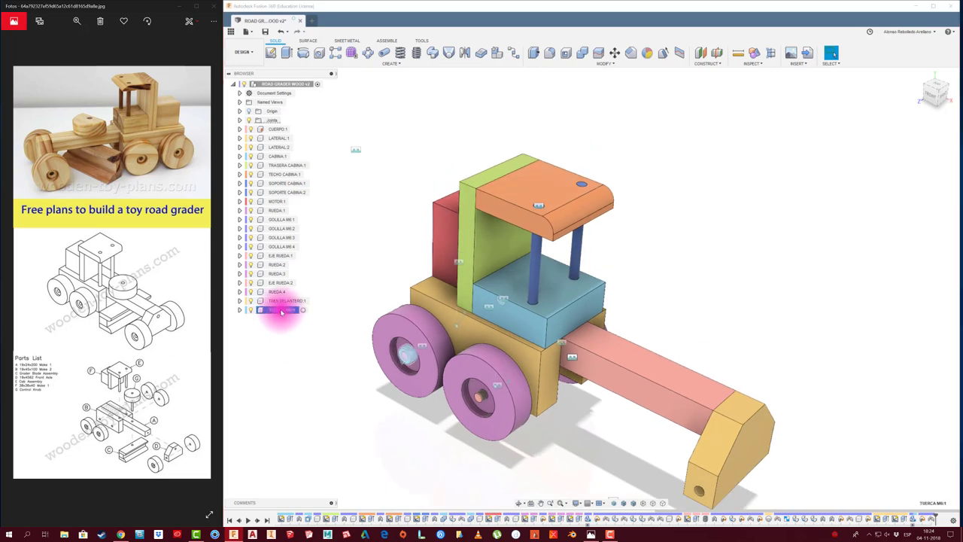
key(Return)
key(ctrl+c)
key(ctrl+v)
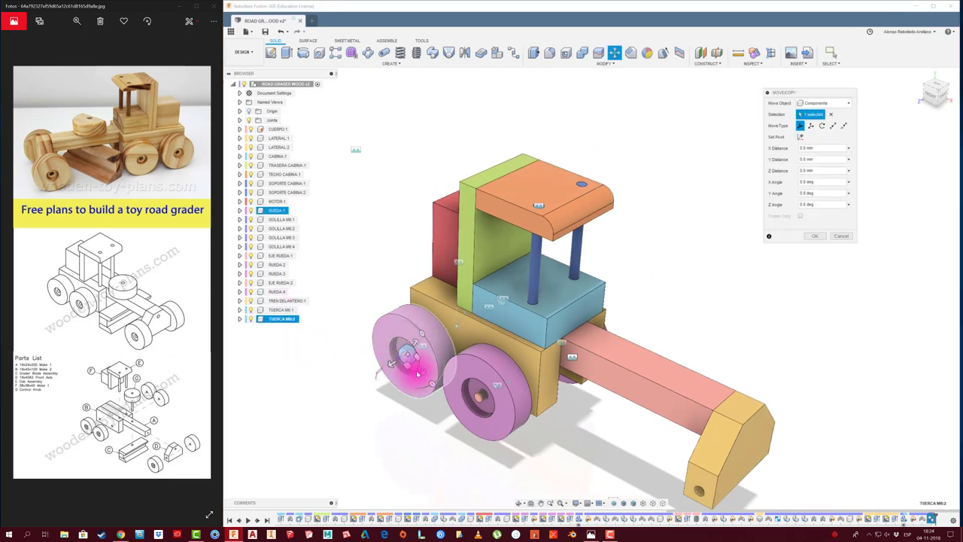
drag(457, 406, 477, 442)
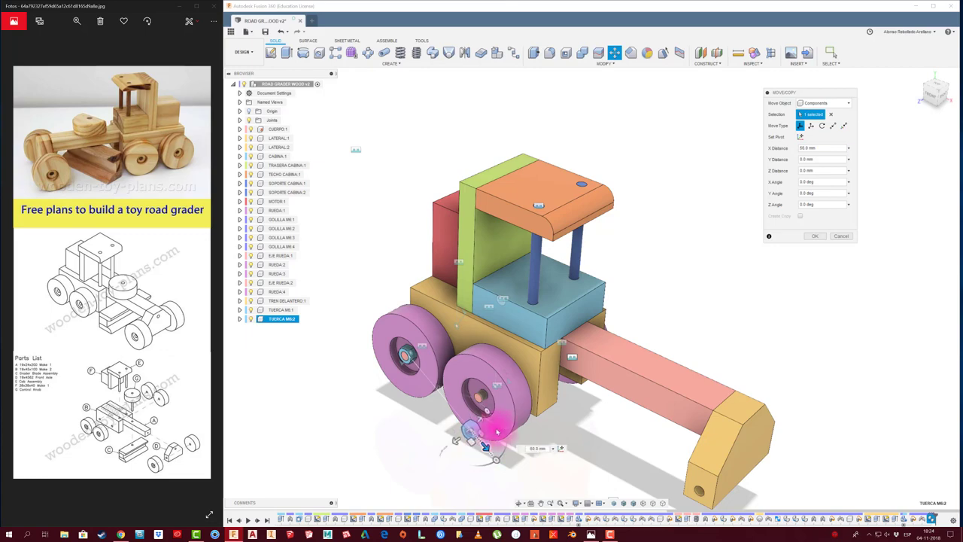
click(815, 236)
scroll(354, 489, up, 5)
Joint the copied nut onto the bolt end of the other wheel.
key(j)
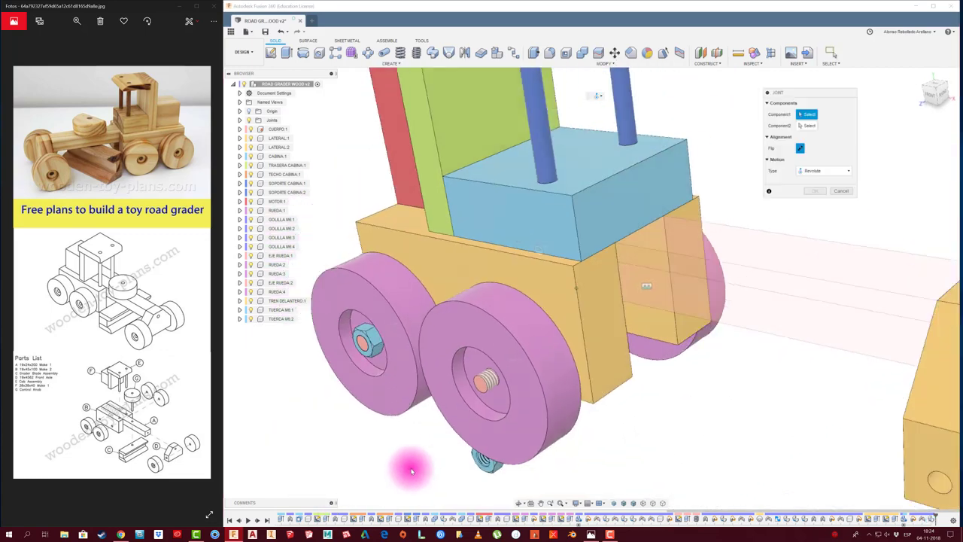
scroll(412, 471, up, 3)
click(639, 449)
shift+middle_drag(638, 449, 419, 383)
scroll(470, 295, up, 2)
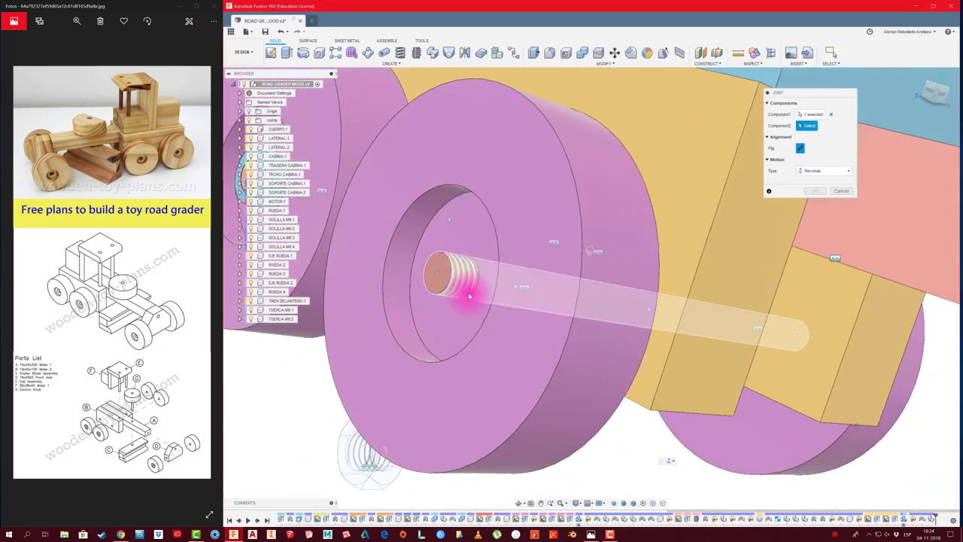
click(469, 296)
click(791, 263)
scroll(483, 370, down, 5)
Copy both placed nuts and paste two more nut copies into the model.
click(281, 310)
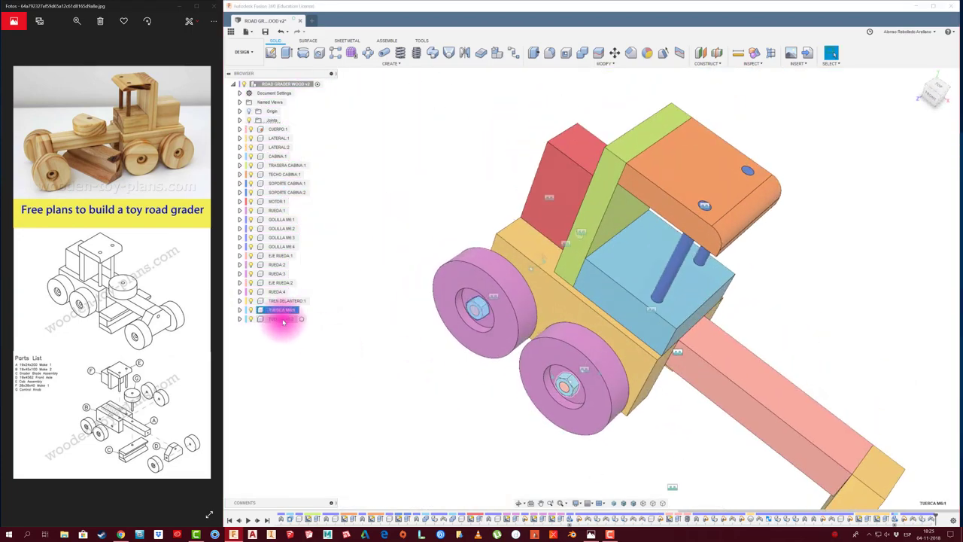
key(j)
click(499, 383)
click(582, 216)
click(763, 234)
scroll(766, 293, up, 5)
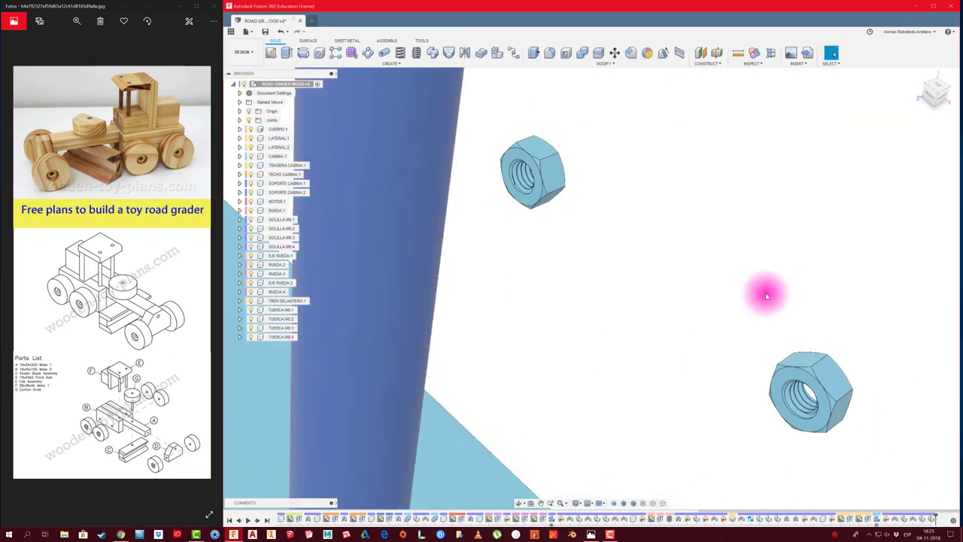
Joint the third loose nut onto a remaining wheel bolt end.
key(j)
click(827, 419)
scroll(639, 393, down, 3)
scroll(436, 363, down, 3)
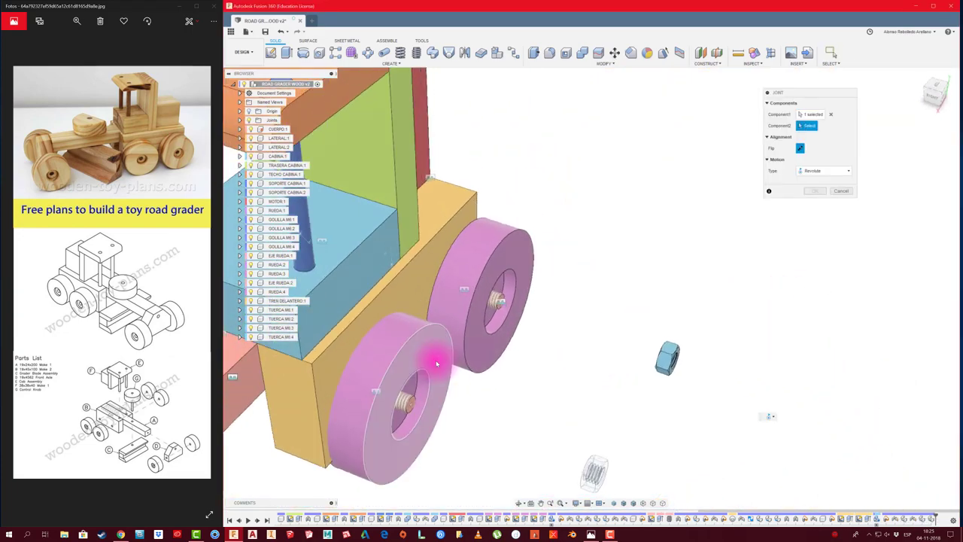
scroll(437, 363, up, 2)
scroll(393, 383, up, 2)
scroll(400, 394, up, 2)
click(365, 413)
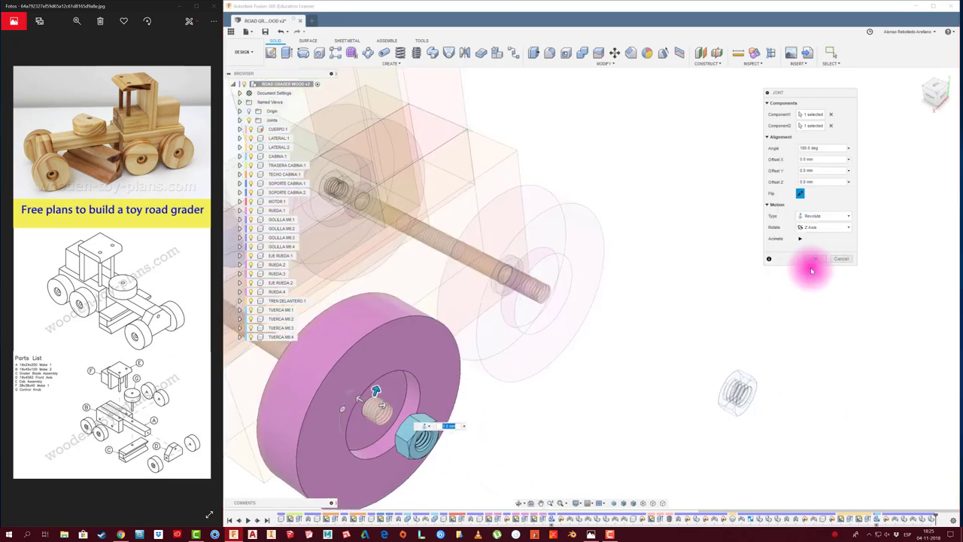
click(813, 259)
scroll(705, 339, up, 5)
Joint the fourth nut onto the last wheel bolt and orbit around the grader.
key(j)
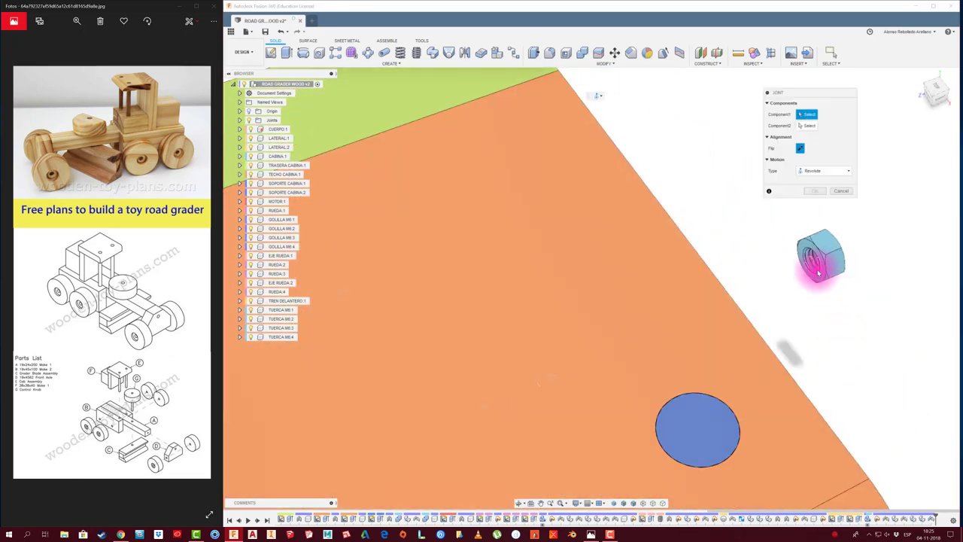
click(819, 272)
scroll(649, 364, down, 3)
scroll(648, 363, up, 4)
click(576, 361)
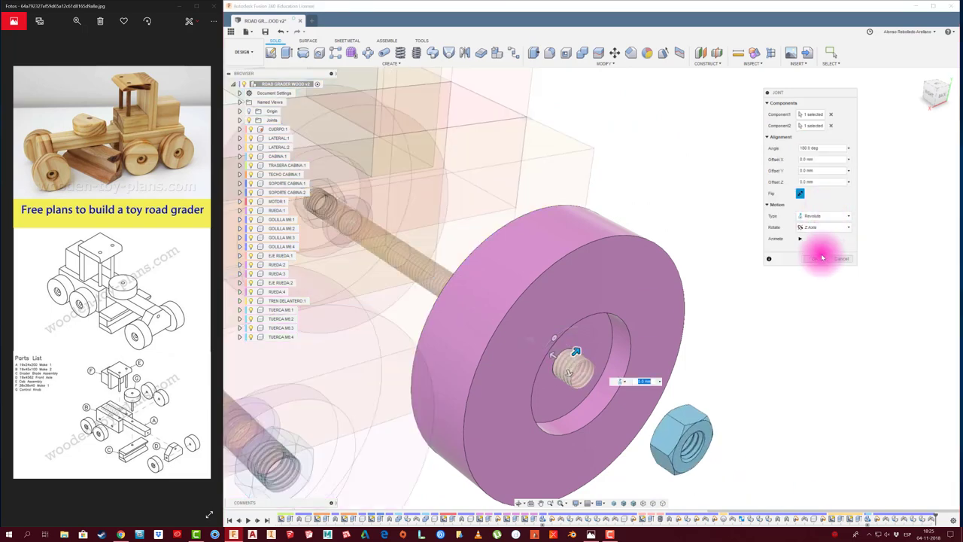
click(823, 258)
scroll(709, 333, down, 5)
mouse_move(709, 333)
shift+middle_down()
mouse_move(699, 348)
mouse_move(614, 385)
mouse_move(553, 383)
mouse_move(644, 361)
mouse_move(430, 361)
mouse_move(308, 284)
mouse_move(277, 284)
shift+middle_up()
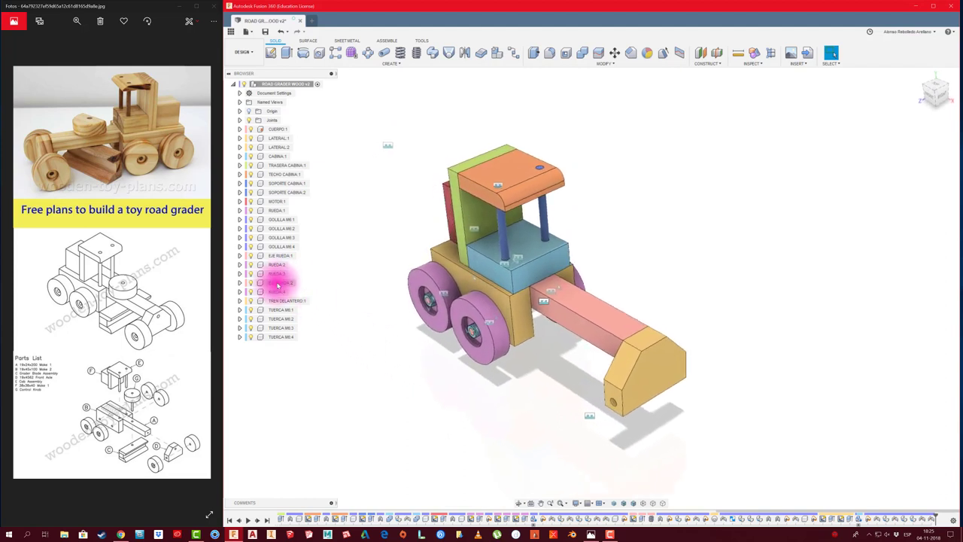
Move the EJE RUEDA:2 axle and its front wheel down in front of the yellow blade block.
click(278, 283)
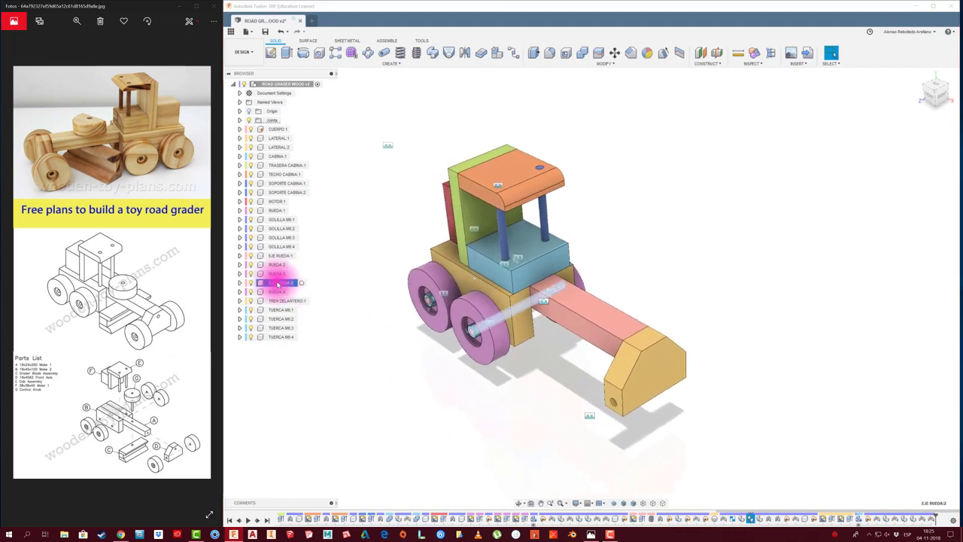
ctrl+click(282, 292)
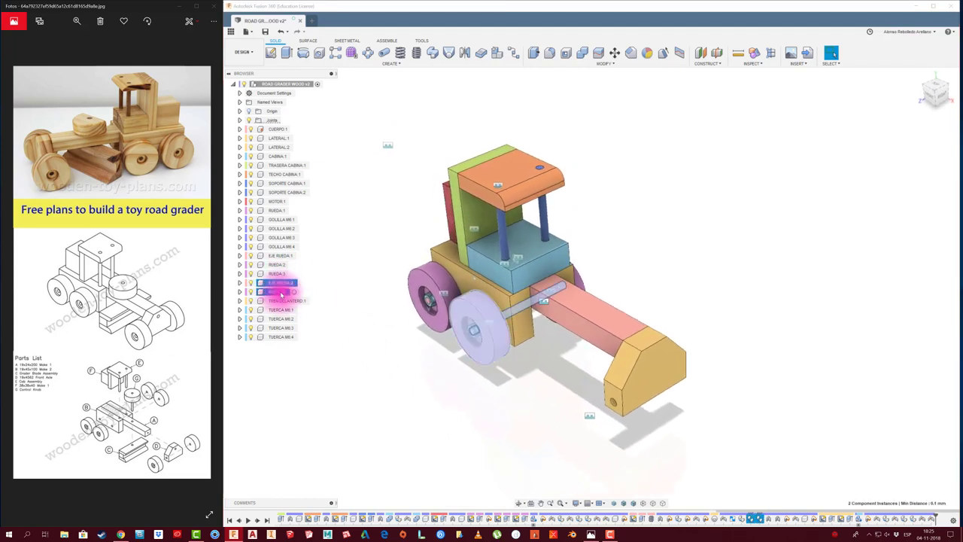
key(m)
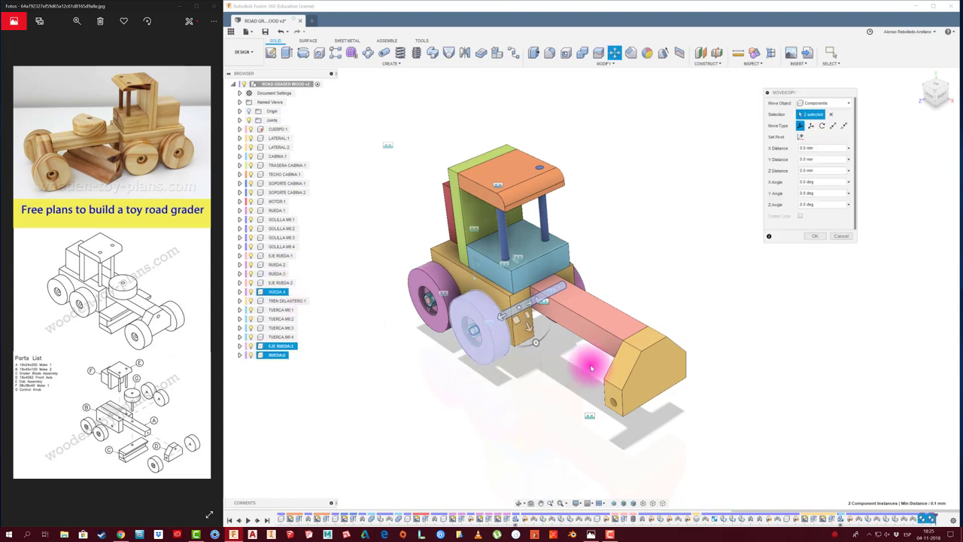
mouse_move(536, 321)
mouse_down()
mouse_move(571, 429)
mouse_move(580, 409)
mouse_move(698, 445)
mouse_up()
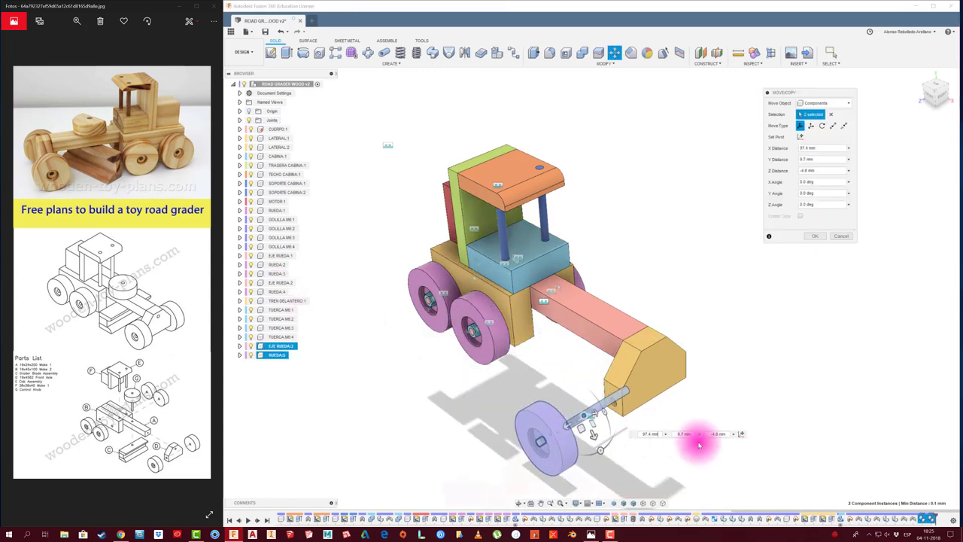
click(817, 238)
mouse_move(570, 408)
shift+middle_down()
mouse_move(554, 430)
mouse_move(452, 366)
shift+middle_up()
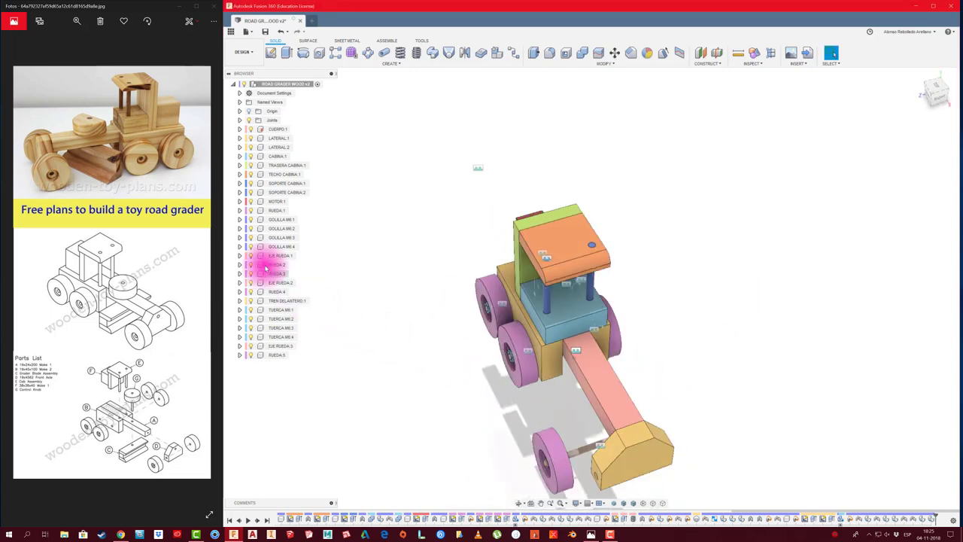
Paste a copy of washer GOLILLA M6:3 and place it near the front wheel.
click(285, 237)
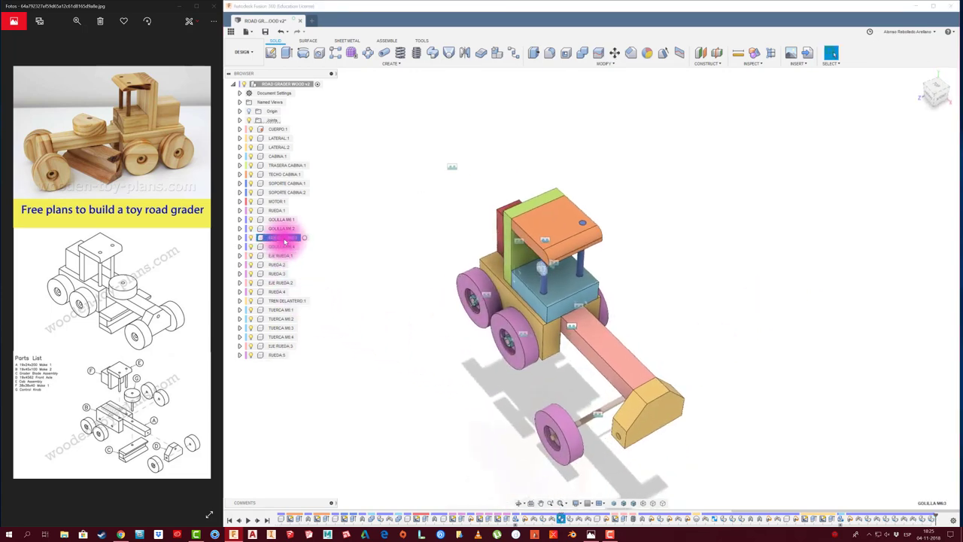
key(ctrl+c)
key(ctrl+v)
mouse_move(612, 291)
mouse_down()
mouse_move(548, 269)
mouse_move(615, 449)
mouse_up()
click(817, 237)
scroll(680, 369, up, 2)
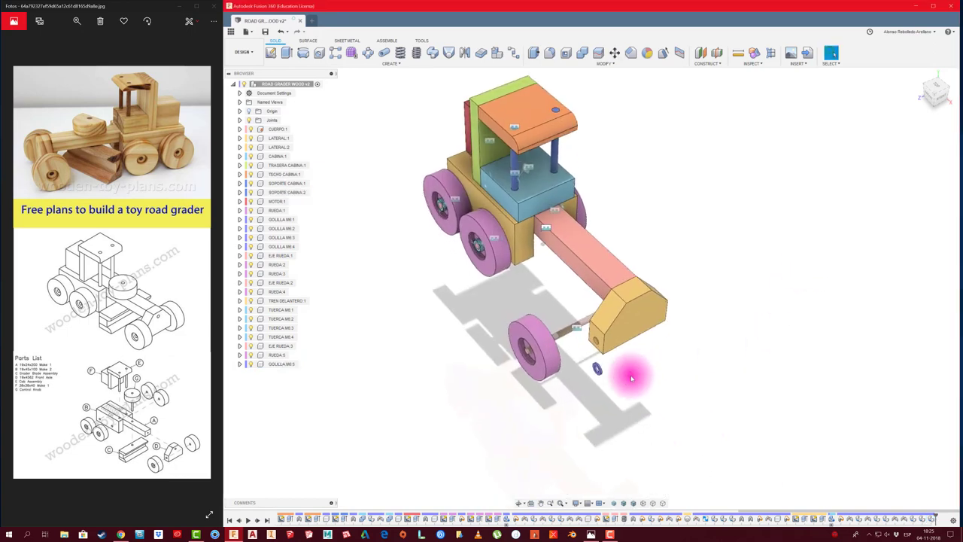
scroll(630, 376, up, 3)
scroll(699, 370, up, 2)
scroll(707, 401, up, 1)
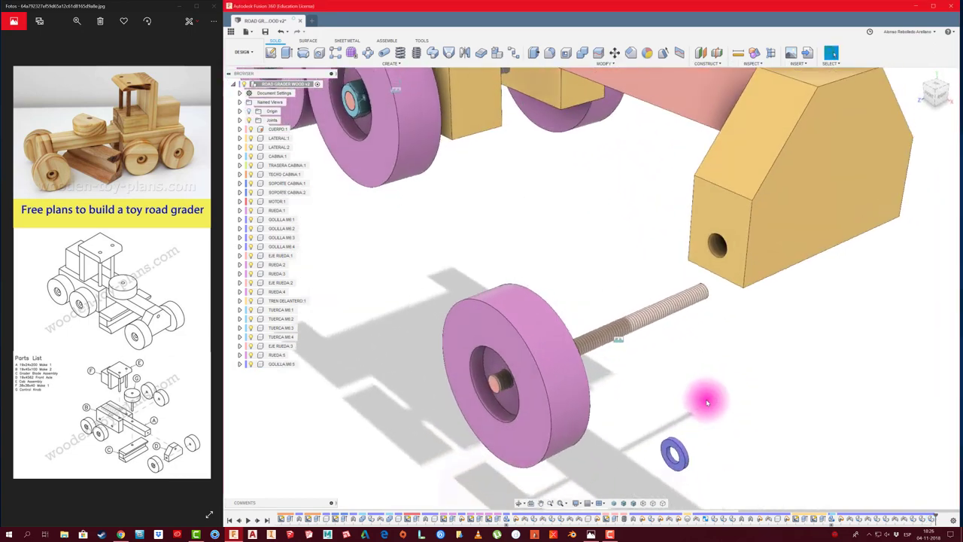
Joint the new washer into the yellow block's hole.
key(j)
click(675, 457)
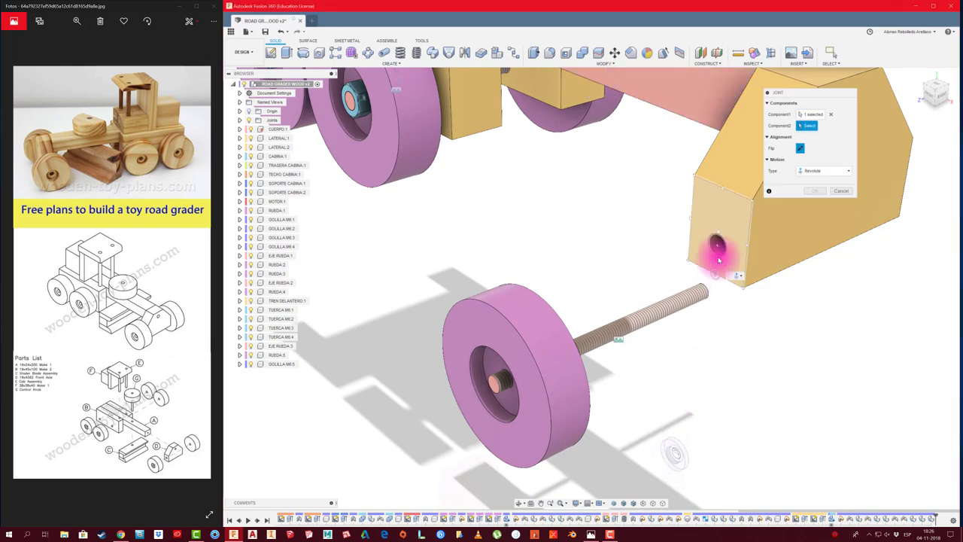
click(745, 244)
click(819, 259)
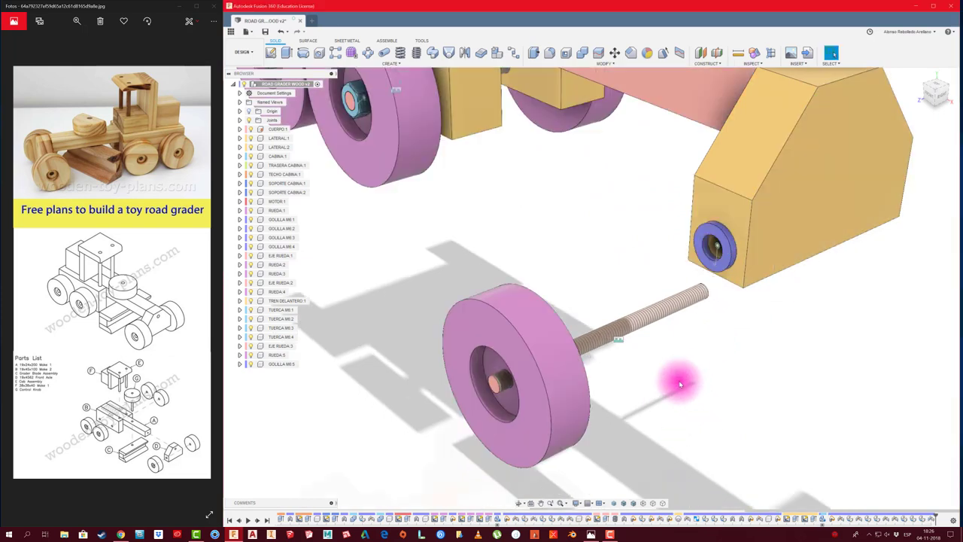
scroll(678, 381, down, 3)
Add another washer from GOLILLA M6:5, moved 85 mm outward.
click(280, 364)
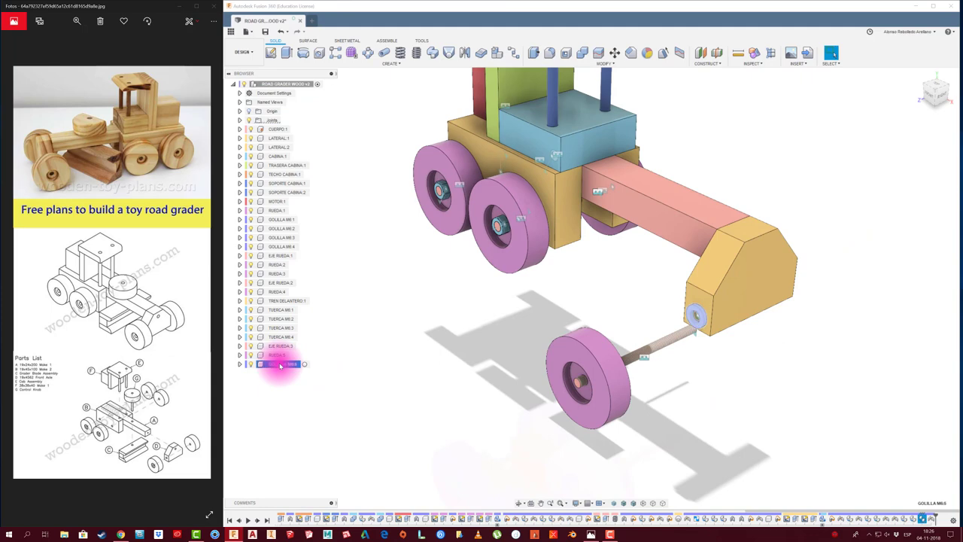
key(m)
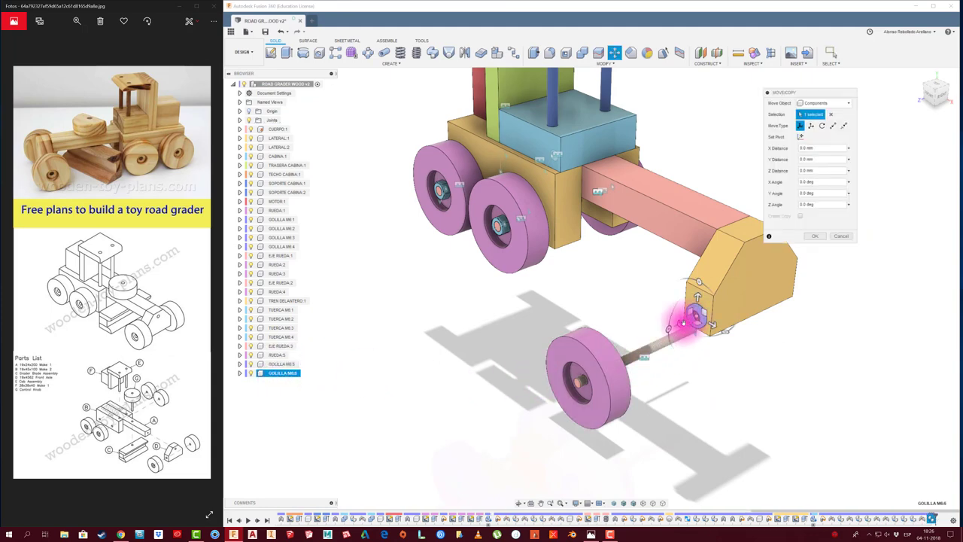
mouse_move(681, 323)
mouse_down()
mouse_move(812, 275)
mouse_move(820, 257)
mouse_up()
click(819, 236)
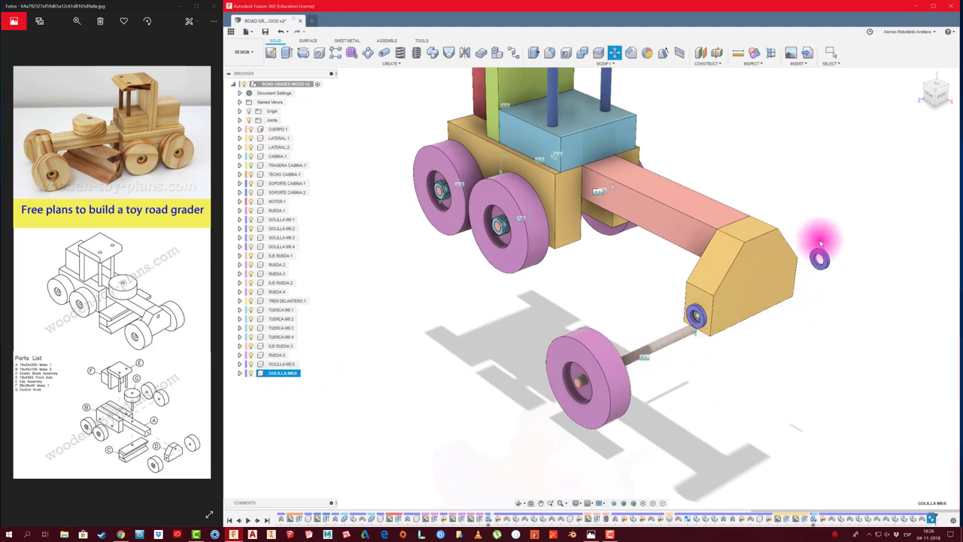
Joint the second washer onto the front axle and pull the axle out of the wheel.
key(j)
click(820, 261)
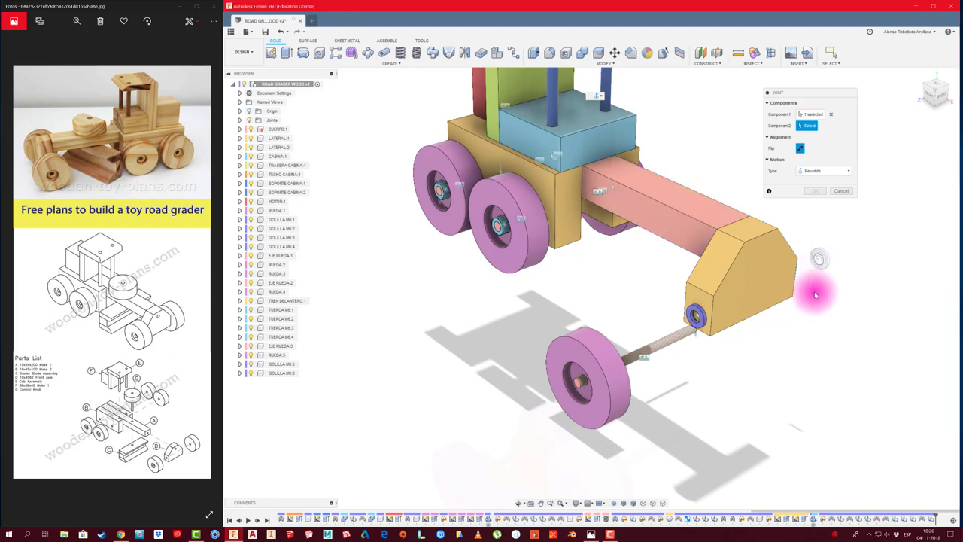
shift+middle_drag(811, 300, 600, 419)
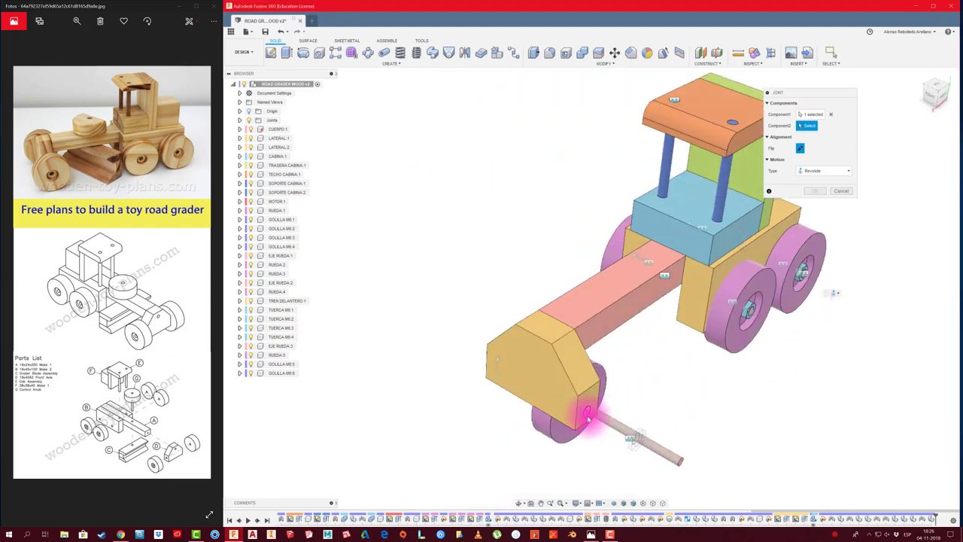
click(588, 416)
key(Return)
mouse_move(757, 258)
shift+middle_down()
mouse_move(737, 326)
mouse_move(699, 370)
mouse_move(613, 415)
mouse_move(629, 429)
mouse_move(704, 409)
shift+middle_up()
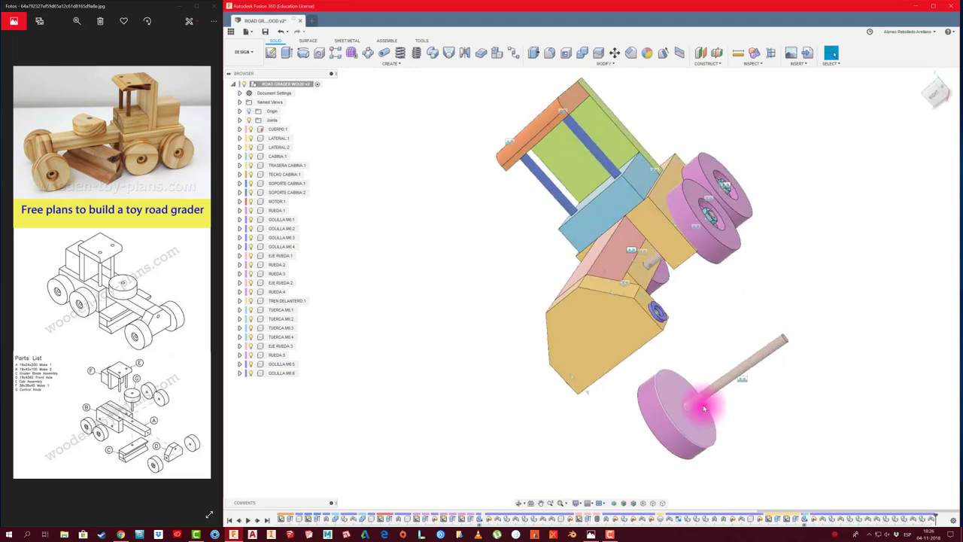
mouse_move(704, 408)
mouse_down()
mouse_move(619, 406)
mouse_move(787, 369)
mouse_up()
mouse_move(624, 449)
shift+middle_down()
mouse_move(715, 239)
mouse_move(800, 307)
shift+middle_up()
mouse_move(791, 243)
shift+middle_down()
mouse_move(705, 420)
mouse_move(695, 394)
mouse_move(718, 398)
shift+middle_up()
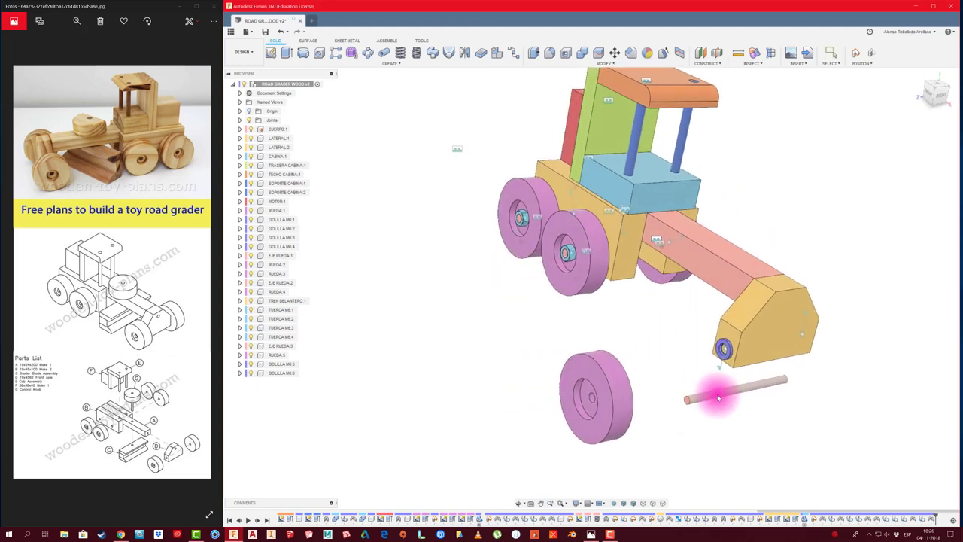
Capture the current position and rigidly joint the threaded axle into the front wheel's bore.
key(j)
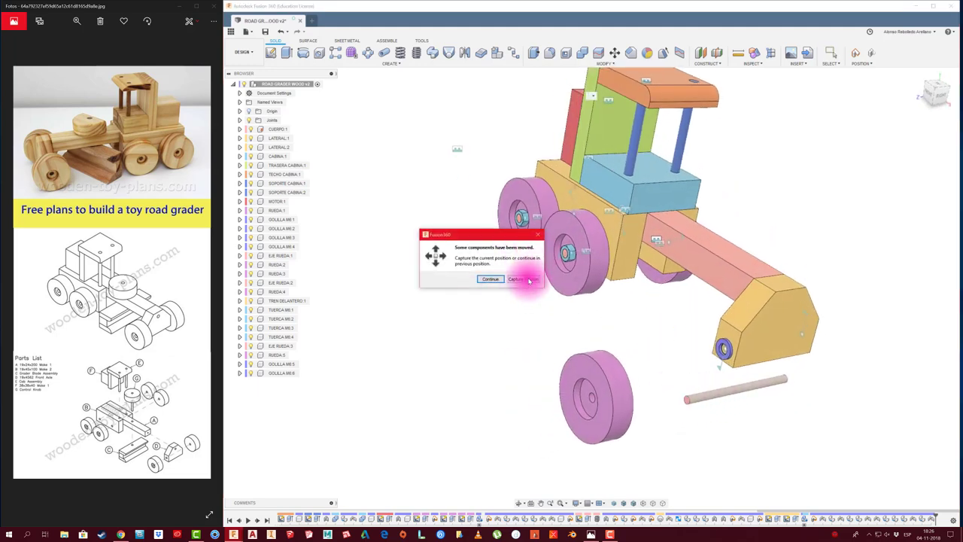
click(529, 280)
click(677, 404)
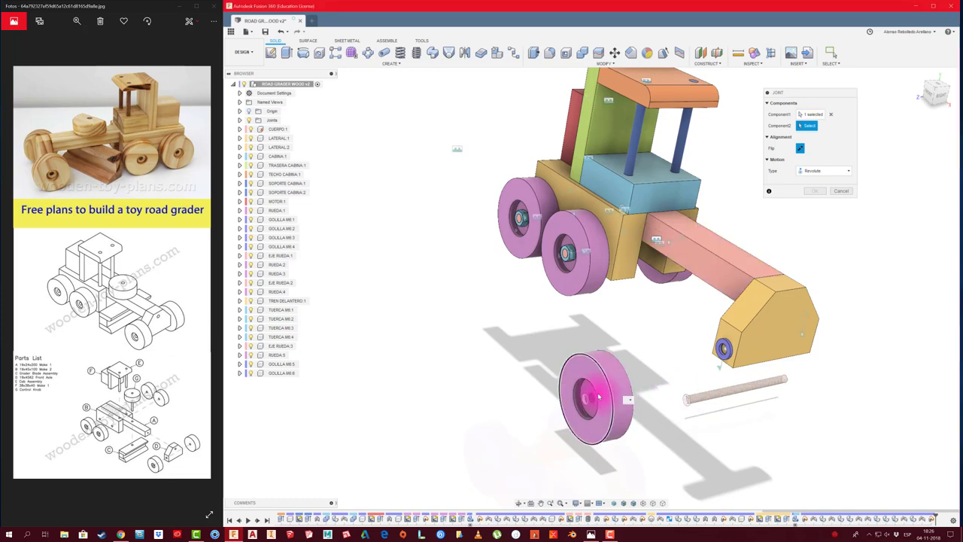
click(597, 399)
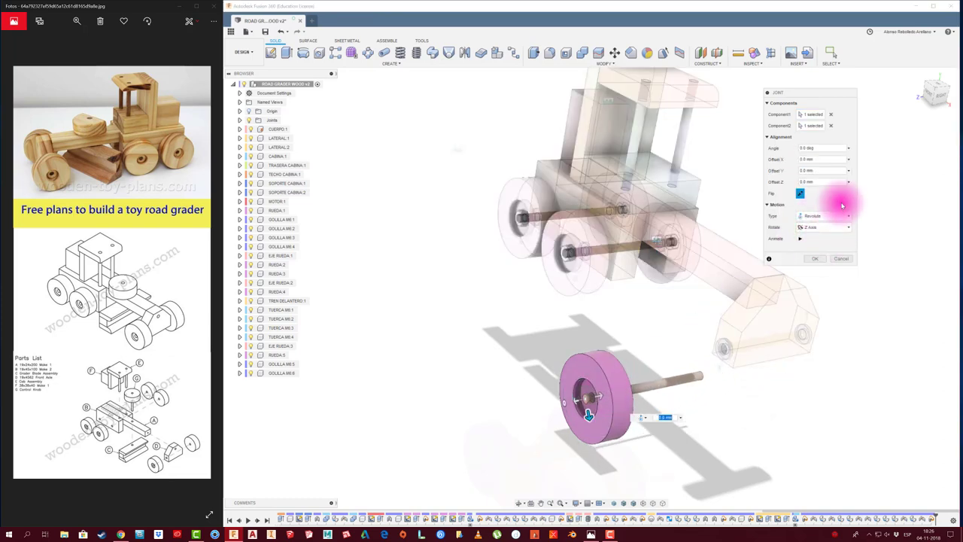
click(820, 227)
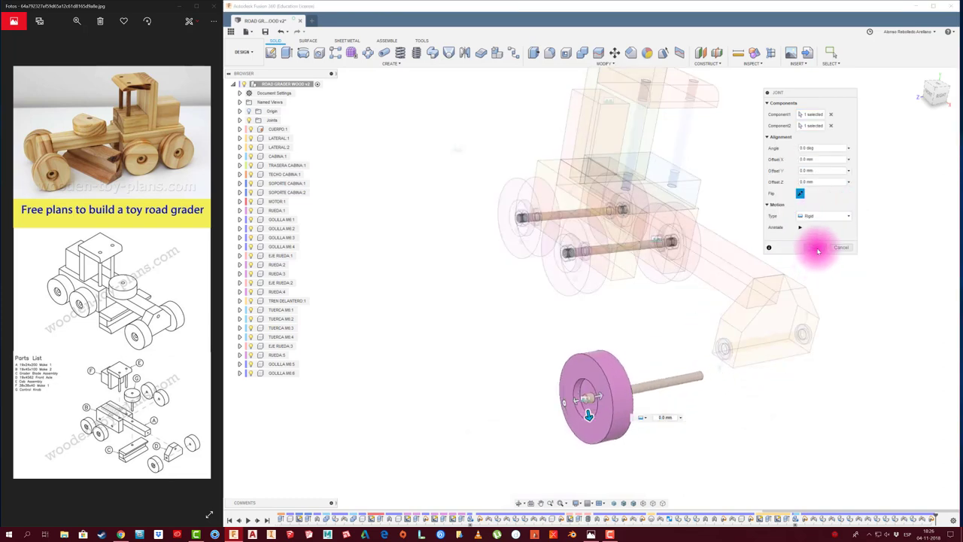
click(819, 258)
scroll(654, 359, up, 4)
scroll(639, 350, down, 2)
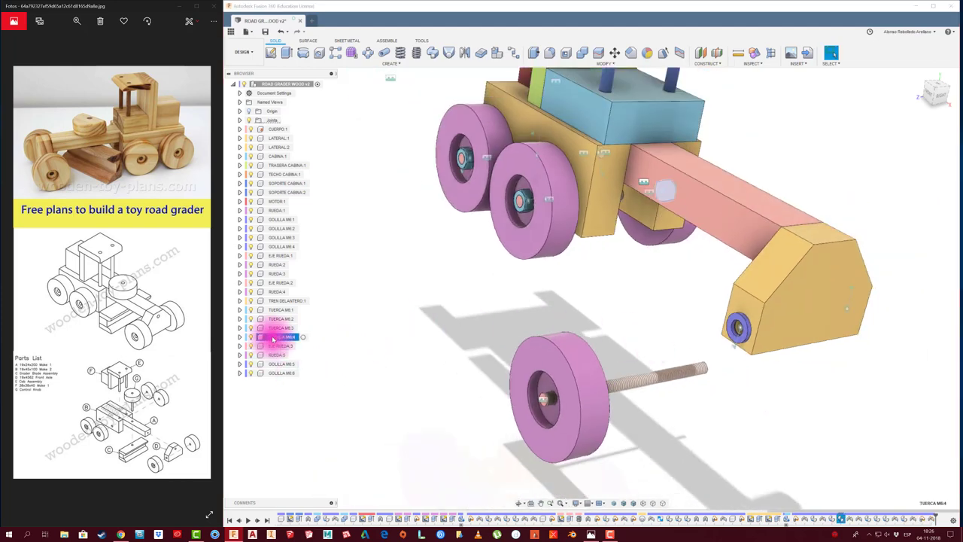
Paste a new nut copy and place it beside the front wheel.
key(ctrl+c)
key(ctrl+v)
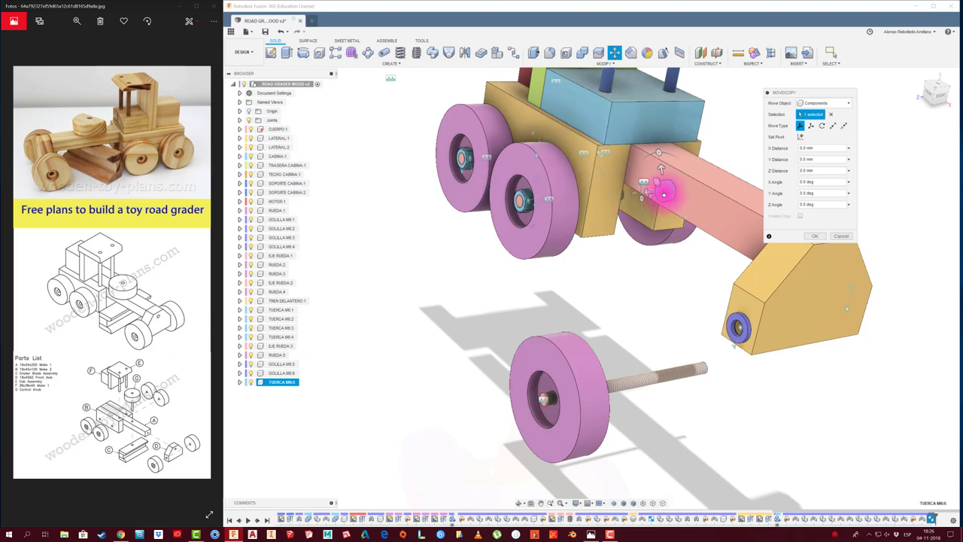
drag(502, 412, 510, 368)
click(815, 236)
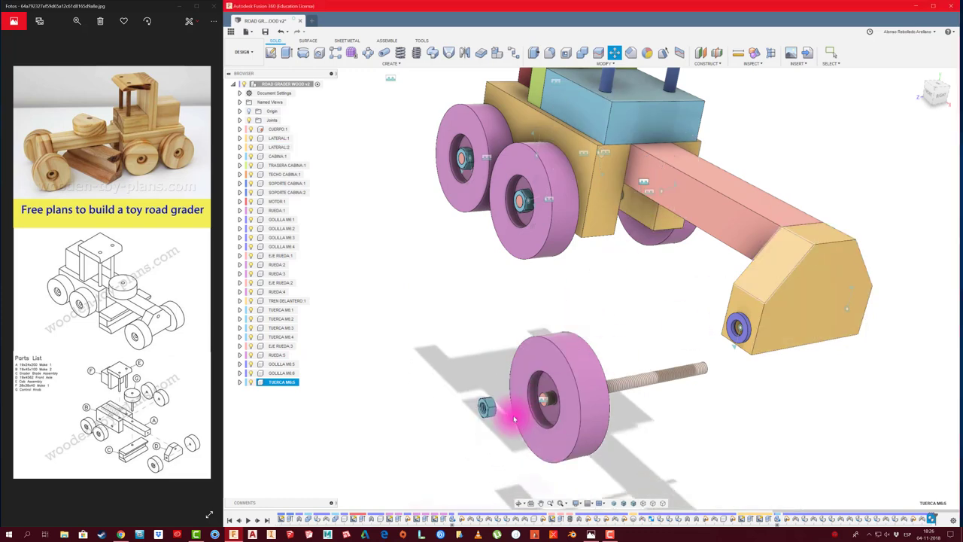
scroll(498, 430, up, 3)
Joint the new nut onto the front axle end.
key(j)
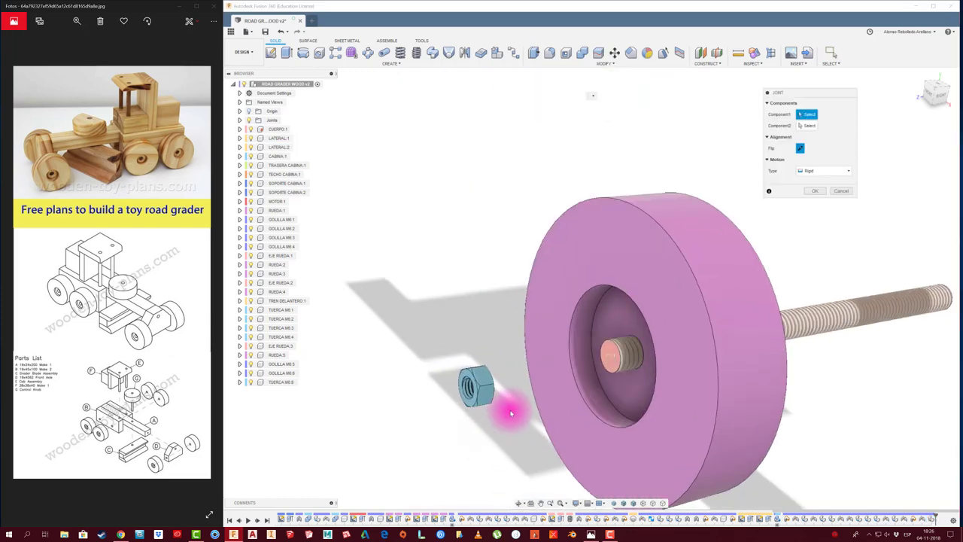
mouse_move(512, 392)
shift+middle_down()
mouse_move(778, 340)
mouse_move(763, 344)
mouse_move(820, 438)
mouse_move(835, 391)
mouse_move(888, 387)
mouse_move(763, 393)
mouse_move(570, 370)
mouse_move(570, 296)
mouse_move(687, 276)
shift+middle_up()
click(892, 390)
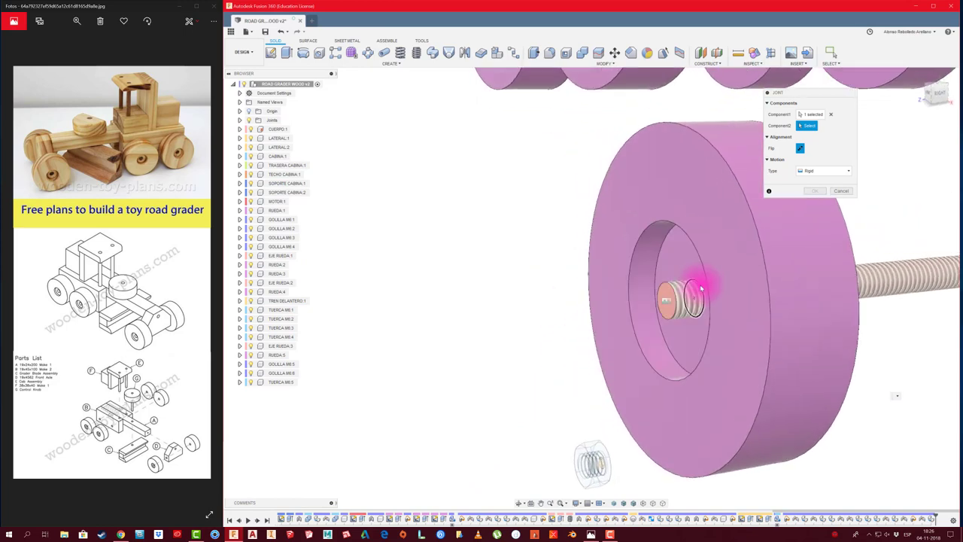
click(702, 286)
click(823, 236)
scroll(522, 378, down, 5)
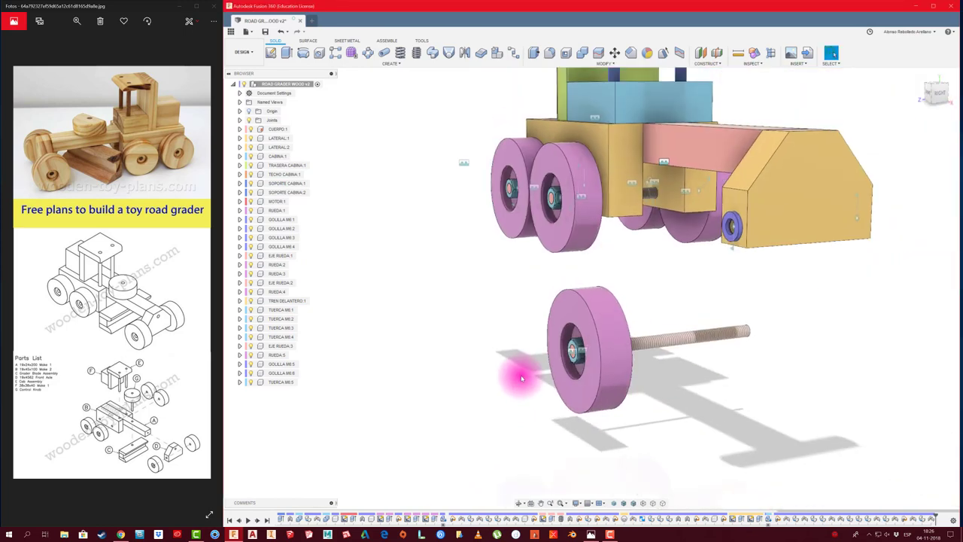
mouse_move(521, 378)
shift+middle_down()
mouse_move(606, 376)
mouse_move(623, 362)
shift+middle_up()
Join the front wheel assembly to the block's washer hole as a Revolute joint and test its motion.
key(j)
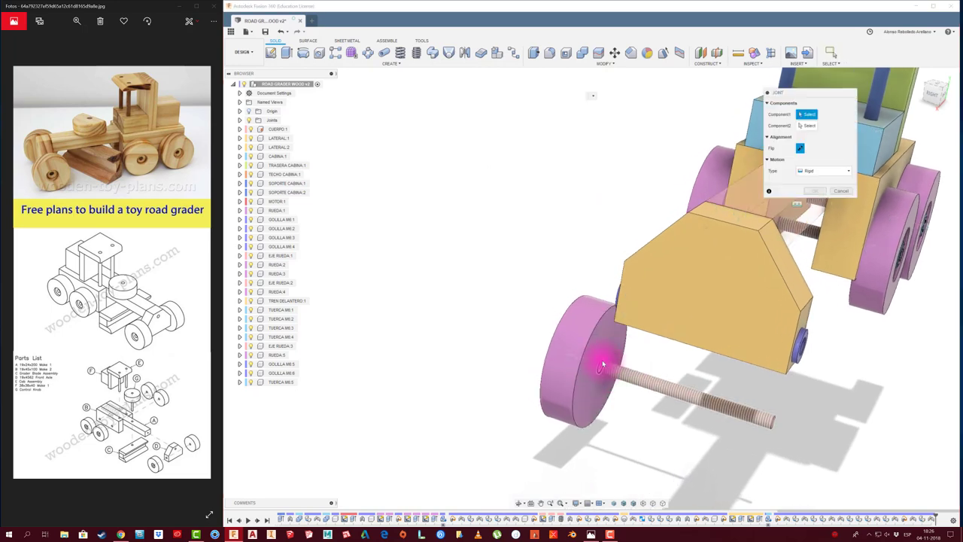
click(602, 359)
shift+middle_drag(635, 354, 741, 269)
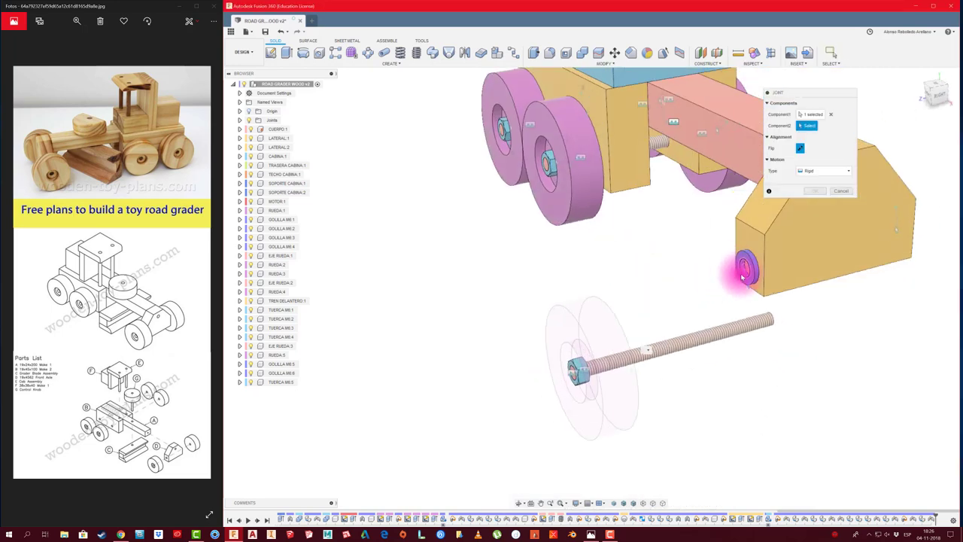
click(744, 277)
click(847, 216)
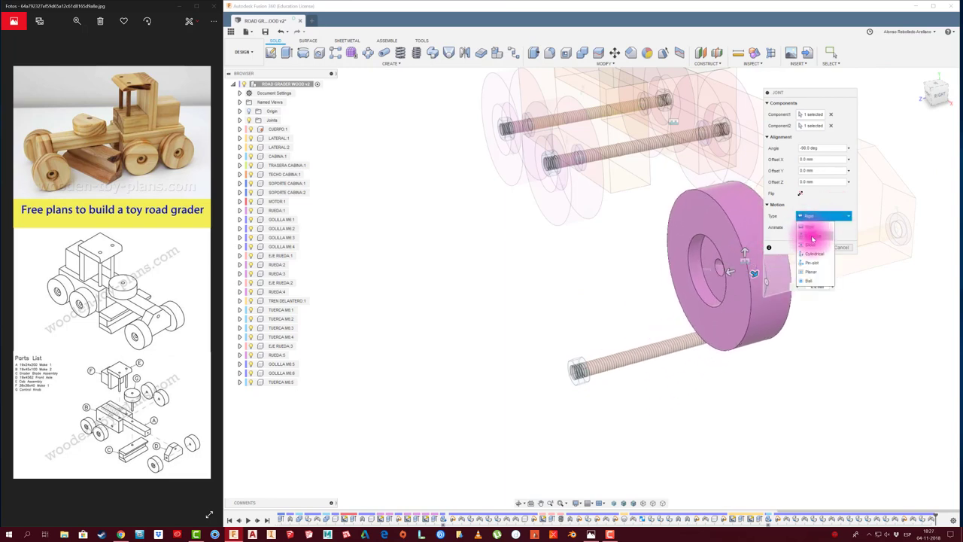
click(812, 237)
drag(768, 272, 785, 340)
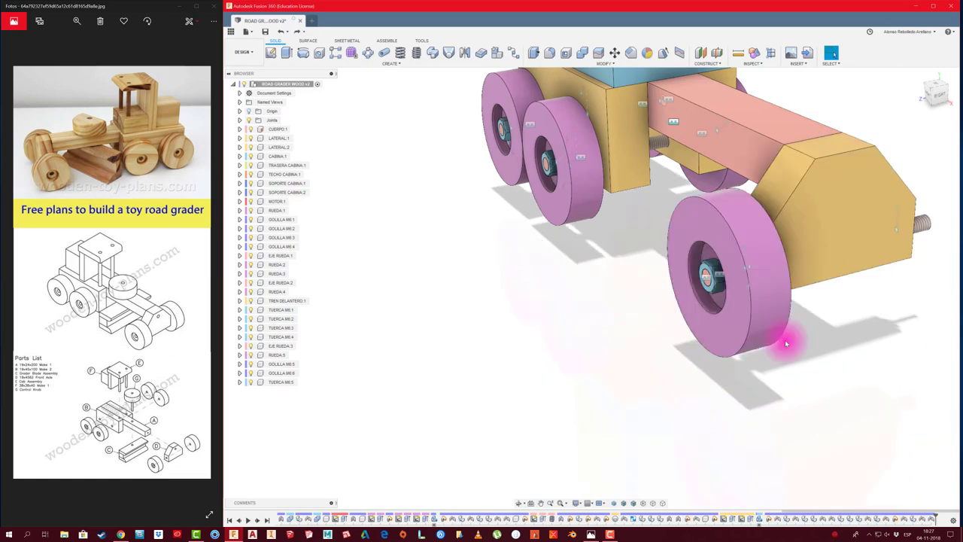
shift+middle_drag(651, 355, 527, 311)
Copy wheel RUEDA:5 as RUEDA:6, move it 140 mm across and flip it 180°.
click(529, 321)
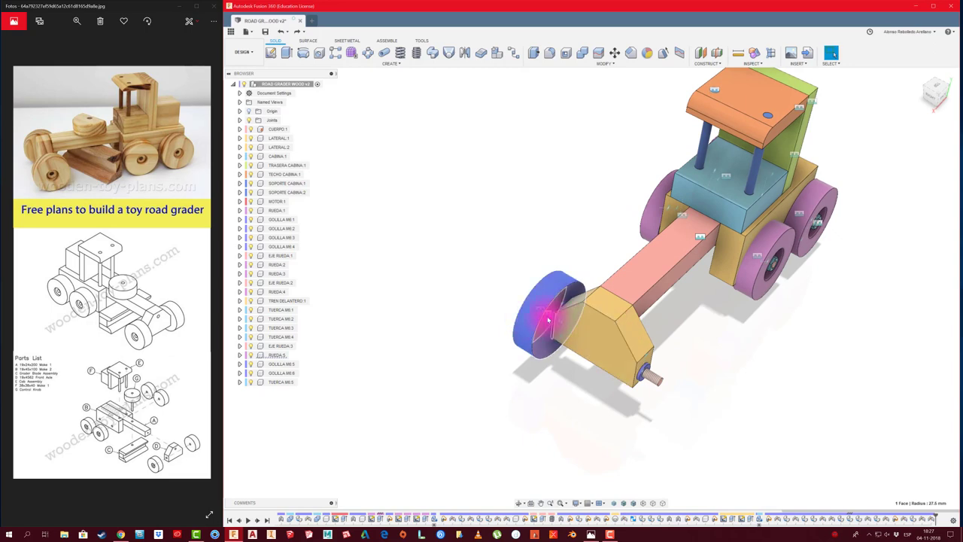
click(277, 354)
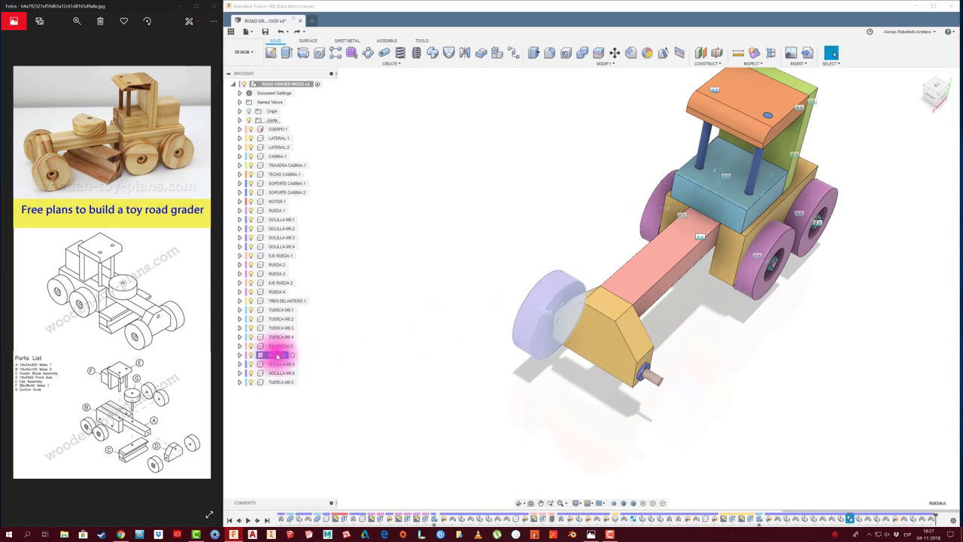
key(ctrl+c)
key(ctrl+v)
drag(522, 302, 727, 411)
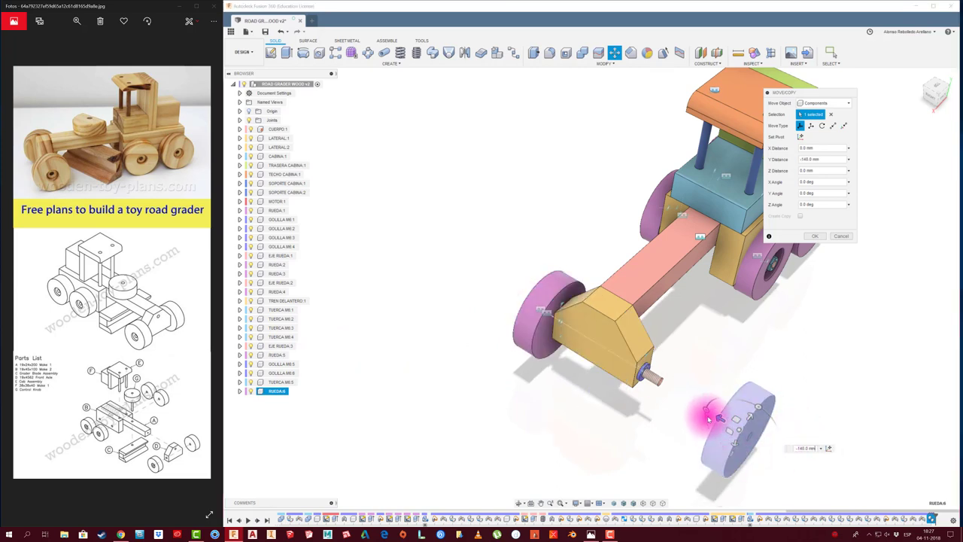
drag(770, 441, 703, 472)
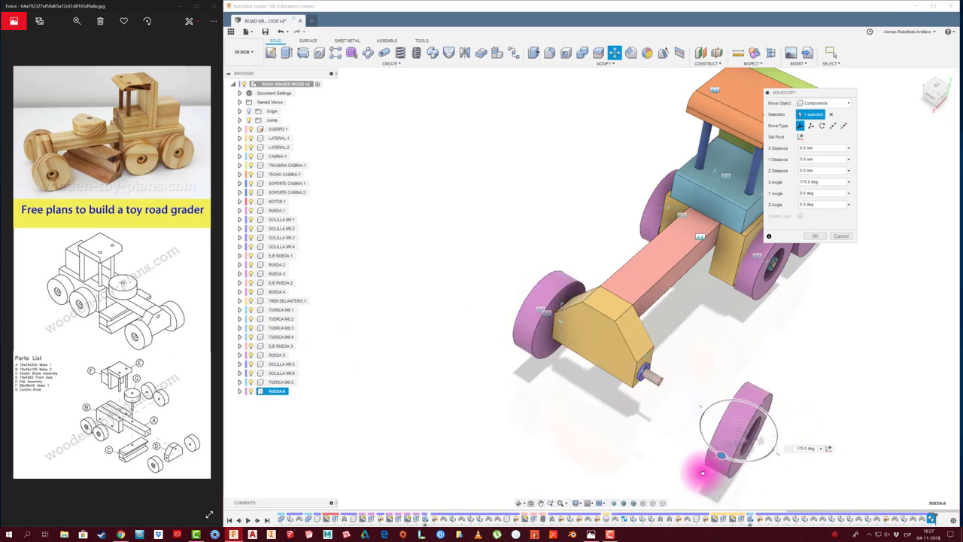
click(818, 238)
Joint wheel RUEDA:6 by its hub onto the free end of the front axle.
mouse_move(731, 398)
shift+middle_down()
mouse_move(694, 393)
mouse_move(697, 401)
shift+middle_up()
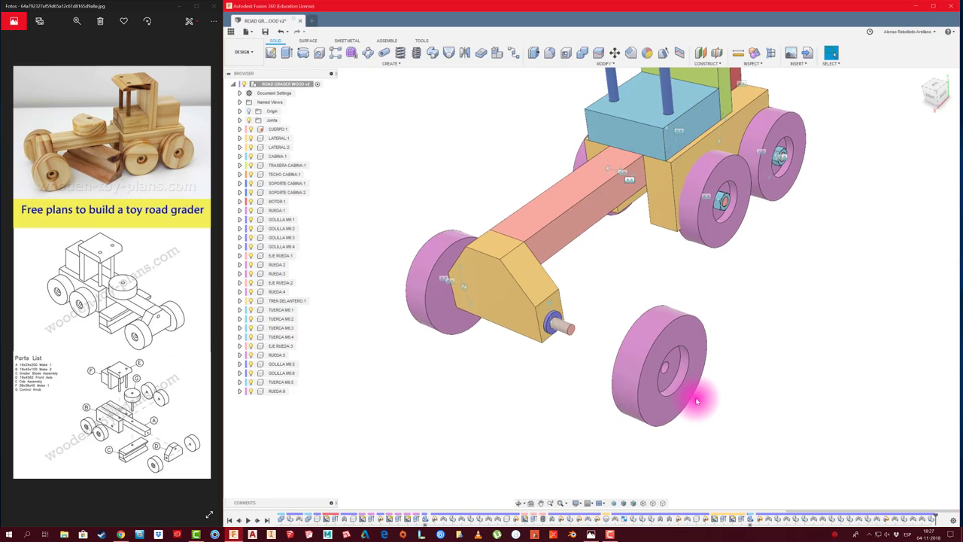
key(j)
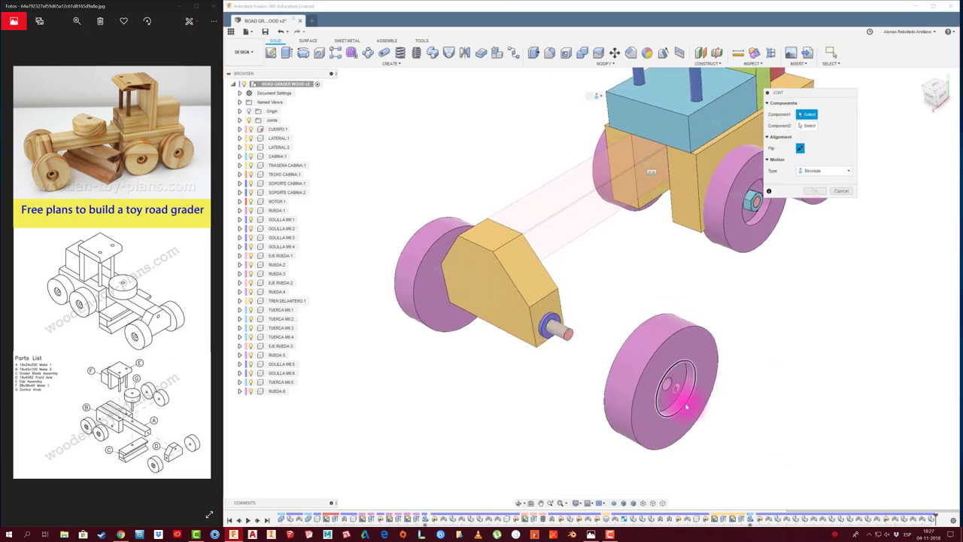
click(685, 407)
click(553, 331)
click(818, 260)
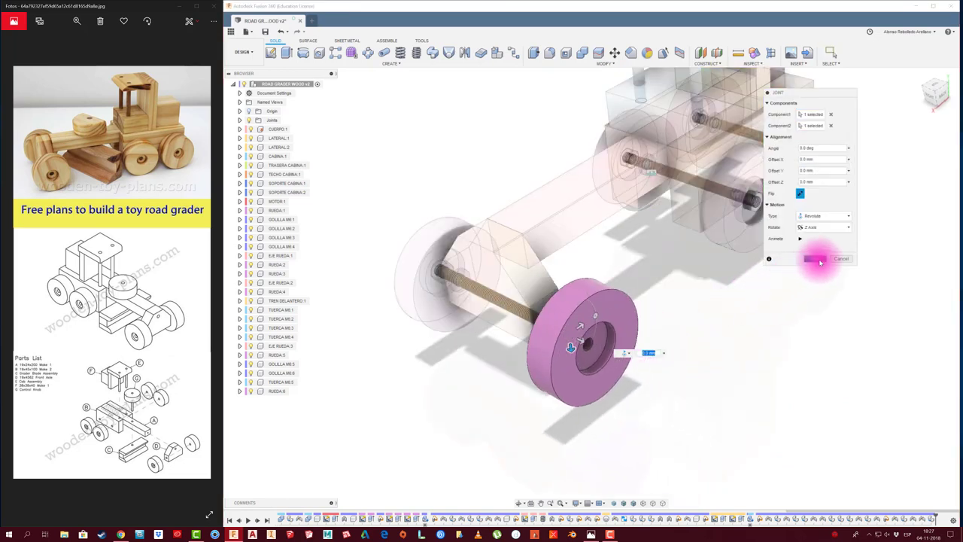
mouse_move(757, 275)
shift+middle_down()
mouse_move(790, 243)
mouse_move(764, 219)
shift+middle_up()
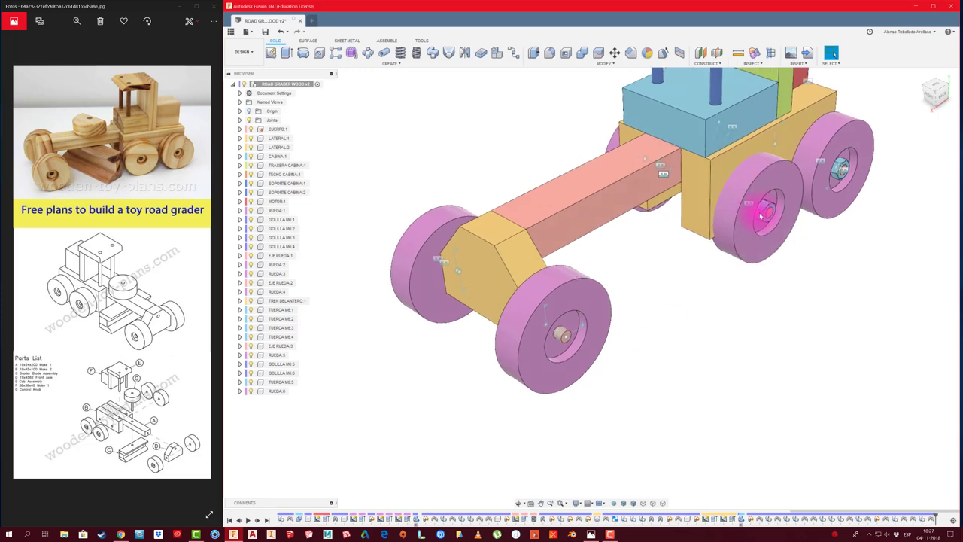
click(299, 337)
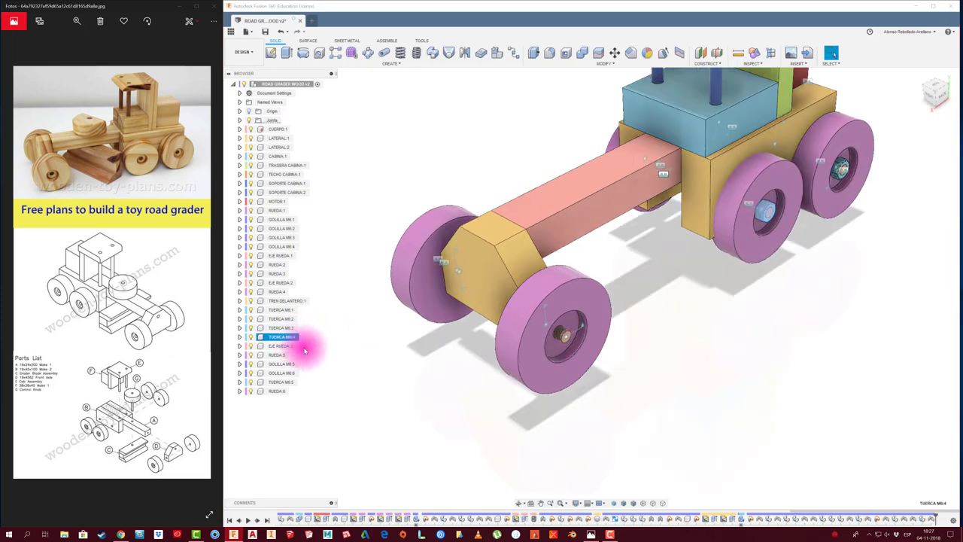
Copy and paste the TUERCA M6 nut and move the copy onto the ground beside the grader.
key(ctrl+c)
key(ctrl+v)
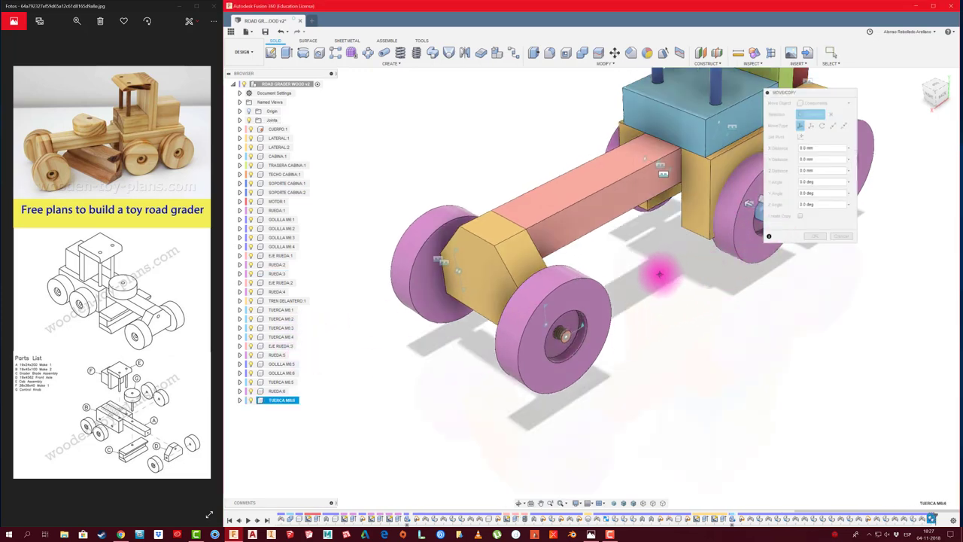
shift+middle_drag(645, 269, 684, 227)
drag(684, 227, 587, 331)
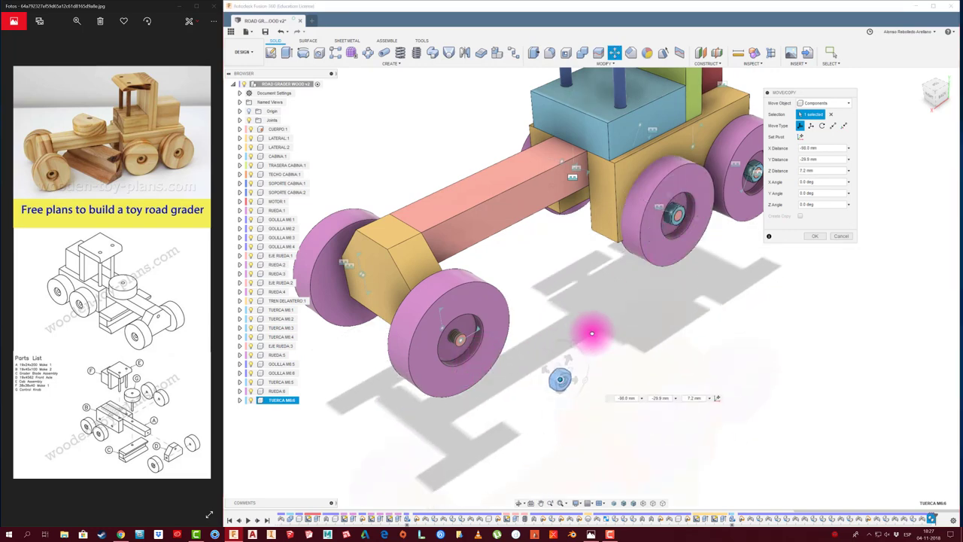
click(813, 242)
Rigidly joint the new nut onto the front wheel's axle end and save a new version.
scroll(564, 379, up, 3)
scroll(560, 387, up, 3)
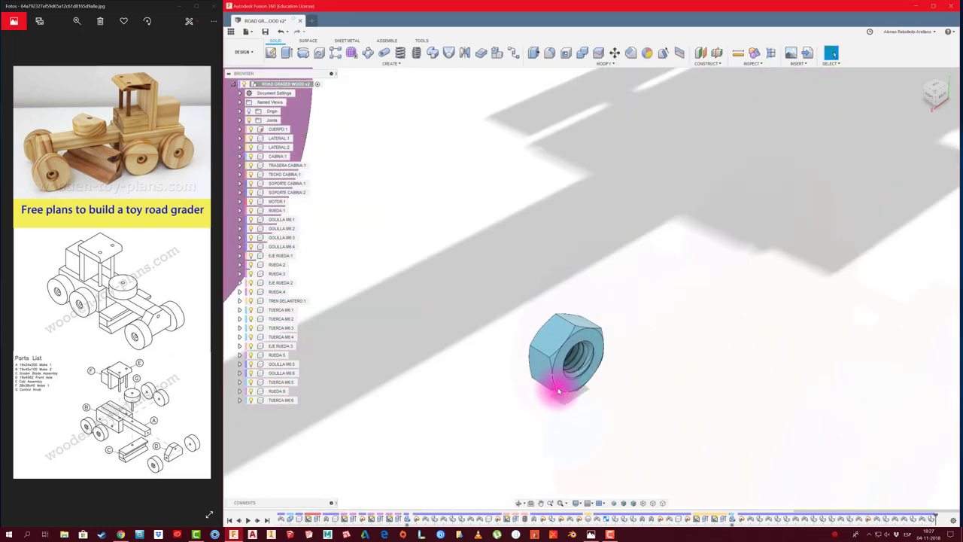
key(j)
scroll(565, 395, down, 5)
scroll(568, 399, down, 3)
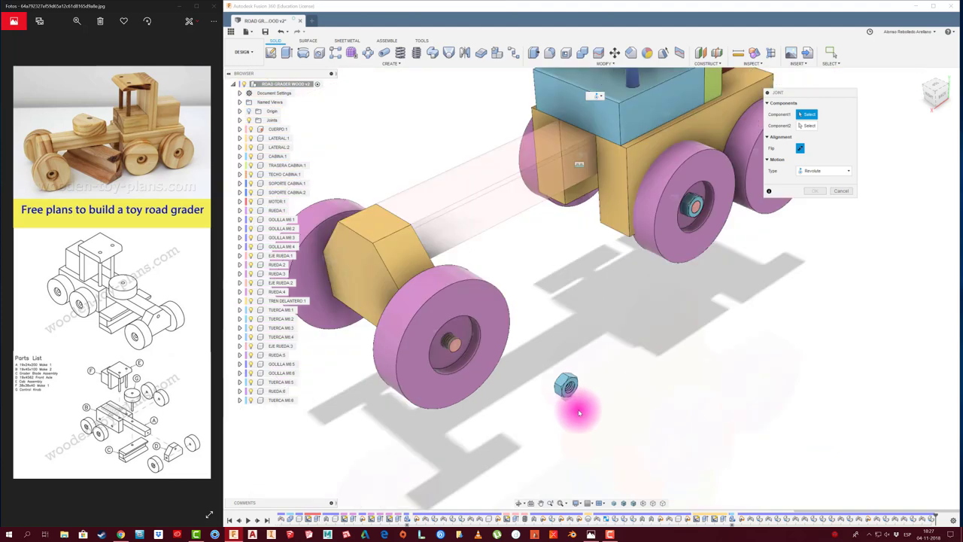
mouse_move(570, 398)
shift+middle_down()
mouse_move(702, 396)
mouse_move(676, 399)
shift+middle_up()
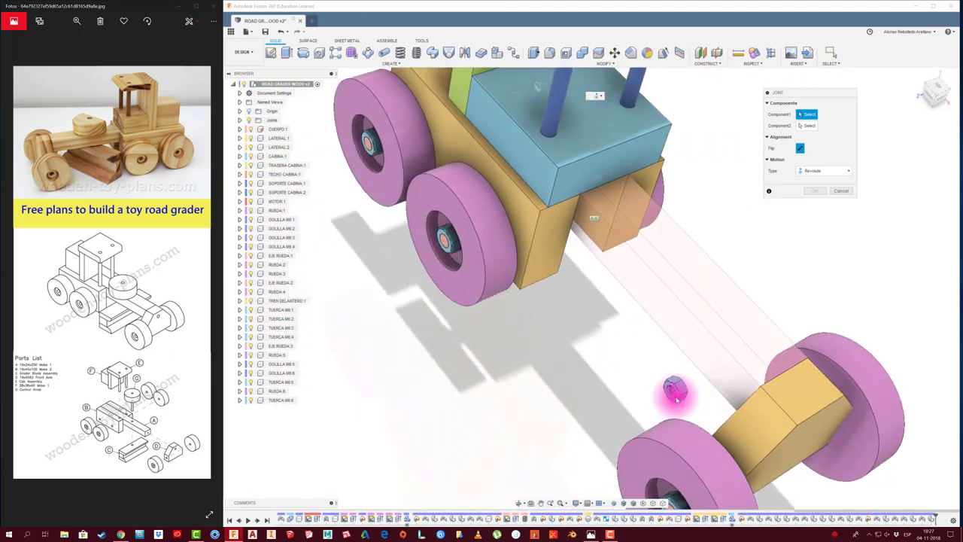
scroll(675, 395, up, 3)
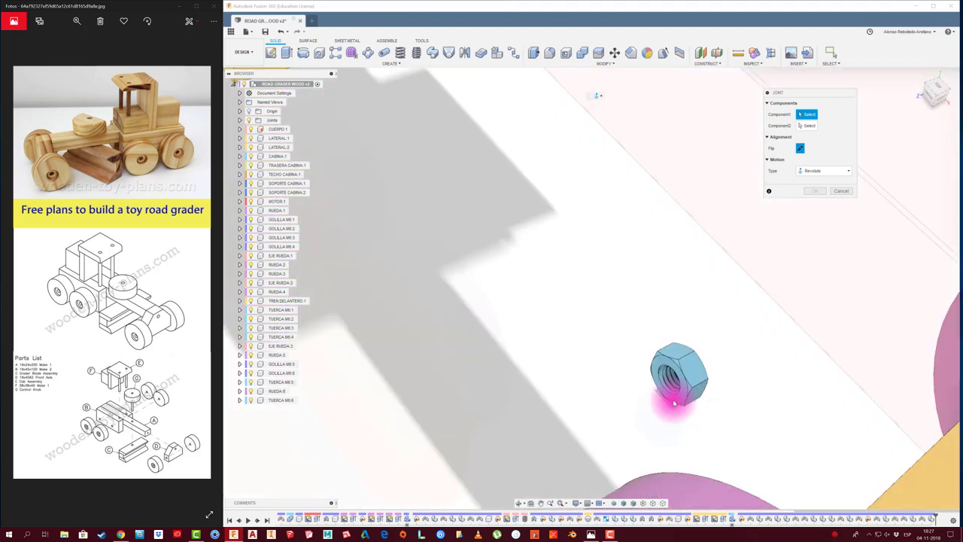
scroll(672, 387, up, 3)
click(669, 385)
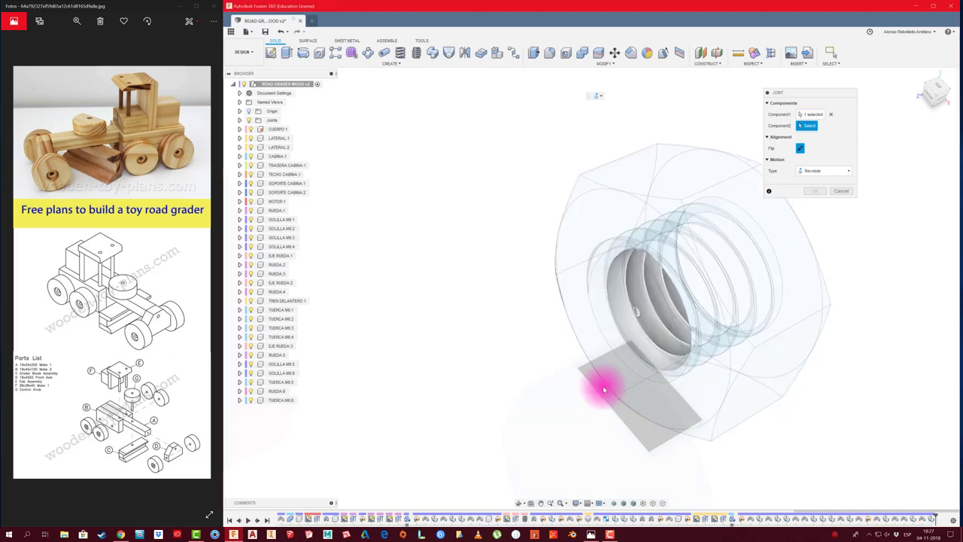
scroll(606, 383, down, 3)
scroll(576, 383, down, 3)
scroll(516, 380, up, 1)
scroll(520, 370, up, 2)
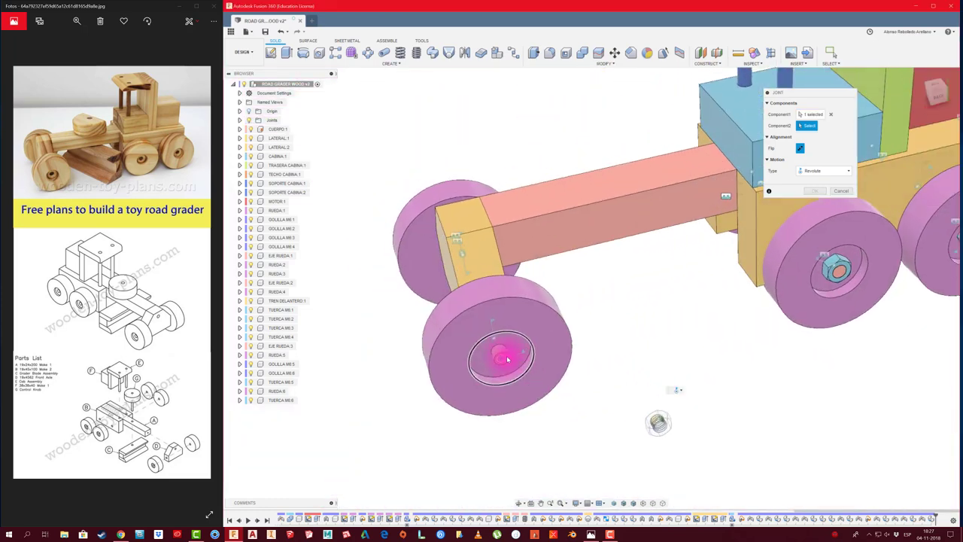
scroll(499, 372, up, 1)
click(502, 367)
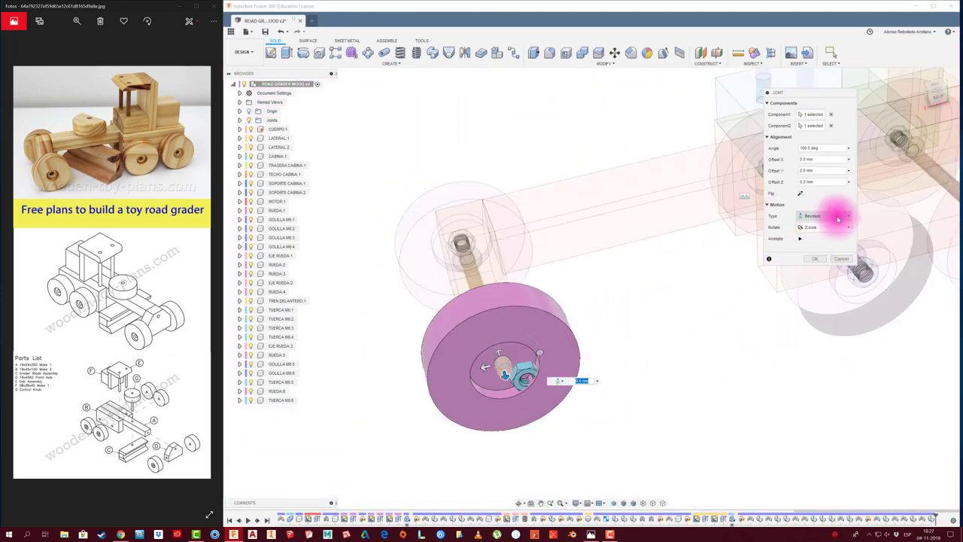
click(846, 216)
click(815, 233)
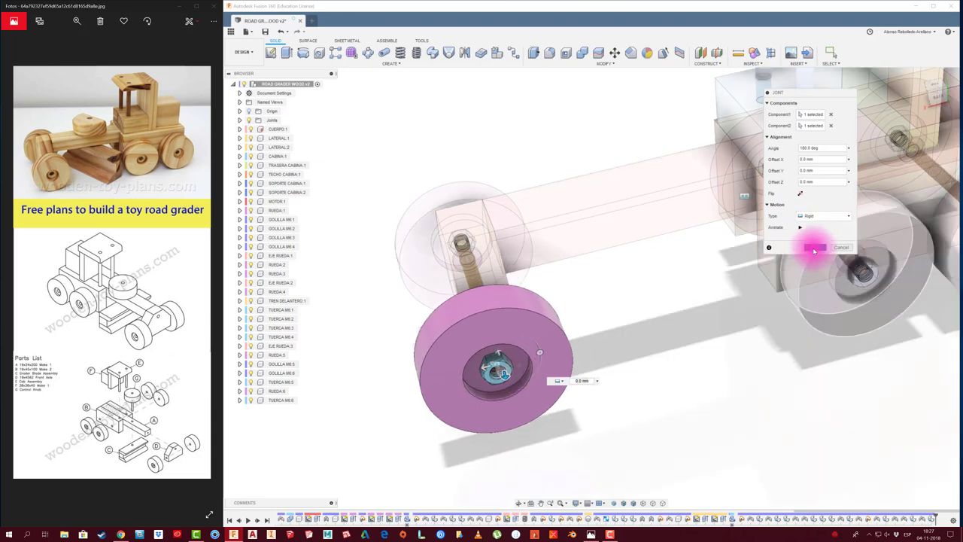
click(816, 258)
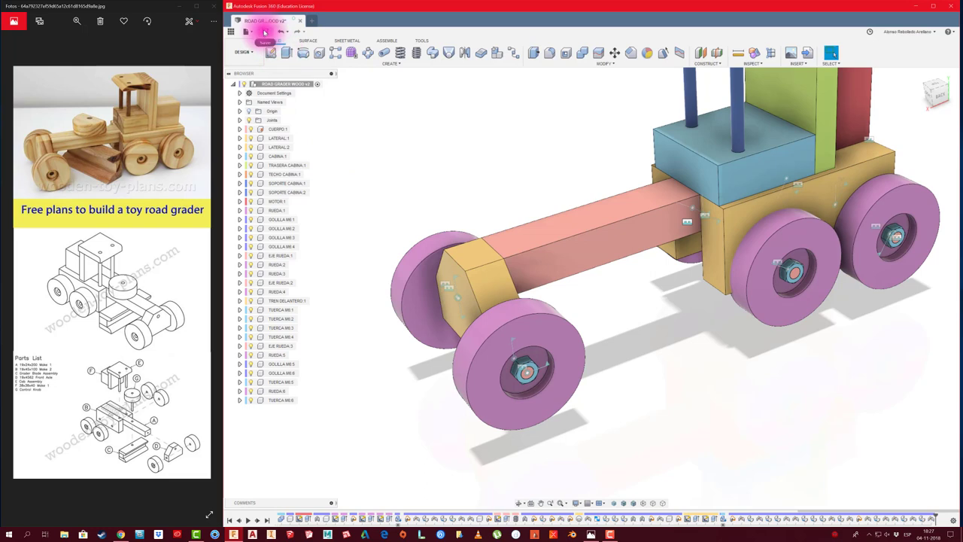
click(264, 33)
click(594, 281)
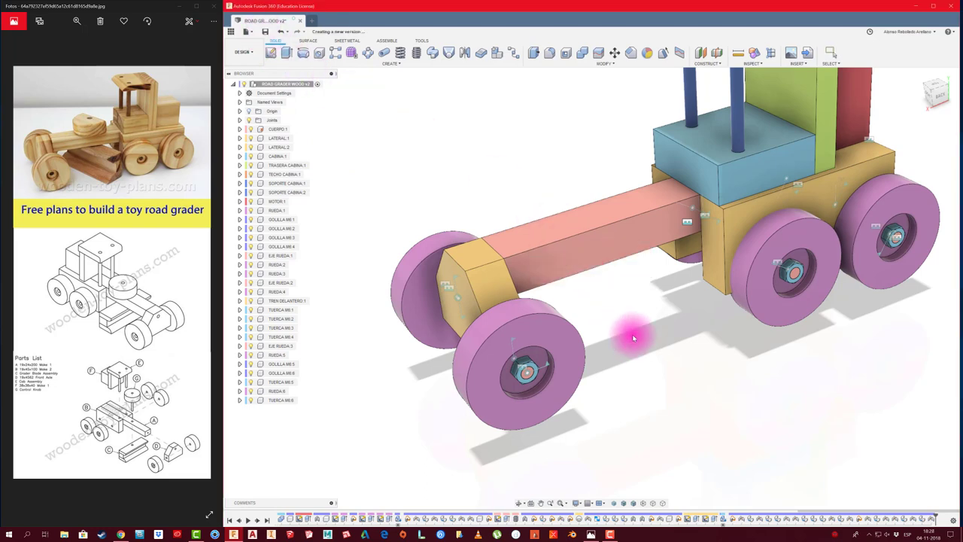
key(F6)
mouse_move(634, 344)
shift+middle_down()
mouse_move(635, 333)
mouse_move(639, 361)
mouse_move(690, 382)
mouse_move(791, 340)
mouse_move(707, 359)
mouse_move(703, 348)
mouse_move(750, 314)
mouse_move(611, 303)
mouse_move(725, 373)
mouse_move(727, 333)
mouse_move(680, 327)
mouse_move(699, 299)
shift+middle_up()
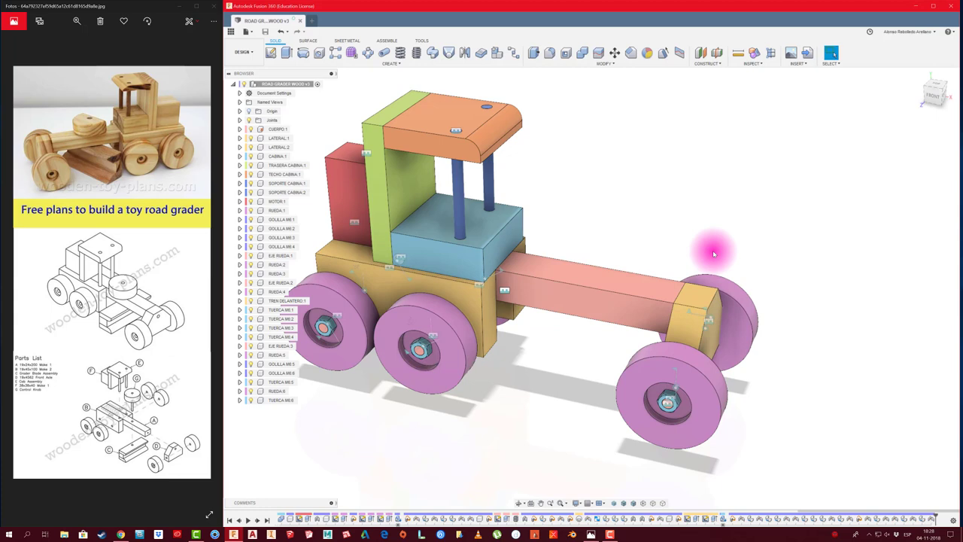
mouse_move(713, 253)
shift+middle_down()
mouse_move(662, 266)
mouse_move(639, 348)
shift+middle_up()
click(639, 356)
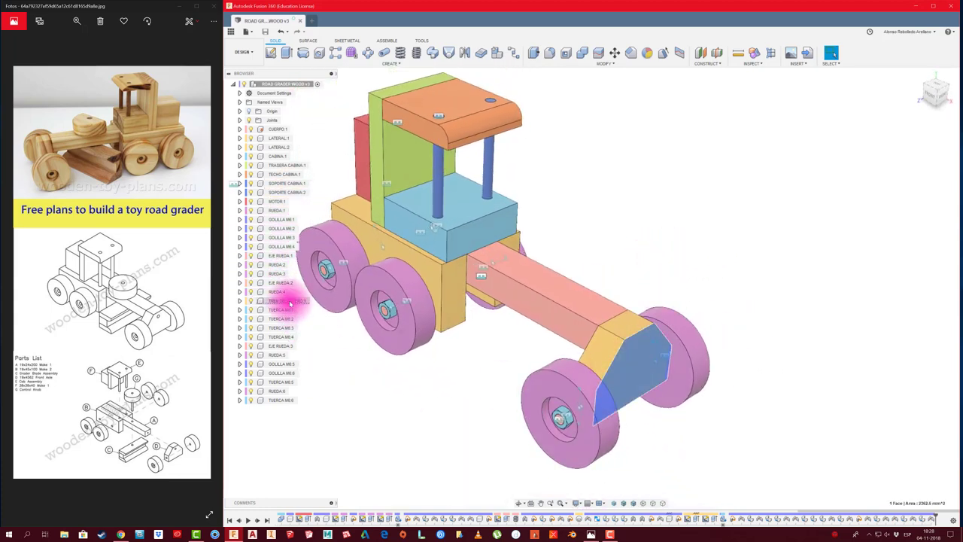
click(290, 301)
Activate TREN DELANTERO and start a sketch on its front face in wireframe view.
click(314, 301)
click(270, 52)
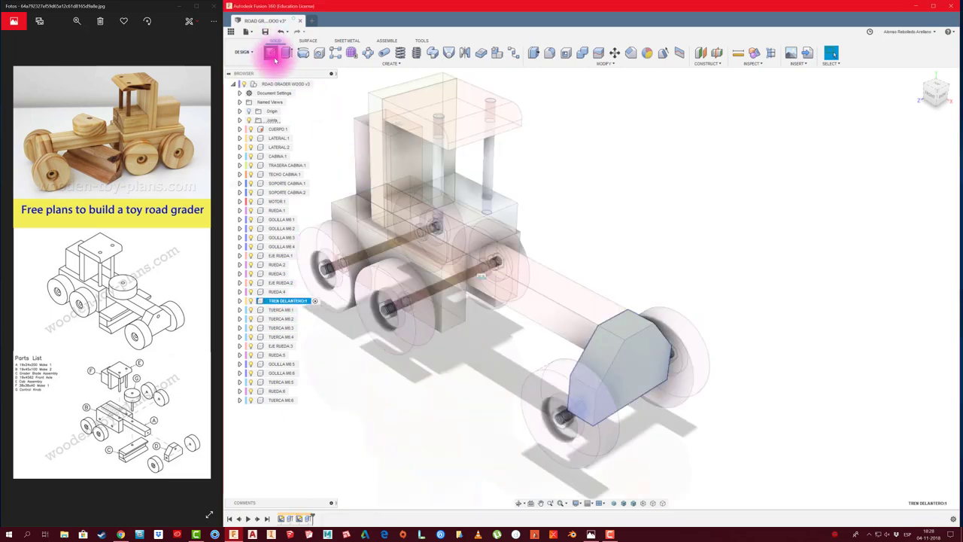
click(641, 354)
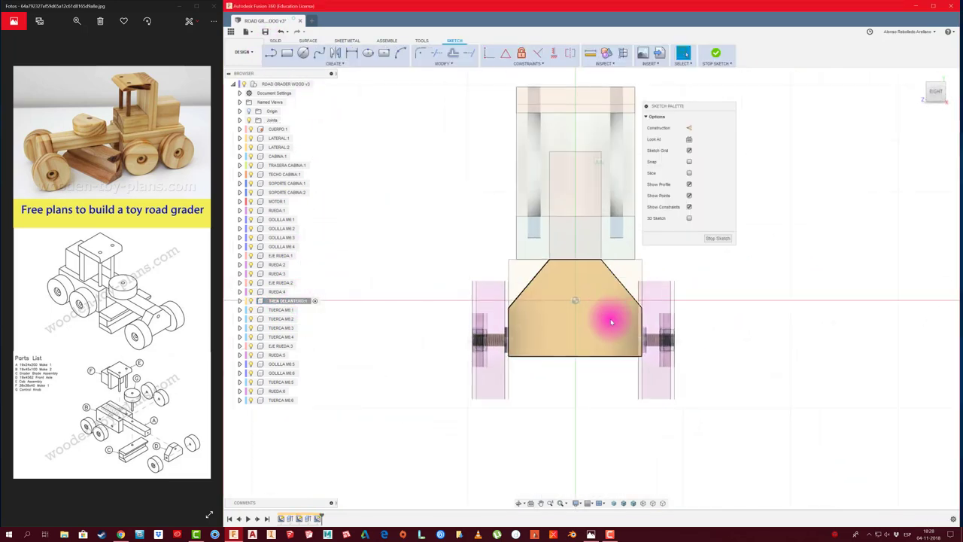
click(642, 503)
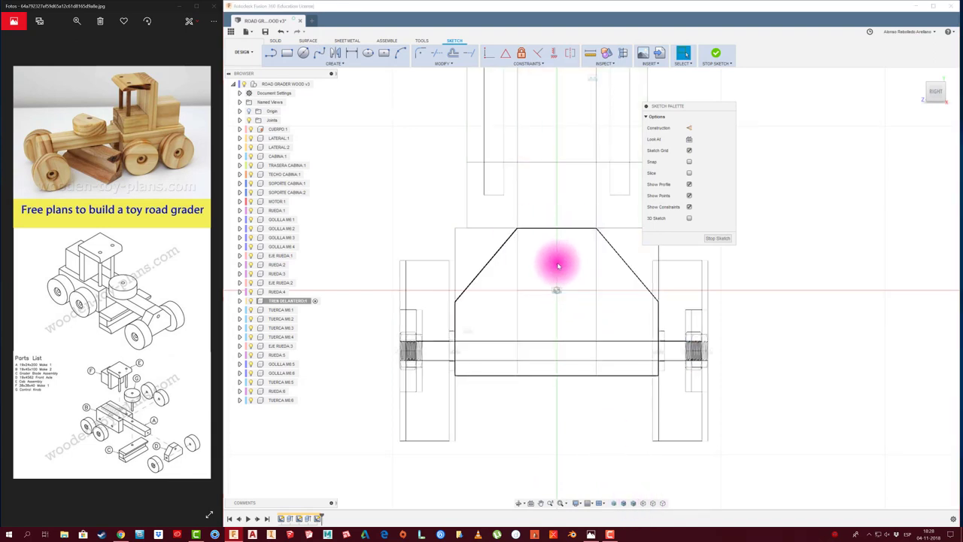
Draw a small circle above the axle and give it a dimension.
key(c)
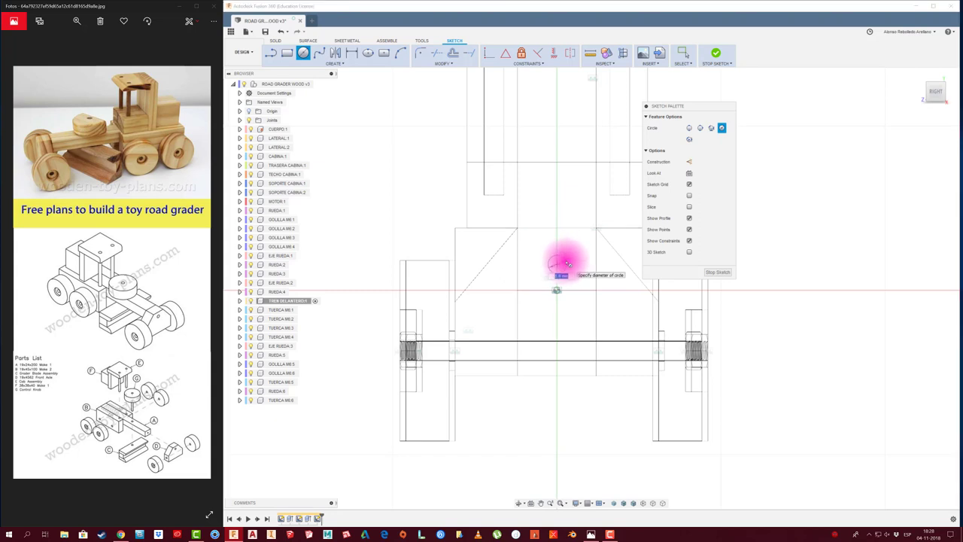
key(Escape)
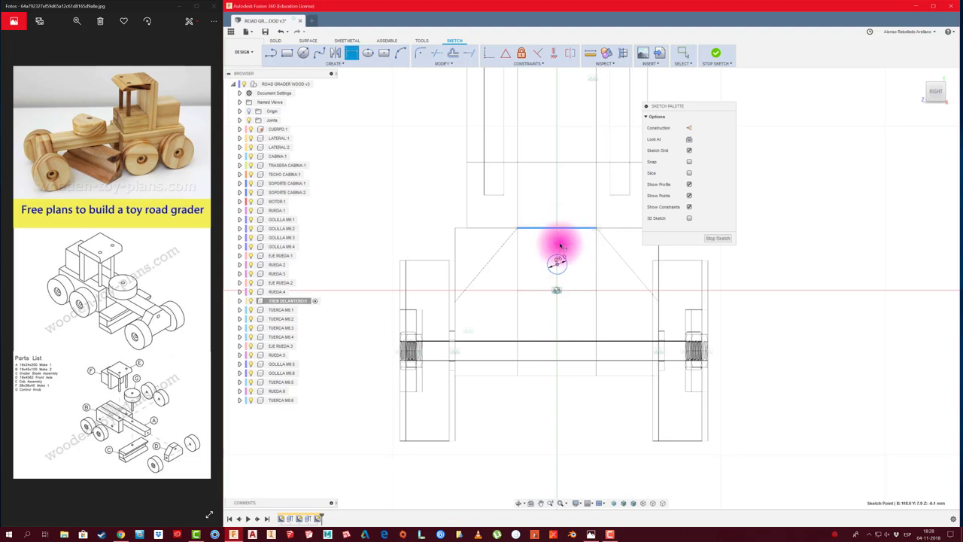
click(578, 249)
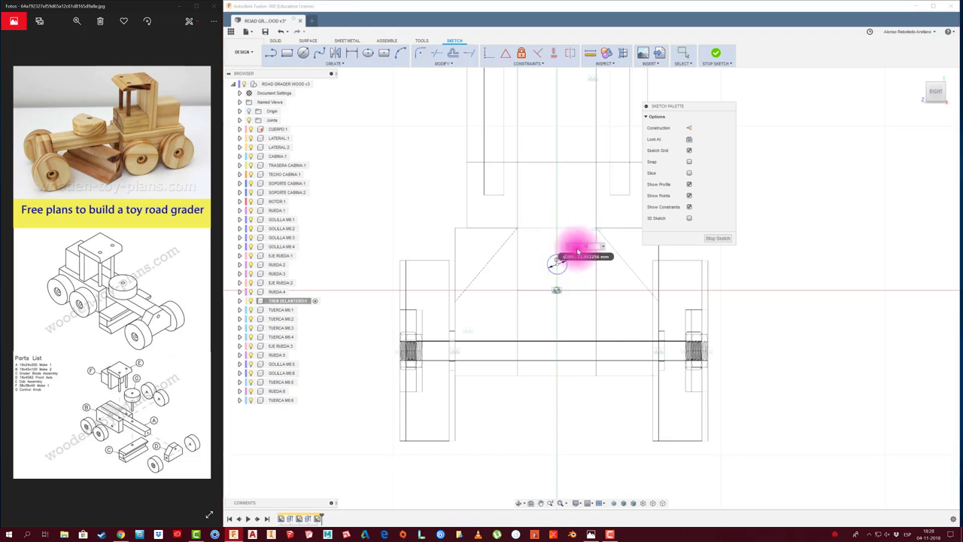
key(Return)
Extrude the circle as a 40 mm cut into the front axle block, then reactivate the shaded root assembly.
key(e)
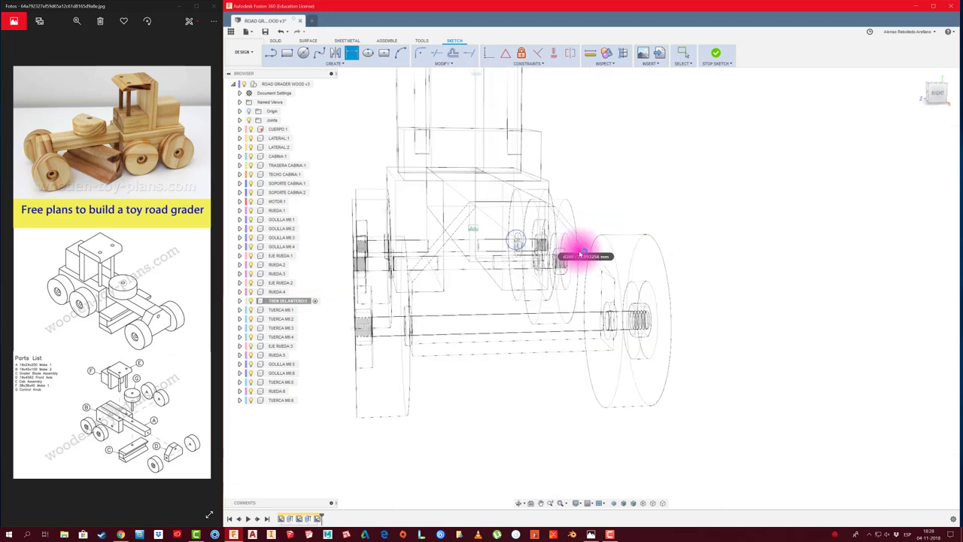
click(637, 350)
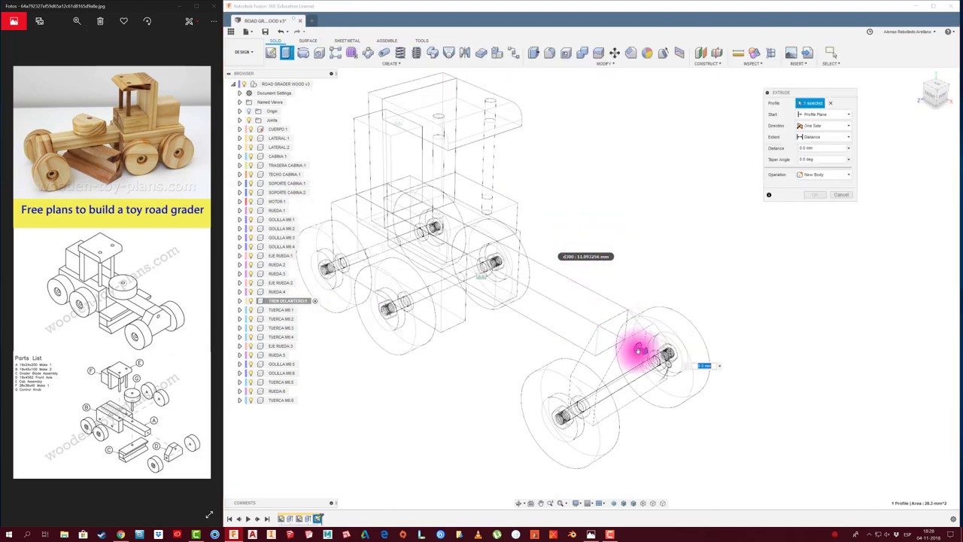
drag(645, 351, 593, 322)
shift+middle_drag(567, 307, 618, 308)
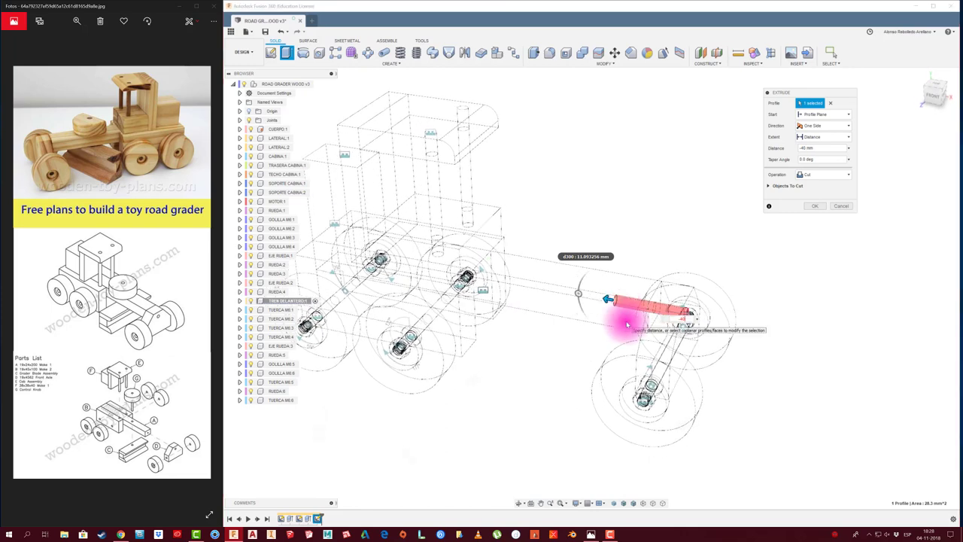
click(818, 206)
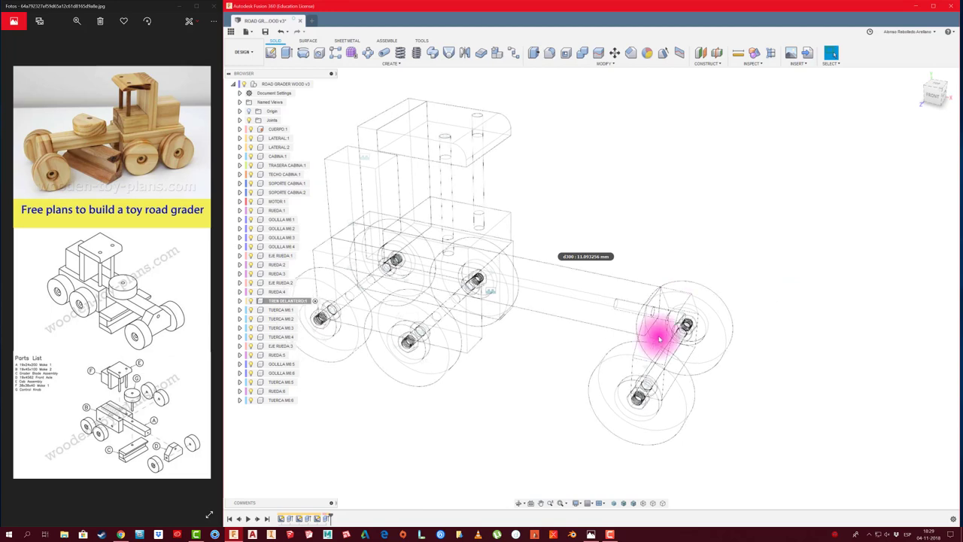
click(632, 505)
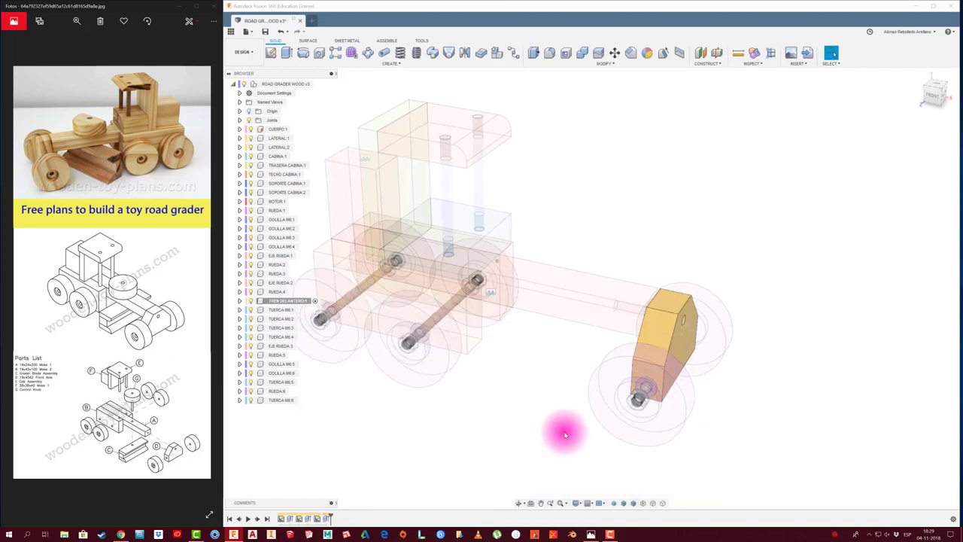
click(316, 83)
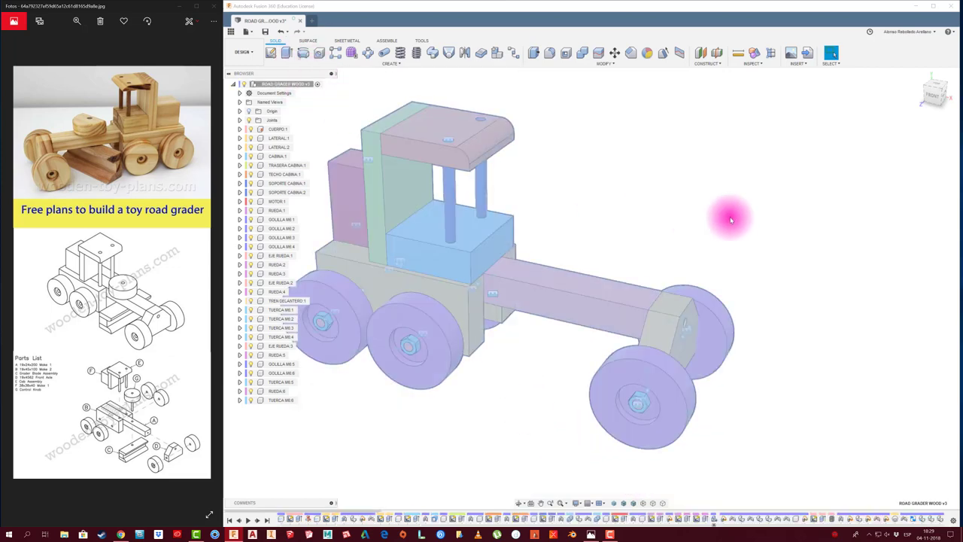
Delete joints Rigid30 and Rev29, then pull the freed front wheel away from the axle.
mouse_move(716, 296)
shift+middle_down()
mouse_move(550, 400)
mouse_move(615, 386)
mouse_move(544, 400)
mouse_move(564, 392)
mouse_move(565, 369)
mouse_move(475, 389)
mouse_move(486, 400)
mouse_move(336, 407)
shift+middle_up()
click(284, 400)
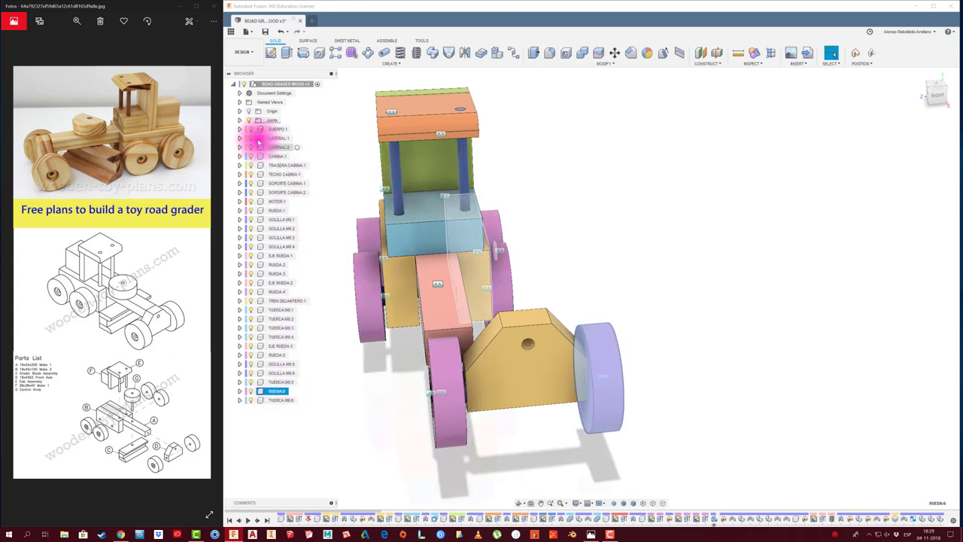
click(240, 121)
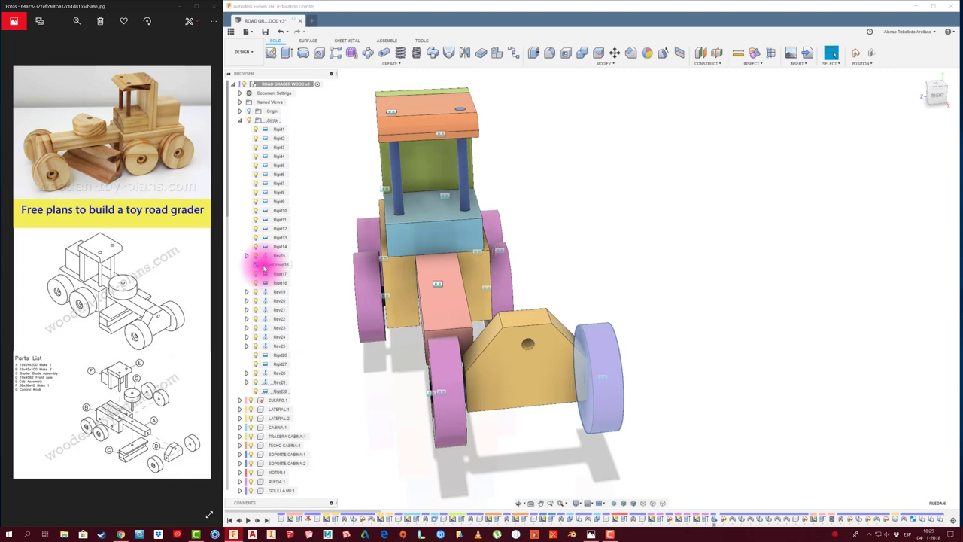
click(283, 393)
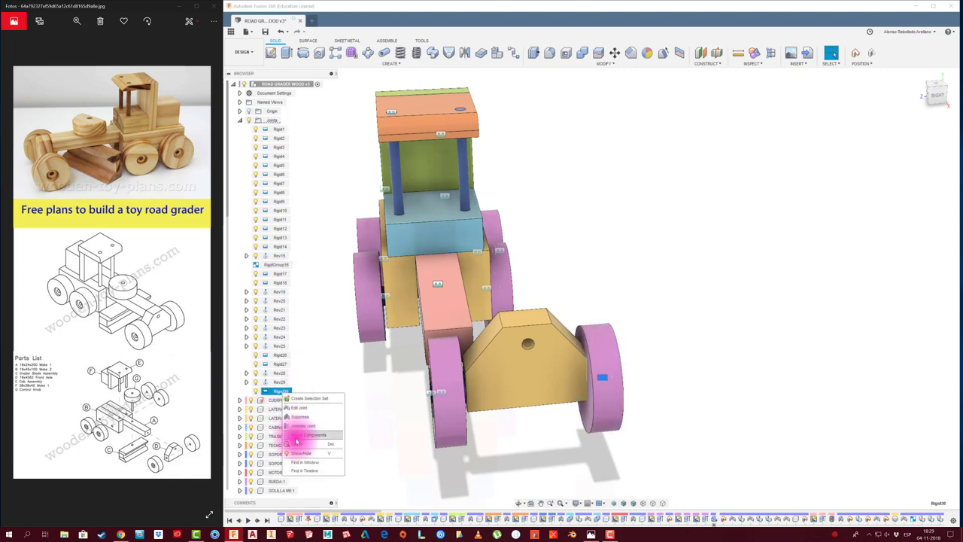
click(299, 442)
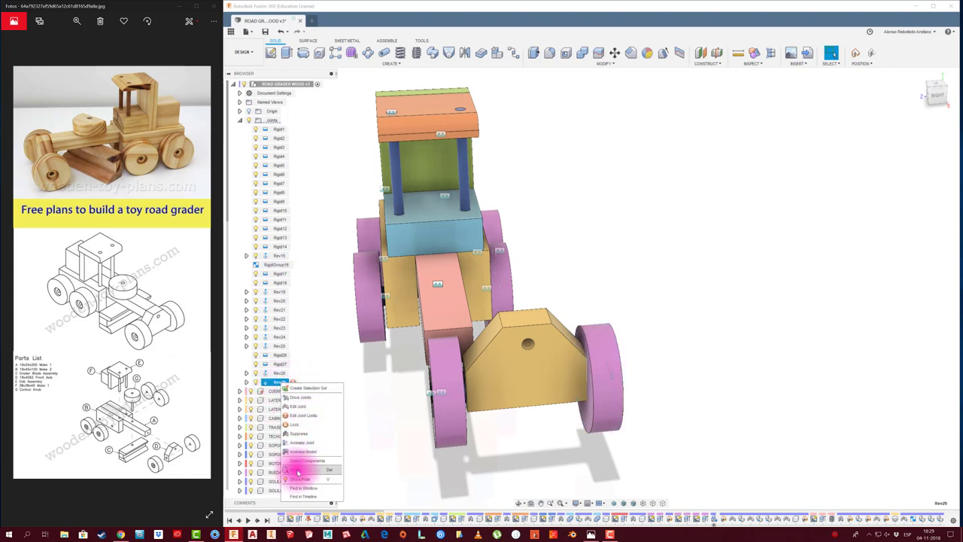
click(328, 470)
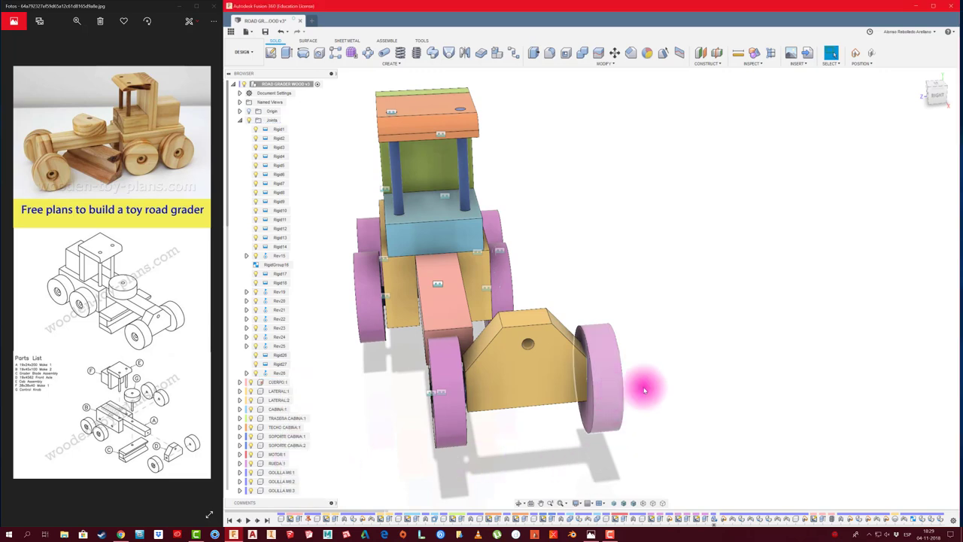
drag(640, 387, 639, 410)
Move the nut aside, capture positions, and rigidly joint the wheel hole to the axle end (Rigid31).
scroll(619, 402, up, 2)
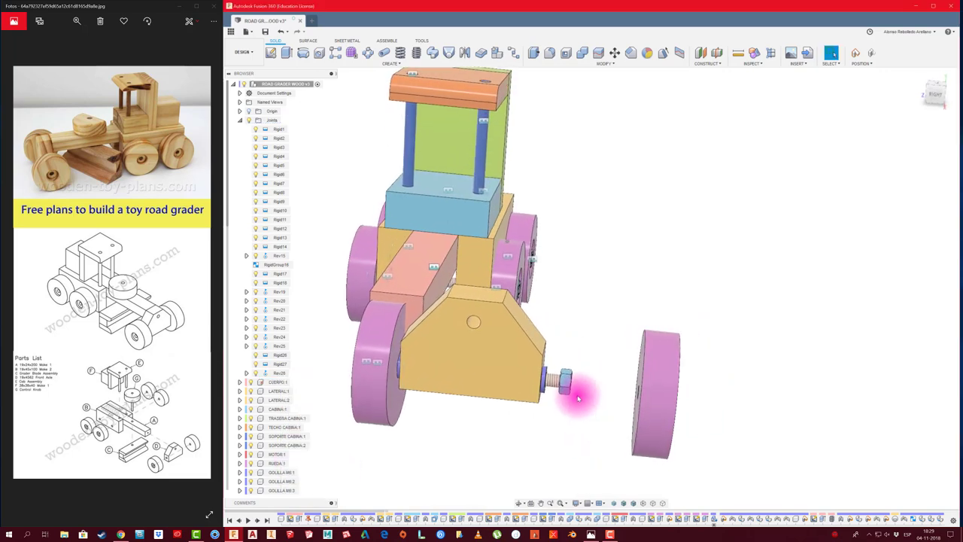
scroll(576, 392, up, 2)
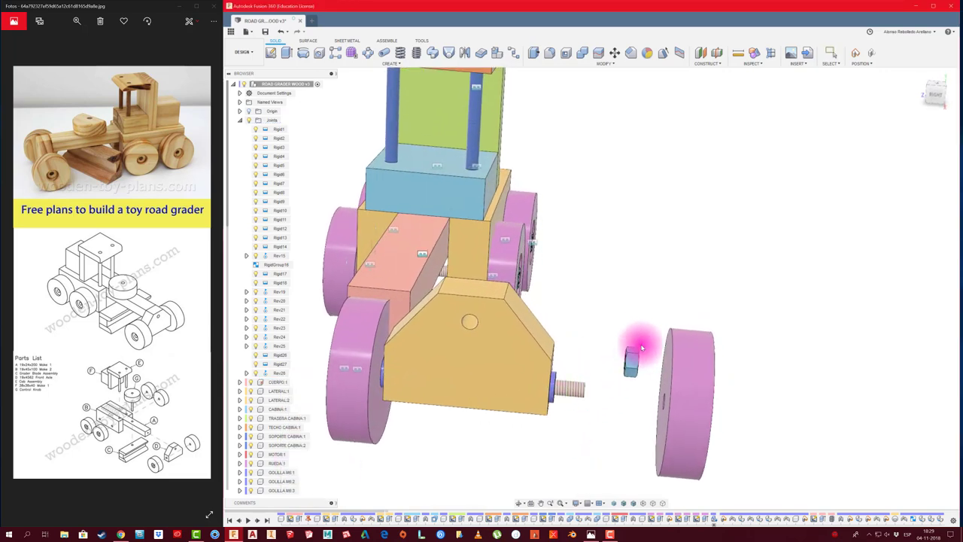
mouse_move(642, 347)
mouse_down()
mouse_move(643, 414)
mouse_move(639, 404)
mouse_up()
click(517, 279)
key(j)
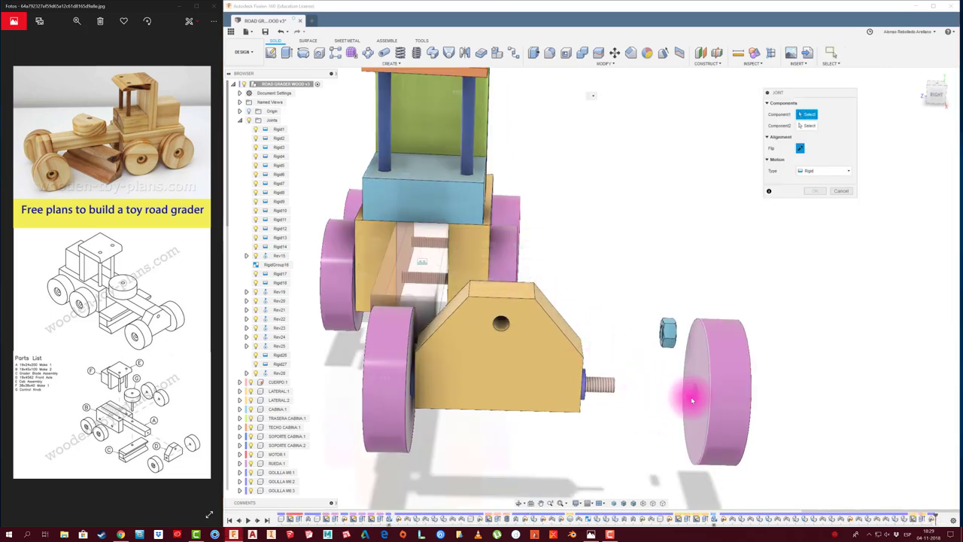
click(697, 395)
shift+middle_drag(617, 404, 451, 398)
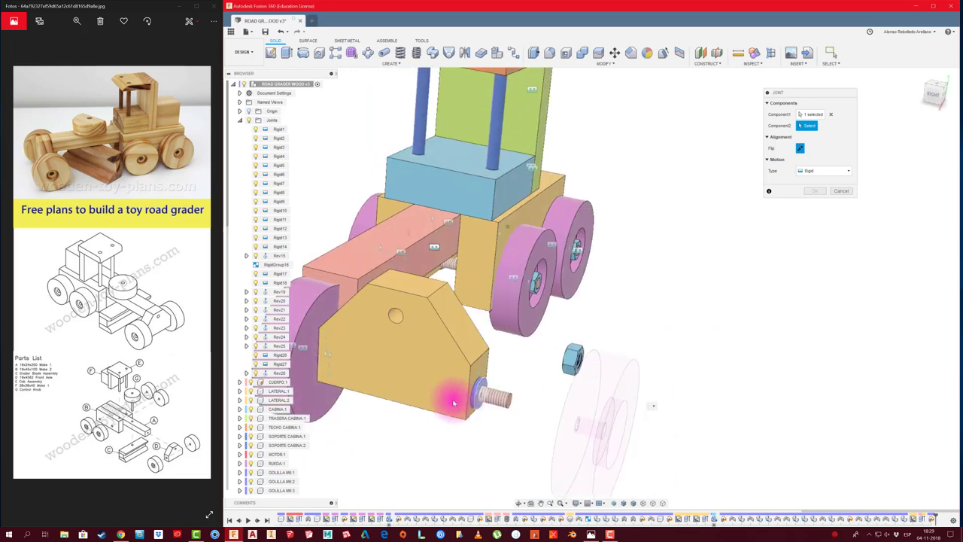
click(480, 404)
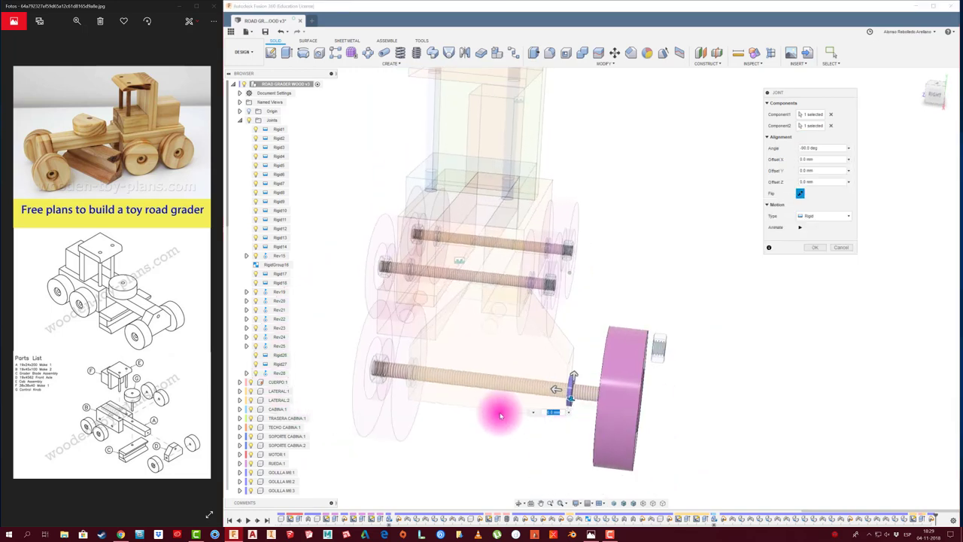
click(811, 249)
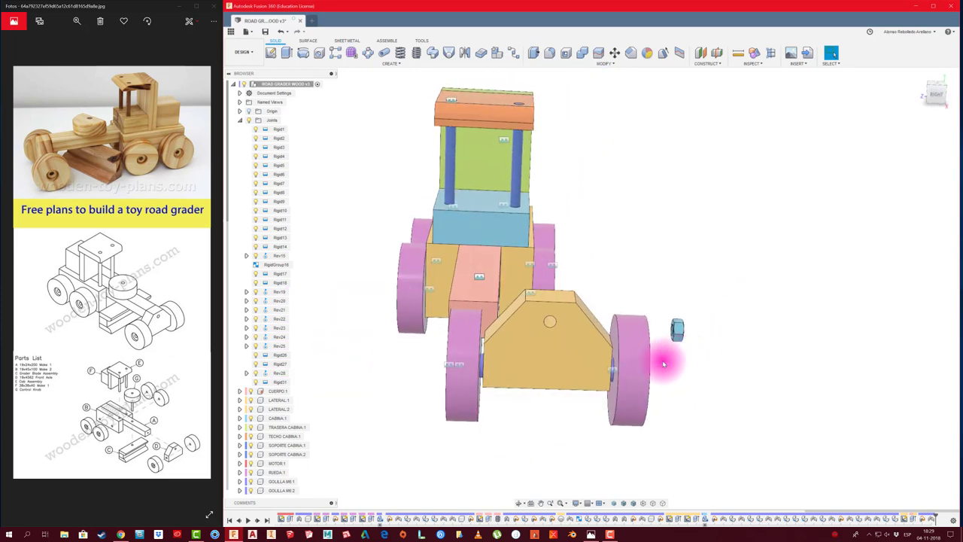
scroll(583, 388, up, 1)
scroll(585, 388, up, 1)
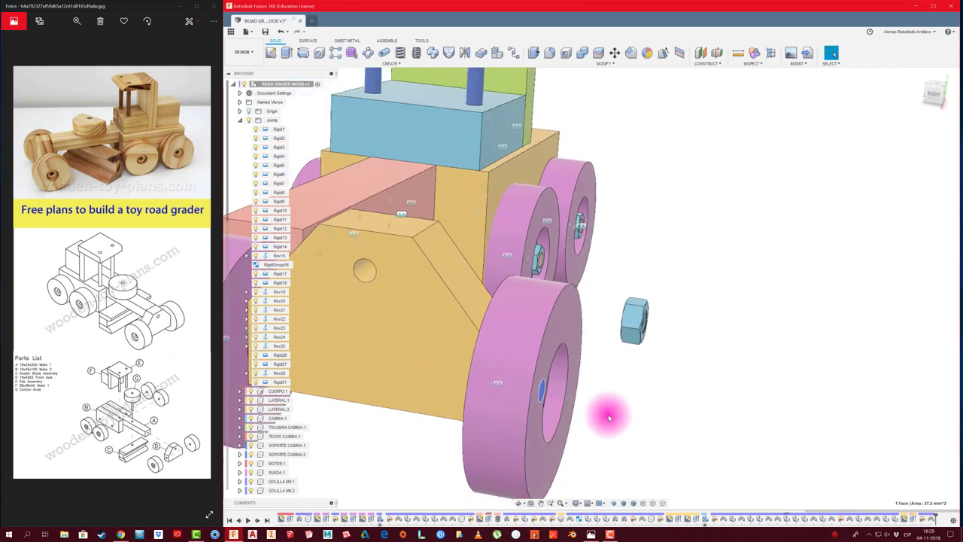
Measure the 3.6 mm gap between the front wheel hole edge and the axle end.
key(i)
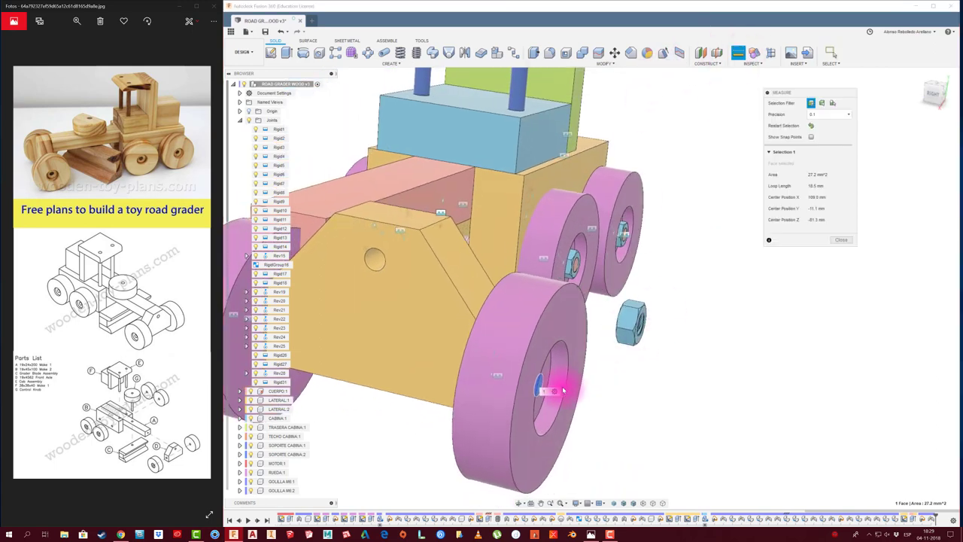
click(570, 385)
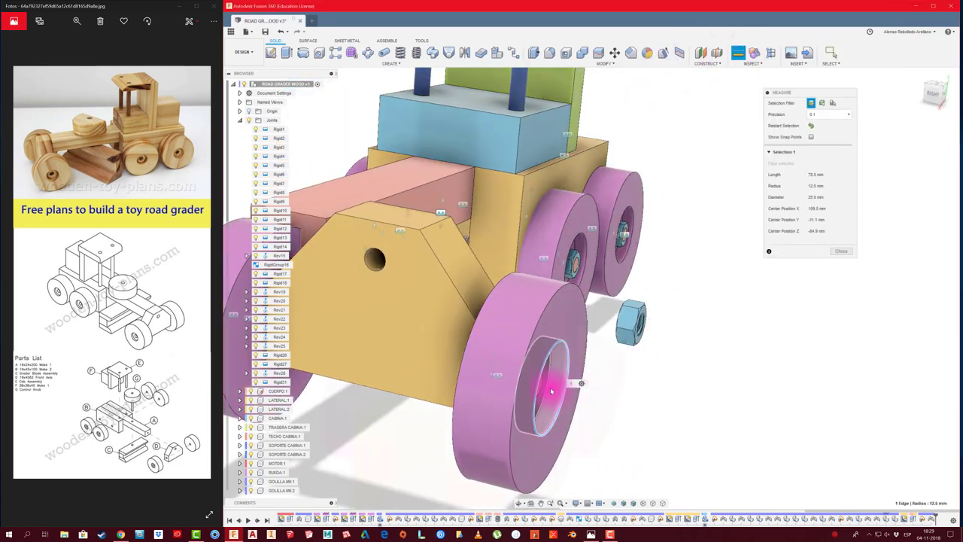
click(541, 387)
scroll(575, 395, up, 5)
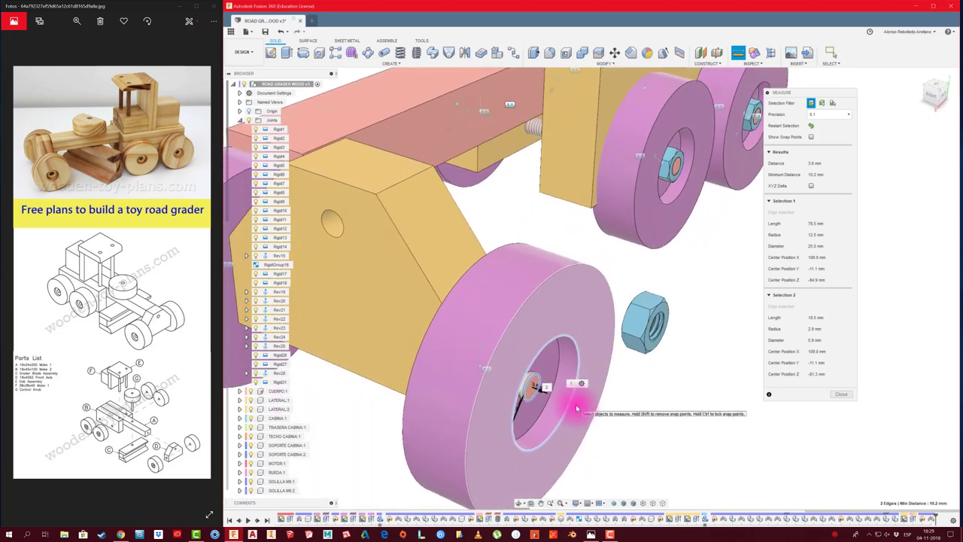
scroll(577, 395, down, 3)
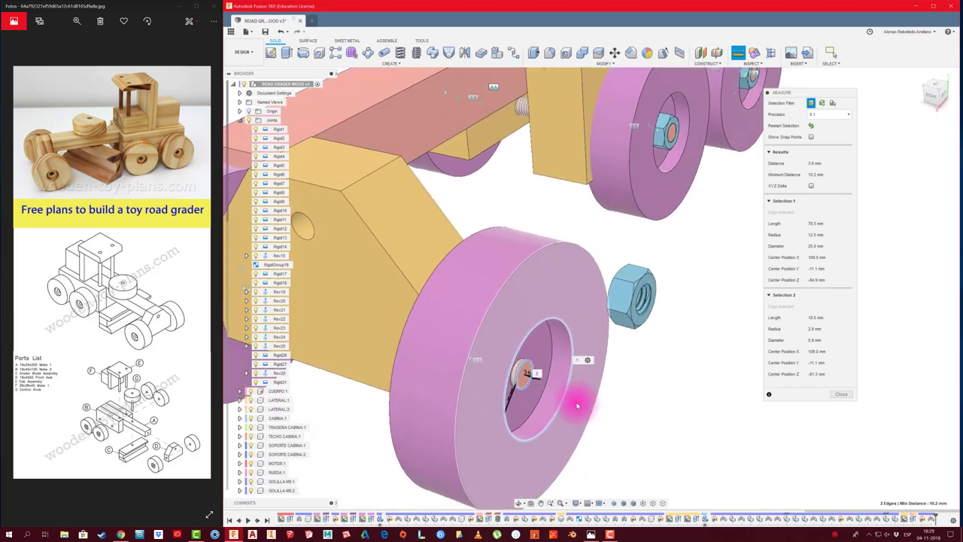
click(840, 394)
scroll(674, 307, down, 5)
click(533, 53)
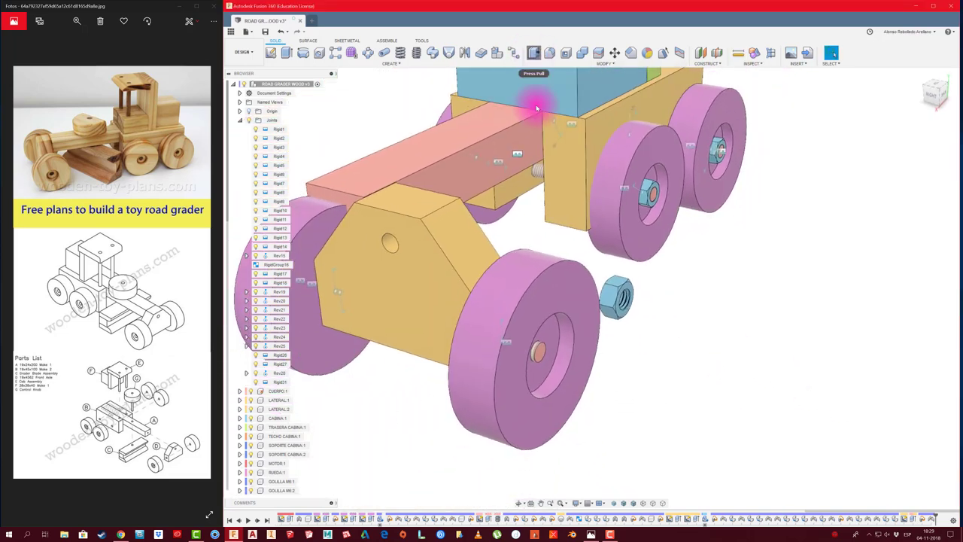
Press-pull the first axle end face inside the wheel and apply the offset.
click(543, 353)
mouse_move(549, 343)
mouse_down()
mouse_move(581, 365)
mouse_move(582, 345)
mouse_move(839, 155)
mouse_up()
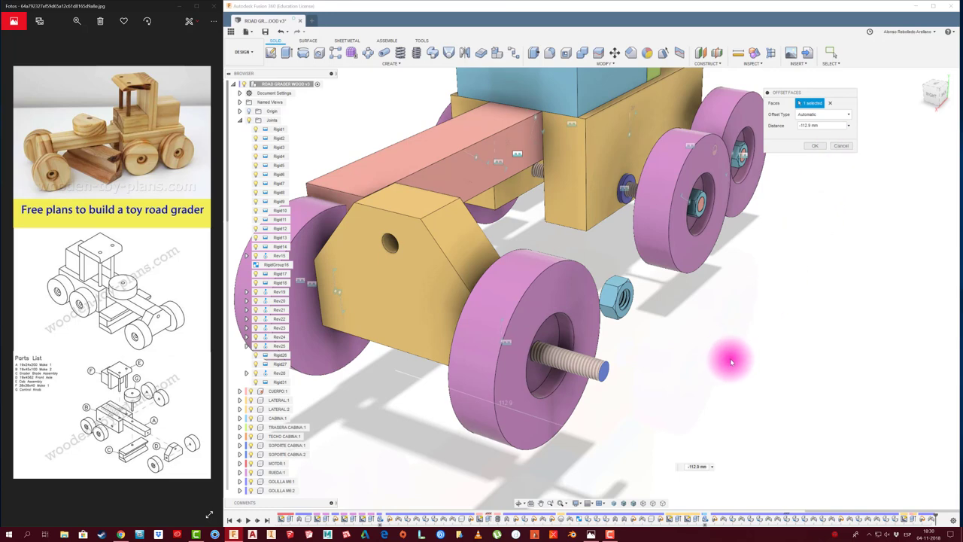
shift+middle_drag(730, 362, 729, 367)
key(Return)
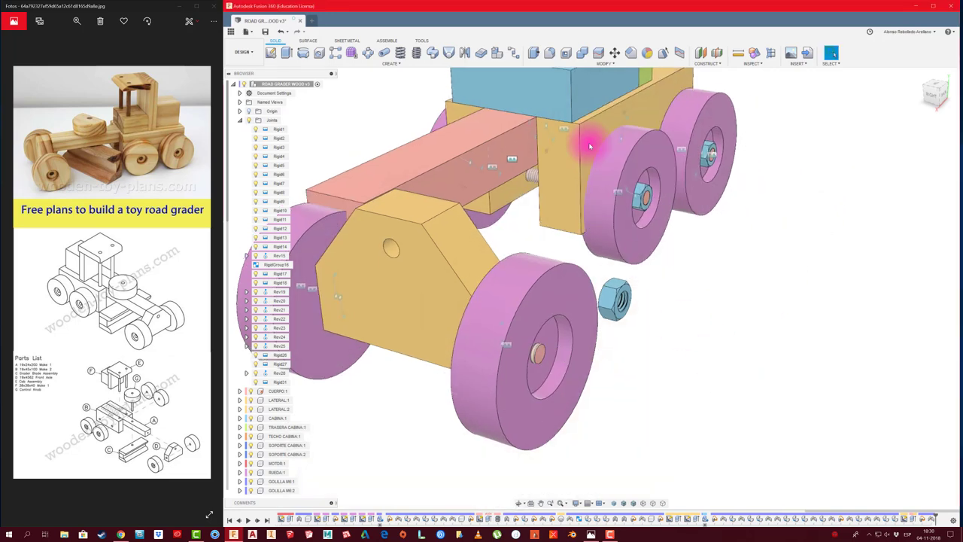
Offset the next axle end face inside its wheel by -85 mm.
click(536, 53)
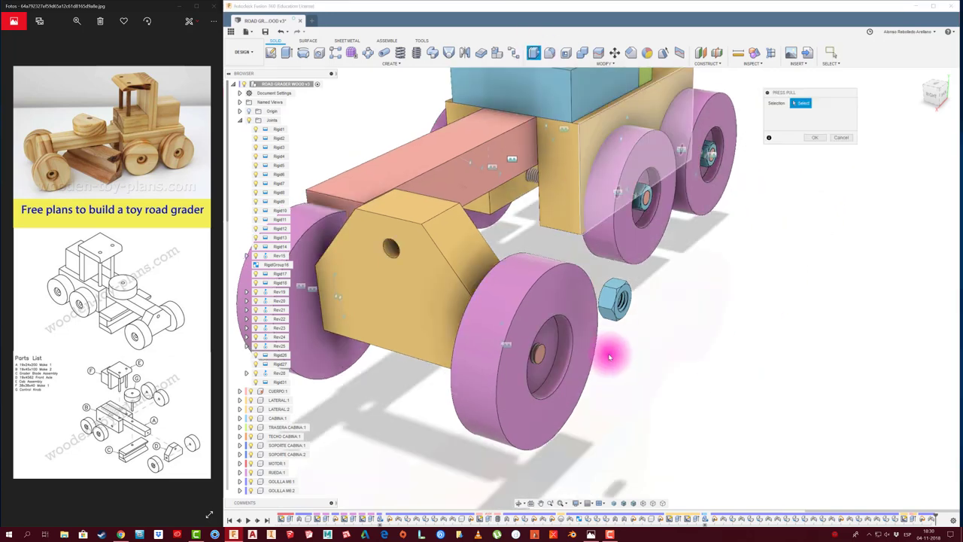
click(541, 356)
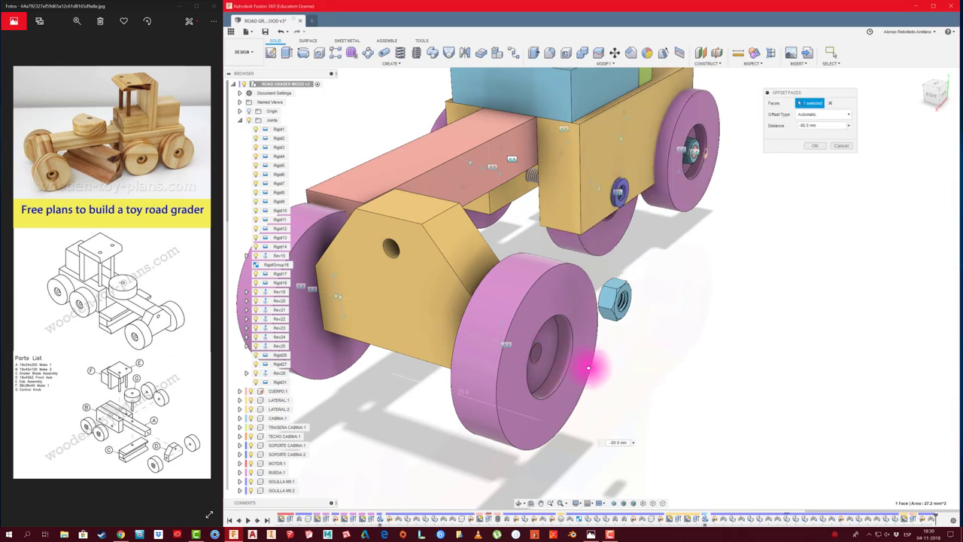
drag(588, 368, 663, 399)
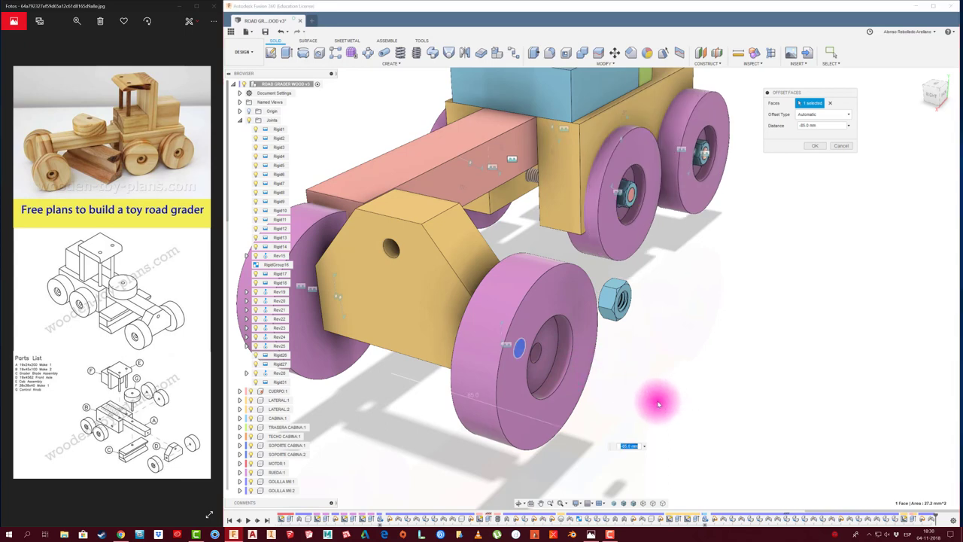
mouse_move(663, 399)
shift+middle_down()
mouse_move(671, 389)
mouse_move(657, 389)
mouse_move(634, 421)
mouse_move(635, 438)
mouse_move(607, 398)
shift+middle_up()
mouse_move(613, 404)
shift+middle_down()
mouse_move(675, 399)
mouse_move(849, 112)
mouse_move(843, 155)
shift+middle_up()
Apply the second face offset, drag the hex nut clear of the front wheel, and collapse the Joints folder.
key(Escape)
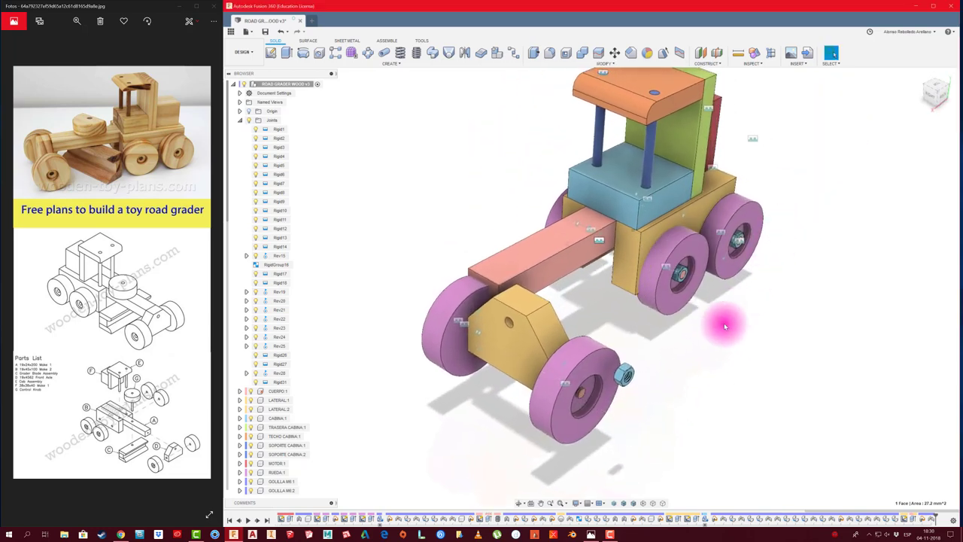
mouse_move(727, 323)
shift+middle_down()
mouse_move(639, 344)
mouse_move(610, 271)
shift+middle_up()
scroll(635, 348, up, 3)
drag(606, 272, 699, 344)
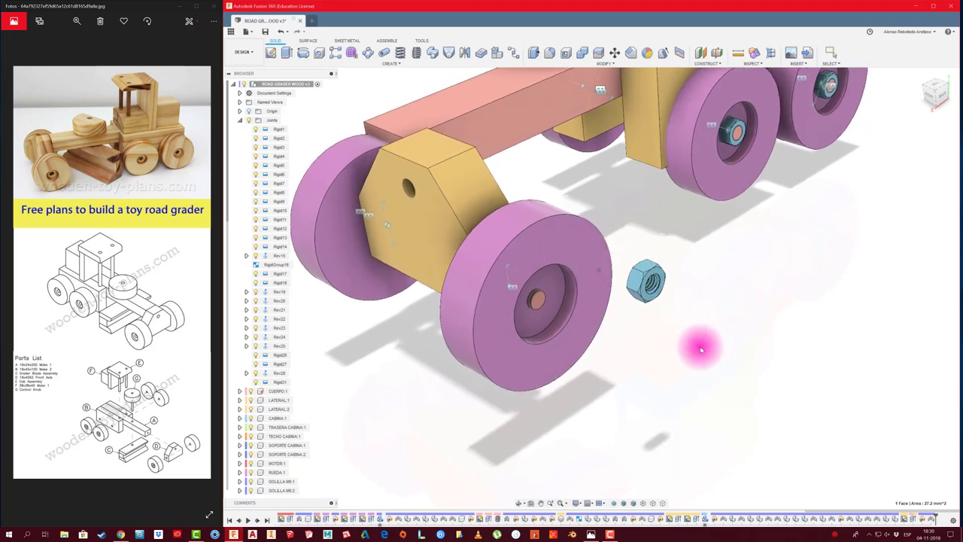
scroll(694, 343, up, 3)
scroll(580, 333, down, 5)
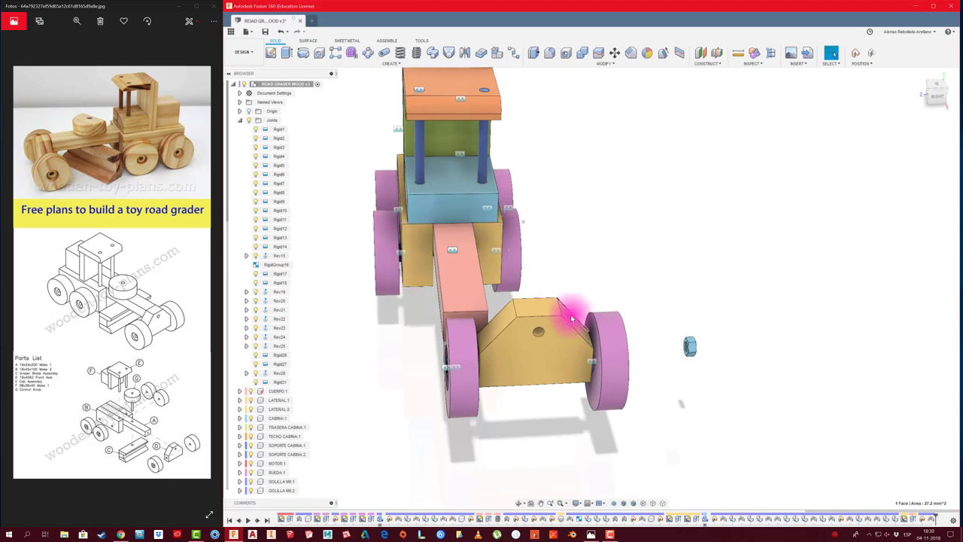
mouse_move(570, 315)
shift+middle_down()
mouse_move(518, 392)
mouse_move(511, 385)
shift+middle_up()
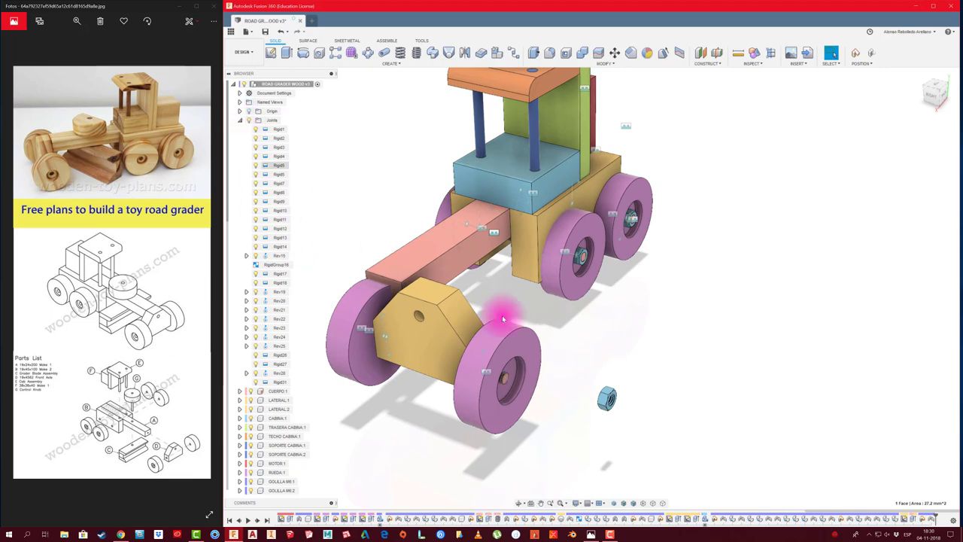
shift+middle_drag(502, 317, 503, 389)
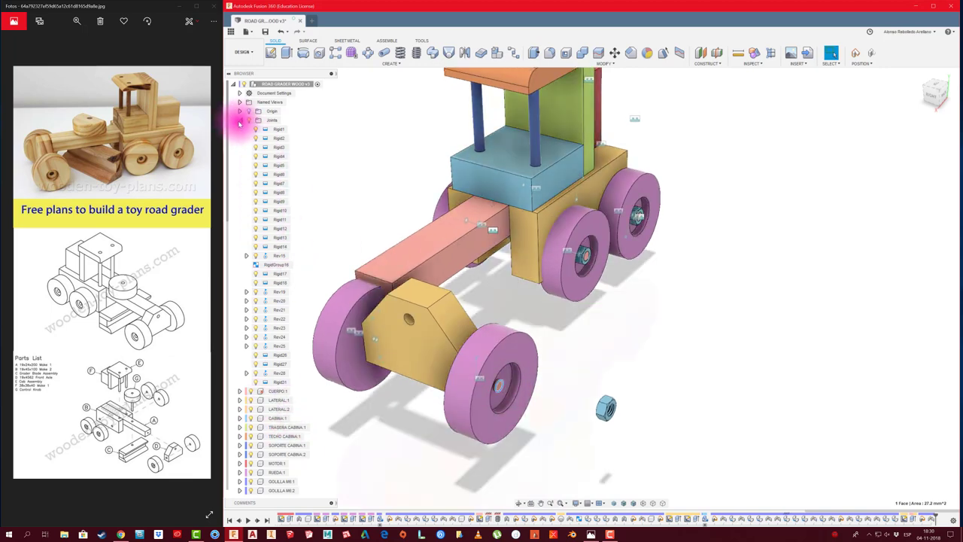
click(239, 121)
scroll(414, 411, up, 3)
mouse_move(408, 414)
shift+middle_down()
mouse_move(532, 441)
mouse_move(699, 458)
mouse_move(632, 451)
mouse_move(516, 394)
mouse_move(505, 419)
shift+middle_up()
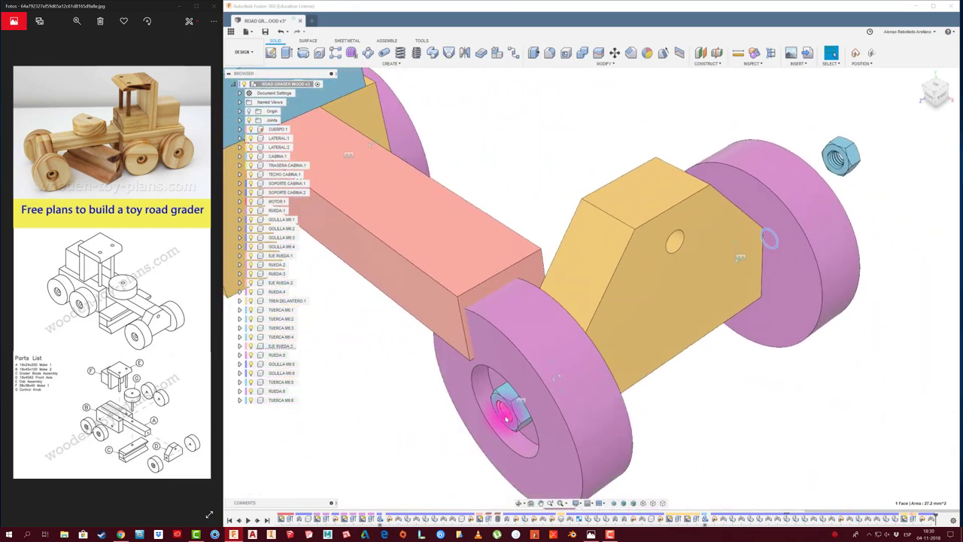
Delete the old front axle running through the front wheels, accepting the warning.
click(282, 346)
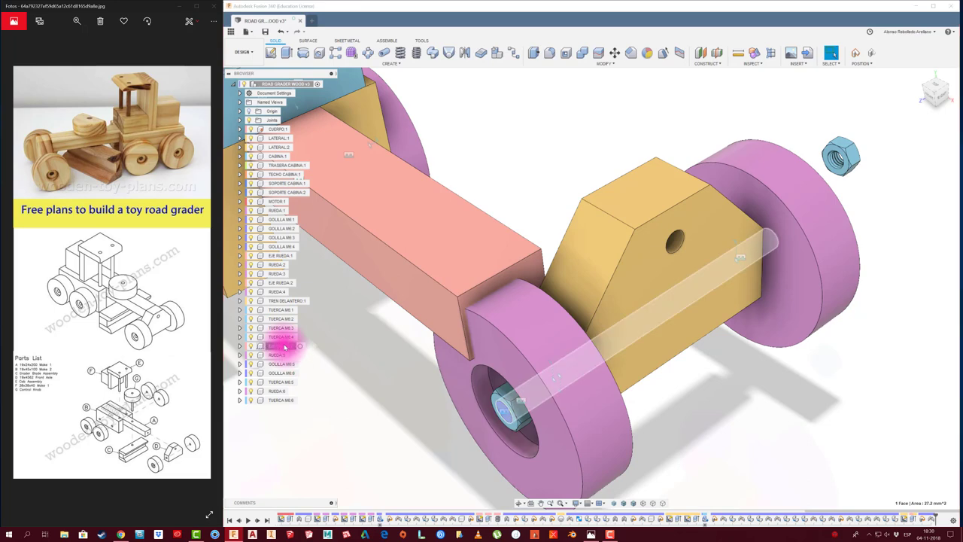
key(Delete)
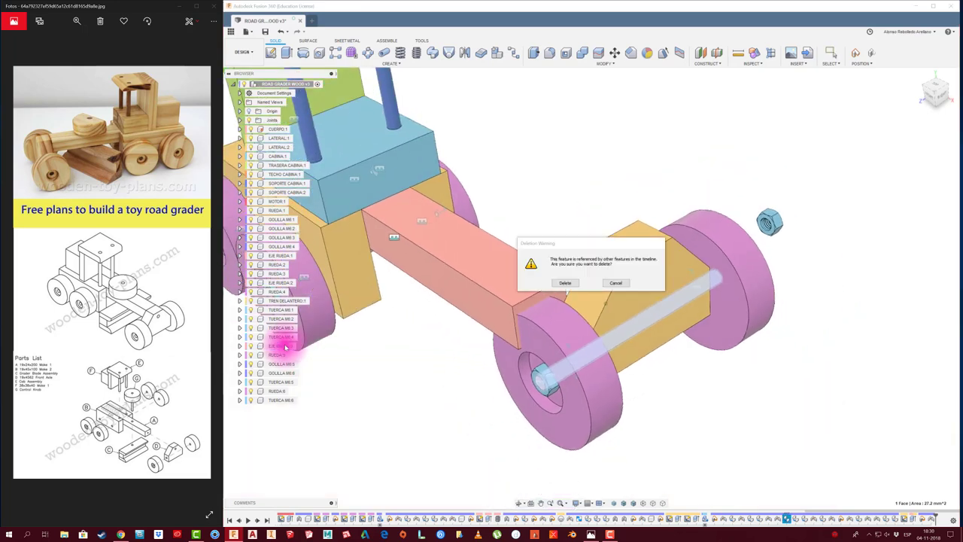
click(571, 288)
mouse_move(546, 314)
shift+middle_down()
mouse_move(741, 413)
mouse_move(757, 393)
shift+middle_up()
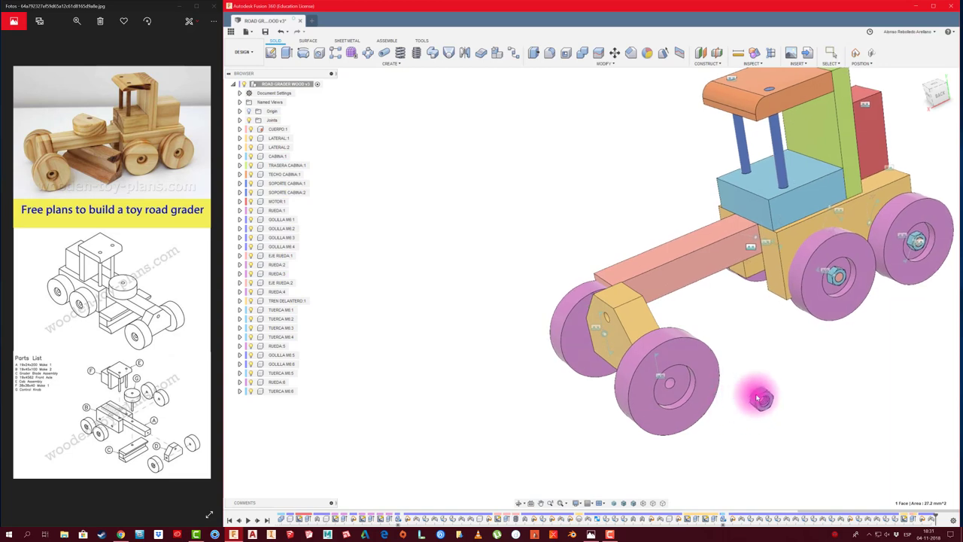
scroll(767, 394, up, 2)
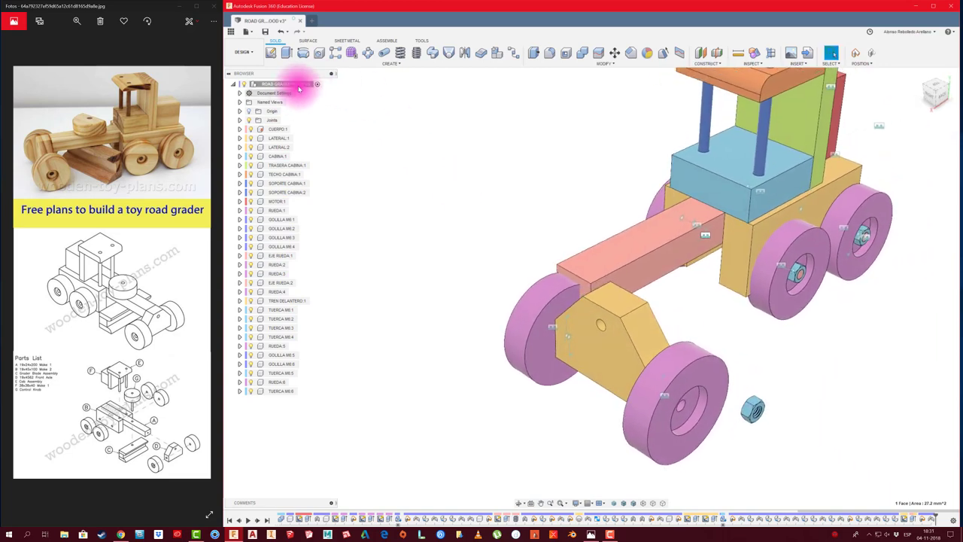
Add a new empty component named EJE DELANTERO to the root assembly.
right_click(303, 83)
click(324, 88)
text(EJE DELANTERO)
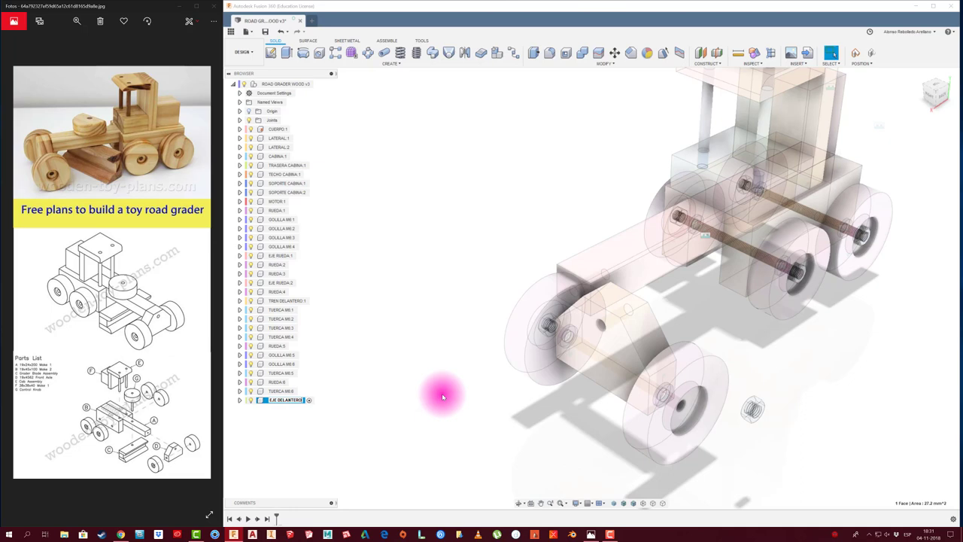
click(442, 397)
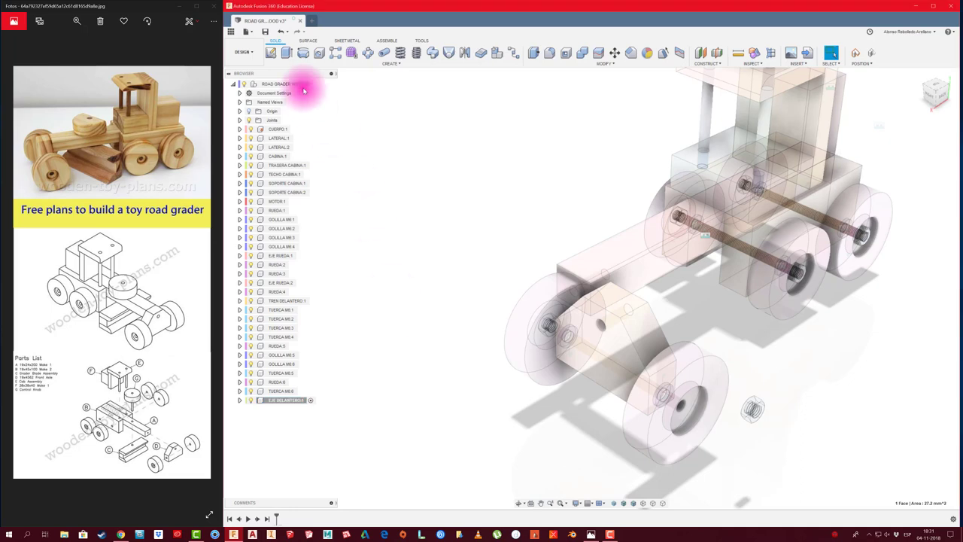
click(278, 53)
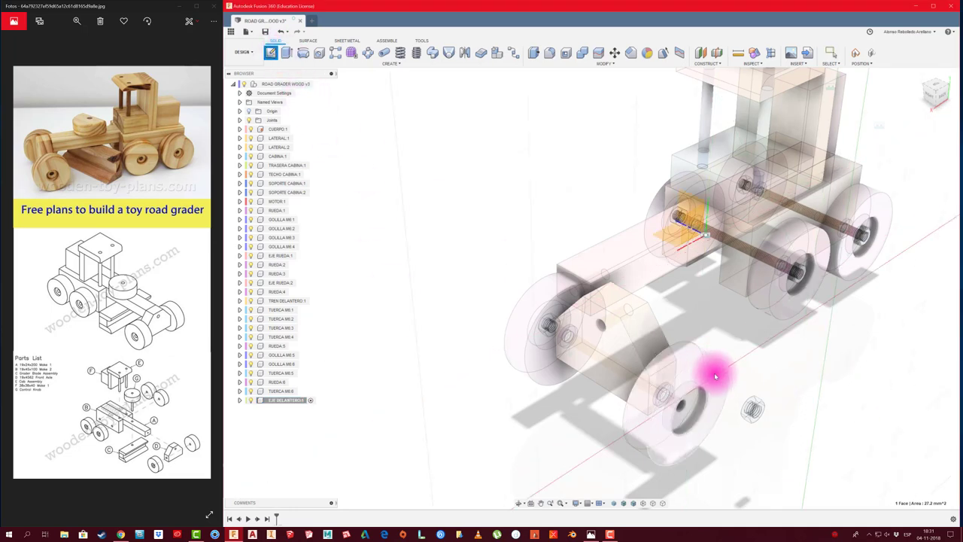
shift+middle_drag(714, 372, 485, 299)
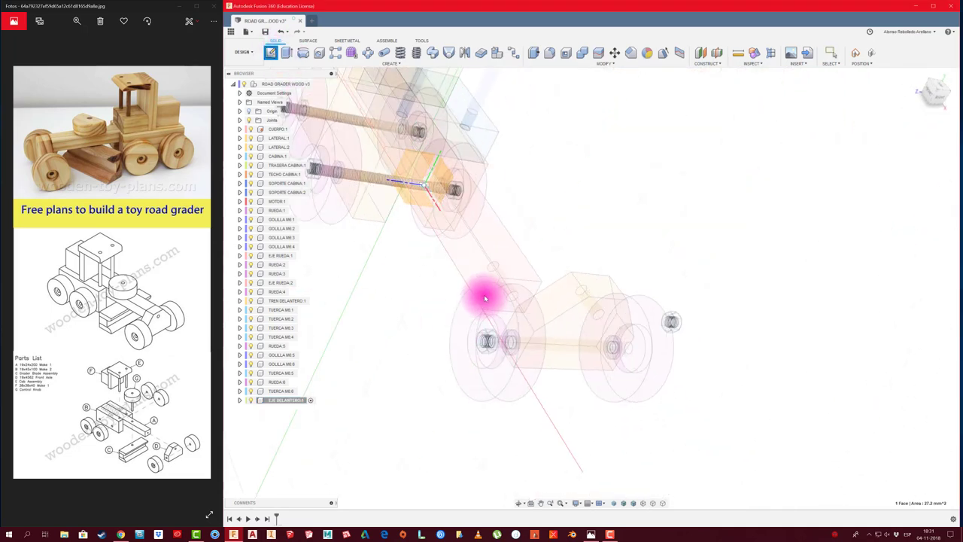
On the chosen plane, draw a circle centred in the front wheel's nut hole.
click(482, 297)
click(528, 280)
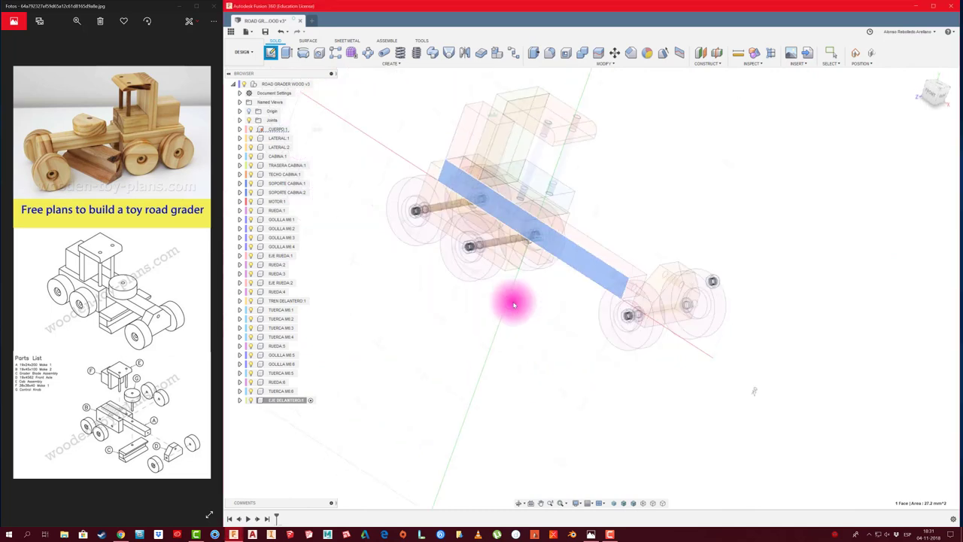
scroll(681, 324, up, 3)
scroll(660, 318, up, 3)
key(c)
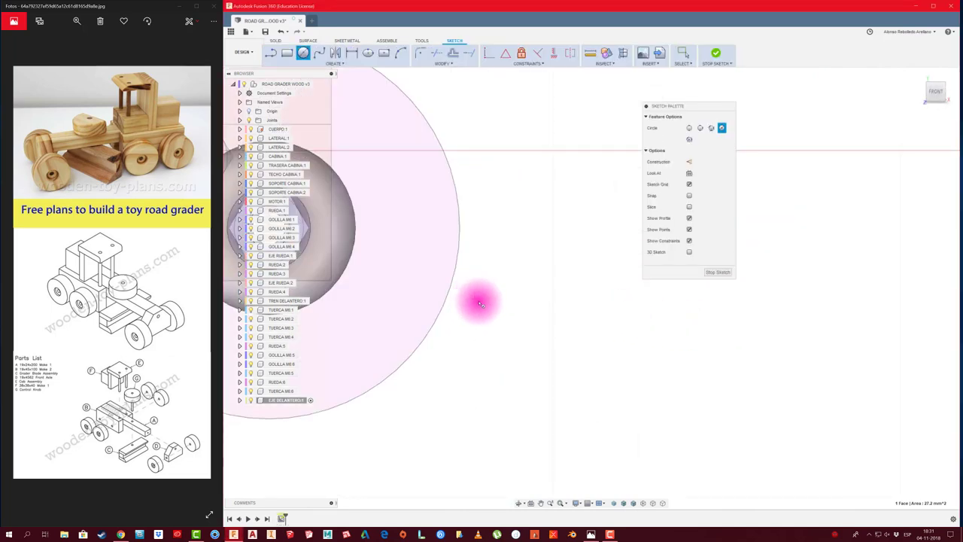
scroll(510, 299, down, 3)
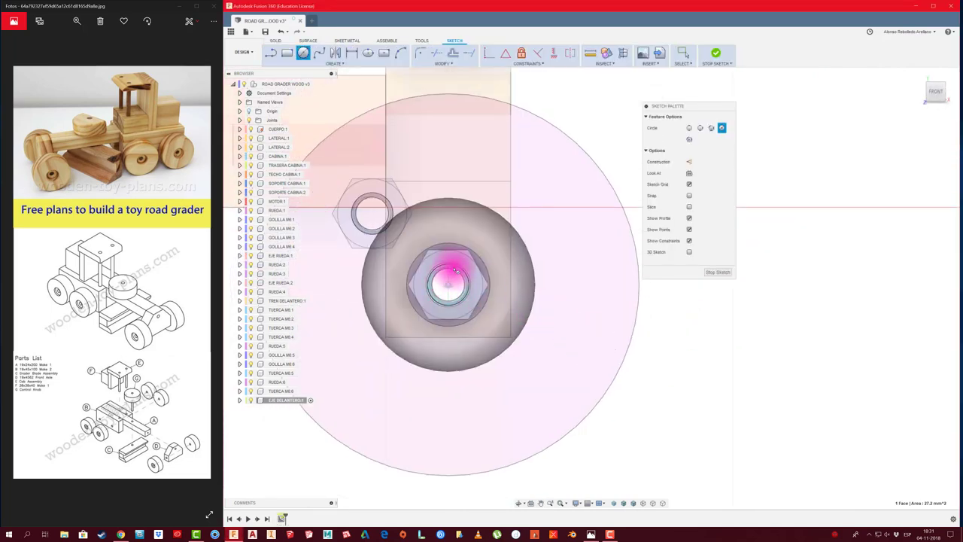
scroll(449, 285, up, 1)
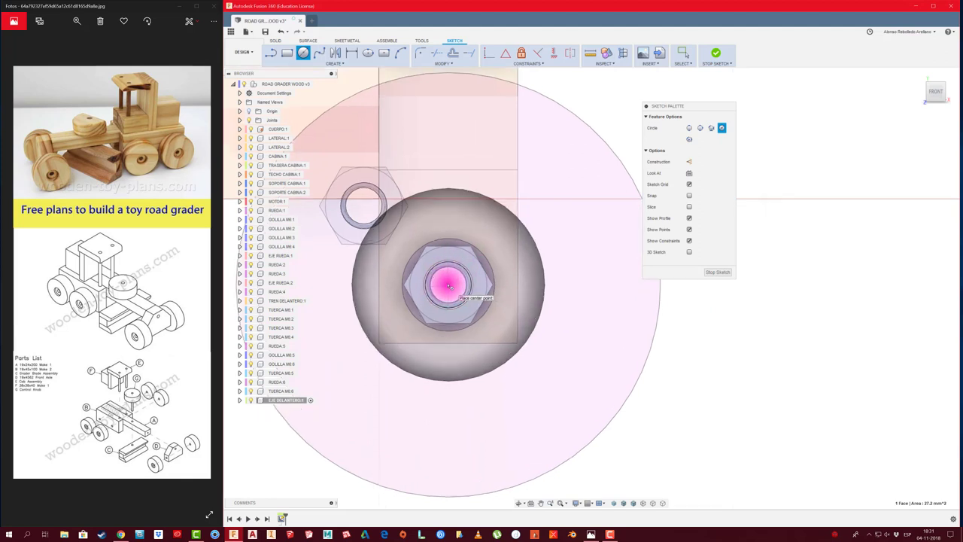
scroll(449, 285, up, 3)
click(471, 291)
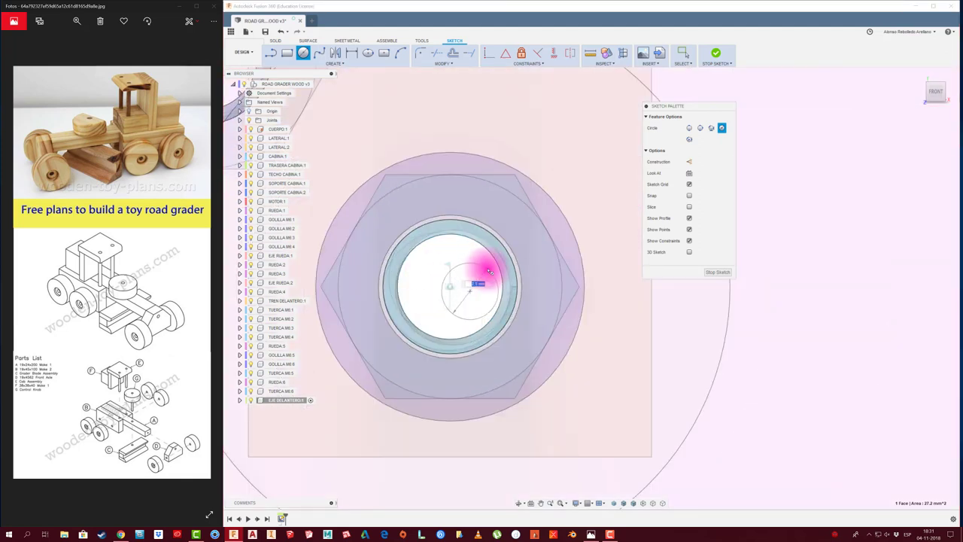
click(489, 272)
key(Escape)
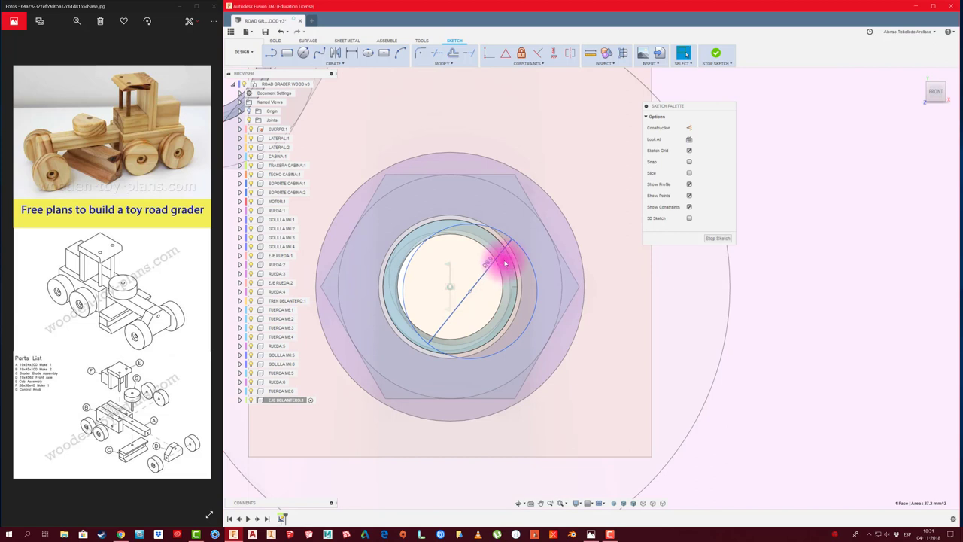
Constrain the circle concentric with the nut hole.
click(447, 65)
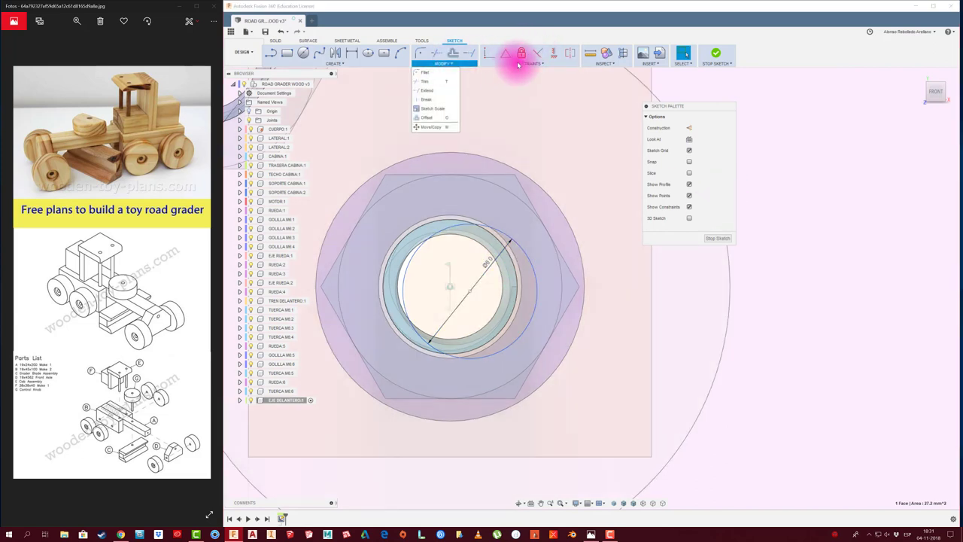
click(518, 61)
click(503, 91)
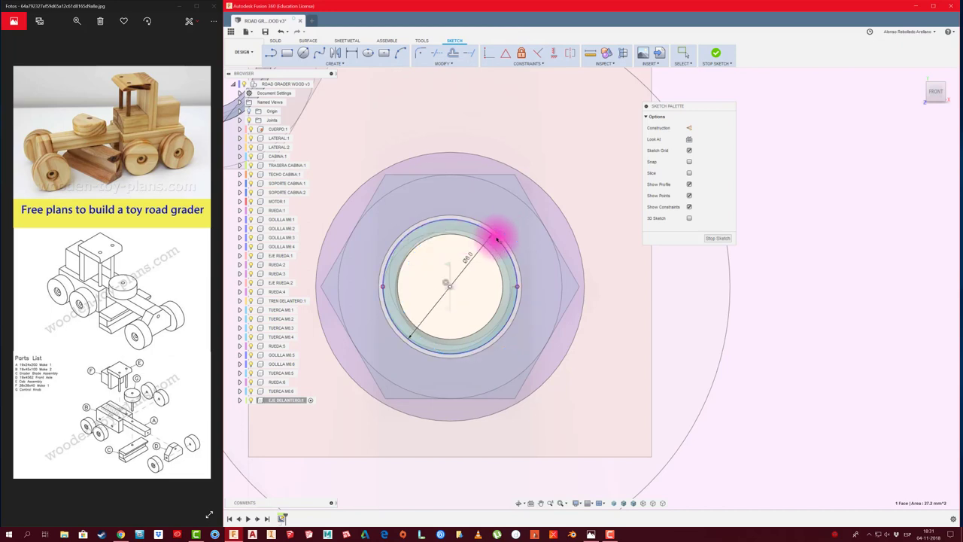
Extrude the sketched circle to -140 mm across both front wheels.
key(e)
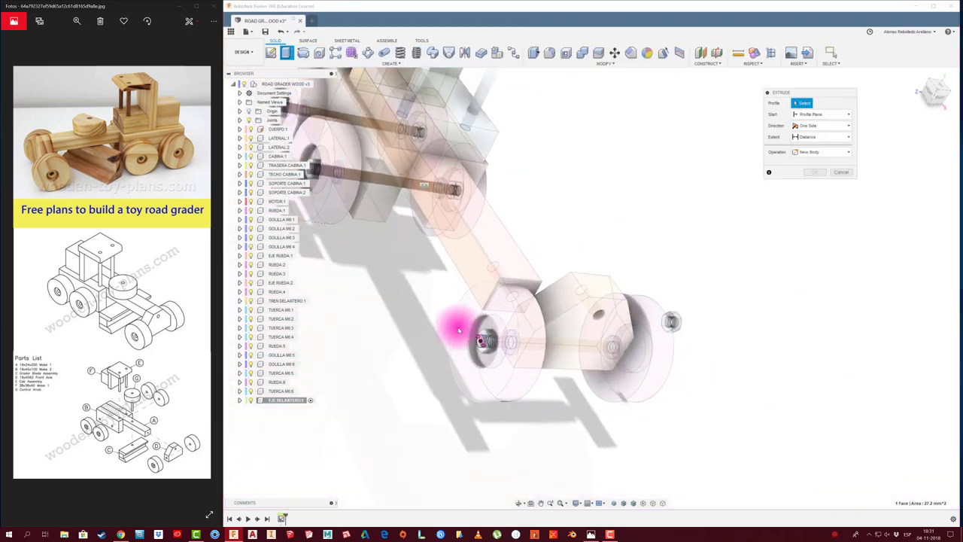
scroll(476, 347, up, 5)
scroll(499, 333, up, 2)
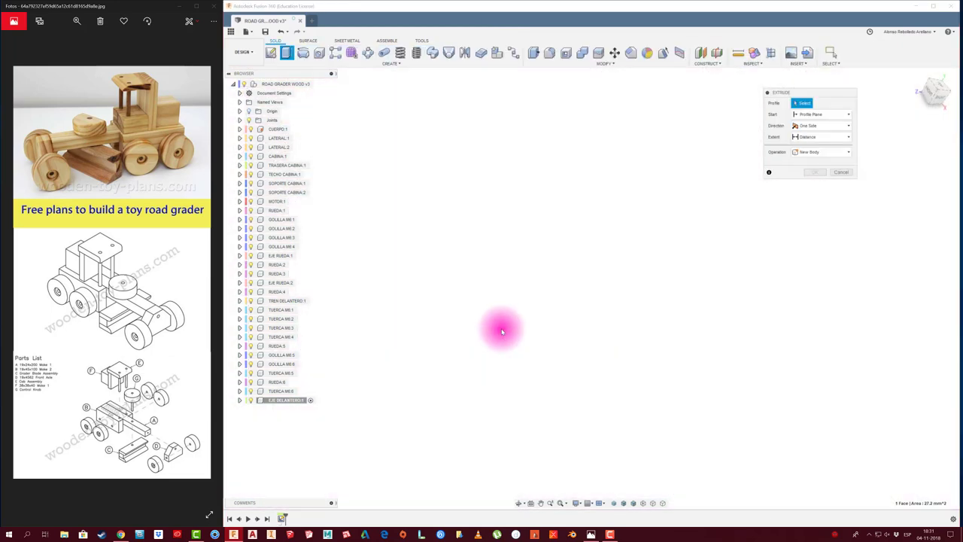
scroll(499, 326, down, 2)
click(523, 312)
scroll(516, 312, down, 5)
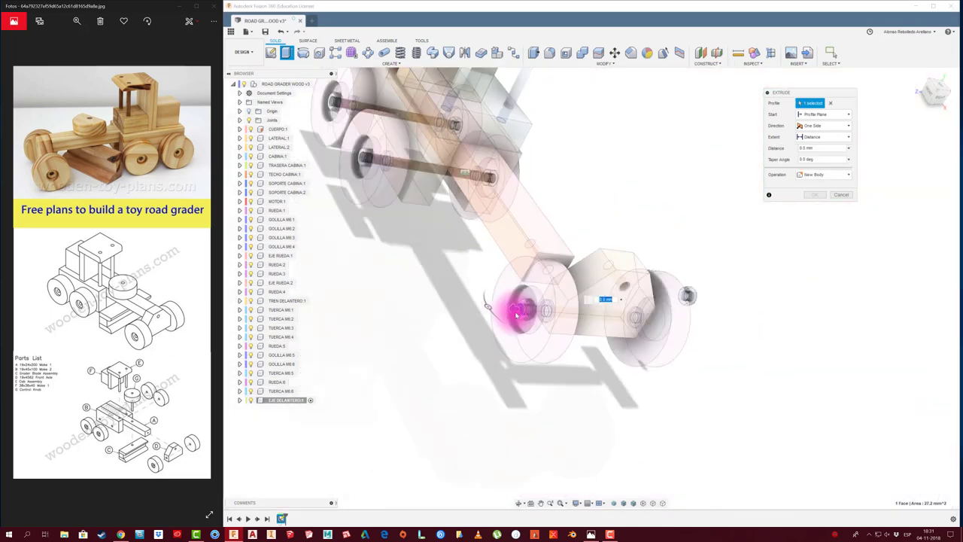
drag(612, 319, 700, 322)
Change the extent to To Object at the wheel face and create the EJE DELANTERO axle rod.
mouse_move(838, 197)
shift+middle_down()
mouse_move(814, 232)
mouse_move(727, 286)
mouse_move(830, 175)
shift+middle_up()
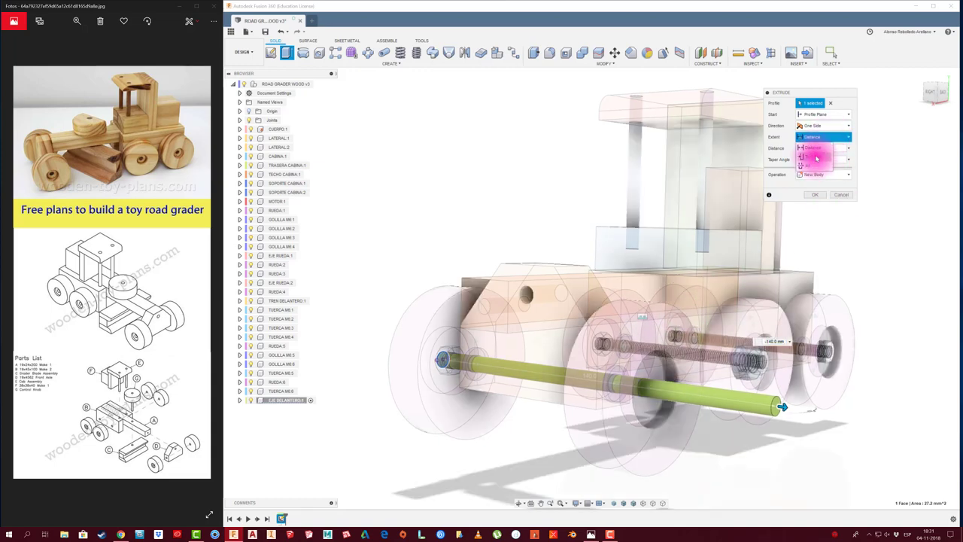
click(813, 156)
click(644, 319)
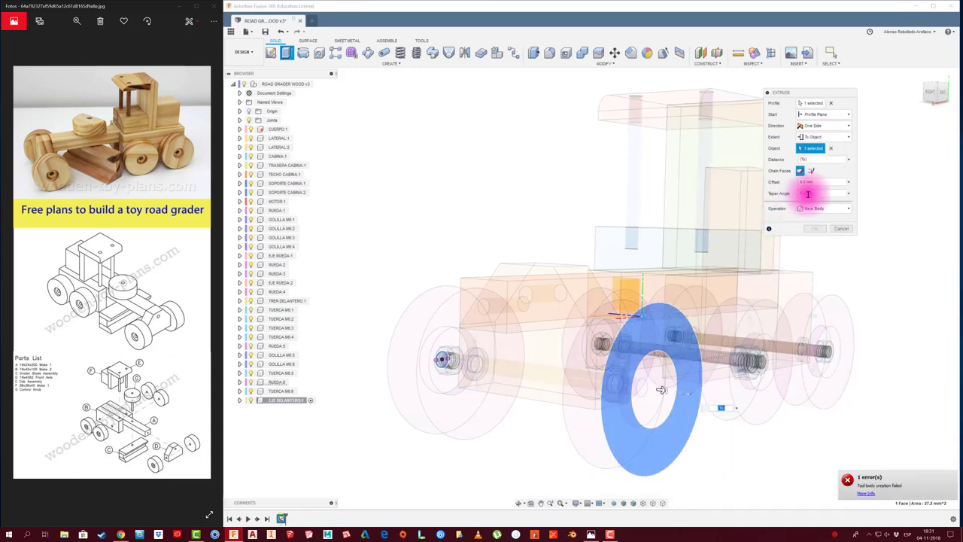
click(841, 228)
mouse_move(662, 286)
shift+middle_down()
mouse_move(462, 118)
mouse_move(423, 64)
shift+middle_up()
click(416, 53)
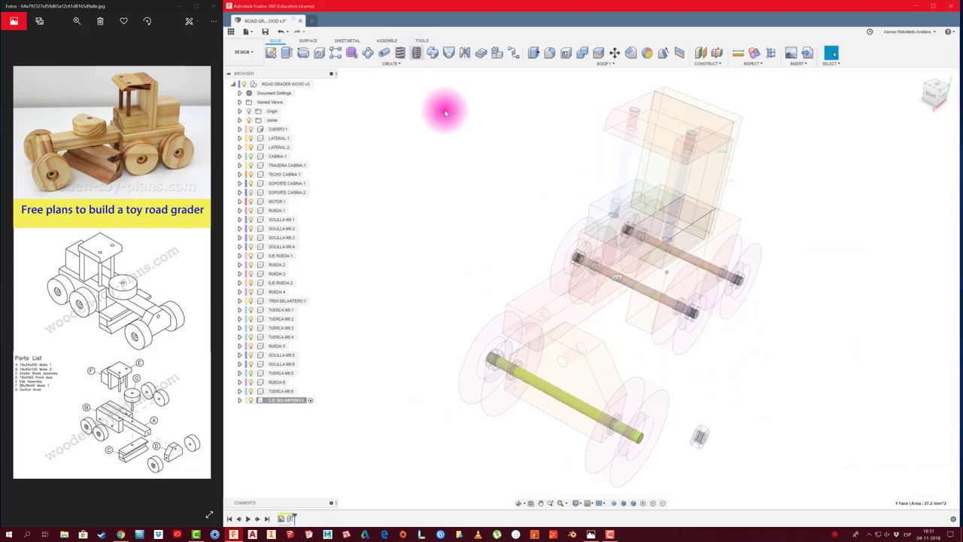
Add a modelled full-length thread to the axle surface and reactivate the root assembly.
click(638, 439)
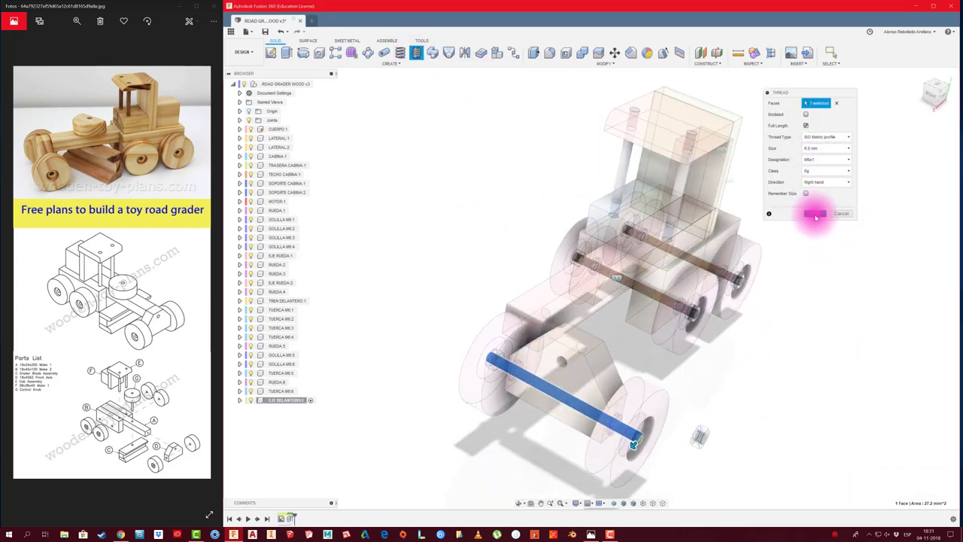
click(815, 214)
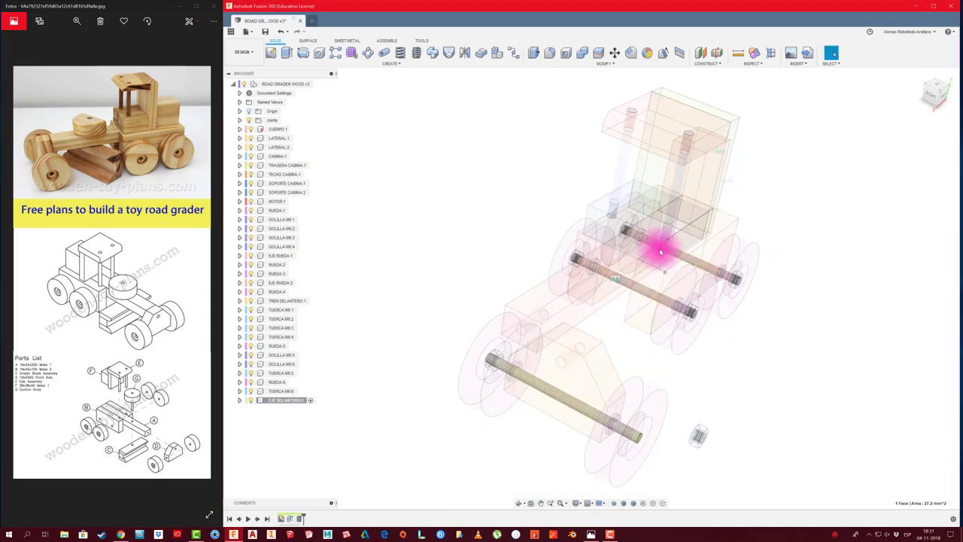
click(317, 84)
Check whether the front wheel moves on the threaded axle.
mouse_move(404, 217)
shift+middle_down()
mouse_move(496, 346)
mouse_move(489, 338)
mouse_move(577, 398)
mouse_move(609, 391)
mouse_move(599, 396)
shift+middle_up()
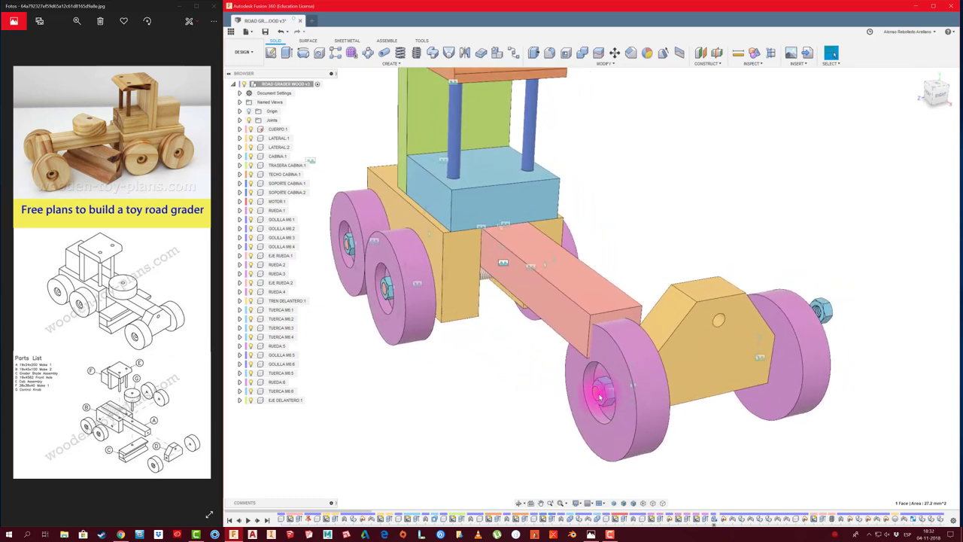
scroll(579, 394, up, 2)
scroll(579, 393, up, 3)
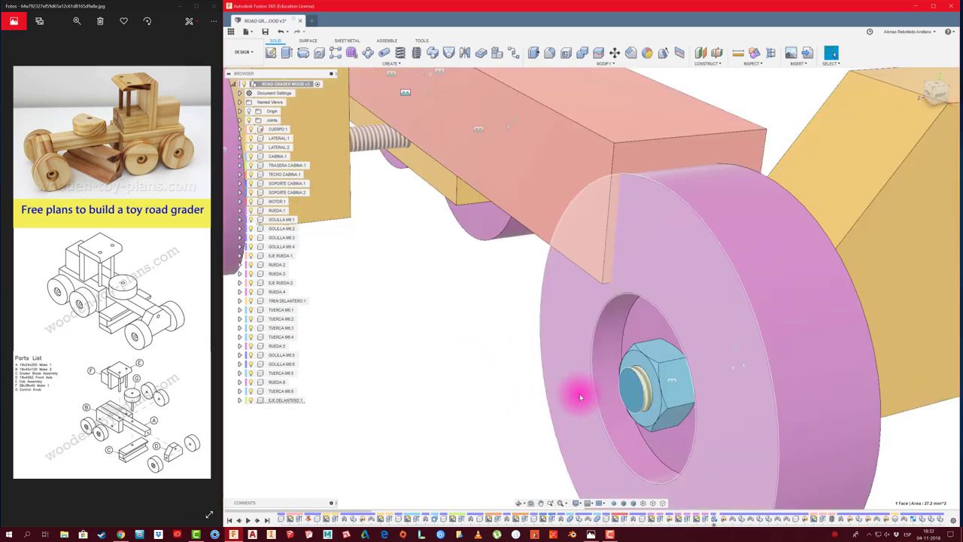
scroll(579, 393, down, 2)
scroll(579, 394, down, 1)
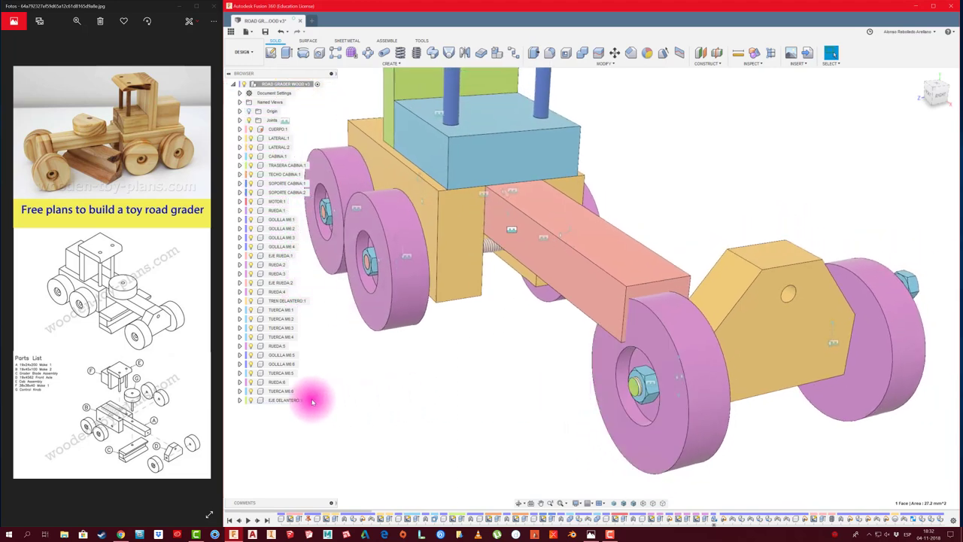
drag(636, 389, 529, 221)
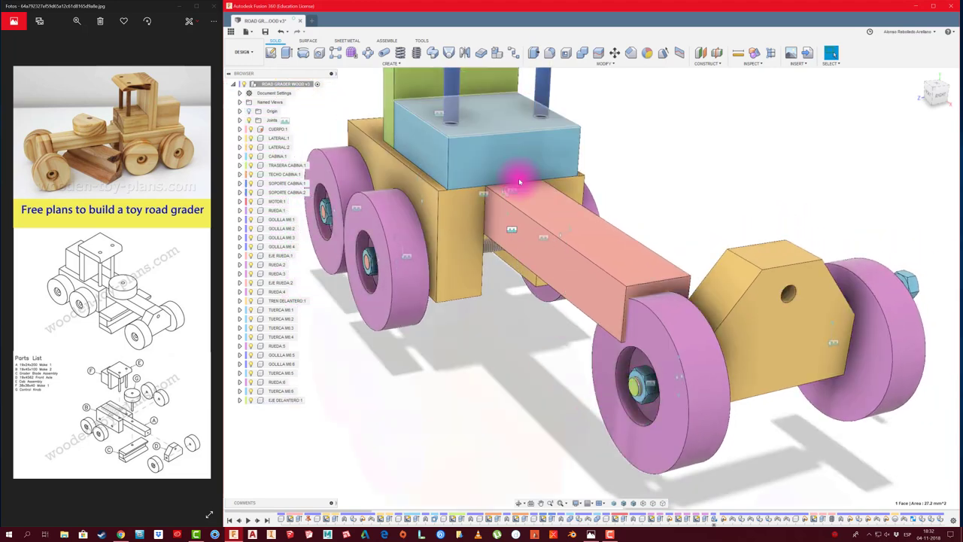
Rigidly join the front axle to the front wheel with an as-built joint.
key(shift+j)
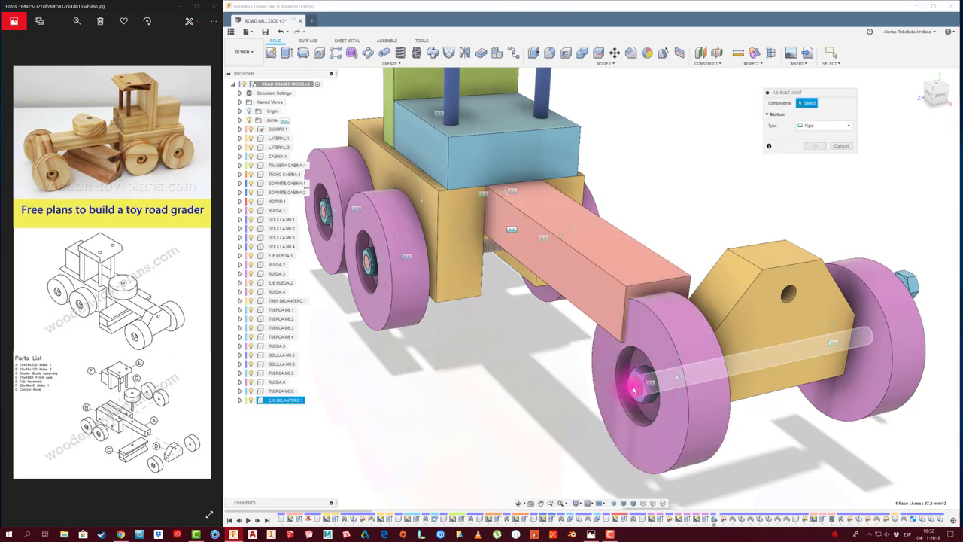
click(636, 382)
click(642, 432)
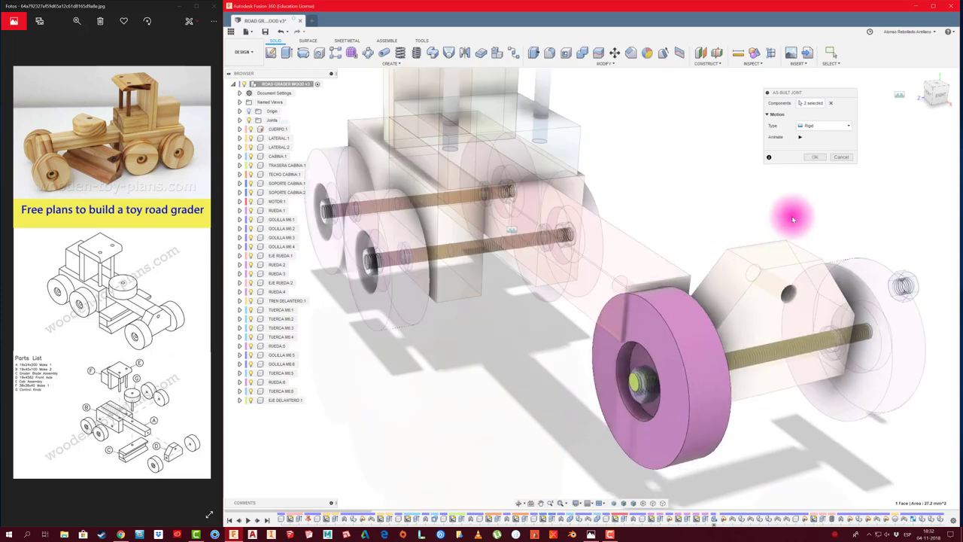
click(813, 156)
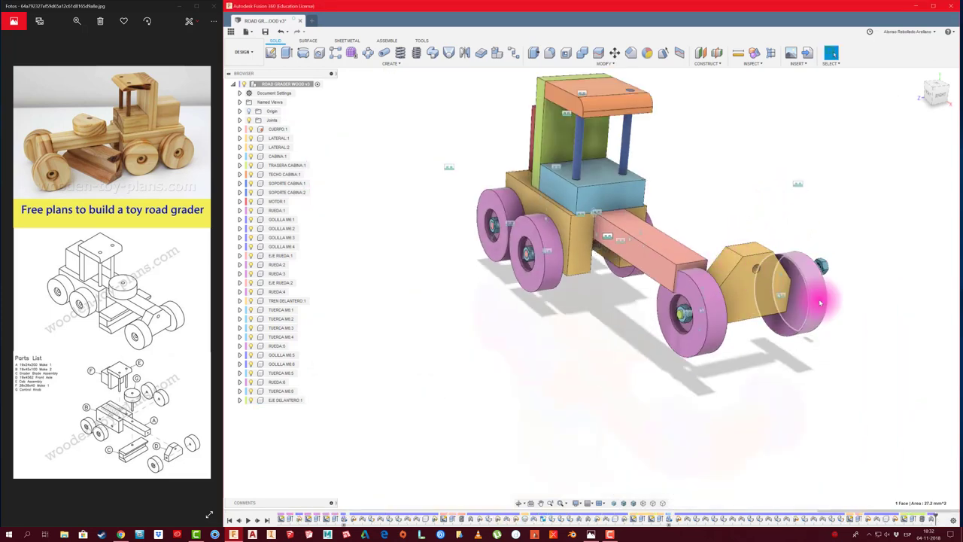
mouse_move(817, 312)
shift+middle_down()
mouse_move(817, 301)
mouse_move(710, 301)
mouse_move(701, 312)
shift+middle_up()
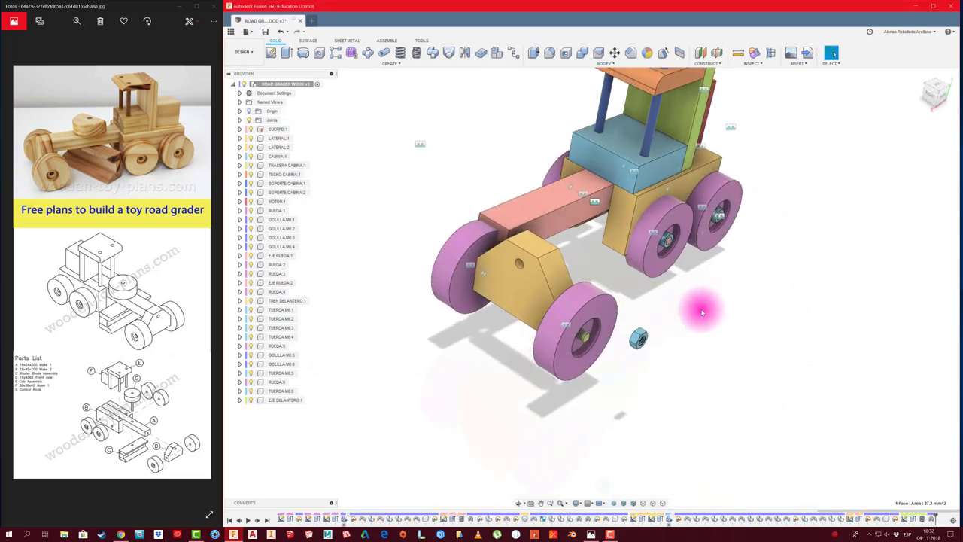
Joint the hex nut rigidly to the centre of the front wheel hole.
key(j)
scroll(681, 331, up, 2)
scroll(647, 339, up, 3)
scroll(614, 346, up, 4)
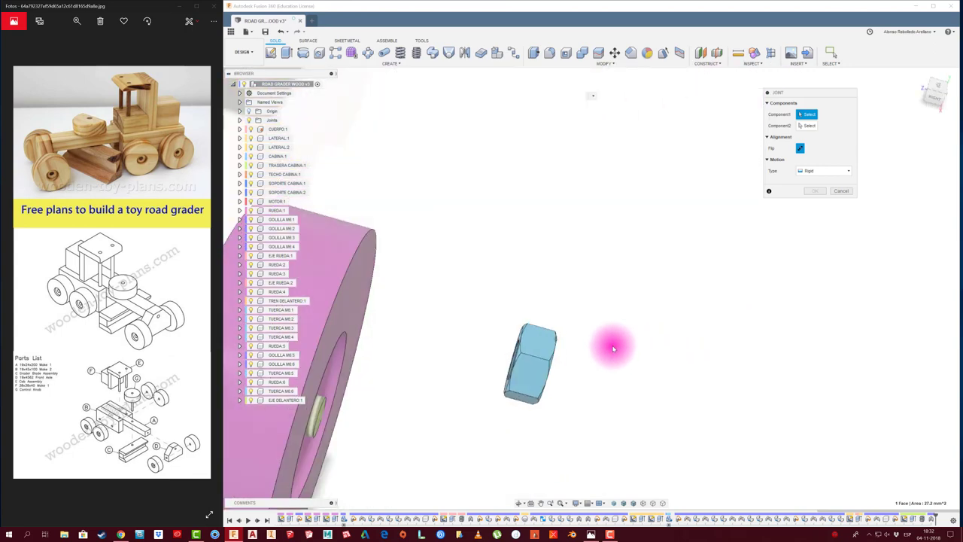
shift+middle_drag(613, 349, 521, 363)
click(524, 360)
scroll(504, 365, down, 2)
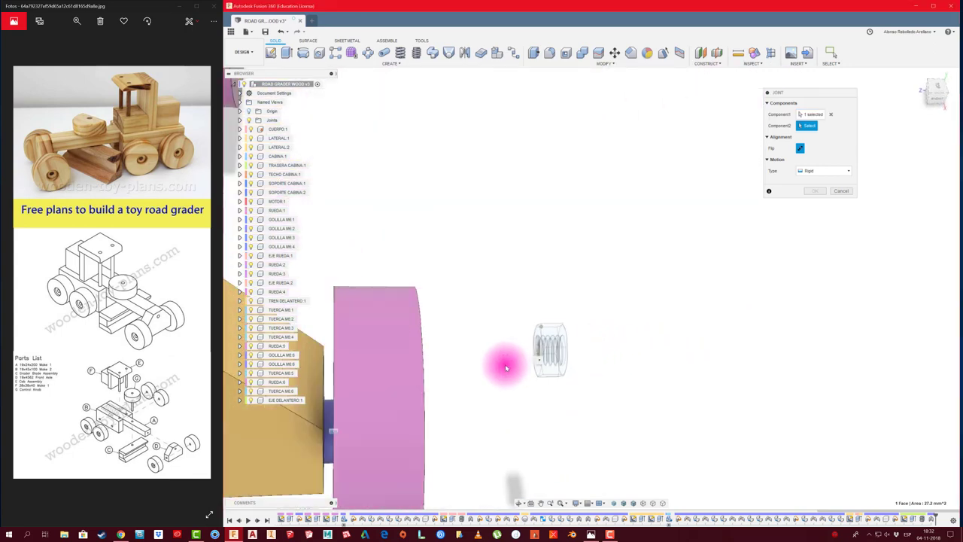
scroll(425, 422, down, 2)
scroll(456, 398, down, 2)
scroll(444, 385, down, 1)
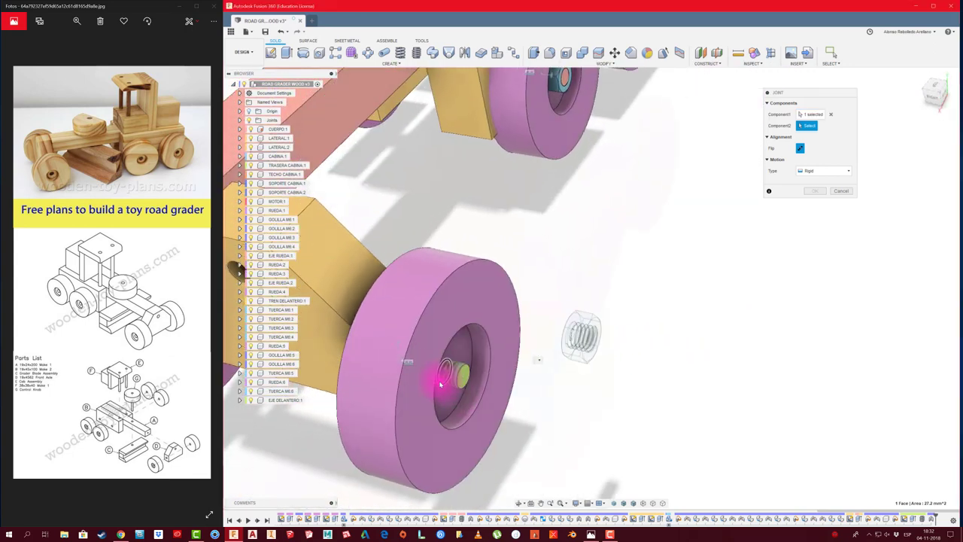
click(441, 384)
click(812, 246)
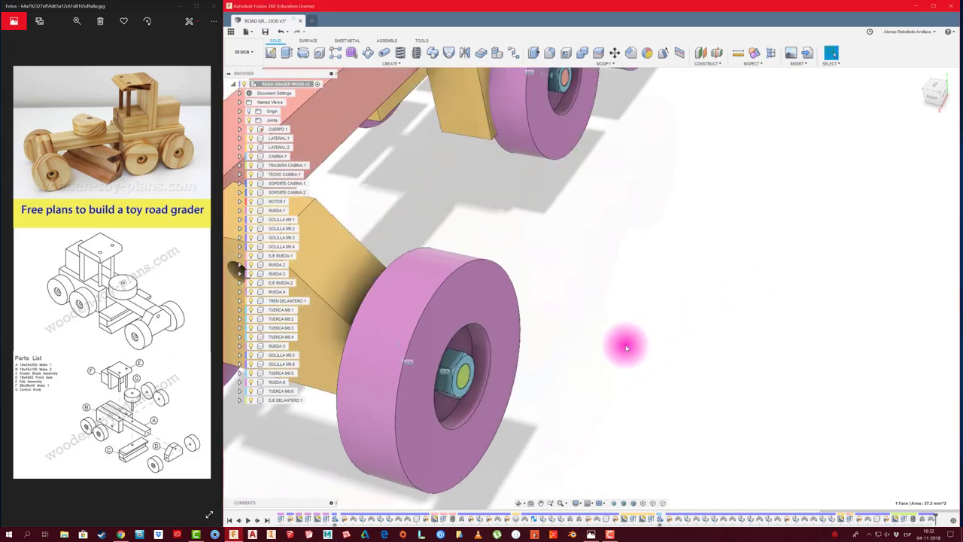
scroll(626, 348, down, 5)
Switch to the RIGHT view, frame the front axle and wheels, and select EJE DELANTERO:1.
mouse_move(621, 339)
shift+middle_down()
mouse_move(544, 398)
mouse_move(475, 420)
mouse_move(462, 393)
mouse_move(518, 370)
mouse_move(529, 381)
shift+middle_up()
scroll(518, 370, up, 3)
scroll(522, 372, up, 2)
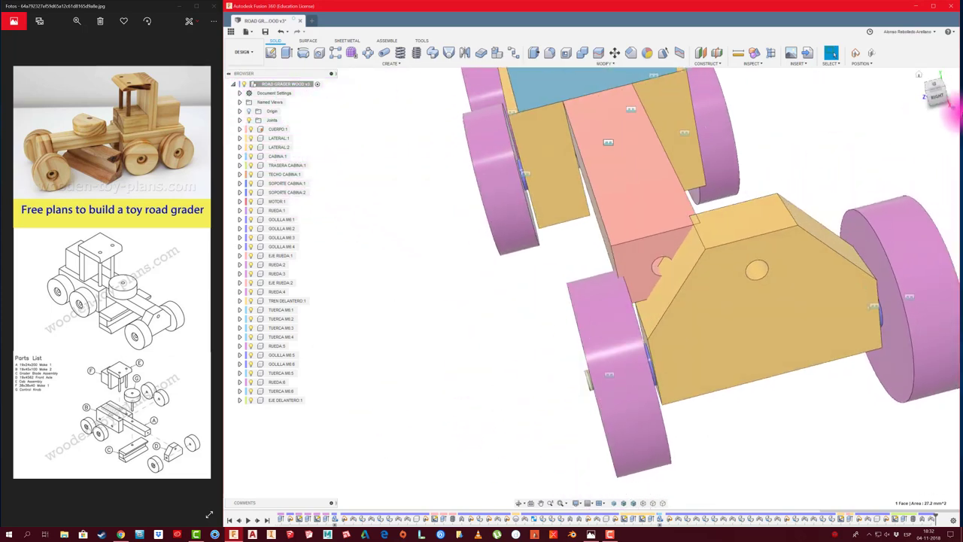
click(937, 97)
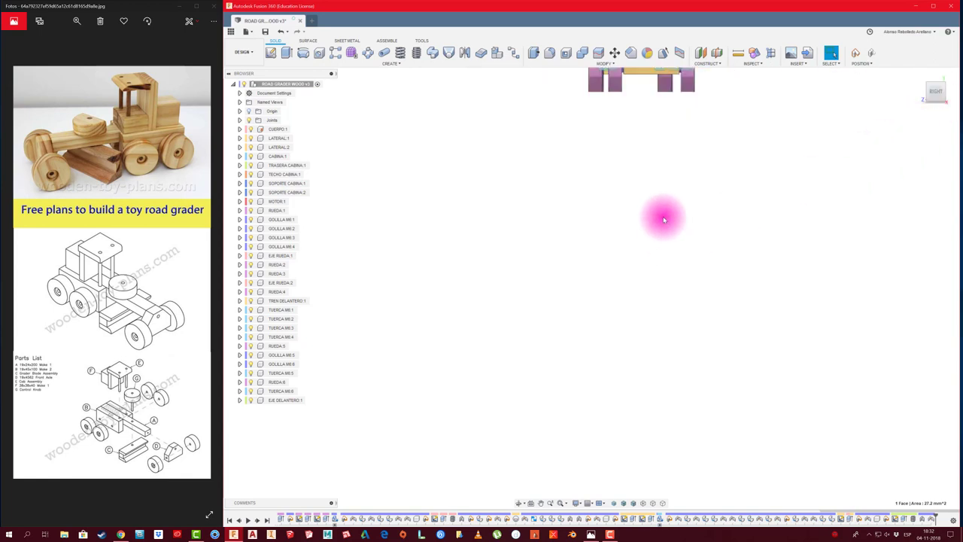
middle_drag(663, 220, 615, 351)
scroll(585, 266, up, 2)
scroll(563, 266, up, 2)
middle_drag(564, 266, 464, 376)
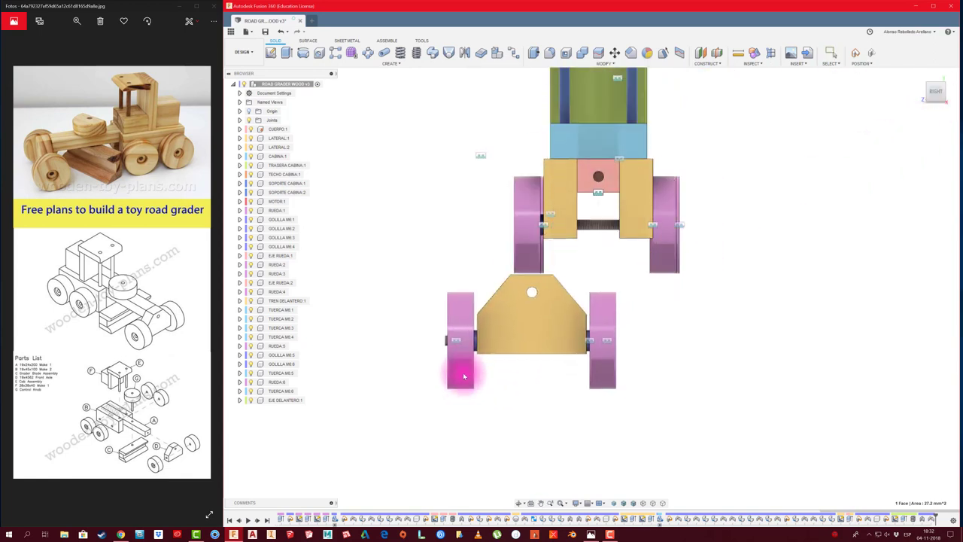
scroll(427, 348, up, 3)
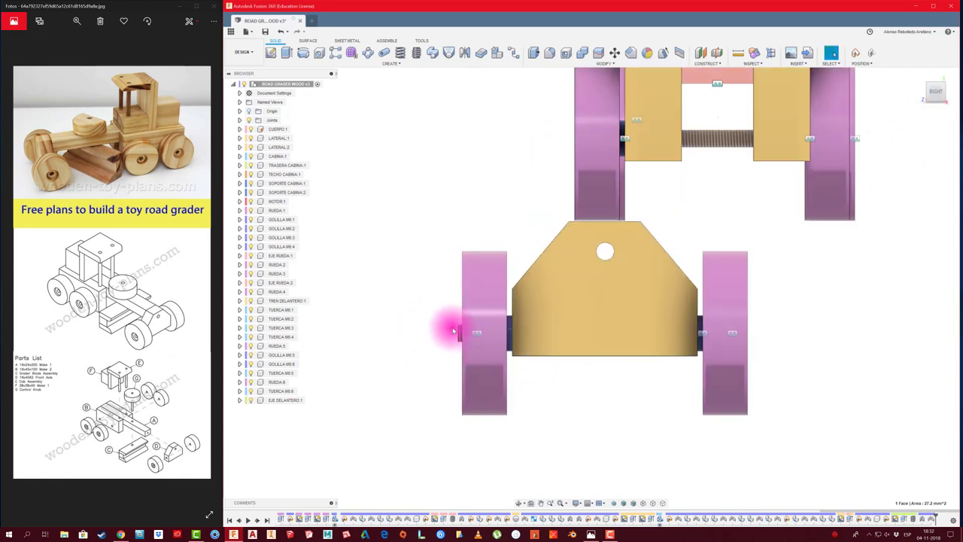
click(305, 401)
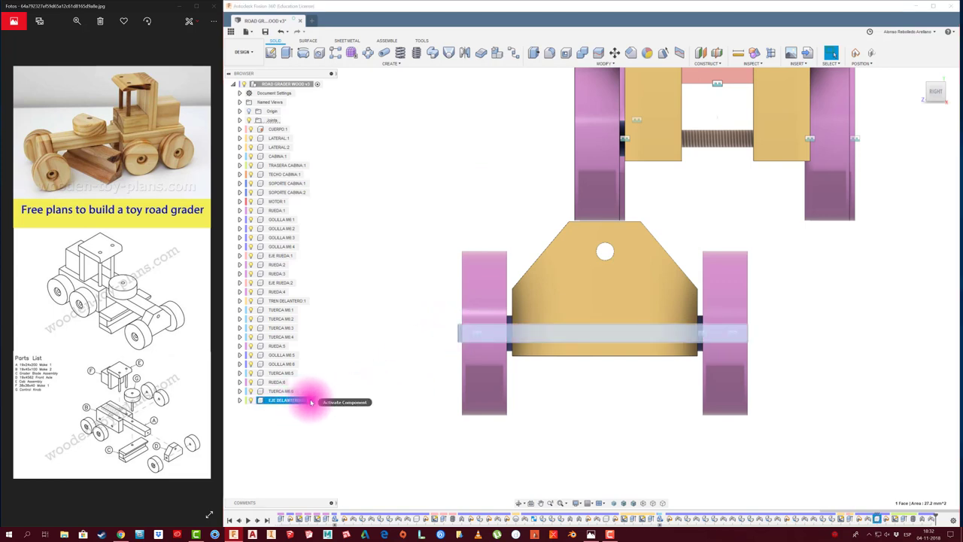
Activate EJE DELANTERO and make a sketch on the axle face in right view.
click(311, 401)
click(276, 55)
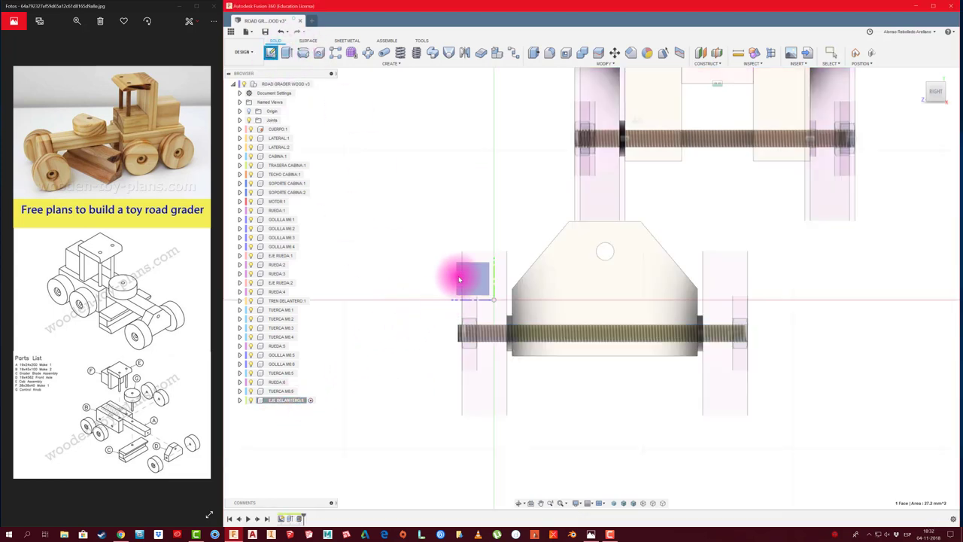
click(465, 274)
click(525, 279)
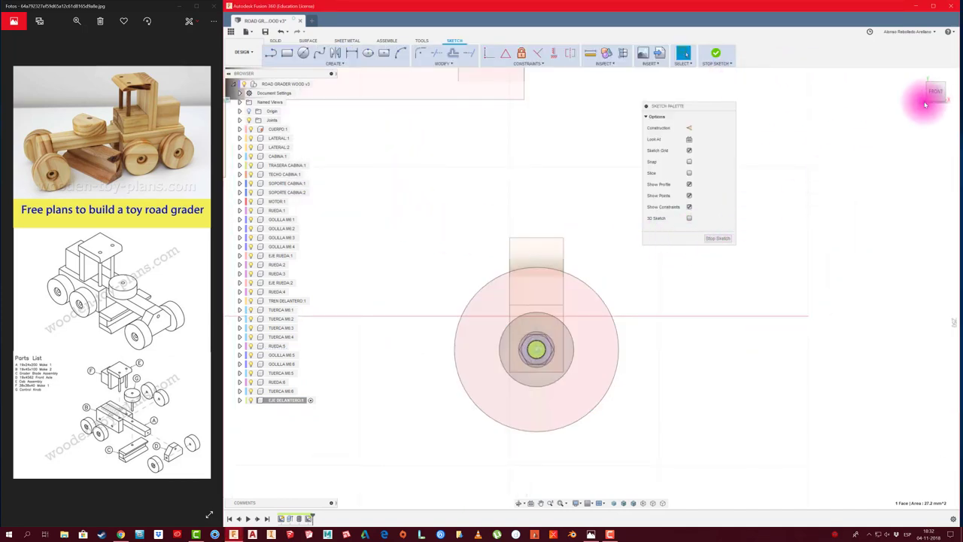
click(947, 94)
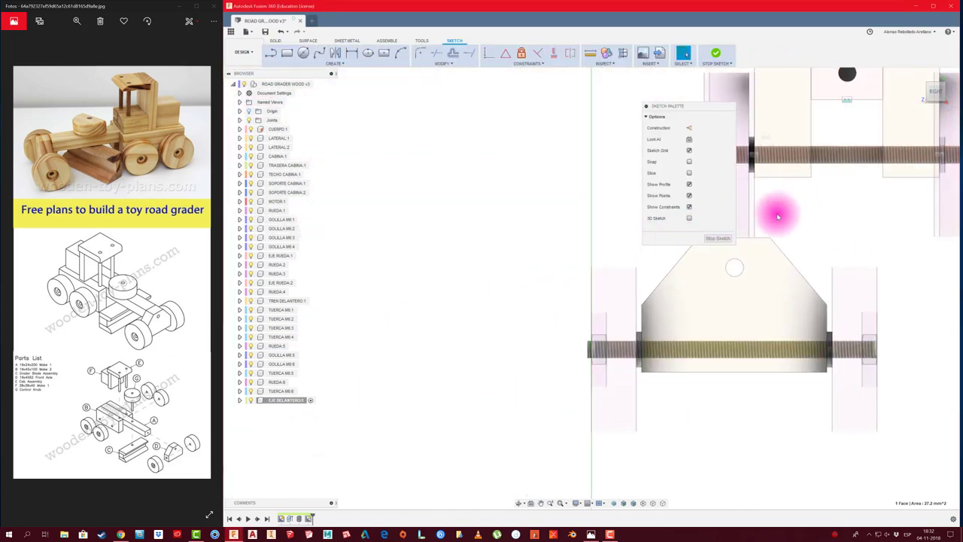
click(711, 239)
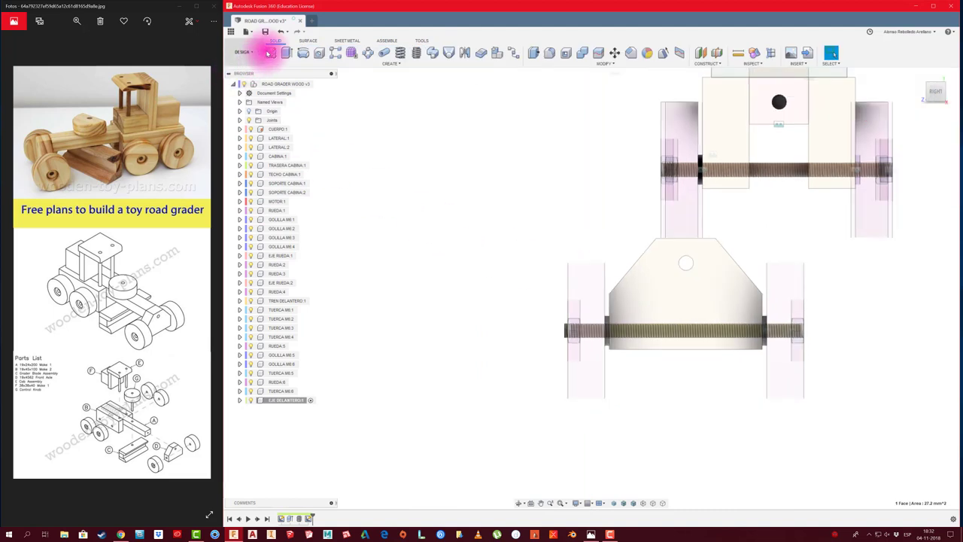
Sketch a rectangle over the protruding rod end beside the wheel.
click(269, 52)
click(563, 273)
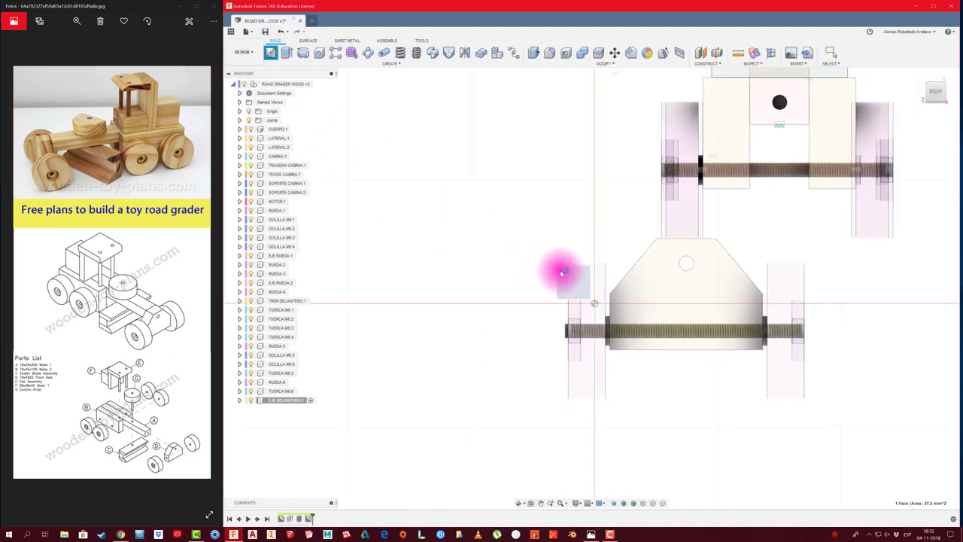
click(597, 321)
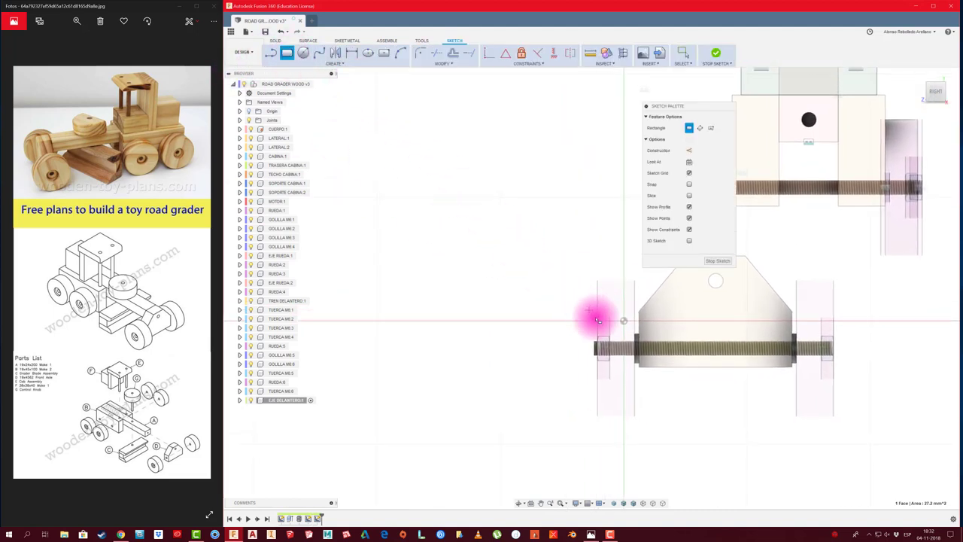
click(600, 278)
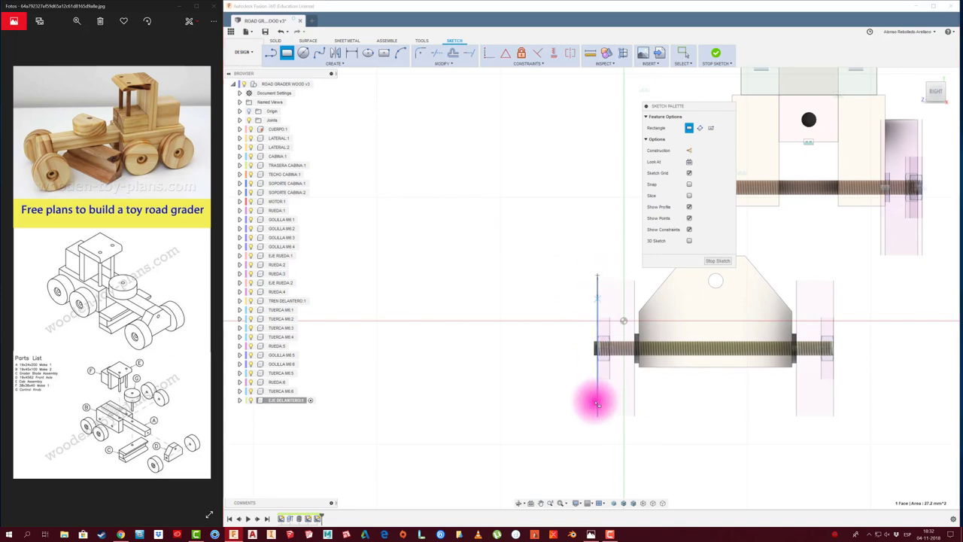
click(503, 442)
Extrude the rectangle as a 100 mm cut and reactivate the root assembly.
key(e)
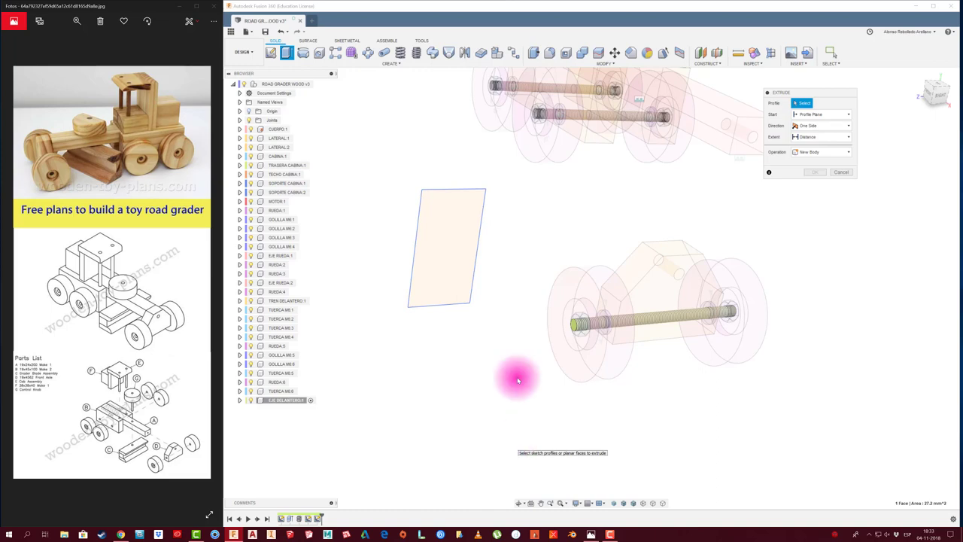
click(444, 264)
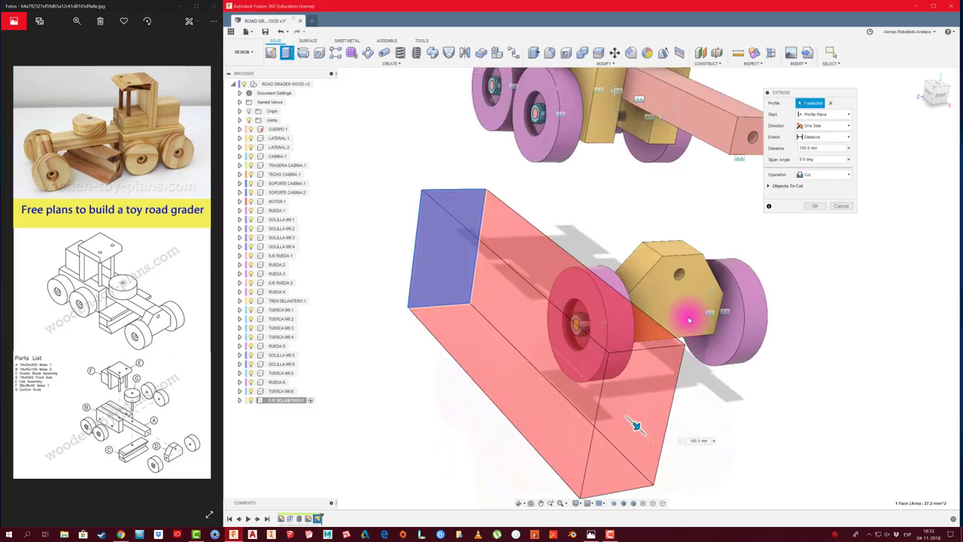
click(819, 209)
click(316, 83)
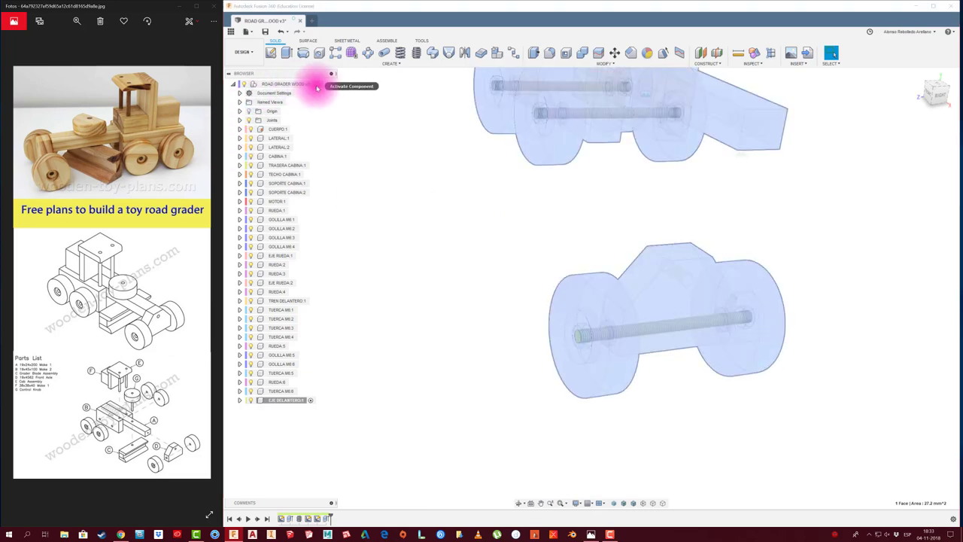
Join the yellow pivot block to the pink beam hole with a Revolute joint and test the swivel.
mouse_move(403, 256)
shift+middle_down()
mouse_move(458, 266)
mouse_move(507, 312)
mouse_move(520, 289)
mouse_move(524, 300)
shift+middle_up()
key(j)
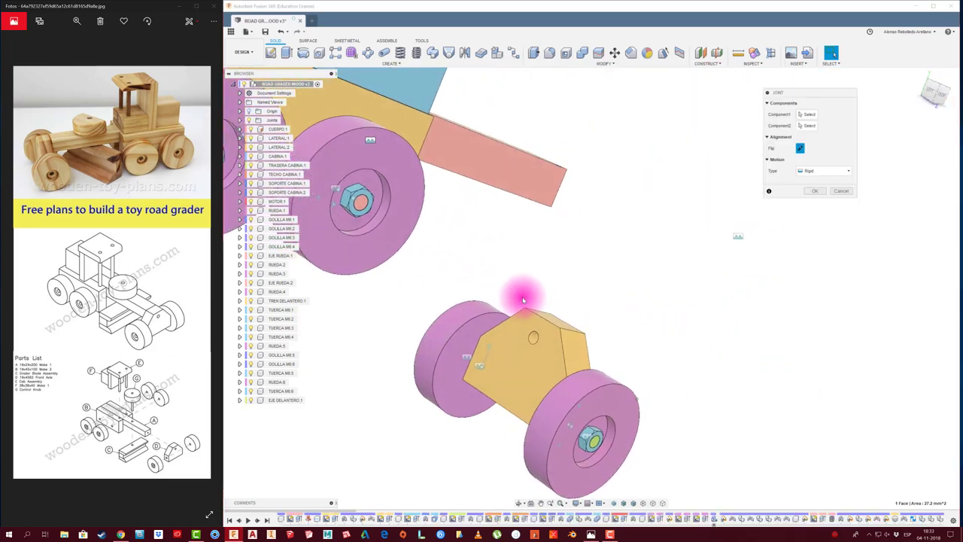
click(532, 342)
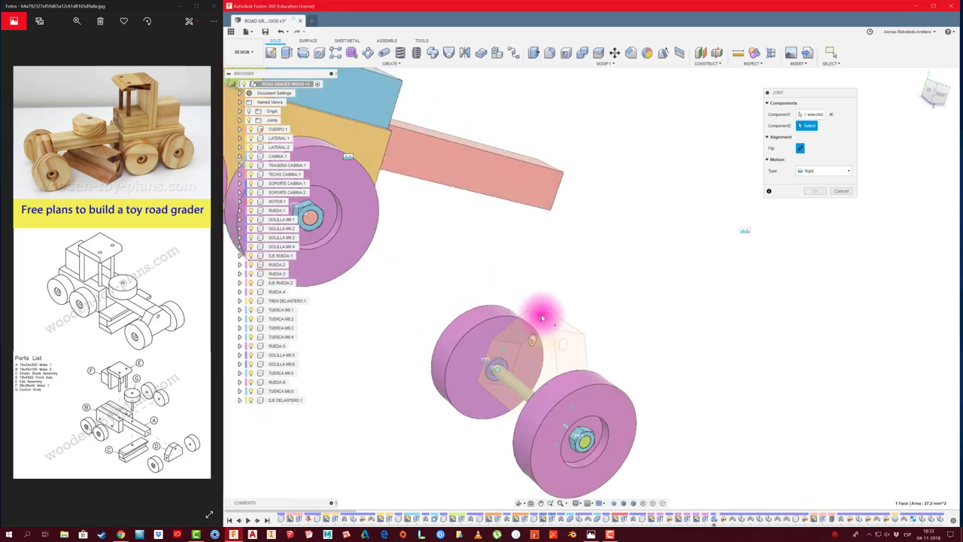
click(583, 205)
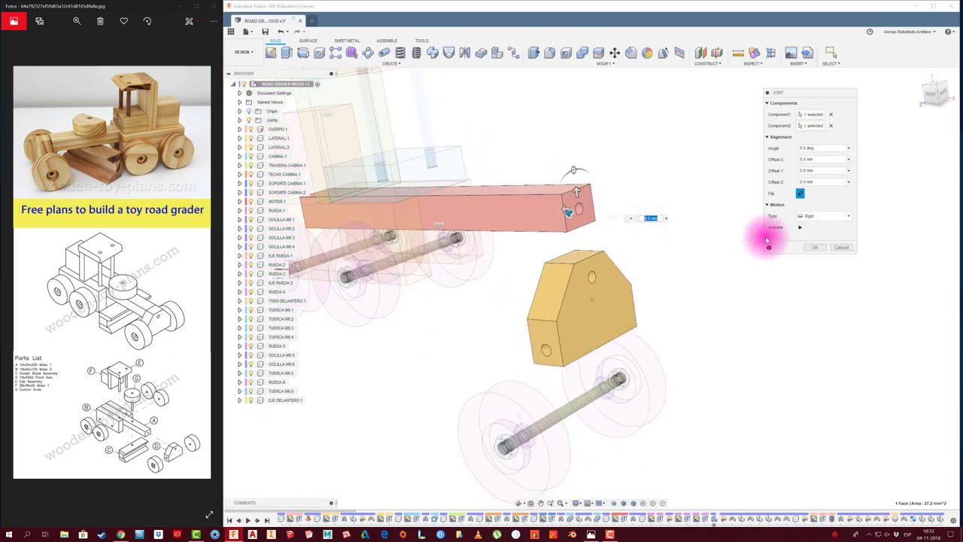
click(831, 218)
click(828, 236)
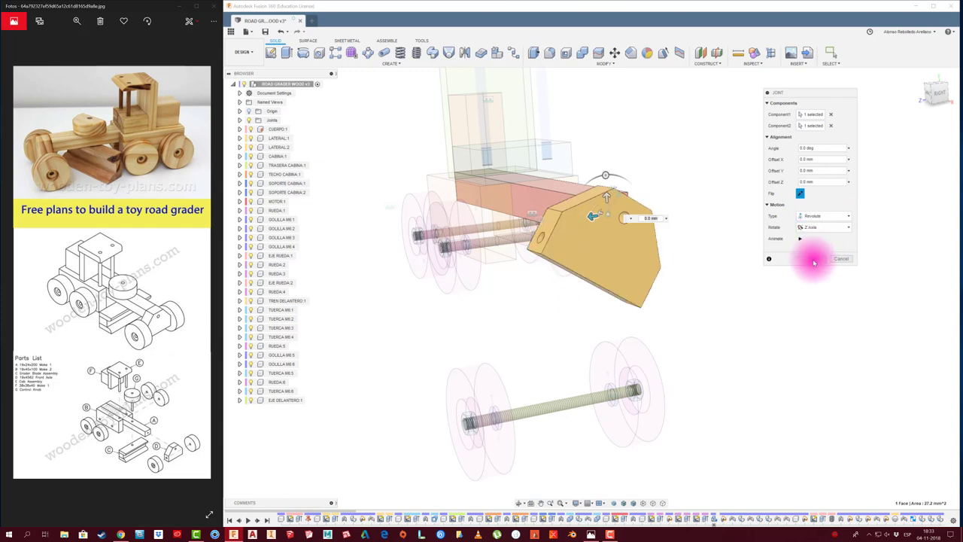
key(Return)
mouse_move(667, 273)
mouse_down()
mouse_move(601, 285)
mouse_move(673, 253)
mouse_move(610, 275)
mouse_move(657, 262)
mouse_move(618, 254)
mouse_move(648, 263)
mouse_move(644, 280)
mouse_move(671, 277)
mouse_up()
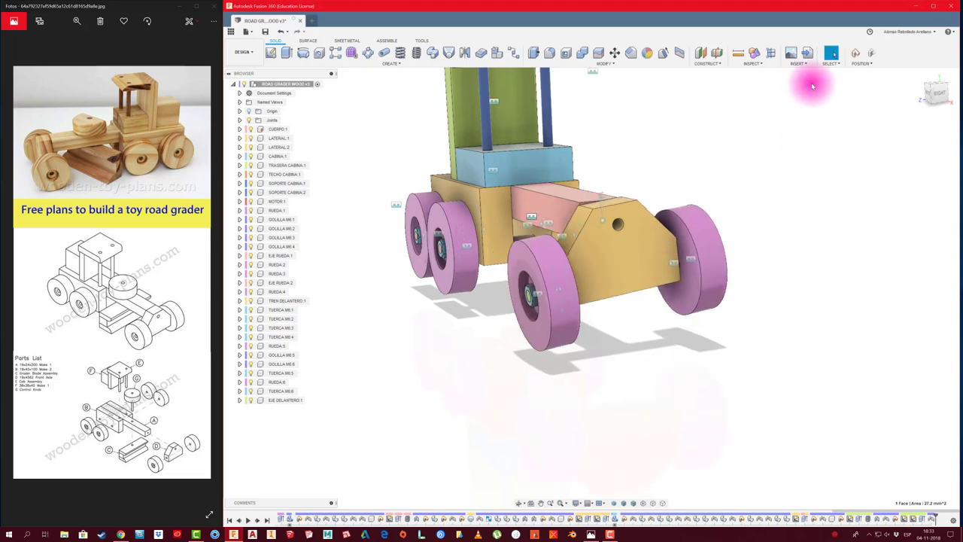
In McMaster-Carr, filter socket head screws to metric, fully threaded, and open the M6 x 1 mm, 40 mm screw.
click(871, 52)
mouse_move(756, 218)
shift+middle_down()
mouse_move(723, 235)
mouse_move(709, 101)
mouse_move(763, 58)
shift+middle_up()
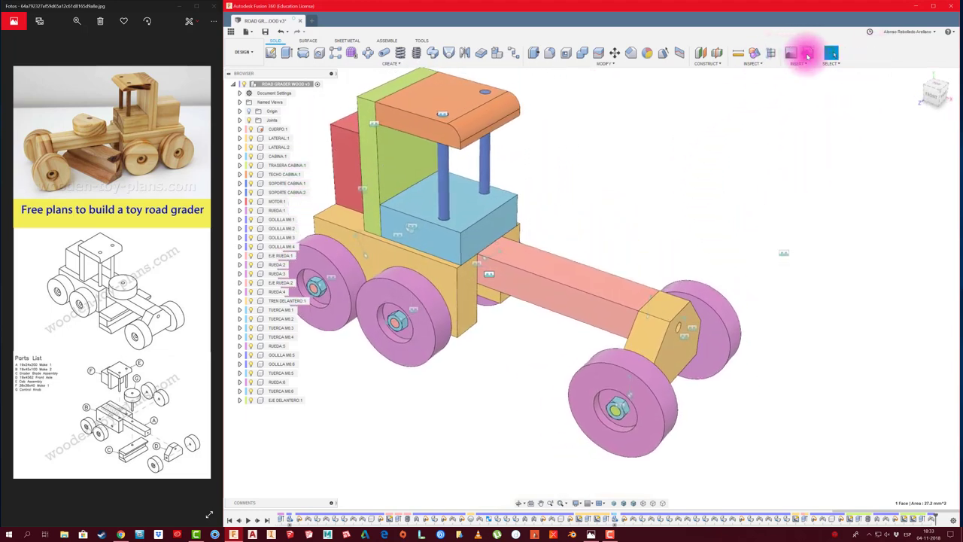
click(805, 53)
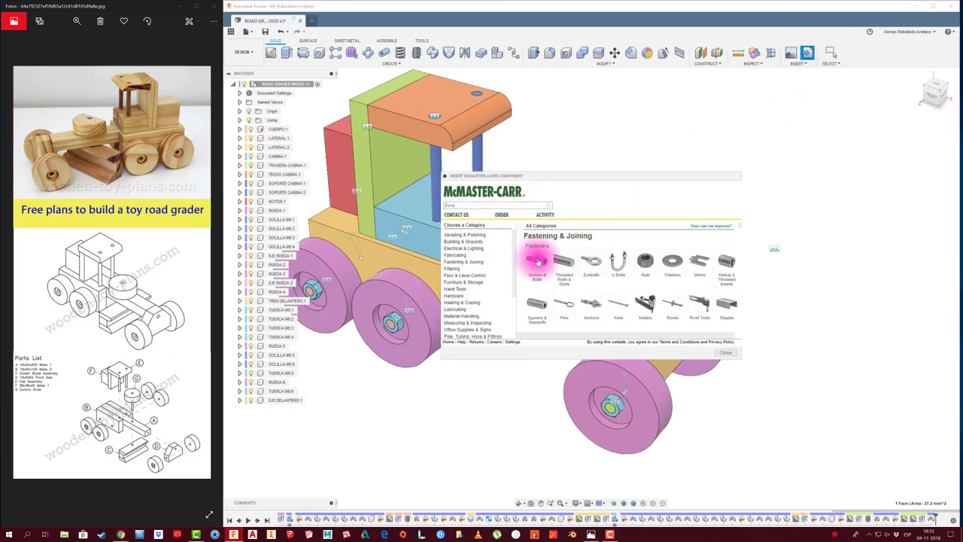
click(537, 261)
click(534, 260)
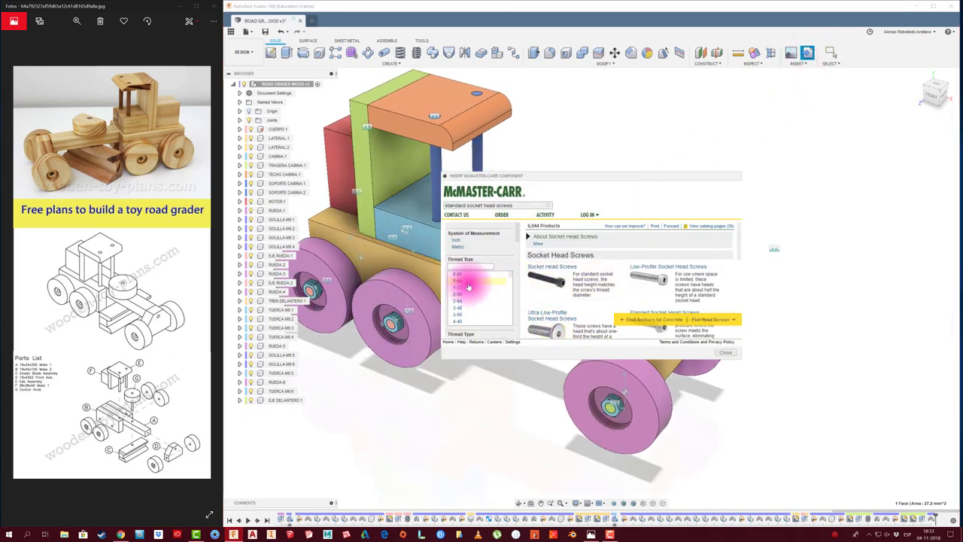
click(460, 248)
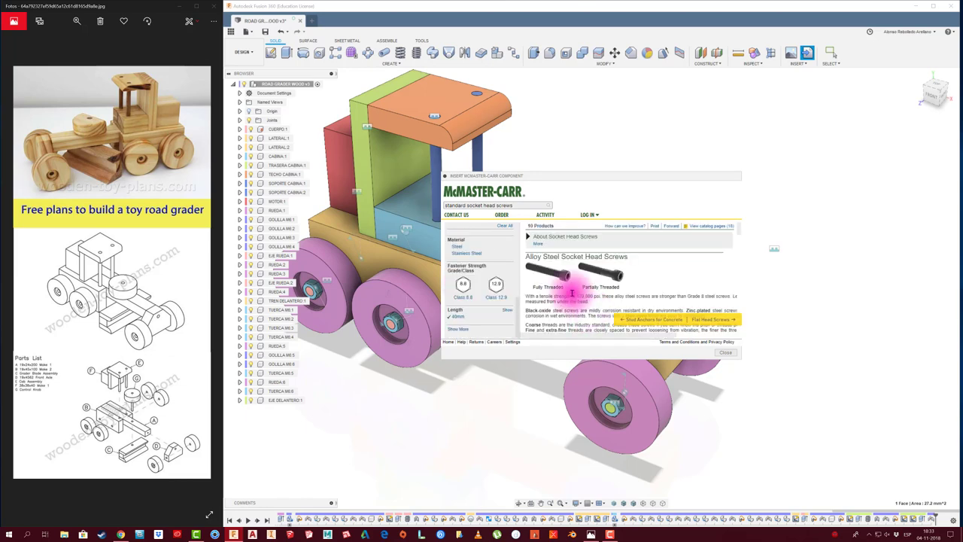
click(548, 273)
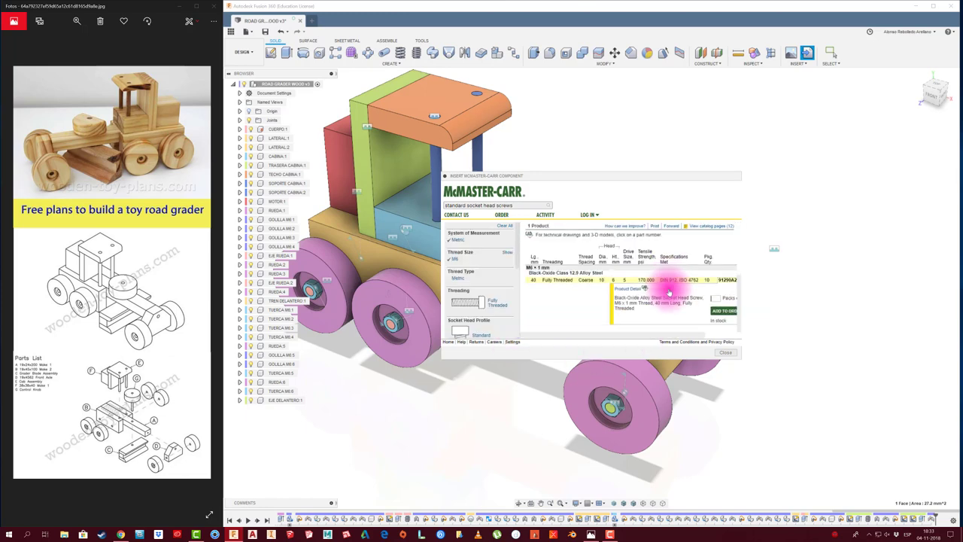
click(633, 293)
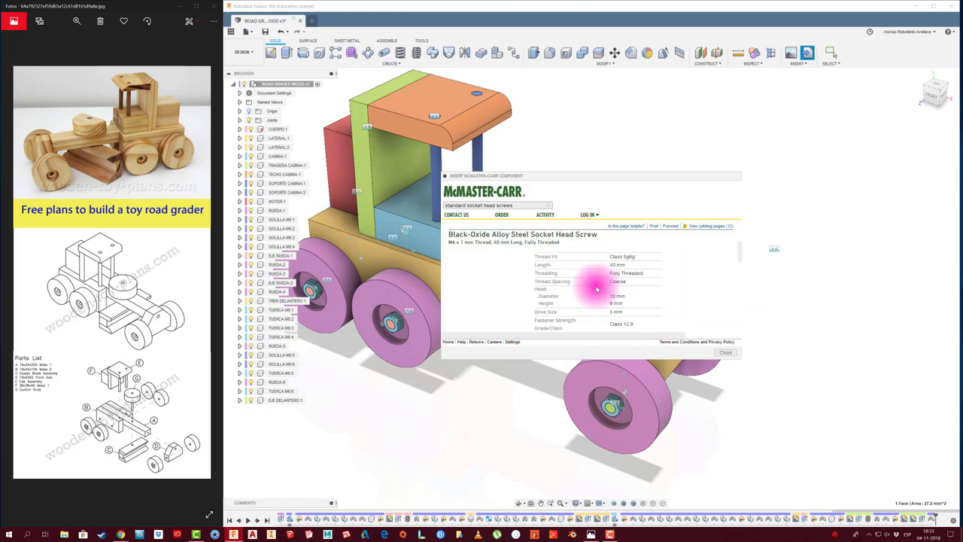
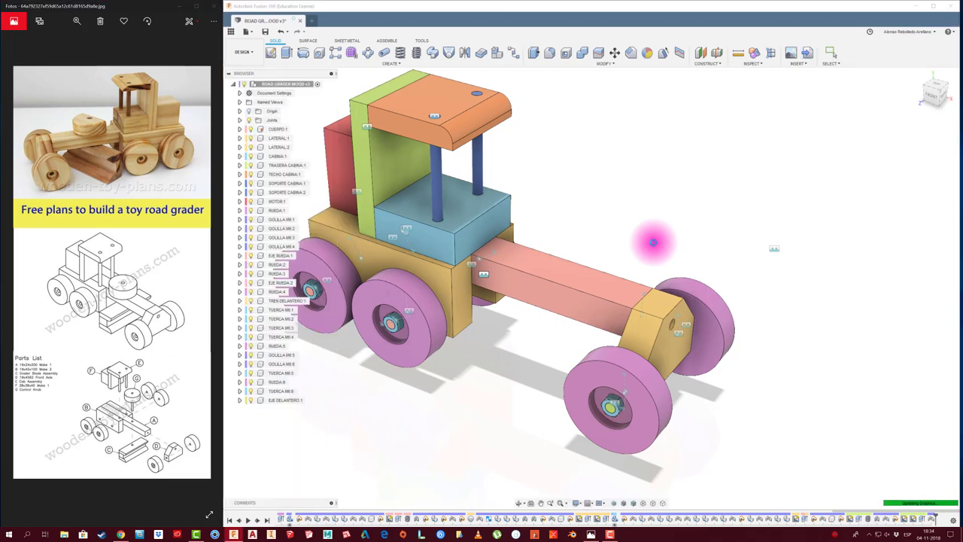
Move the bolt out beside the front axle and capture its new position.
mouse_move(613, 294)
mouse_down()
mouse_move(809, 335)
mouse_move(763, 337)
mouse_up()
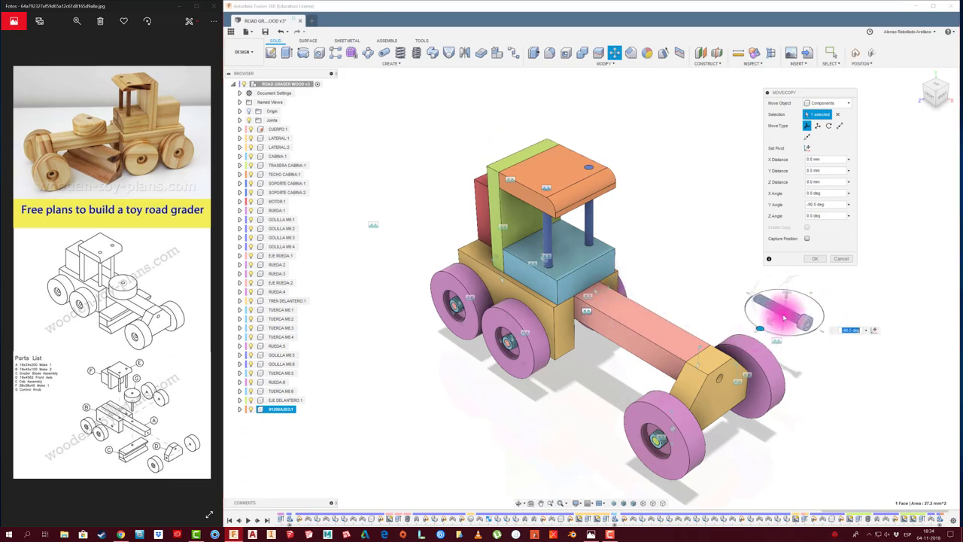
click(815, 258)
scroll(813, 342, up, 1)
scroll(814, 342, up, 2)
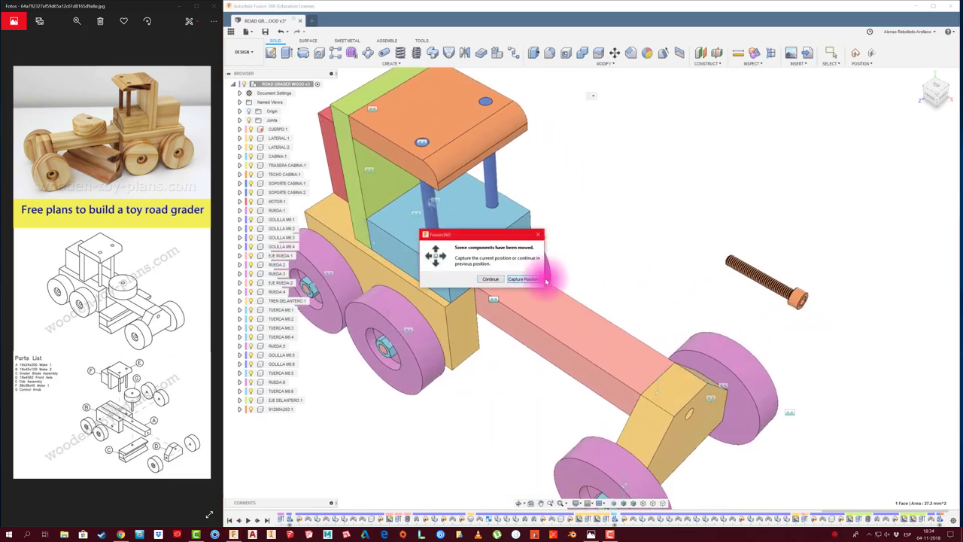
click(522, 279)
Join the bolt to the front axle block hole with a revolute joint and test the swivel.
key(j)
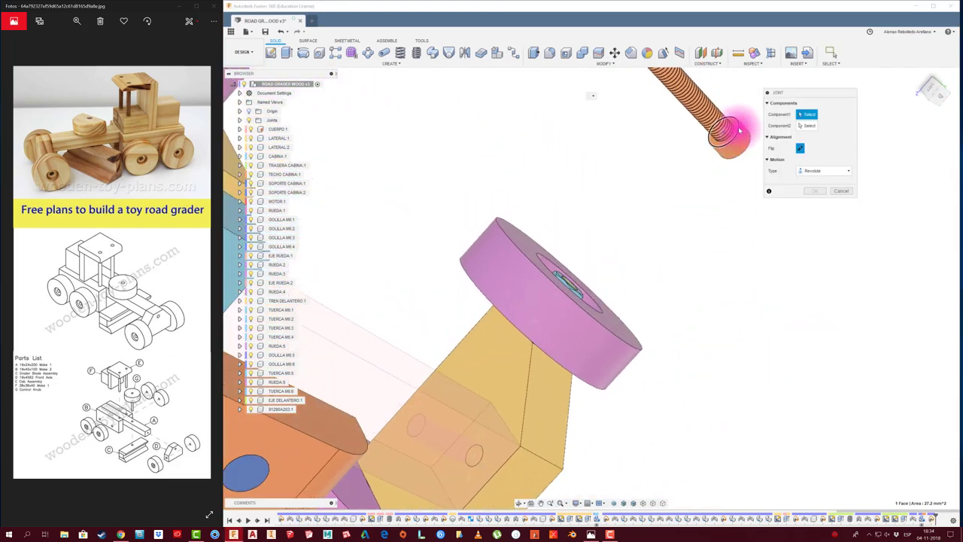
click(739, 131)
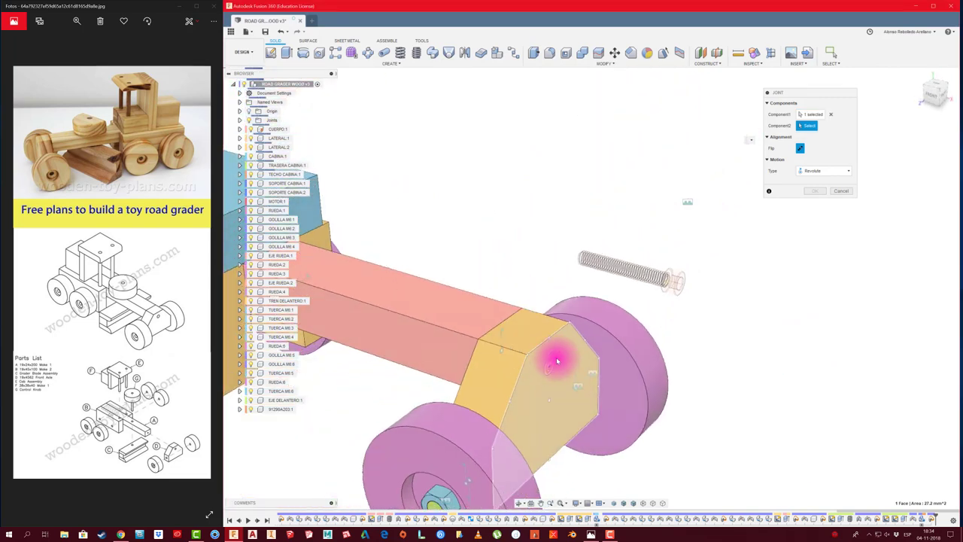
click(557, 362)
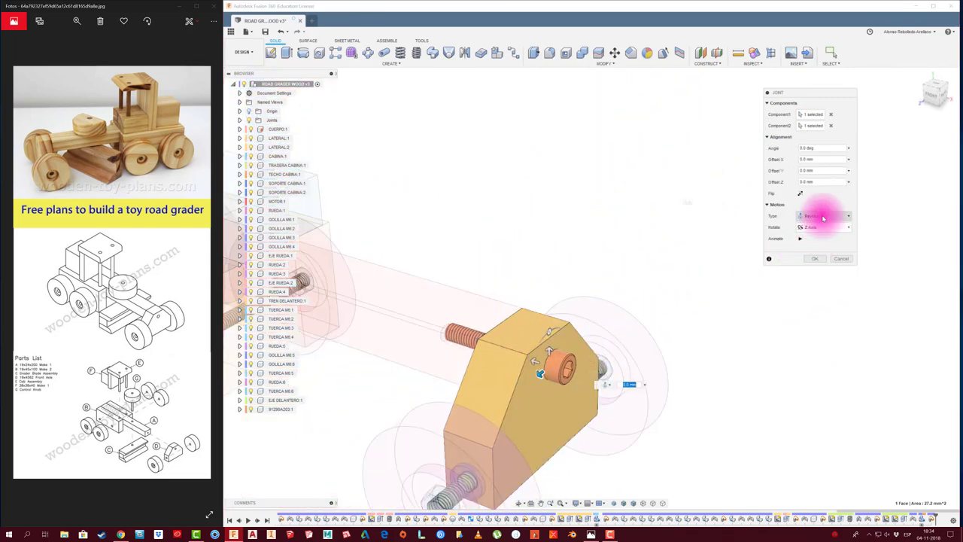
click(823, 219)
click(816, 228)
click(817, 257)
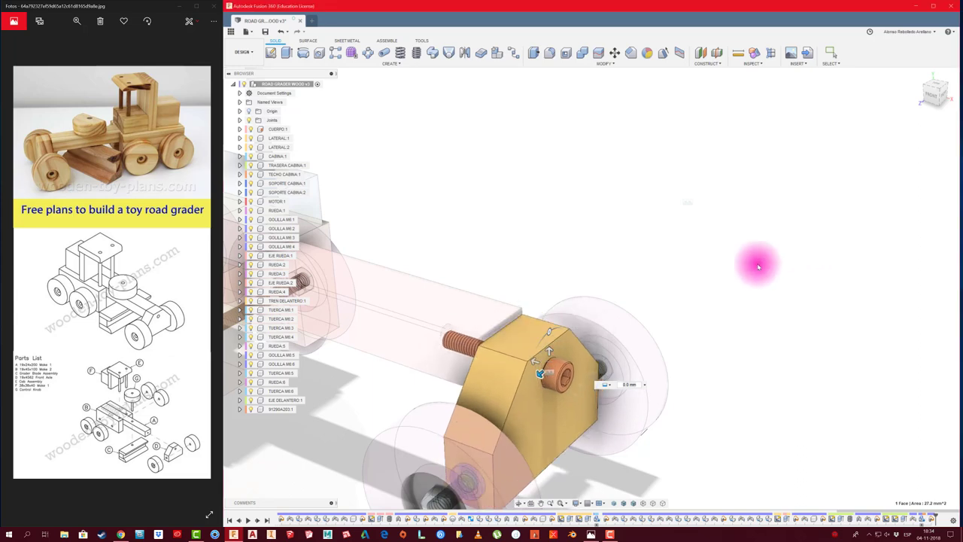
mouse_move(741, 275)
shift+middle_down()
mouse_move(636, 334)
mouse_move(613, 326)
mouse_move(593, 339)
mouse_move(624, 335)
shift+middle_up()
mouse_move(625, 335)
mouse_down()
mouse_move(570, 323)
mouse_move(617, 301)
mouse_move(662, 327)
mouse_move(671, 294)
mouse_up()
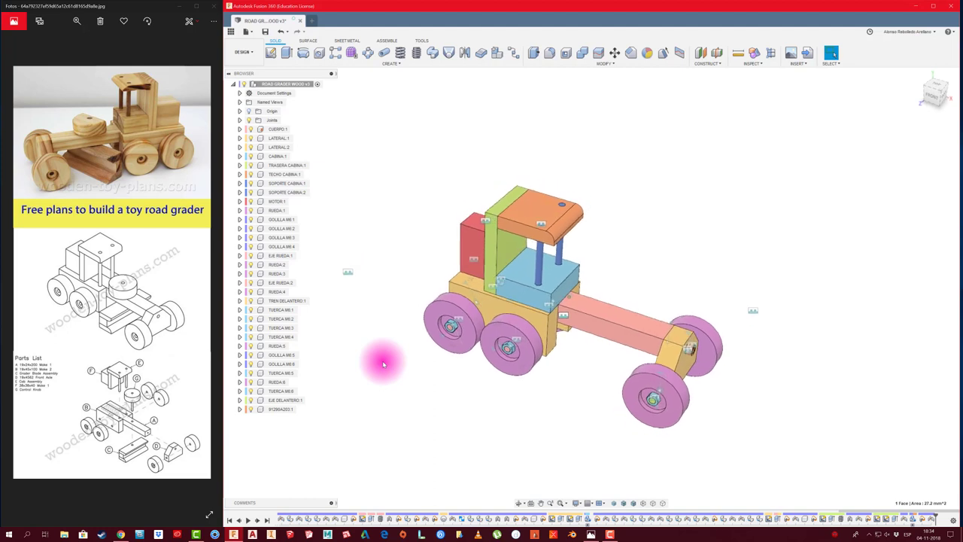
Create a midplane from the front beam's two opposite side faces.
mouse_move(677, 275)
shift+middle_down()
mouse_move(683, 266)
mouse_move(669, 228)
mouse_move(663, 241)
shift+middle_up()
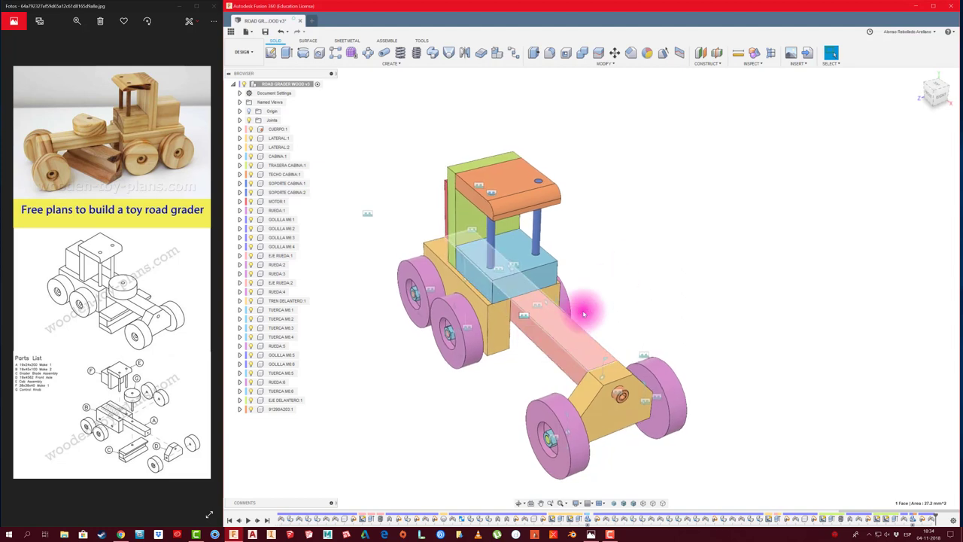
click(716, 55)
click(552, 340)
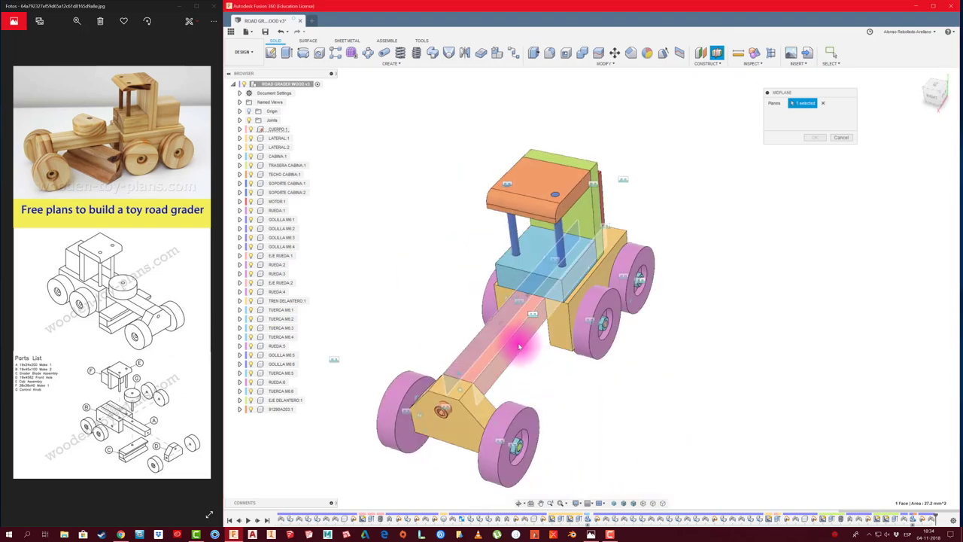
mouse_move(534, 346)
shift+middle_down()
mouse_move(563, 333)
mouse_move(591, 337)
shift+middle_up()
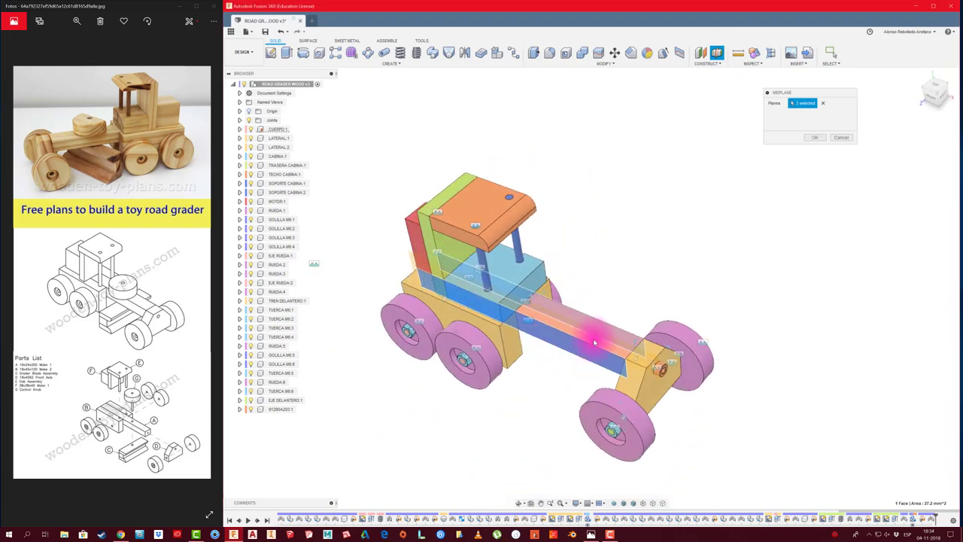
click(817, 143)
mouse_move(645, 366)
shift+middle_down()
mouse_move(612, 307)
mouse_move(612, 251)
mouse_move(311, 129)
shift+middle_up()
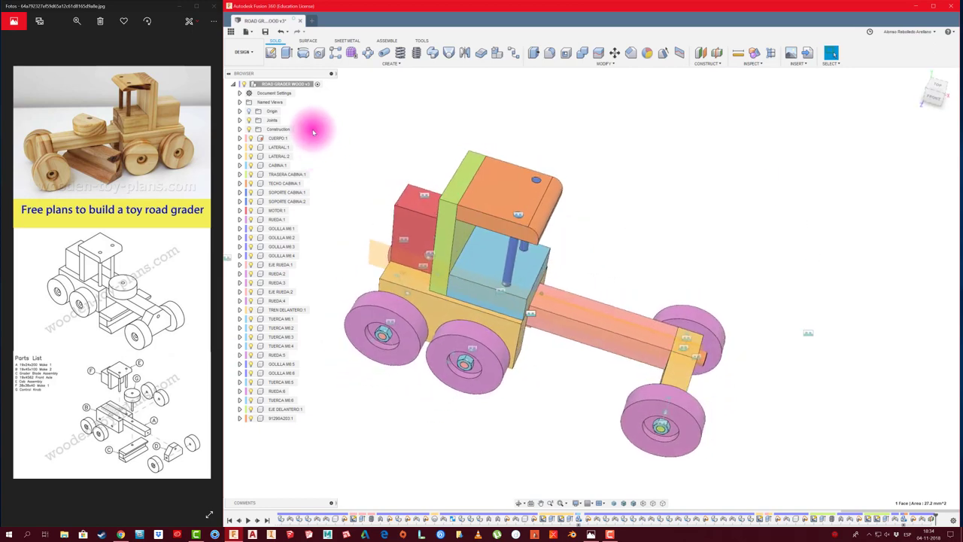
Add a new empty component named PALA under the assembly root.
right_click(286, 88)
click(307, 82)
text(PALA F)
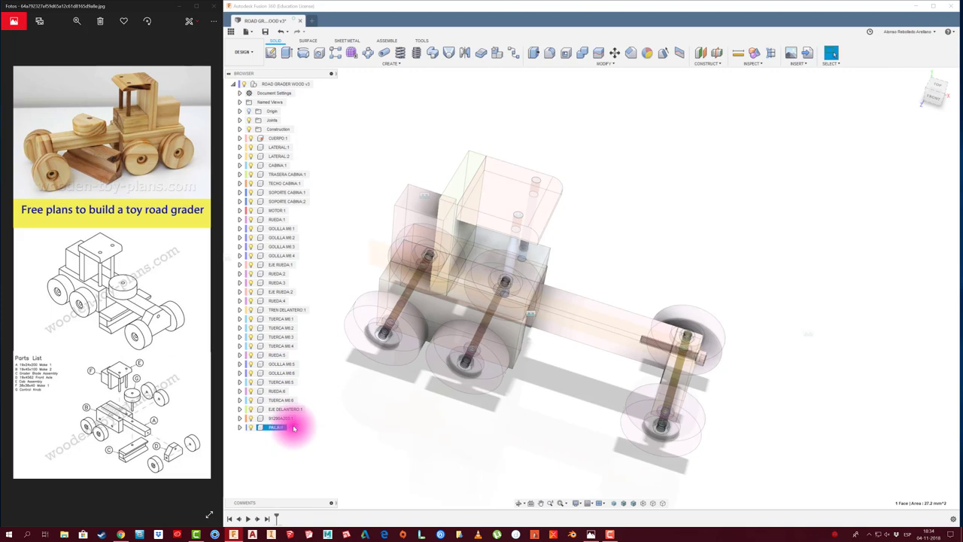
key(Return)
Start a sketch in PALA on the front XY origin plane.
click(271, 52)
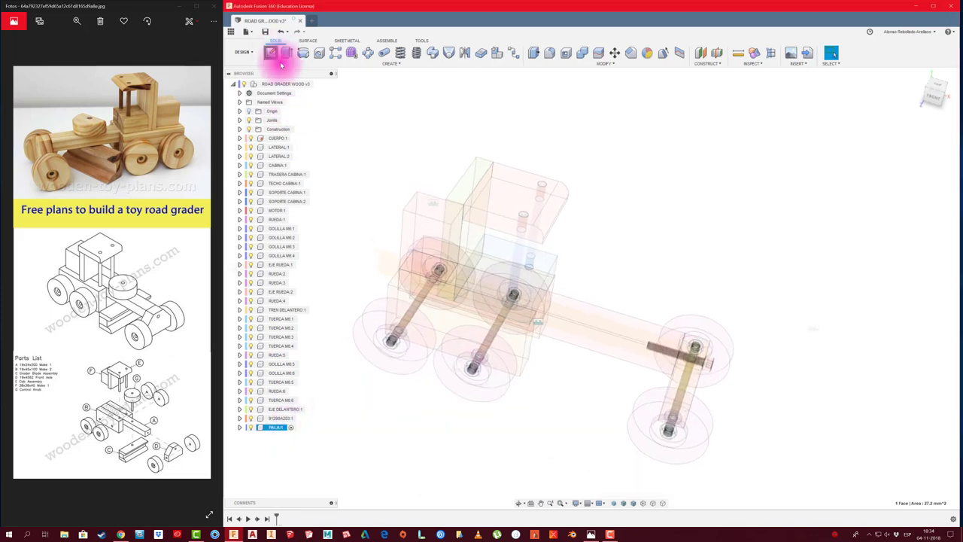
click(549, 342)
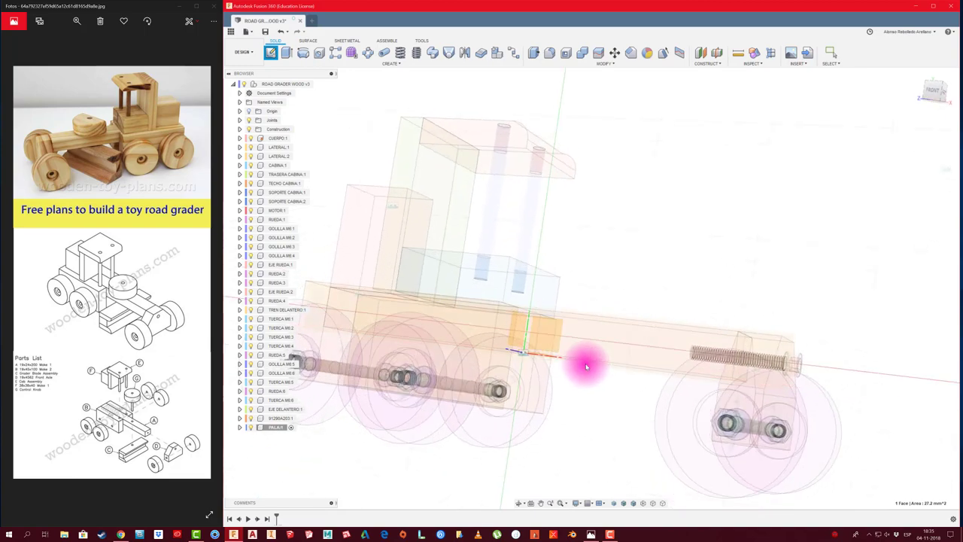
mouse_move(577, 373)
shift+middle_down()
mouse_move(554, 359)
mouse_move(548, 326)
mouse_move(538, 333)
mouse_move(562, 344)
shift+middle_up()
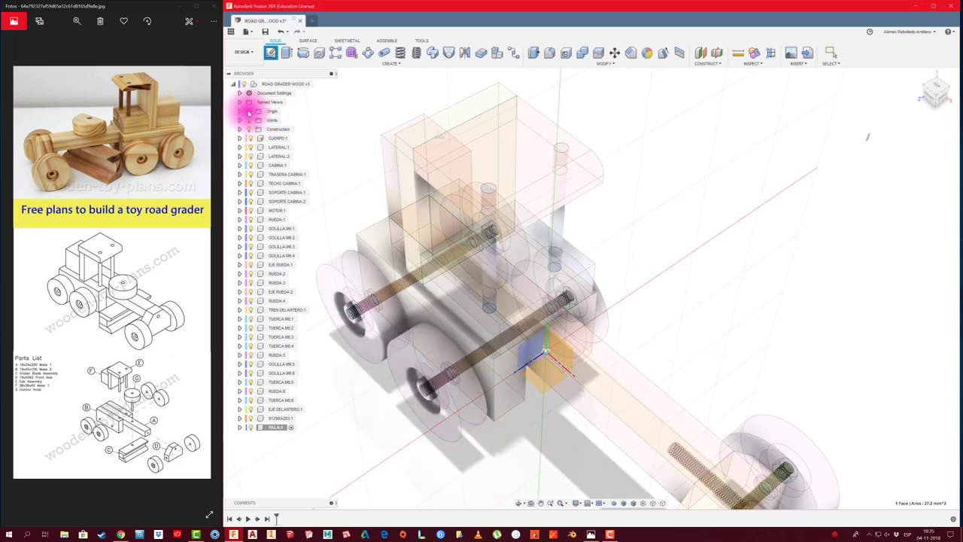
mouse_move(512, 376)
shift+middle_down()
mouse_move(527, 394)
mouse_move(568, 347)
shift+middle_up()
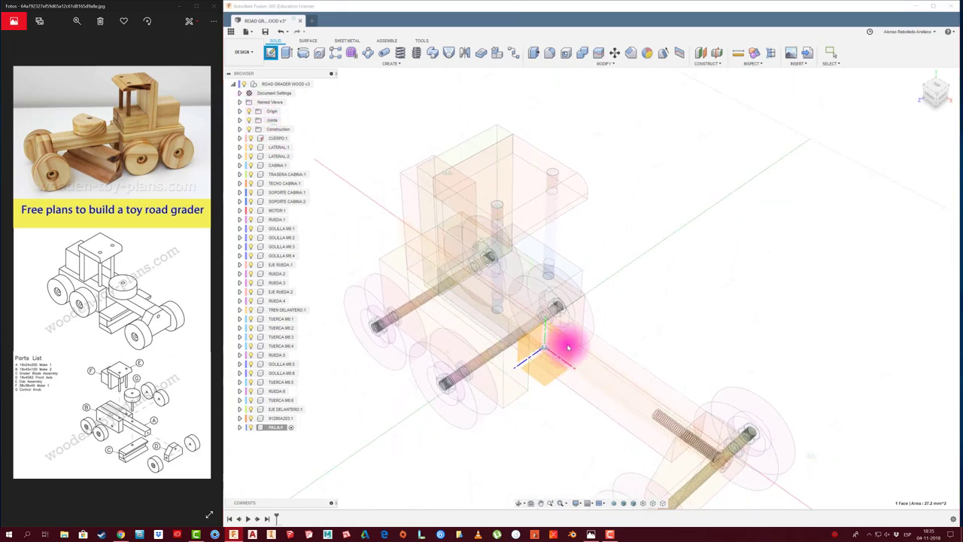
click(272, 127)
click(240, 110)
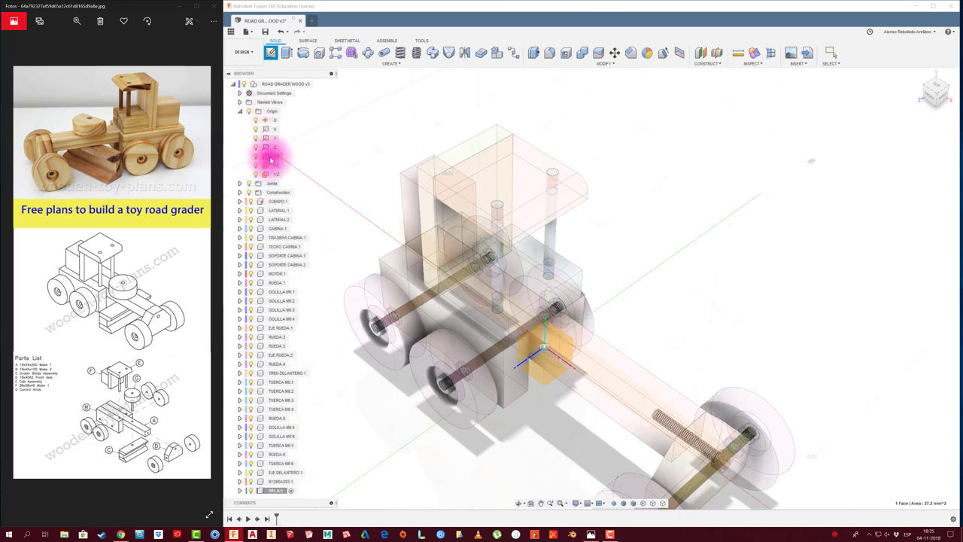
click(271, 157)
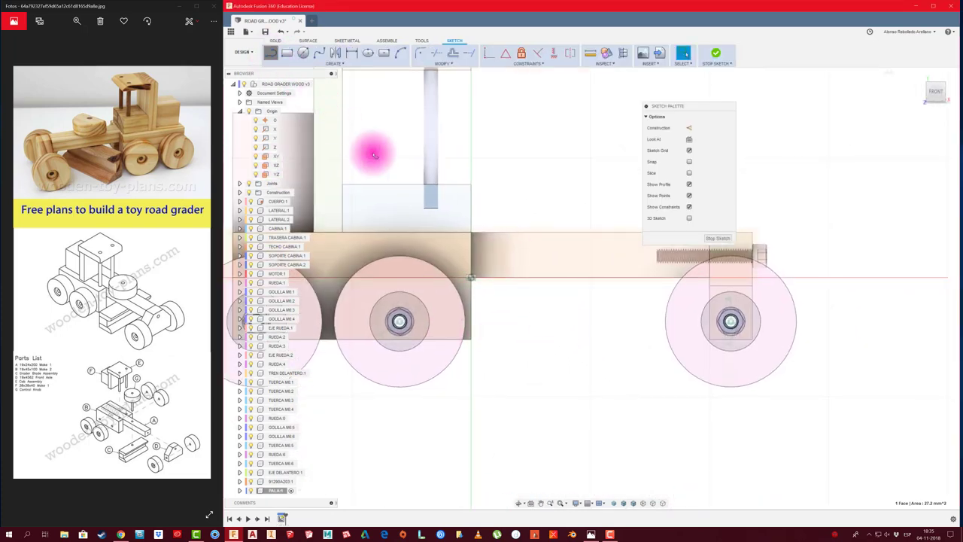
Draw a line down from the left wheel centre, continuing horizontally to the right.
middle_drag(534, 360, 506, 366)
key(l)
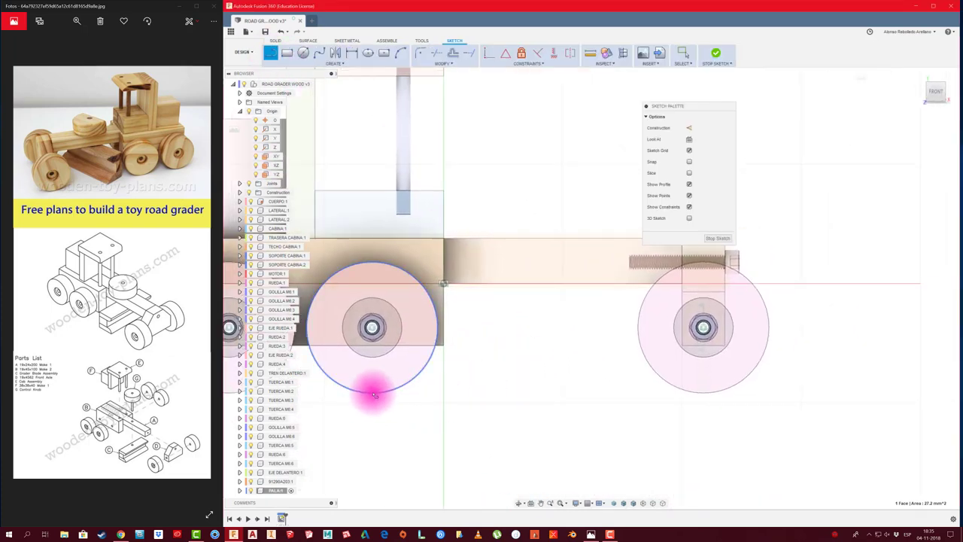
click(372, 326)
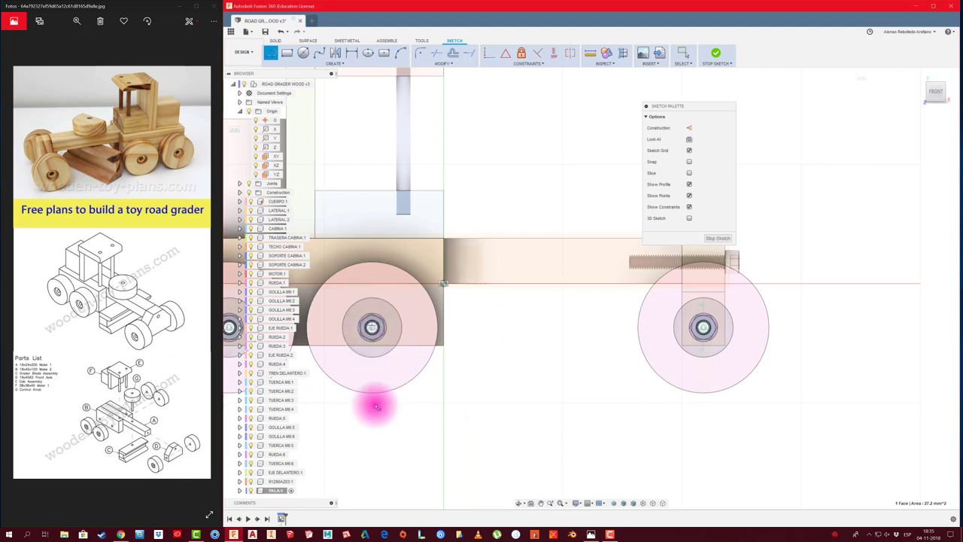
click(372, 423)
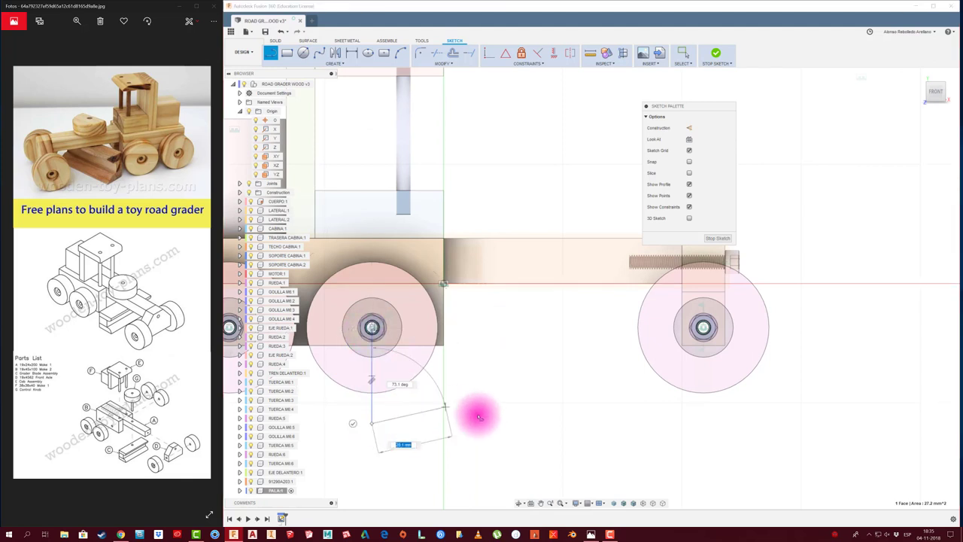
click(758, 425)
key(Escape)
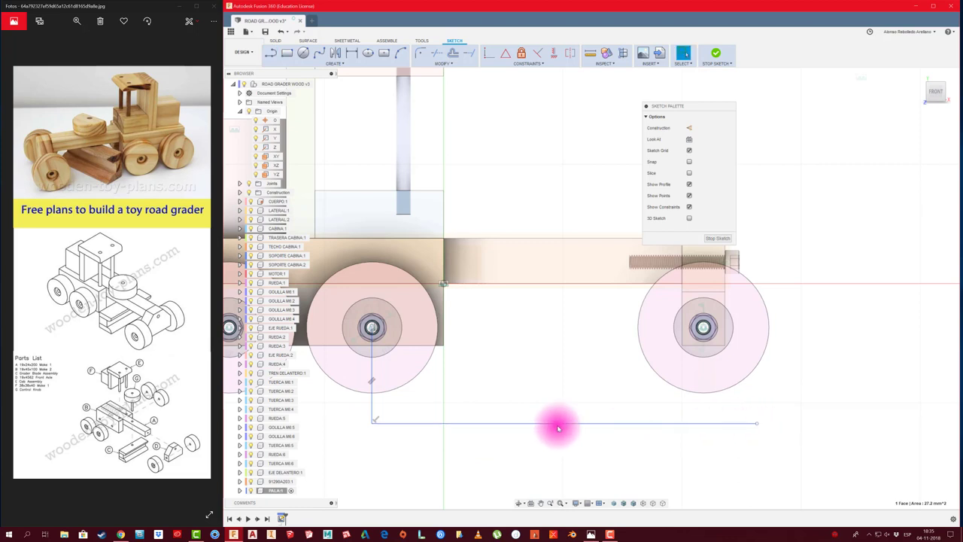
Draw a second horizontal line from the left wheel bottom to below the right wheel.
key(l)
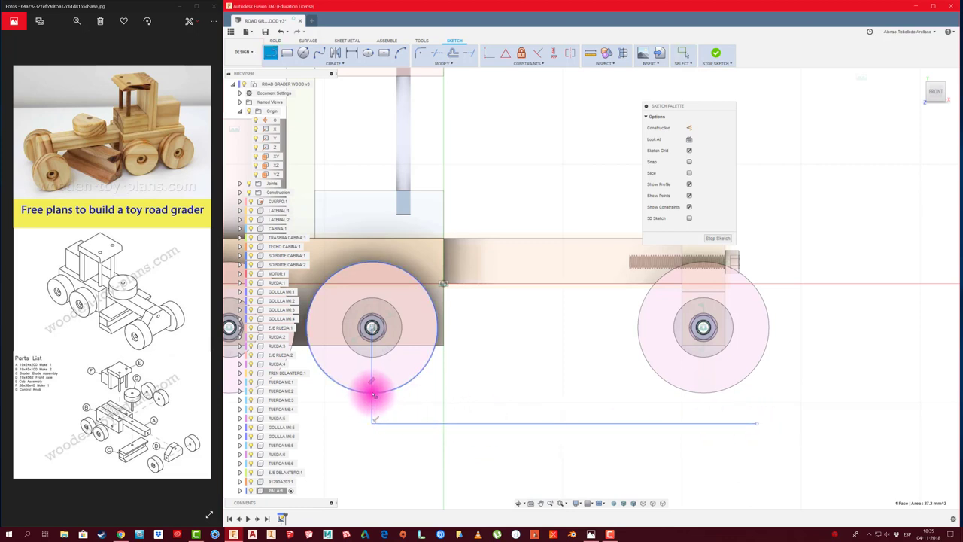
click(373, 393)
click(776, 393)
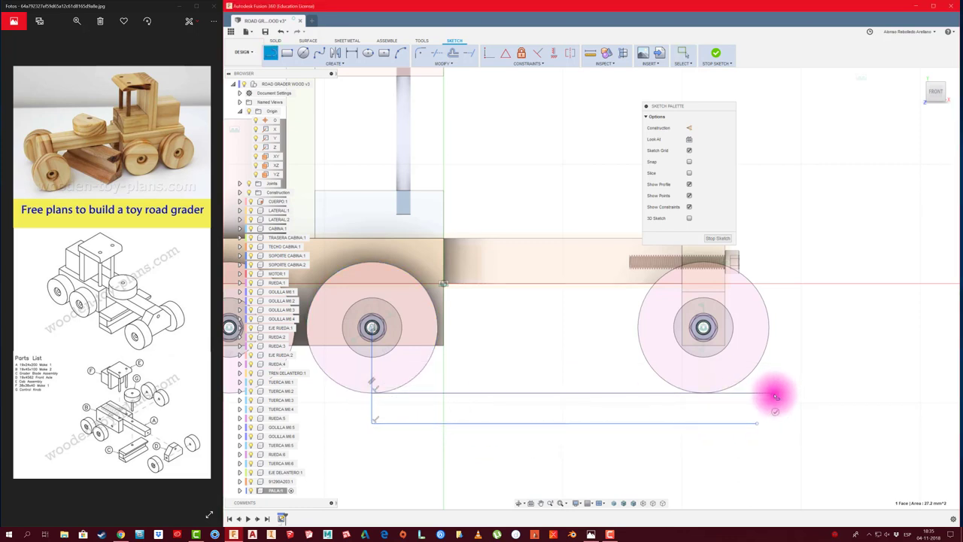
key(Escape)
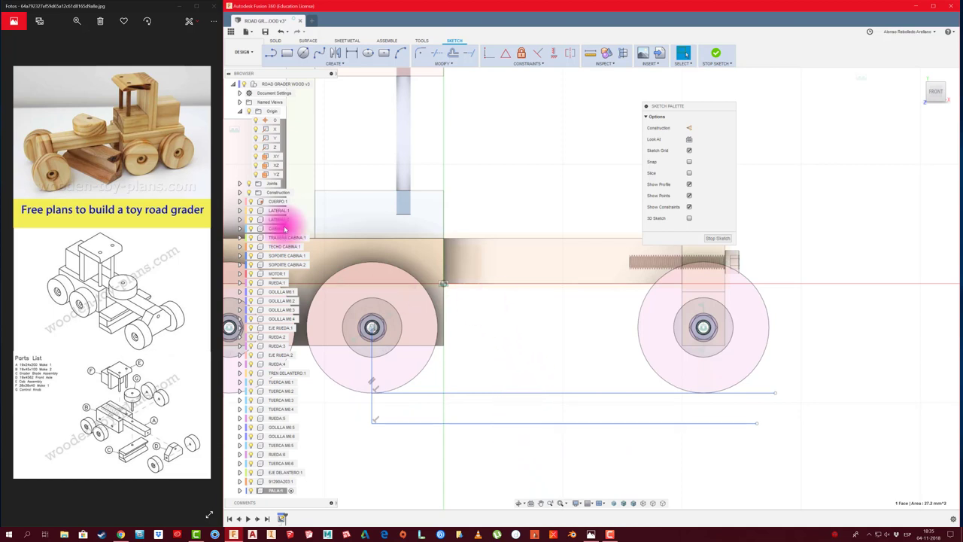
click(270, 53)
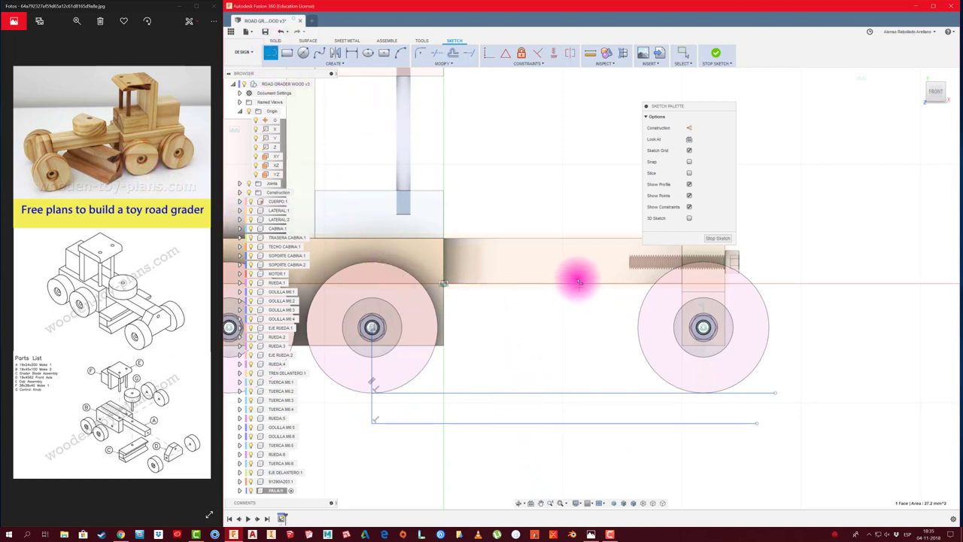
click(333, 63)
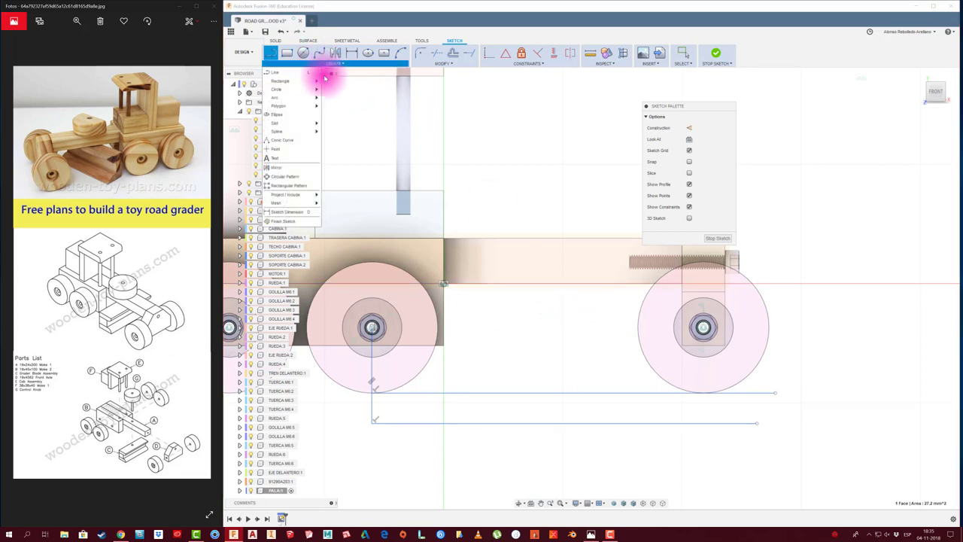
mouse_move(286, 194)
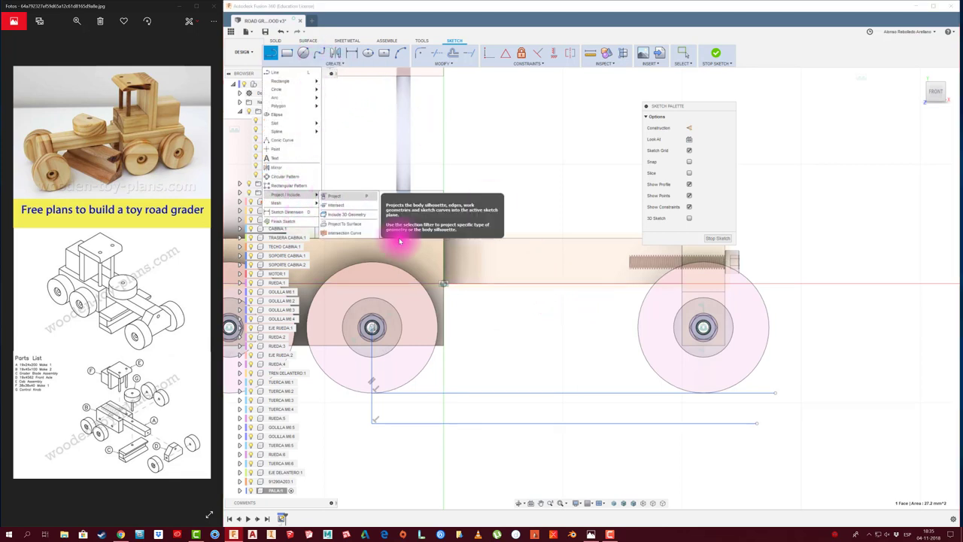
Project the body's horizontal edge into the sketch, draw a vertical line, and trim the stray part.
key(p)
click(498, 284)
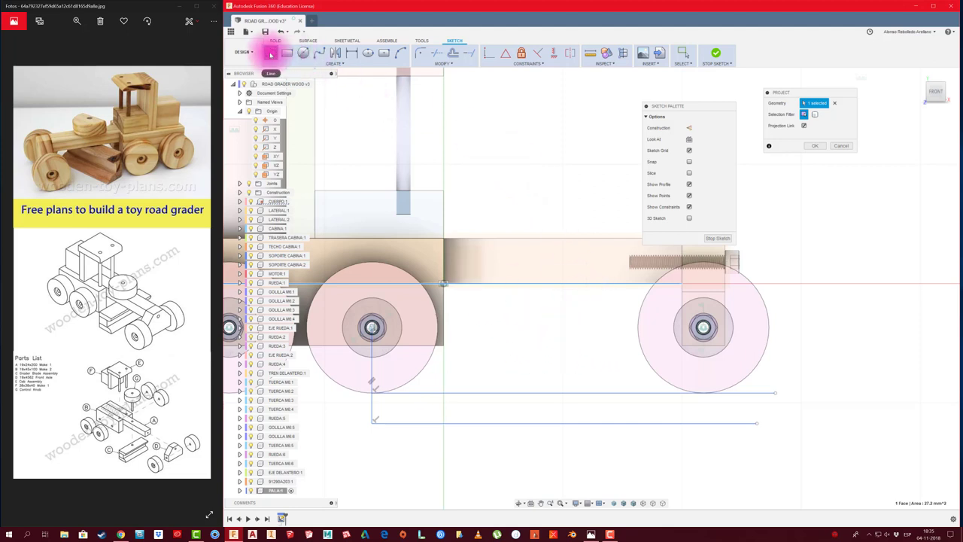
click(270, 52)
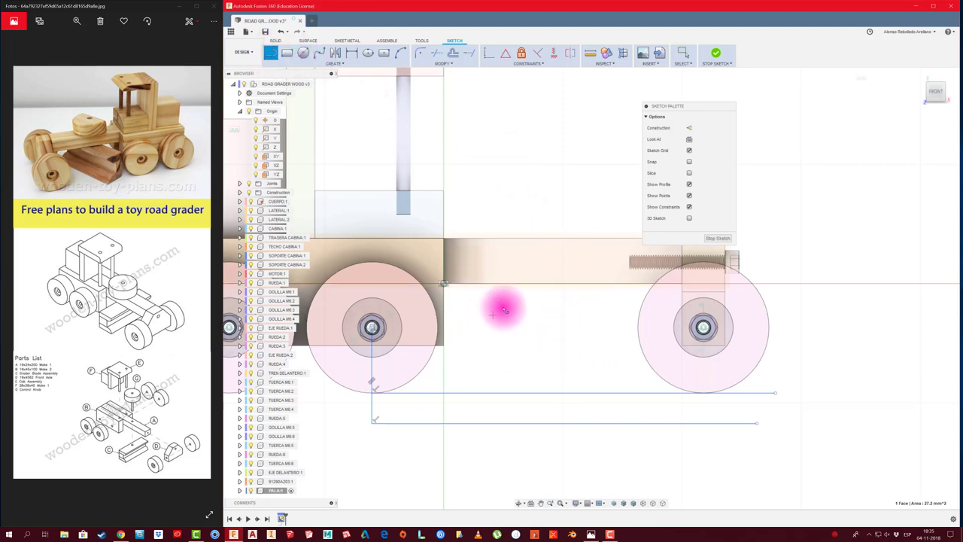
click(488, 393)
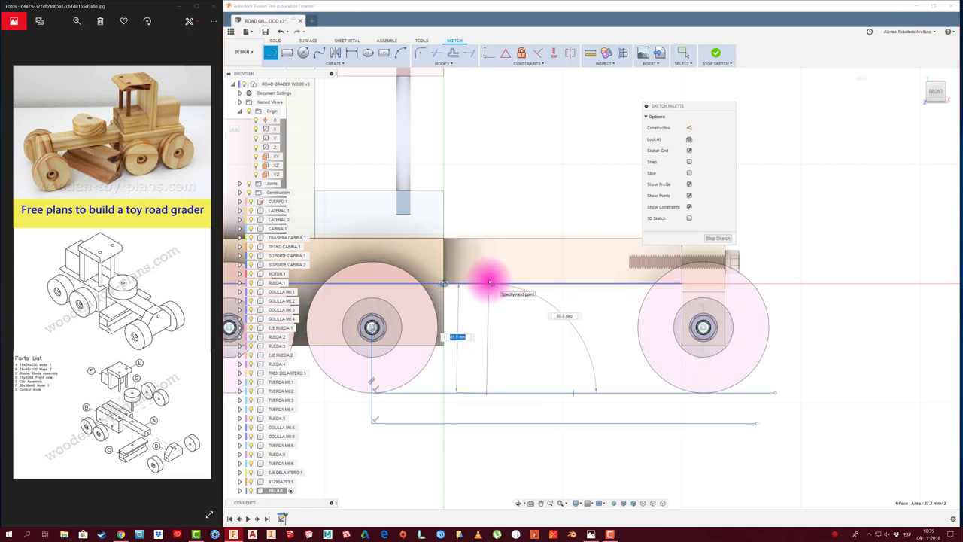
click(487, 205)
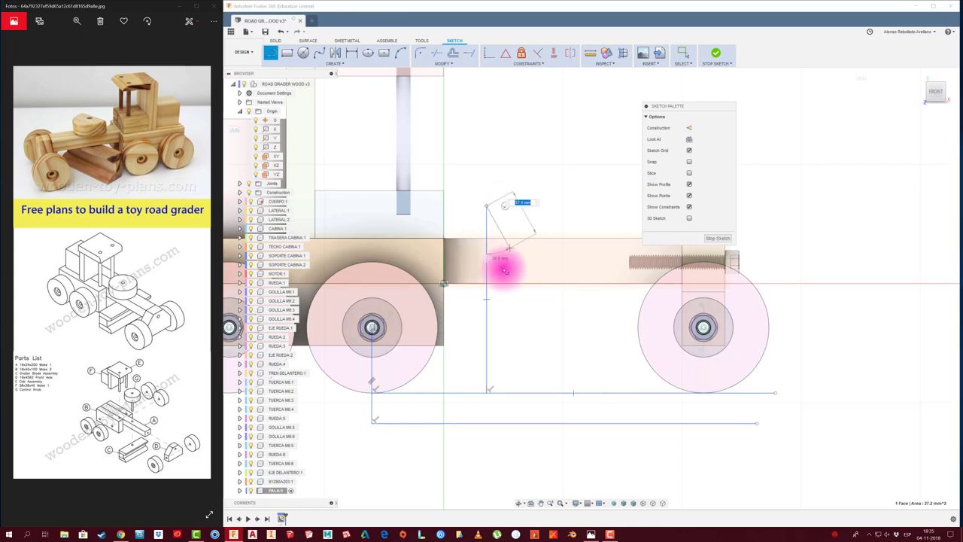
key(Escape)
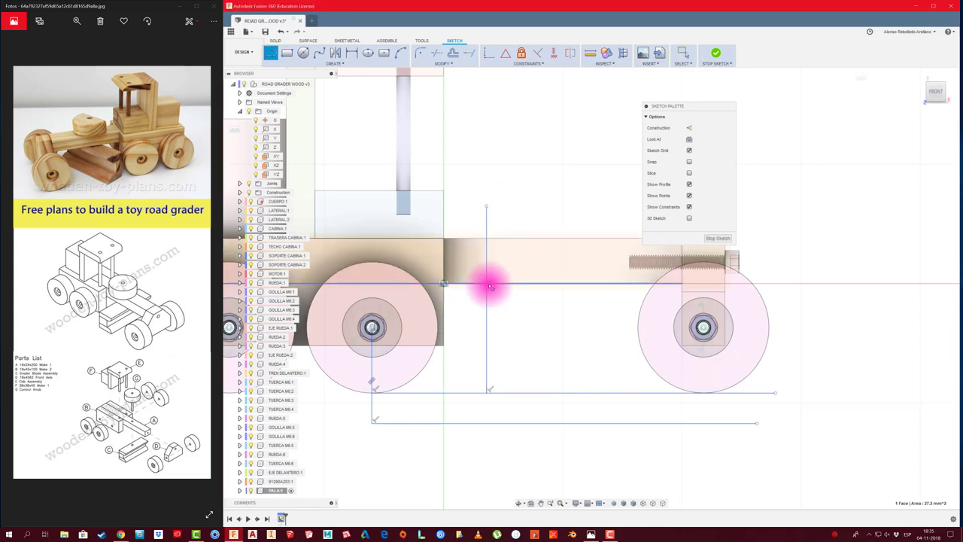
key(t)
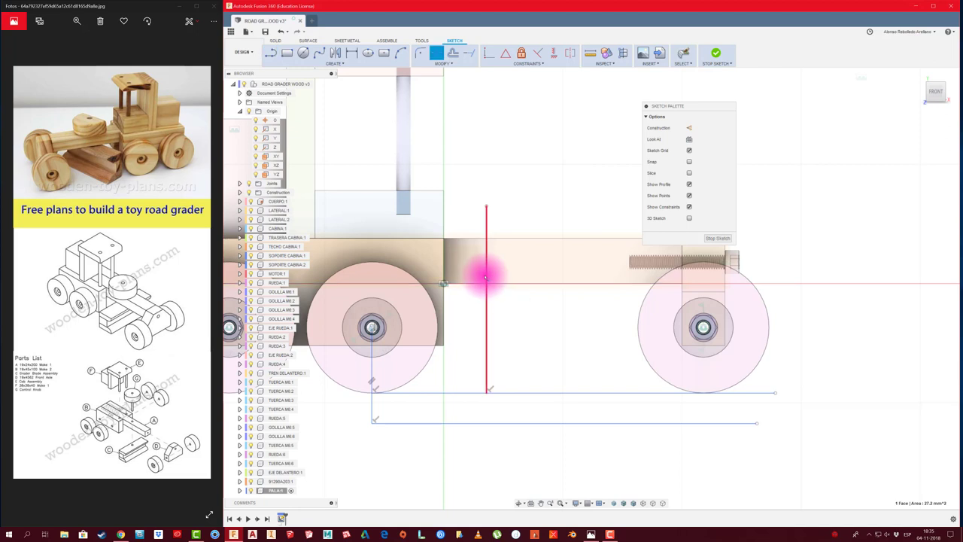
click(489, 275)
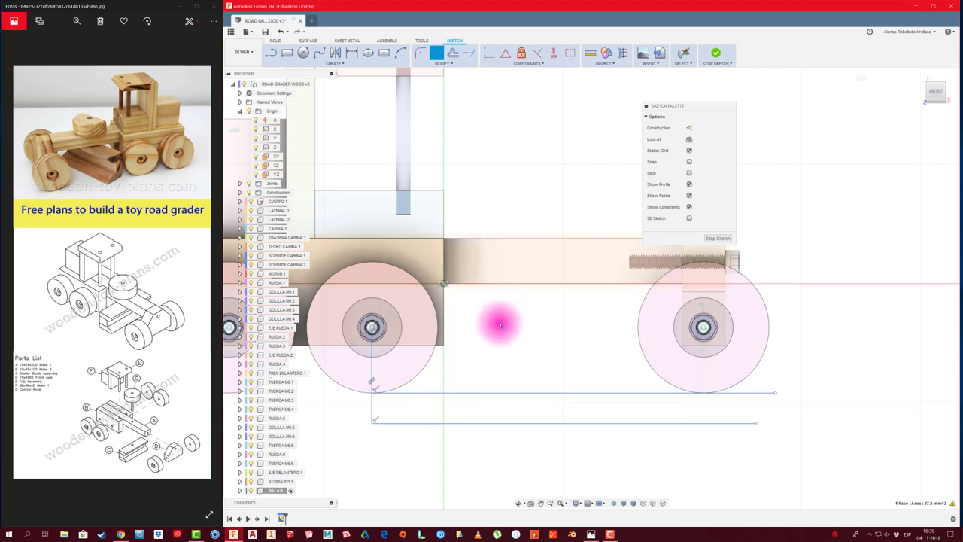
Draw the horizontal line under the body, a vertical left side, and middle and bottom horizontal lines.
key(l)
click(444, 284)
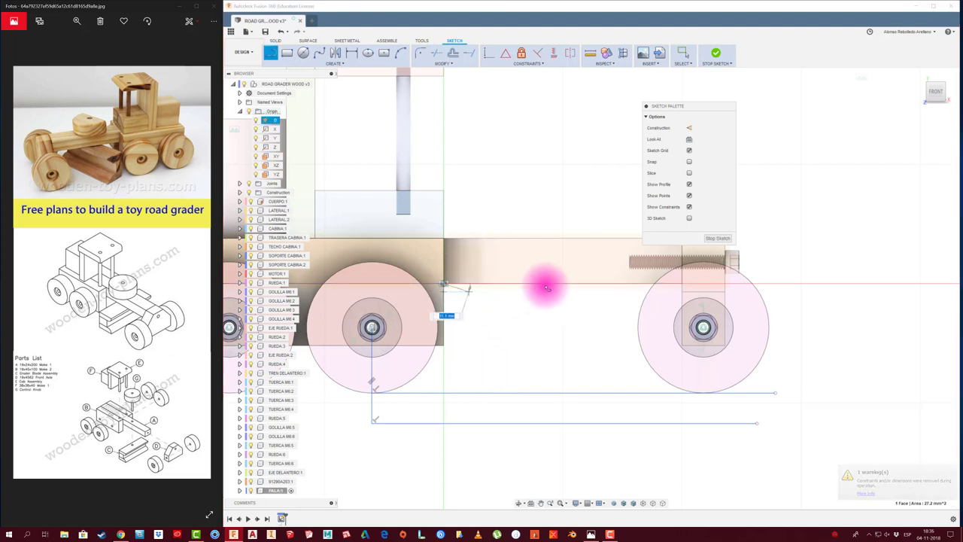
click(550, 285)
key(Escape)
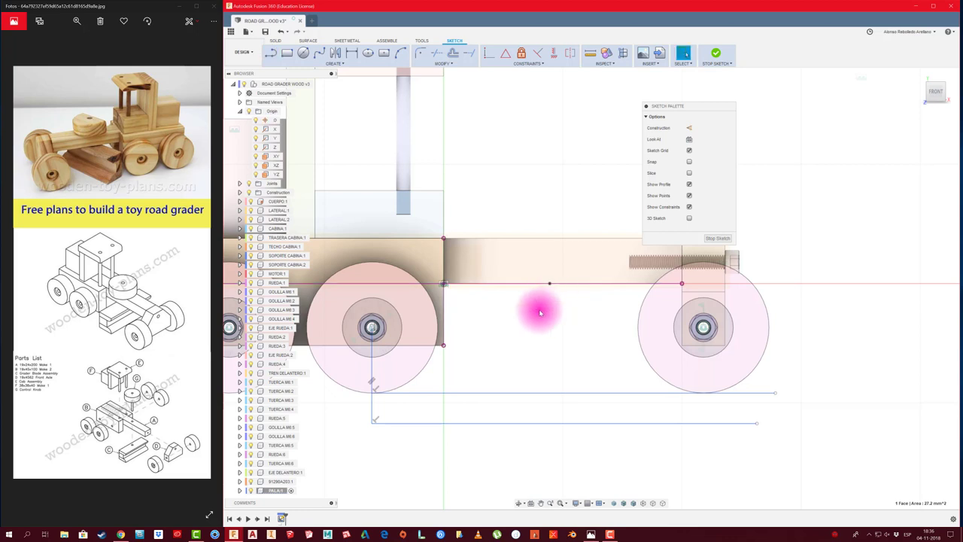
key(l)
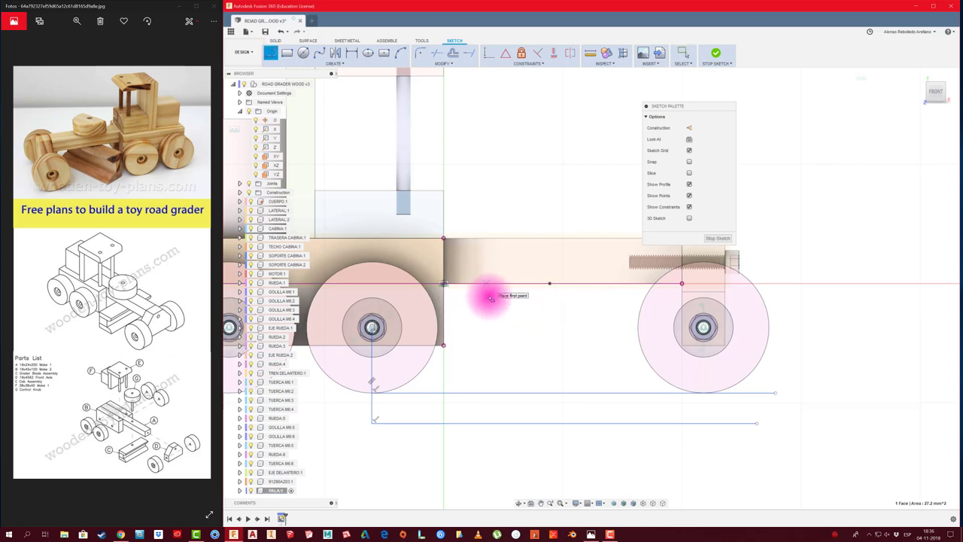
click(488, 284)
click(489, 393)
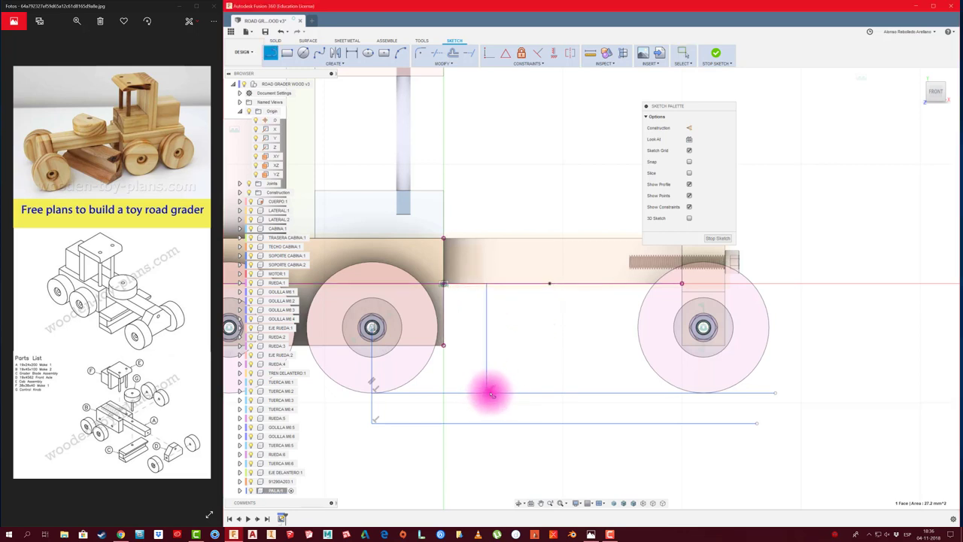
key(l)
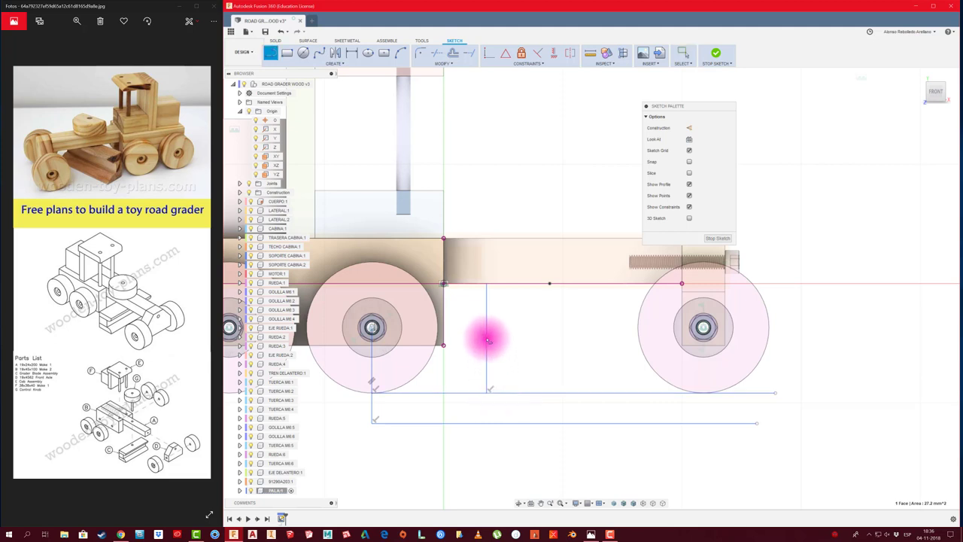
click(488, 340)
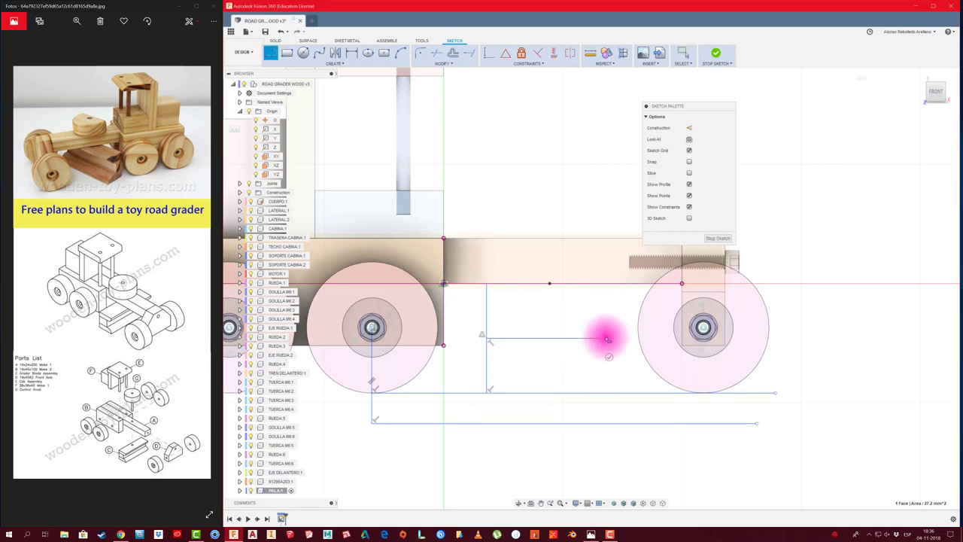
double_click(608, 340)
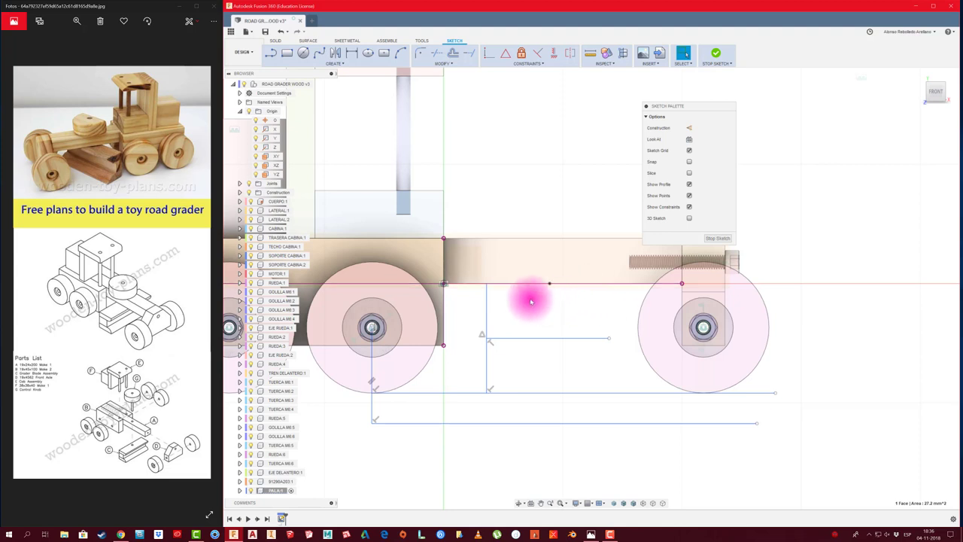
key(l)
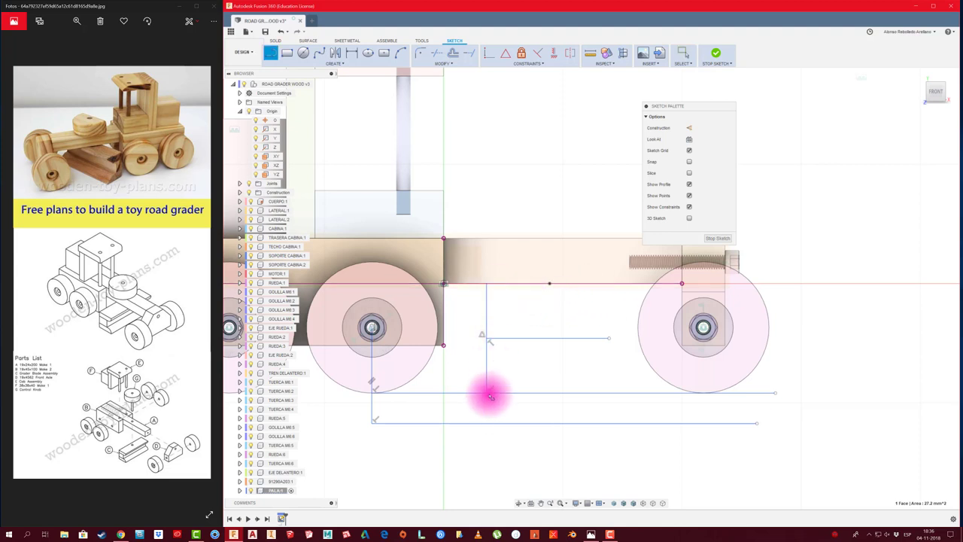
click(489, 392)
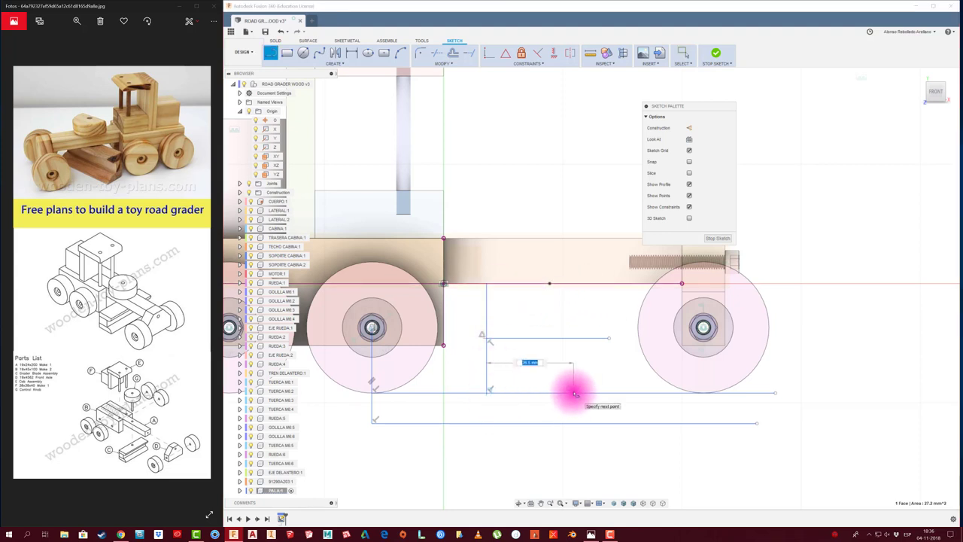
double_click(574, 393)
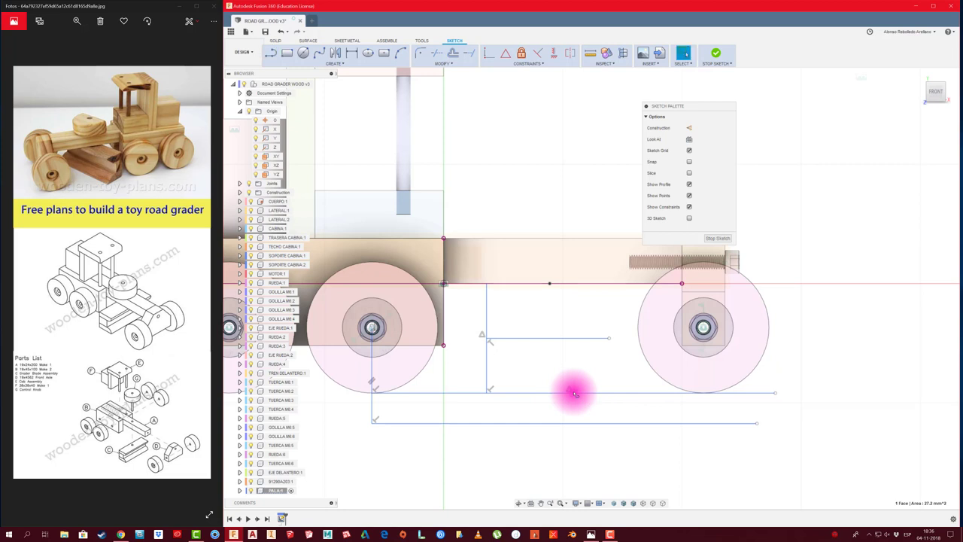
Dimension the bottom edge of the rectangle to 40 mm.
key(d)
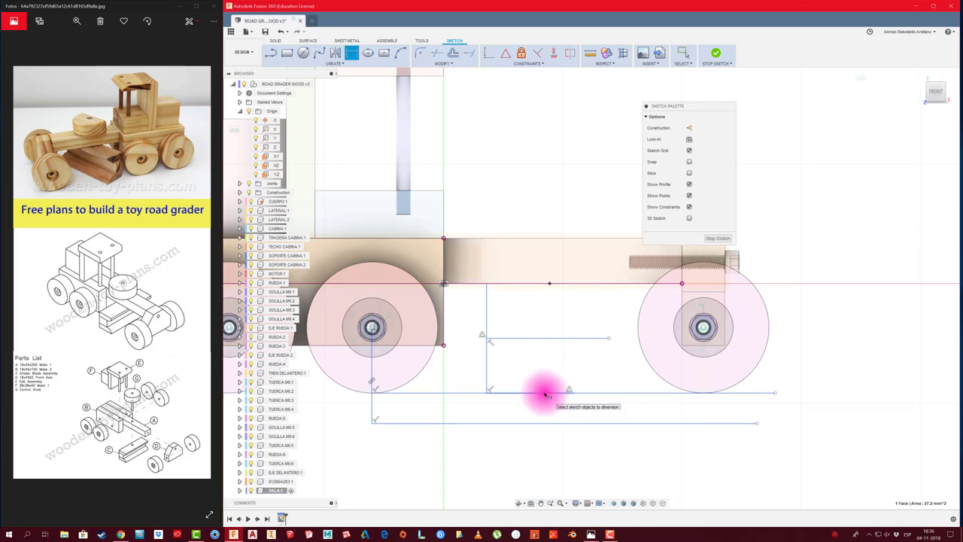
click(545, 393)
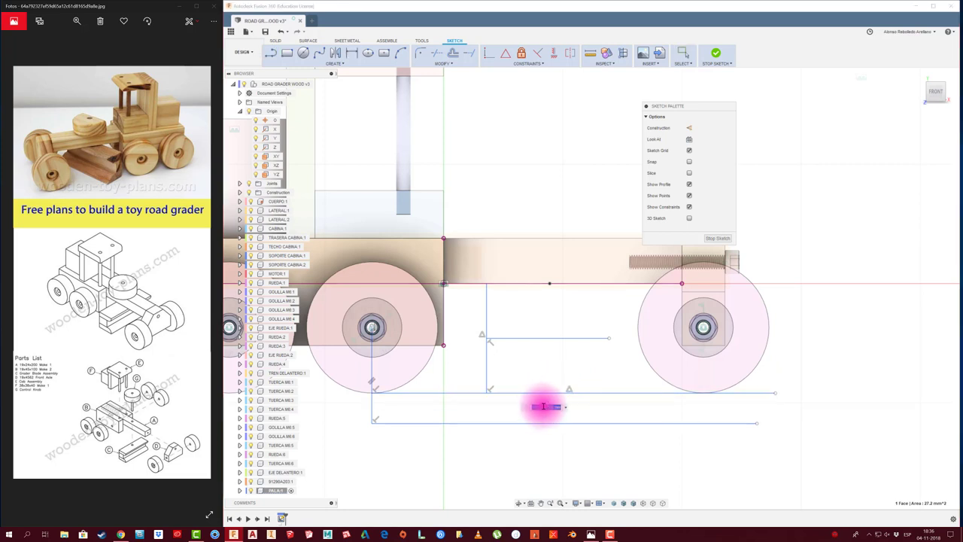
click(548, 403)
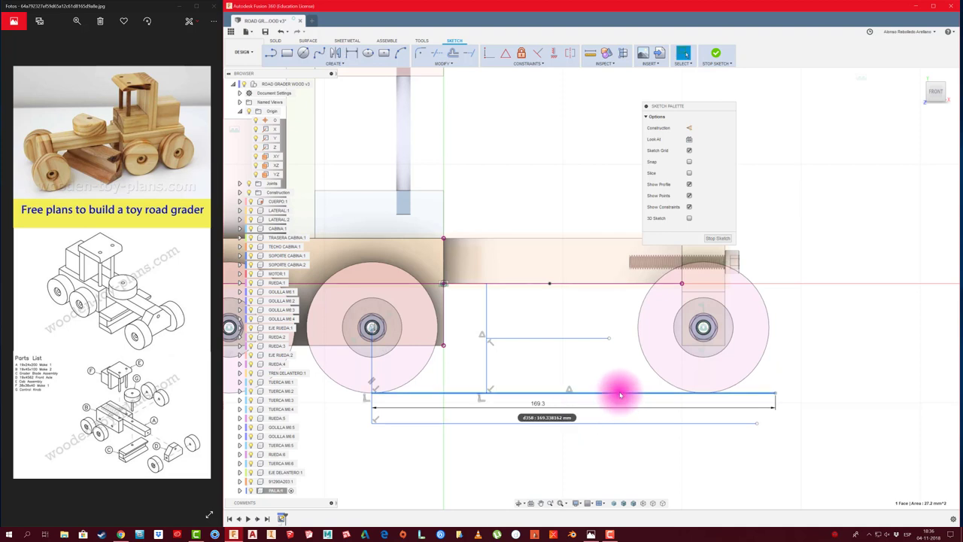
key(Delete)
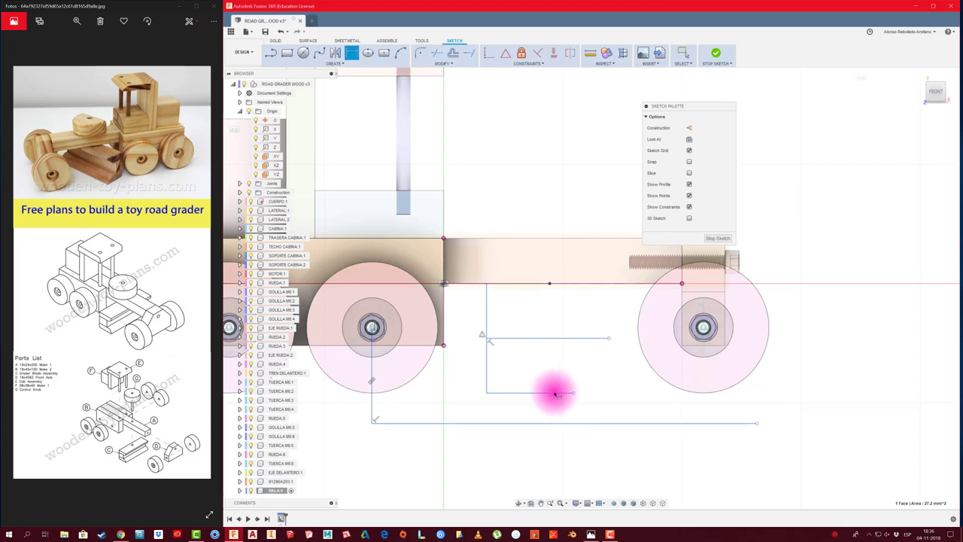
click(555, 393)
click(539, 408)
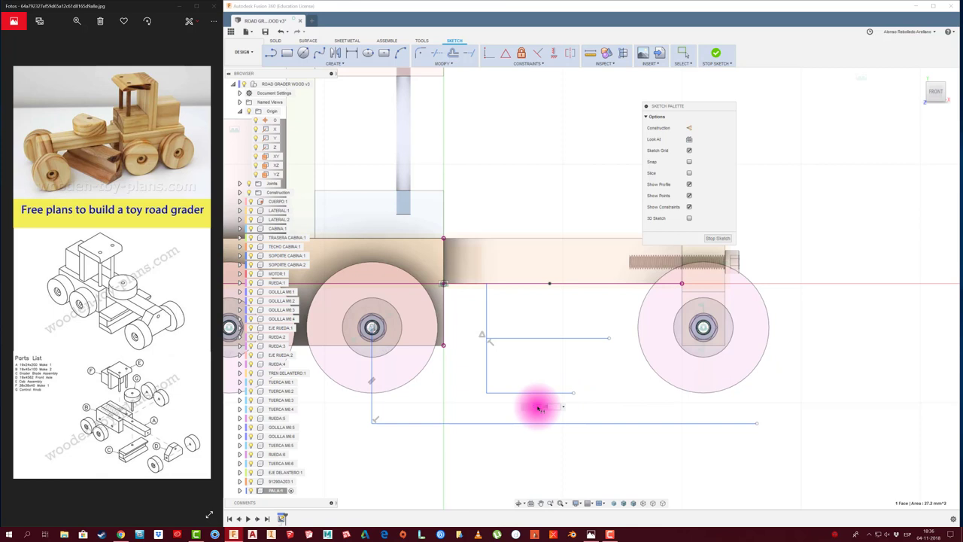
text(40)
key(Return)
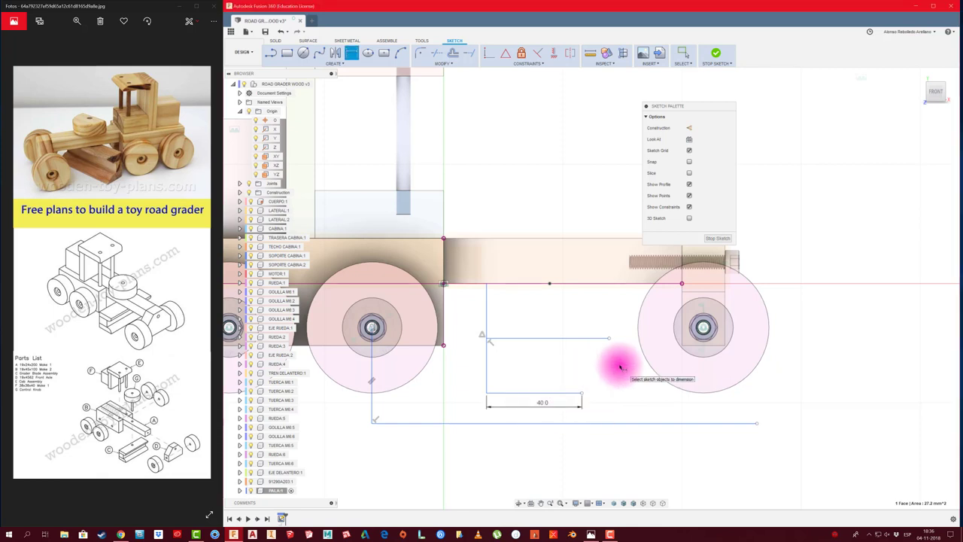
Close the rectangle with a right-hand side and trim the excess stubs.
key(l)
click(583, 392)
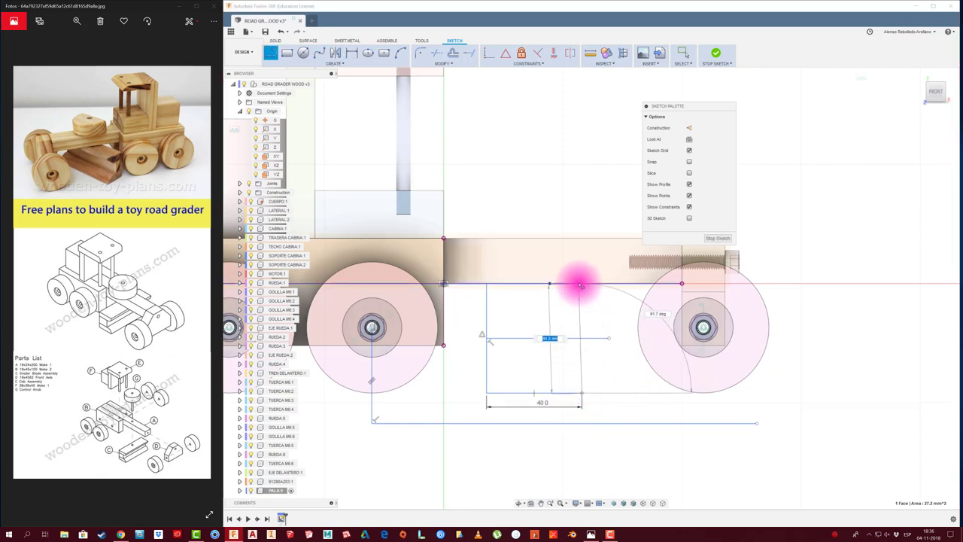
click(582, 219)
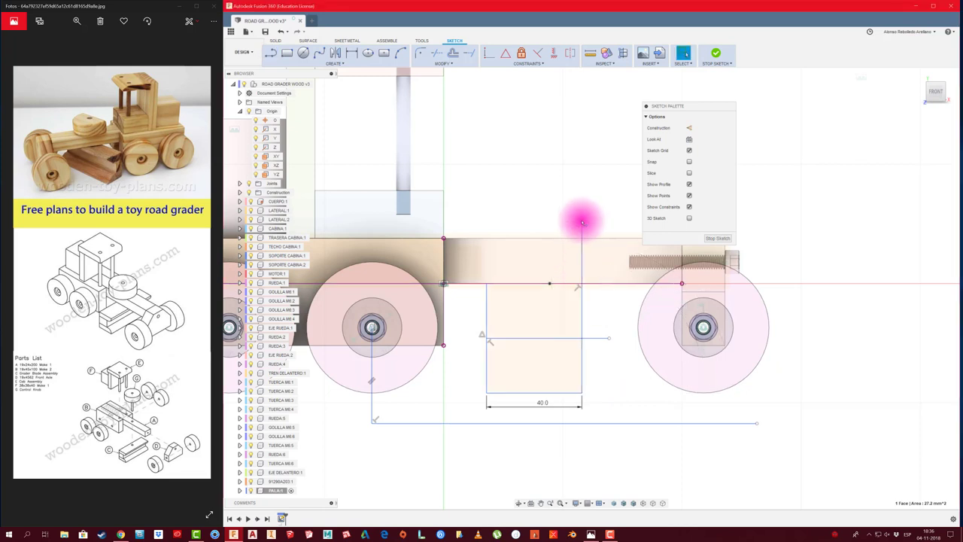
key(t)
click(583, 269)
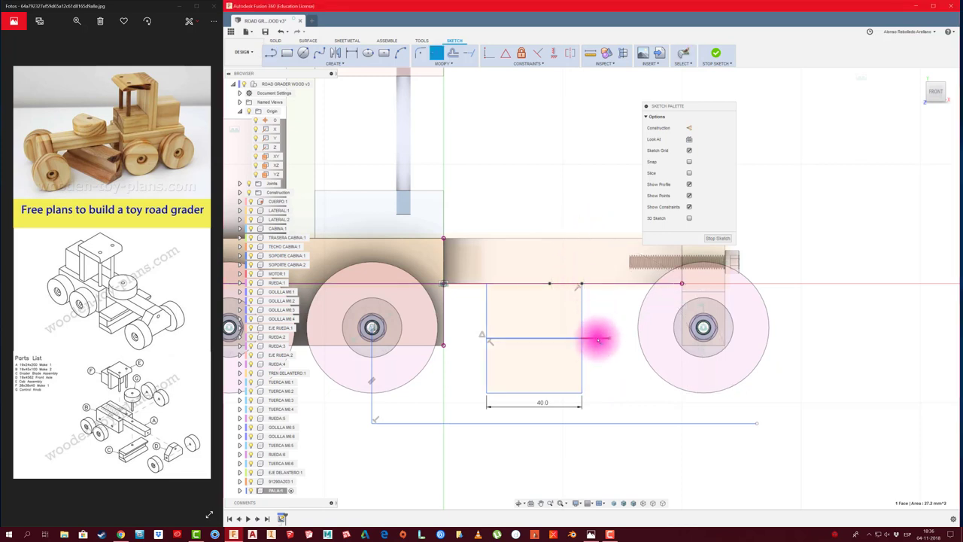
click(593, 339)
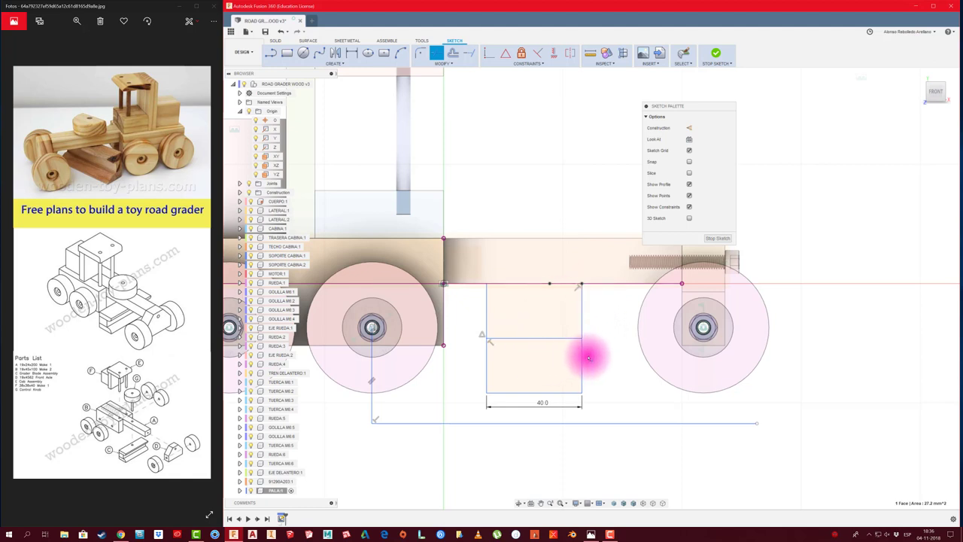
Cancel a trial offset of the rectangle and draw a vertical line through it.
key(o)
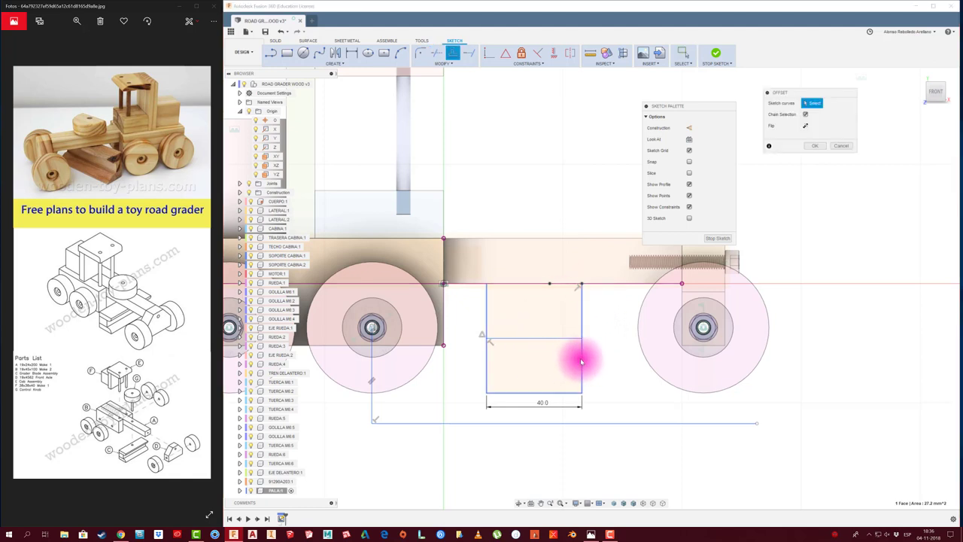
click(580, 357)
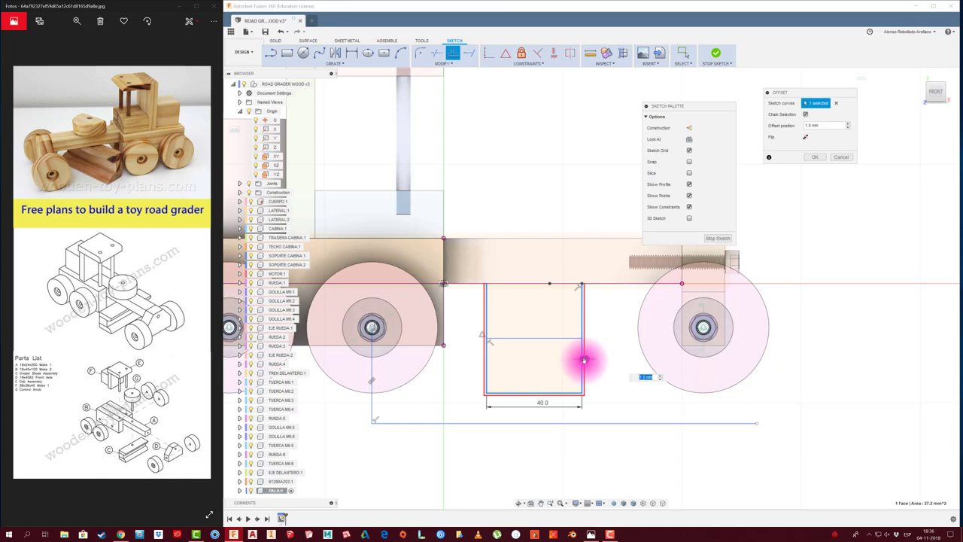
drag(584, 360, 539, 357)
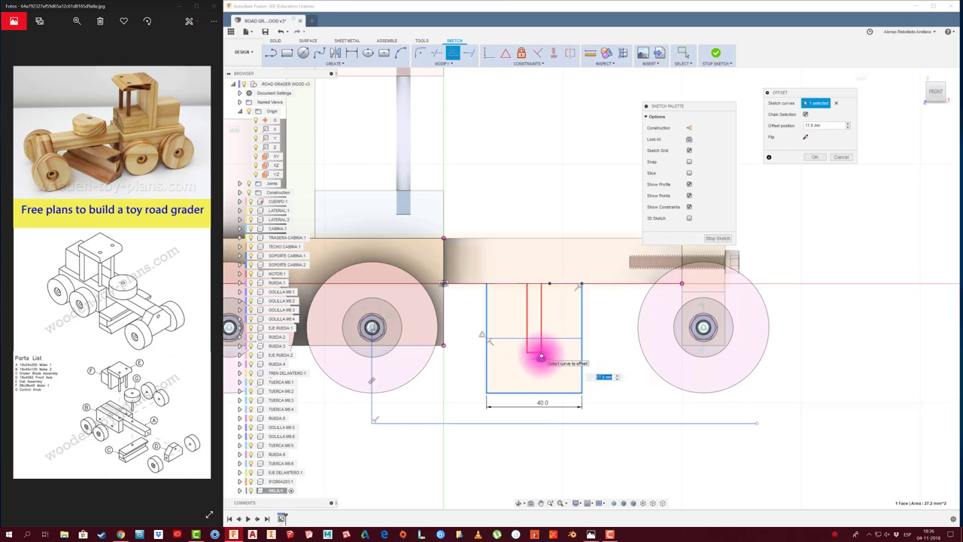
key(Escape)
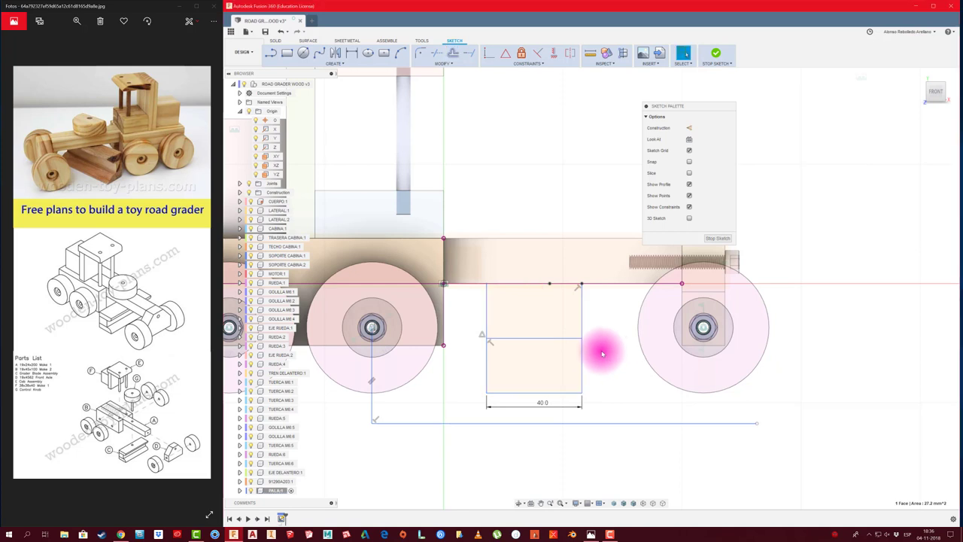
key(l)
click(544, 393)
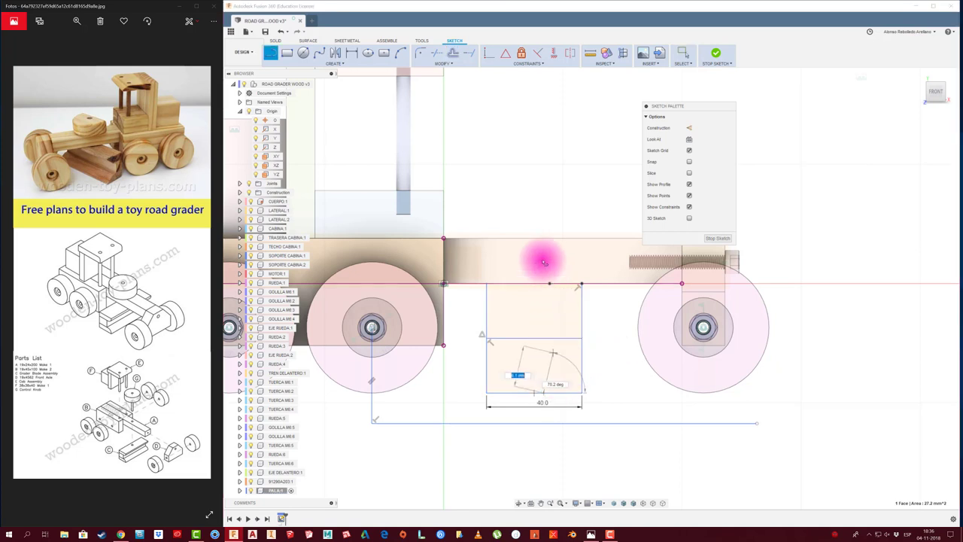
click(546, 207)
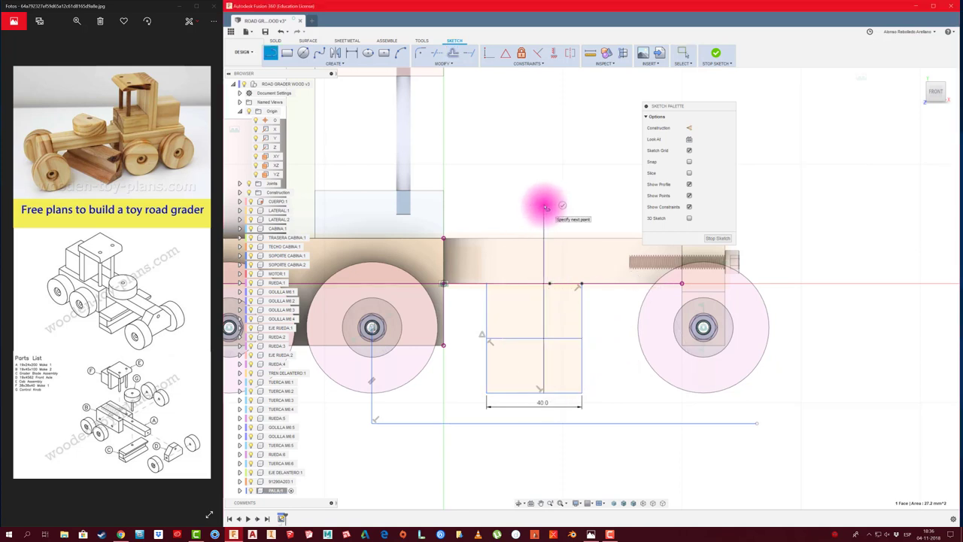
scroll(561, 340, up, 1)
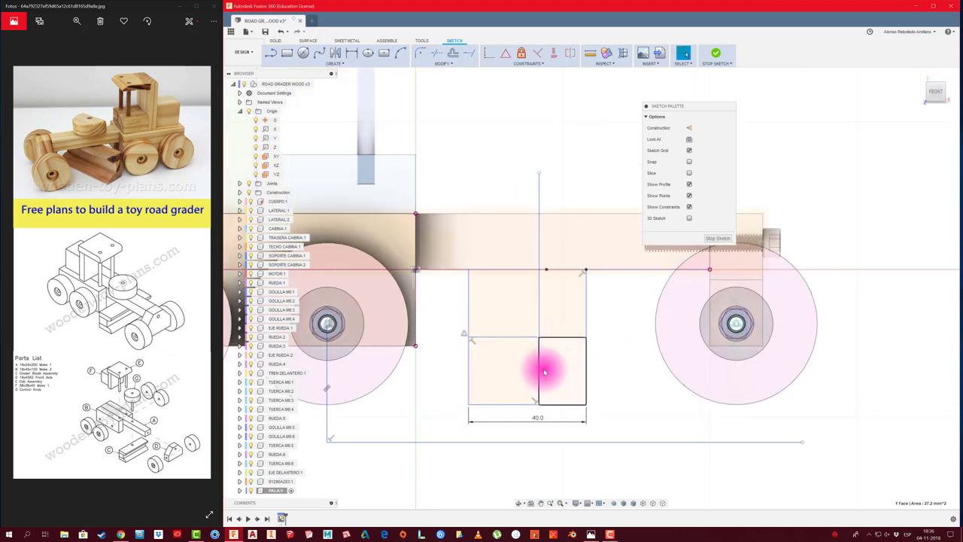
Draw the lower diagonal from the bottom-right corner and dimension it at 30°.
key(l)
click(586, 404)
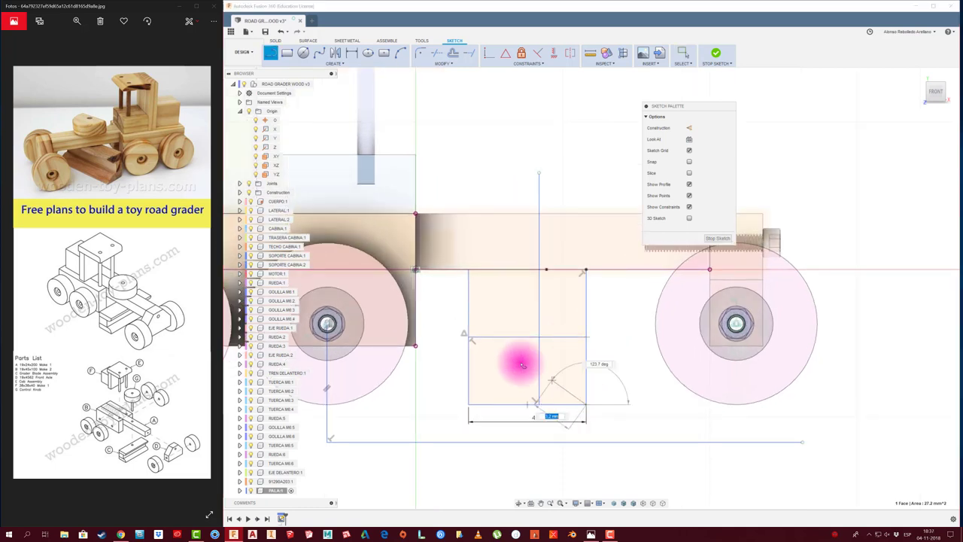
click(523, 363)
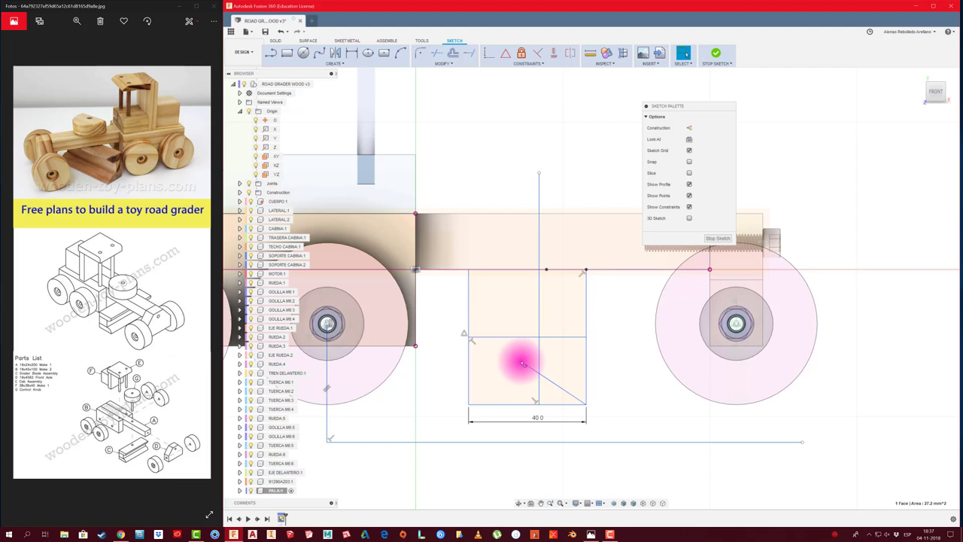
key(o)
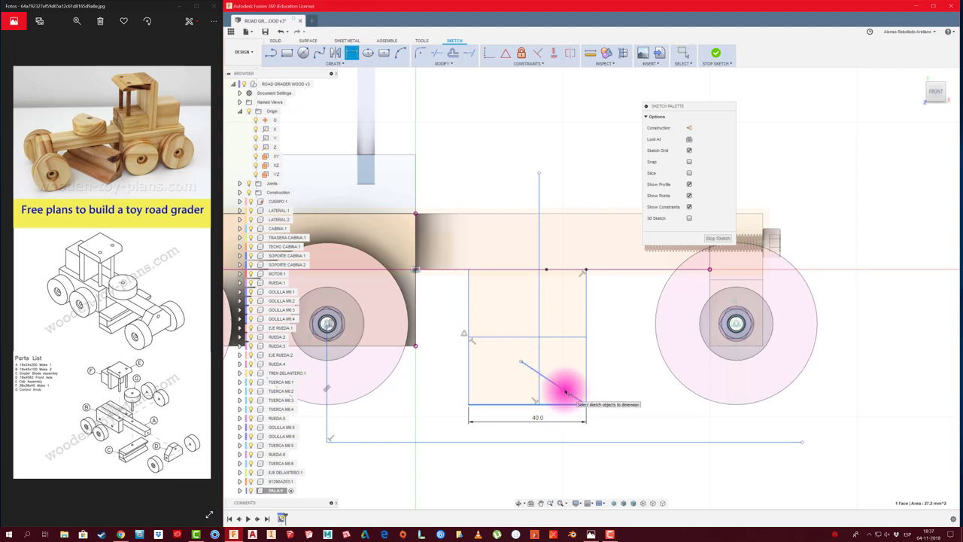
click(586, 404)
click(522, 386)
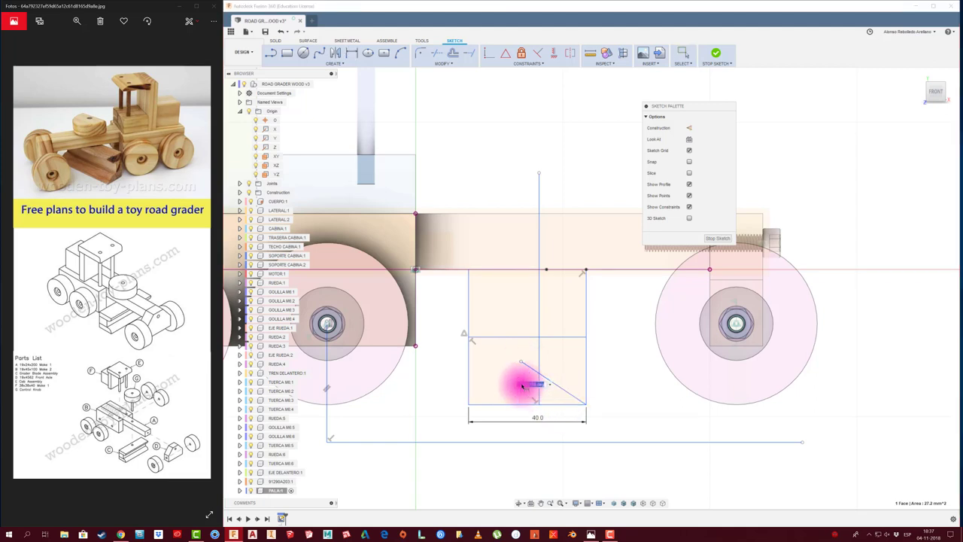
click(522, 386)
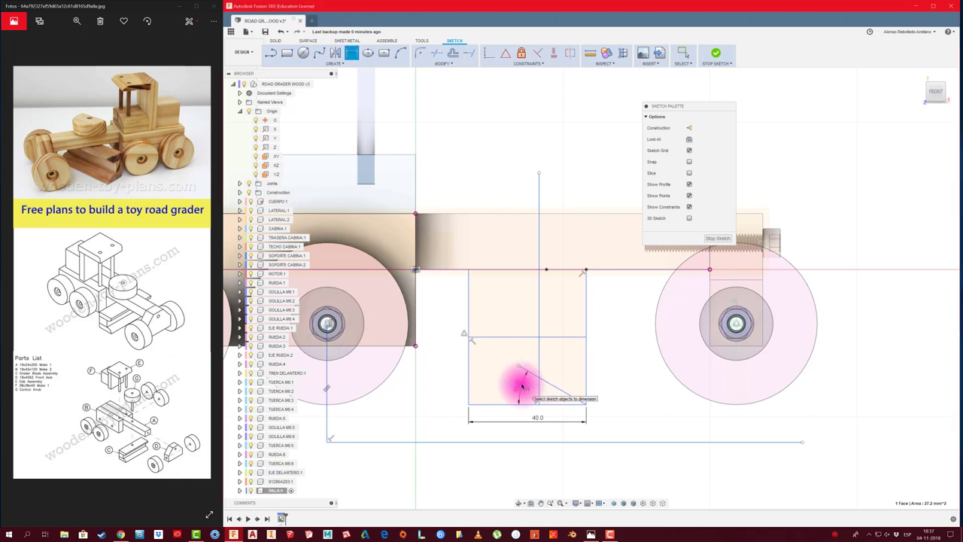
click(522, 386)
Draw the upper diagonal from the top corner and set its angle to 30°.
key(l)
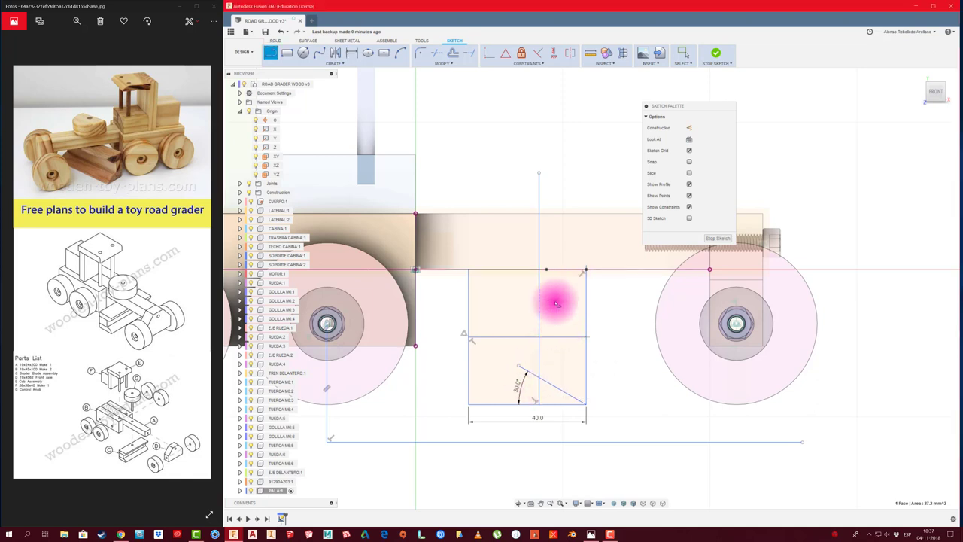
click(585, 269)
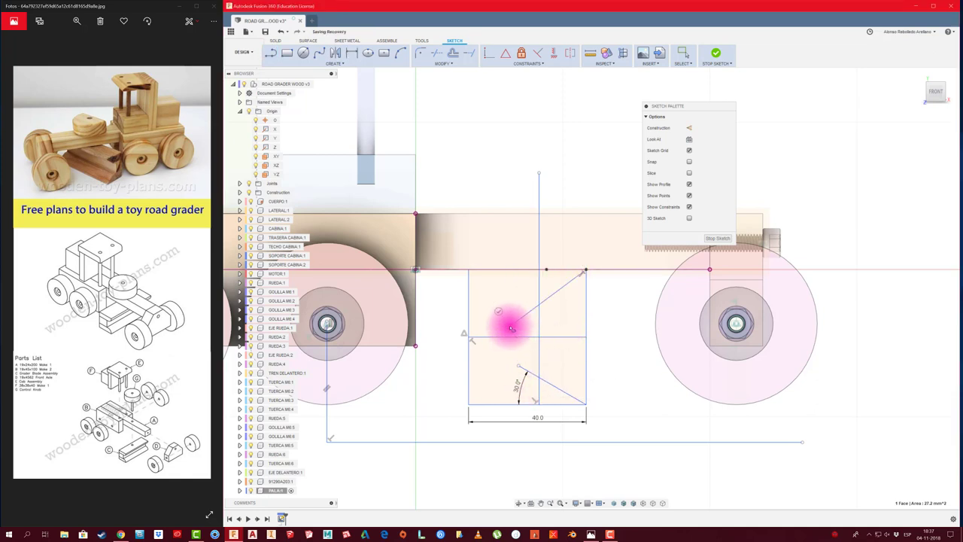
key(d)
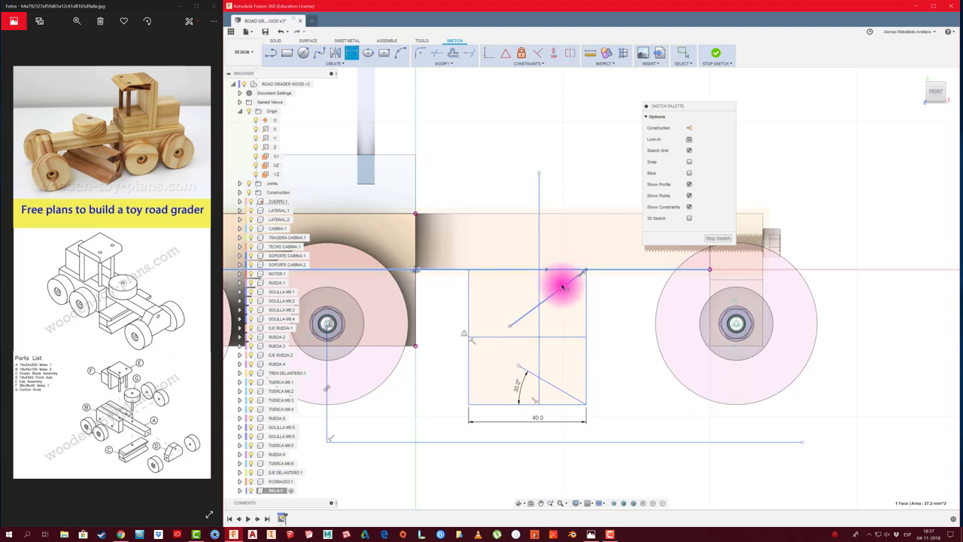
click(551, 284)
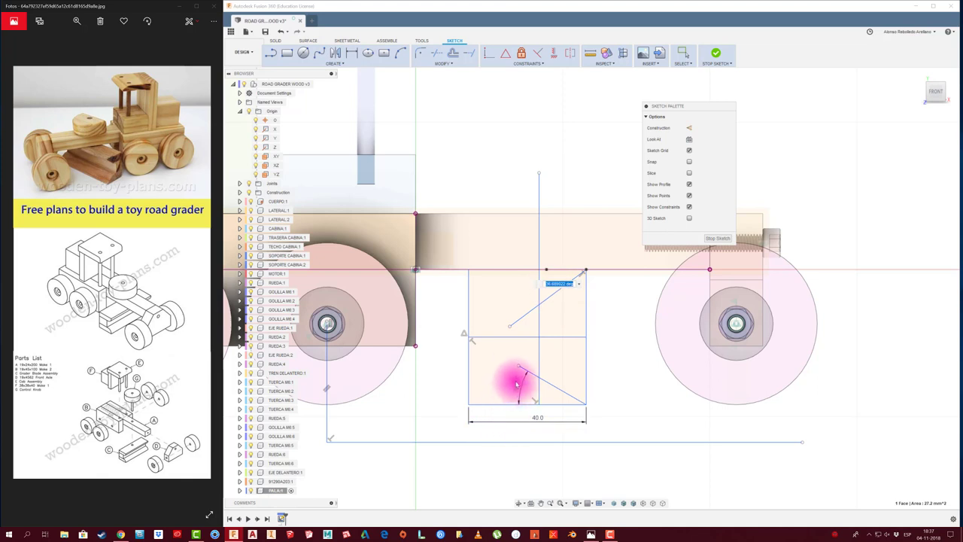
key(Return)
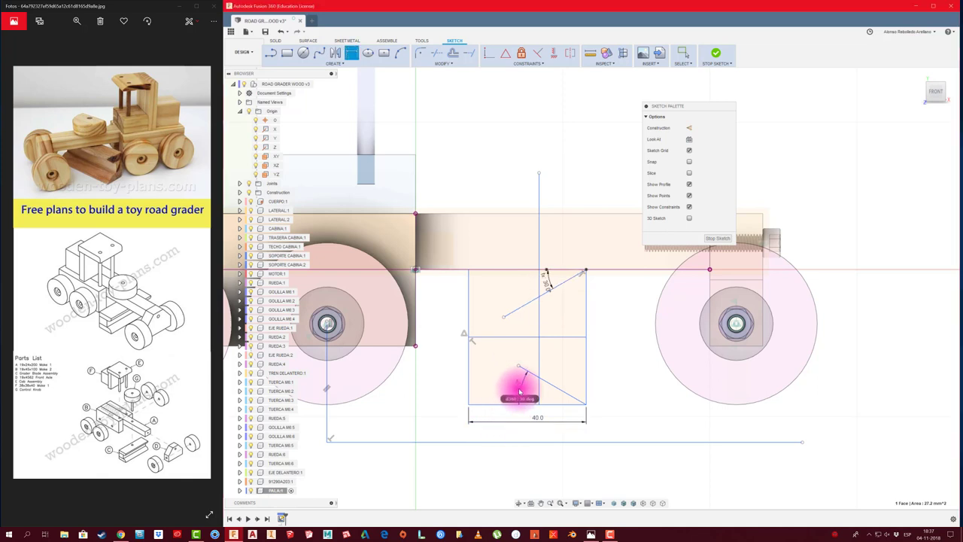
key(Return)
Trim surplus horizontal, vertical and diagonal segments around the blade outline.
key(t)
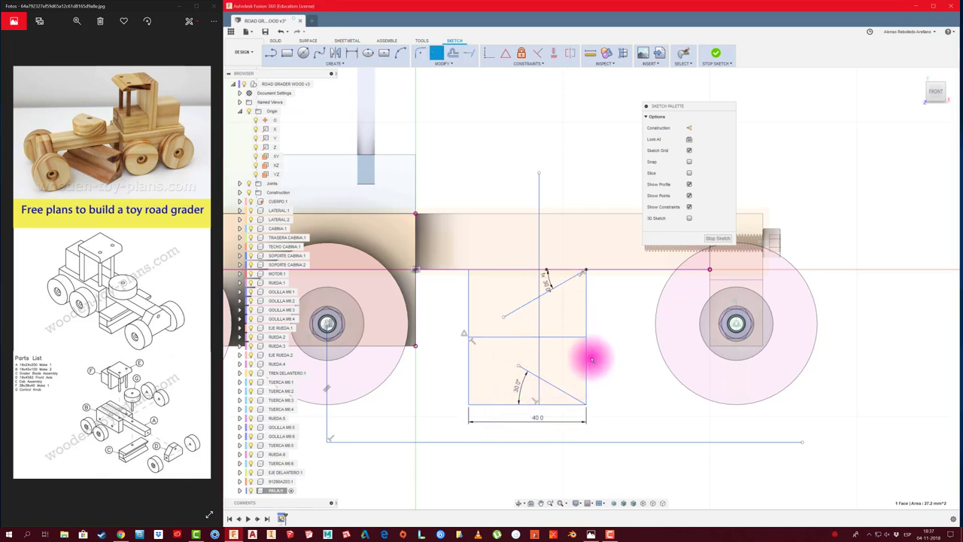
click(532, 340)
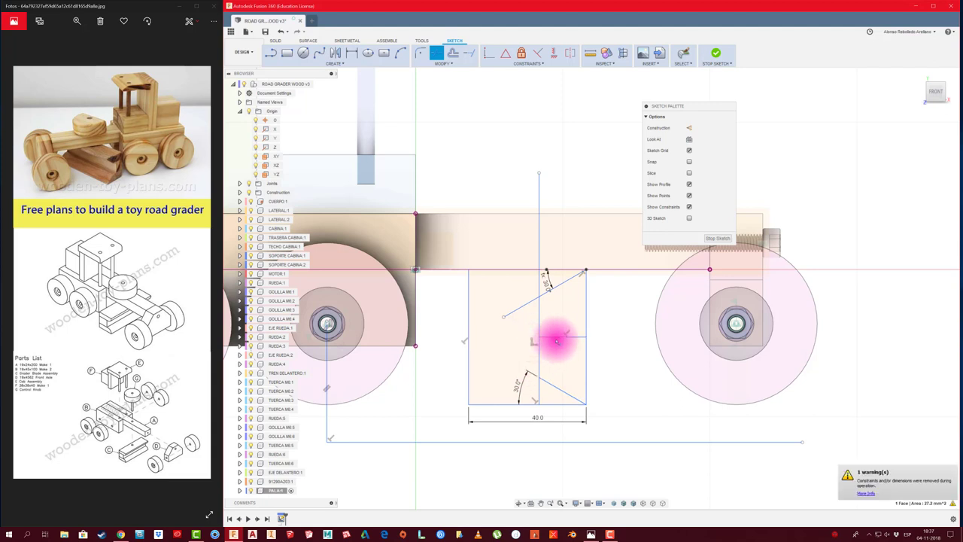
click(586, 321)
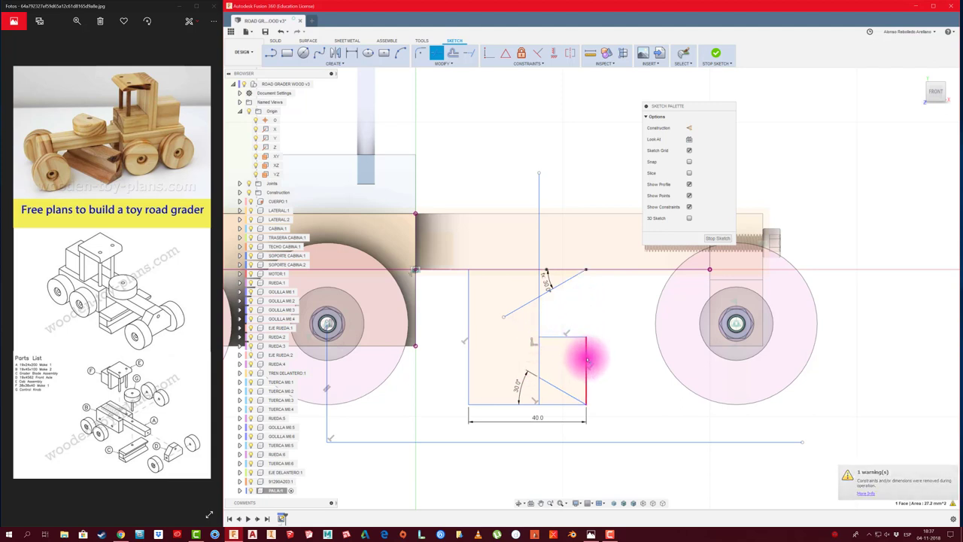
click(587, 360)
click(556, 339)
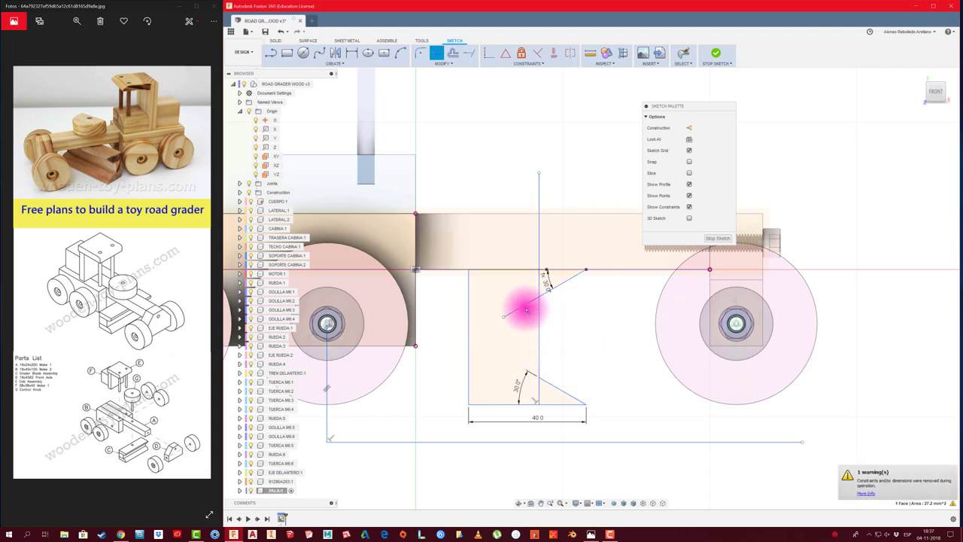
click(524, 305)
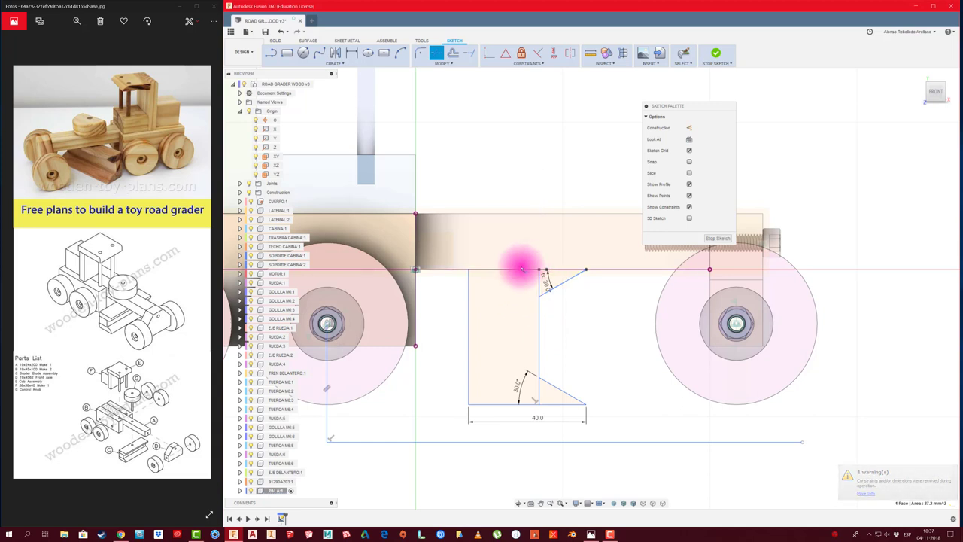
click(526, 442)
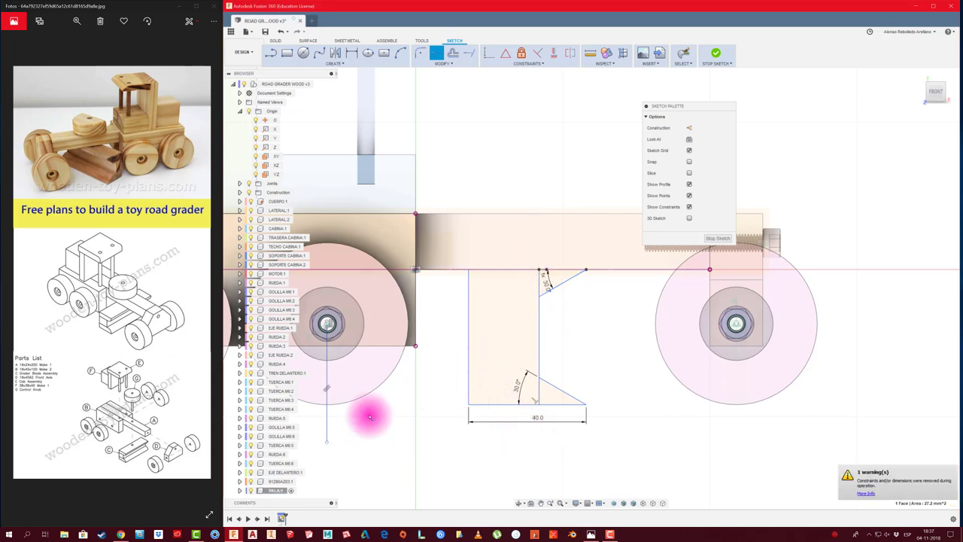
Remove the remaining stray lines and start extruding the angled blade profile.
click(328, 429)
scroll(366, 423, down, 1)
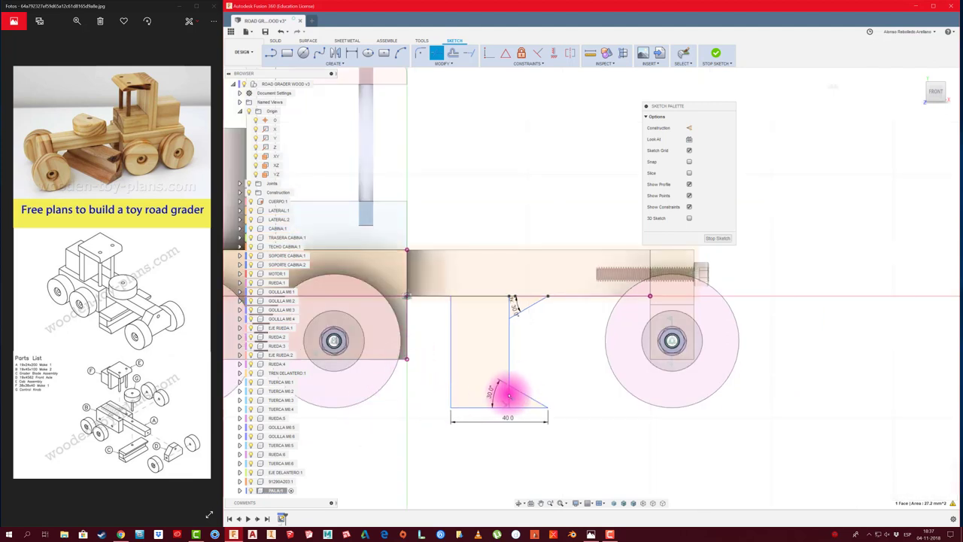
click(511, 338)
click(542, 362)
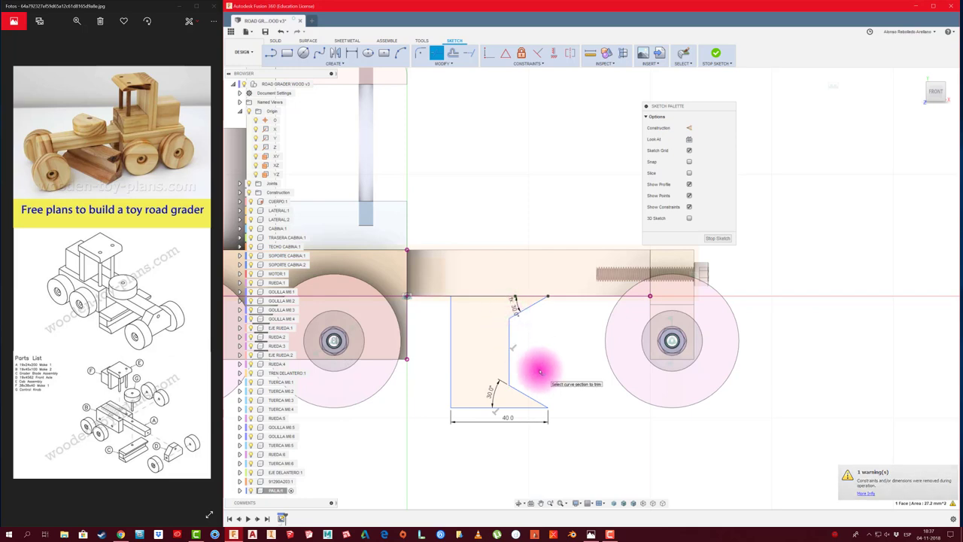
key(e)
click(555, 413)
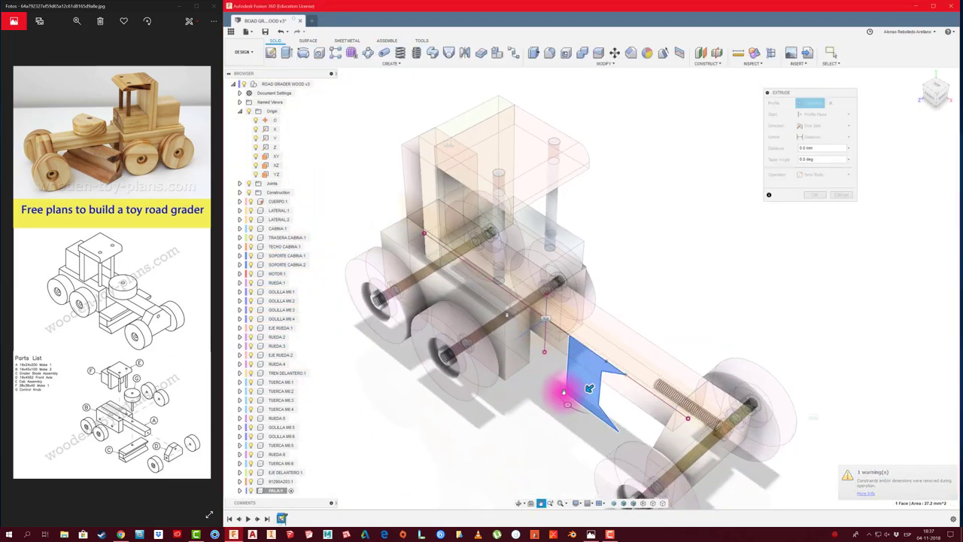
Extrude the blade profile symmetrically, narrowing it to about 55 mm.
drag(583, 387, 510, 450)
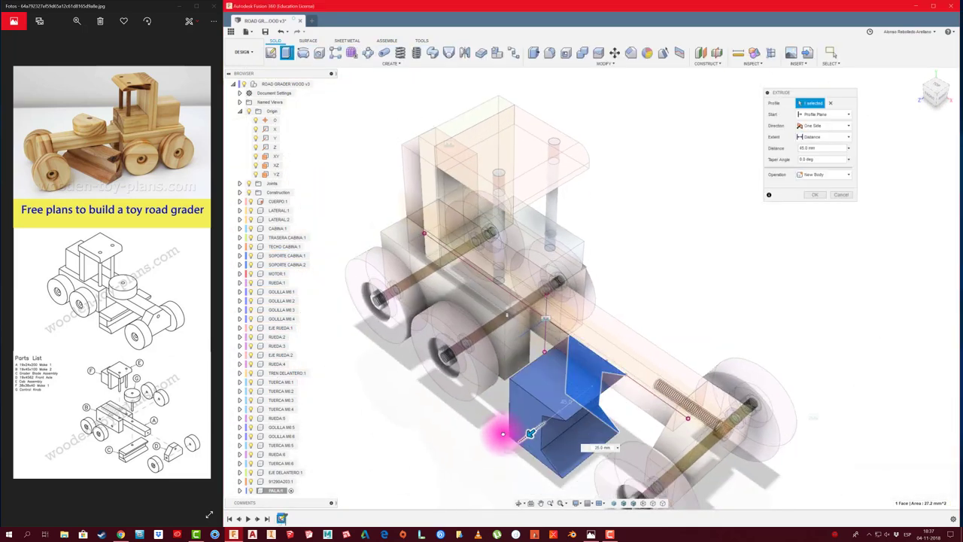
click(833, 128)
click(815, 154)
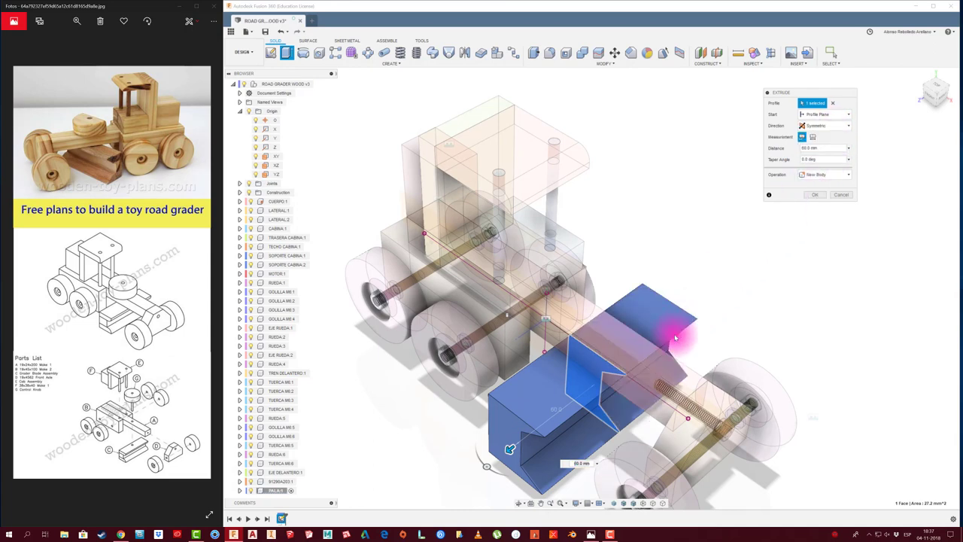
shift+middle_drag(636, 340, 437, 374)
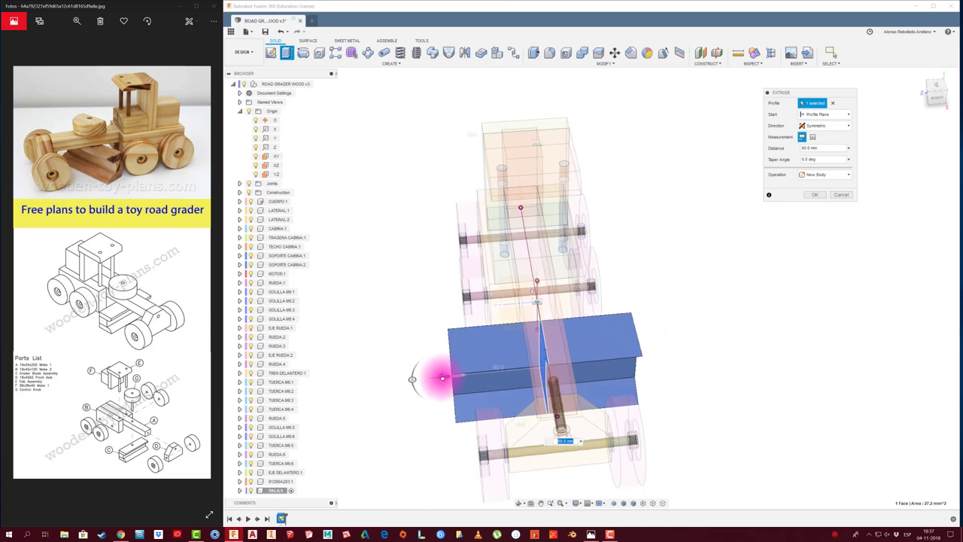
drag(436, 374, 451, 375)
click(938, 84)
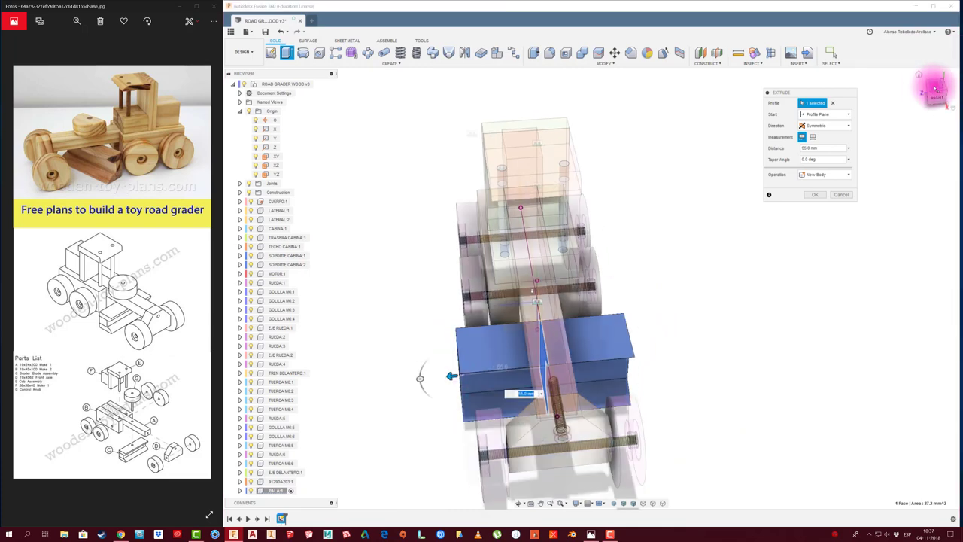
click(937, 96)
click(937, 88)
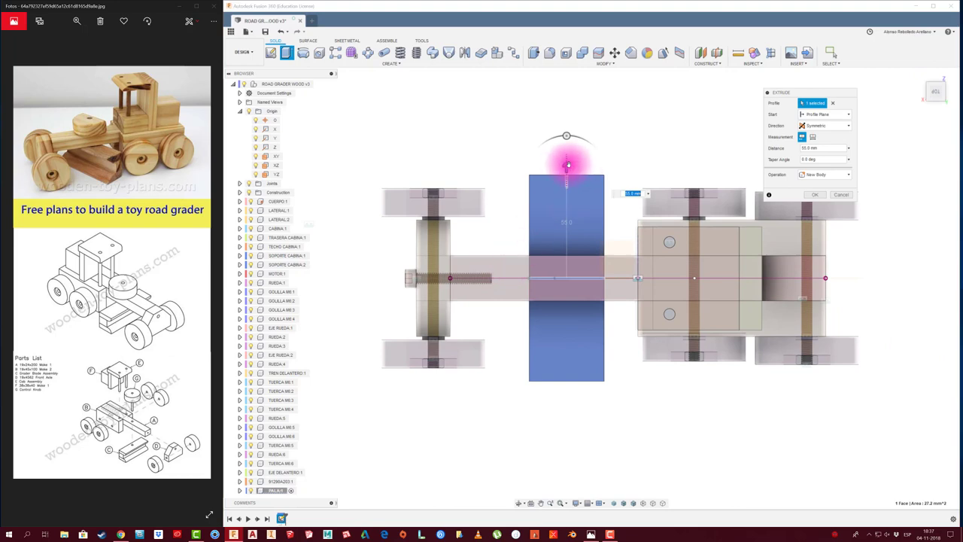
drag(568, 164, 568, 172)
key(F6)
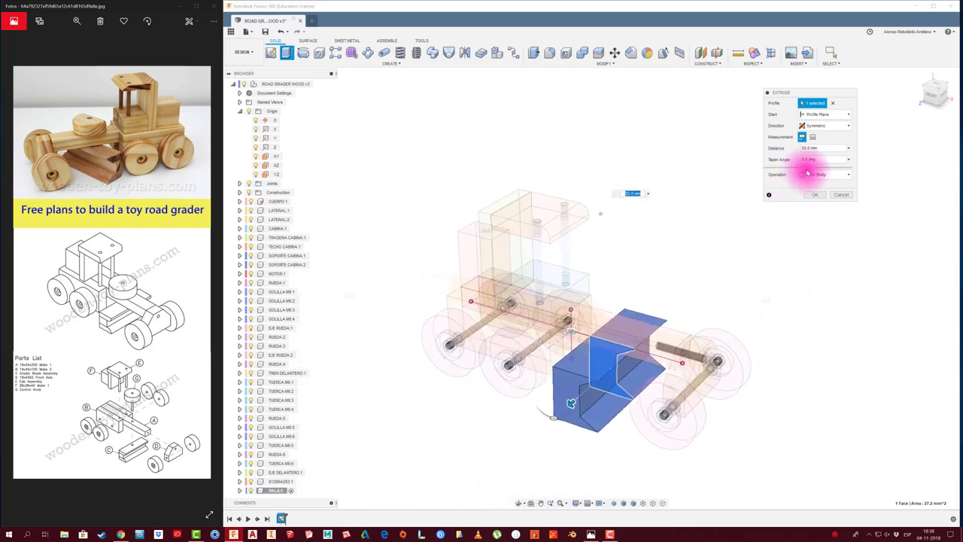
click(814, 194)
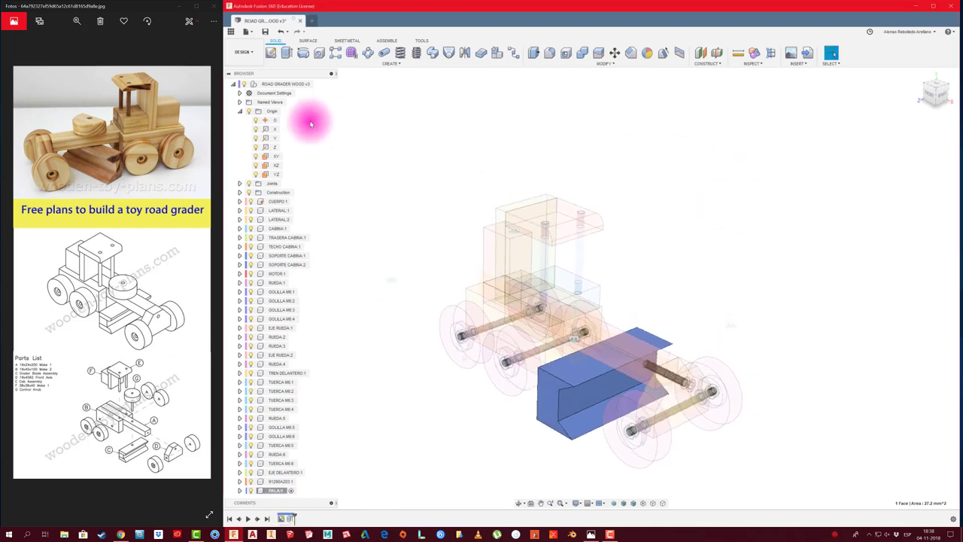
Activate the top-level ROAD GRADER WOOD v3 assembly to show the whole model.
click(285, 84)
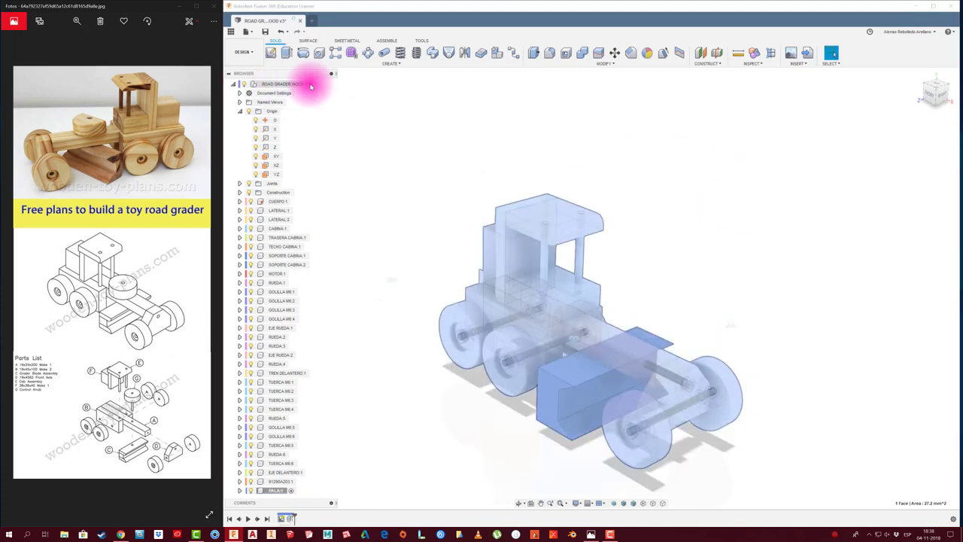
click(316, 83)
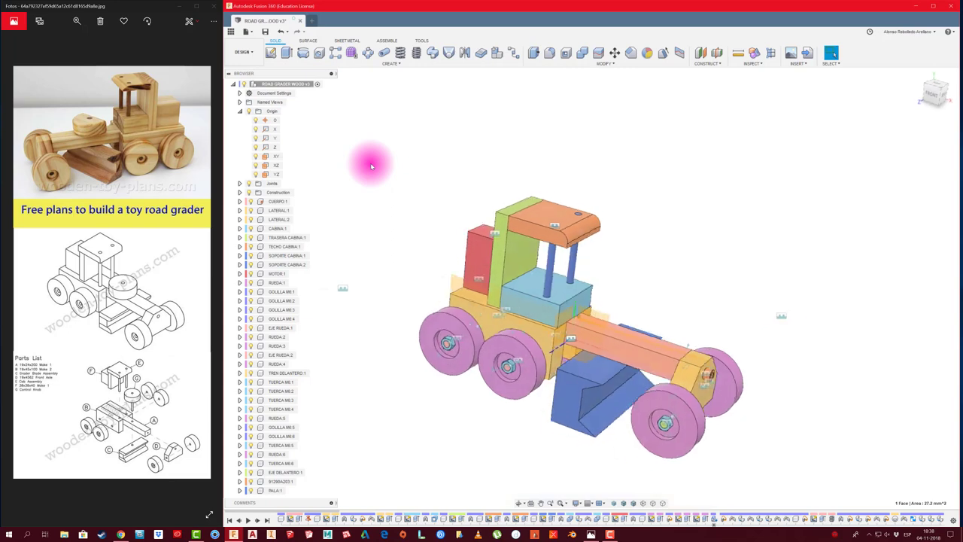
mouse_move(371, 166)
shift+middle_down()
mouse_move(444, 286)
mouse_move(444, 304)
shift+middle_up()
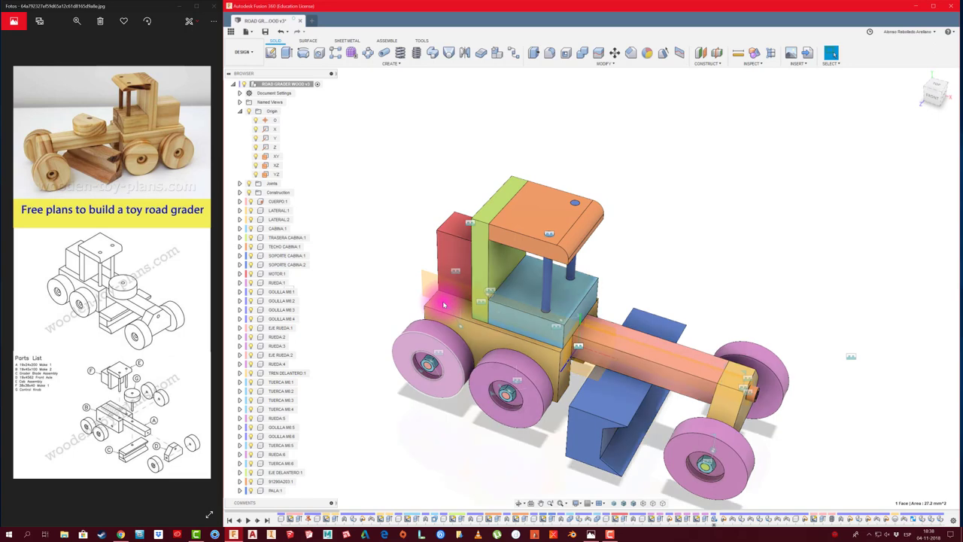
shift+middle_drag(444, 305, 623, 333)
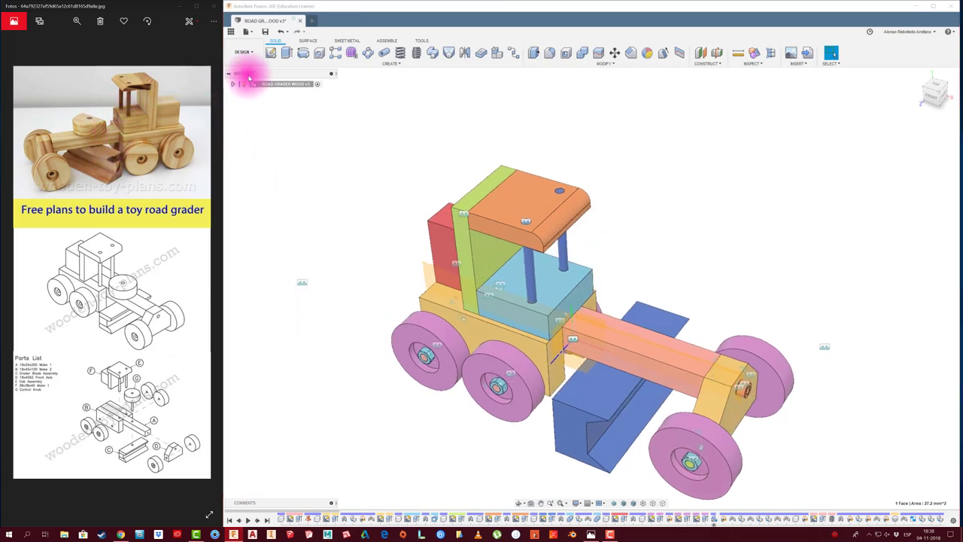
click(239, 111)
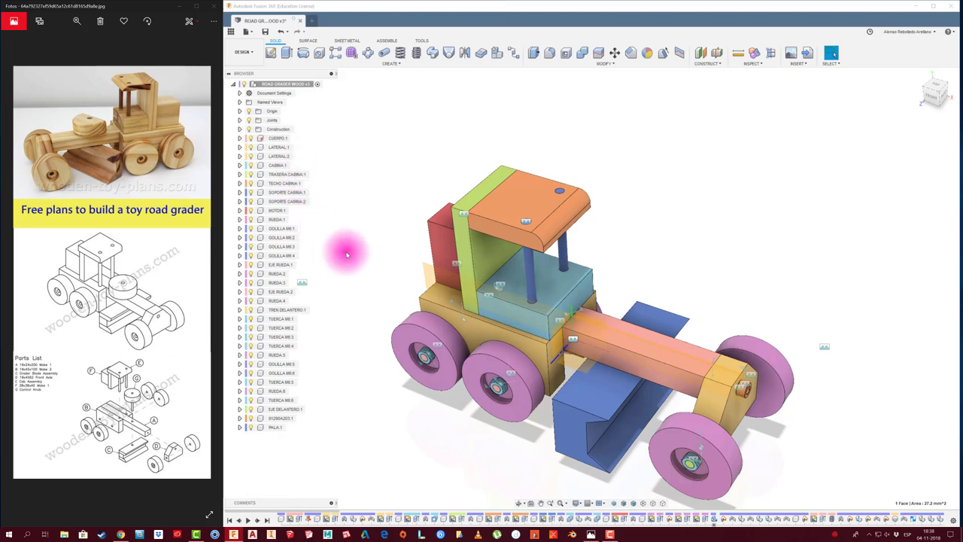
middle_drag(344, 249, 329, 221)
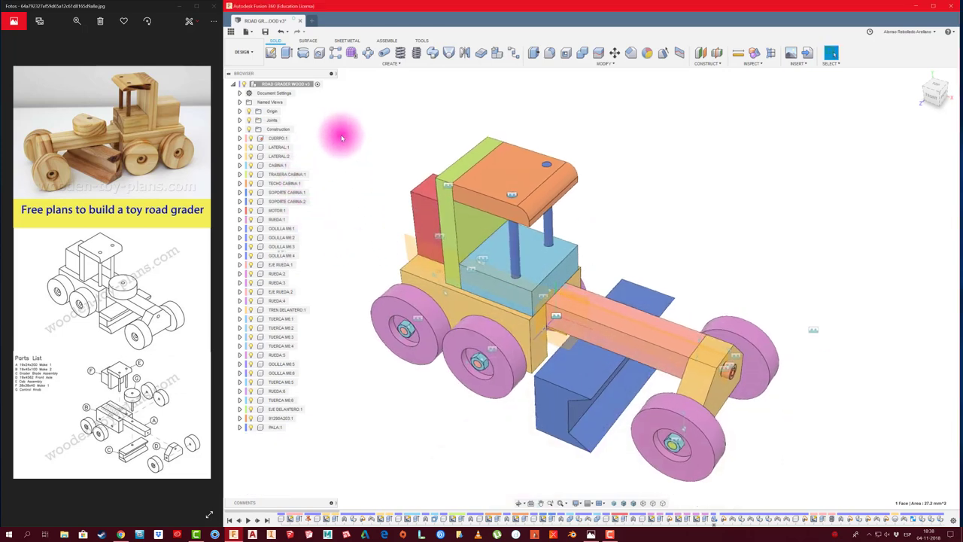
click(280, 428)
Activate the PALA:1 blade component and start a sketch on its top face.
click(291, 427)
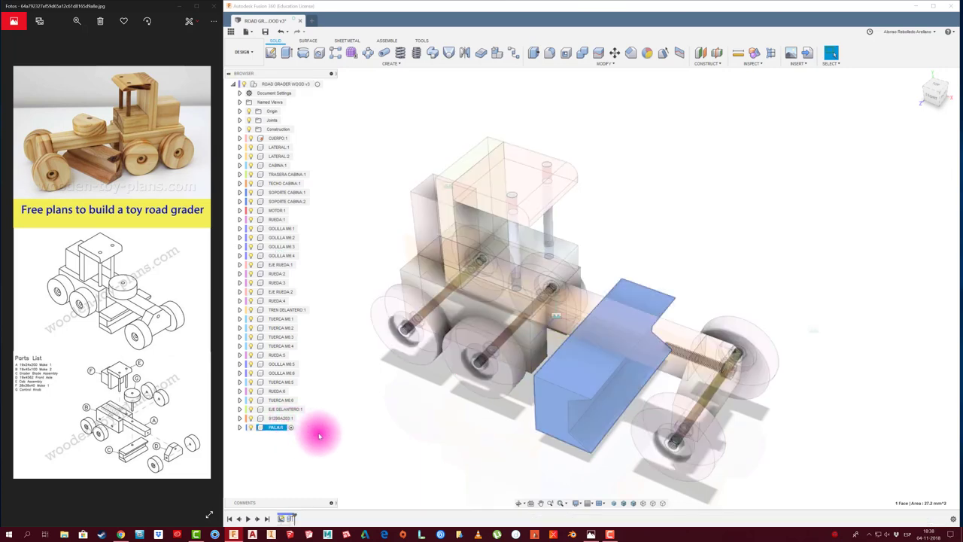
click(270, 52)
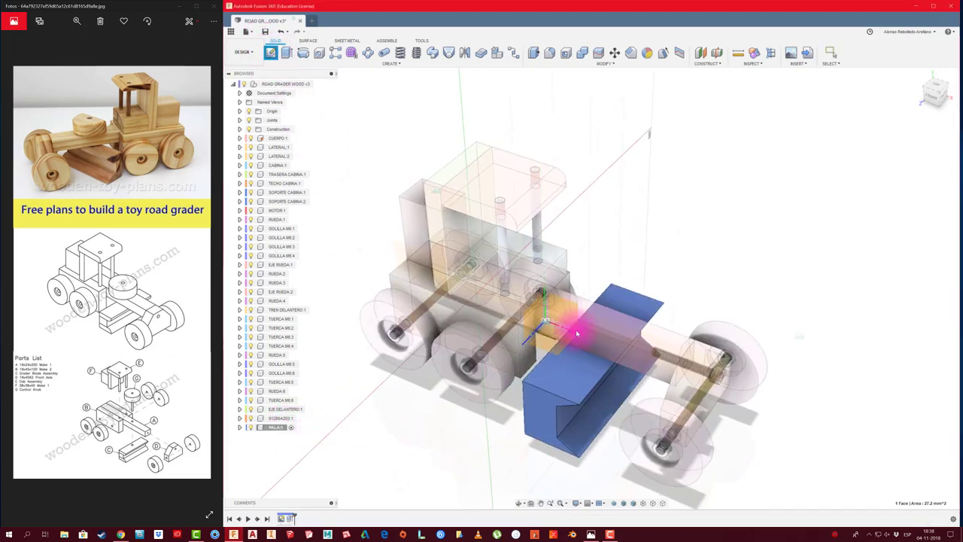
click(576, 373)
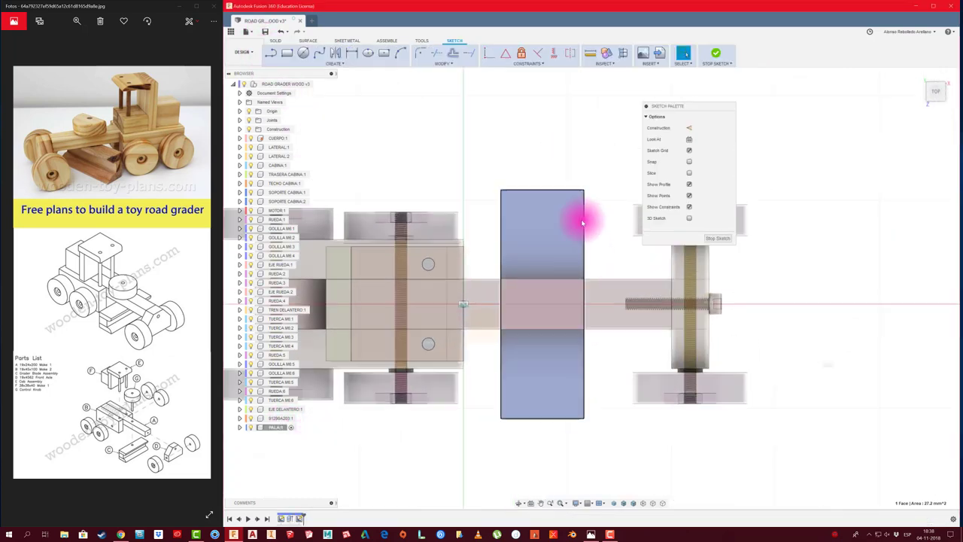
scroll(582, 222, up, 2)
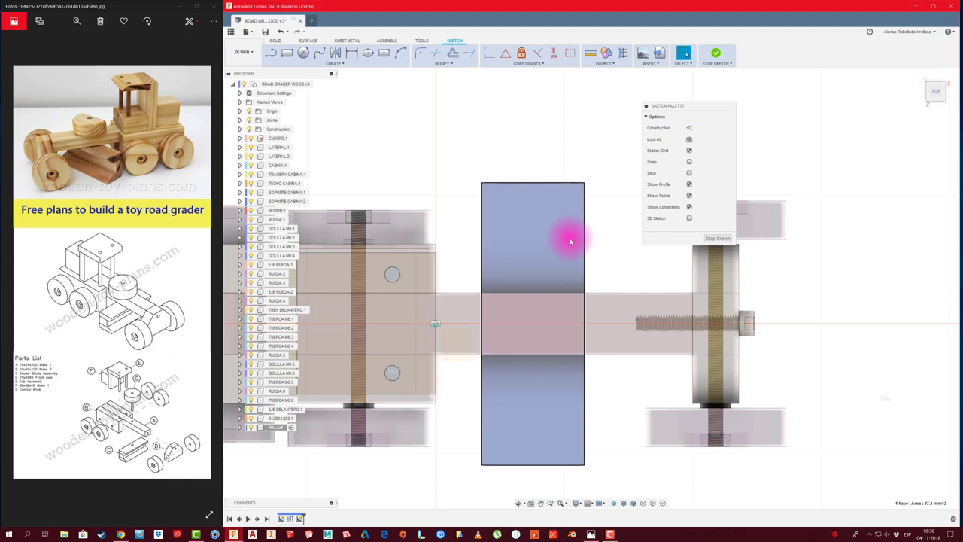
Draw two crossing diagonal lines corner to corner across the blade's top face.
key(c)
key(l)
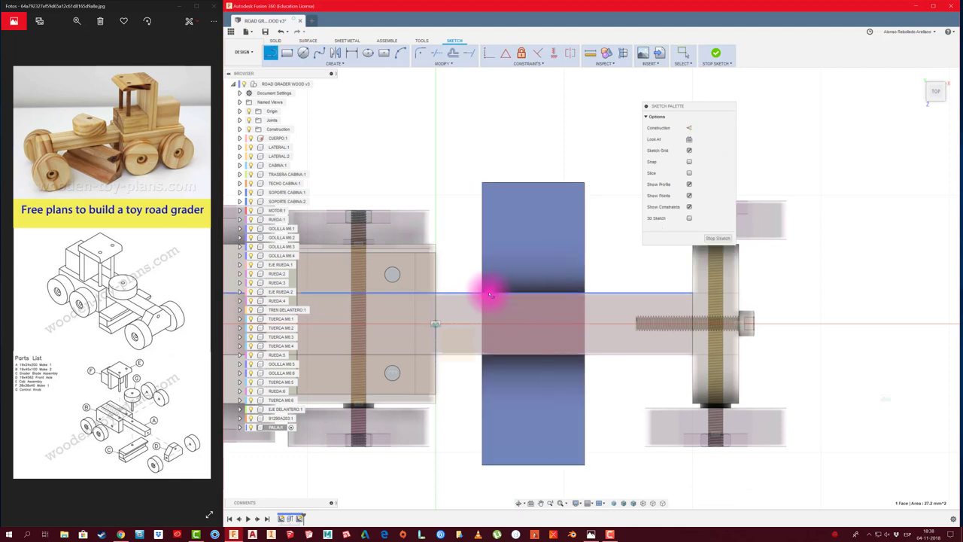
click(482, 294)
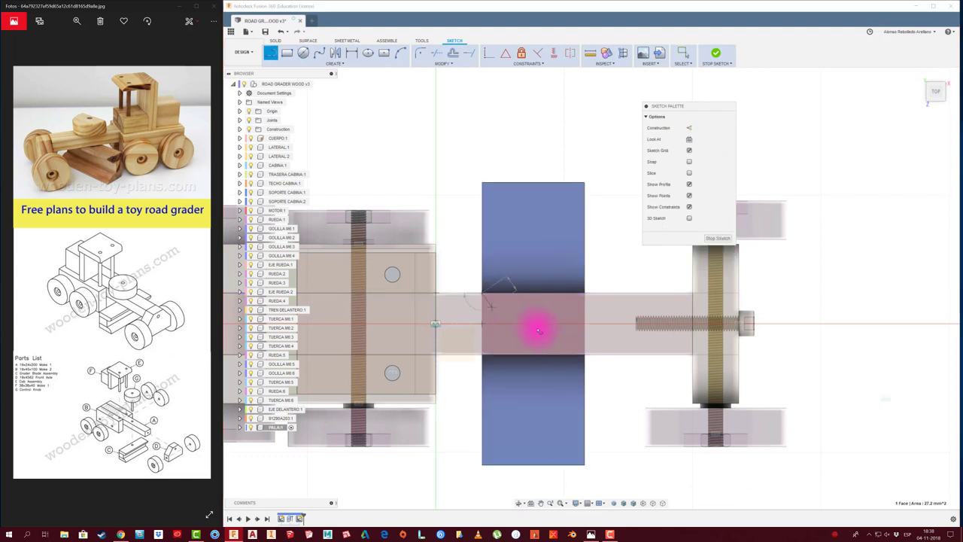
click(583, 353)
key(Escape)
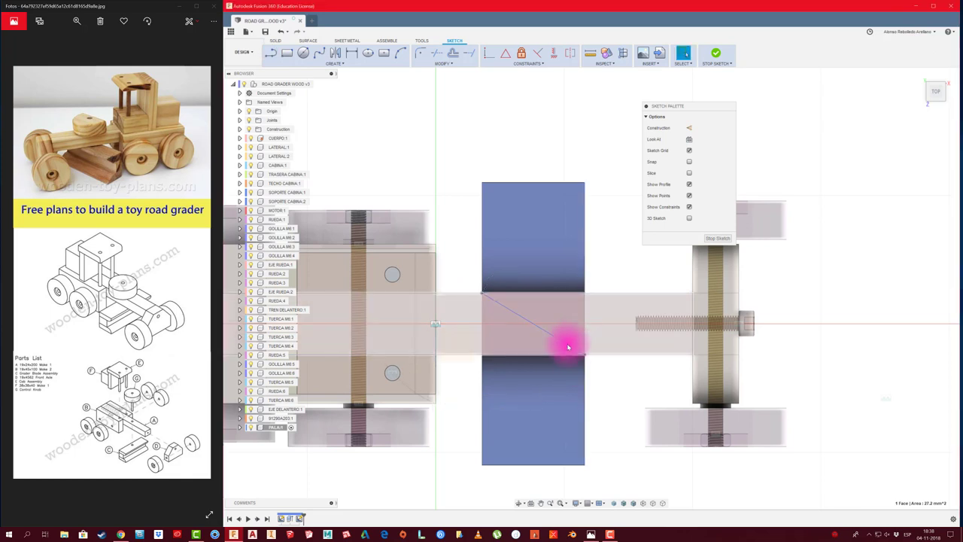
click(568, 346)
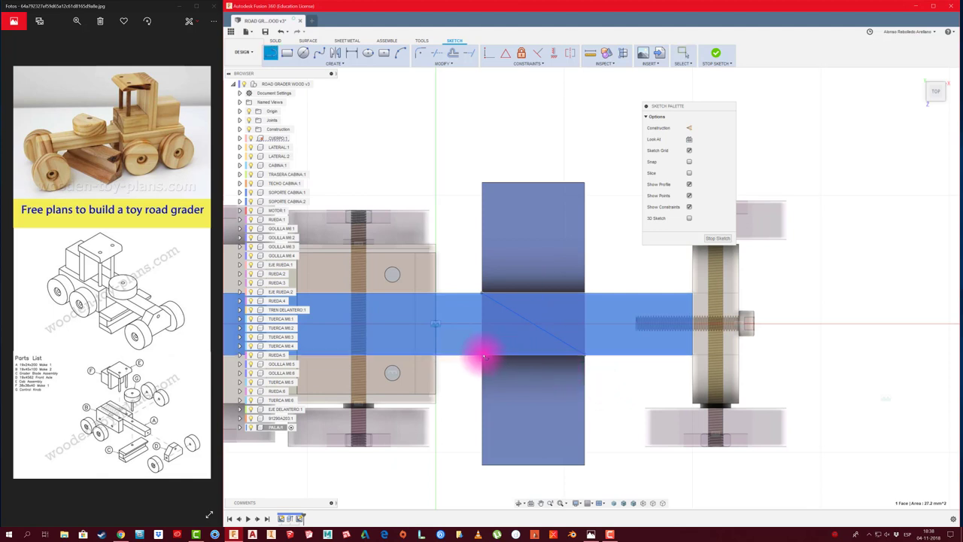
click(591, 295)
click(588, 295)
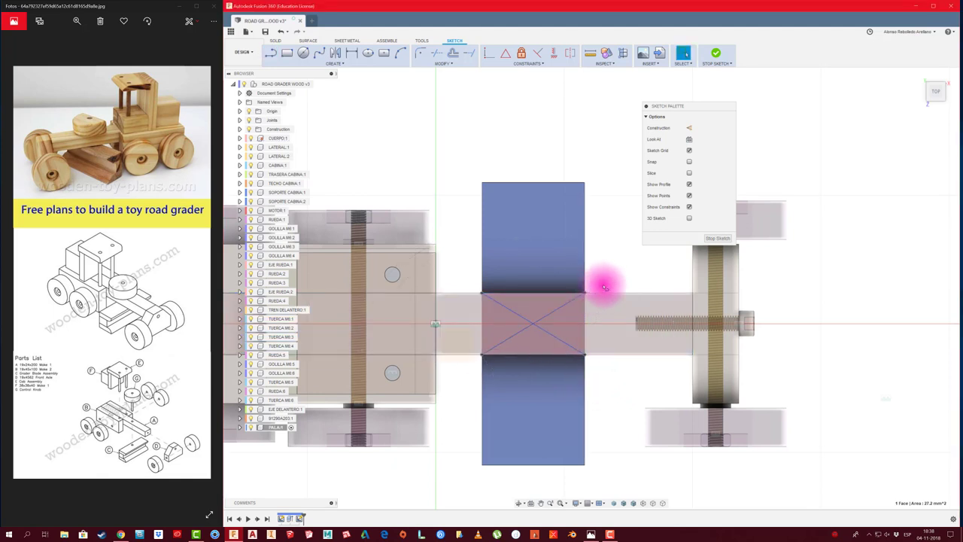
Add a small circle where the diagonals cross and return to the home view.
key(c)
click(533, 326)
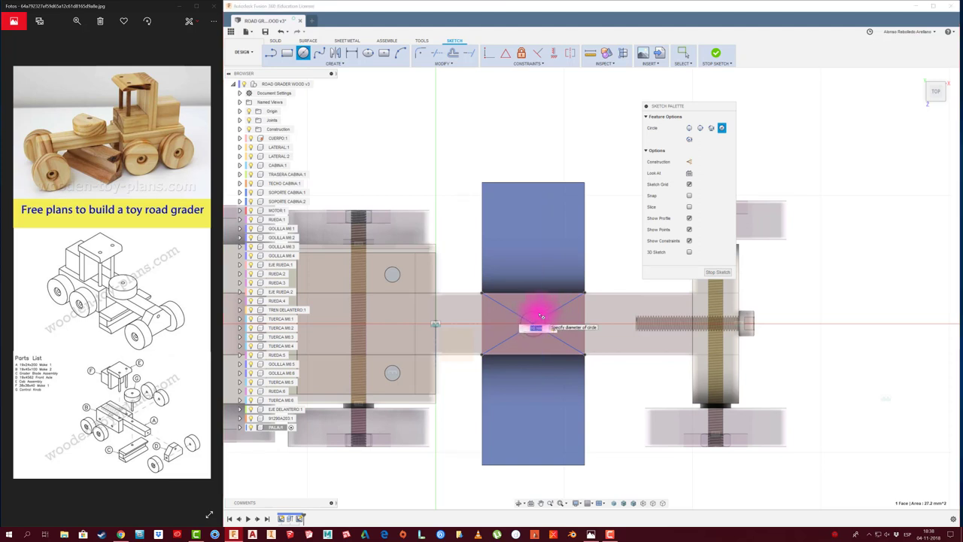
key(Escape)
key(shift+F6)
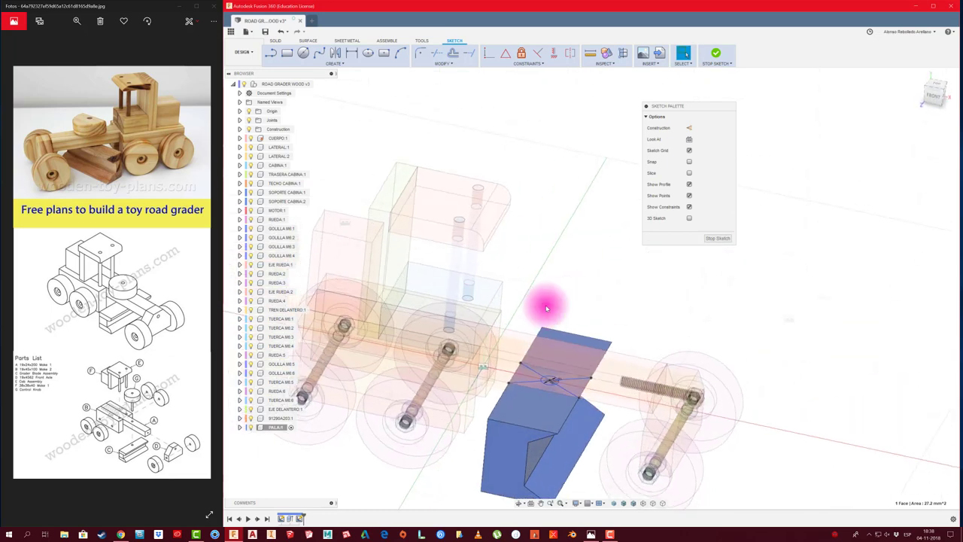
Start extruding the triangular blade profile at 5 mm, then cancel the extrusion.
key(e)
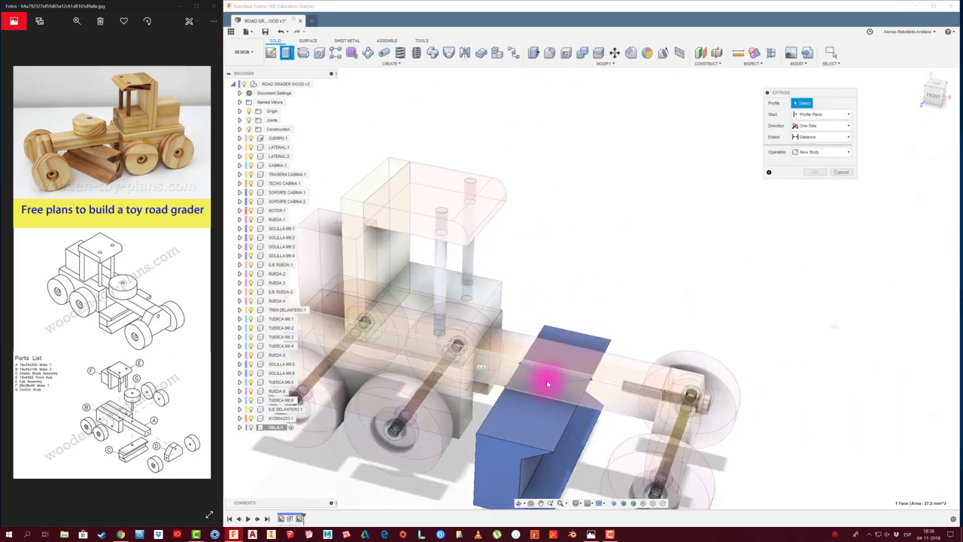
shift+middle_drag(548, 383, 583, 387)
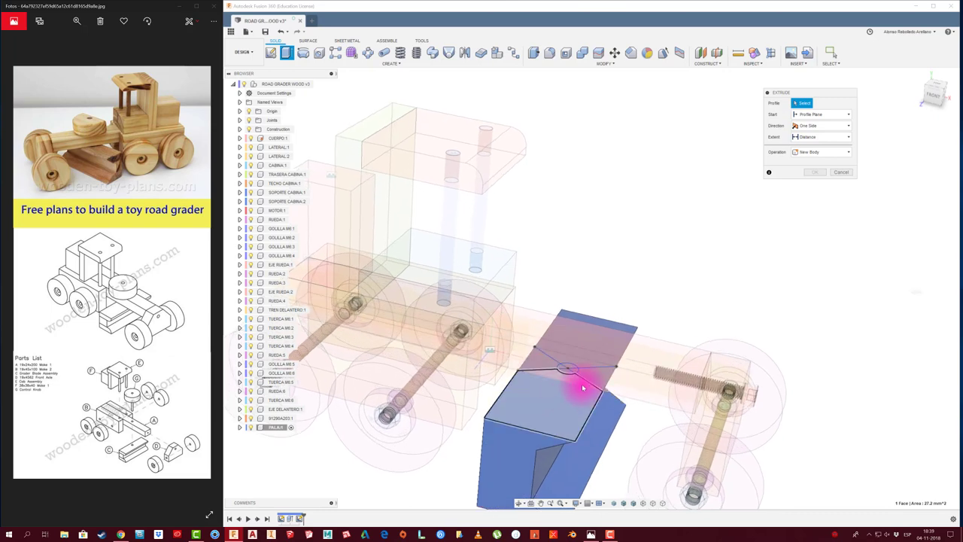
scroll(585, 383, up, 3)
scroll(592, 472, up, 3)
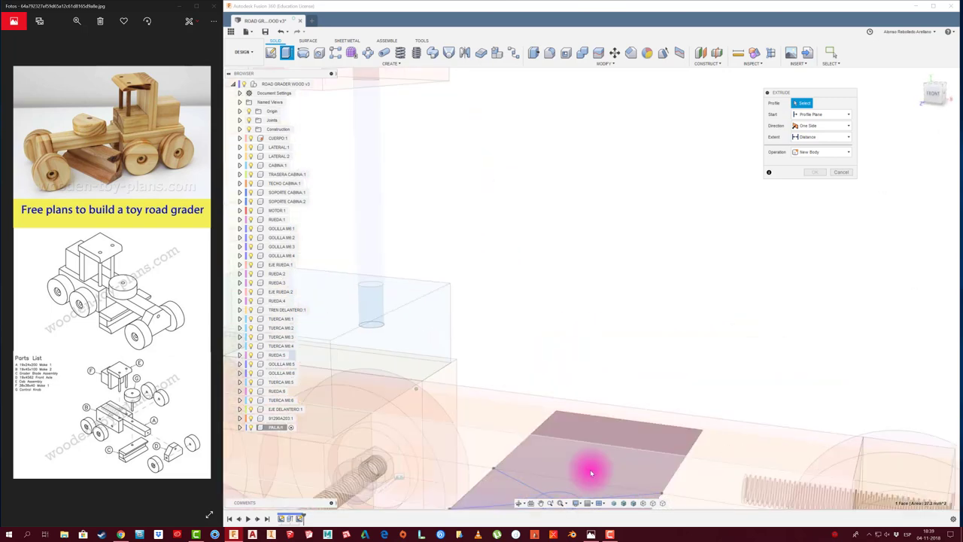
mouse_move(592, 472)
shift+middle_down()
mouse_move(576, 426)
mouse_move(608, 404)
mouse_move(584, 380)
shift+middle_up()
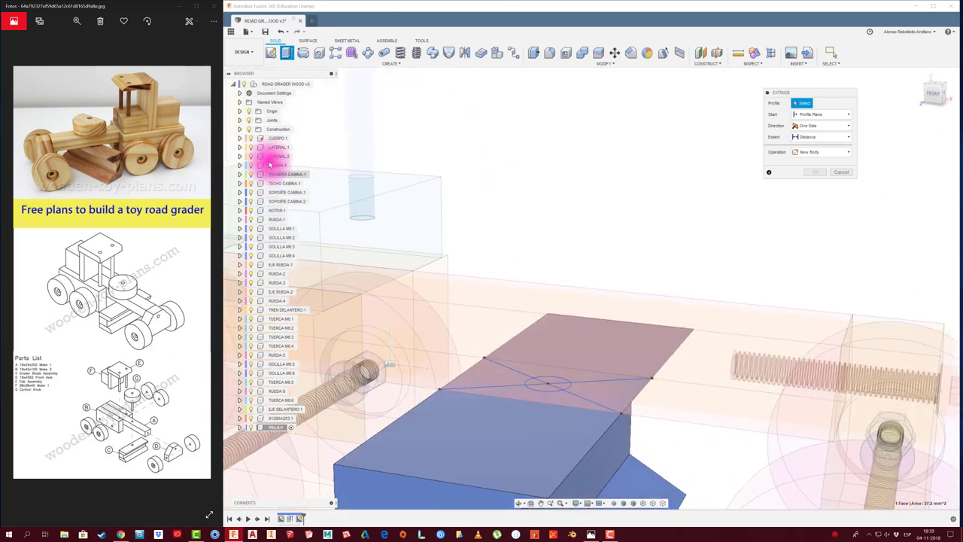
click(249, 138)
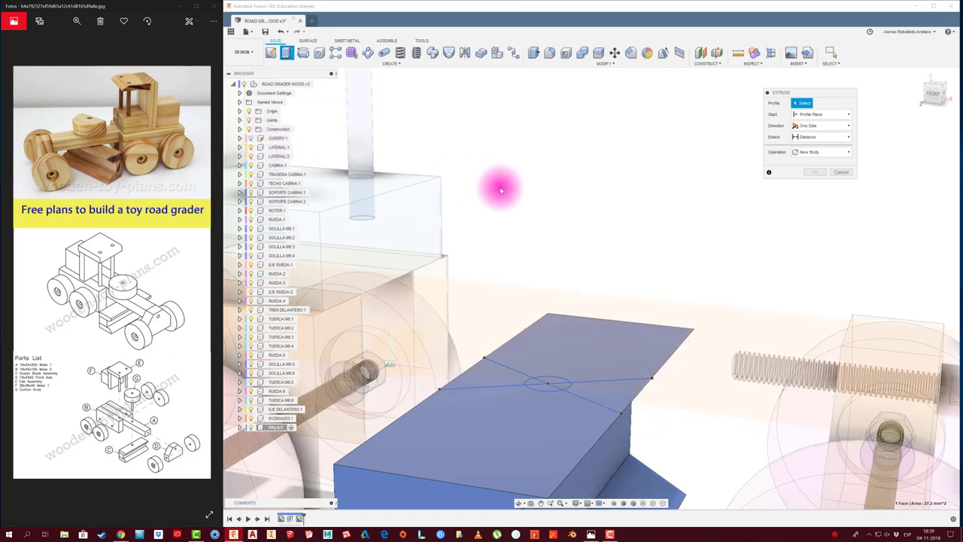
click(583, 401)
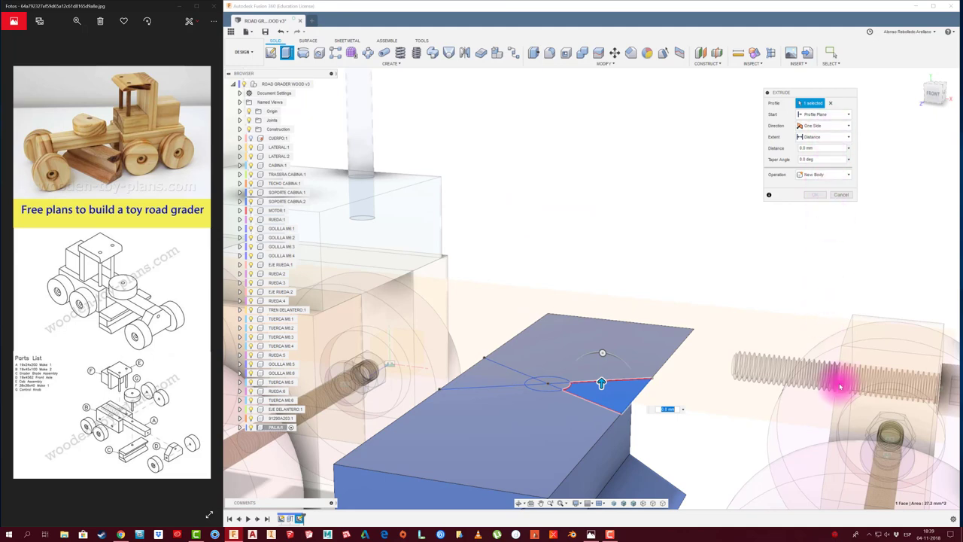
click(300, 519)
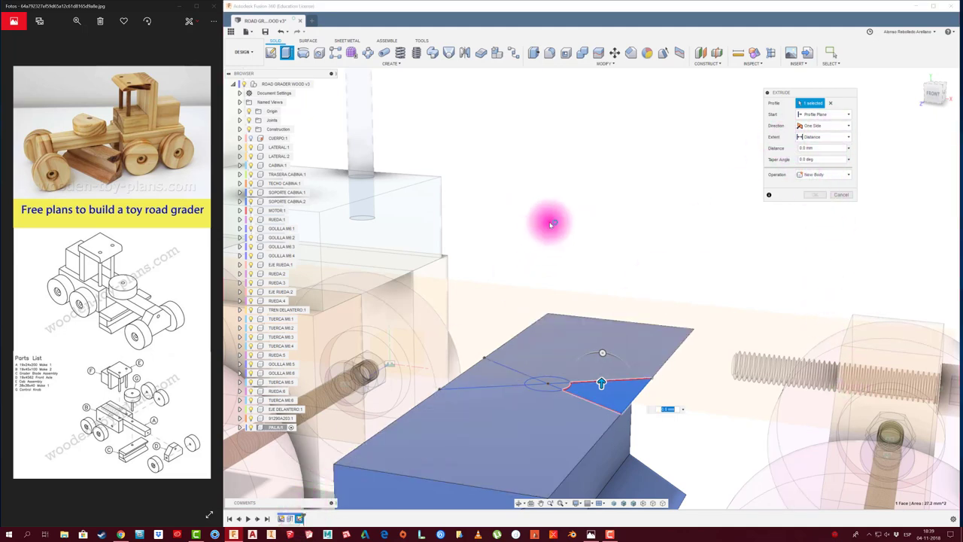
text(5)
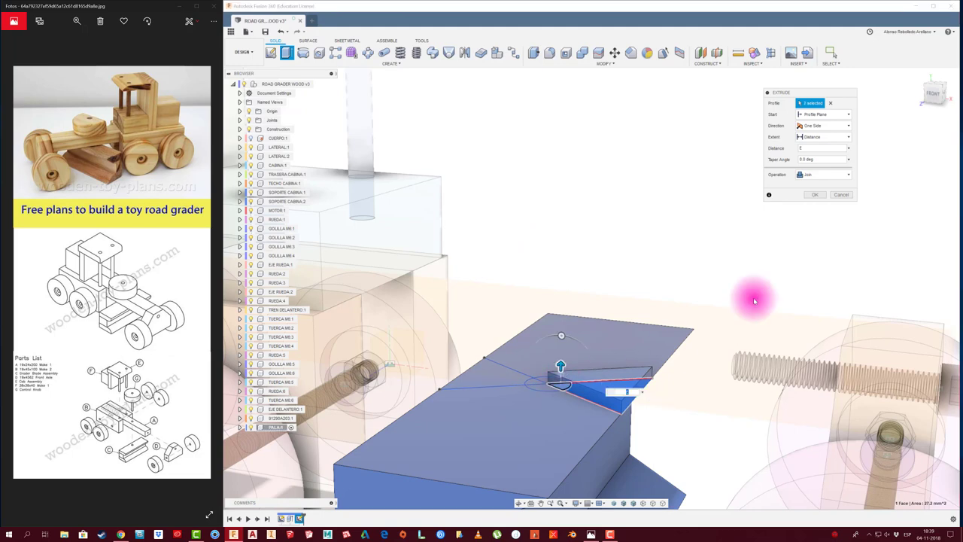
click(841, 194)
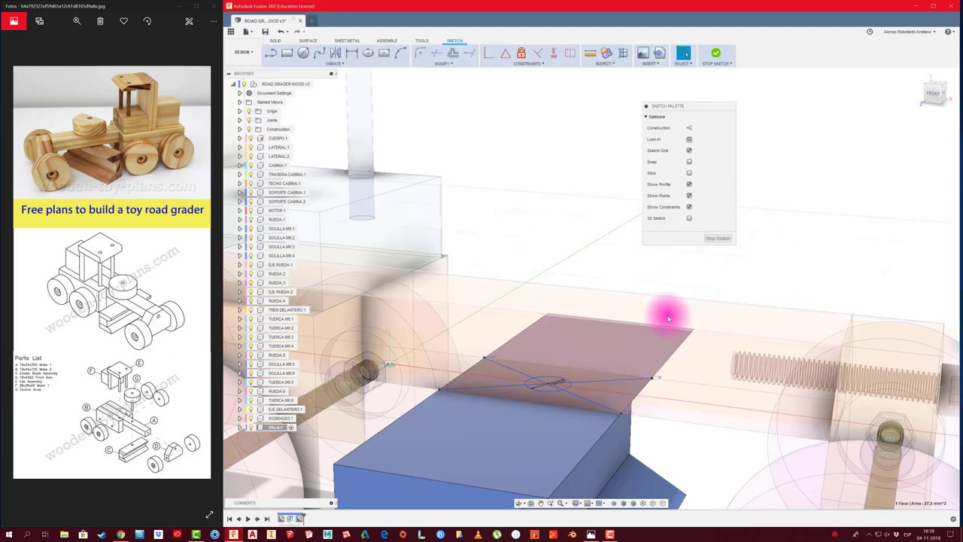
Start another extrusion, then cancel it to edit the blade sketch instead.
key(e)
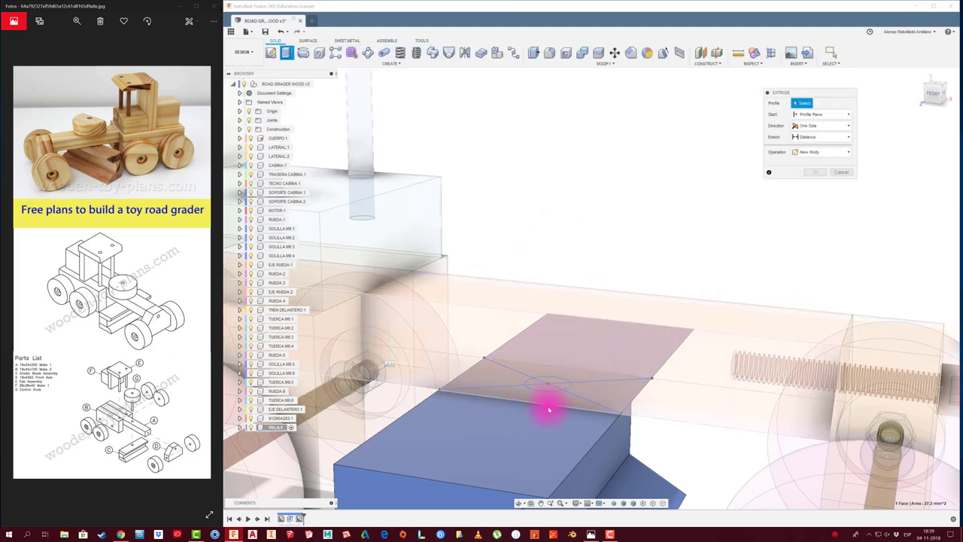
mouse_move(549, 410)
shift+middle_down()
mouse_move(568, 402)
mouse_move(570, 414)
mouse_move(576, 340)
mouse_move(547, 317)
mouse_move(568, 359)
mouse_move(570, 344)
mouse_move(316, 523)
shift+middle_up()
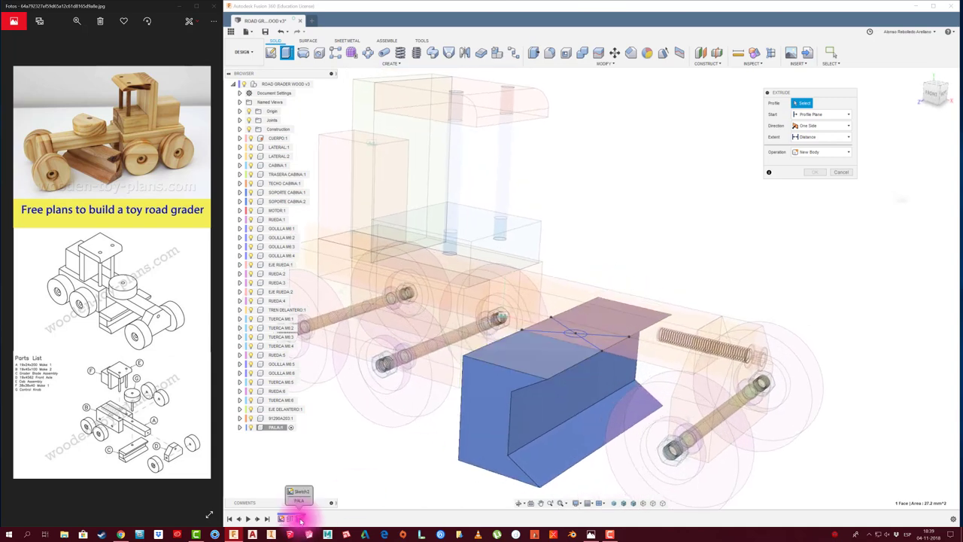
click(300, 520)
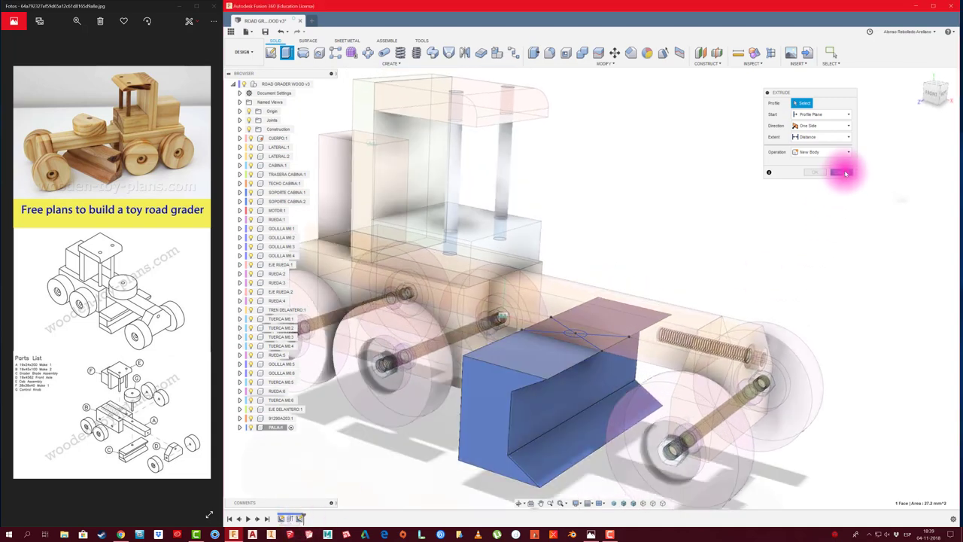
click(842, 171)
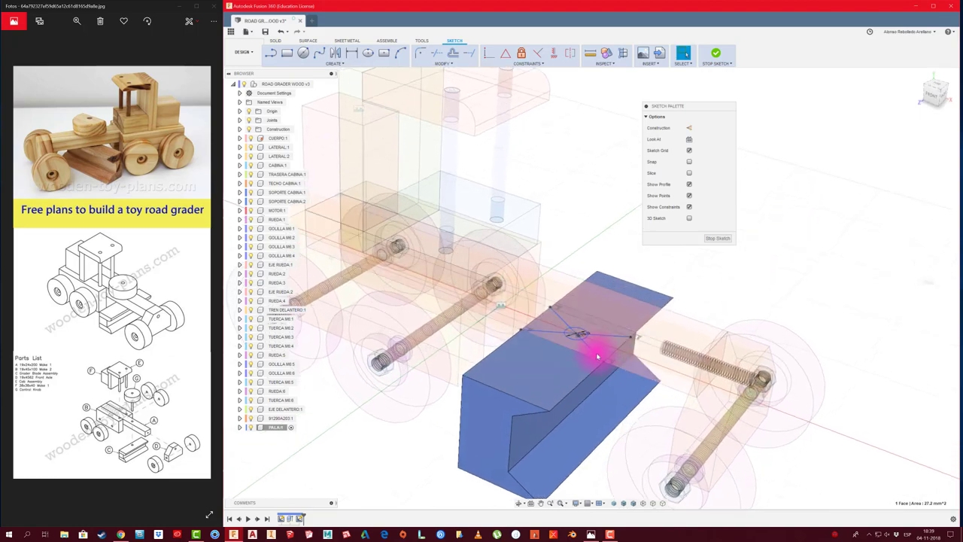
Convert the blade sketch's diagonals into construction lines.
mouse_move(594, 354)
shift+middle_down()
mouse_move(621, 389)
mouse_move(574, 378)
mouse_move(591, 387)
mouse_move(591, 409)
shift+middle_up()
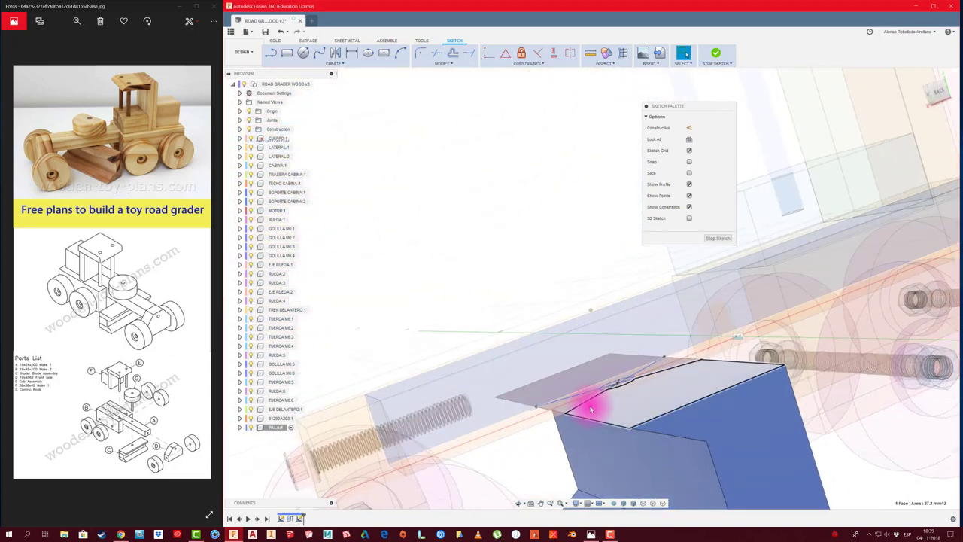
click(689, 128)
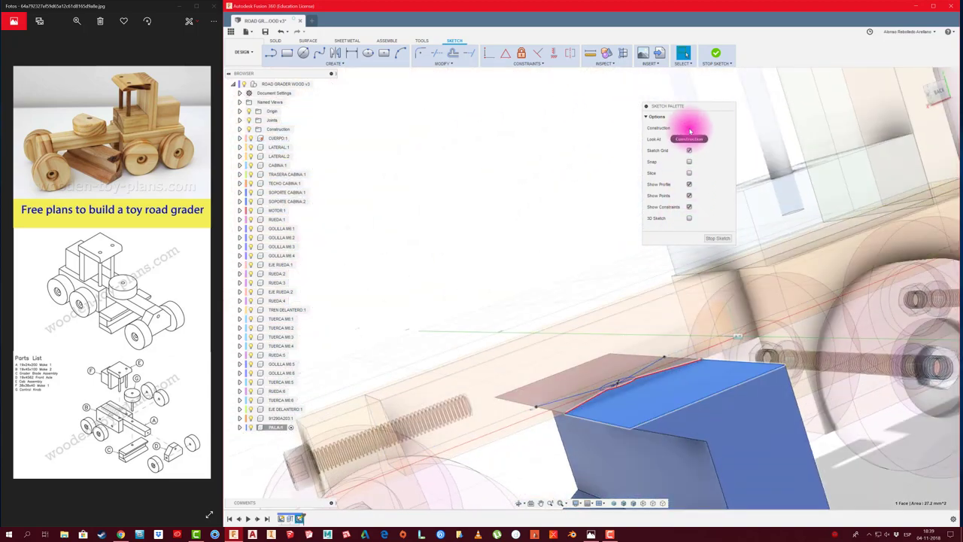
mouse_move(662, 282)
shift+middle_down()
mouse_move(683, 258)
mouse_move(669, 334)
mouse_move(640, 393)
mouse_move(573, 376)
mouse_move(574, 365)
mouse_move(586, 389)
mouse_move(666, 334)
mouse_move(721, 241)
shift+middle_up()
click(718, 238)
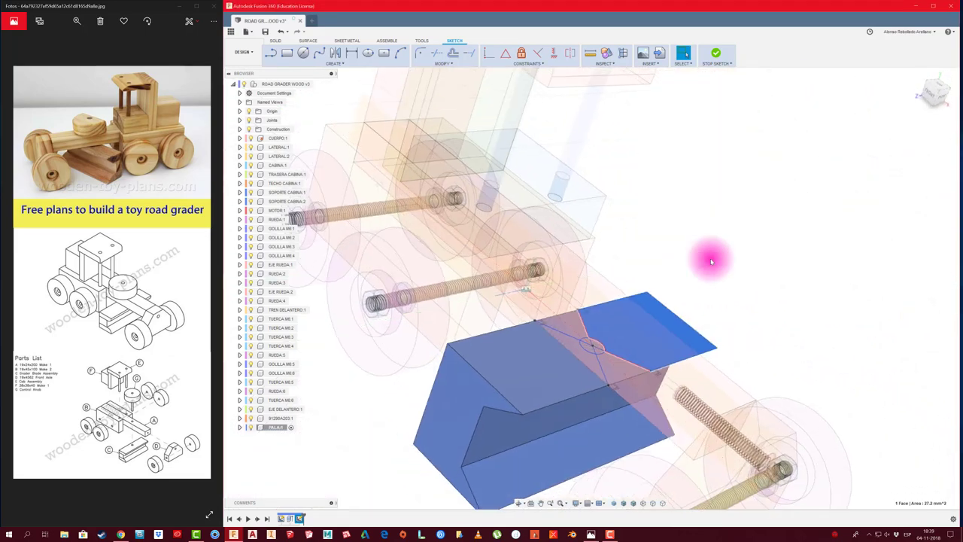
shift+middle_drag(719, 288, 720, 290)
key(ctrl+z)
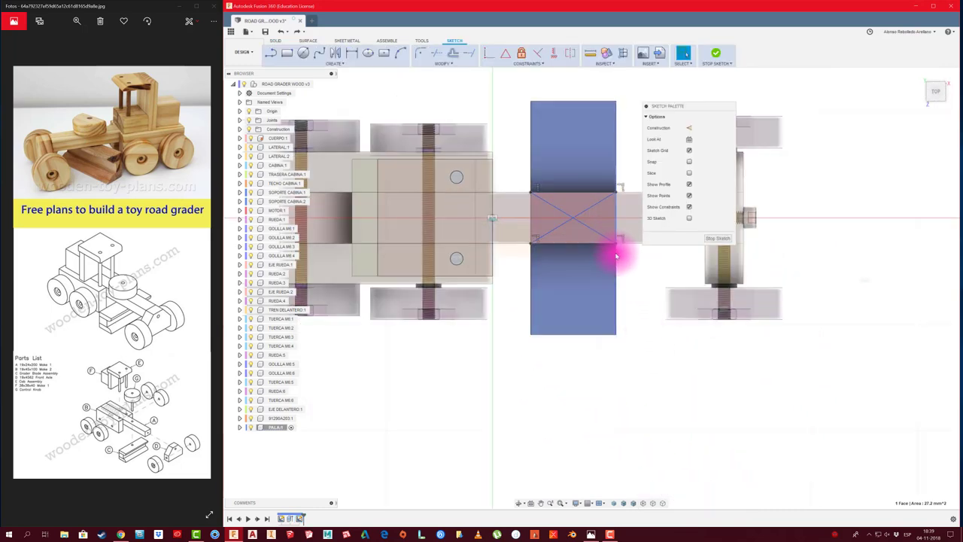
Add a circle at the blade centre and finish the sketch for extrusion.
click(617, 250)
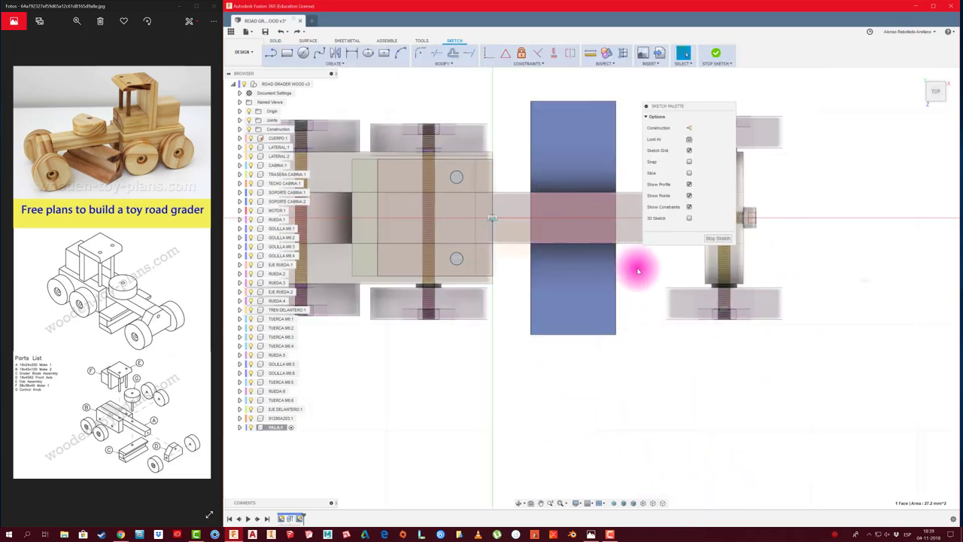
click(303, 52)
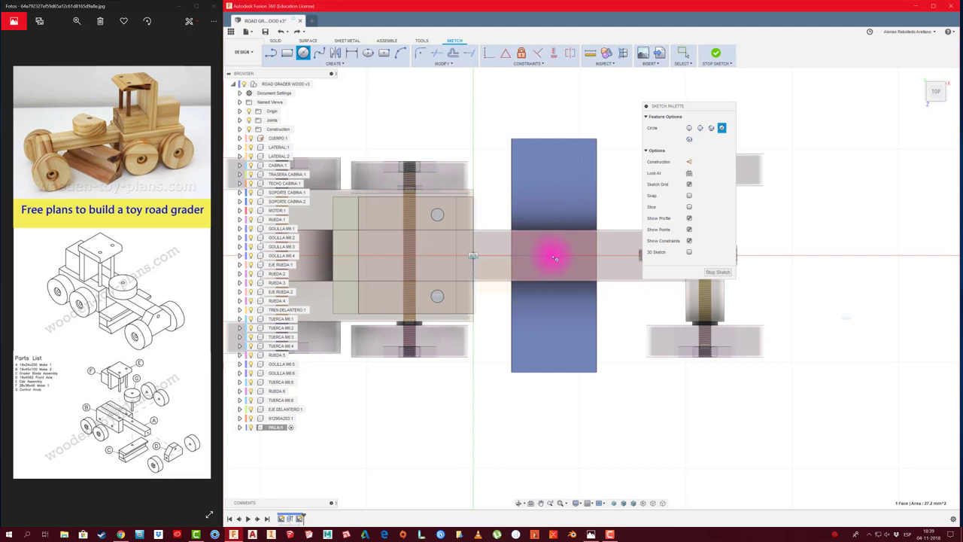
click(555, 258)
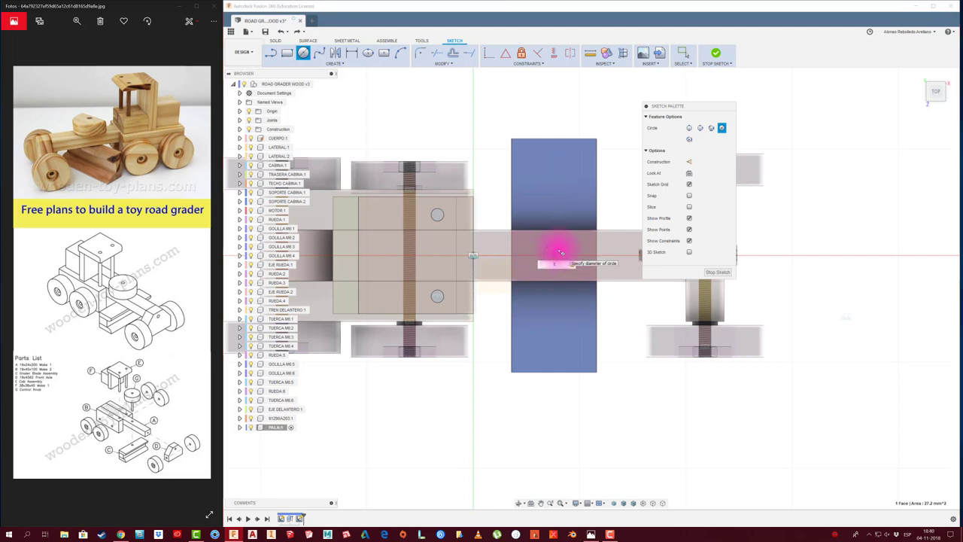
key(e)
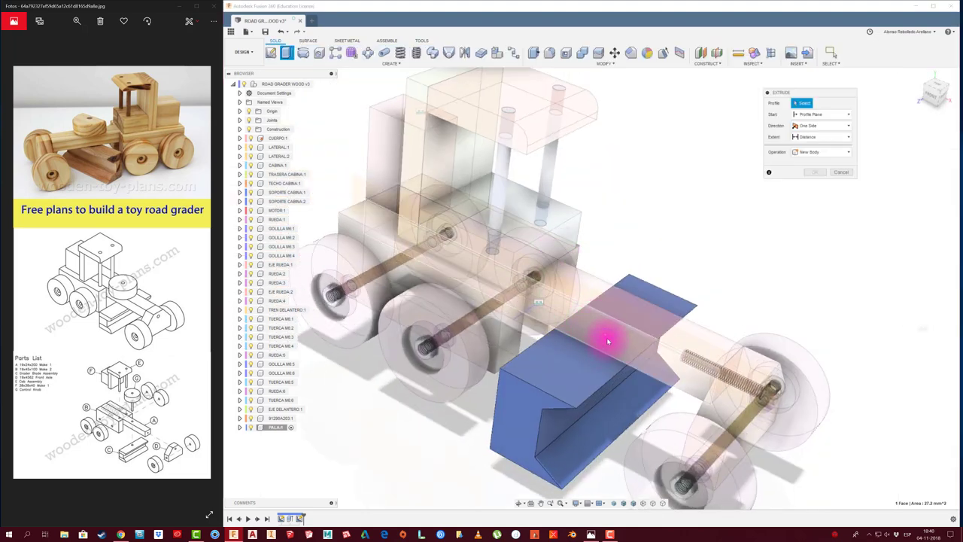
Preview a -75 mm cut of the centre circle through the blade, then cancel it.
scroll(612, 343, up, 2)
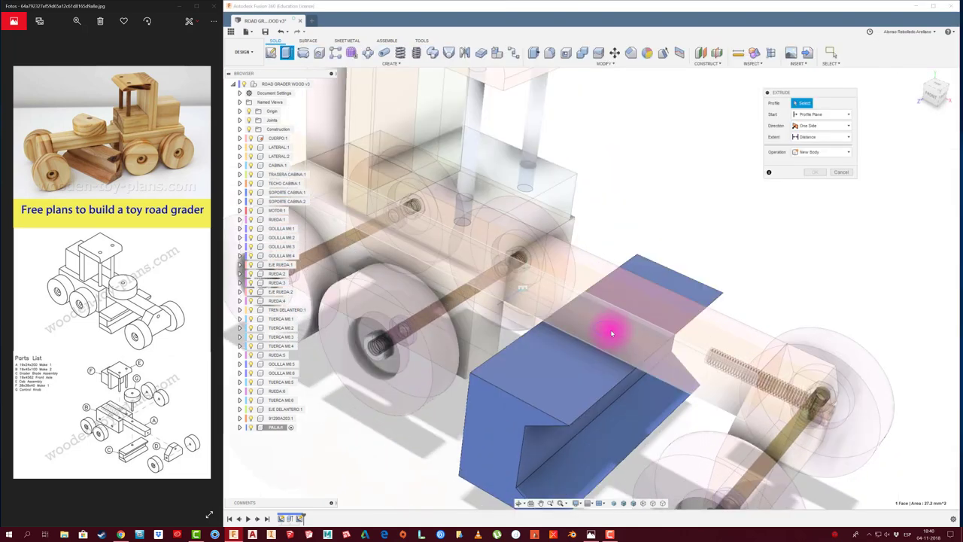
shift+middle_drag(612, 334, 577, 323)
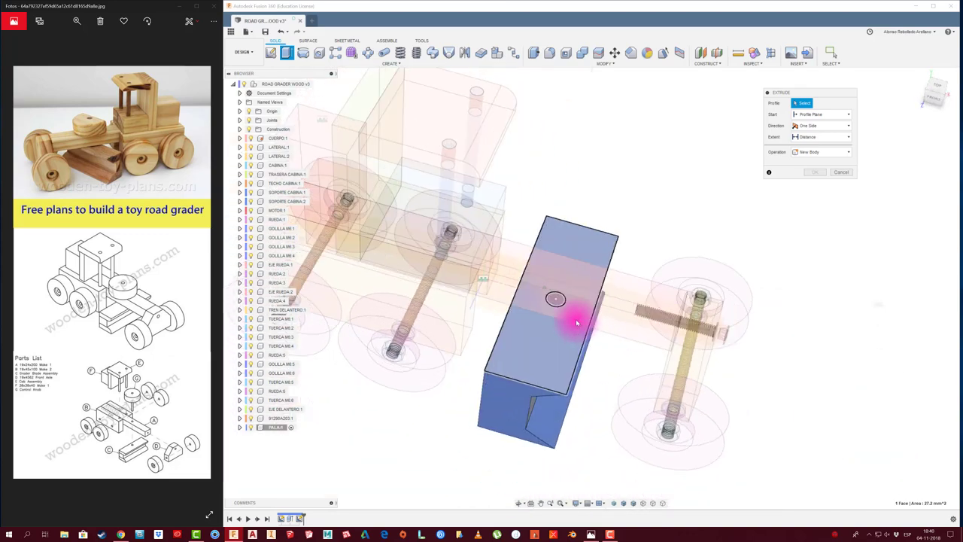
shift+middle_drag(577, 323, 581, 307)
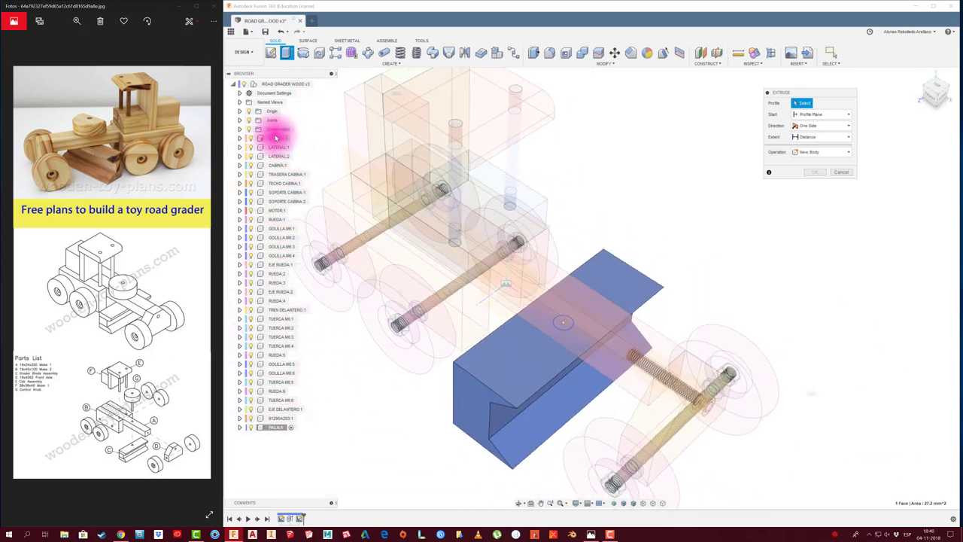
click(565, 322)
shift+middle_drag(565, 322, 576, 307)
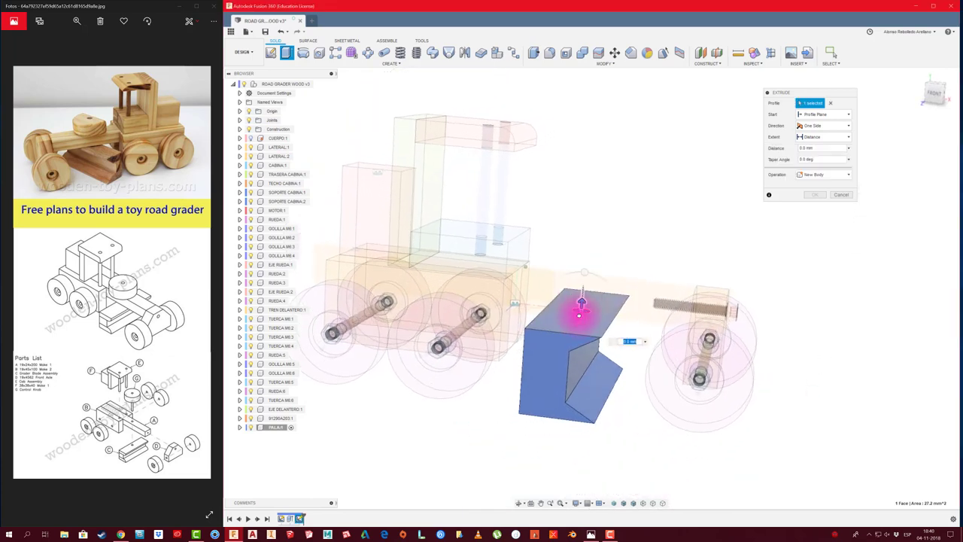
drag(577, 308, 581, 393)
mouse_move(584, 427)
shift+middle_down()
mouse_move(610, 421)
mouse_move(608, 318)
mouse_move(625, 301)
shift+middle_up()
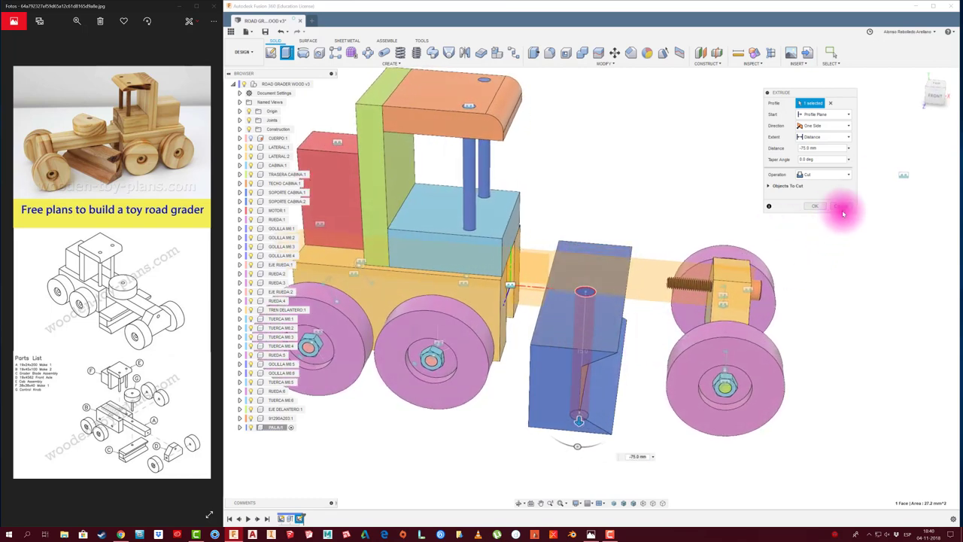
click(845, 207)
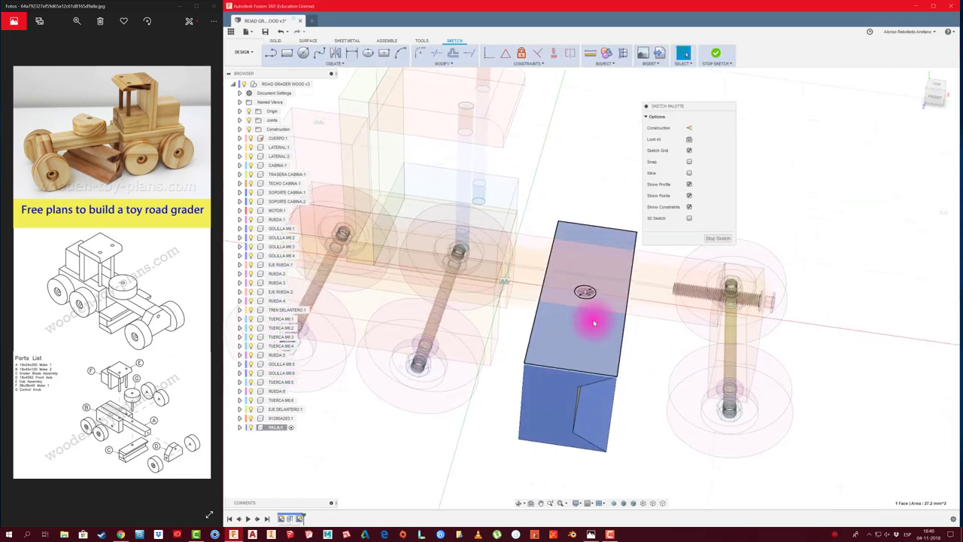
Dimension the hole centre to shift it left, then finish the sketch for extrusion.
key(d)
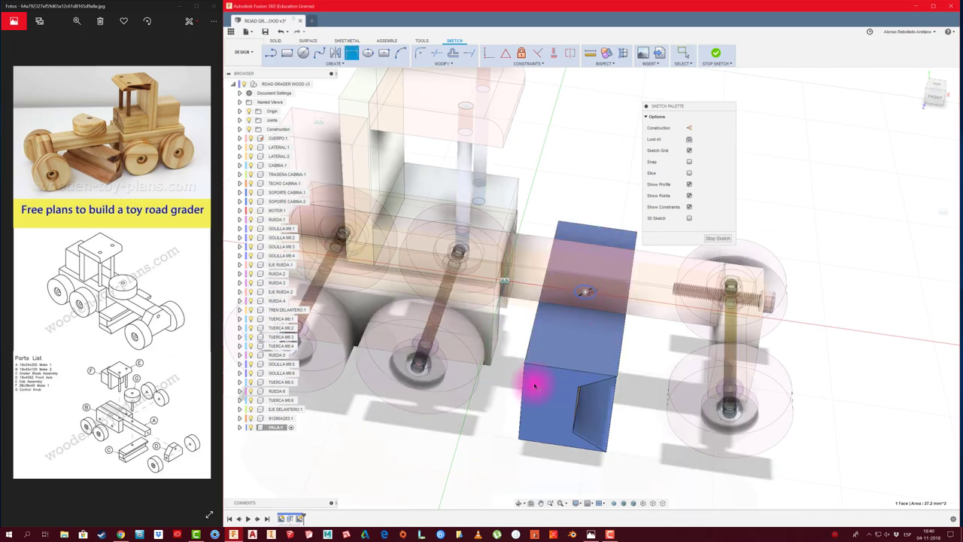
click(552, 336)
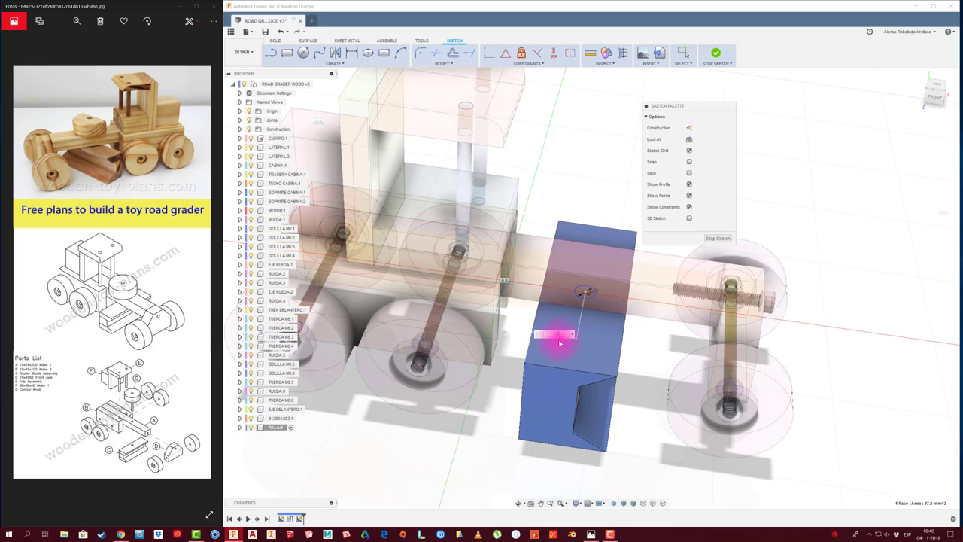
key(Return)
click(705, 238)
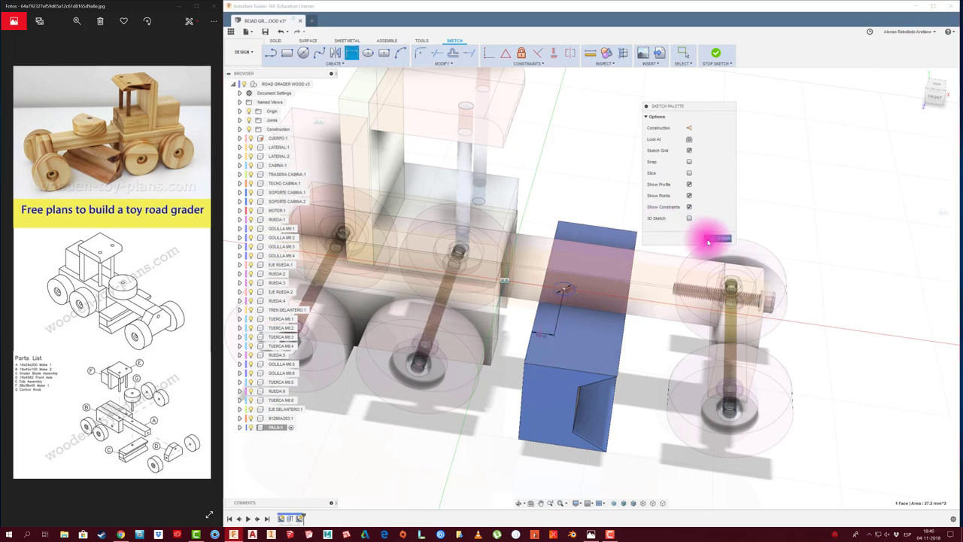
key(e)
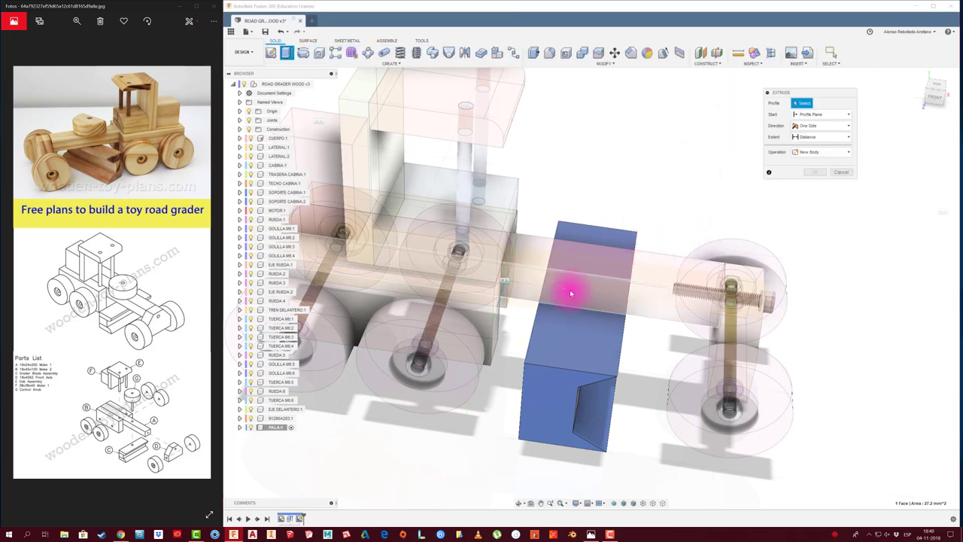
Cut the hole profile -75 mm down through the blade.
mouse_move(570, 304)
shift+middle_down()
mouse_move(576, 334)
mouse_move(569, 312)
mouse_move(554, 409)
shift+middle_up()
click(570, 310)
drag(553, 426, 563, 447)
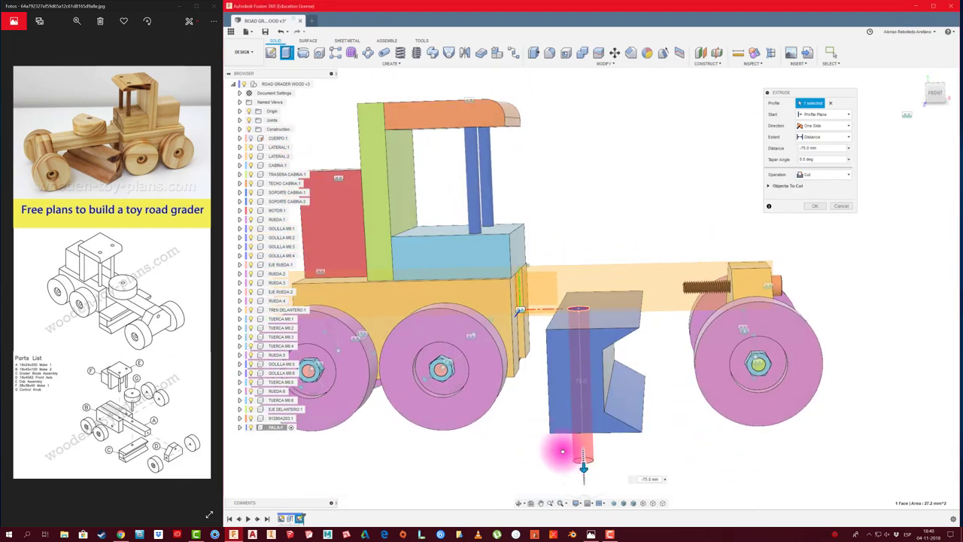
click(810, 209)
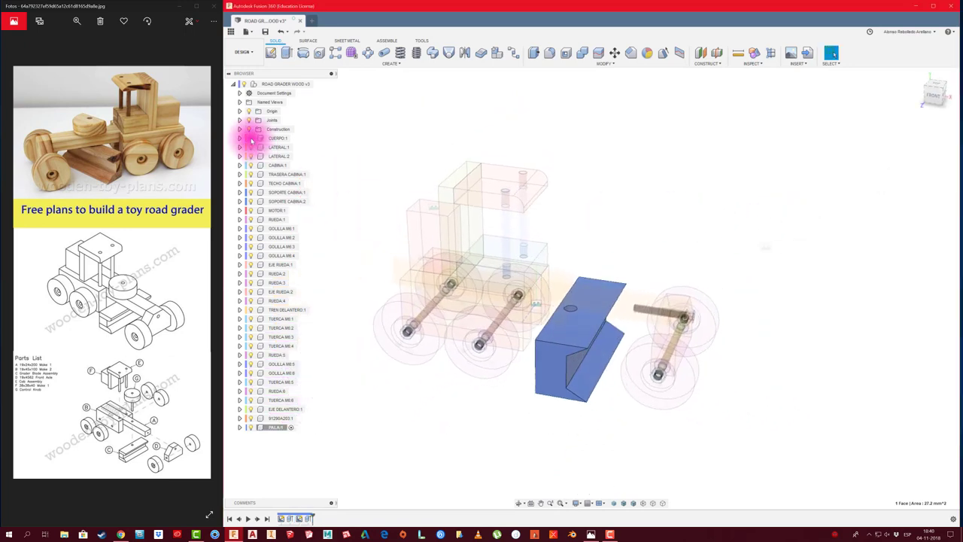
Make the root road grader assembly the active component again.
mouse_move(253, 140)
shift+middle_down()
mouse_move(482, 142)
mouse_move(715, 155)
mouse_move(716, 165)
mouse_move(348, 94)
shift+middle_up()
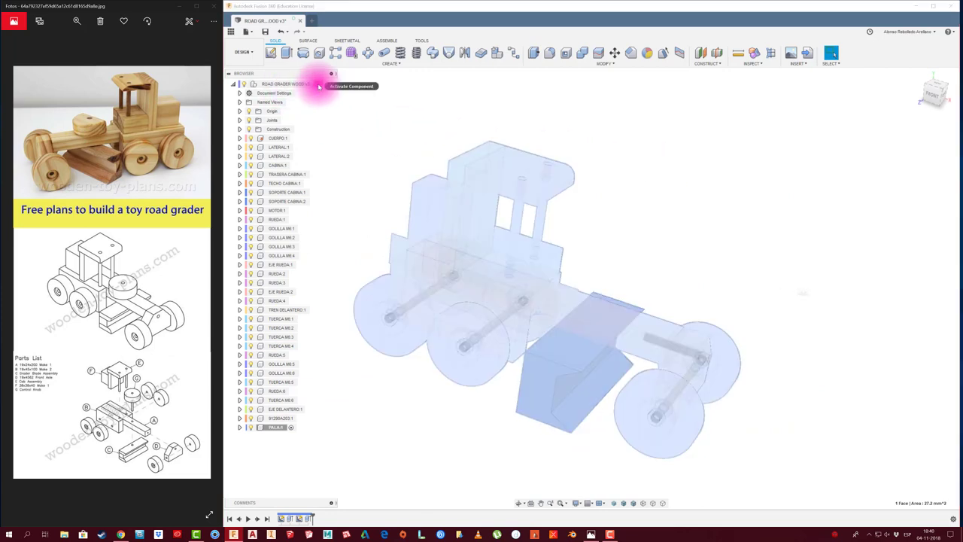
click(317, 83)
mouse_move(620, 200)
shift+middle_down()
mouse_move(323, 337)
mouse_move(260, 436)
shift+middle_up()
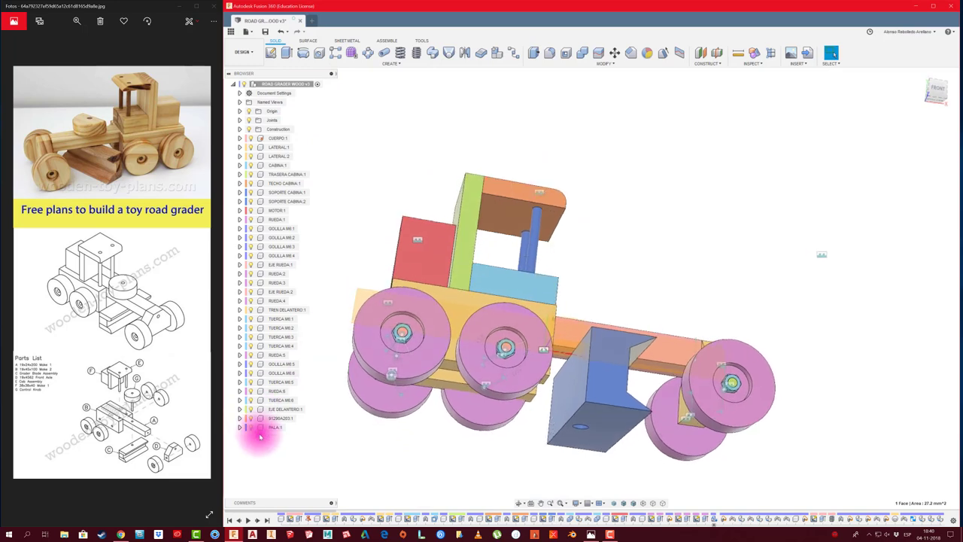
Create a new component named EJE PALA under the root assembly.
right_click(299, 84)
click(324, 98)
text(EJE PA)
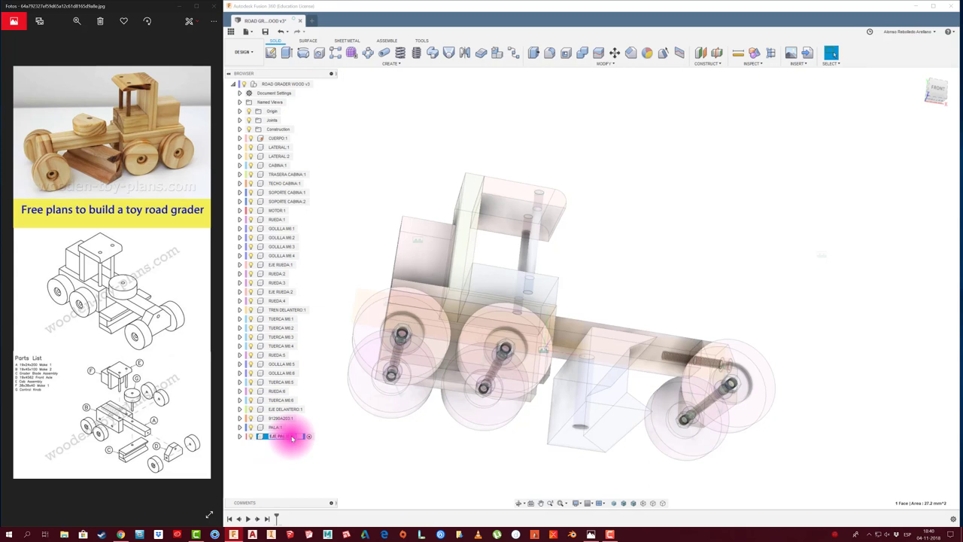
click(477, 468)
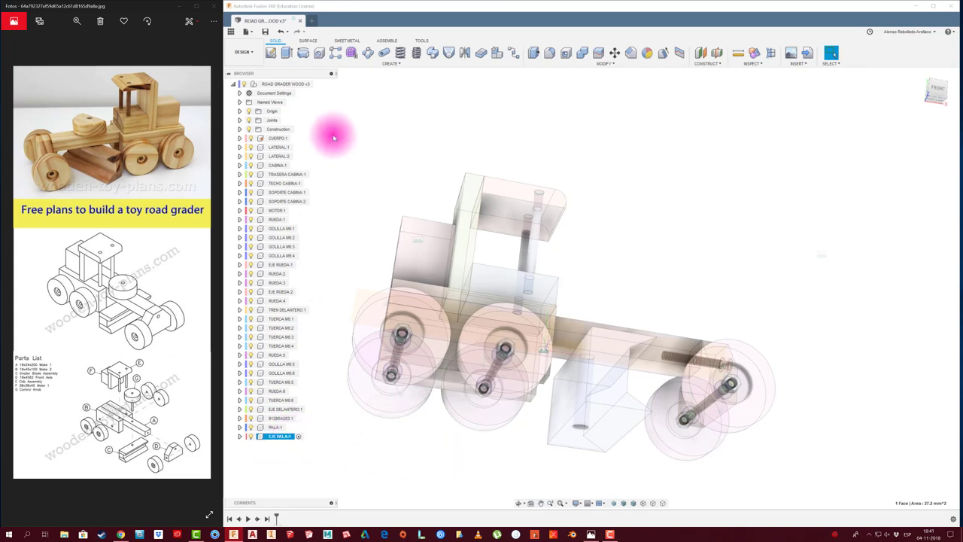
Sketch the shaft circle on the blade's face over its hole.
click(273, 55)
click(577, 442)
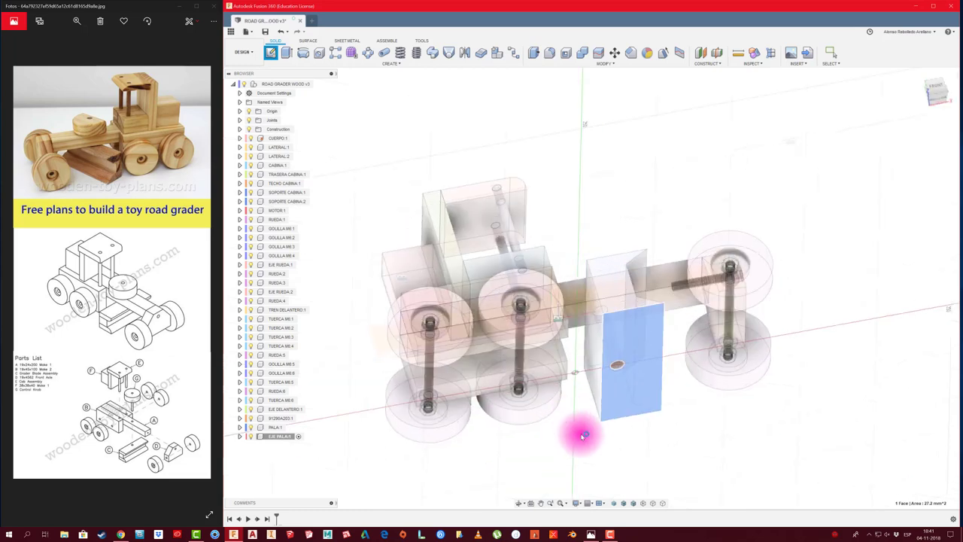
key(c)
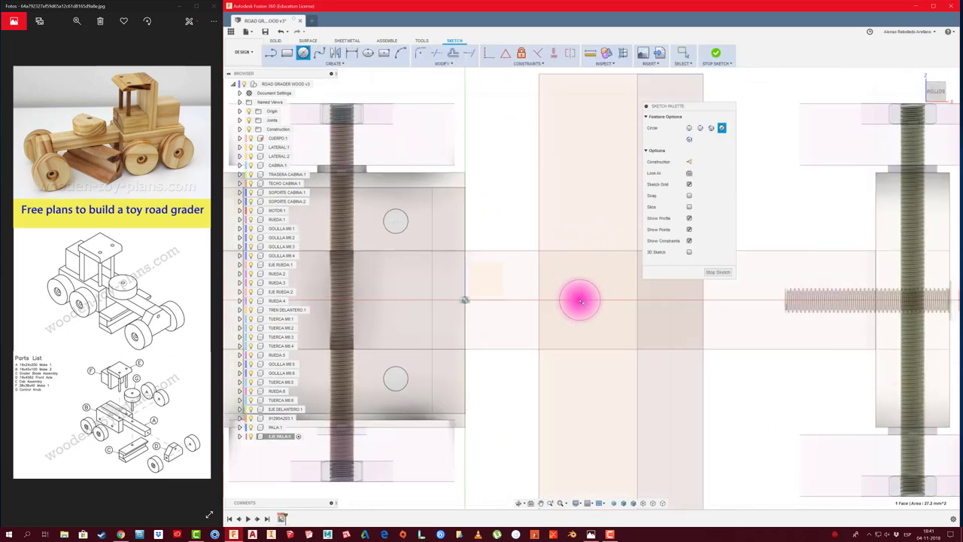
drag(581, 302, 594, 286)
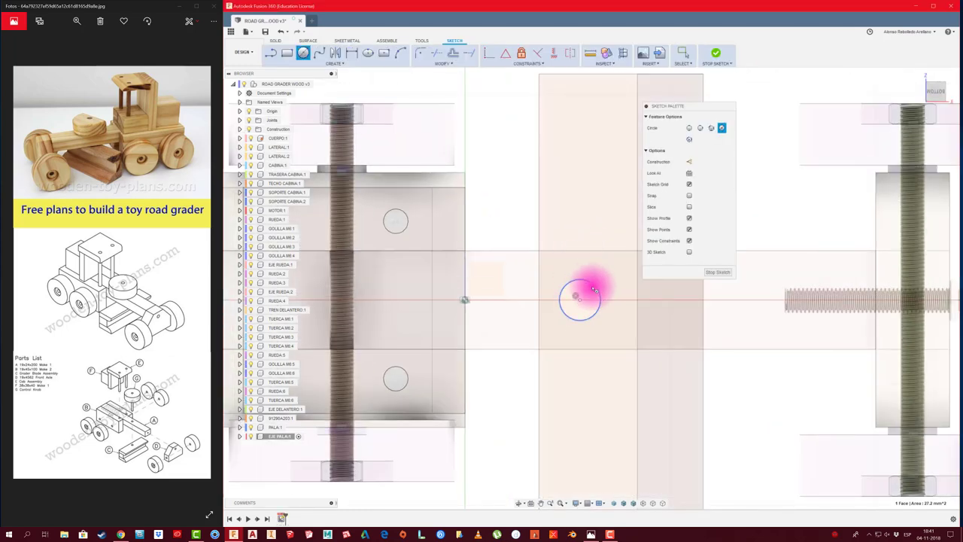
key(Escape)
Extrude the circle upward about 90 mm into a tall red post.
key(e)
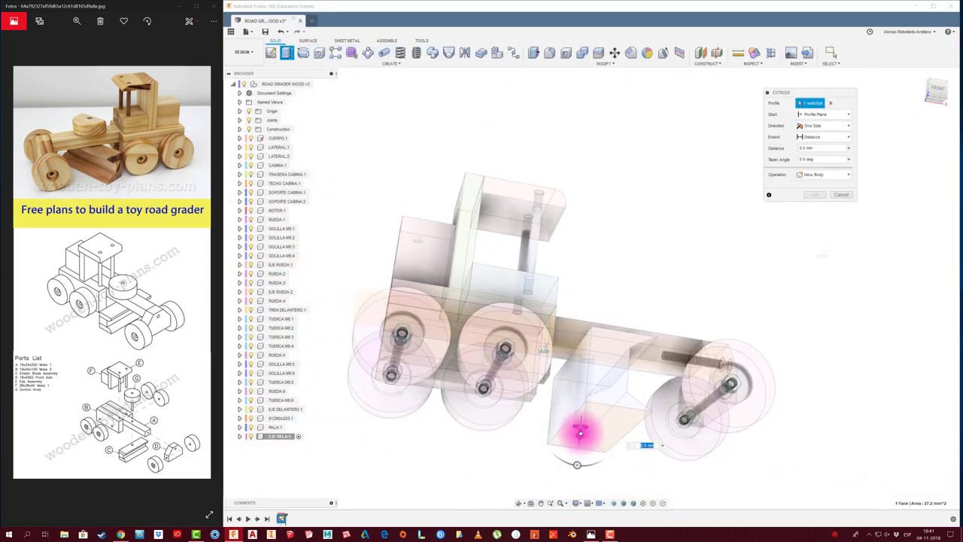
drag(581, 431, 645, 301)
click(936, 88)
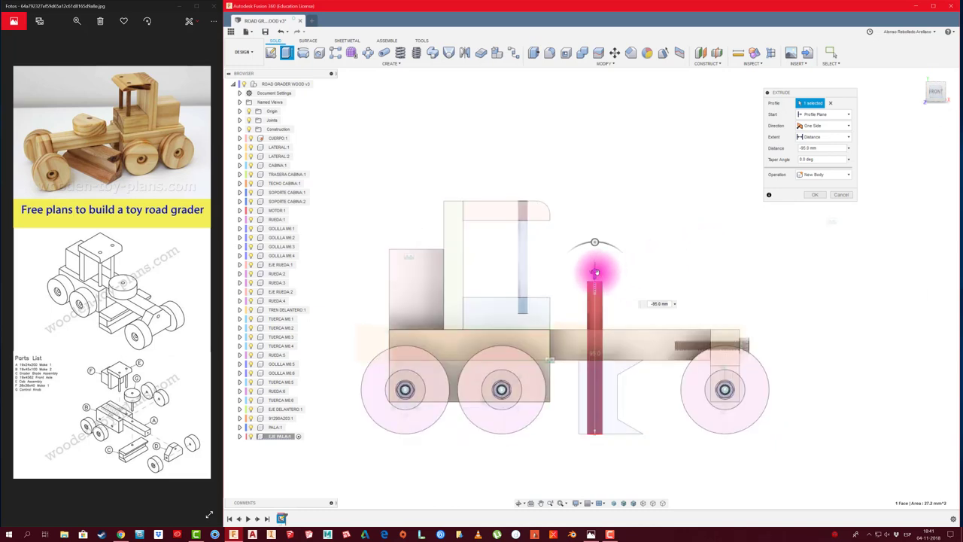
drag(596, 271, 594, 282)
click(784, 197)
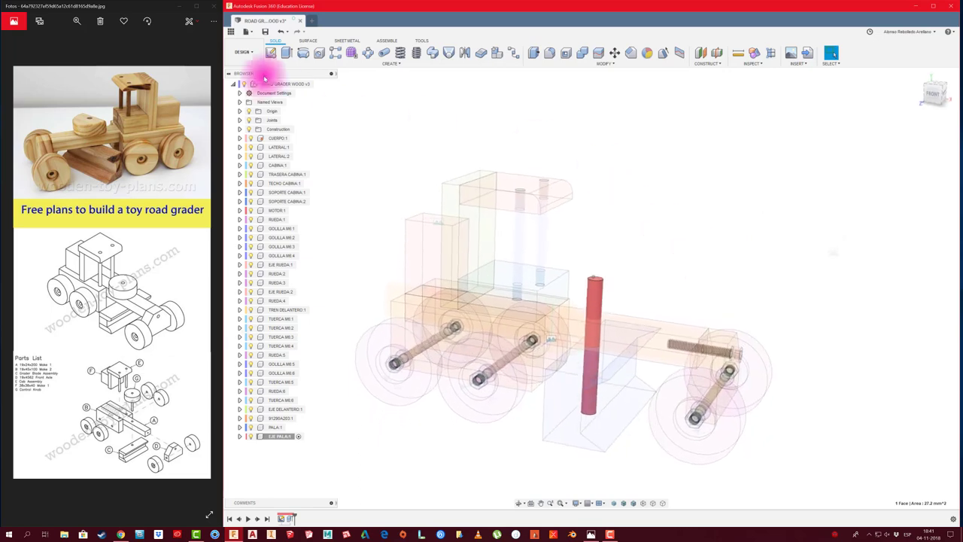
Reactivate the root assembly and join the red post to the blade.
click(316, 83)
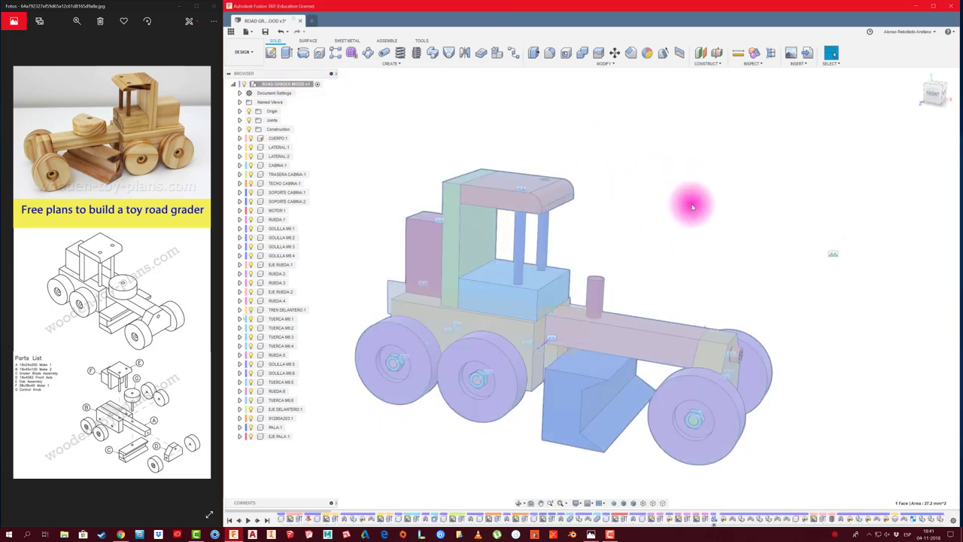
shift+middle_drag(695, 301, 659, 236)
key(j)
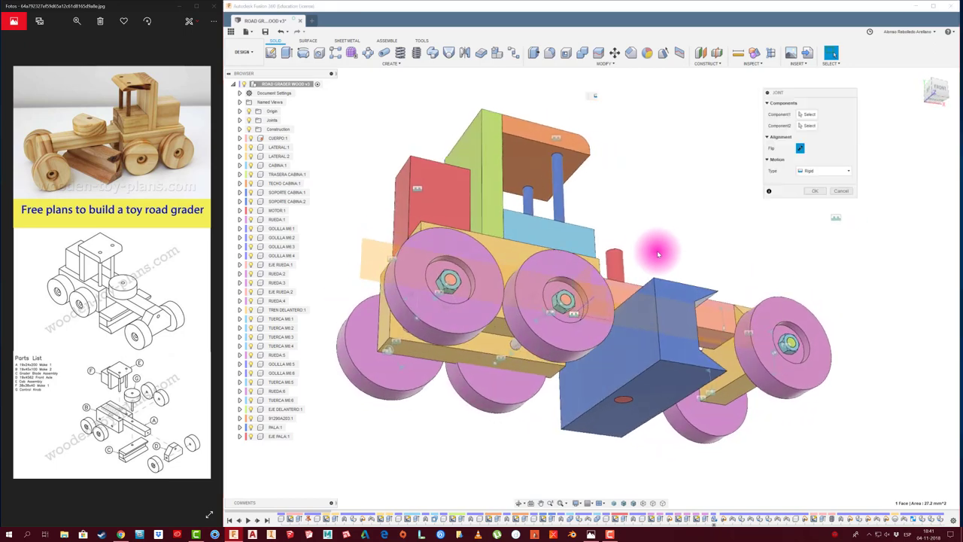
click(616, 264)
click(643, 346)
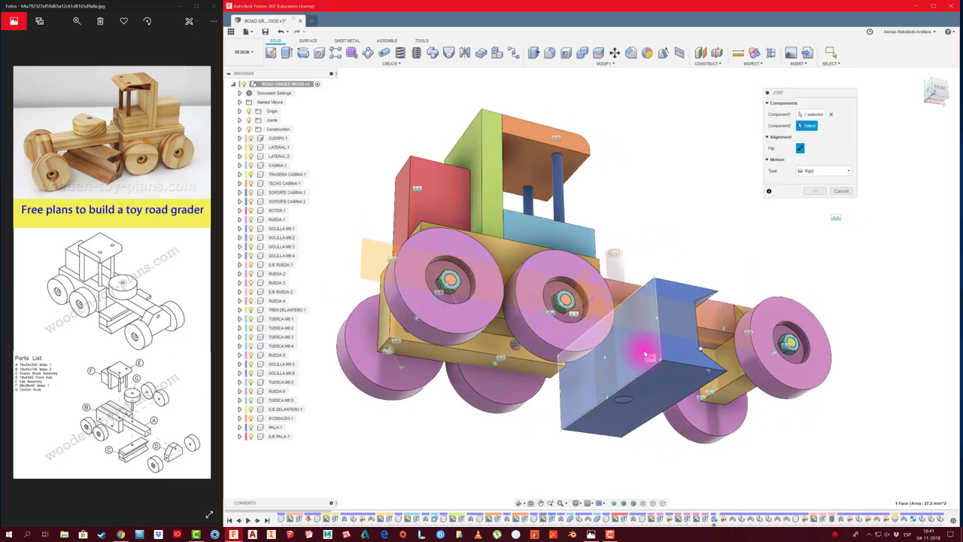
click(842, 191)
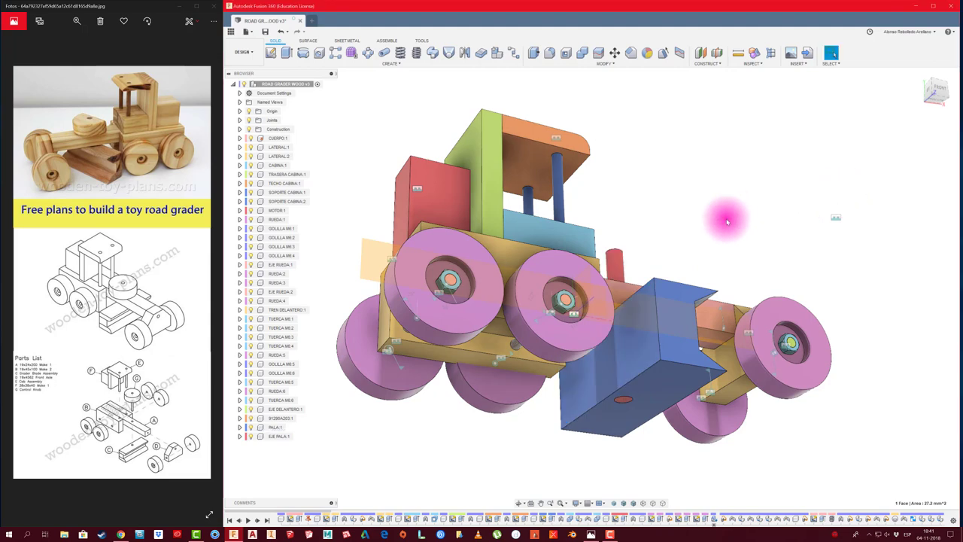
Add a rigid as-built joint between post and blade, then swing the blade to test.
key(shift+j)
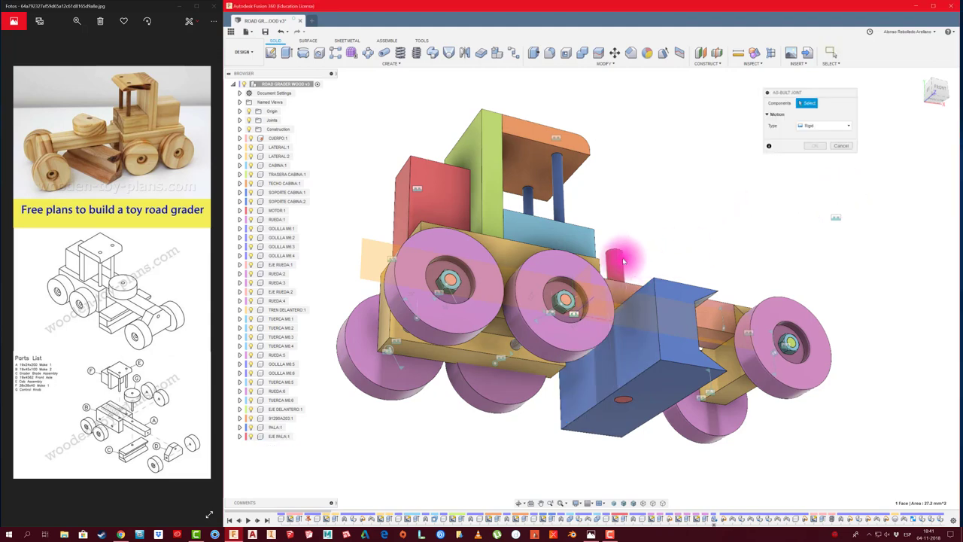
click(617, 256)
click(660, 304)
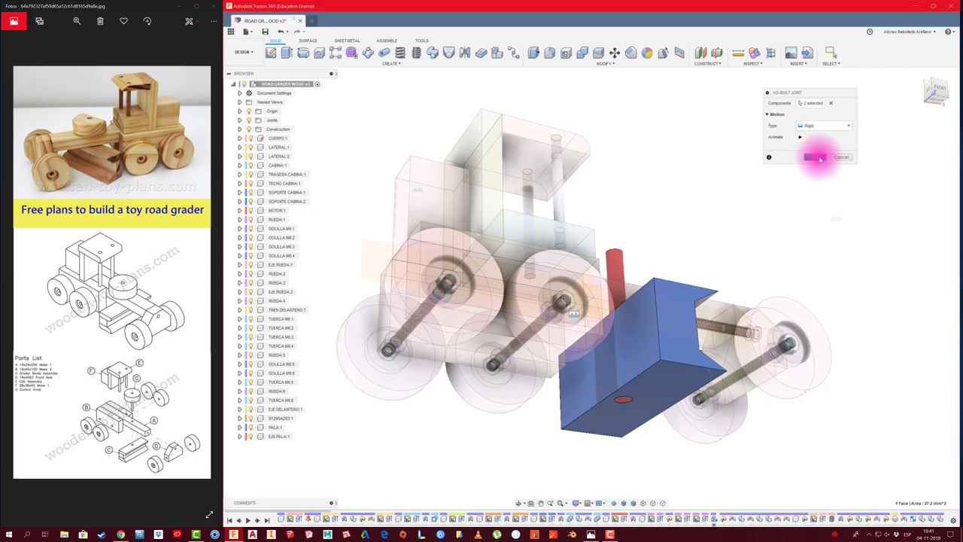
click(820, 158)
shift+middle_drag(730, 215, 640, 363)
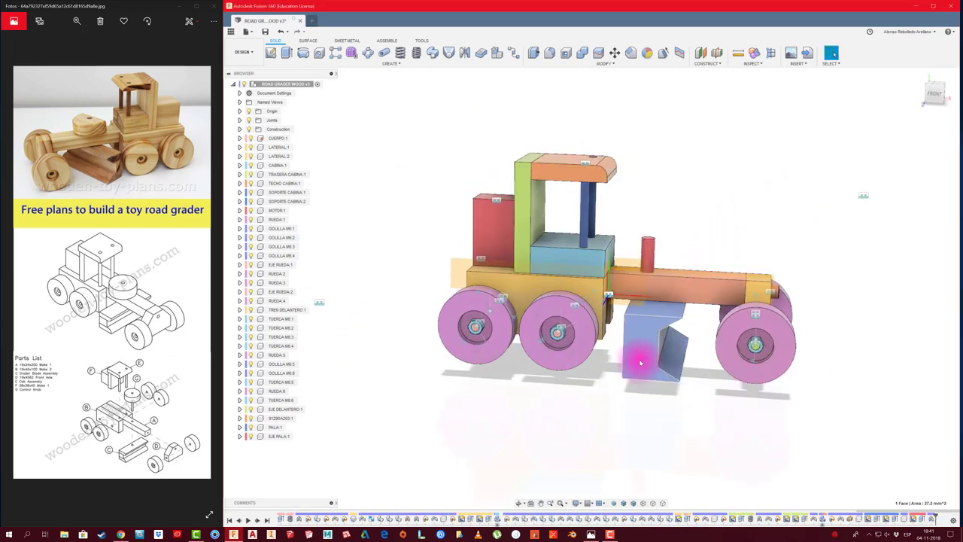
mouse_move(650, 354)
shift+middle_down()
mouse_move(662, 357)
mouse_move(669, 419)
mouse_move(699, 387)
mouse_move(714, 400)
shift+middle_up()
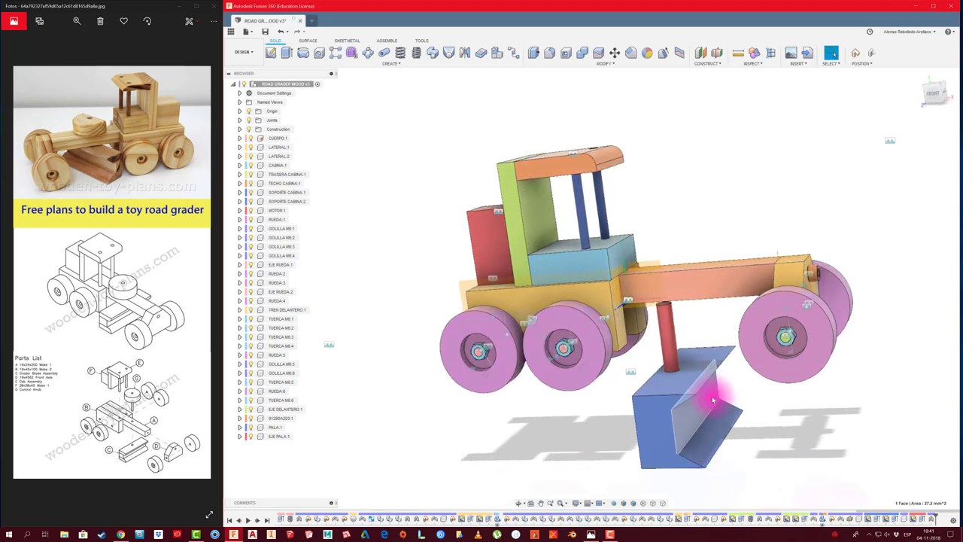
drag(713, 400, 686, 375)
Dismiss the moved-components prompt and cancel the new joint on the blade.
click(523, 279)
key(j)
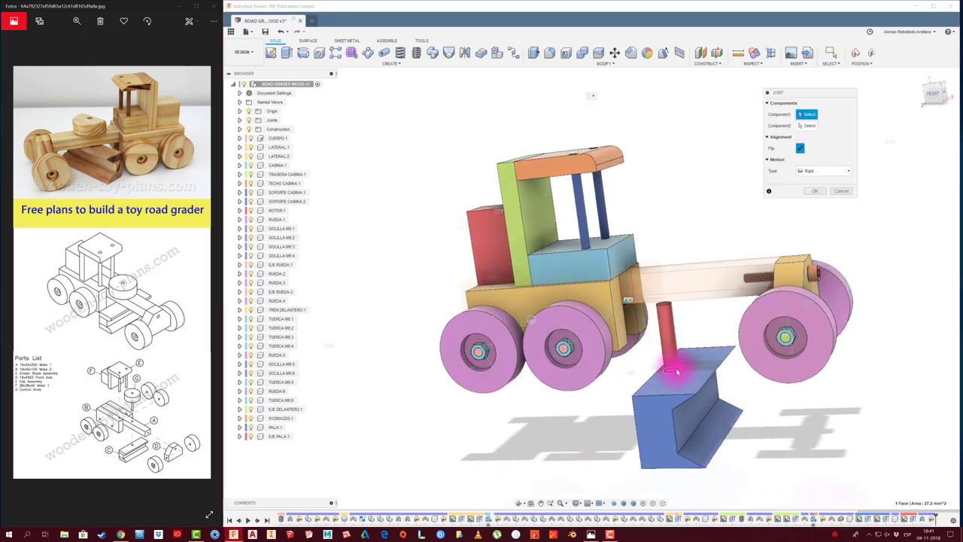
click(675, 372)
mouse_move(674, 335)
shift+middle_down()
mouse_move(693, 311)
mouse_move(673, 308)
mouse_move(851, 195)
mouse_move(811, 230)
shift+middle_up()
click(851, 195)
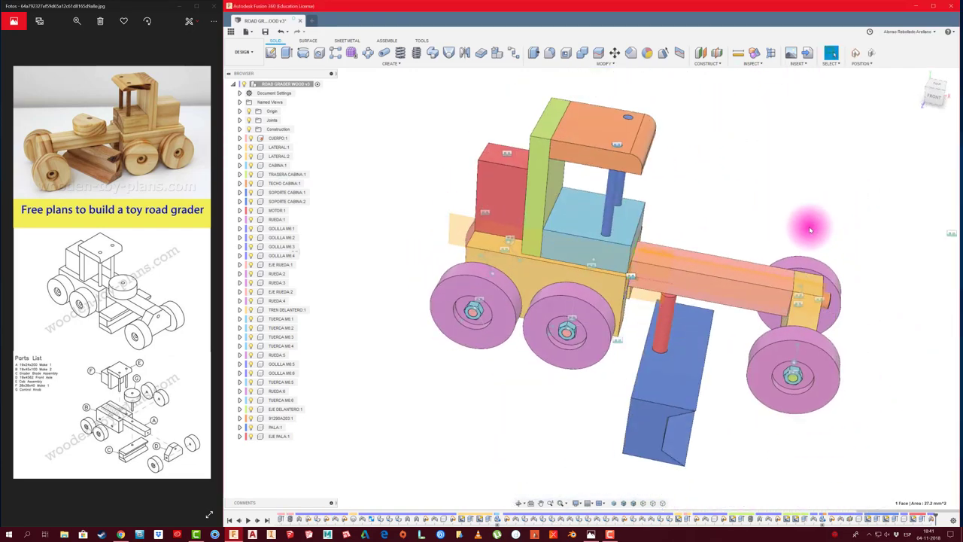
Combine-cut the red post out of the long beam, keeping the post as tool.
click(582, 53)
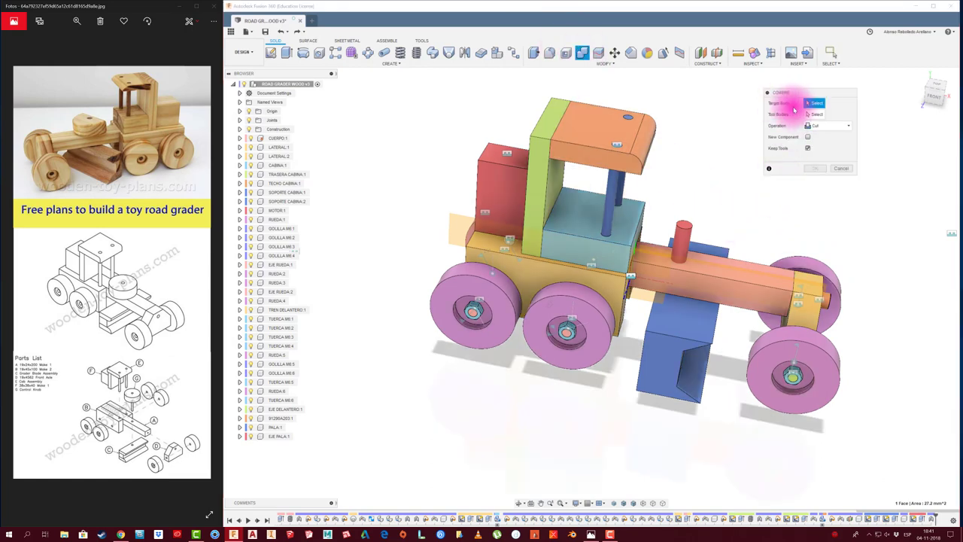
click(725, 275)
click(692, 224)
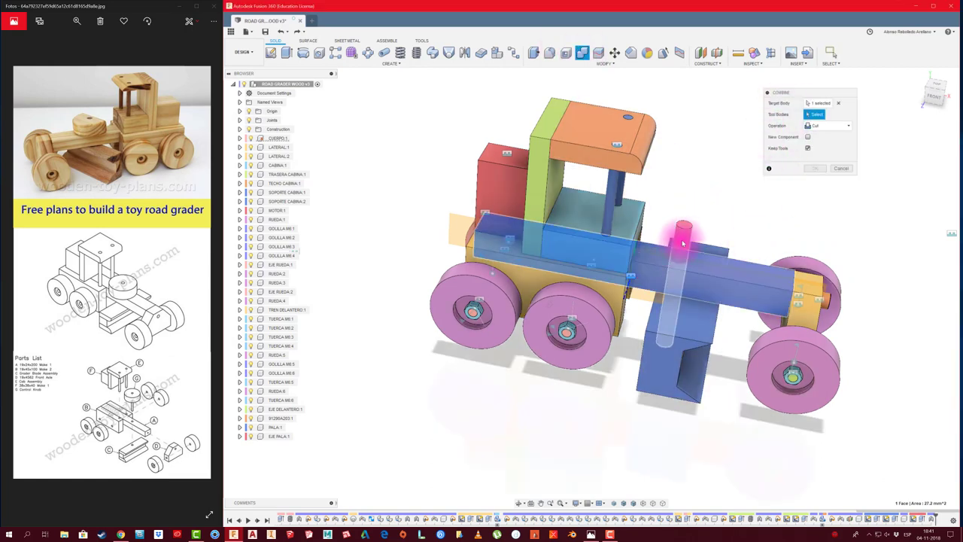
click(819, 169)
mouse_move(787, 198)
shift+middle_down()
mouse_move(684, 329)
mouse_move(662, 332)
mouse_move(743, 227)
shift+middle_up()
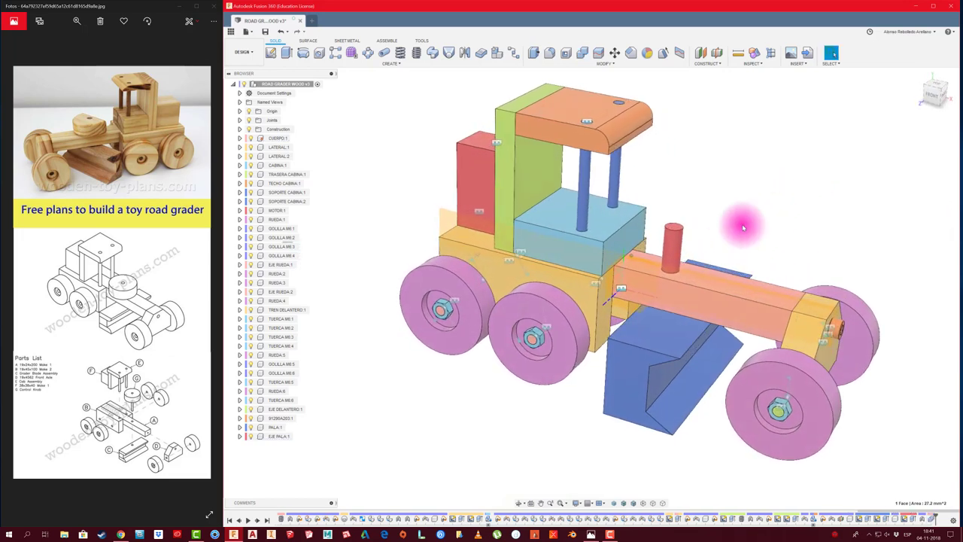
Create a revolute as-built joint between the PALA blade and the EJE PALA axle.
click(386, 41)
click(304, 63)
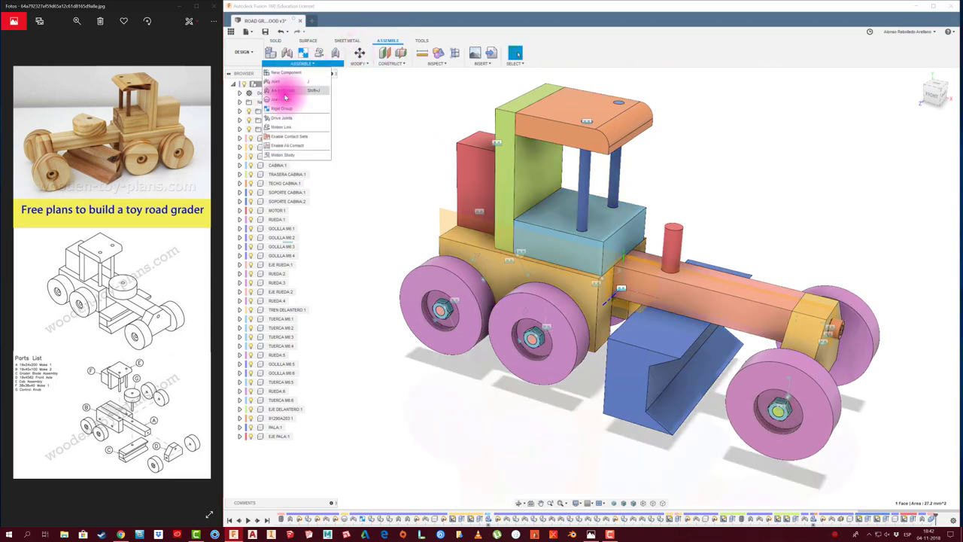
click(283, 90)
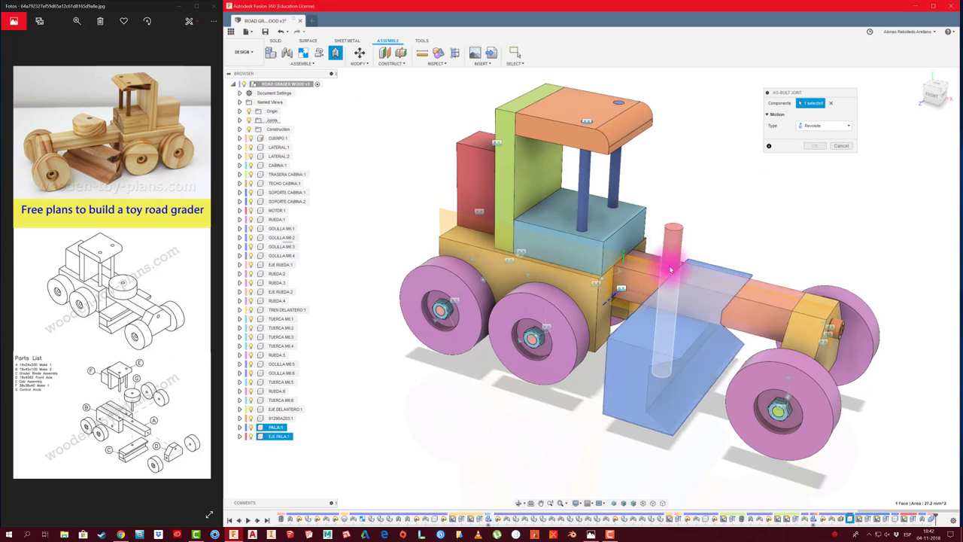
click(656, 280)
click(667, 276)
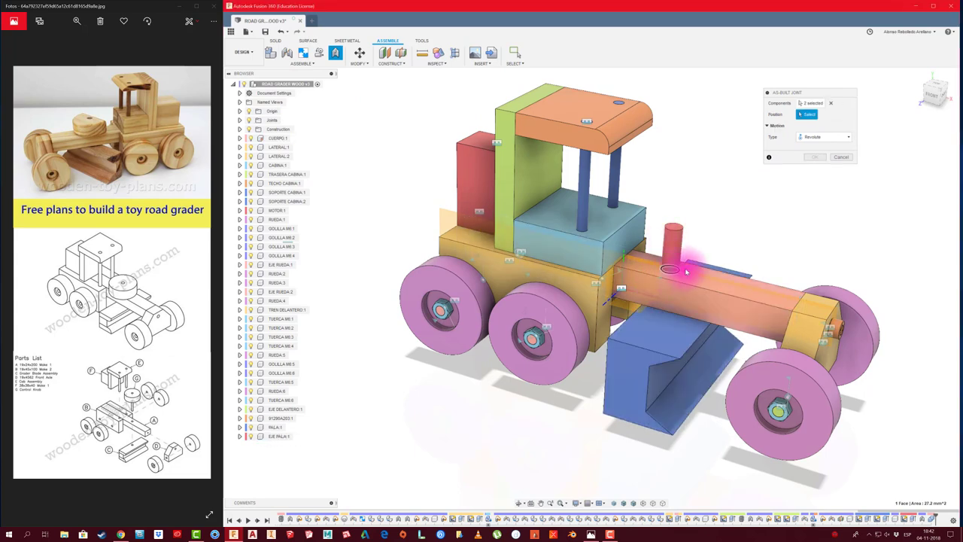
click(817, 182)
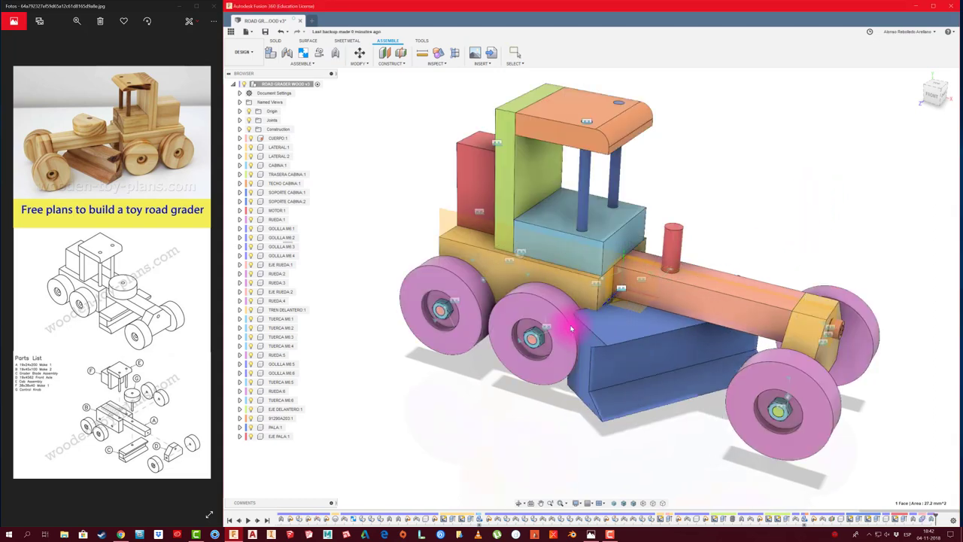
Swing the blade to test the joint, then revert it to its original position.
mouse_move(571, 328)
mouse_down()
mouse_move(695, 327)
mouse_move(565, 338)
mouse_move(680, 351)
mouse_move(628, 369)
mouse_move(656, 150)
mouse_up()
click(558, 52)
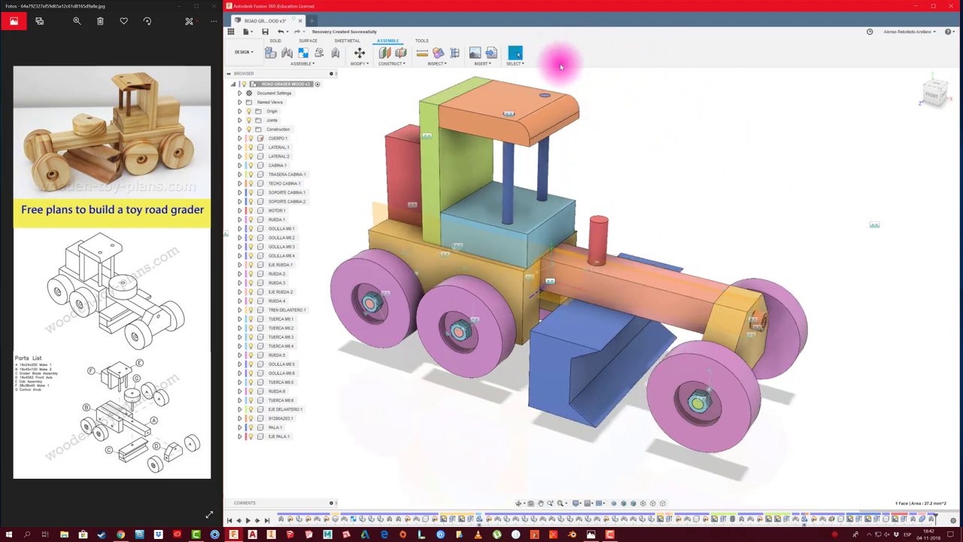
shift+middle_drag(669, 179, 669, 190)
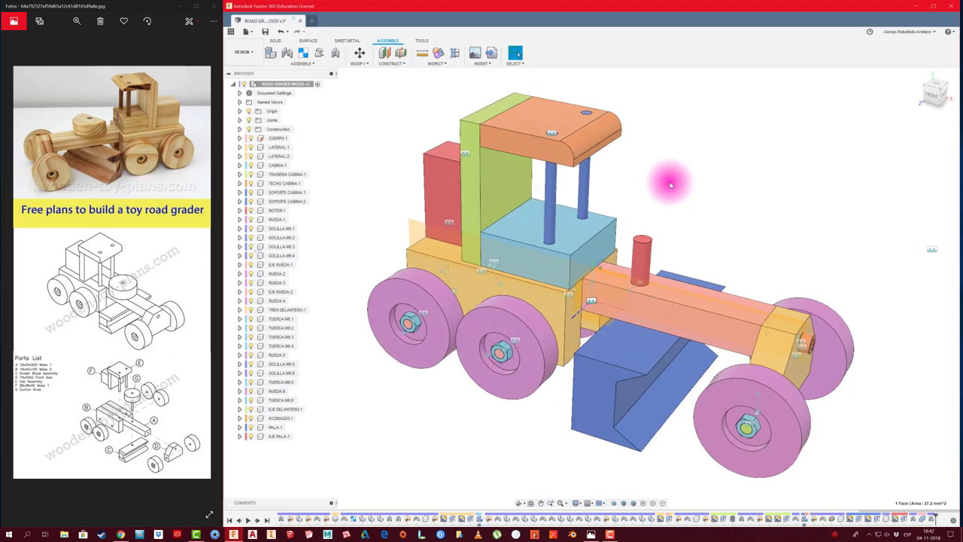
Add a new empty component named MANILLA PALA to the assembly.
shift+middle_drag(622, 268, 368, 135)
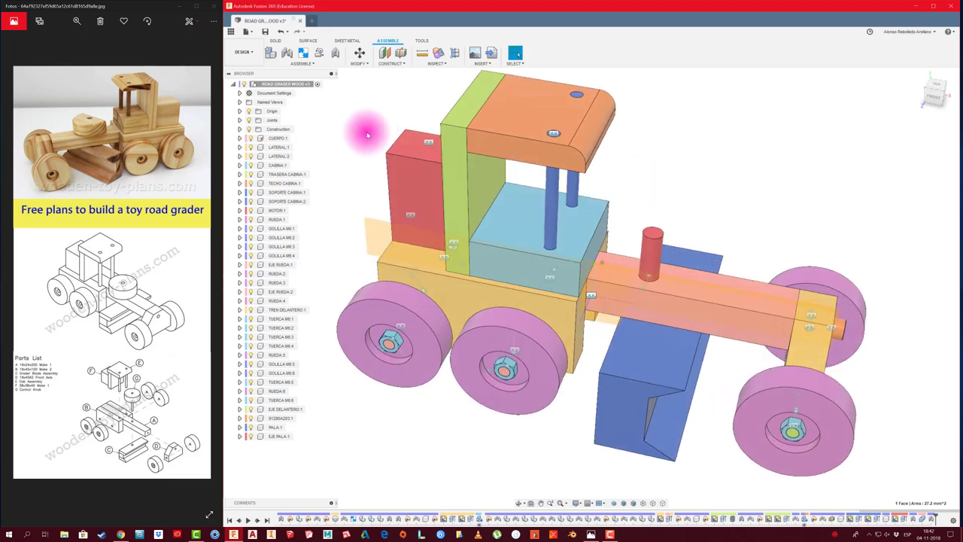
right_click(316, 84)
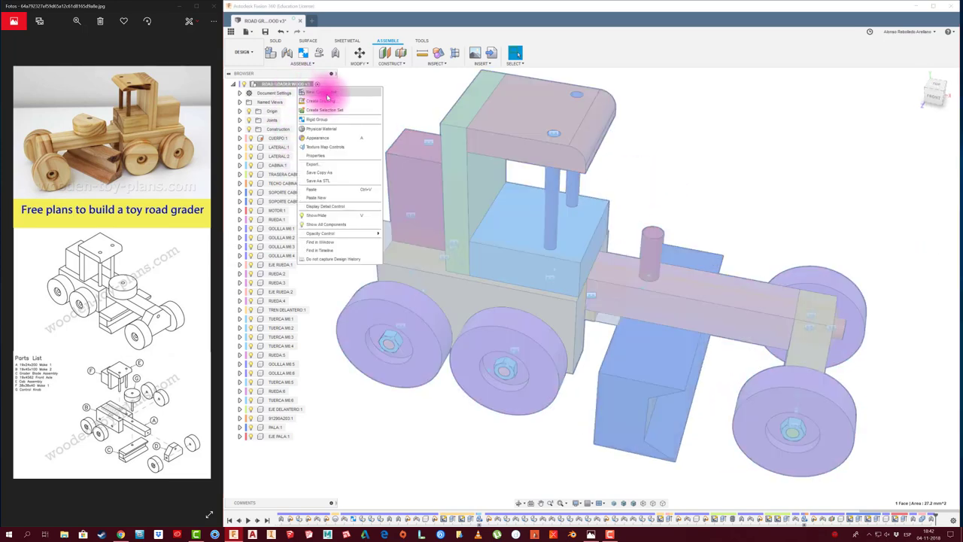
click(325, 93)
text(MANILLA PA)
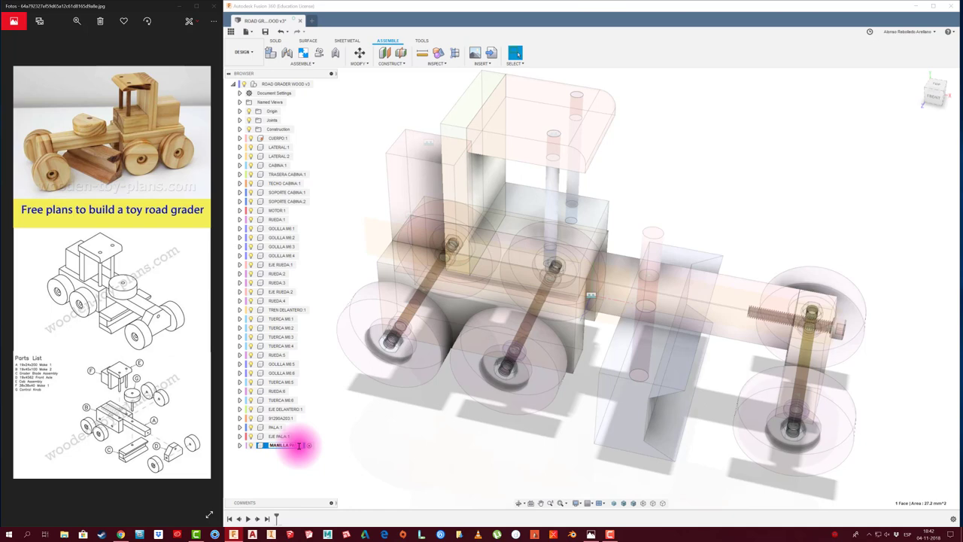
click(351, 459)
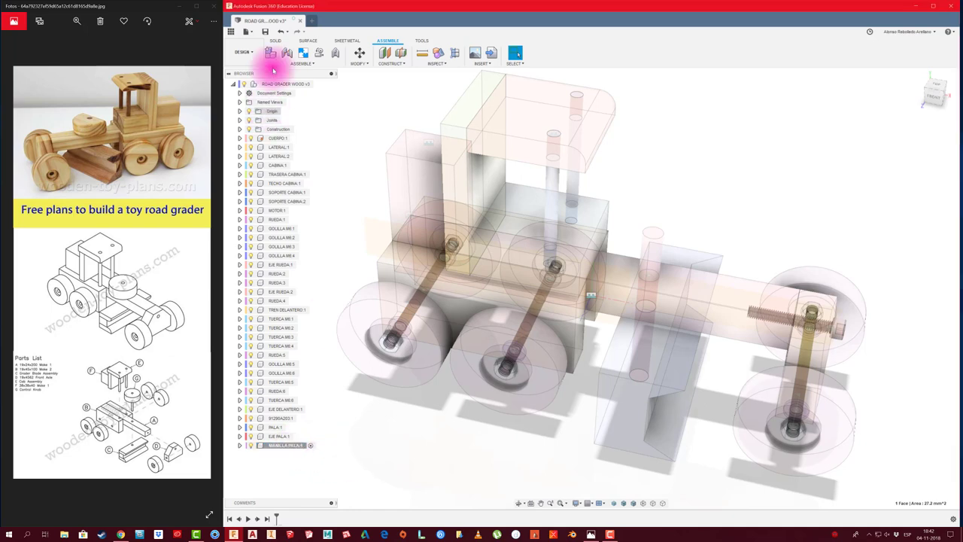
Sketch a circle on top of the front arm, centred over the pin.
click(278, 41)
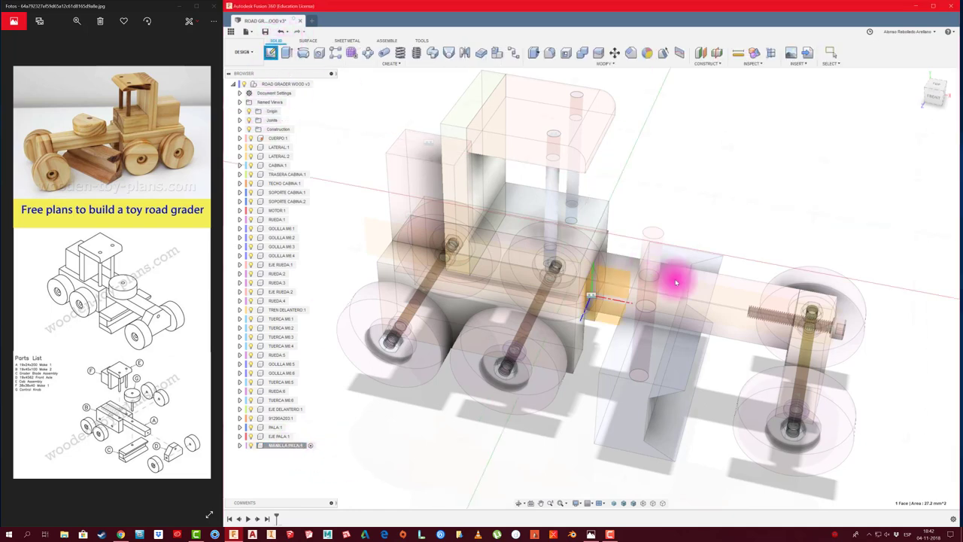
click(734, 284)
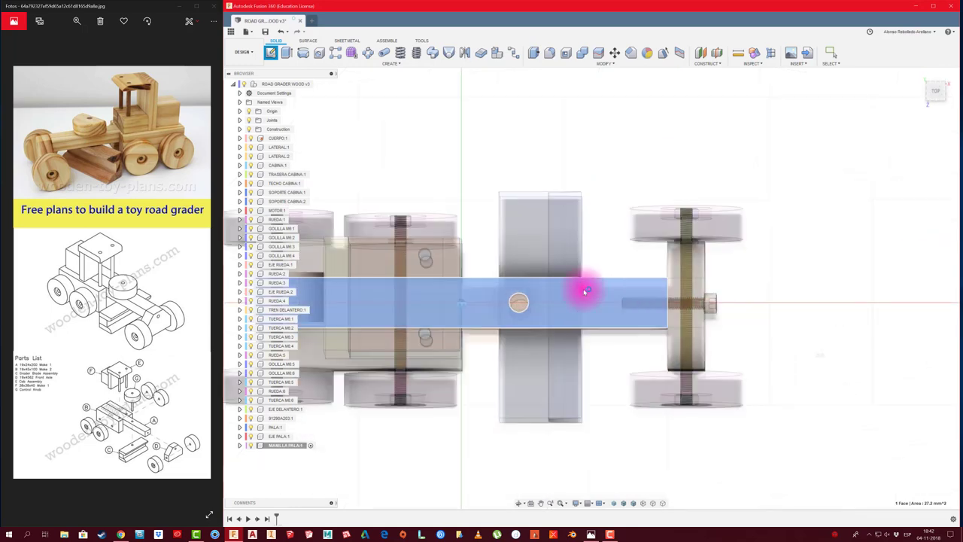
key(c)
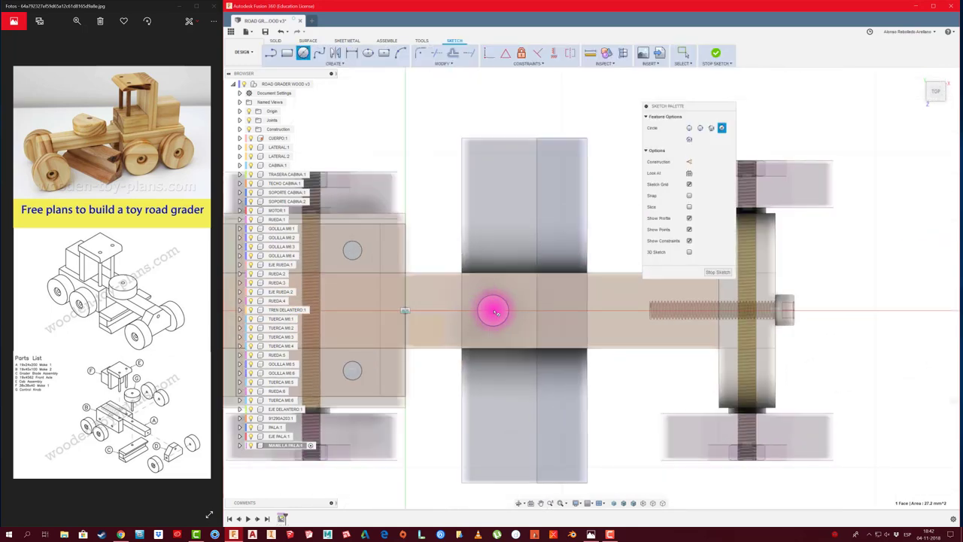
click(495, 311)
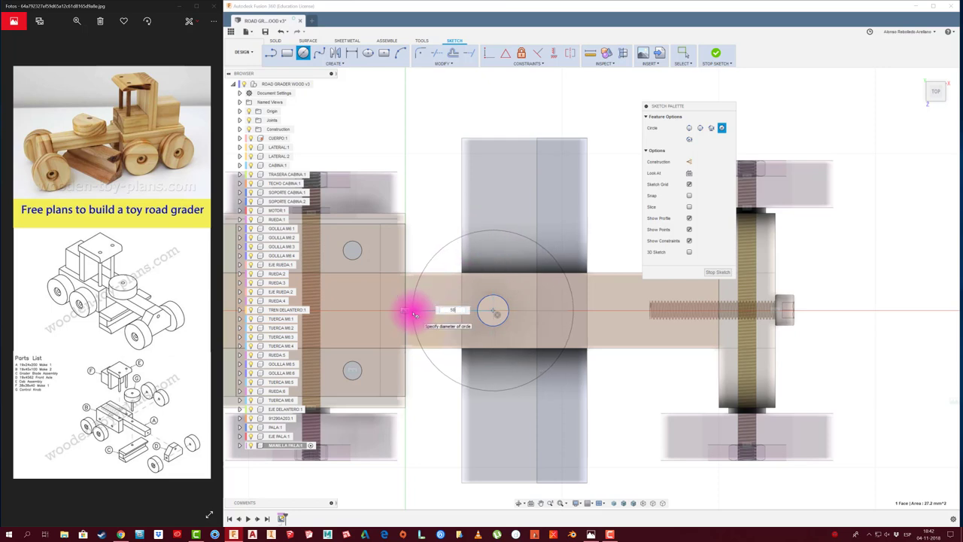
key(Return)
Extrude both halves of the circle 25 mm into the knob solid.
key(e)
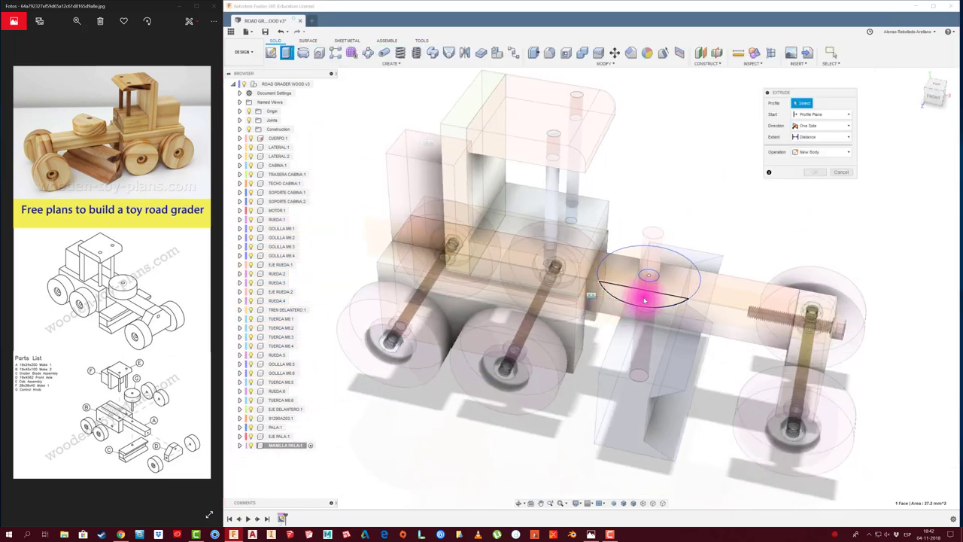
click(644, 300)
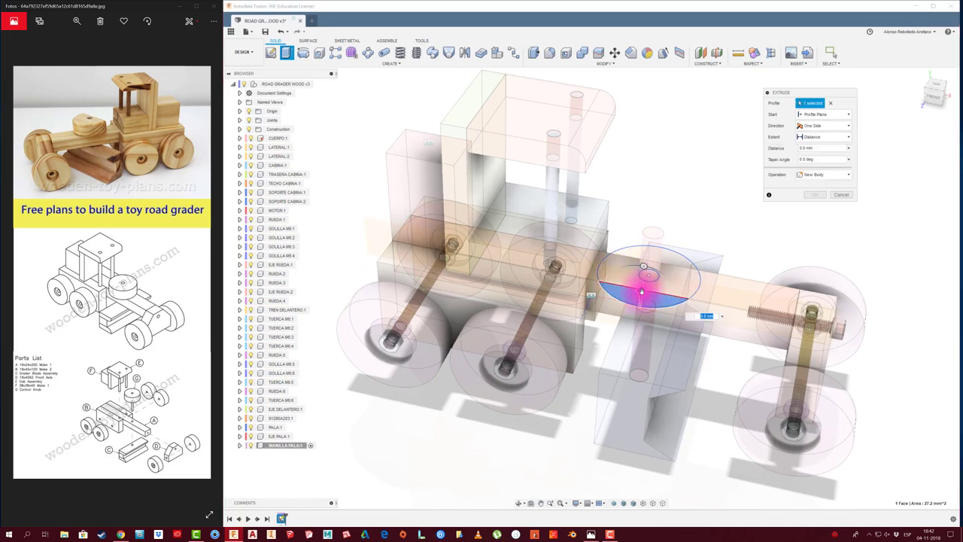
click(642, 280)
drag(644, 268, 643, 218)
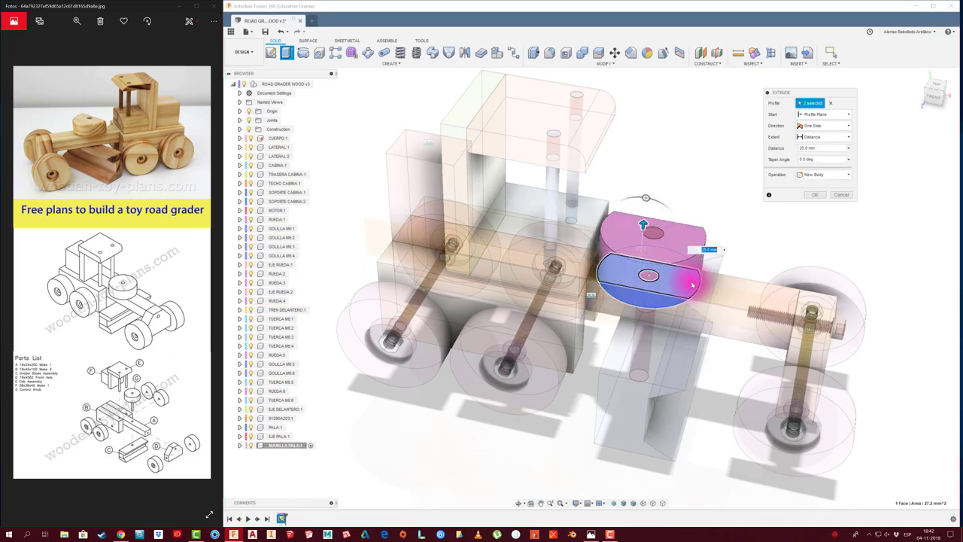
mouse_move(669, 210)
shift+middle_down()
mouse_move(670, 273)
mouse_move(624, 274)
mouse_move(637, 273)
mouse_move(645, 235)
mouse_move(799, 205)
shift+middle_up()
click(815, 194)
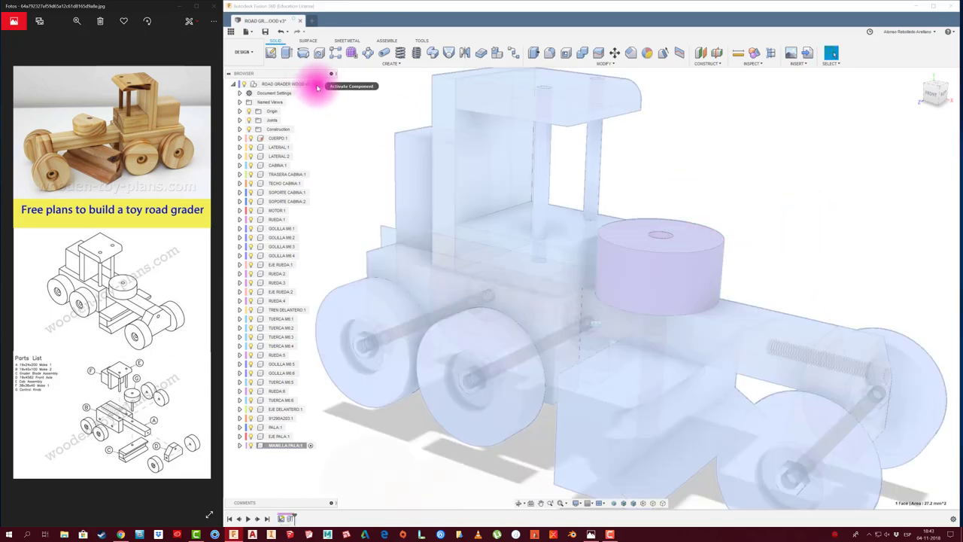
click(317, 83)
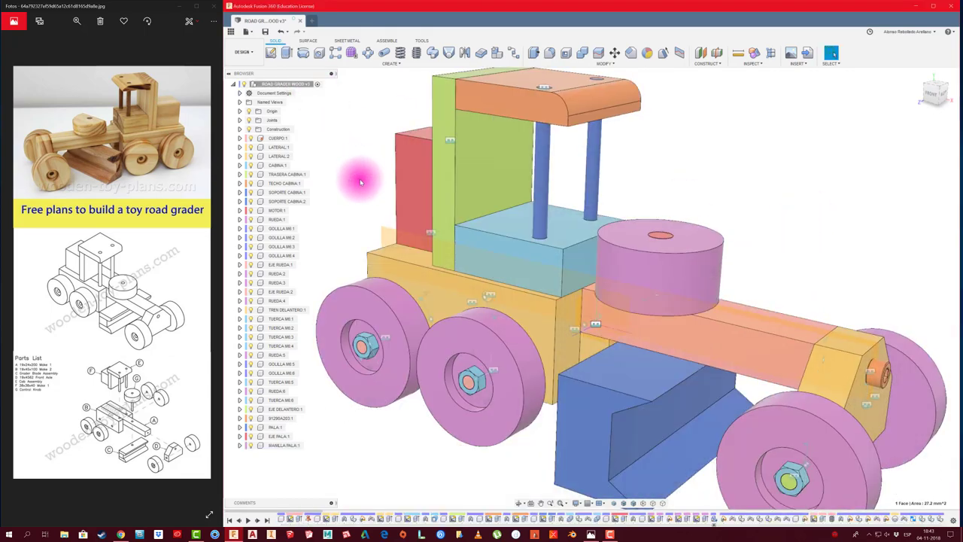
mouse_move(361, 181)
shift+middle_down()
mouse_move(460, 146)
mouse_move(572, 215)
mouse_move(630, 281)
shift+middle_up()
drag(630, 281, 734, 259)
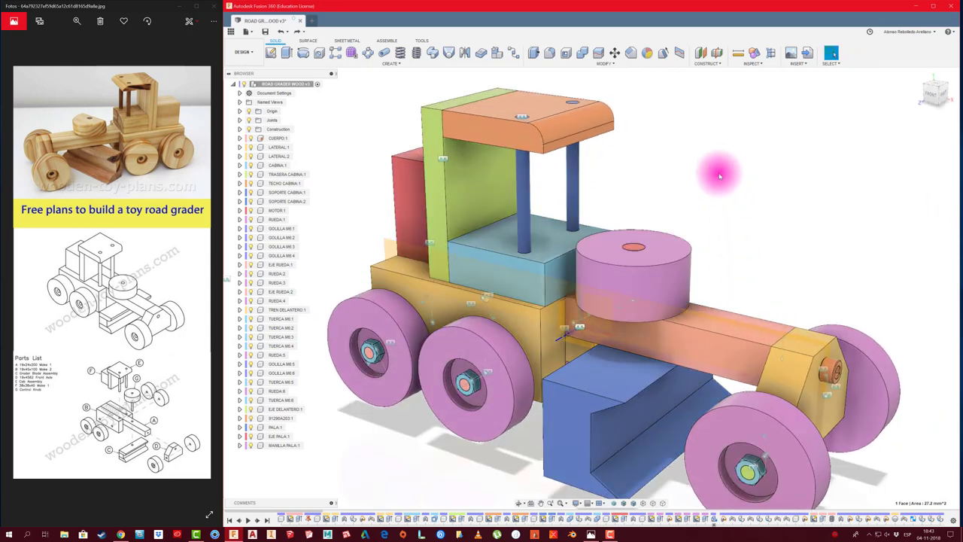
Join the pink knob to the pin with a revolute as-built joint.
key(shift+j)
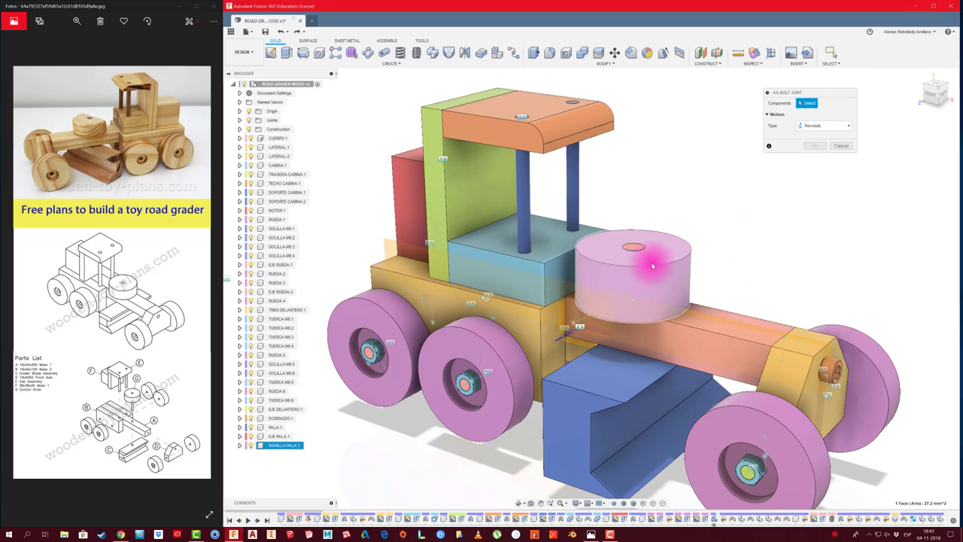
click(641, 267)
click(637, 243)
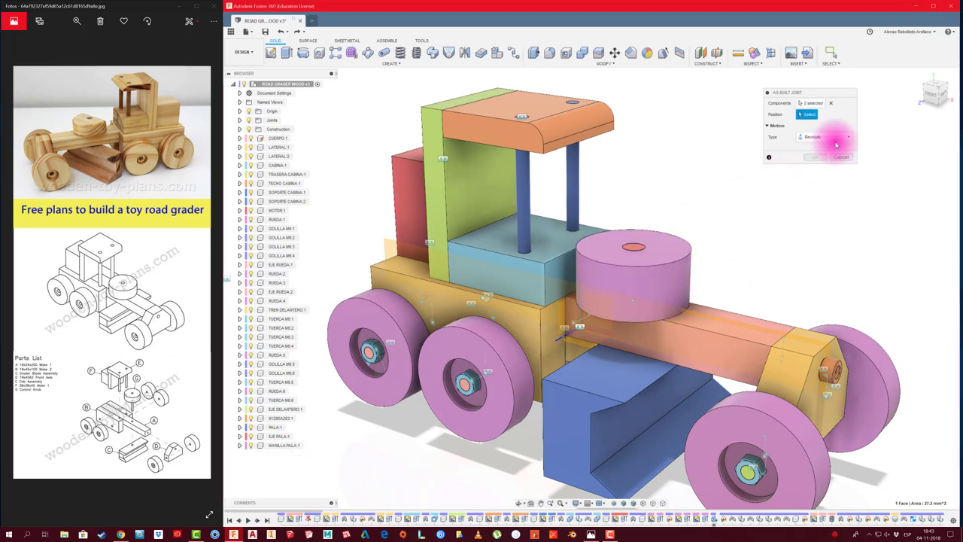
click(833, 137)
click(822, 156)
click(818, 157)
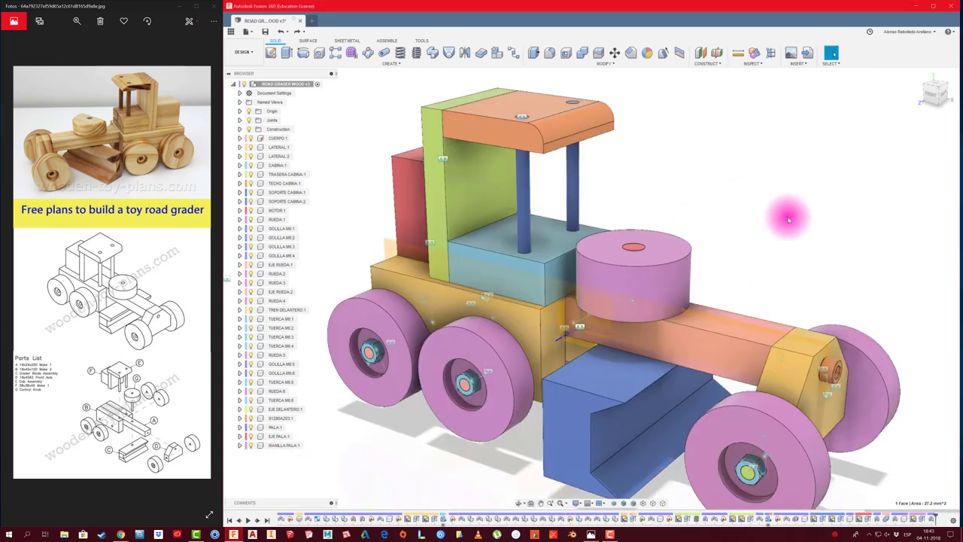
Swing the blade around the new joint to test it, then view the whole grader.
drag(695, 274, 618, 304)
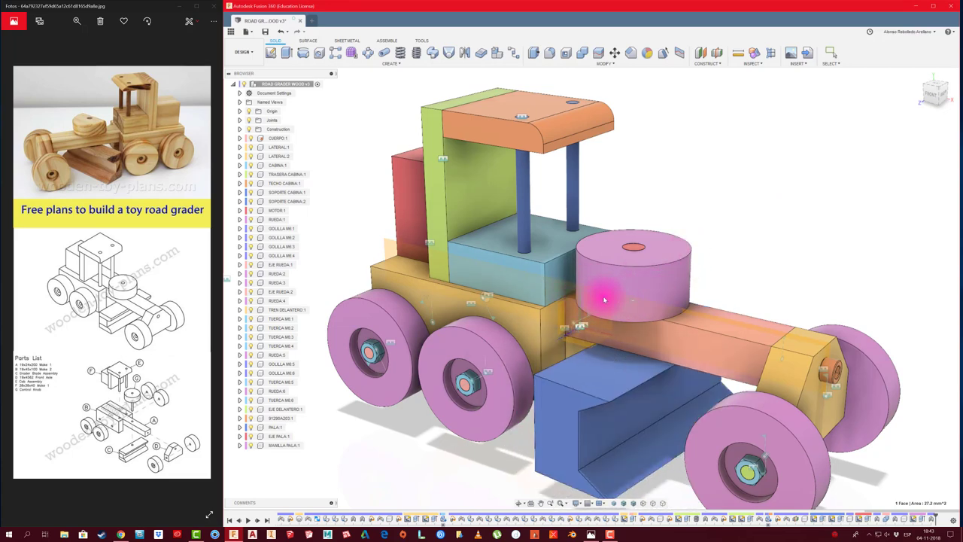
drag(617, 303, 608, 294)
mouse_move(858, 102)
shift+middle_down()
mouse_move(763, 155)
mouse_move(728, 200)
shift+middle_up()
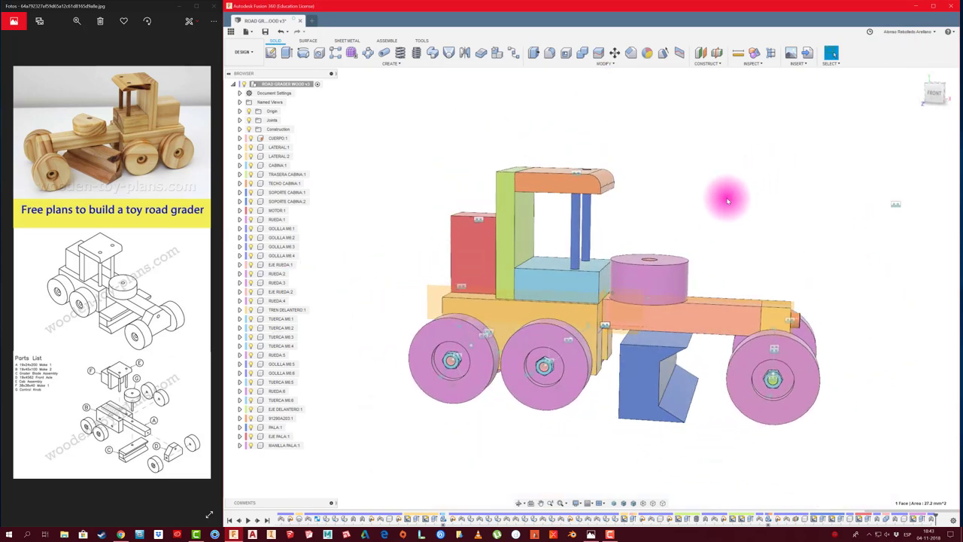
mouse_move(727, 200)
shift+middle_down()
mouse_move(645, 243)
mouse_move(645, 273)
shift+middle_up()
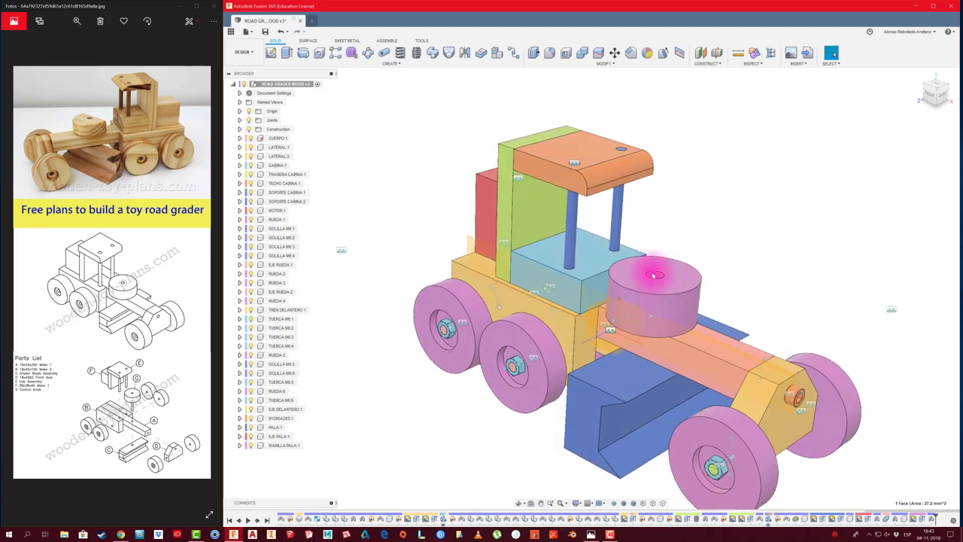
Enable contact sets for the assembly from the Assemble menu.
click(385, 42)
click(295, 63)
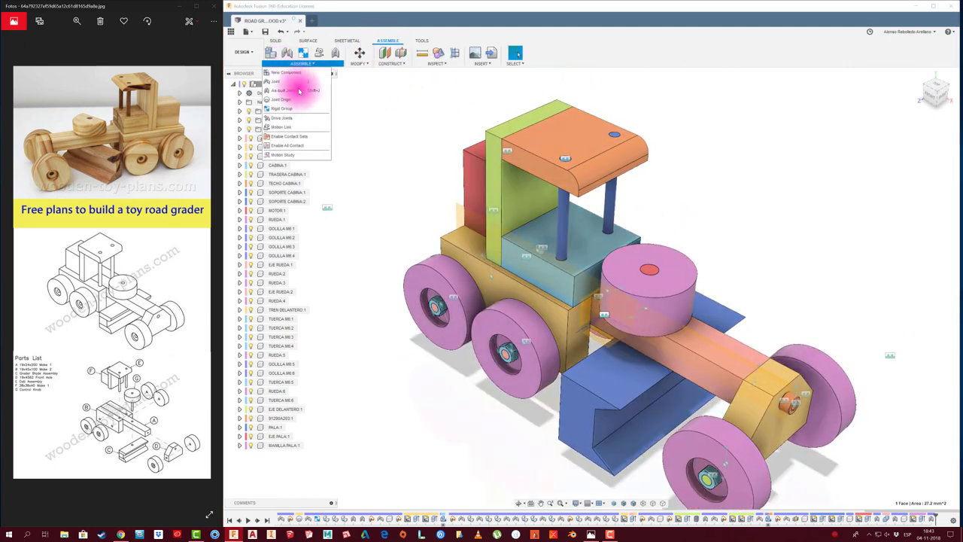
mouse_move(289, 136)
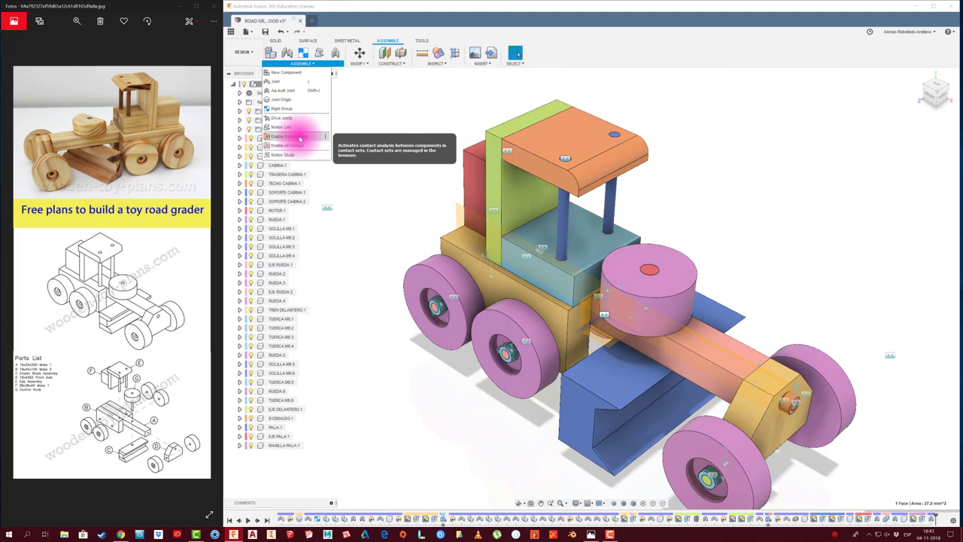
click(299, 137)
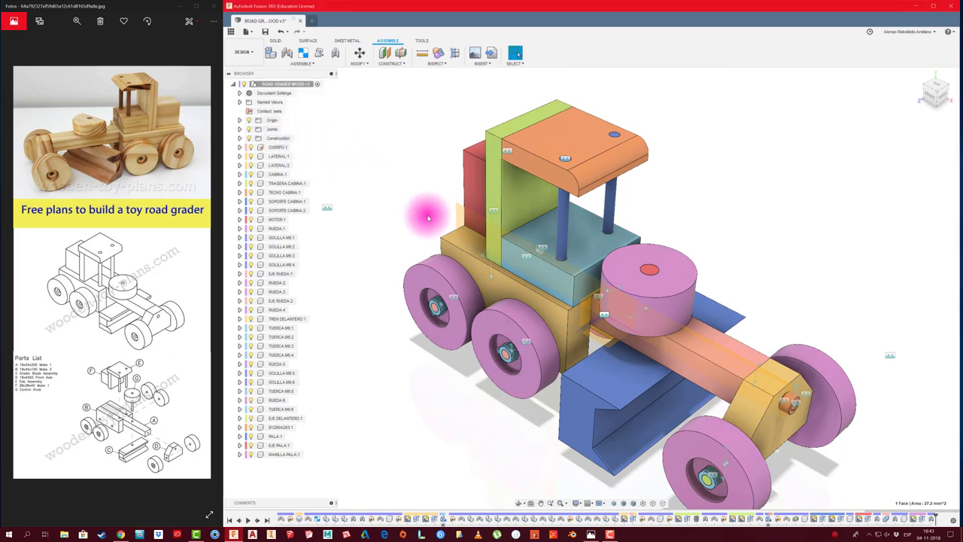
shift+middle_drag(688, 307, 597, 385)
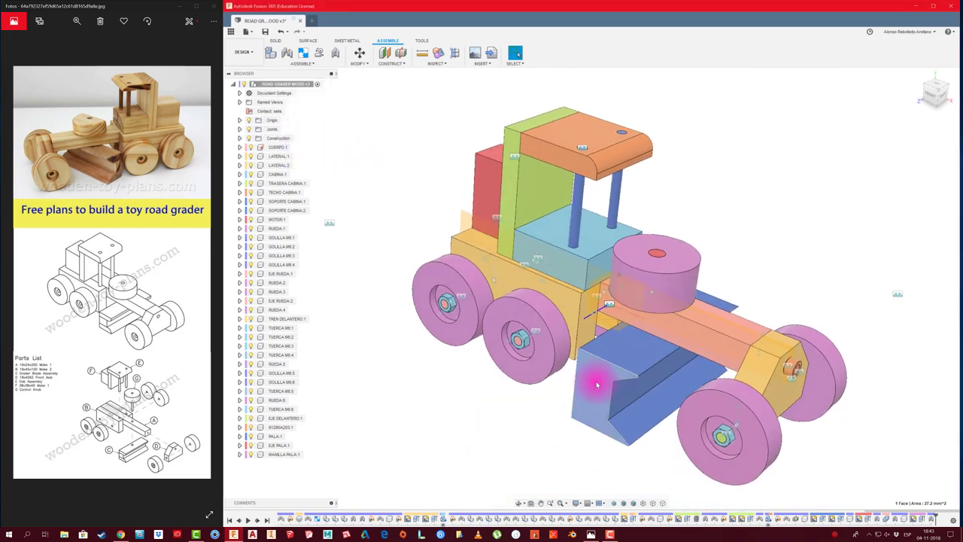
right_click(272, 112)
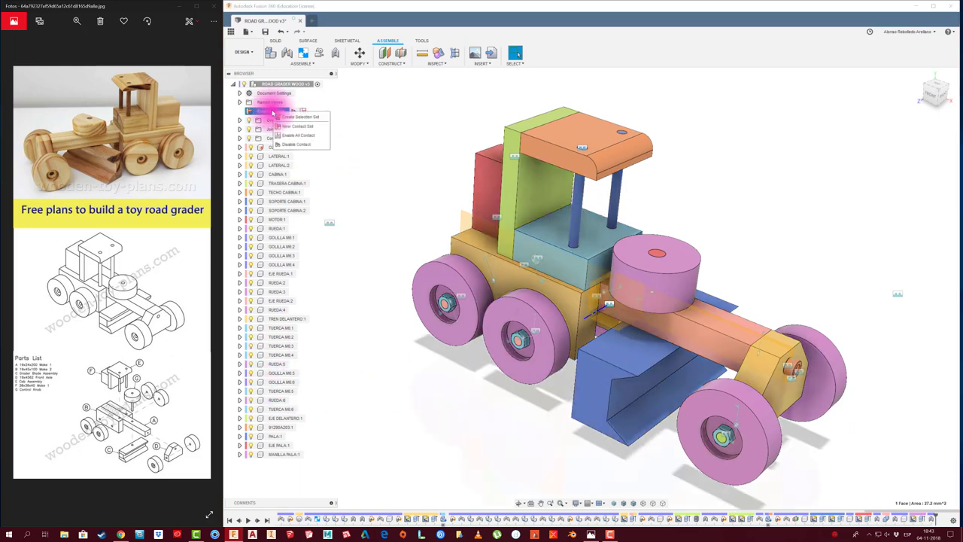
click(388, 109)
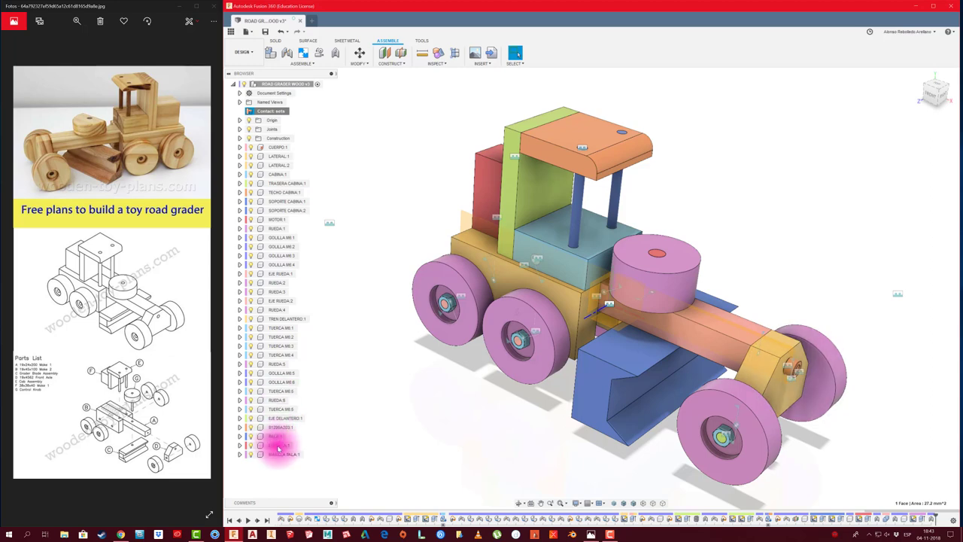
Create a new contact set containing the blade PALA:1 and the two wheels.
right_click(275, 436)
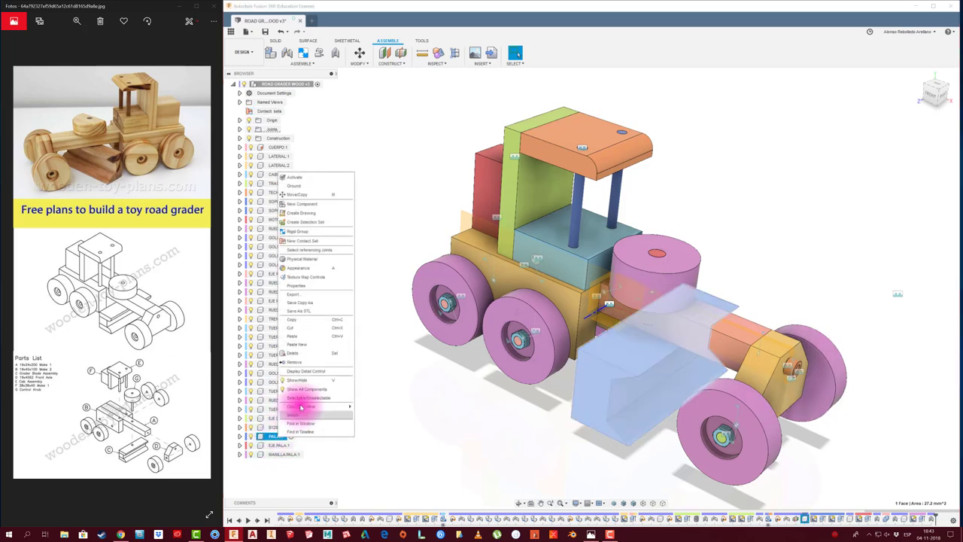
click(314, 241)
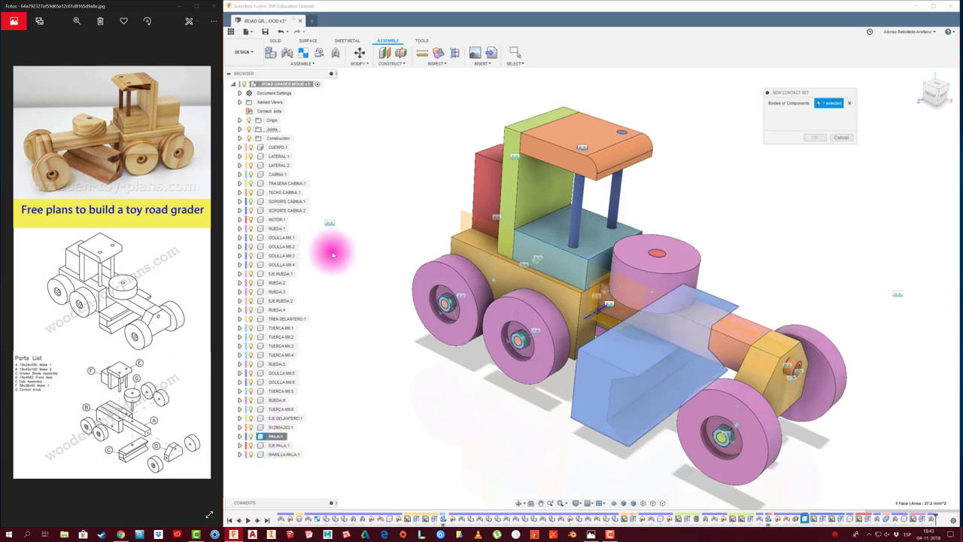
mouse_move(390, 339)
shift+middle_down()
mouse_move(763, 208)
mouse_move(577, 350)
mouse_move(555, 409)
mouse_move(743, 238)
shift+middle_up()
scroll(555, 412, up, 3)
click(547, 386)
click(743, 238)
mouse_move(823, 208)
shift+middle_down()
mouse_move(823, 142)
mouse_move(808, 188)
mouse_move(609, 370)
shift+middle_up()
click(819, 138)
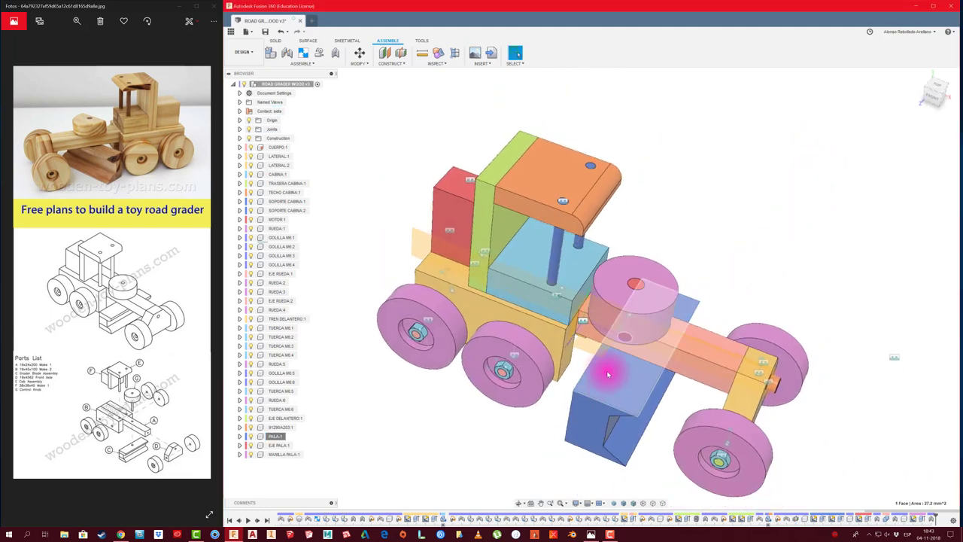
Swing the blade against the wheels to test contact, then revert it to its original position.
mouse_move(632, 325)
mouse_down()
mouse_move(670, 312)
mouse_move(666, 301)
mouse_up()
mouse_move(666, 301)
shift+middle_down()
mouse_move(639, 334)
mouse_move(639, 308)
mouse_move(640, 333)
shift+middle_up()
drag(641, 333, 602, 327)
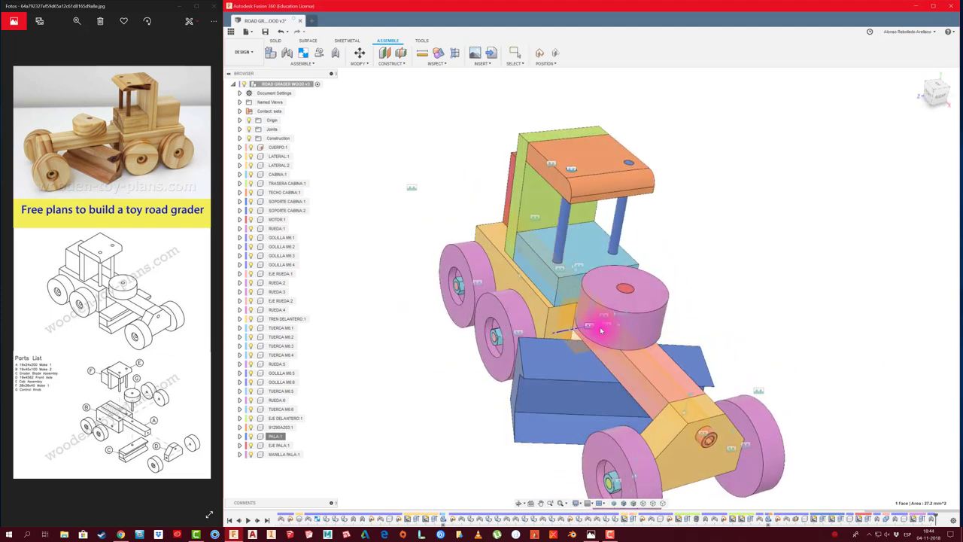
mouse_move(608, 333)
shift+middle_down()
mouse_move(599, 355)
mouse_move(608, 327)
mouse_move(630, 308)
mouse_move(610, 68)
shift+middle_up()
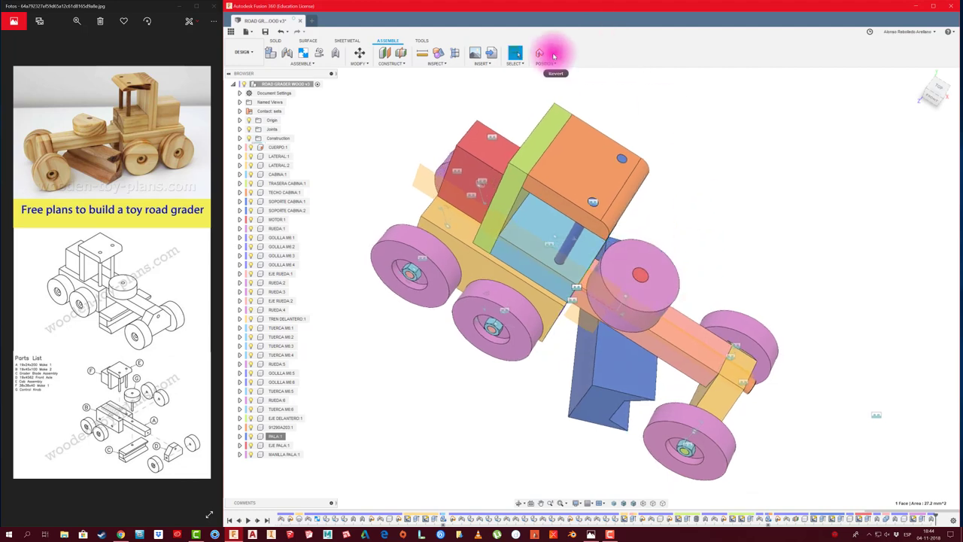
click(554, 53)
mouse_move(432, 199)
shift+middle_down()
mouse_move(372, 208)
mouse_move(400, 189)
shift+middle_up()
Clear the selection and open the Physical Material library from CUERPO:1.
click(280, 274)
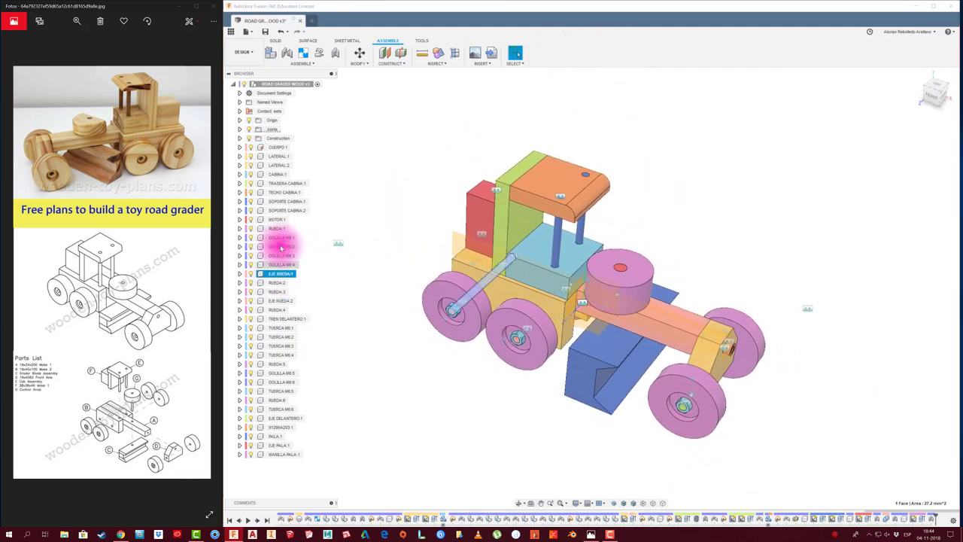
click(357, 252)
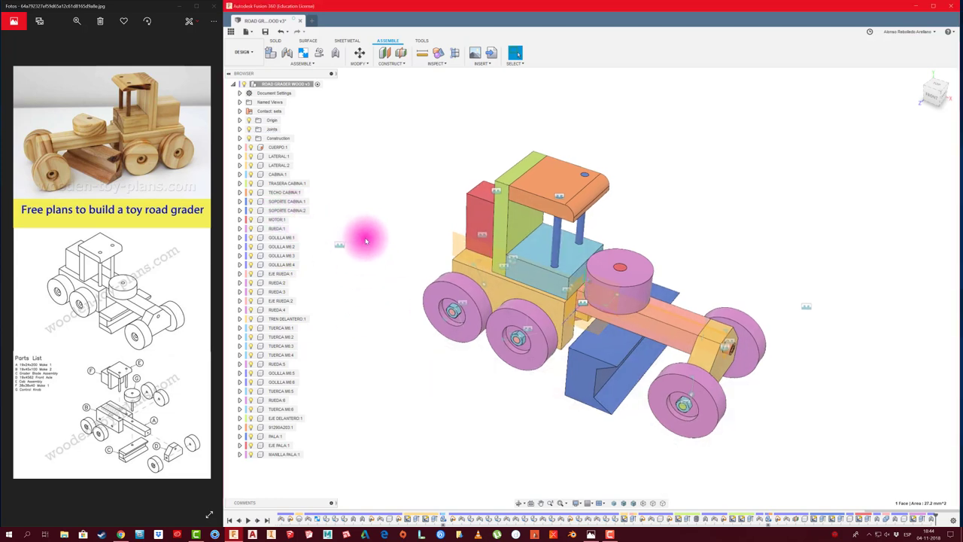
right_click(279, 147)
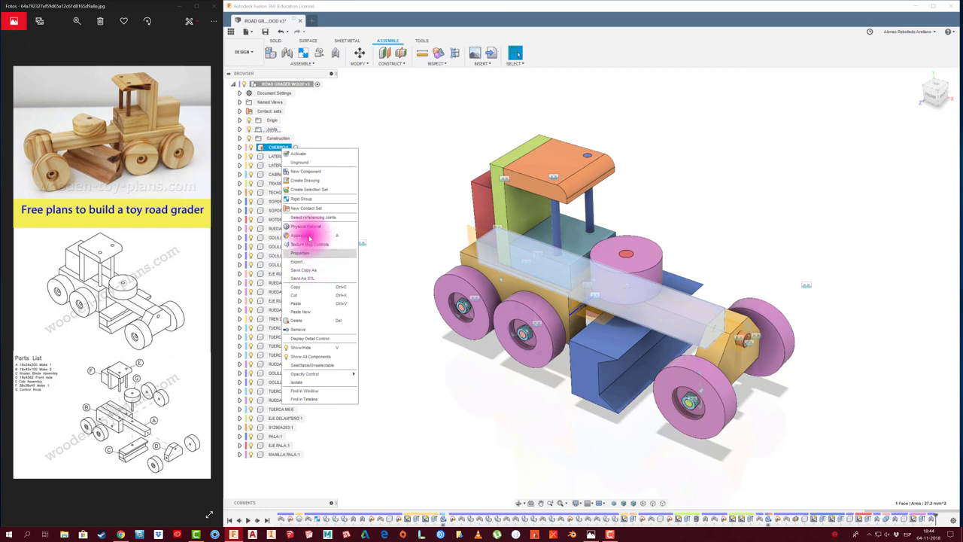
click(308, 227)
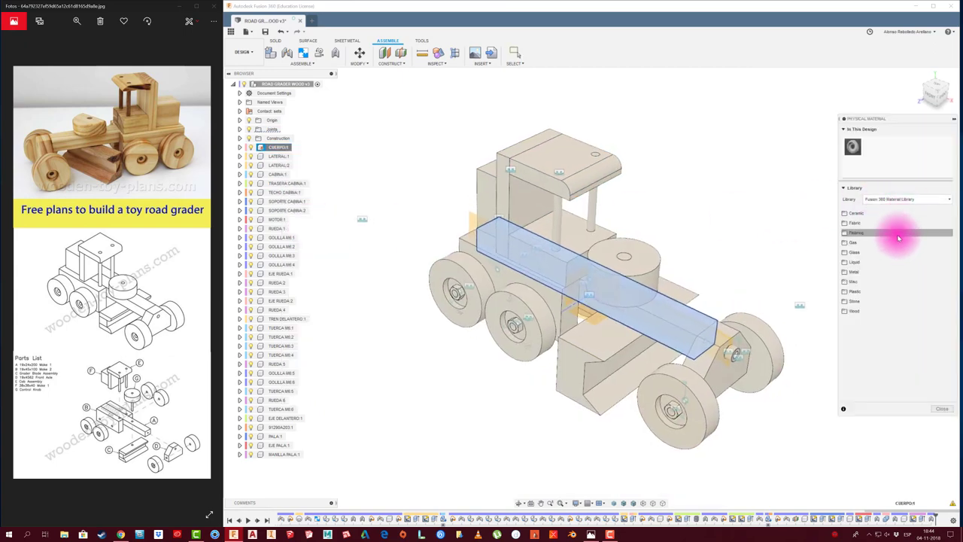
middle_drag(758, 234, 736, 228)
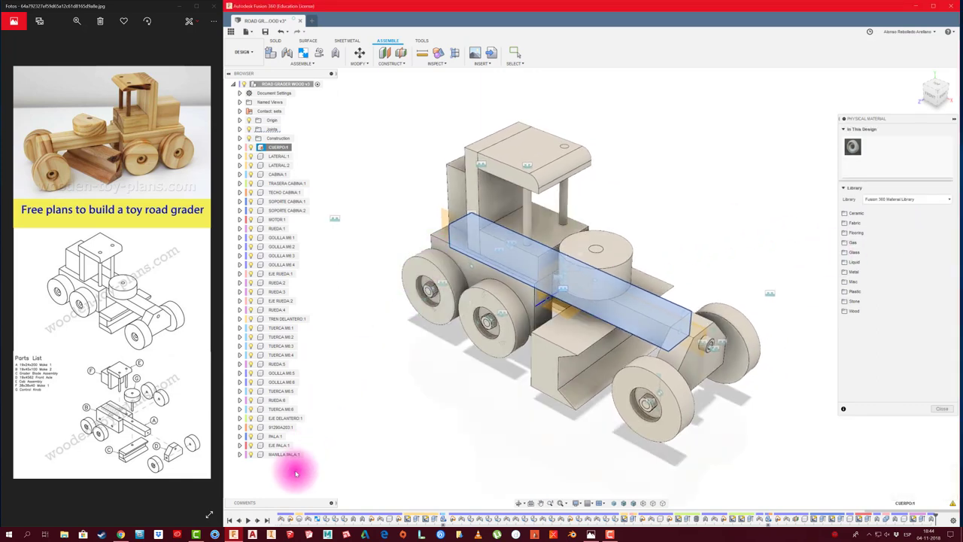
Select CUERPO:1 through MANILLA LA PALA:1, excluding nuts TUERCA M6, axle EJE RUEDA:2, a pin and washer GOLILLA M8:5.
ctrl+click(276, 454)
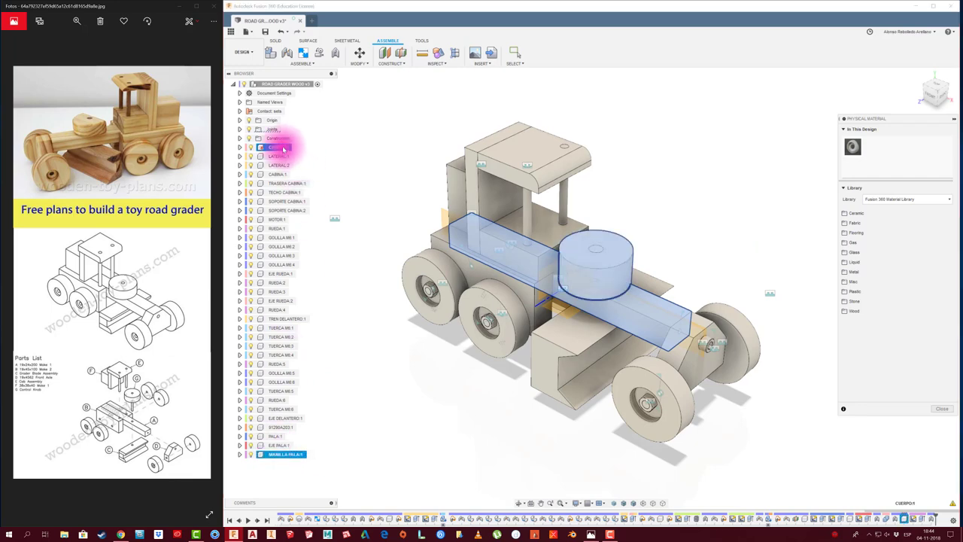
shift+click(283, 148)
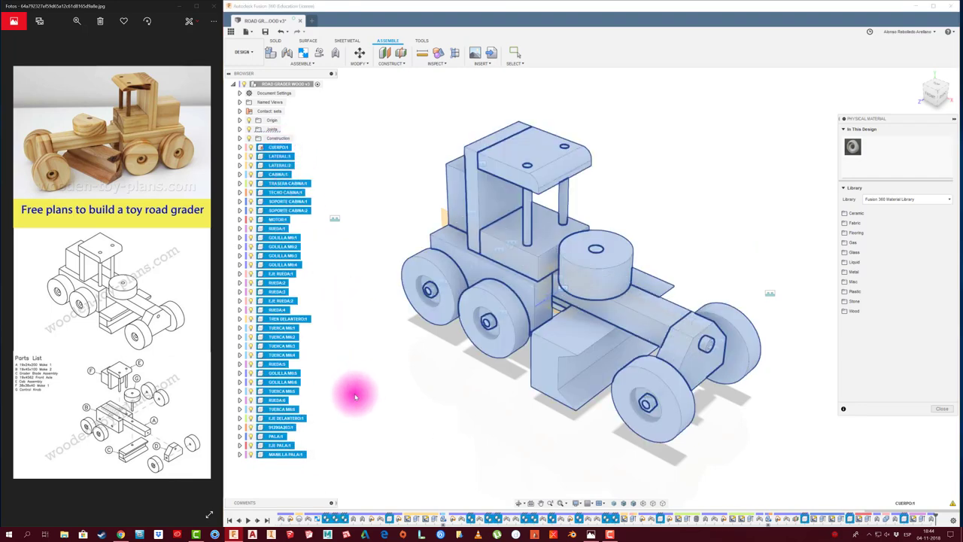
ctrl+click(284, 409)
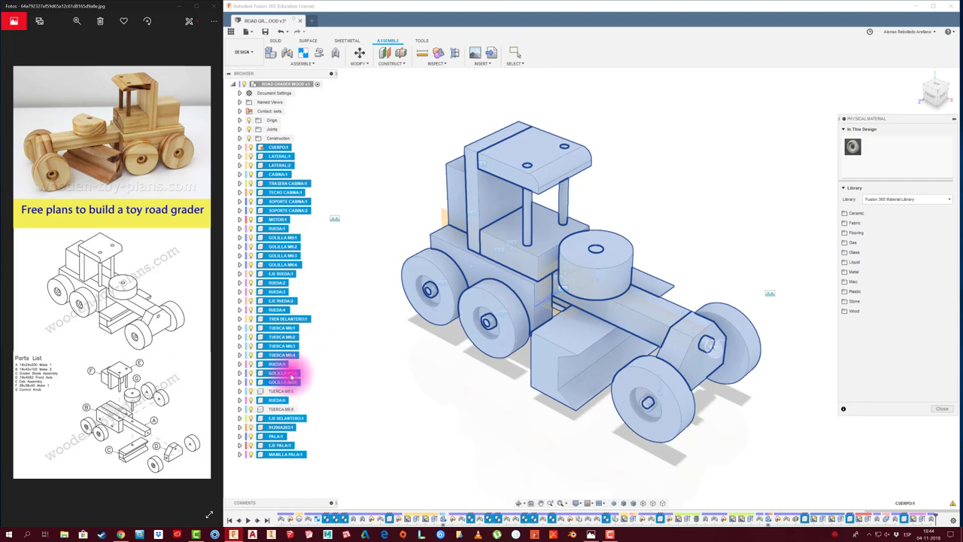
ctrl+click(284, 327)
ctrl+click(292, 301)
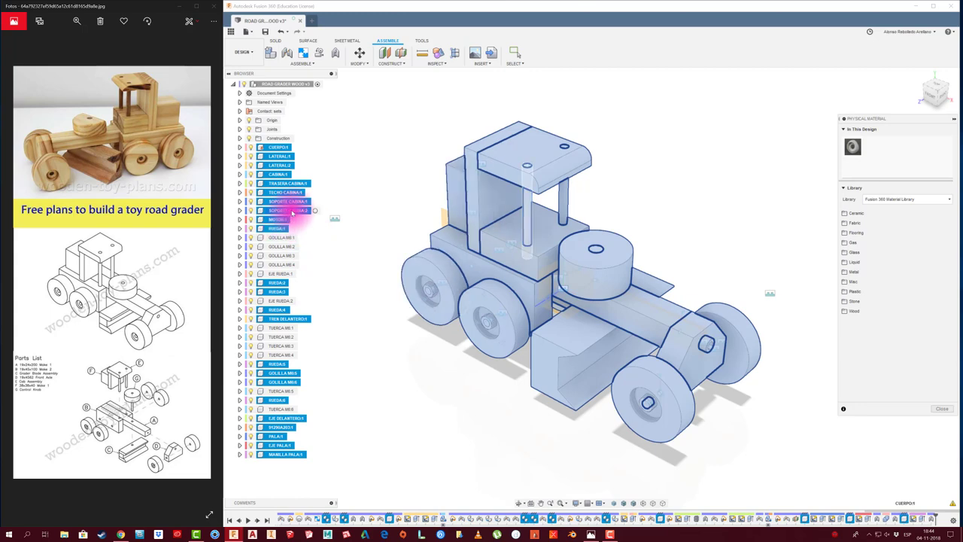
ctrl+click(277, 454)
ctrl+click(279, 446)
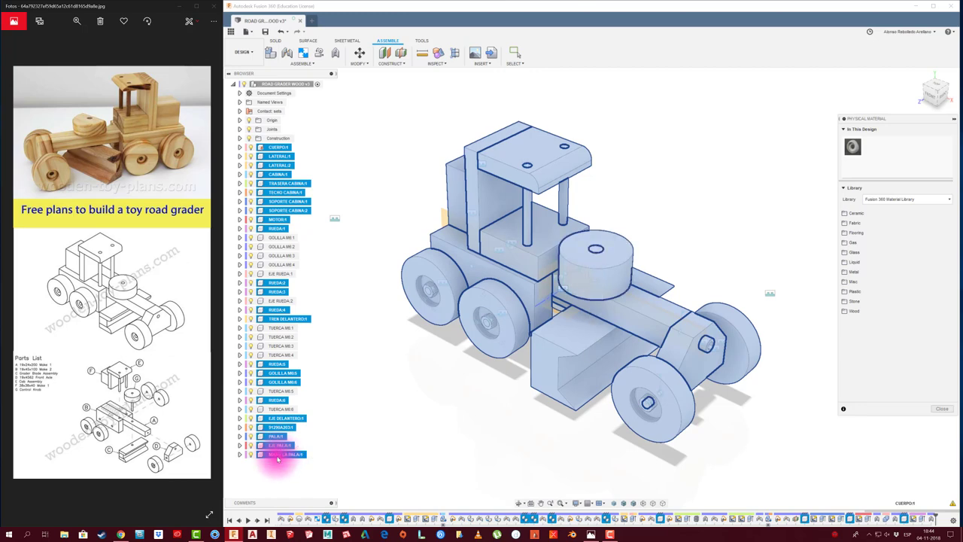
ctrl+click(278, 427)
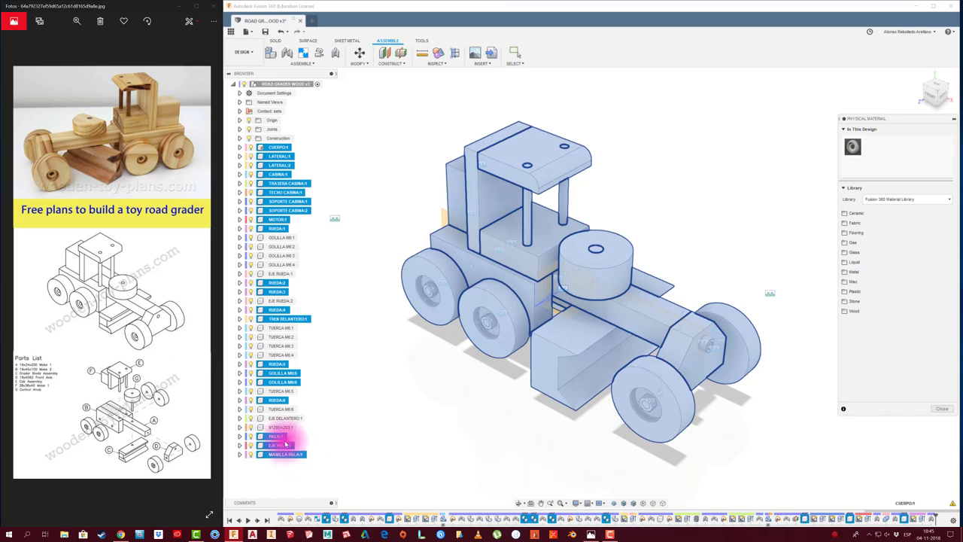
ctrl+click(288, 373)
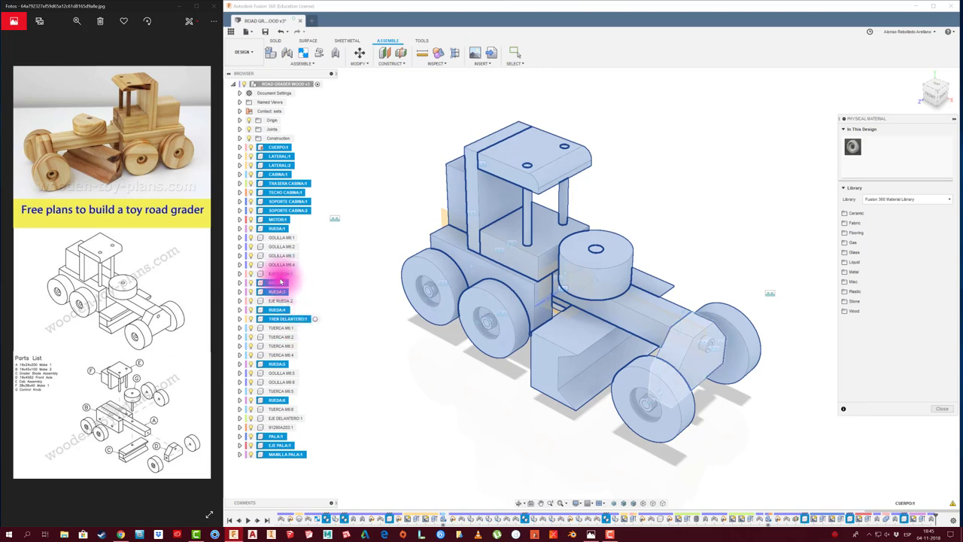
Apply a pine material from the Wood category to the selected parts, then clear the selection.
click(854, 310)
scroll(865, 353, down, 2)
scroll(876, 370, down, 2)
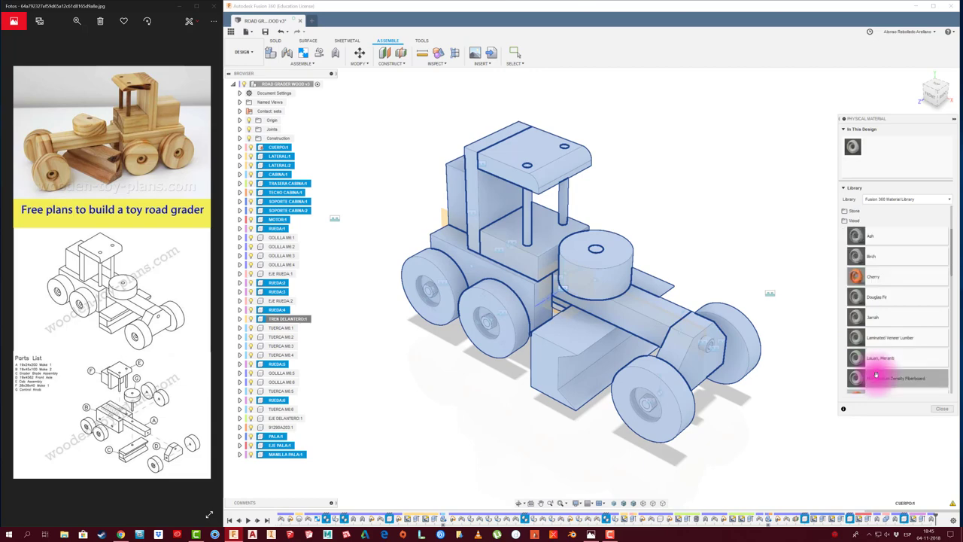
scroll(877, 373, down, 2)
scroll(876, 374, down, 2)
scroll(876, 376, down, 2)
scroll(876, 376, down, 2)
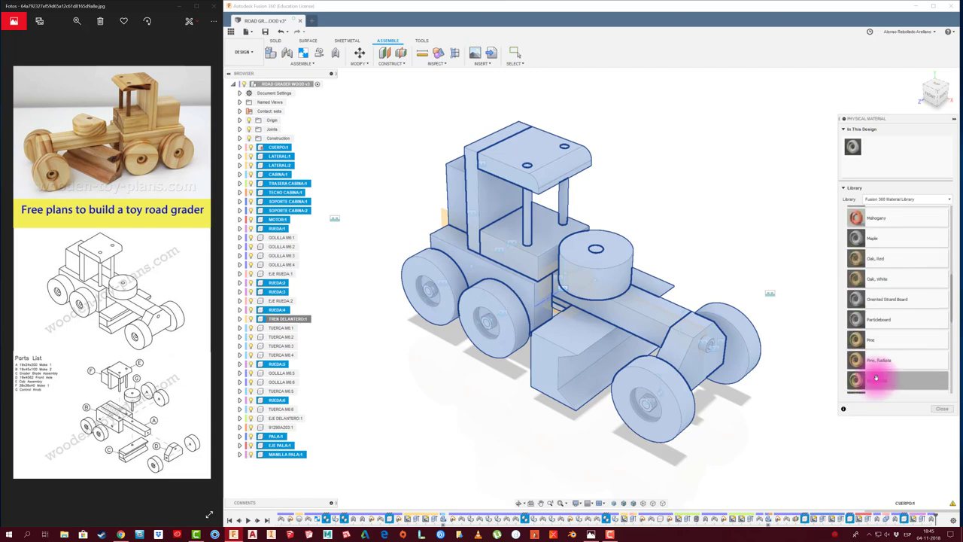
mouse_move(855, 361)
mouse_down()
mouse_move(280, 404)
mouse_move(402, 389)
mouse_move(637, 386)
mouse_move(625, 348)
mouse_move(760, 275)
mouse_up()
click(464, 456)
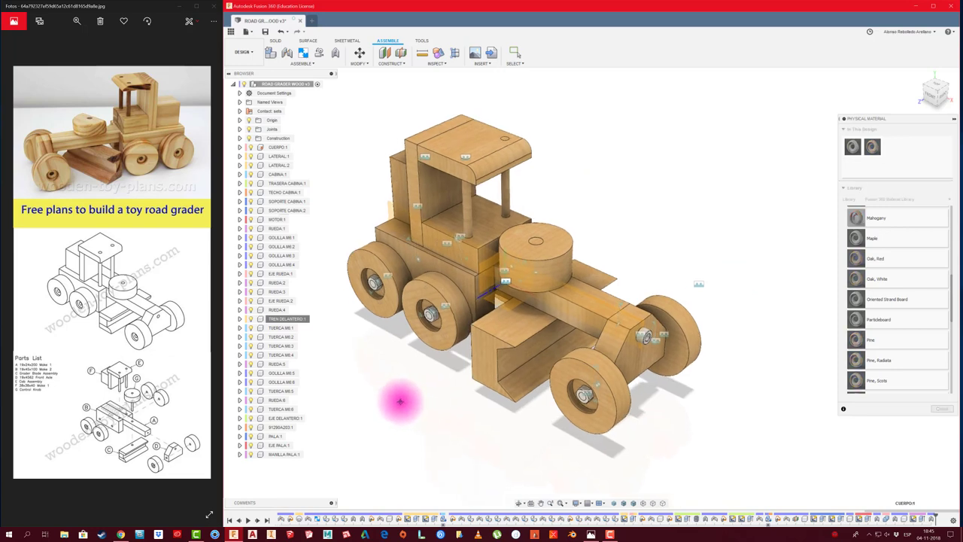
mouse_move(477, 450)
shift+middle_down()
mouse_move(400, 401)
mouse_move(576, 366)
mouse_move(563, 379)
mouse_move(636, 374)
mouse_move(670, 329)
shift+middle_up()
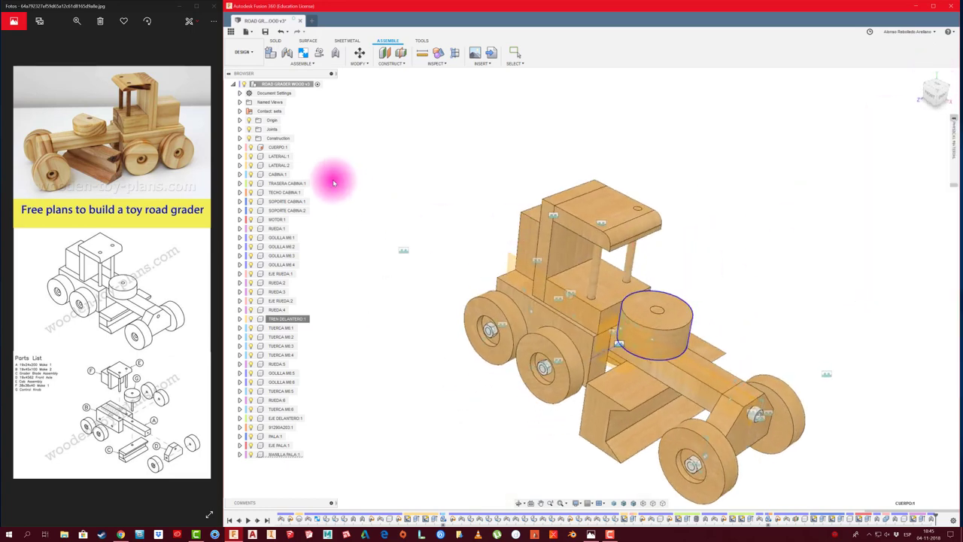
Save a new version and turn off Component Color Cycling to reveal the wood finish.
click(264, 31)
click(589, 265)
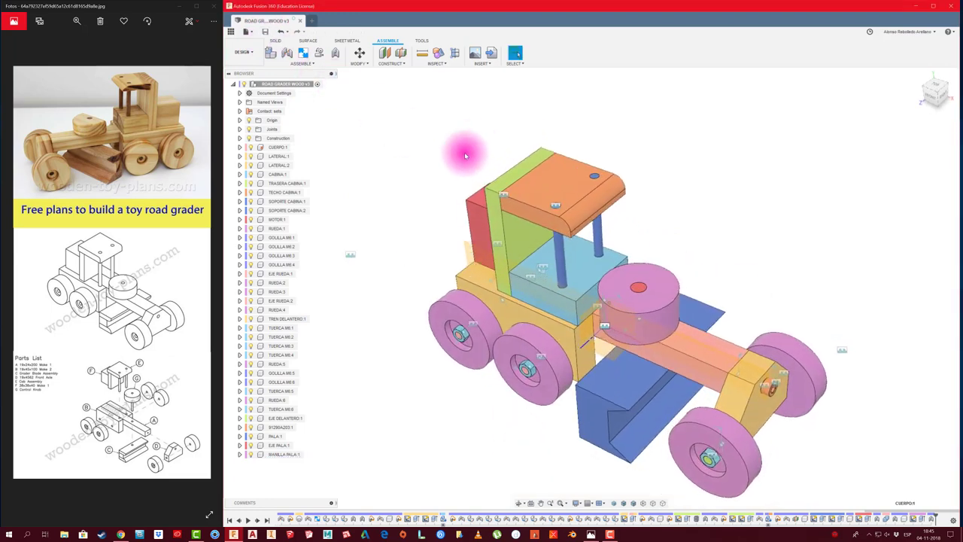
click(439, 52)
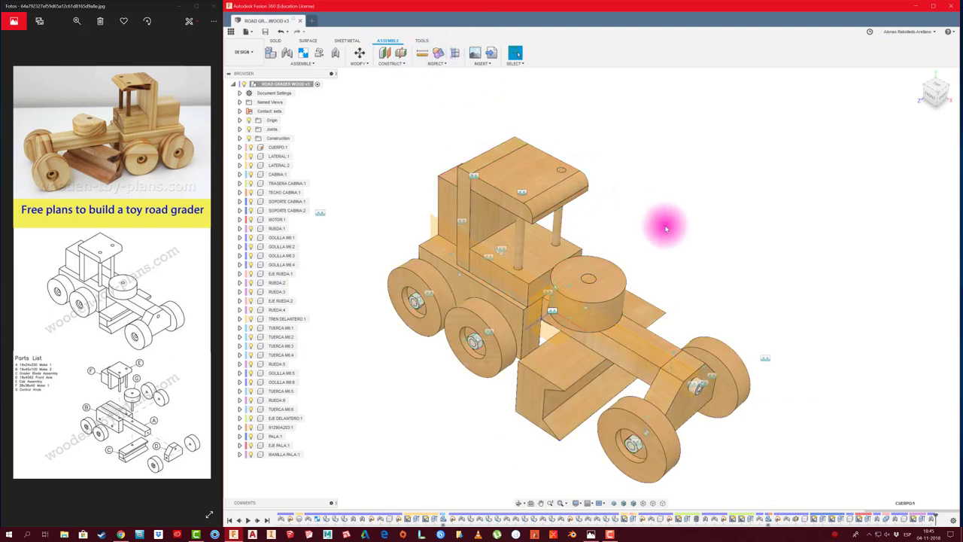
drag(613, 315, 580, 318)
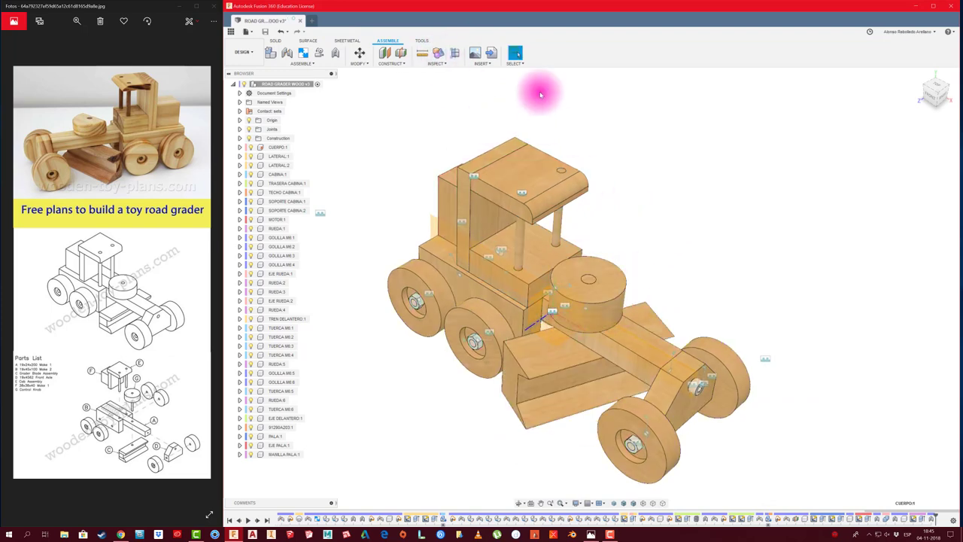
click(557, 57)
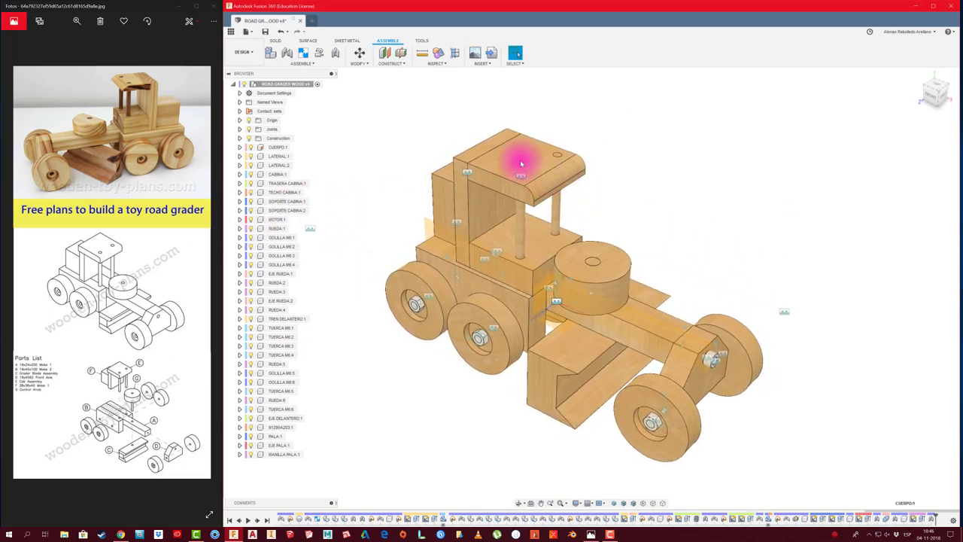
Save again as version v4 and show the JUGUETES project in the Data Panel.
click(265, 32)
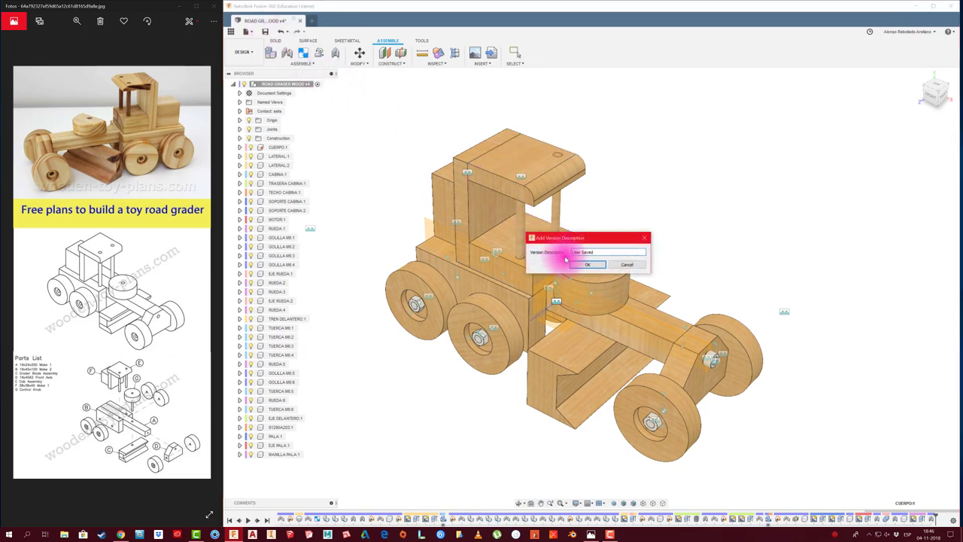
click(598, 267)
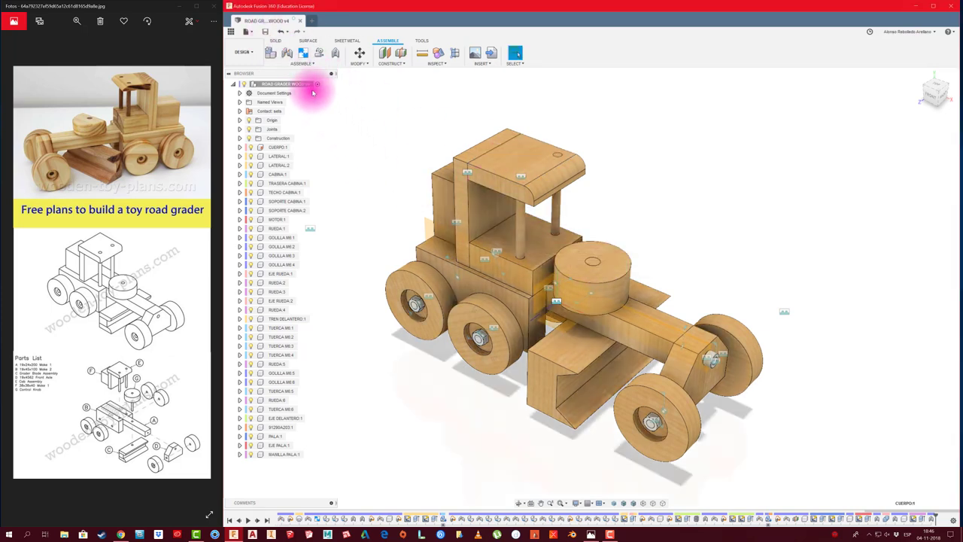
click(232, 33)
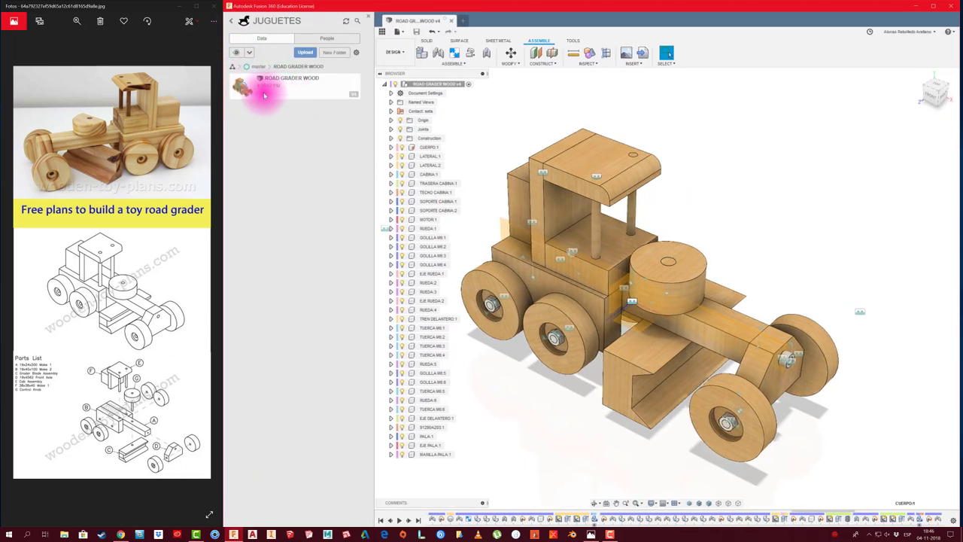
middle_drag(753, 213, 775, 208)
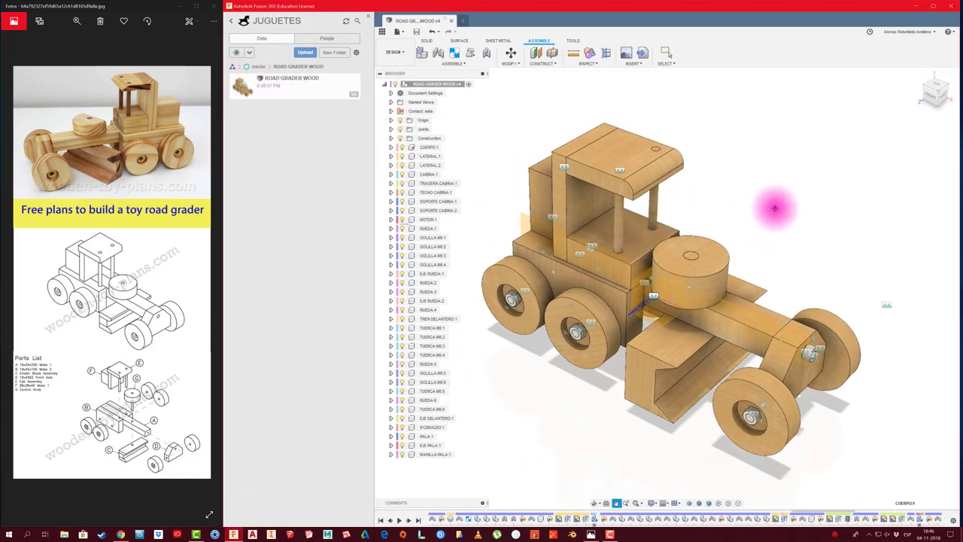